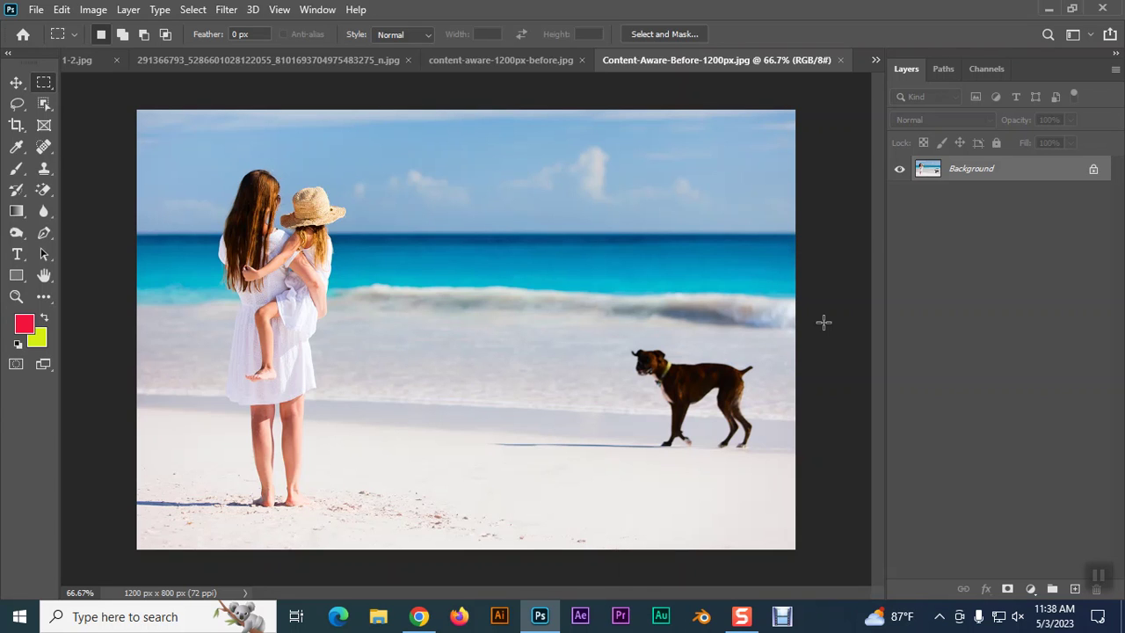
- With the Move tool active, look through the open photos and settle on the 1-2.jpg beach photo
left_click(16, 83)
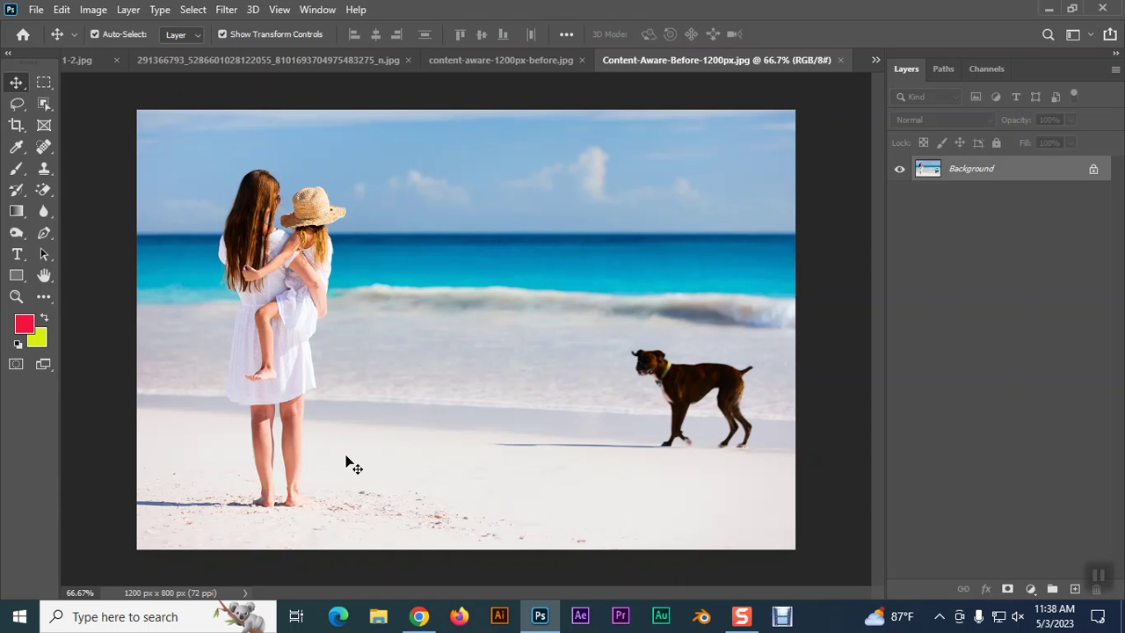
left_click(526, 68)
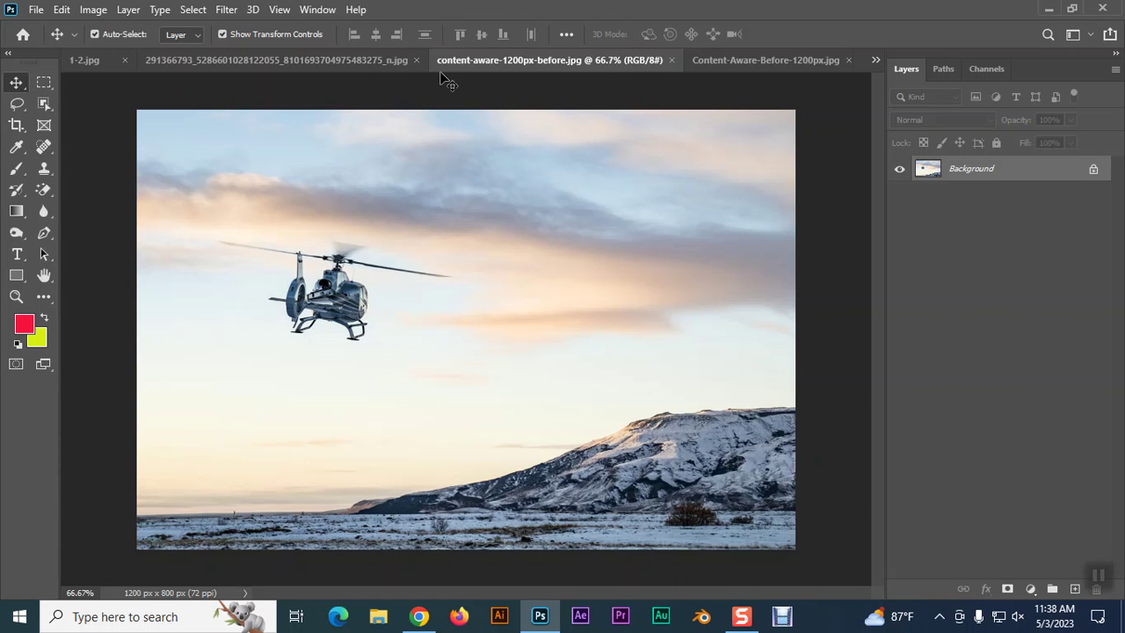
left_click(356, 60)
left_click(156, 62)
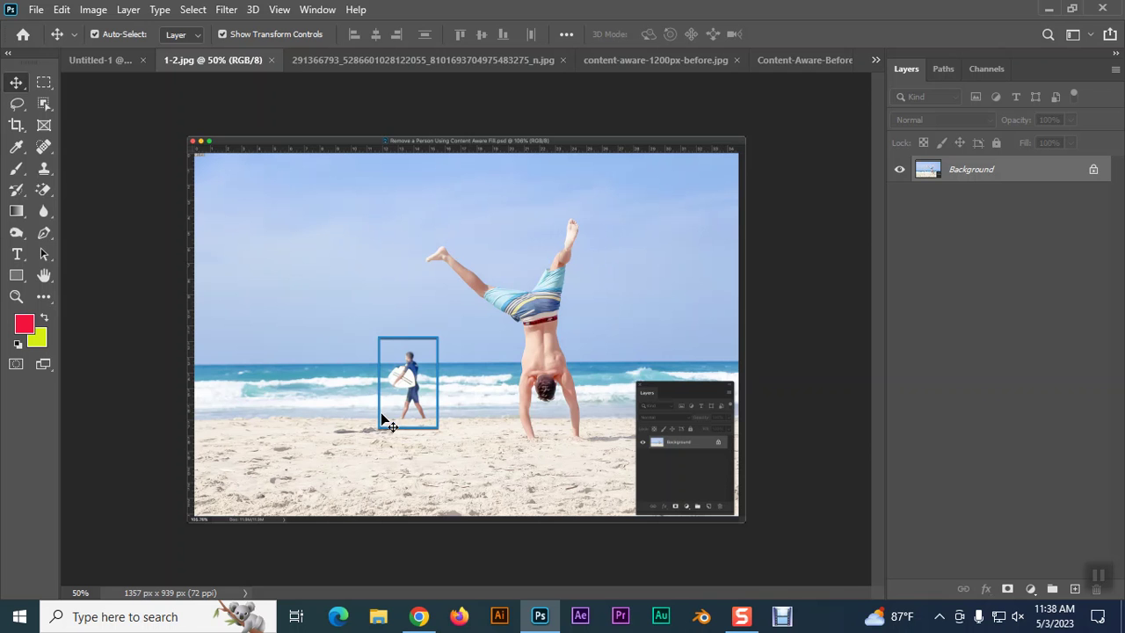
left_click(420, 616)
- Open the Fiverr website in a new browser tab
left_click(419, 13)
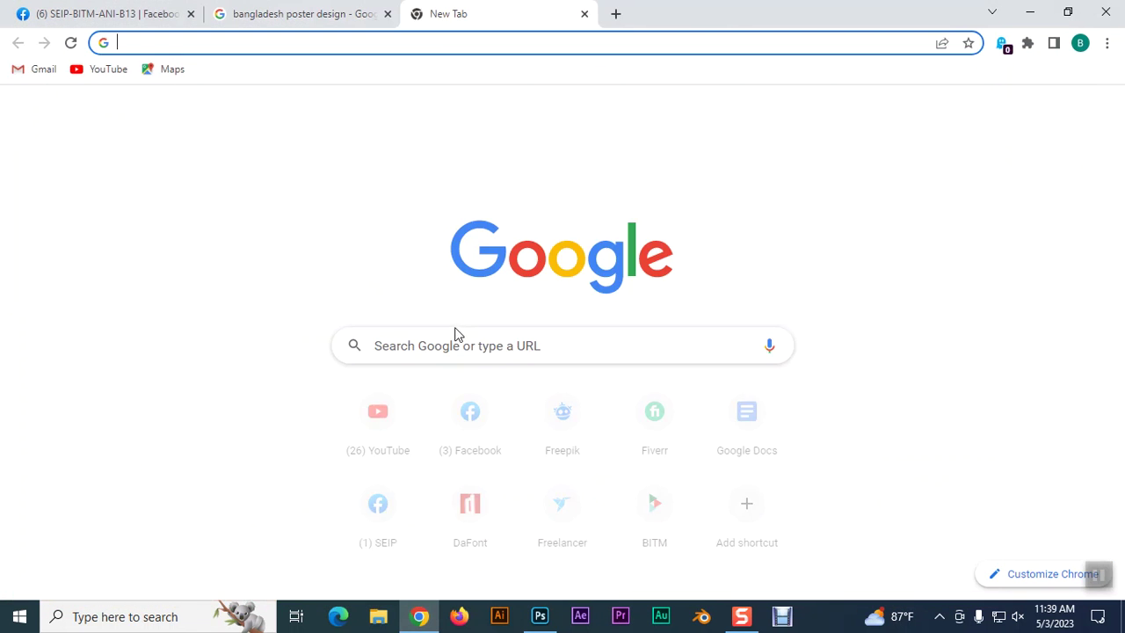
left_click(652, 449)
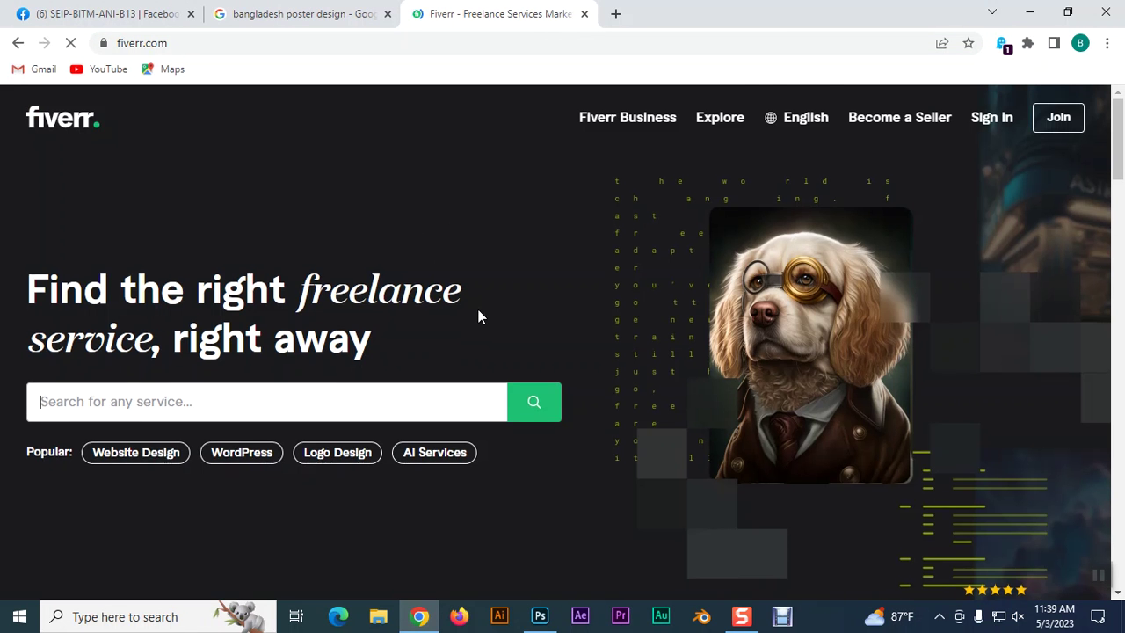
scroll(478, 312, "down", 5)
scroll(478, 314, "down", 5)
scroll(478, 317, "down", 5)
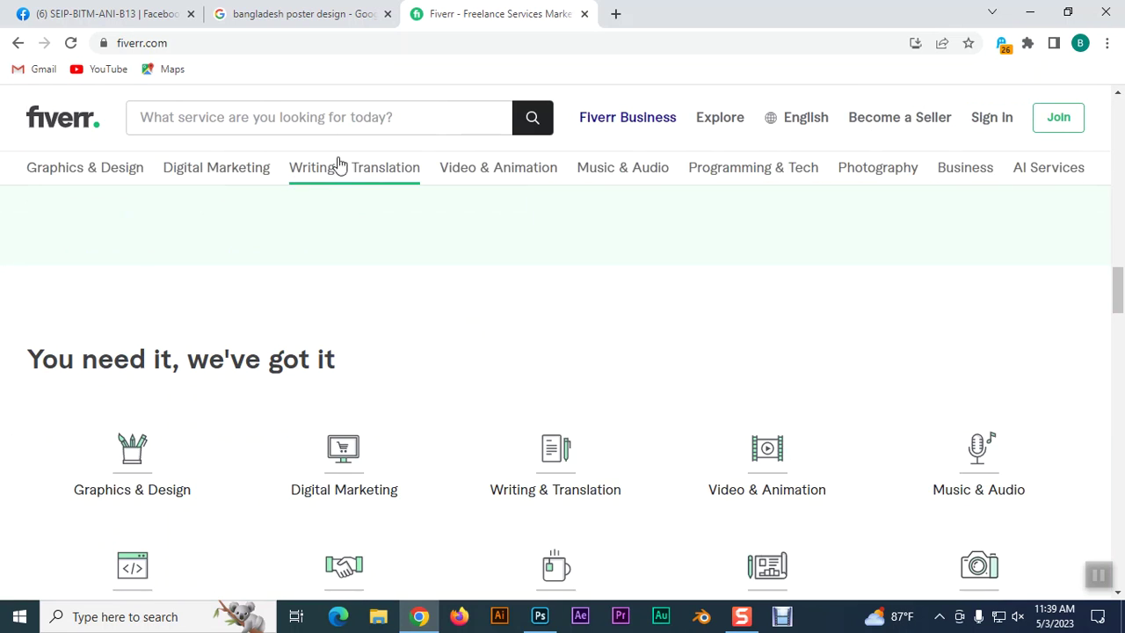
- Search Fiverr for 'object remove' and open the first gig in the results
left_click(325, 116)
type("Object")
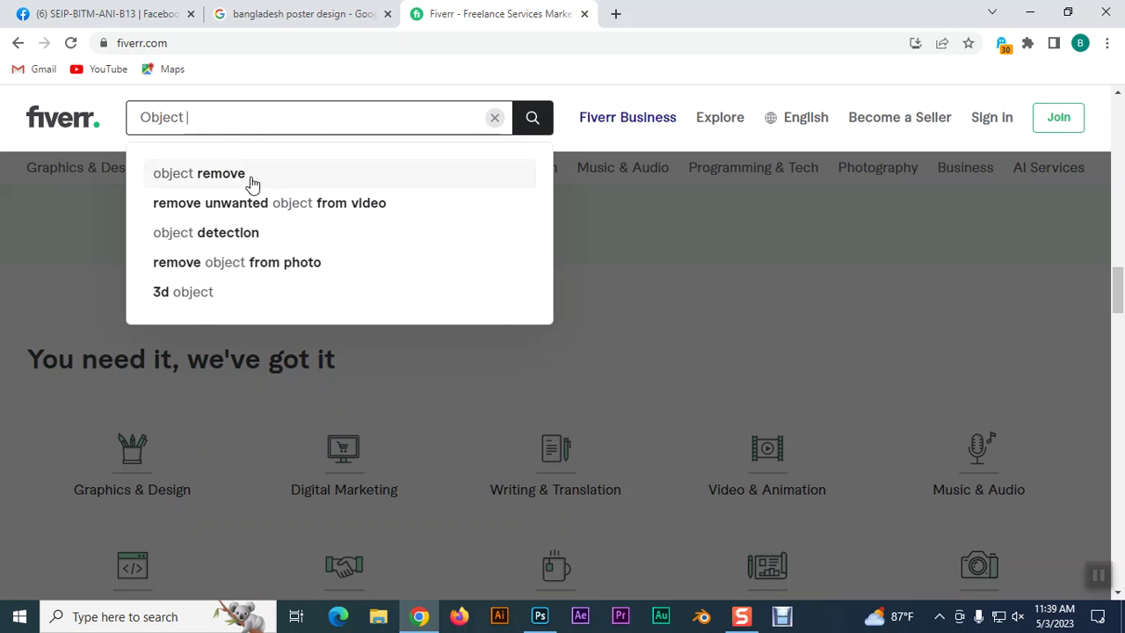
left_click(250, 179)
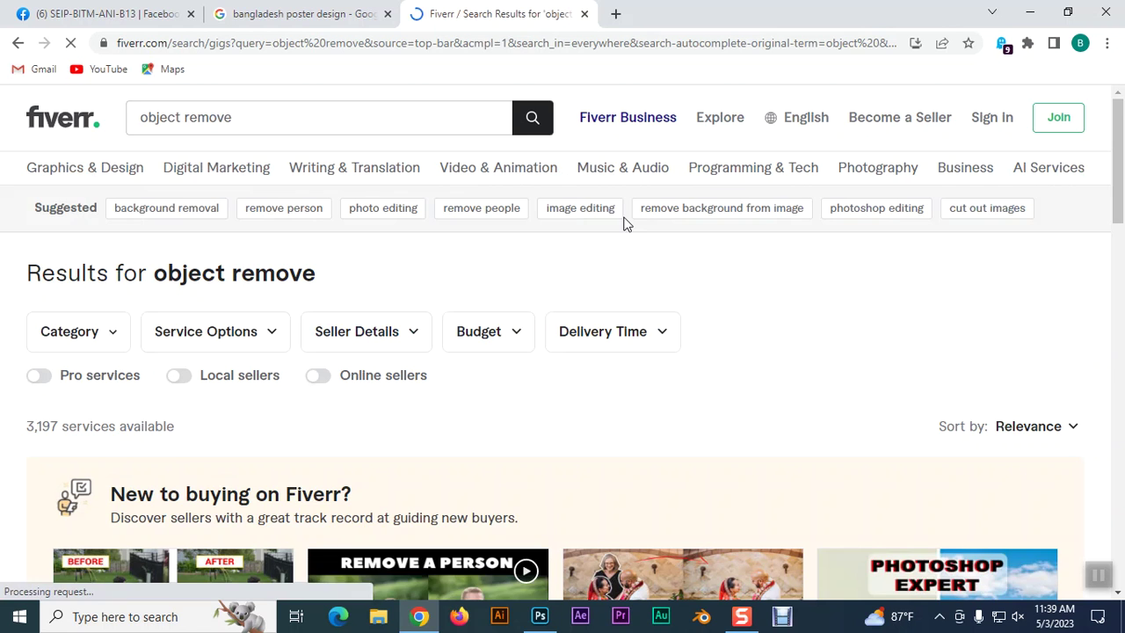
scroll(624, 224, "down", 2)
scroll(624, 224, "down", 1)
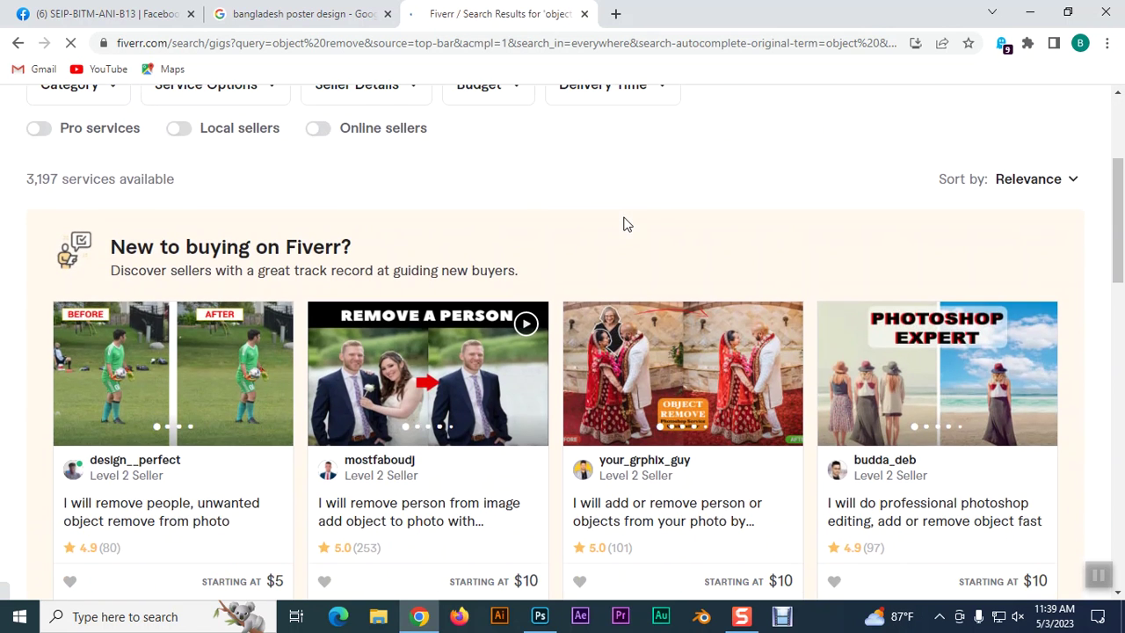
left_click(109, 377)
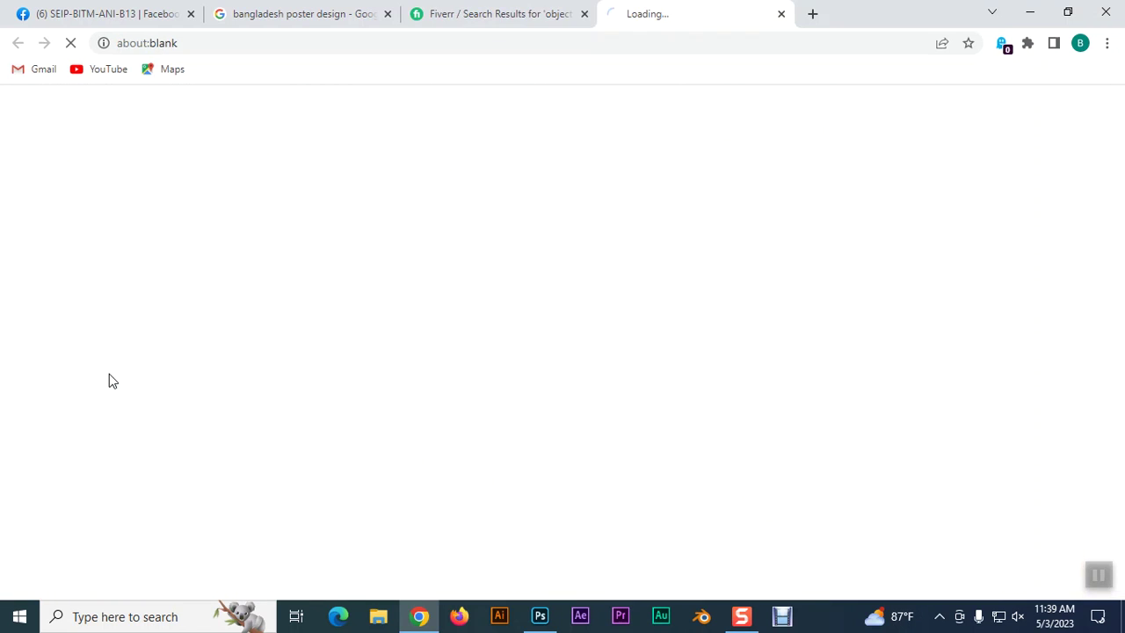
- Read through the object-removal gig's offer and description, then return to the 1-2.jpg photo in Photoshop
scroll(259, 406, "down", 2)
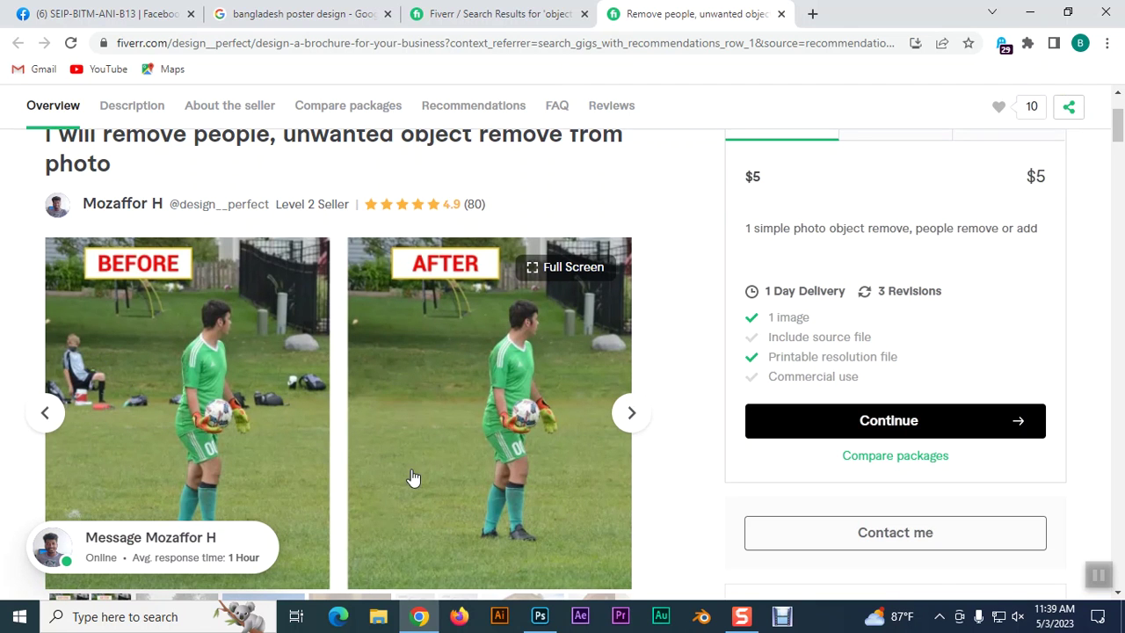
scroll(495, 354, "up", 1)
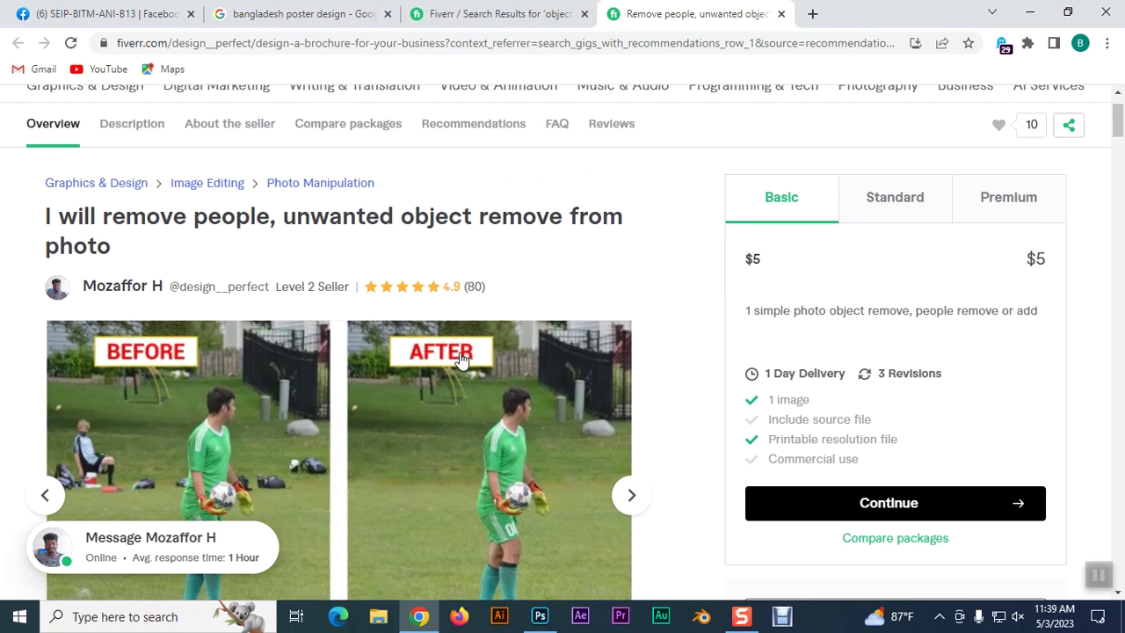
scroll(440, 467, "down", 3)
scroll(452, 464, "down", 2)
scroll(456, 460, "down", 4)
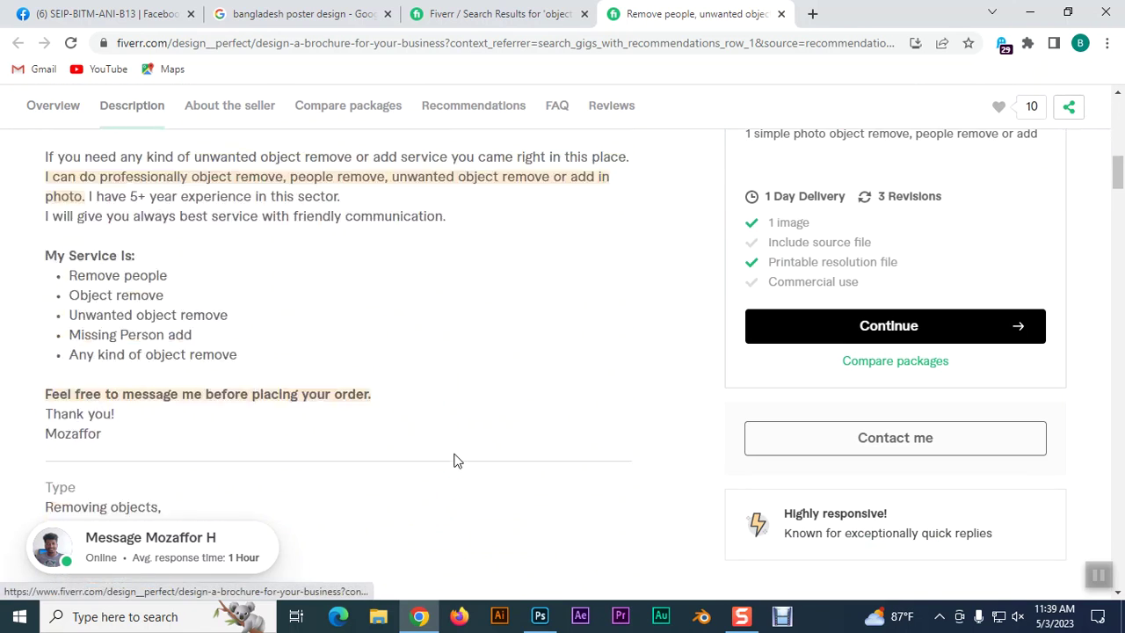
scroll(457, 460, "down", 1)
scroll(625, 357, "up", 6)
left_click(496, 14)
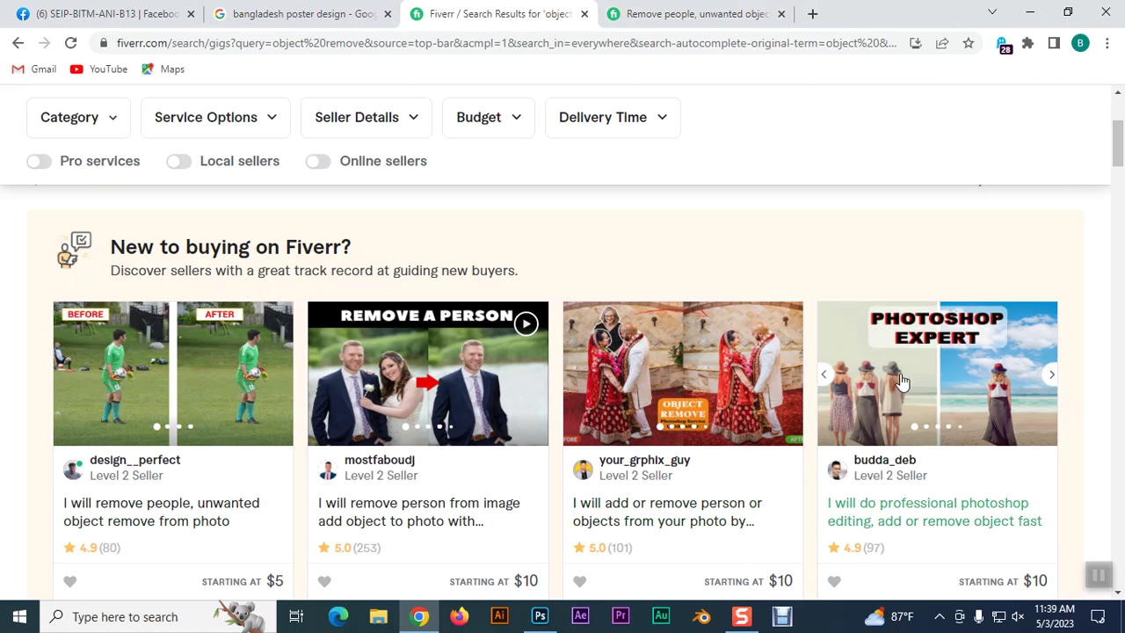
mouse_move(427, 374)
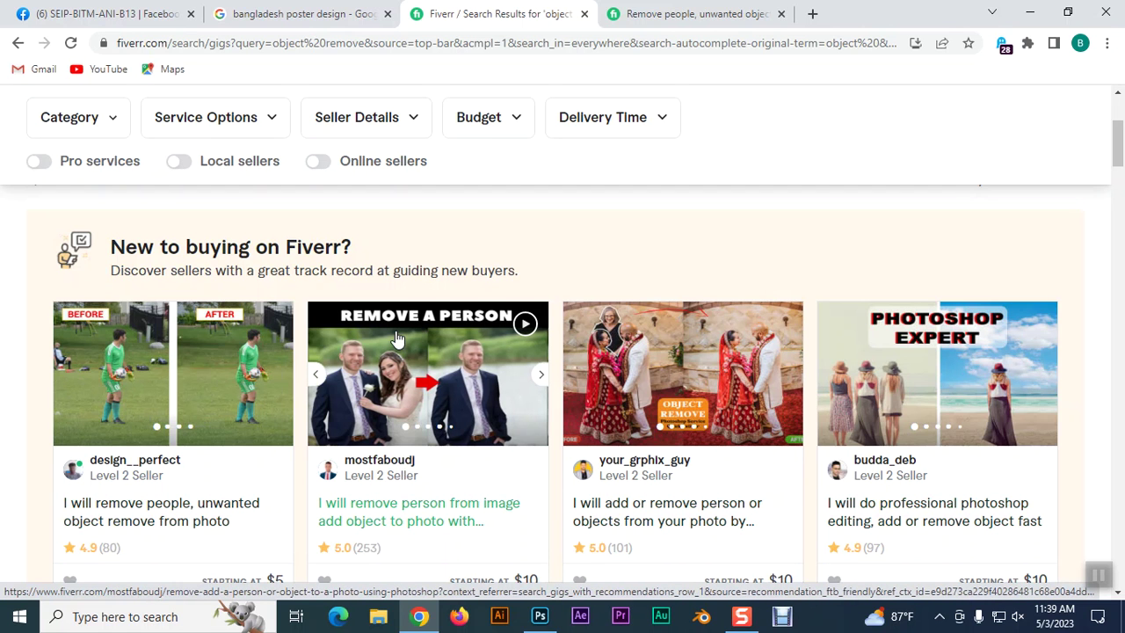
left_click(540, 617)
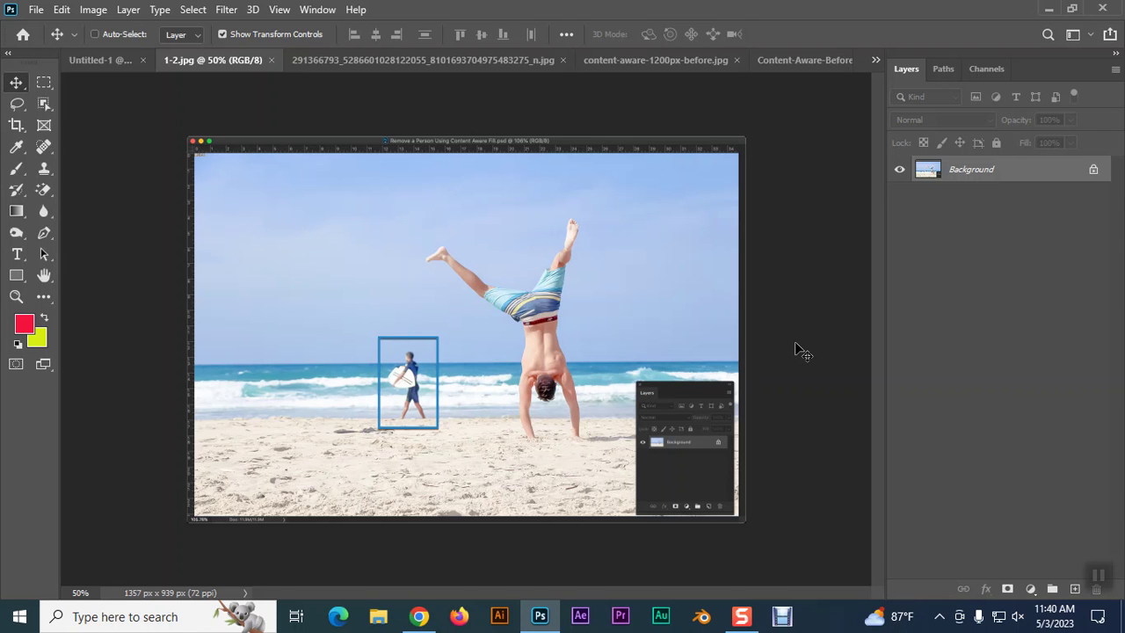
- Duplicate the photo to Layer 1, hide that copy, and select the Background layer
key("ctrl+j")
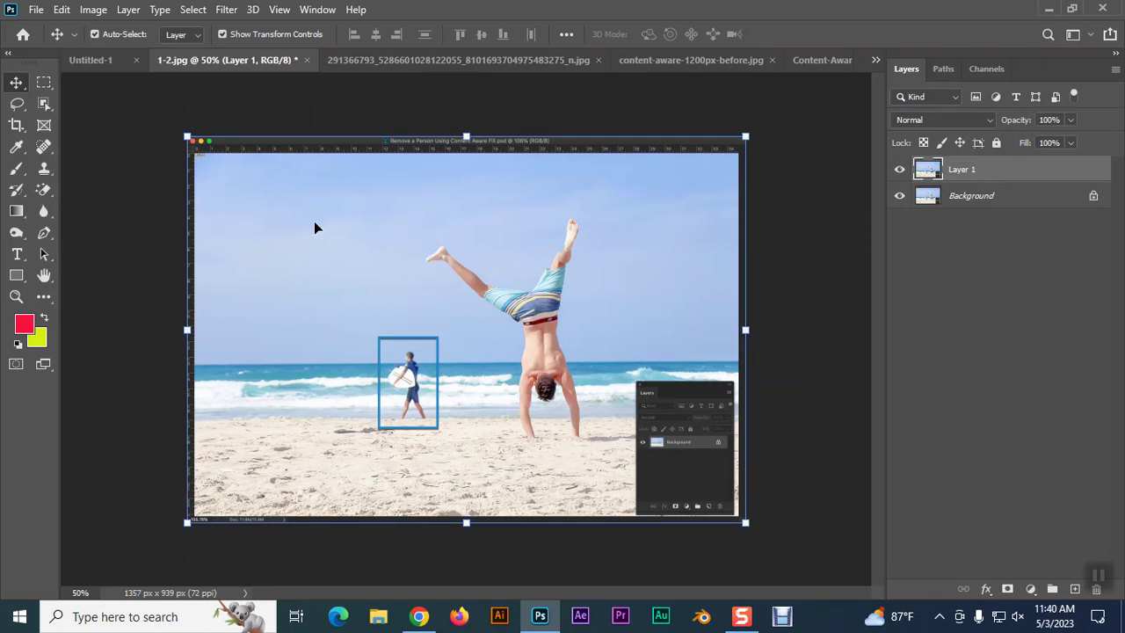
left_click(803, 301)
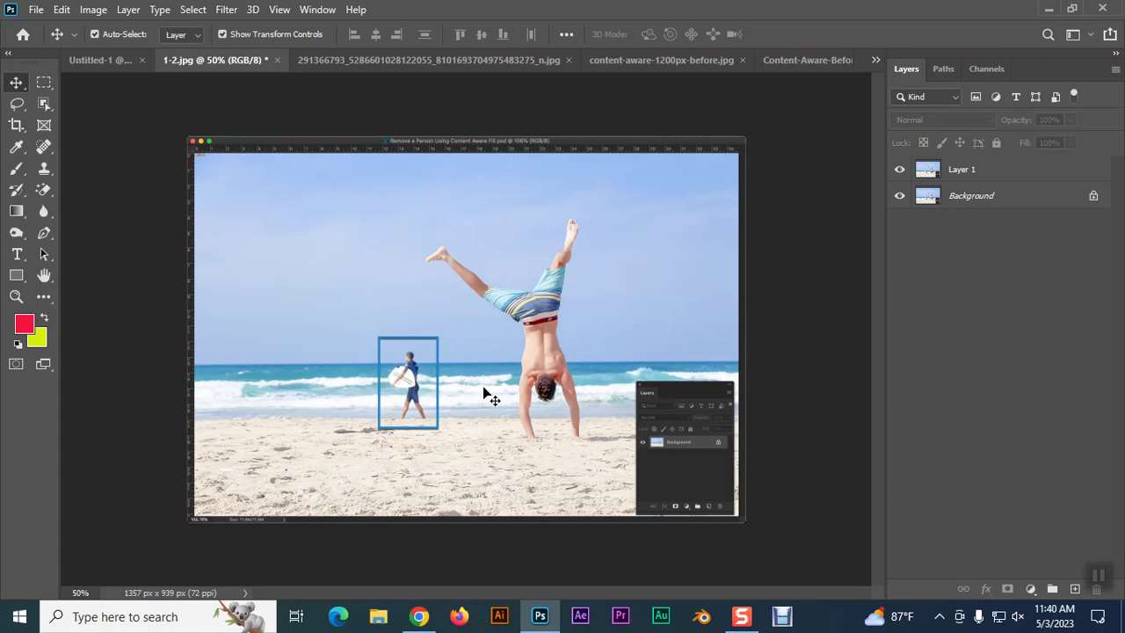
left_click(963, 176)
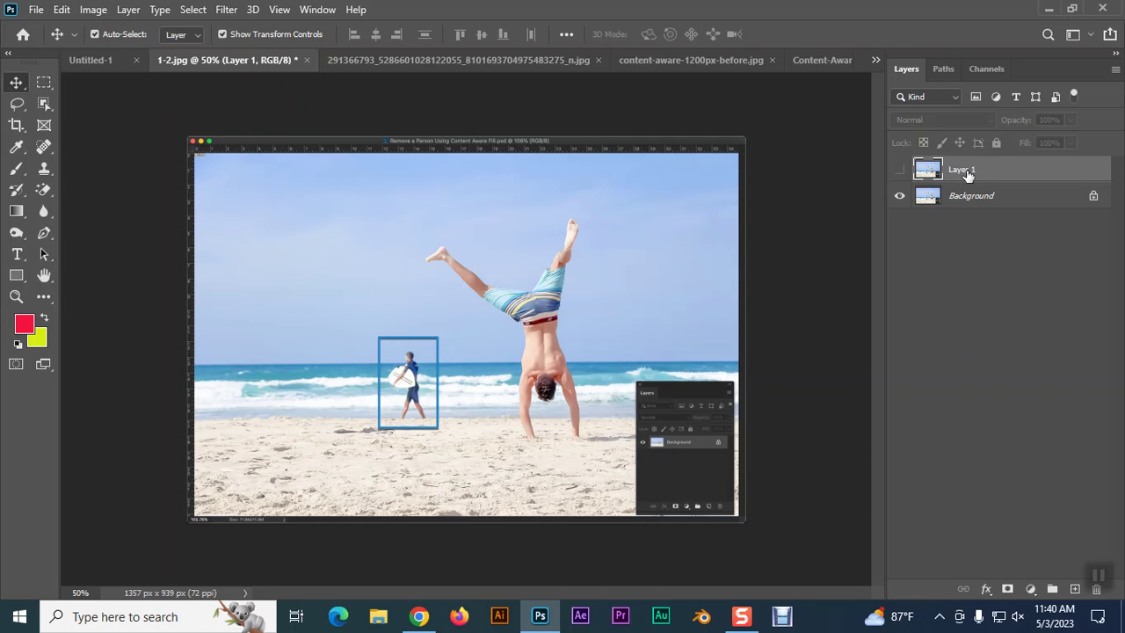
left_click(964, 202)
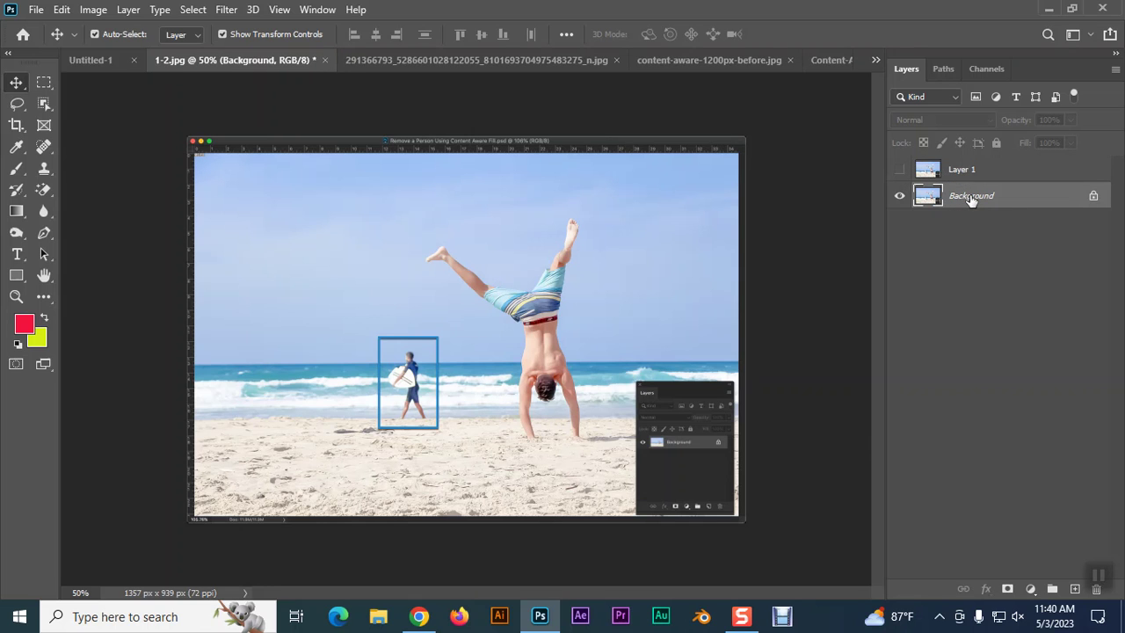
- Zoom in on the boxed surfer
key("ctrl+plus")
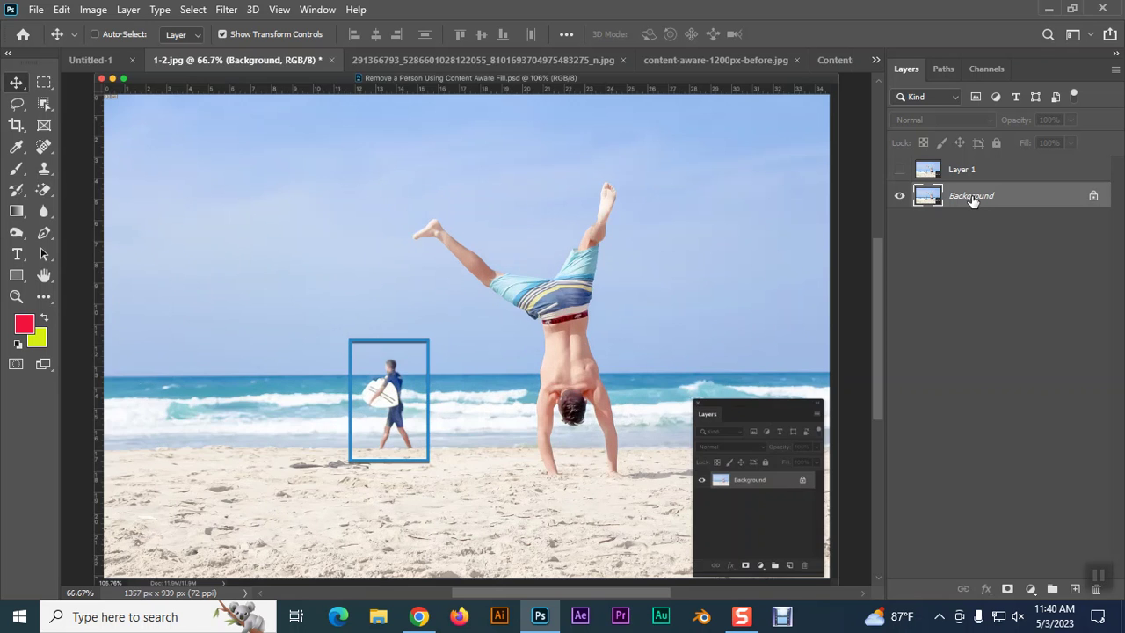
key("ctrl+plus")
mouse_move(754, 329)
left_mouse_down()
mouse_move(545, 329)
mouse_move(534, 135)
mouse_move(528, 177)
left_mouse_up()
left_click(415, 332)
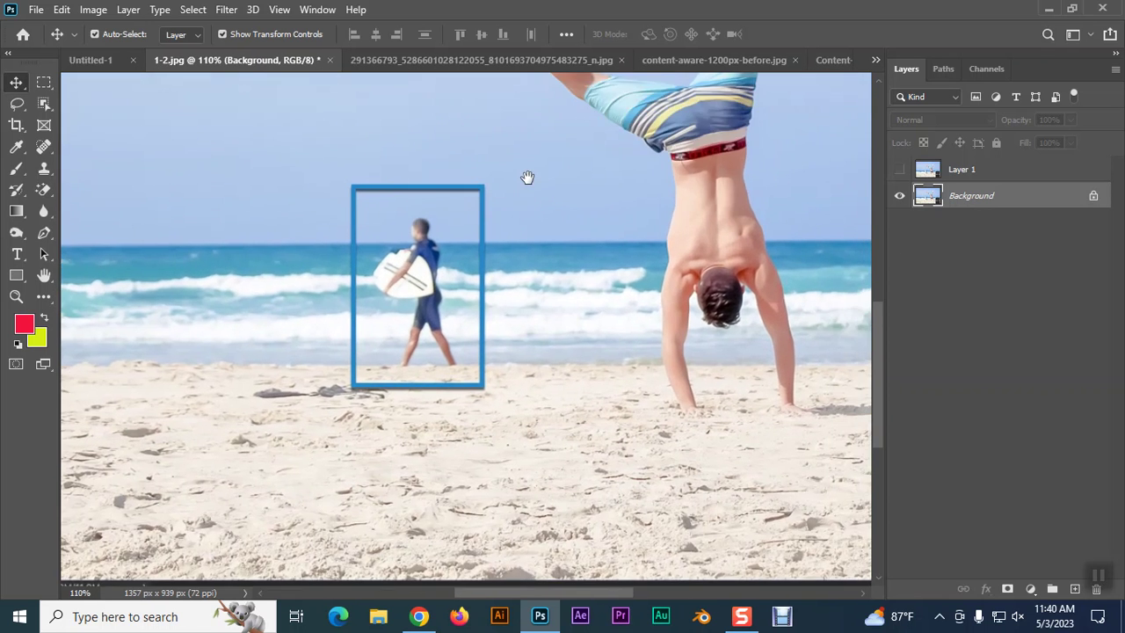
- Draw a rectangular marquee around the boxed surfer's frame
left_click(43, 82)
left_click_drag(343, 177, 489, 396)
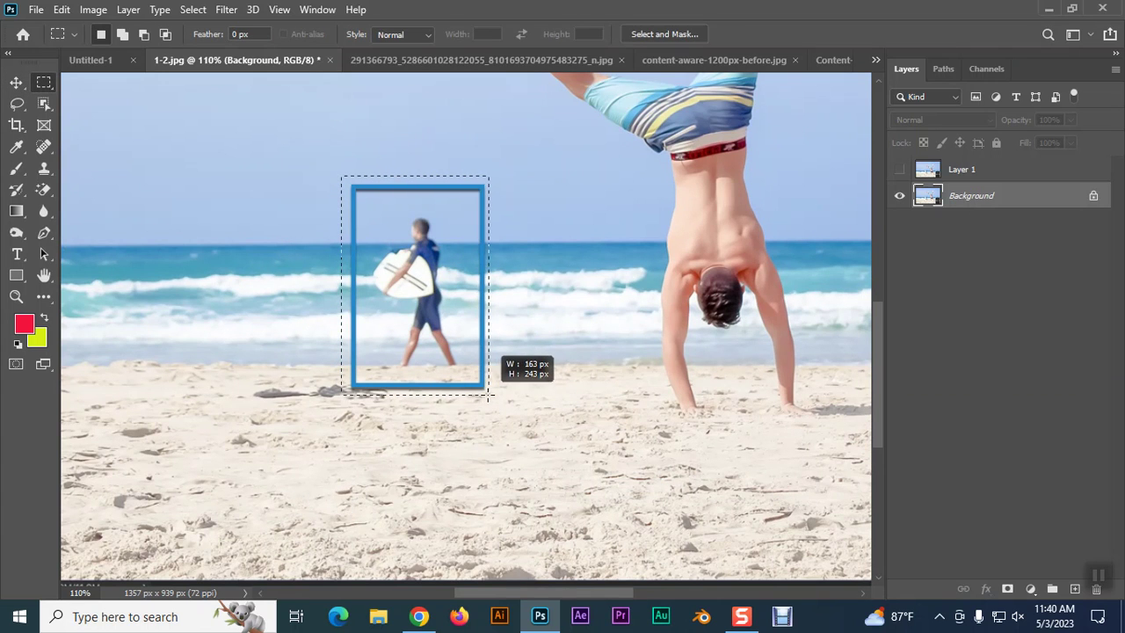
left_click_drag(489, 395, 494, 396)
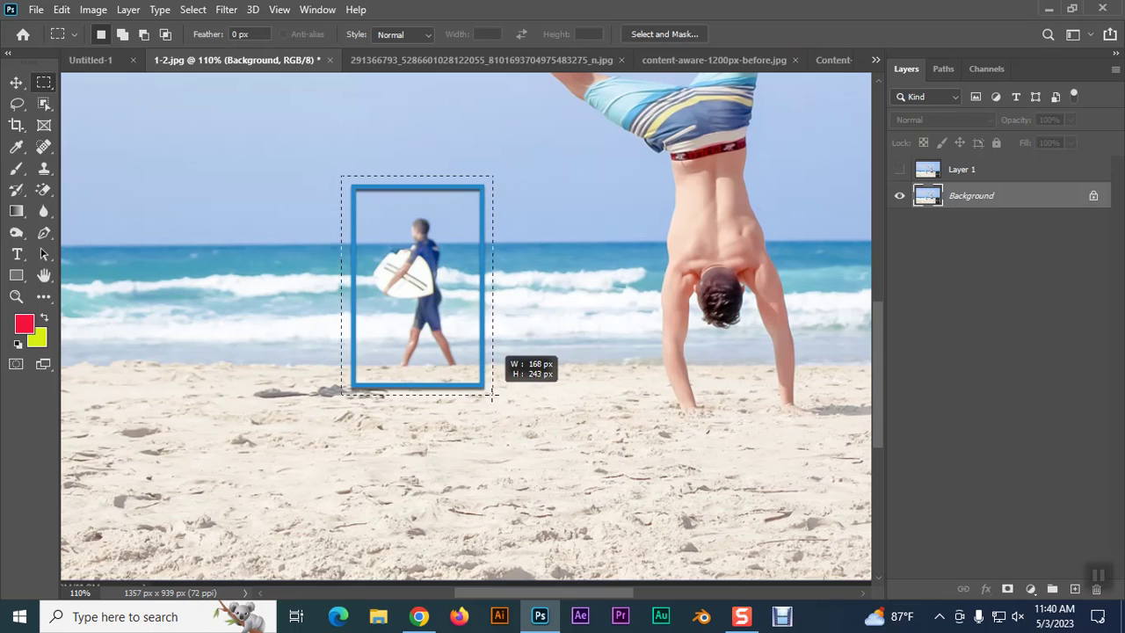
- Check the Fill dialog's Contents options, then cancel without filling
key("shift+F5")
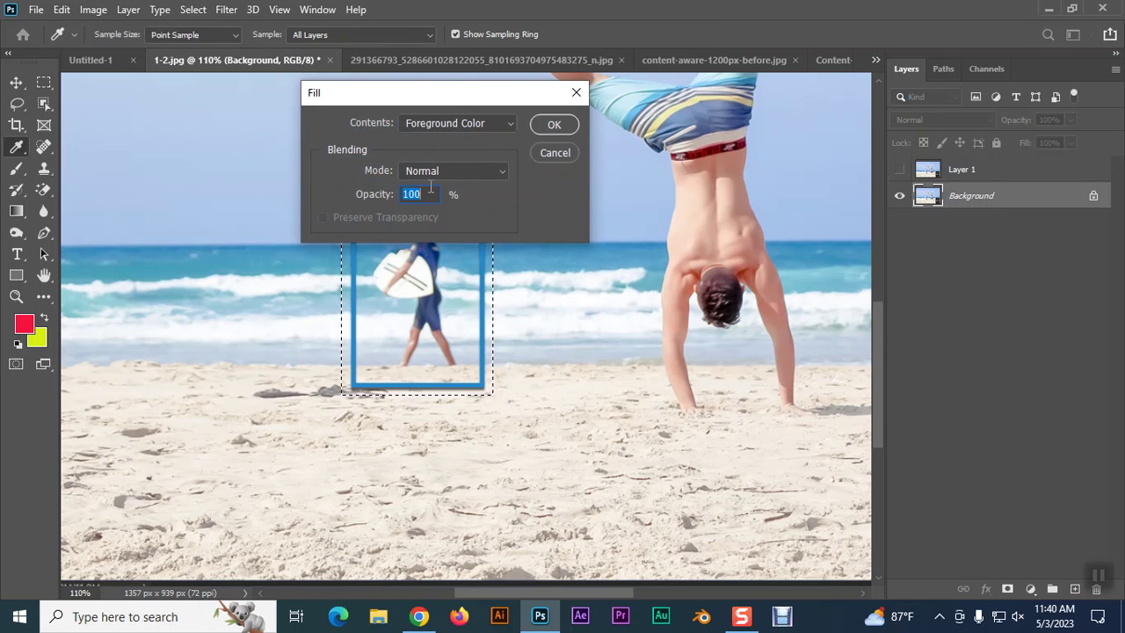
left_click(477, 125)
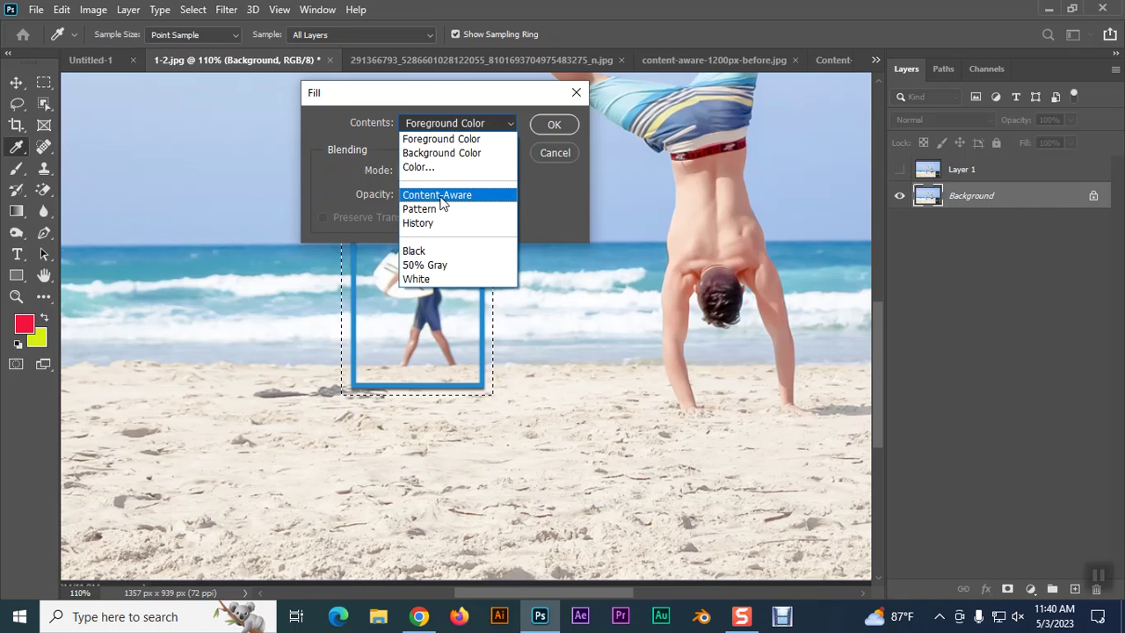
left_click(566, 153)
left_click(553, 153)
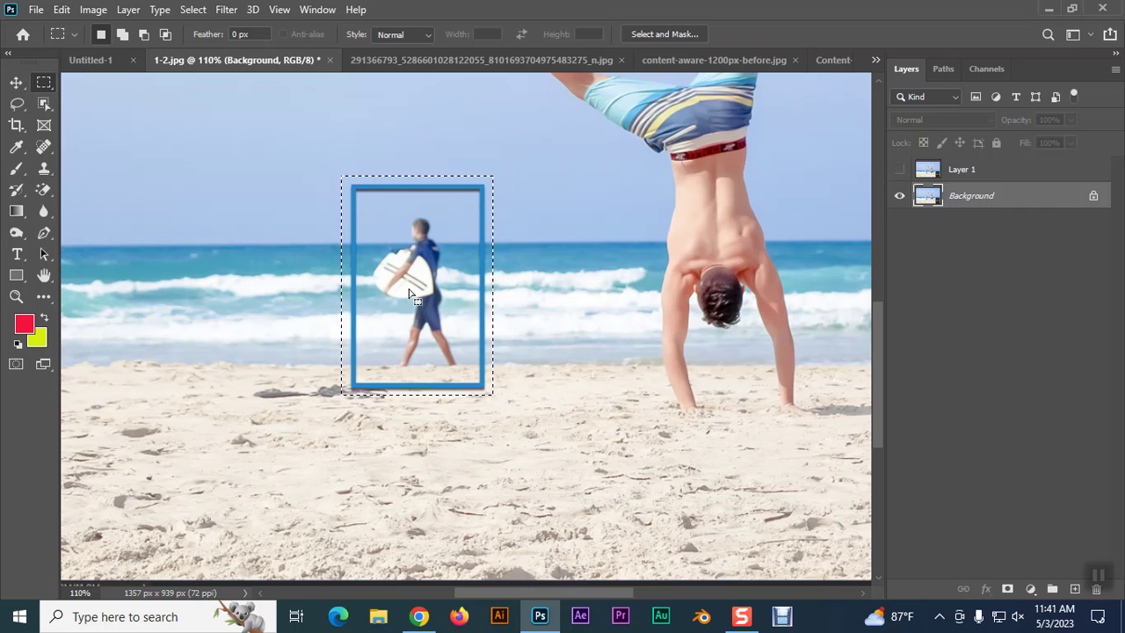
- Fill the surfer selection with Content-Aware contents, deselect, and readjust the zoom
key("i")
key("shift+F5")
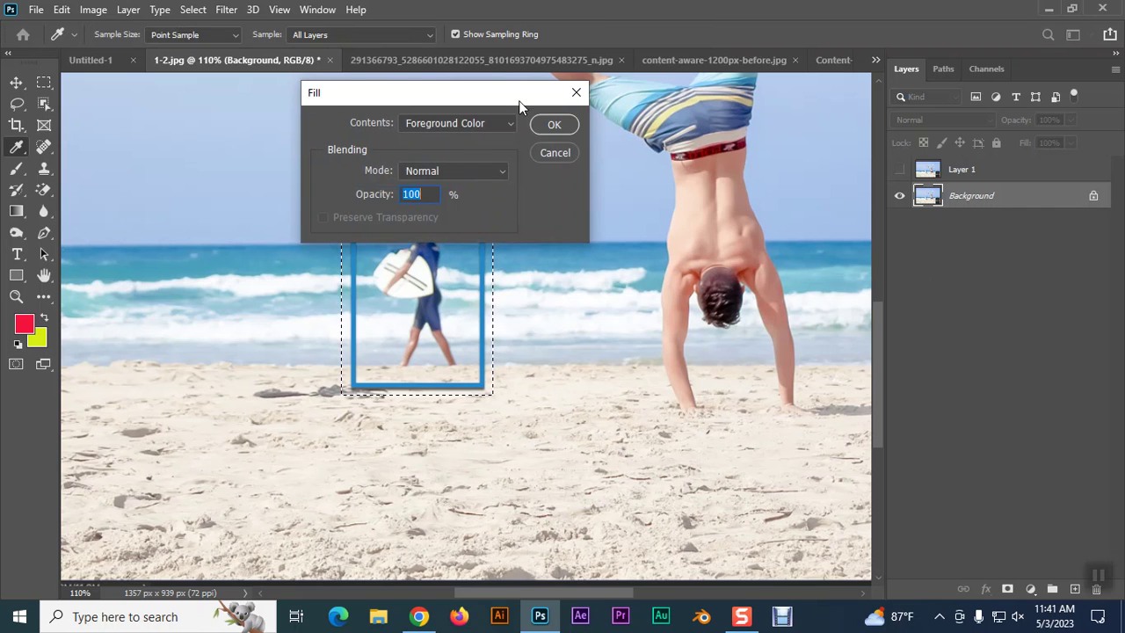
left_click(475, 123)
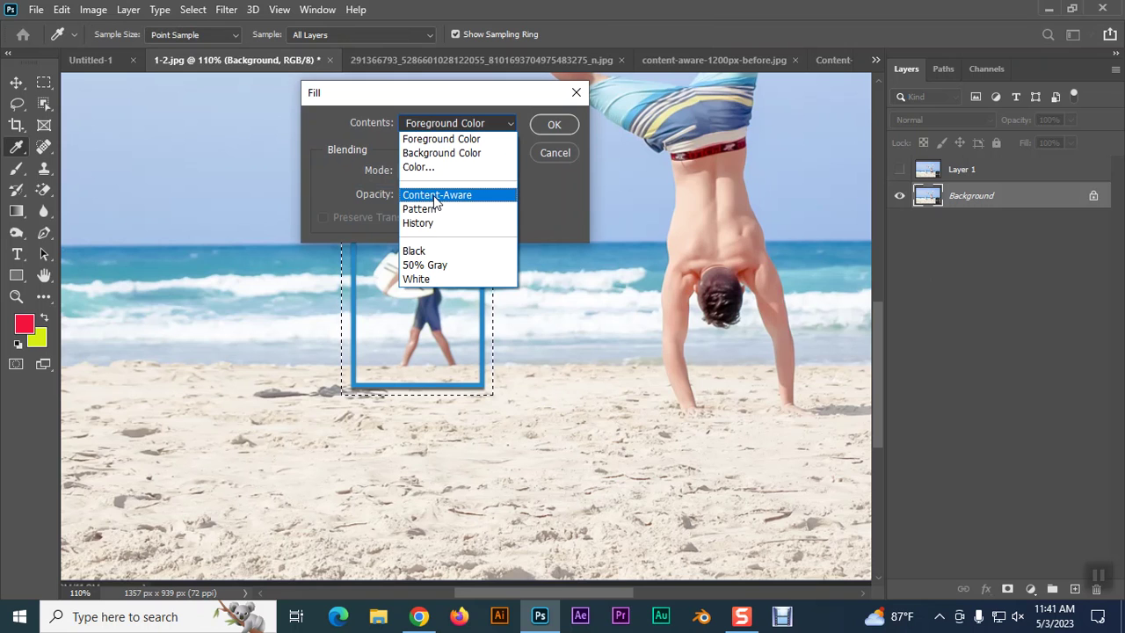
left_click(434, 195)
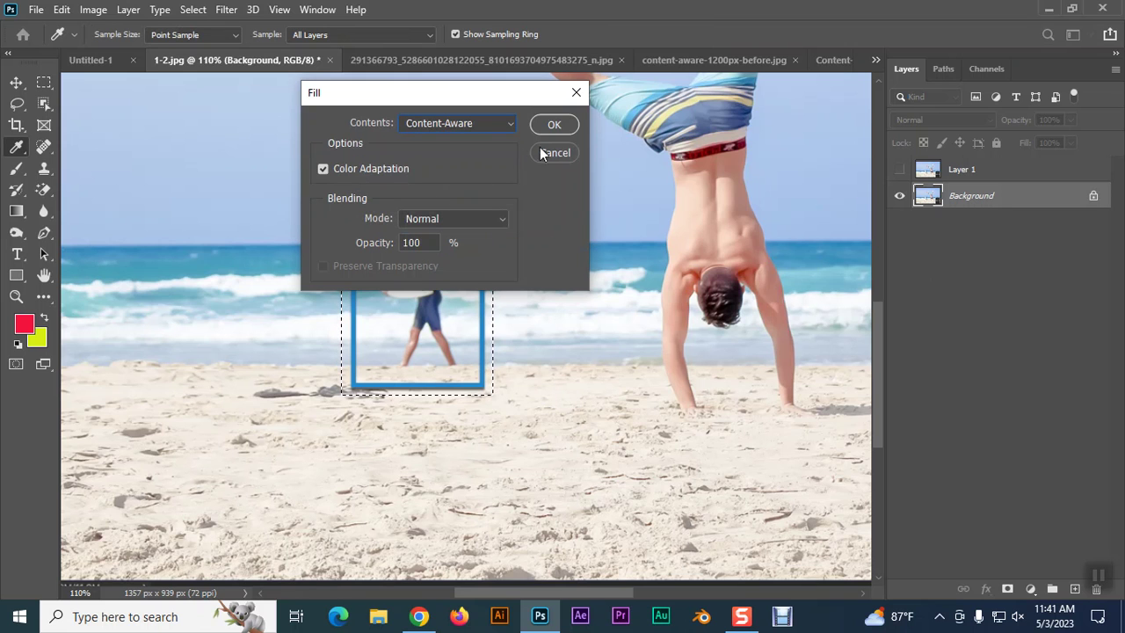
left_click(555, 126)
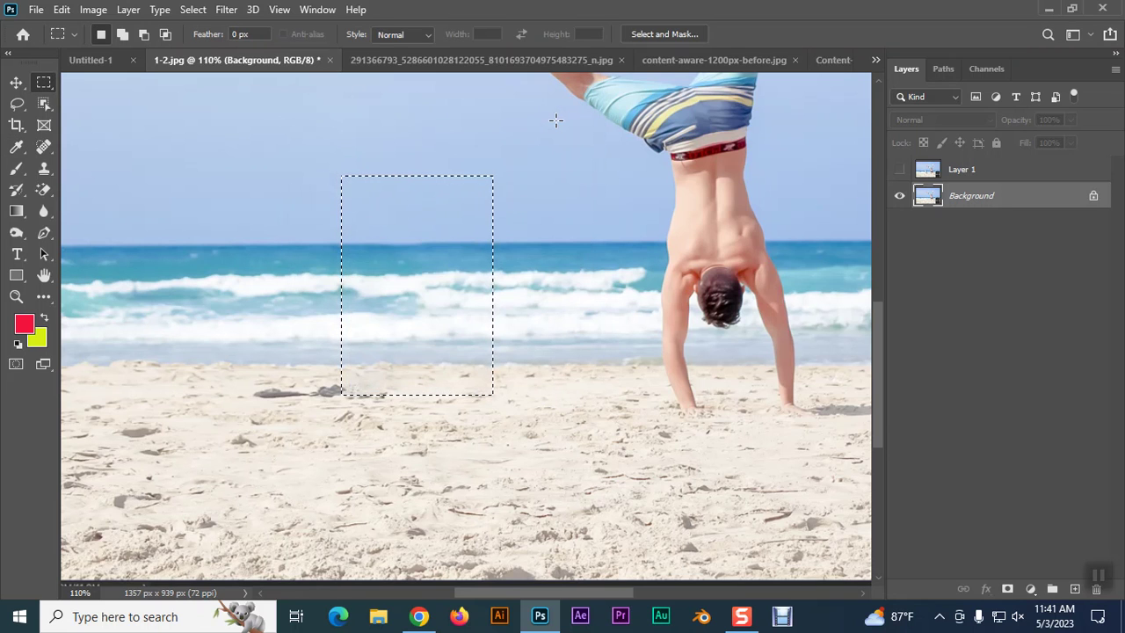
key("ctrl+d")
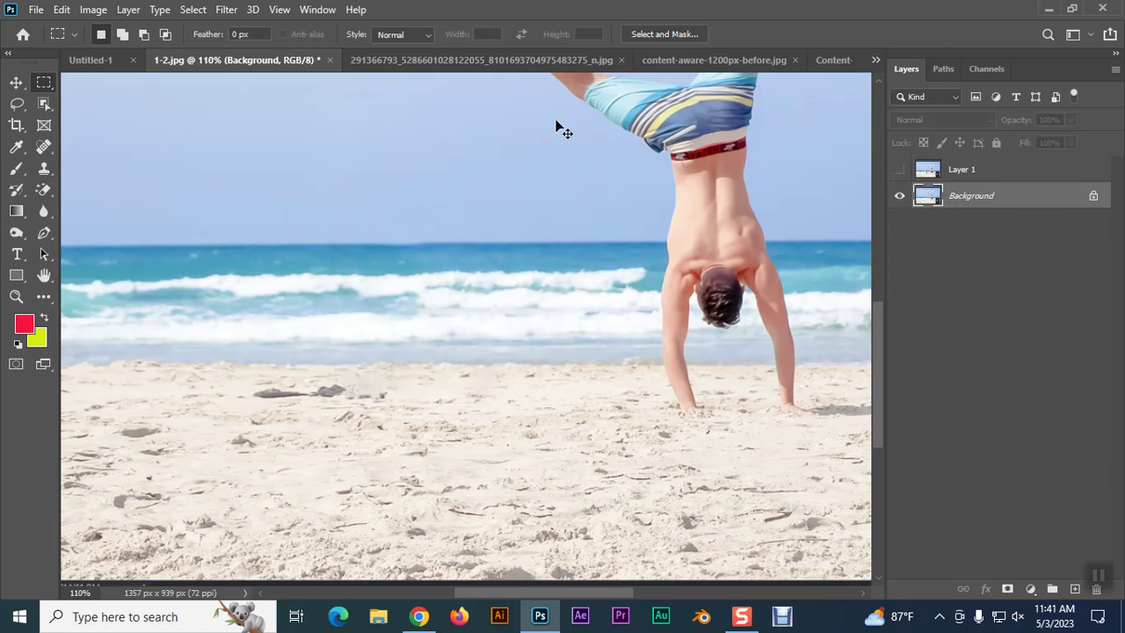
key("ctrl+minus")
key("ctrl+minus")
key("ctrl+minus")
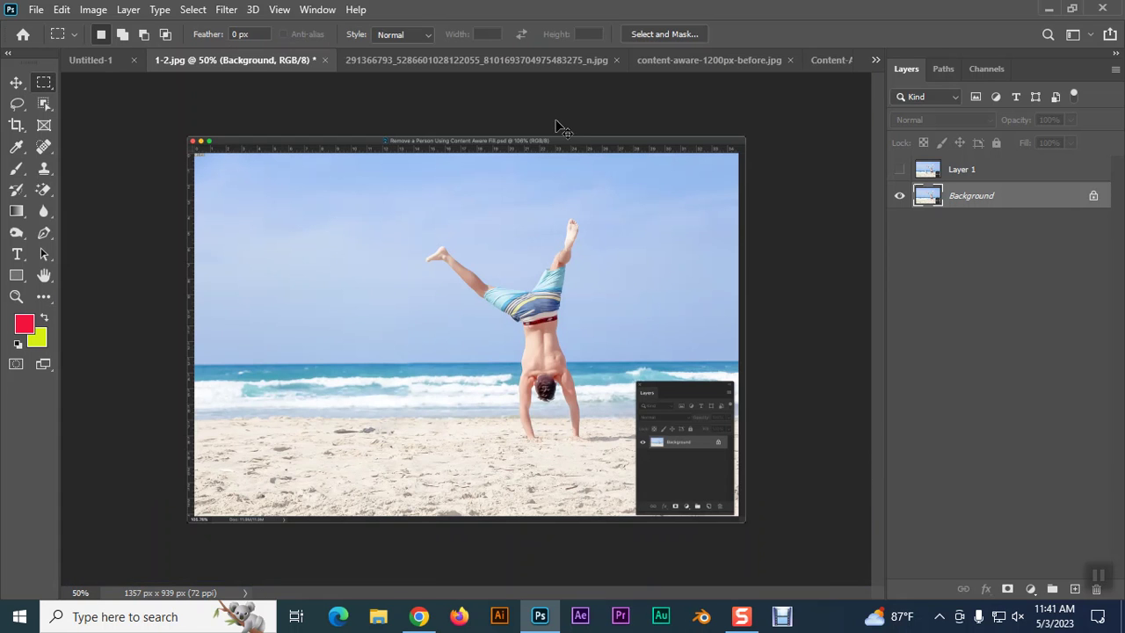
key("ctrl+plus")
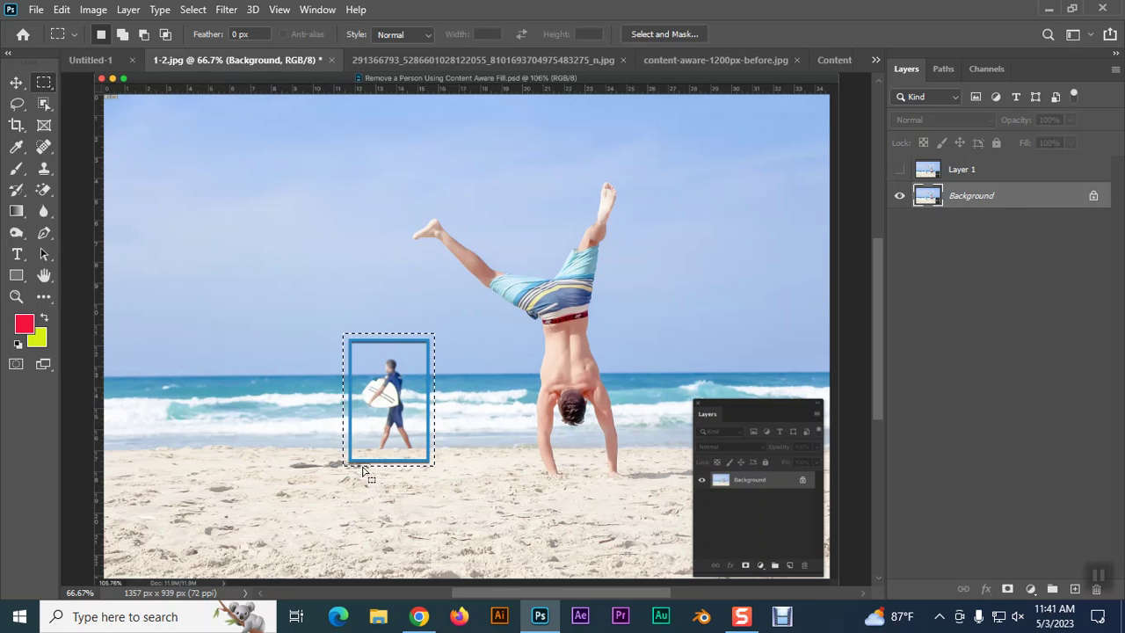
- Cancel the Content-Aware Fill dialog, then hide the Background layer and show Layer 1
key("shift+F5")
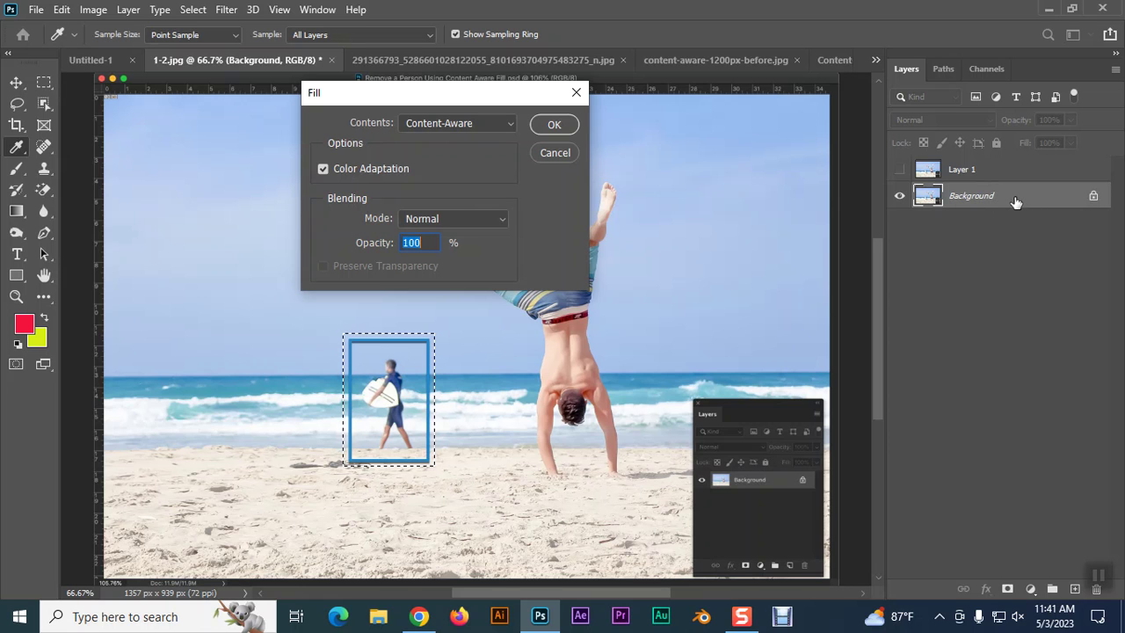
left_click(555, 154)
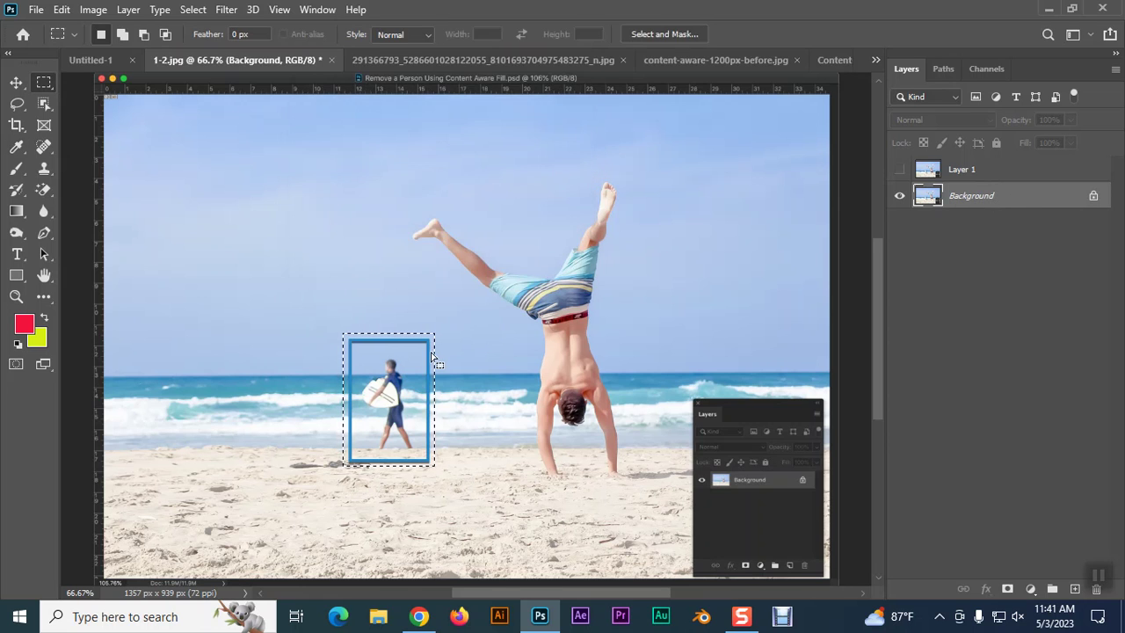
left_click_drag(947, 194, 956, 176)
left_click(901, 197)
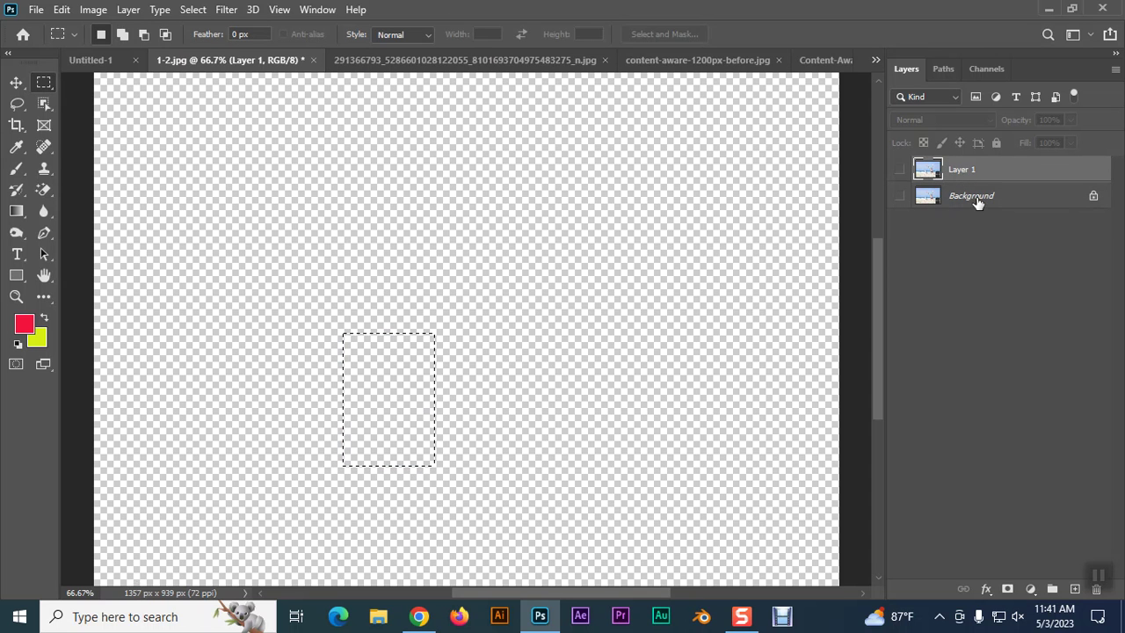
left_click(899, 170)
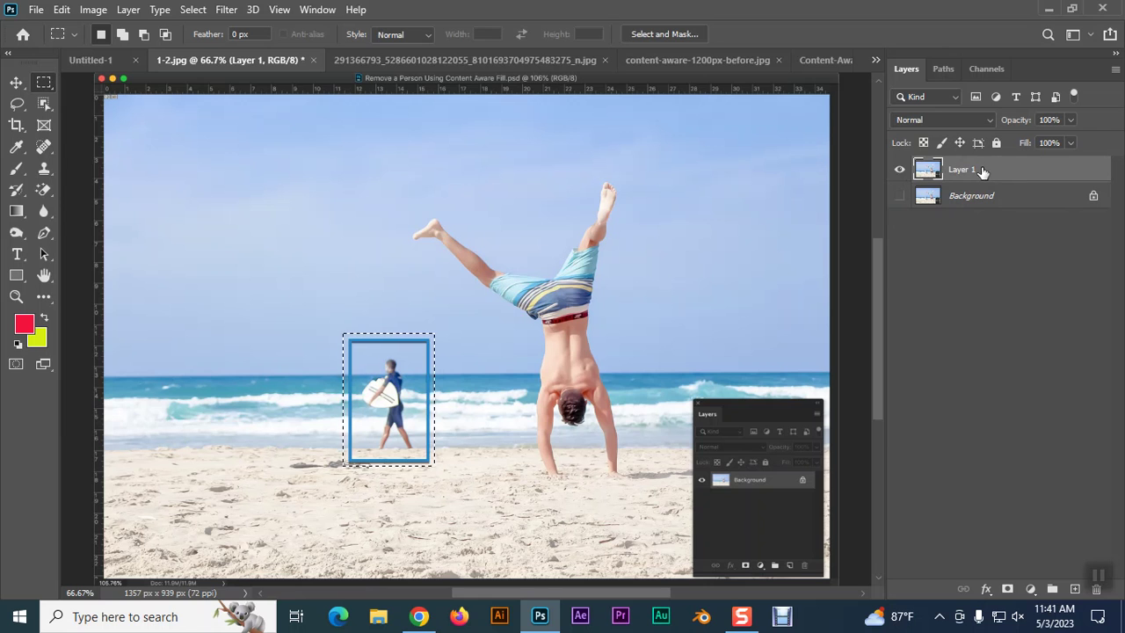
- Delete the surfer area from Layer 1, then undo the deletion
key("Delete")
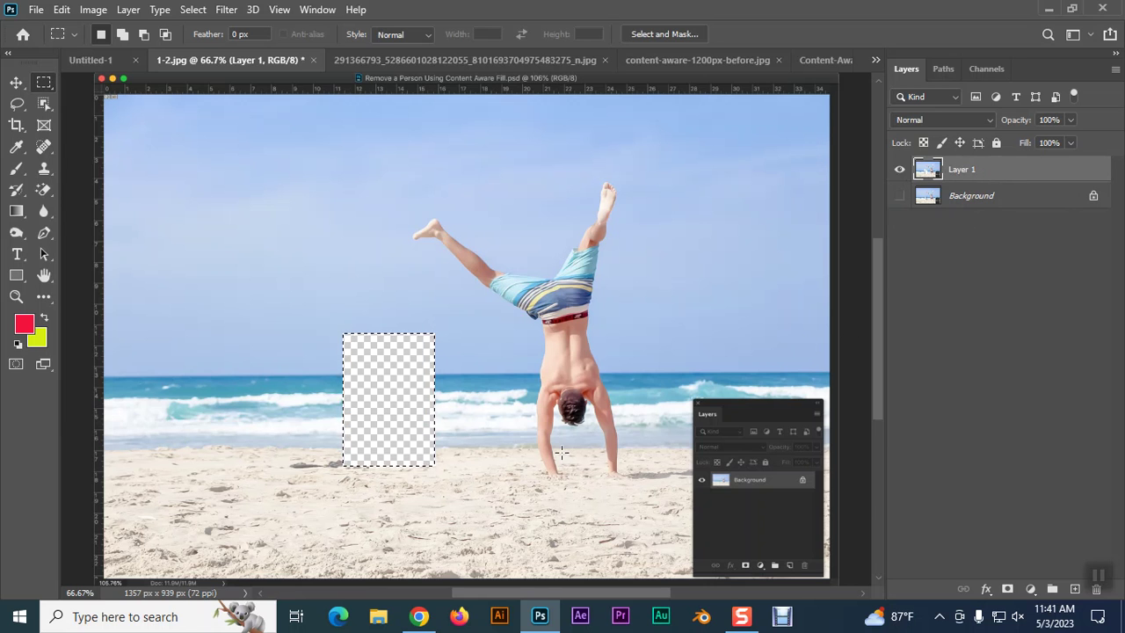
scroll(427, 344, "up", 3)
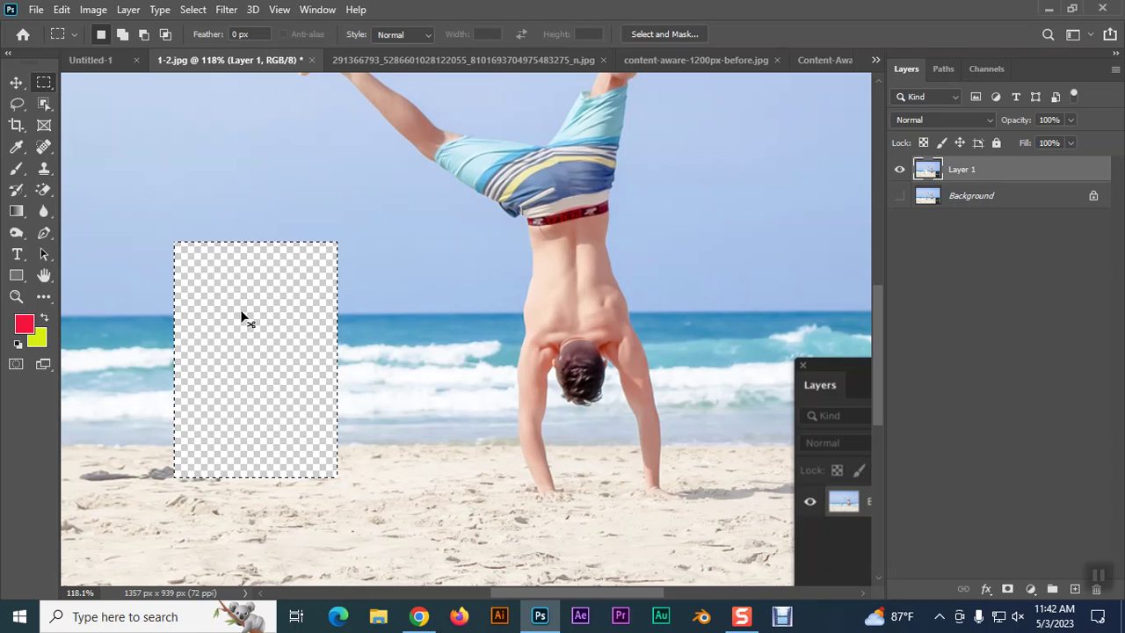
key("ctrl+z")
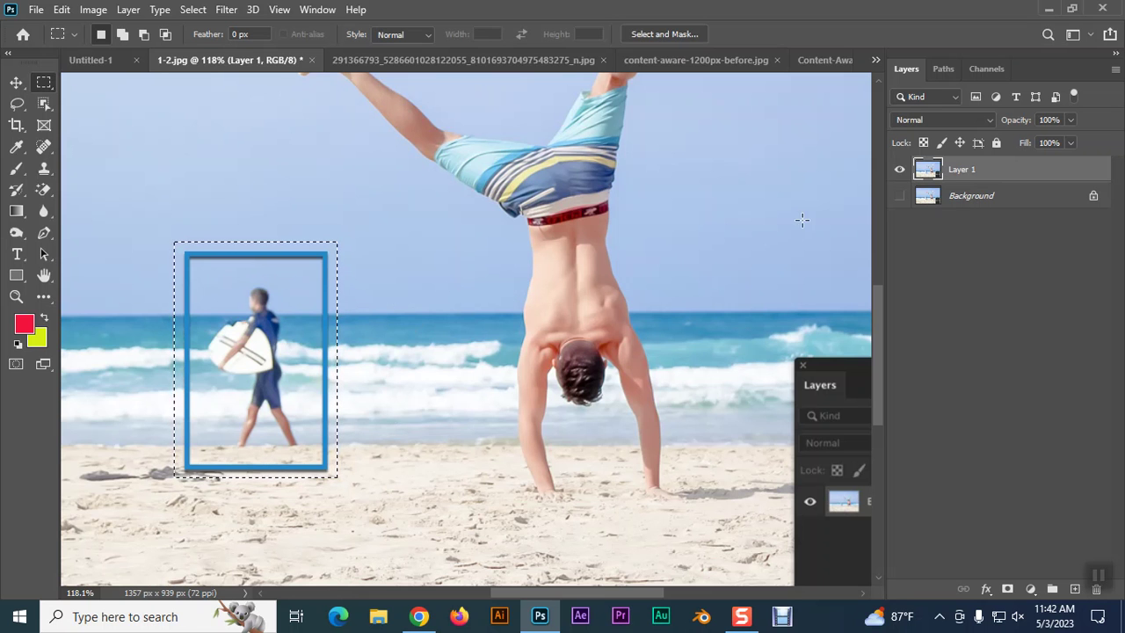
- Hide Layer 1, make the Background active and visible, and bring up Content-Aware Fill
left_click(900, 169)
left_click(924, 200)
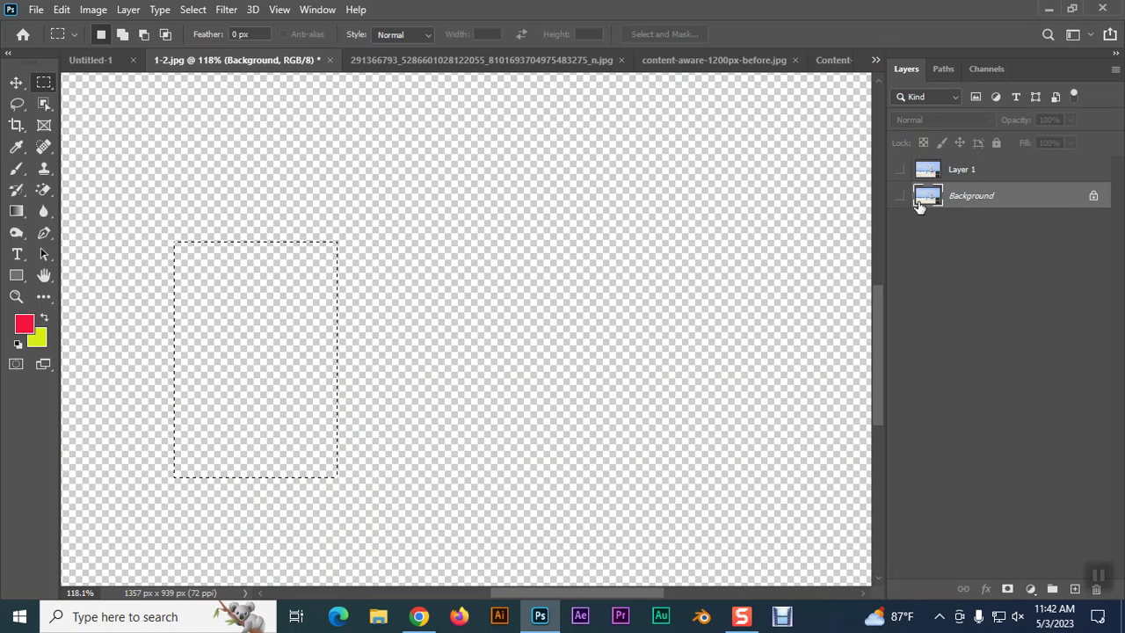
left_click(899, 196)
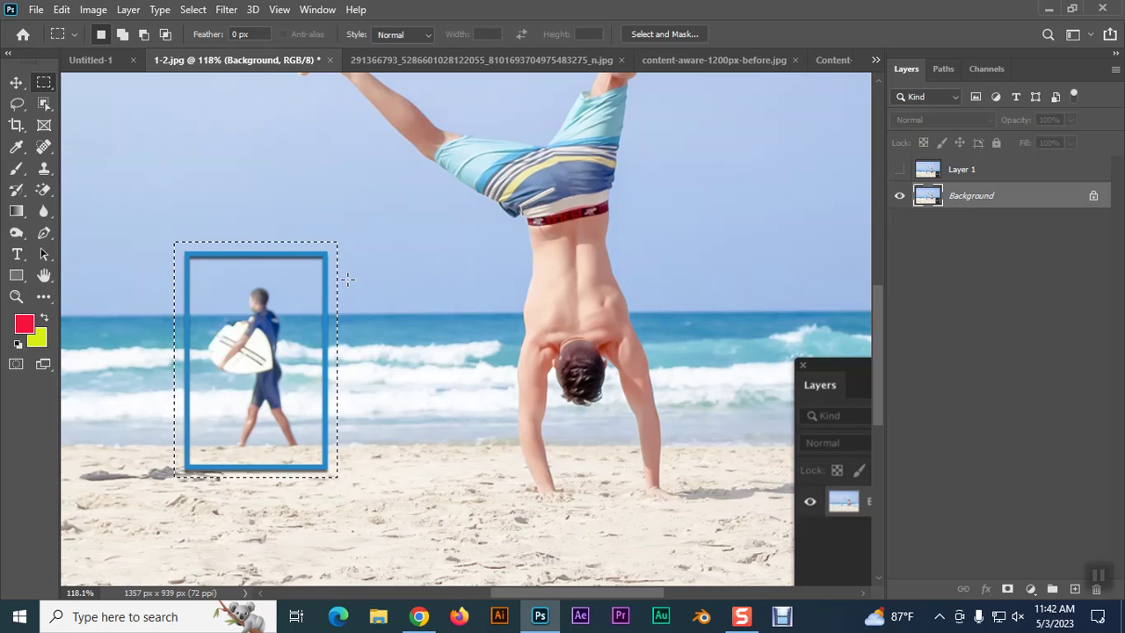
key("shift+BackSpace")
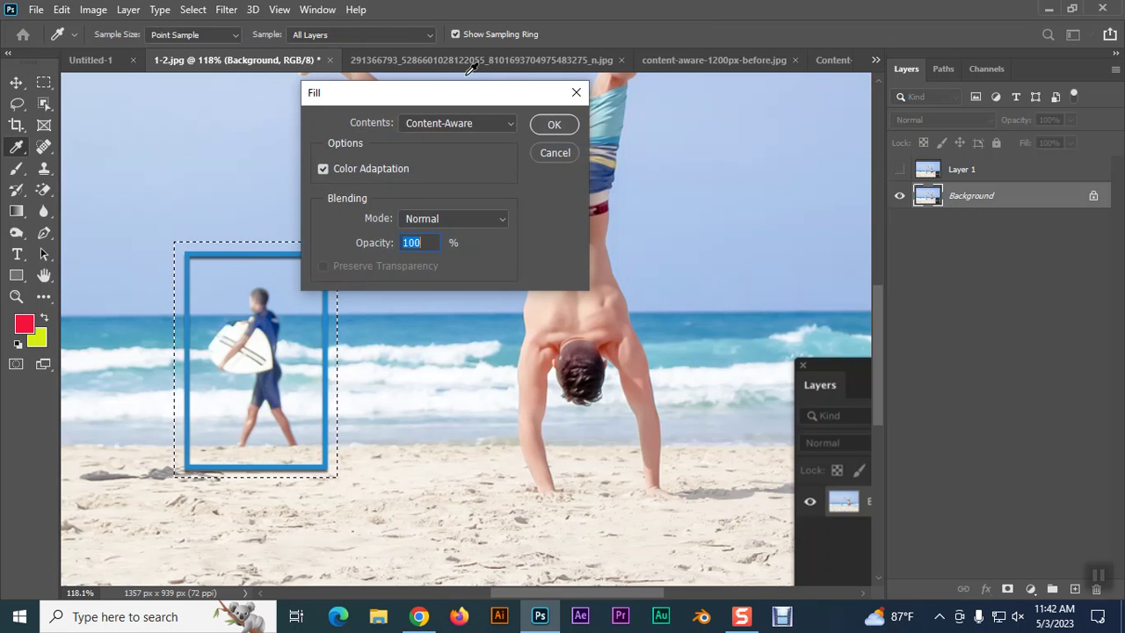
- Apply the Content-Aware fill over the surfer, deselect, and zoom out to the whole image
left_click(561, 128)
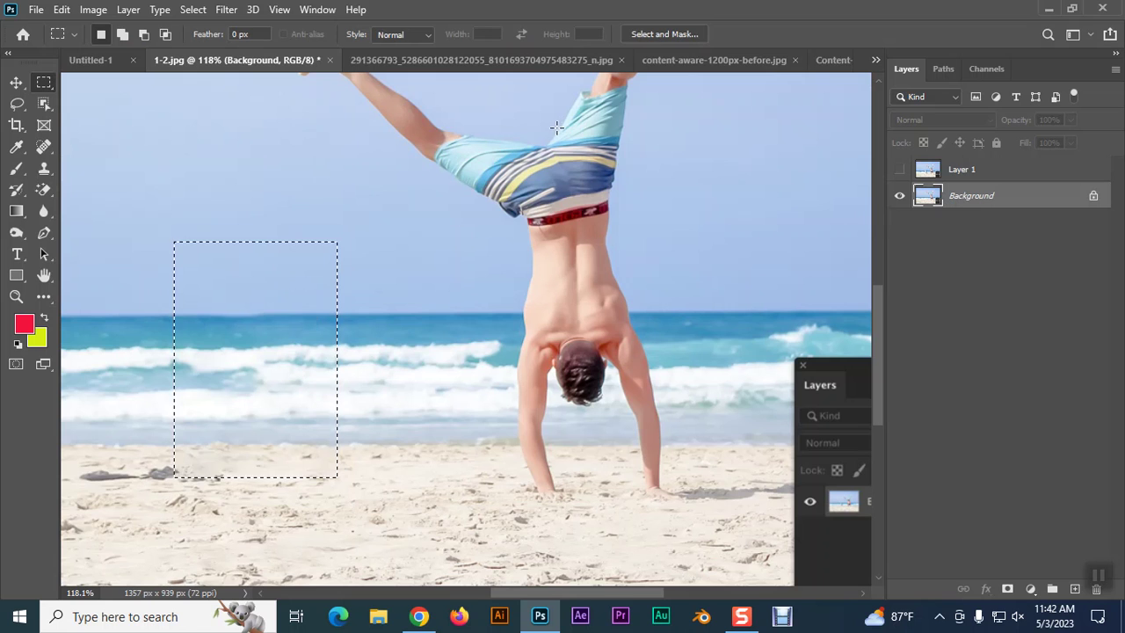
key("ctrl+d")
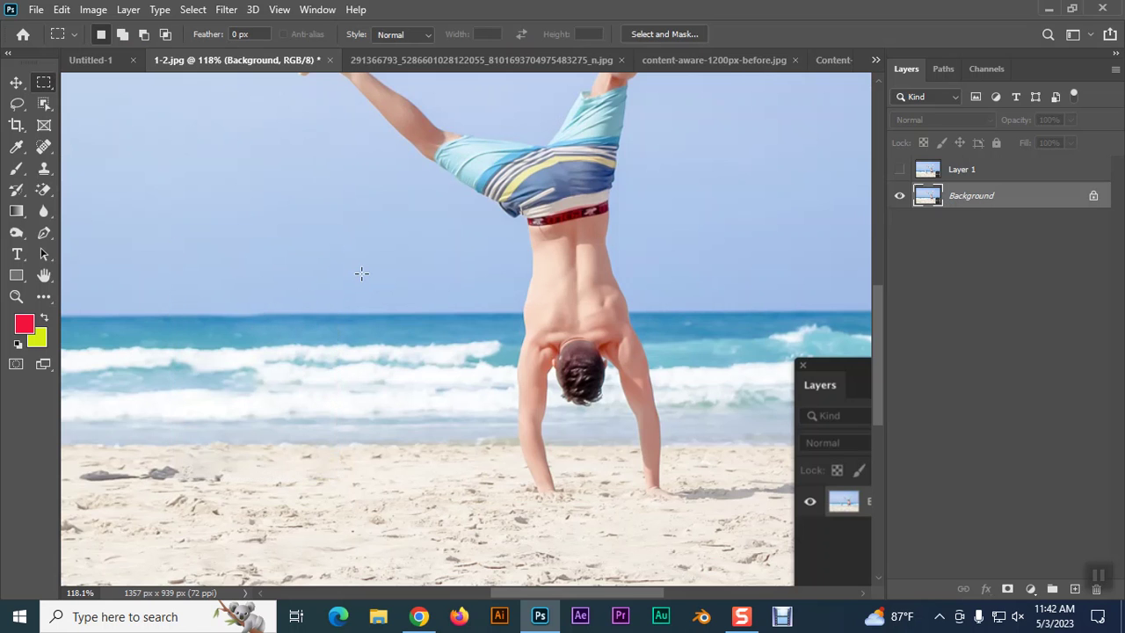
key("ctrl+minus")
key("ctrl+minus")
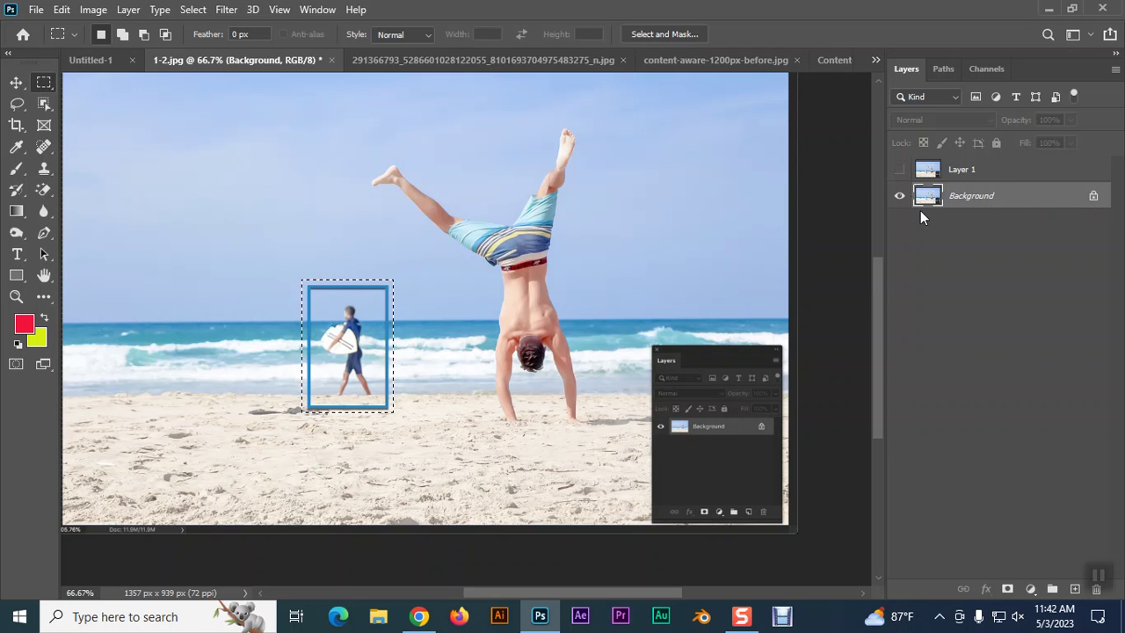
- Hide the Background, make Layer 1 active and visible, and toggle Lock All on then off
left_click(899, 196)
left_click(967, 170)
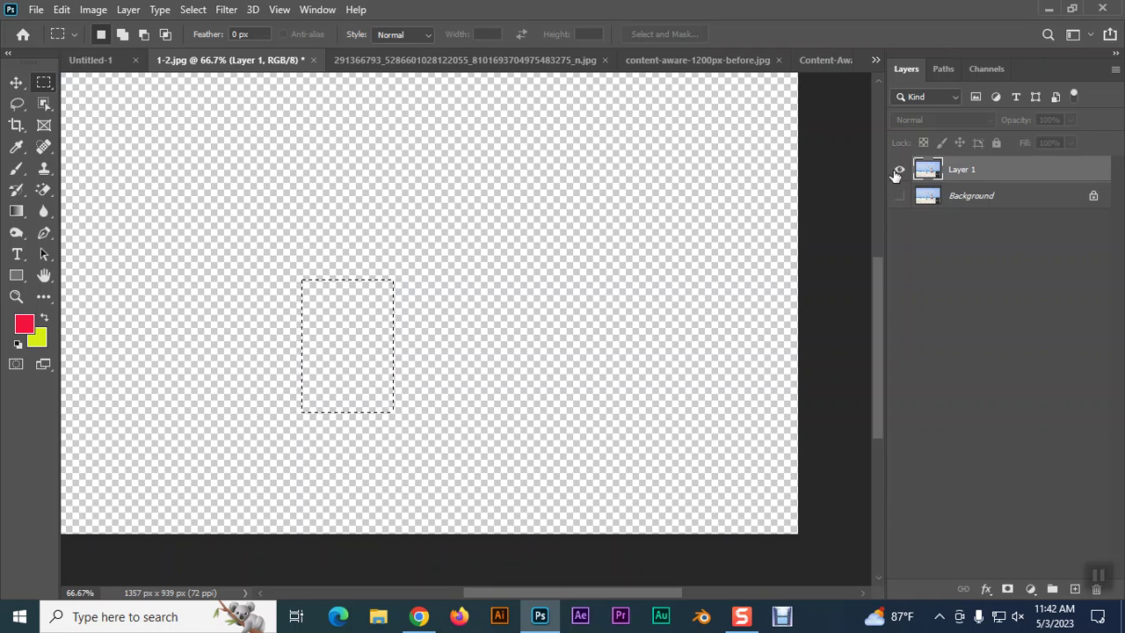
left_click(898, 170)
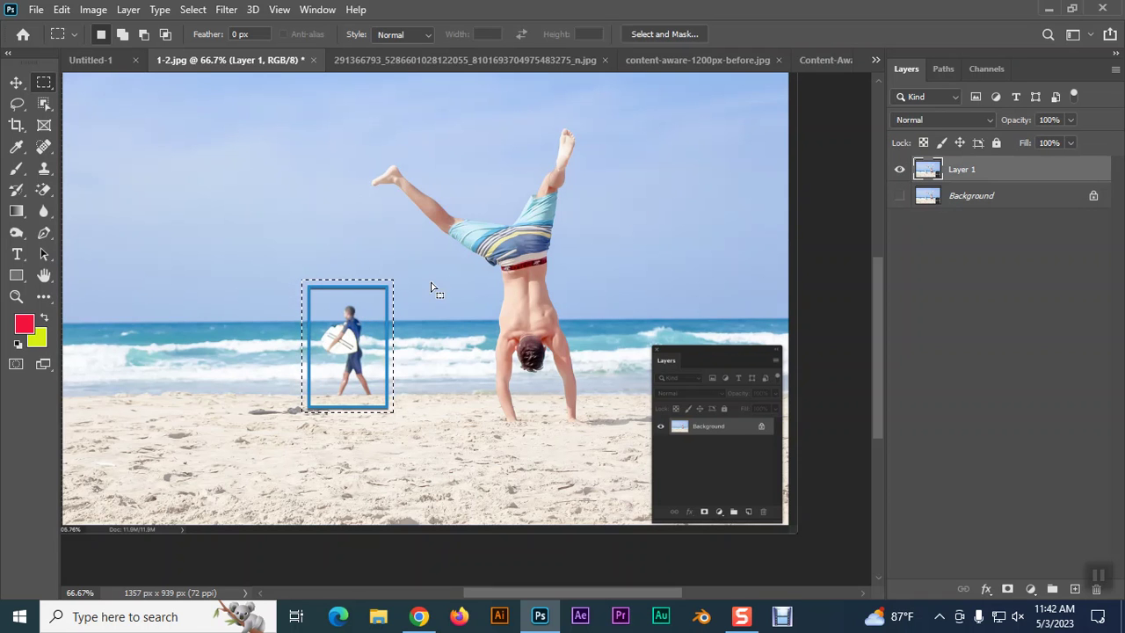
left_click(996, 143)
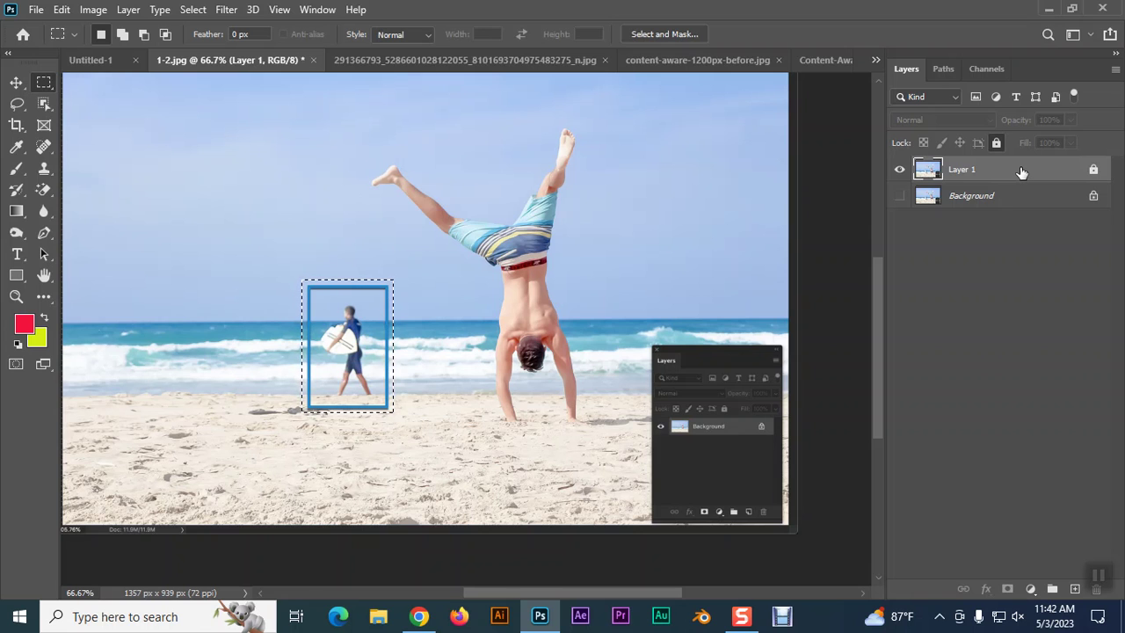
left_click(996, 143)
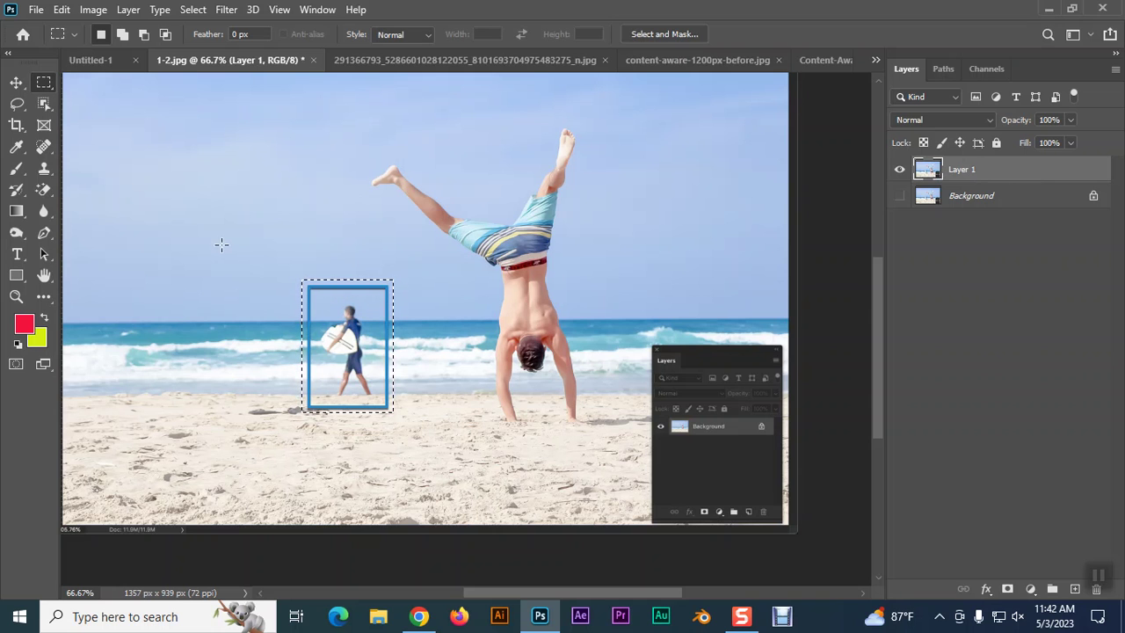
- Content-aware fill the boxed surfer on Layer 1, deselect, and check the result at 100%
left_click(61, 9)
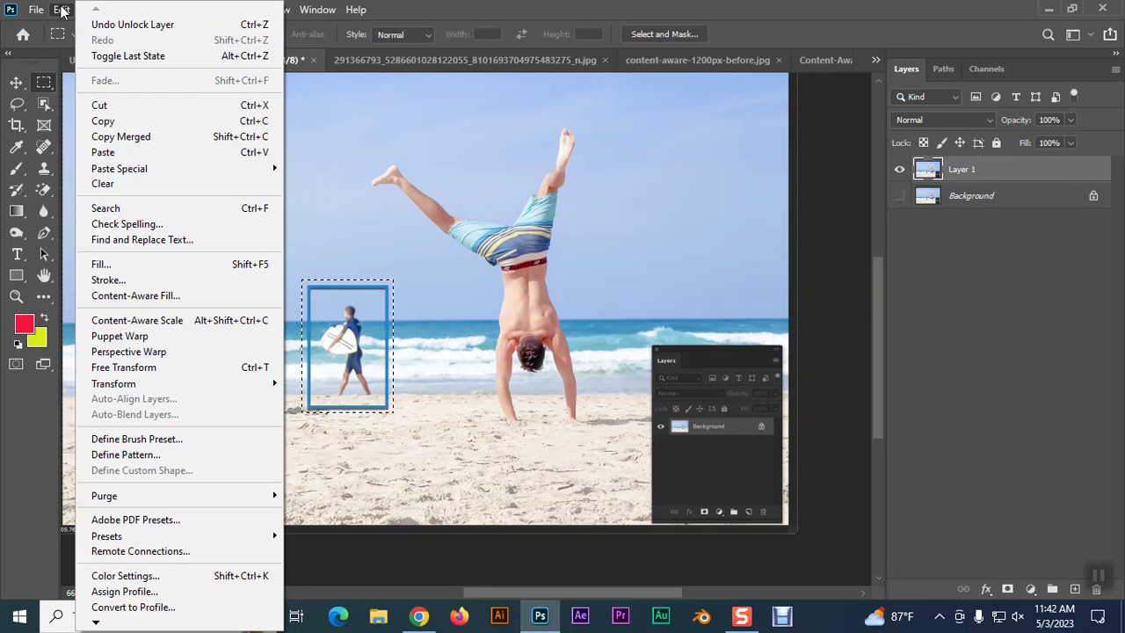
left_click(99, 265)
left_click_drag(374, 100, 538, 122)
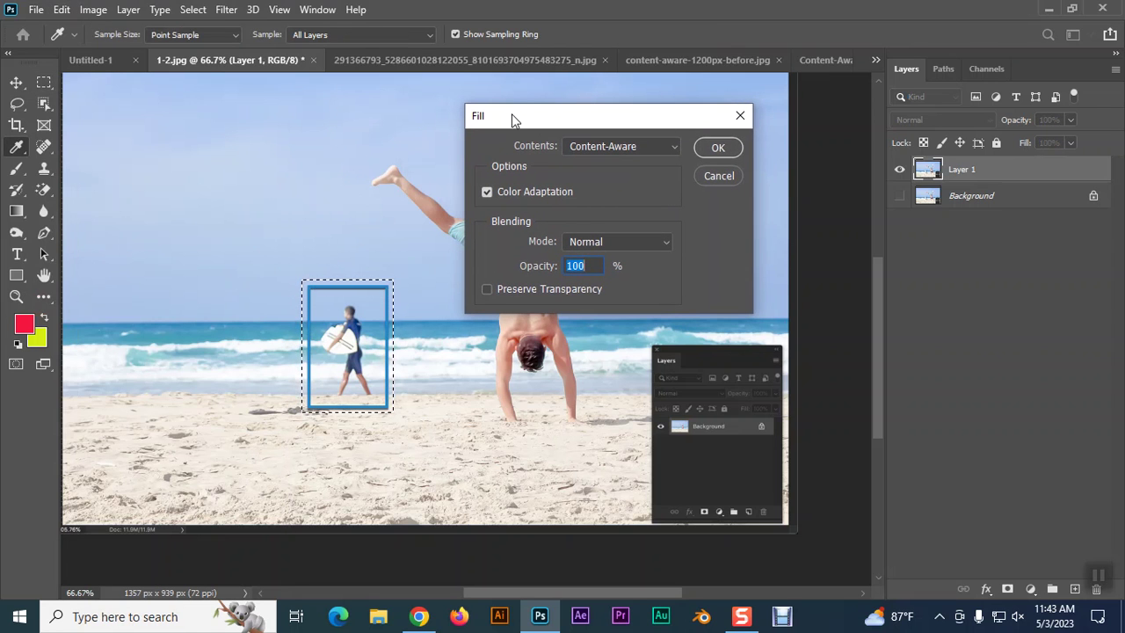
left_click(718, 147)
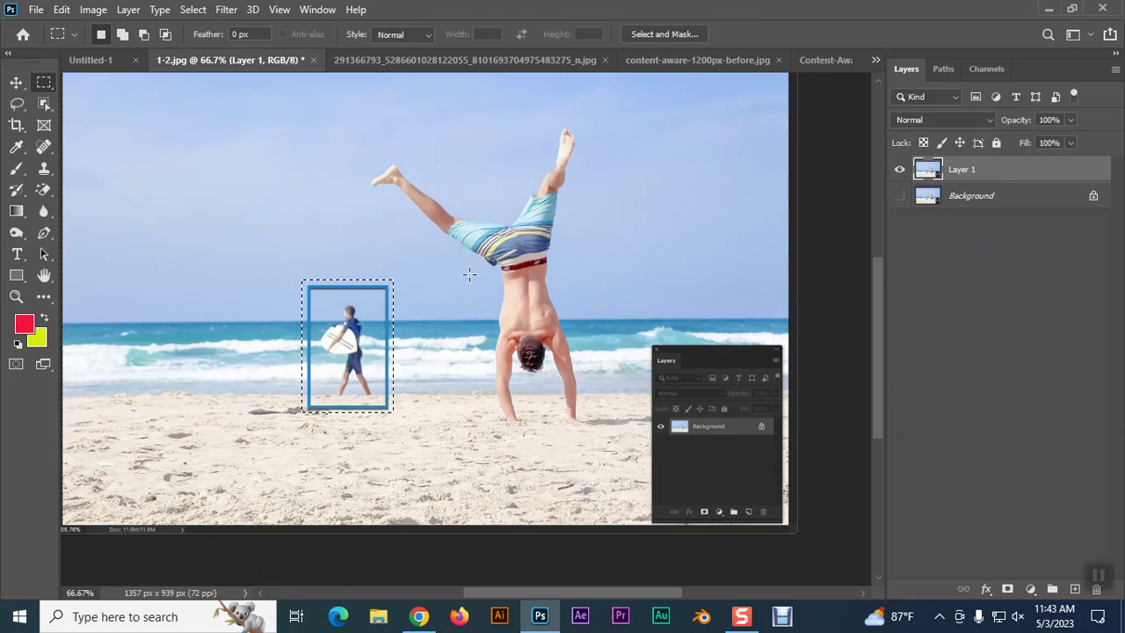
key("ctrl+d")
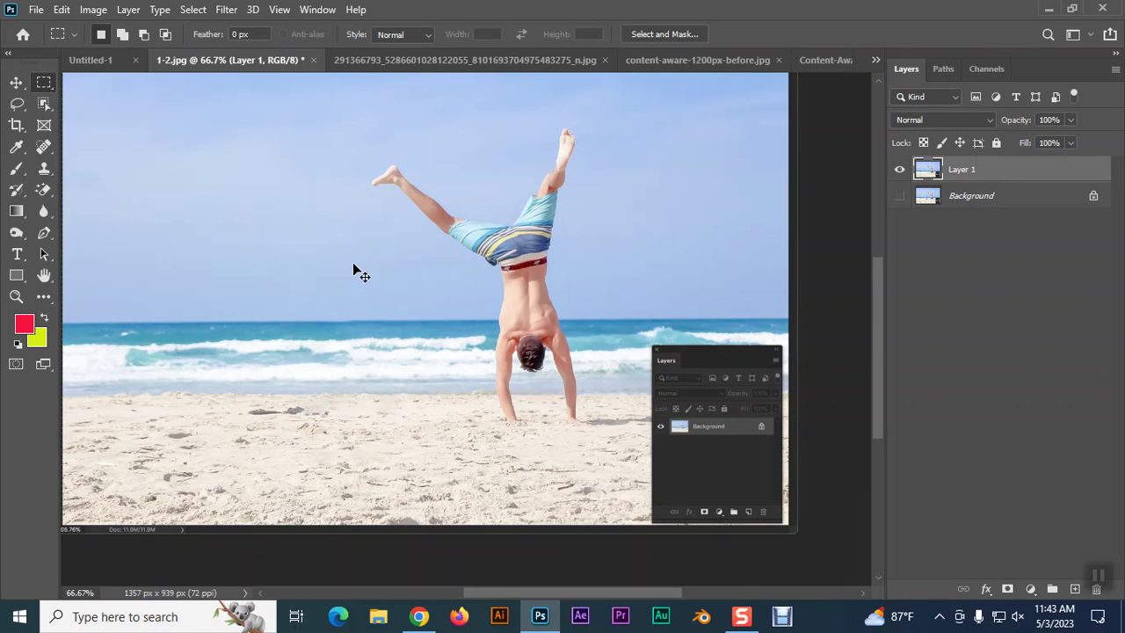
key("ctrl+plus")
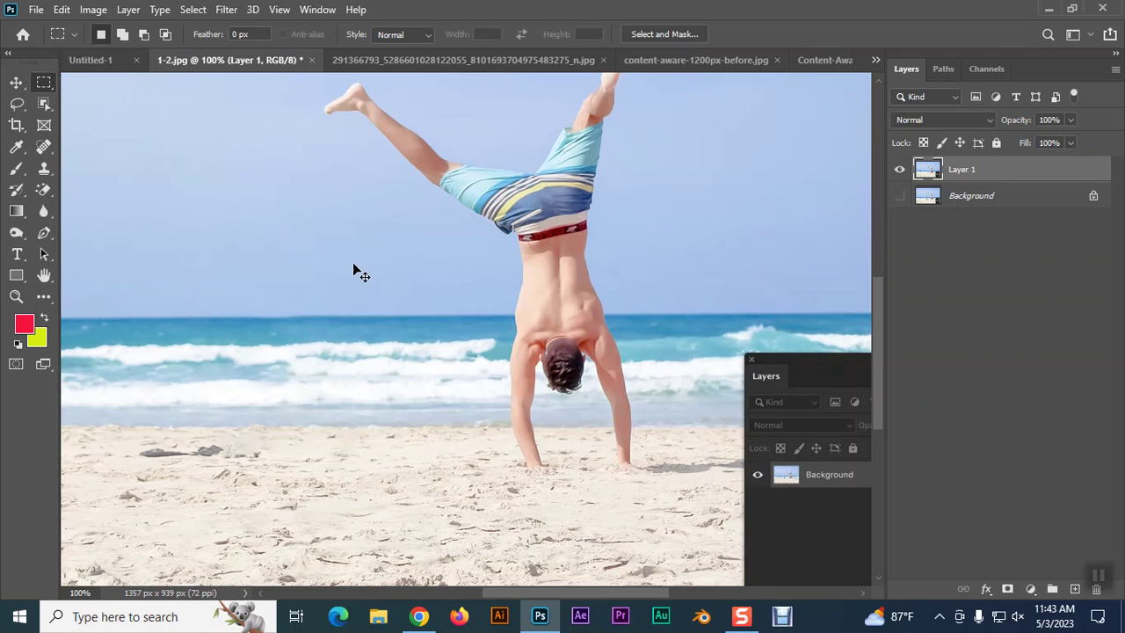
key("ctrl+minus")
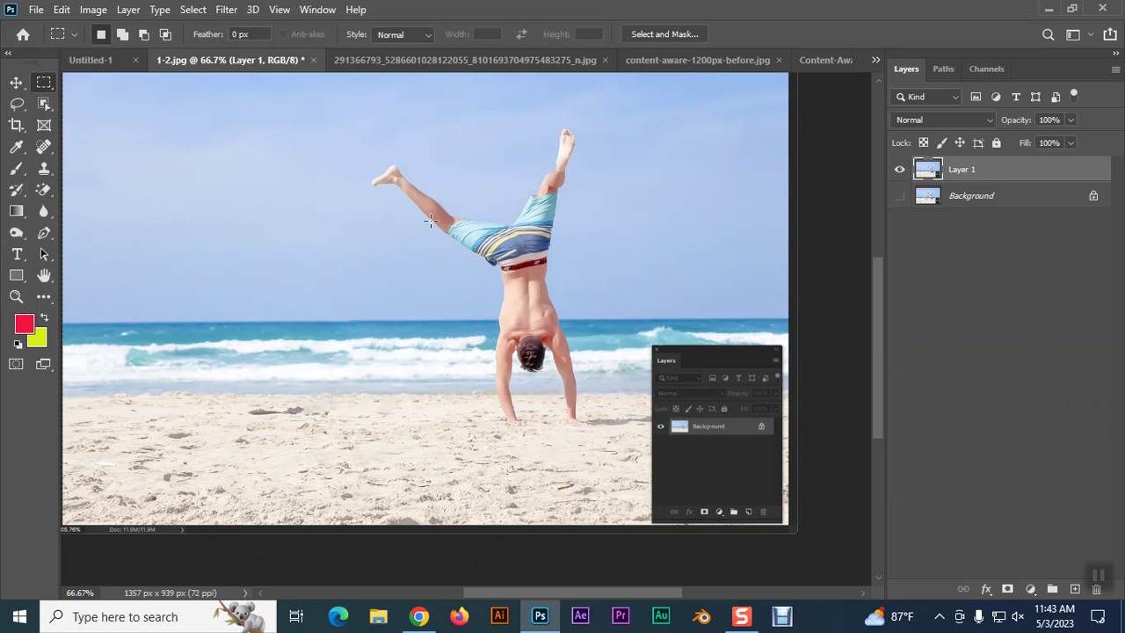
- Select the handstanding man with the Object Selection tool
right_click(44, 104)
left_click(100, 107)
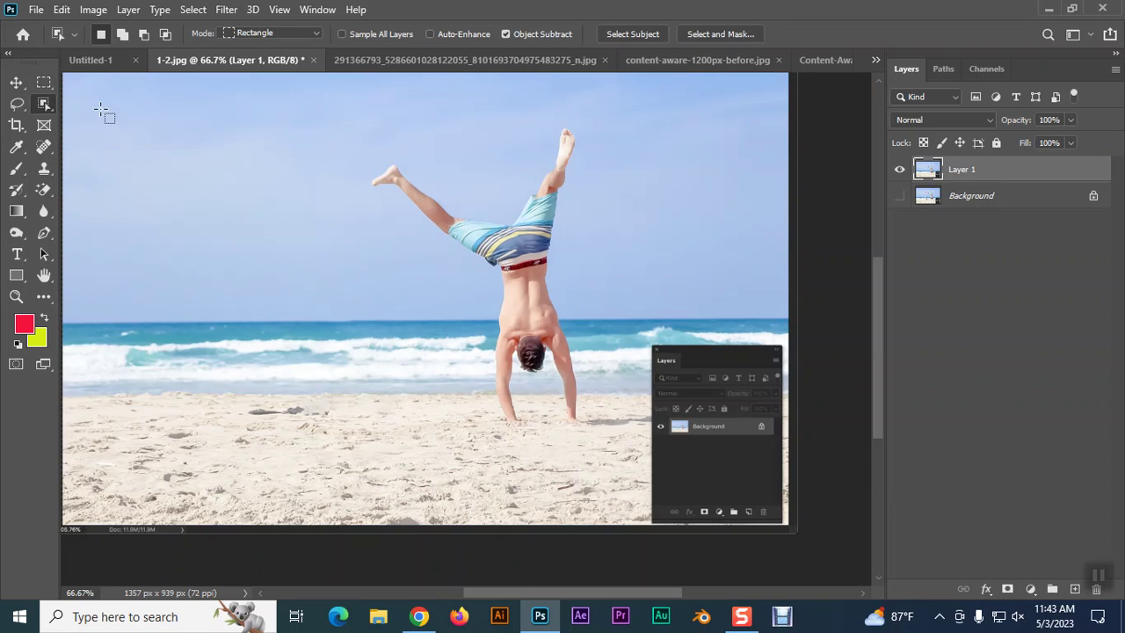
left_click_drag(357, 110, 627, 449)
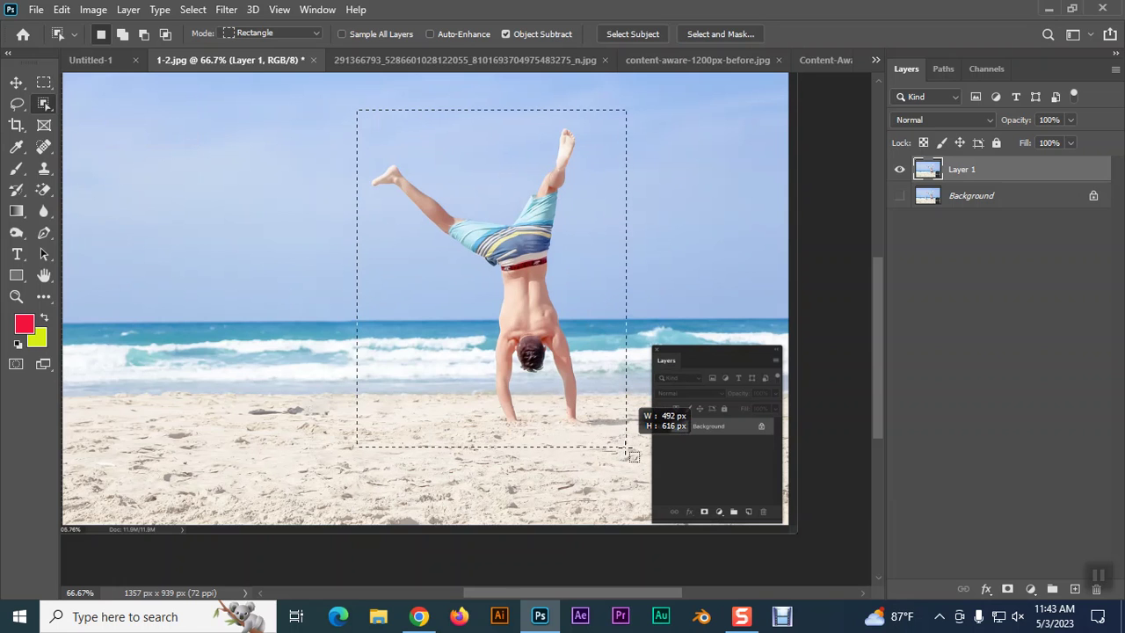
left_click_drag(627, 448, 629, 451)
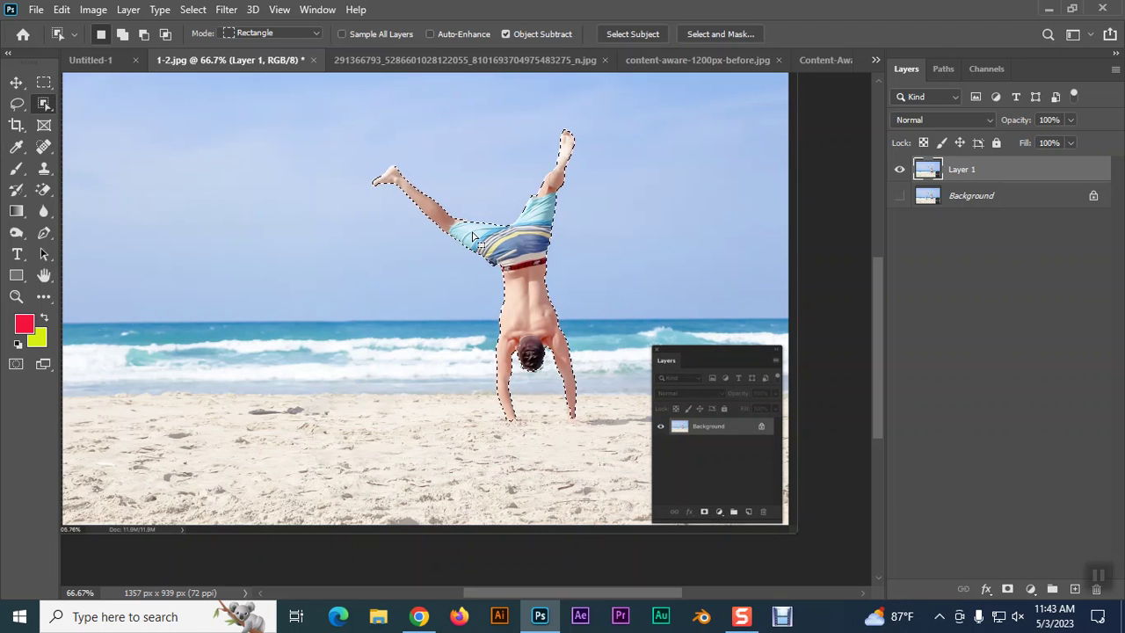
scroll(610, 241, "up", 3)
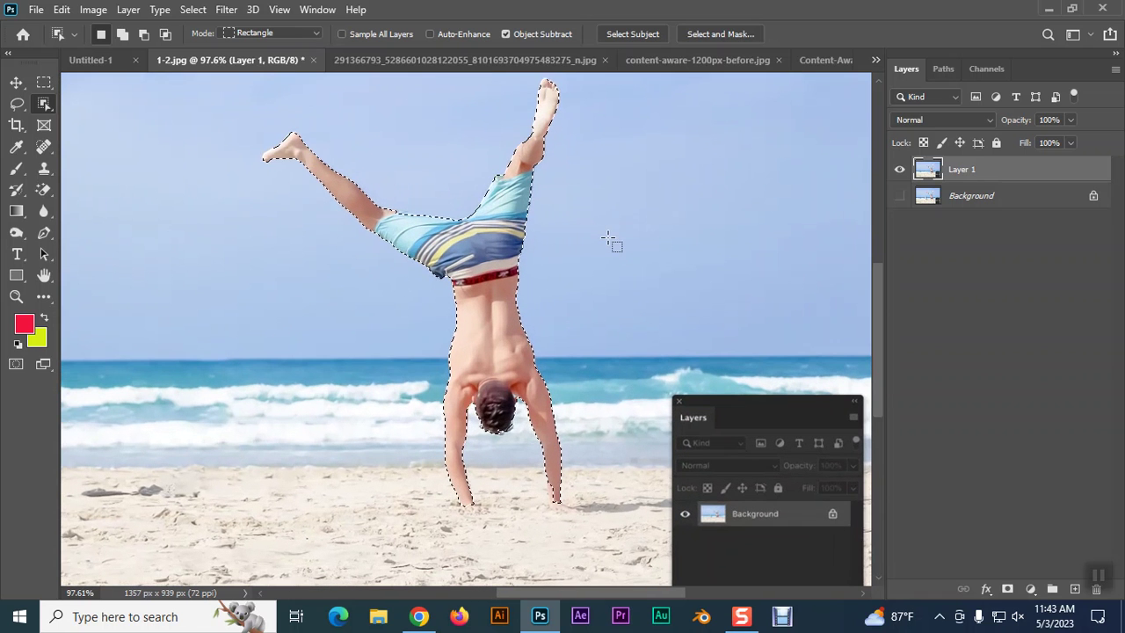
- Content-aware fill the man, then undo it to restore him with his selection back
left_click(64, 11)
left_click(103, 261)
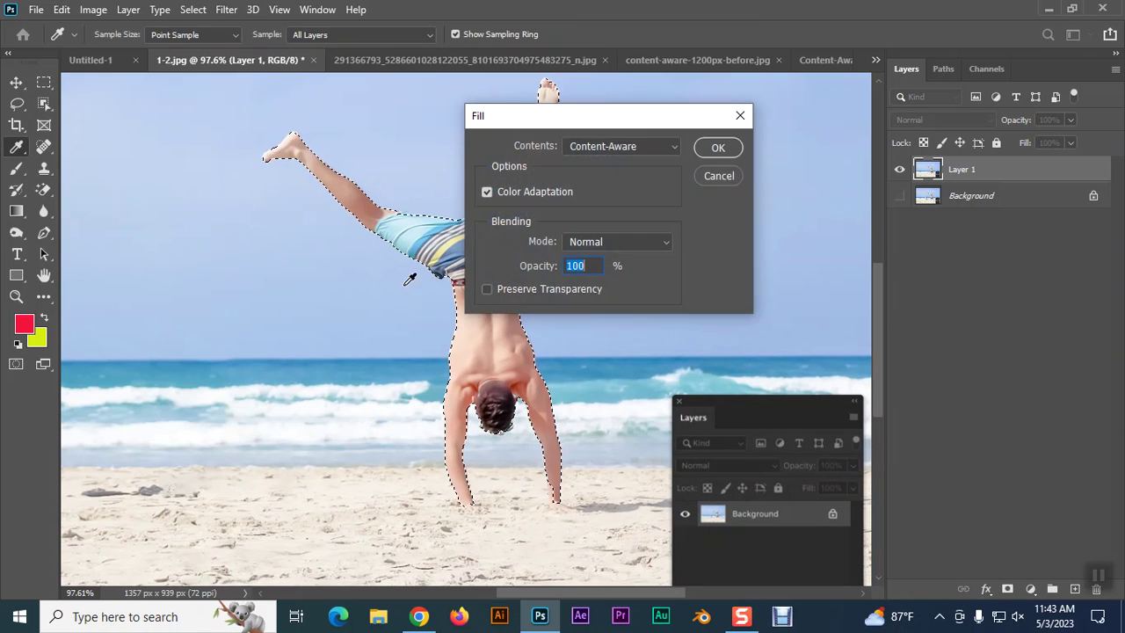
left_click(712, 149)
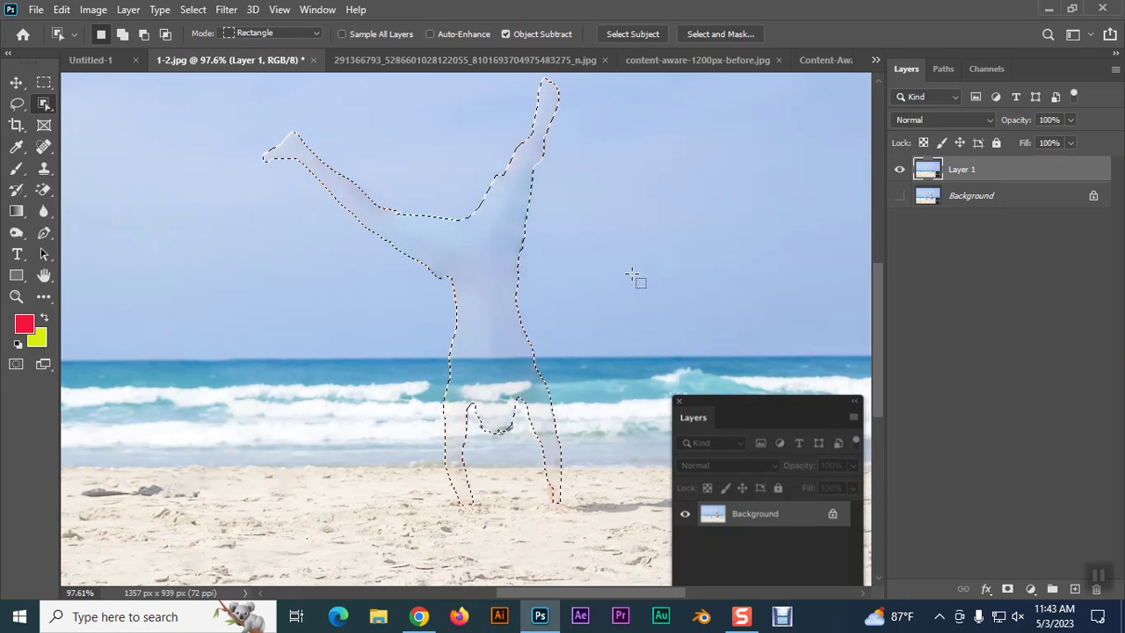
key("ctrl+d")
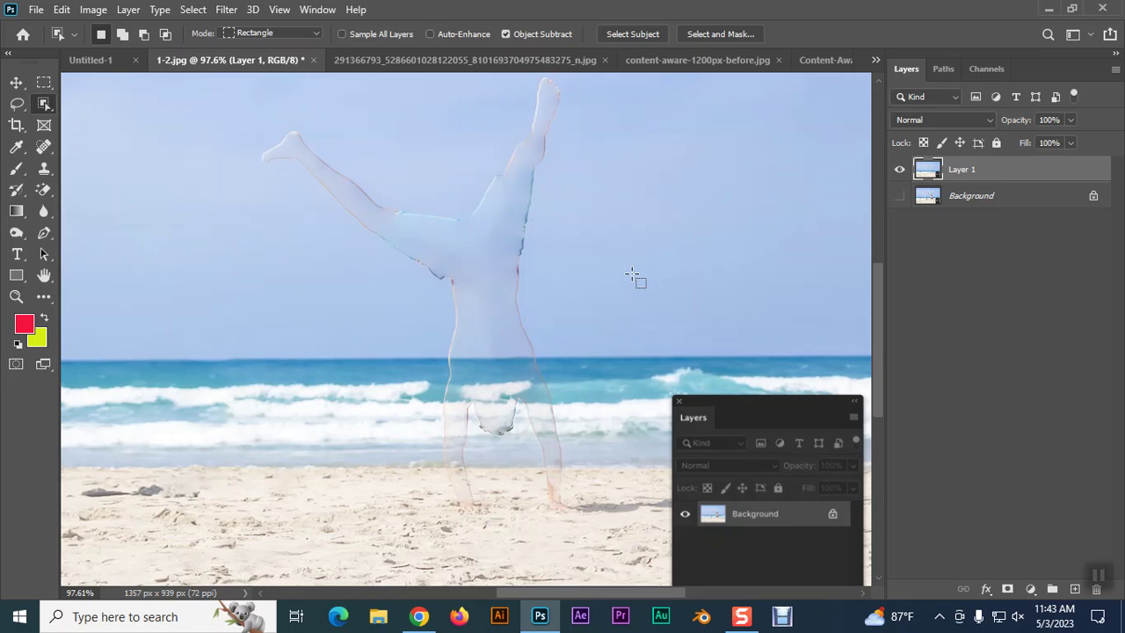
key("ctrl+shift+d")
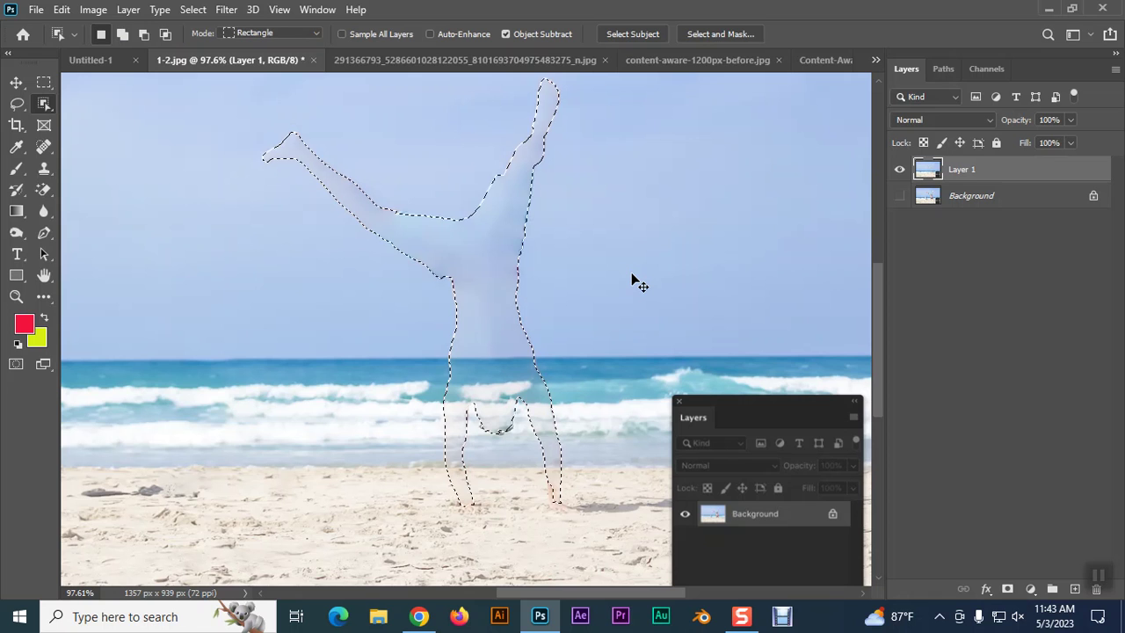
key("ctrl+z")
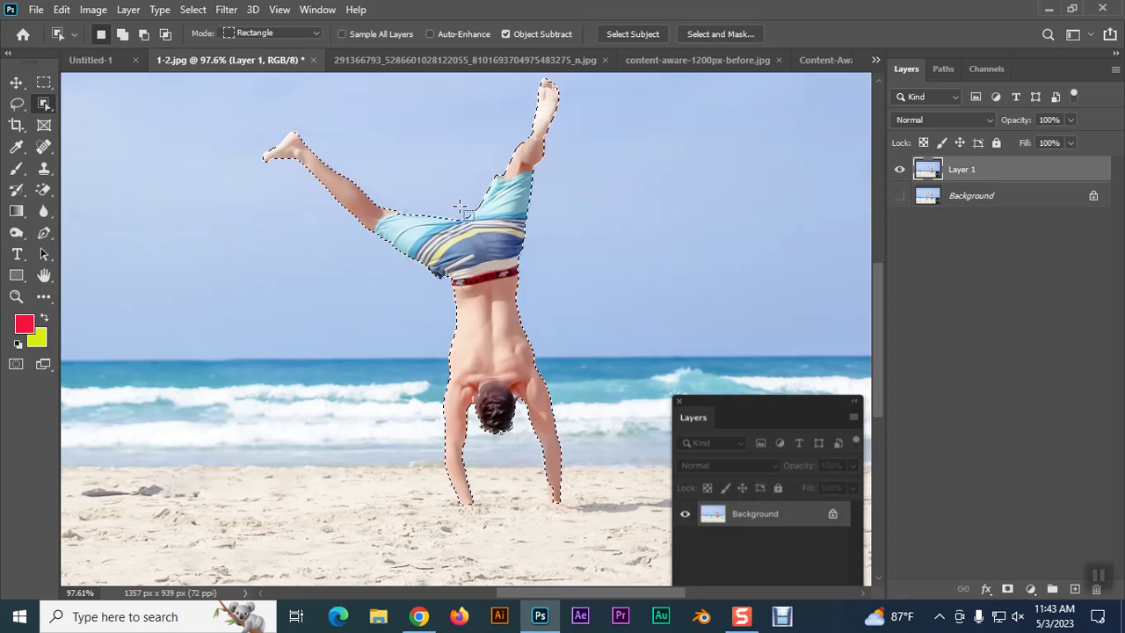
left_click(193, 10)
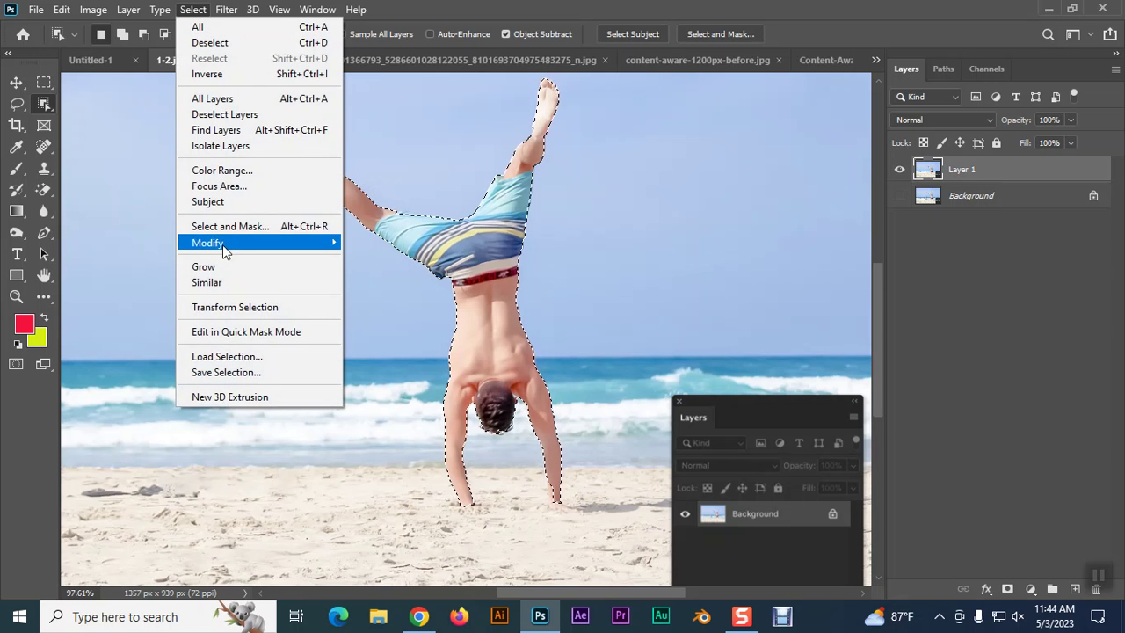
mouse_move(208, 243)
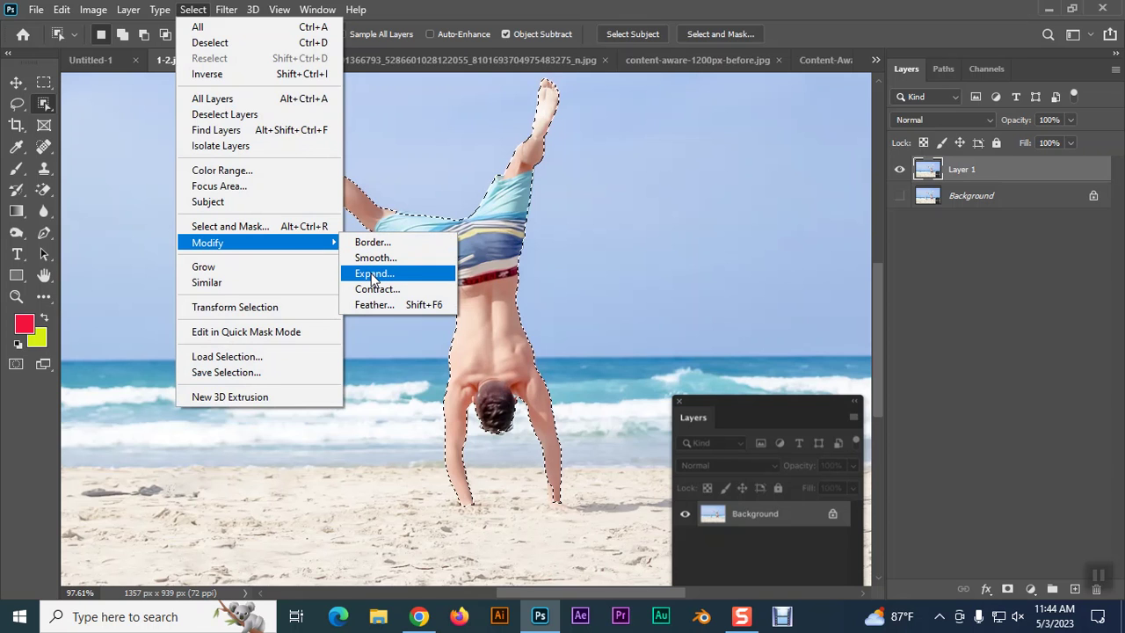
left_click(373, 273)
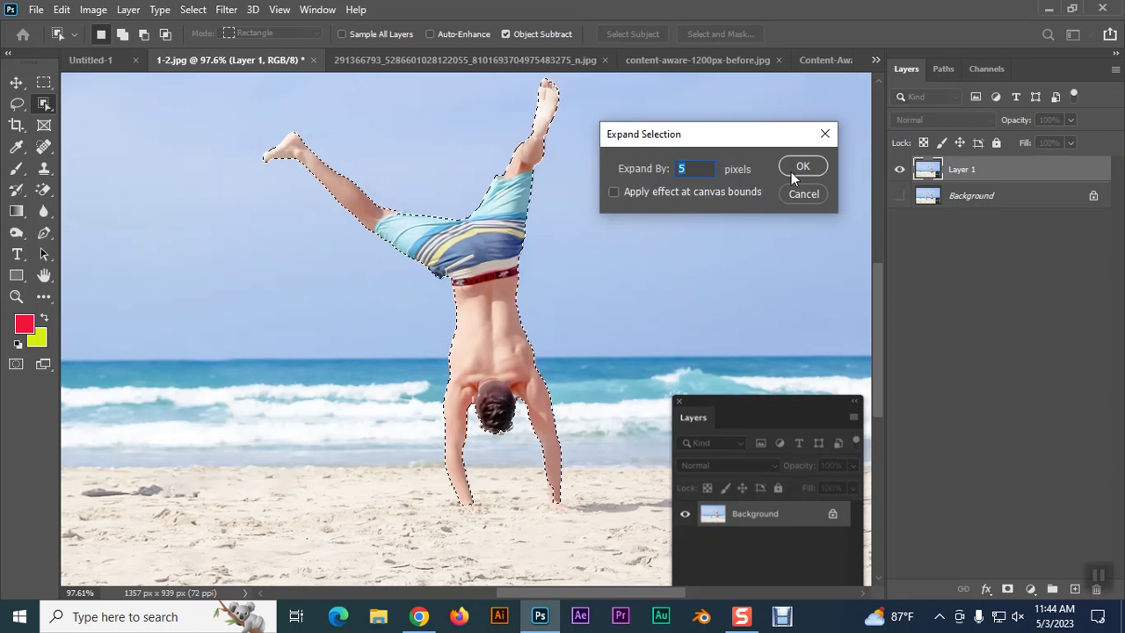
type("10")
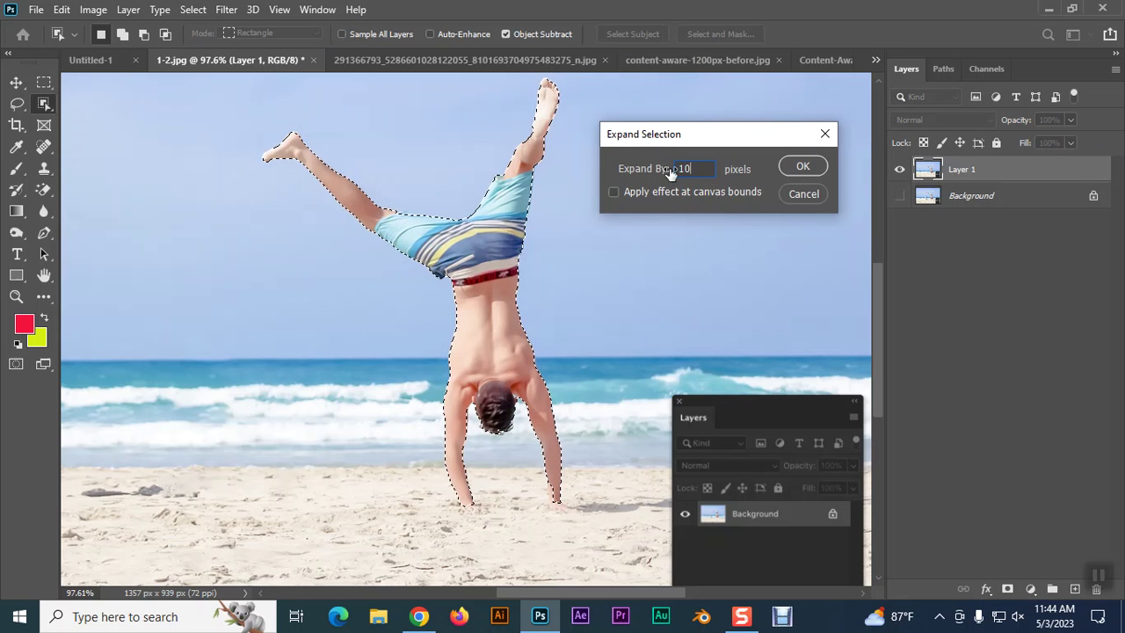
left_click(803, 167)
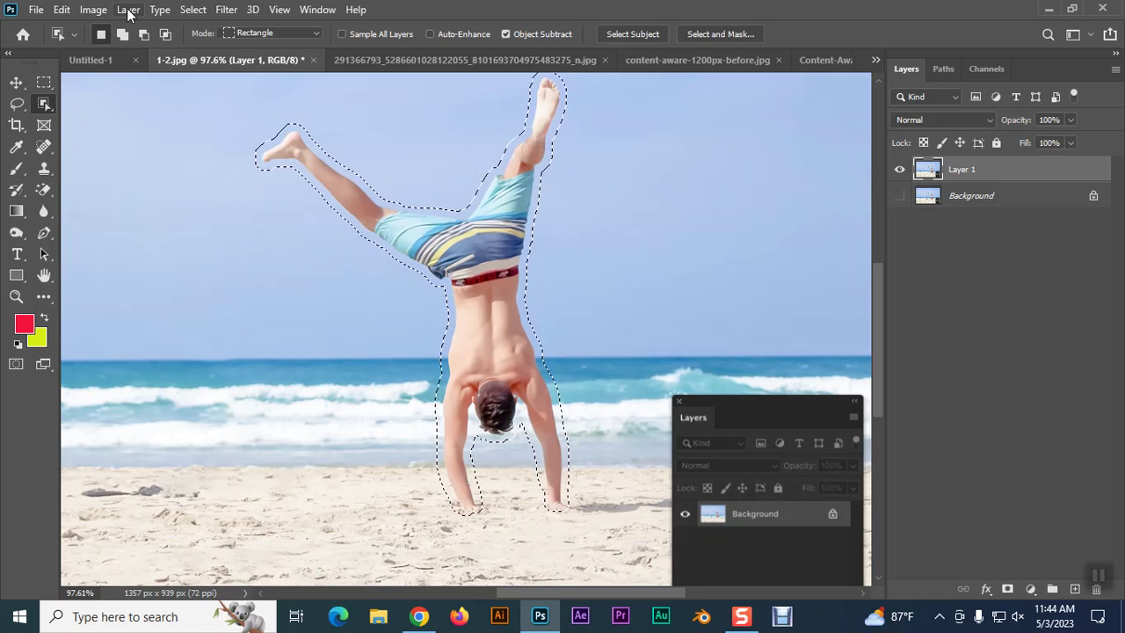
left_click(63, 9)
left_click(123, 266)
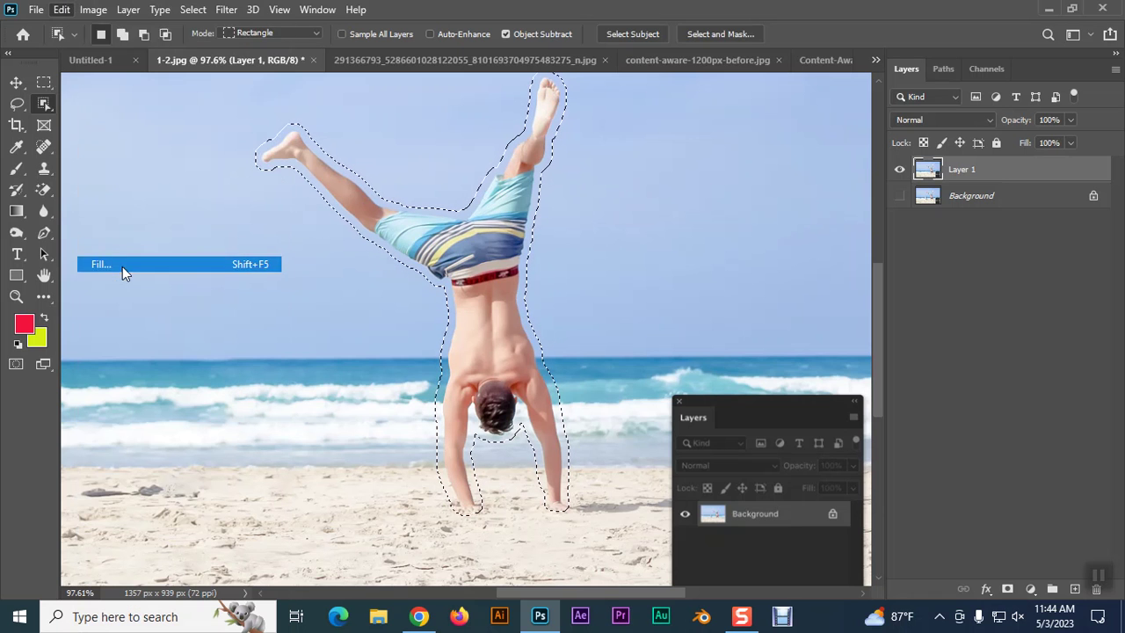
left_click(717, 148)
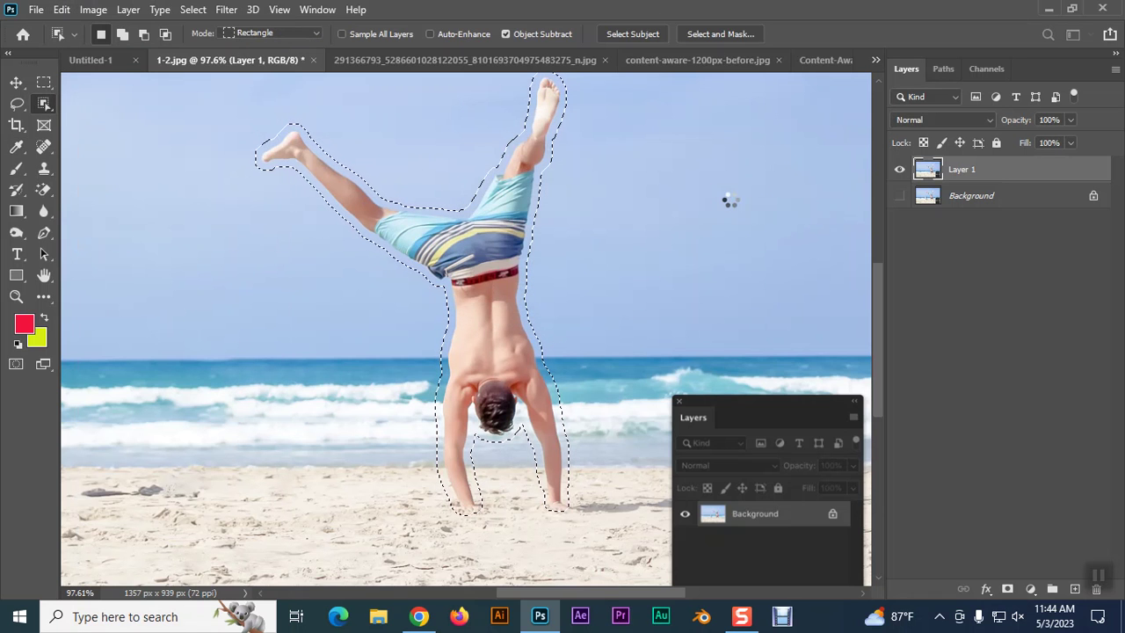
key("ctrl+d")
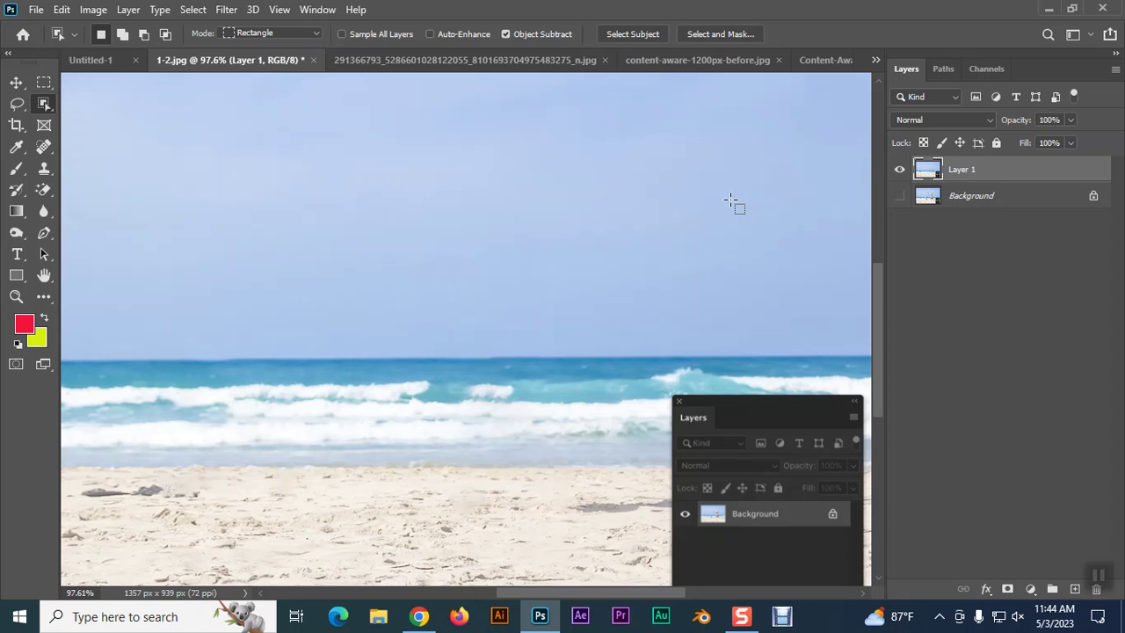
key("ctrl+z")
key("ctrl+z")
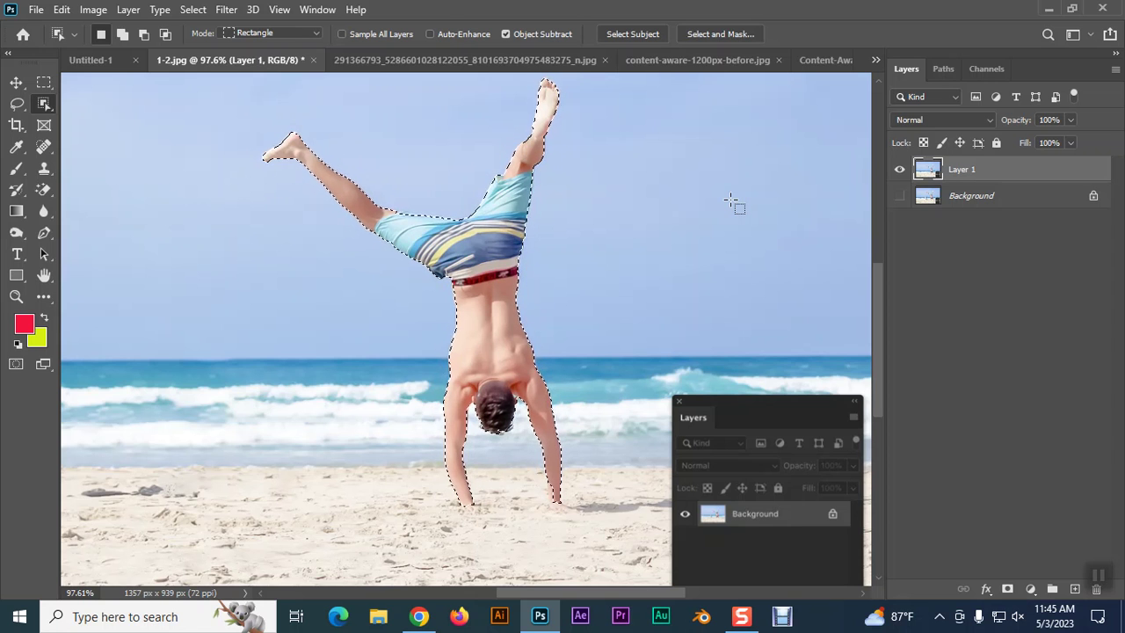
- Zoom to 200% and trial a content-aware fill on the boy's selection, then deselect
key("ctrl+plus")
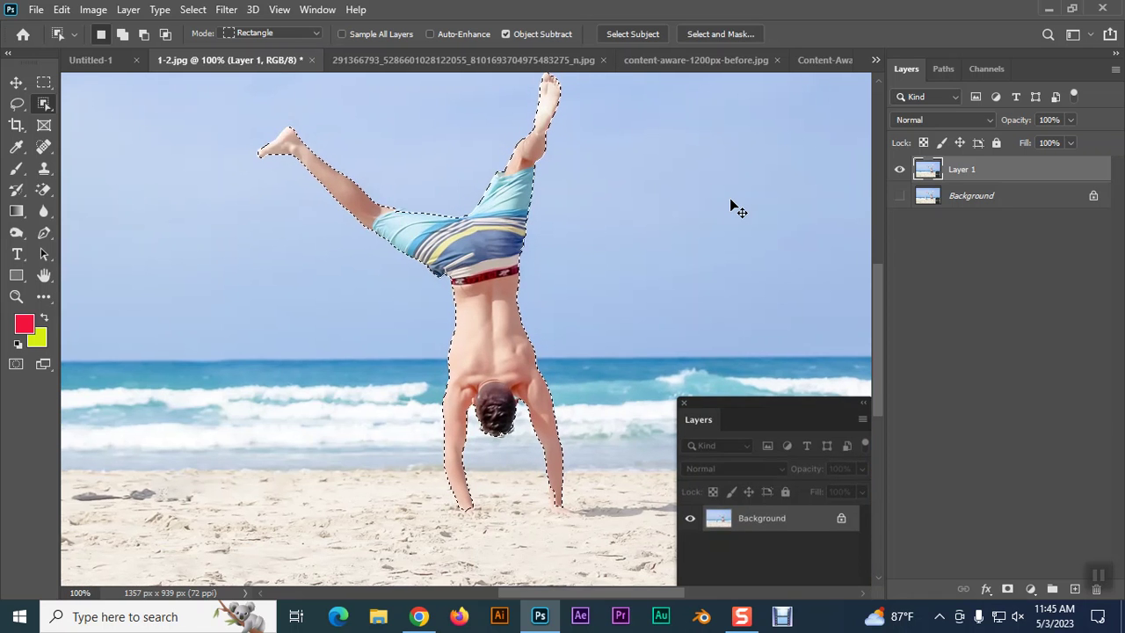
key("ctrl+plus")
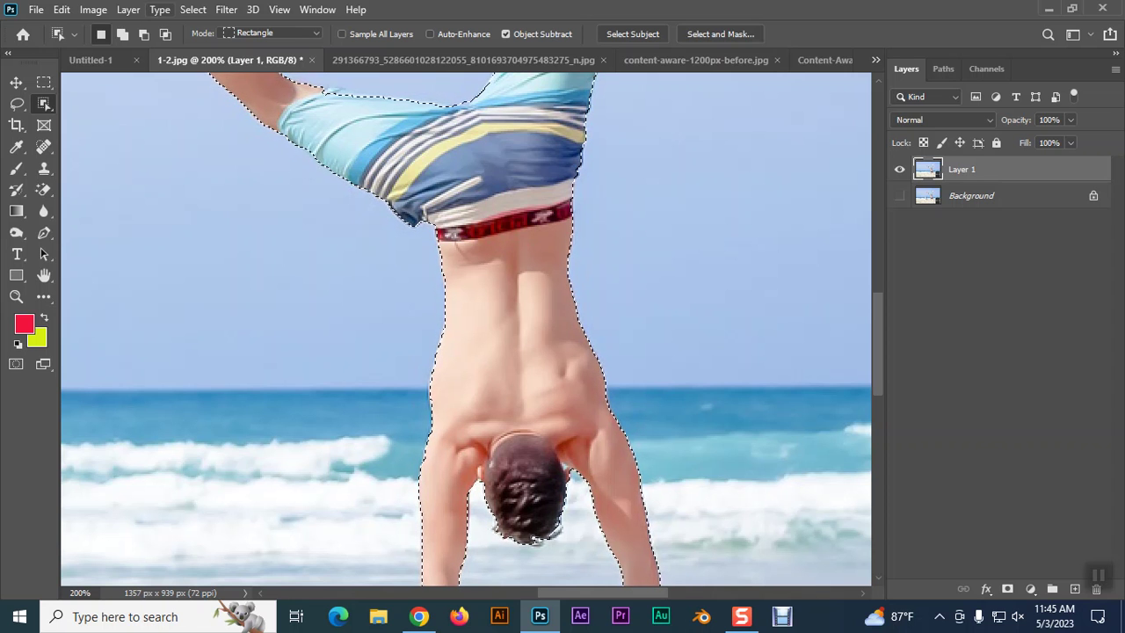
left_click(36, 9)
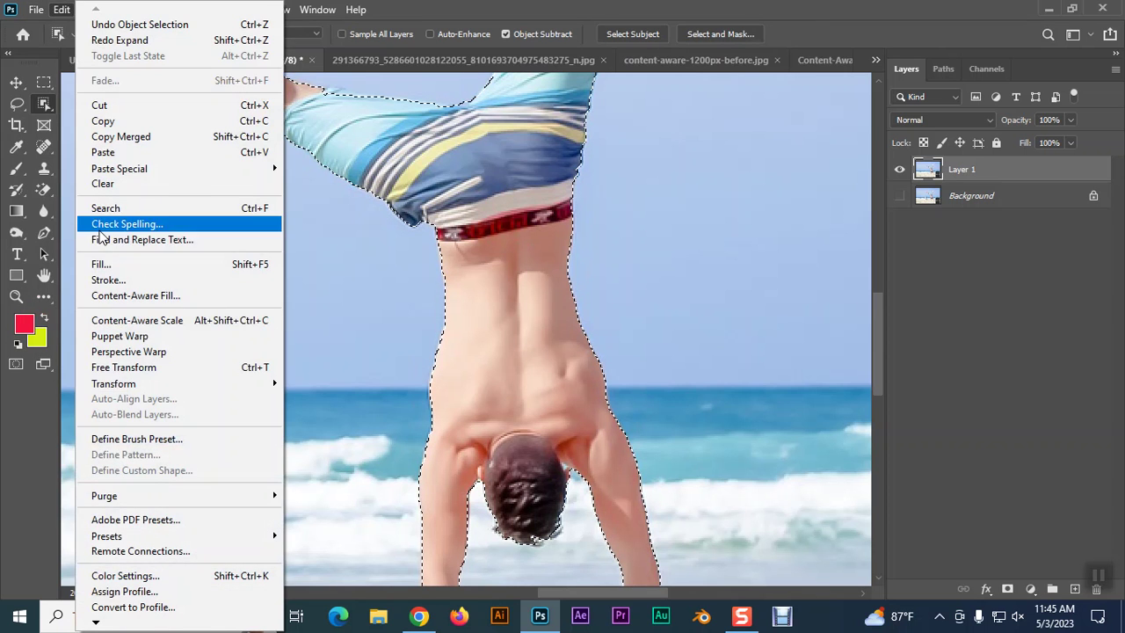
left_click(101, 264)
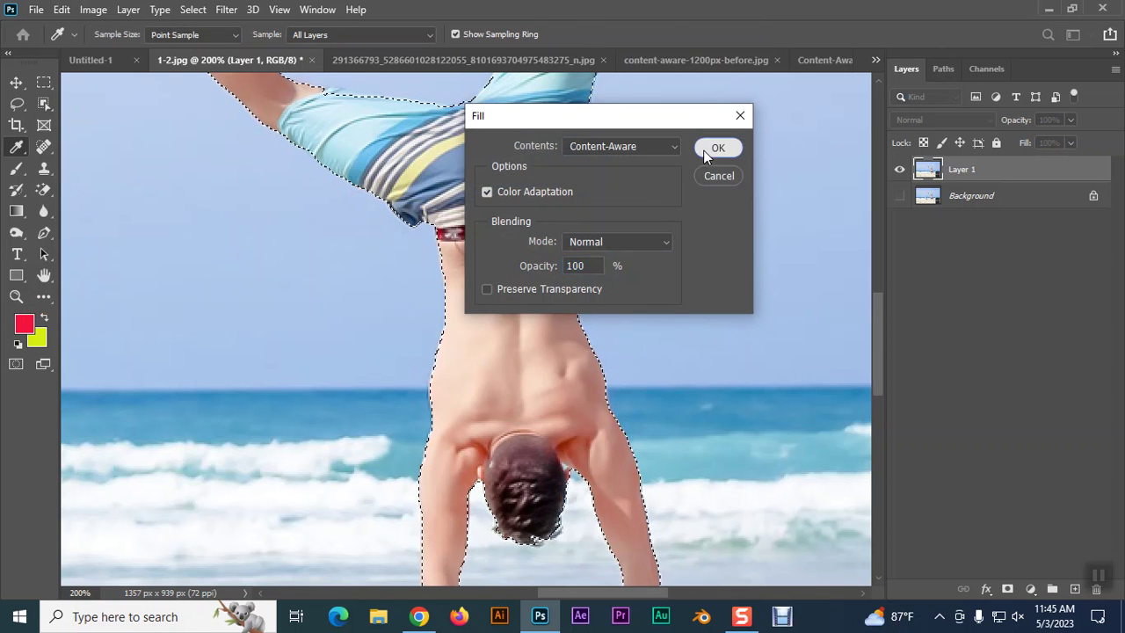
left_click(717, 148)
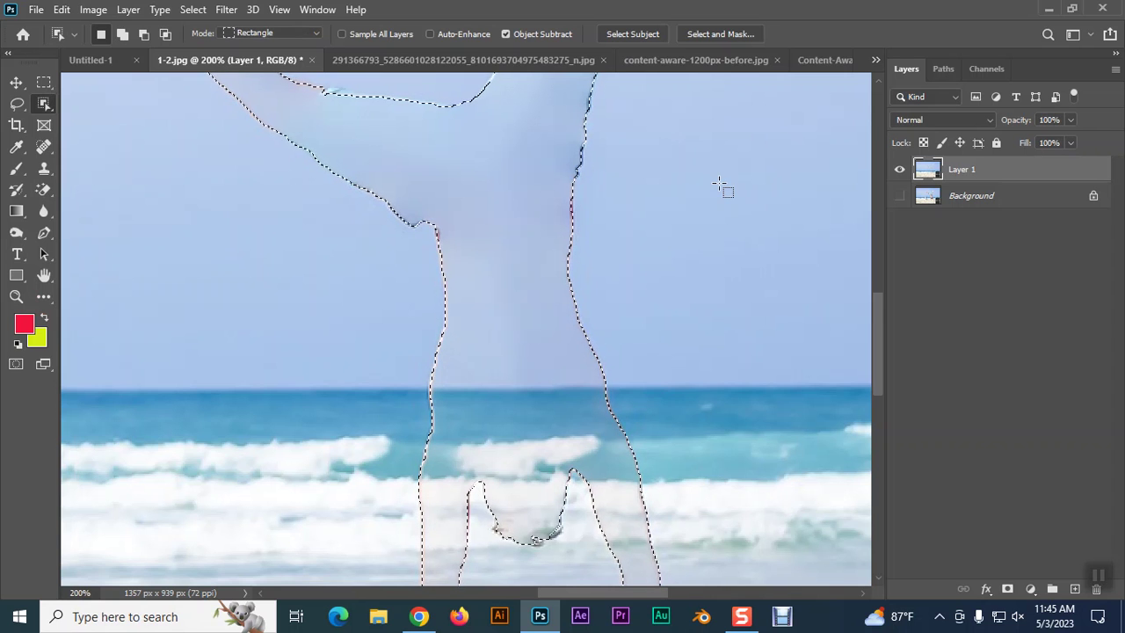
key("ctrl+d")
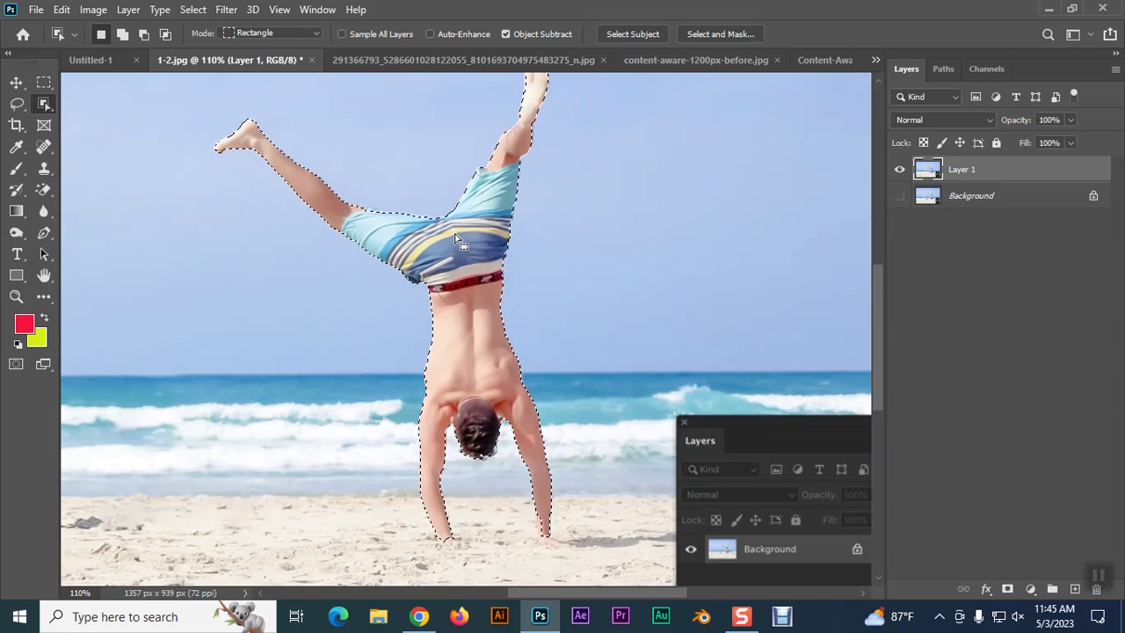
left_click(191, 10)
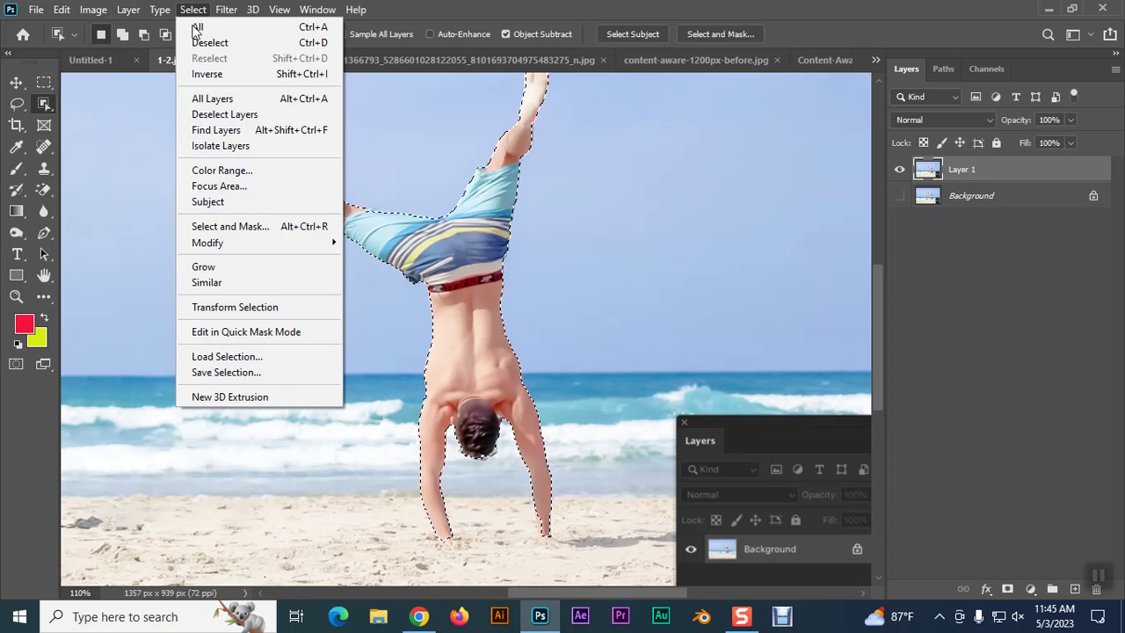
- Expand the boy's selection, content-aware fill it, and deselect
mouse_move(209, 243)
left_click(419, 275)
left_click(796, 167)
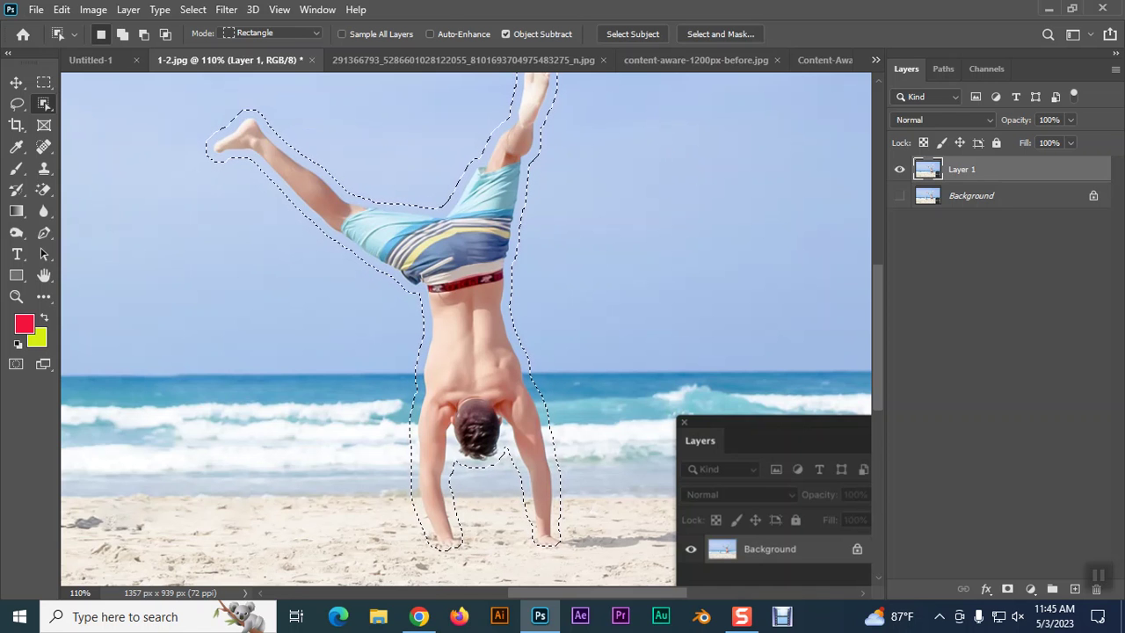
left_click(62, 9)
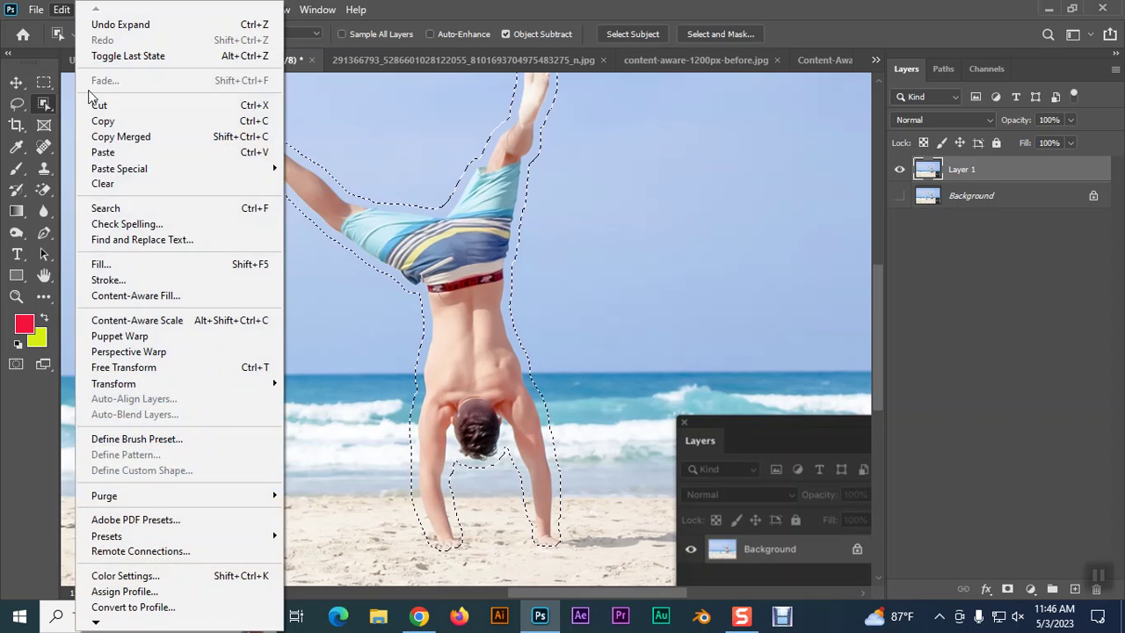
left_click(107, 264)
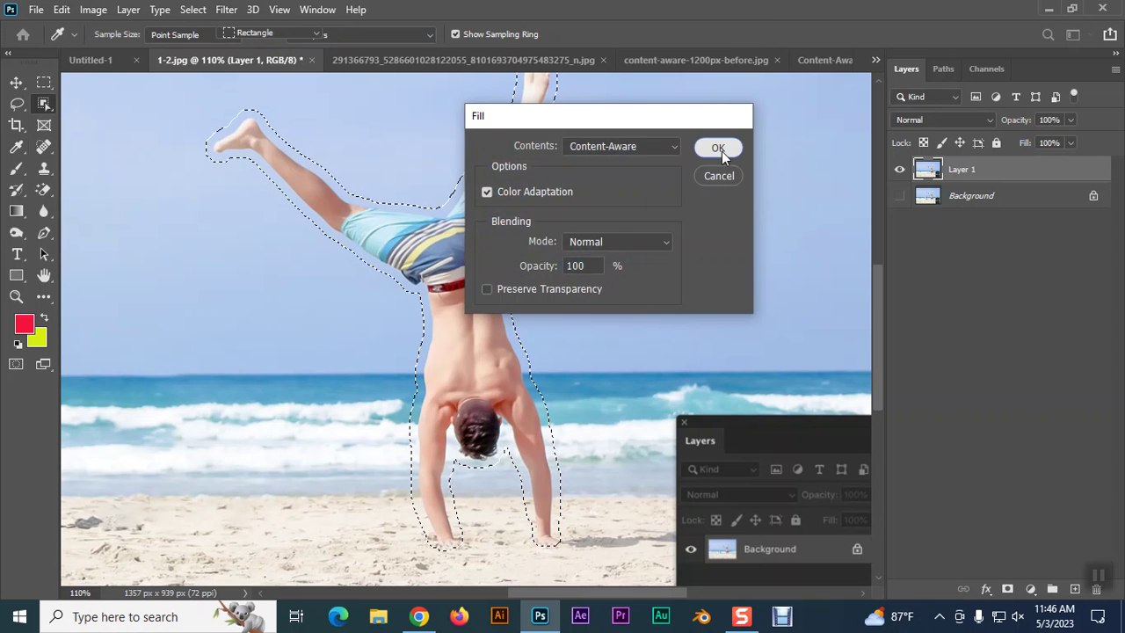
left_click(722, 150)
key("ctrl+d")
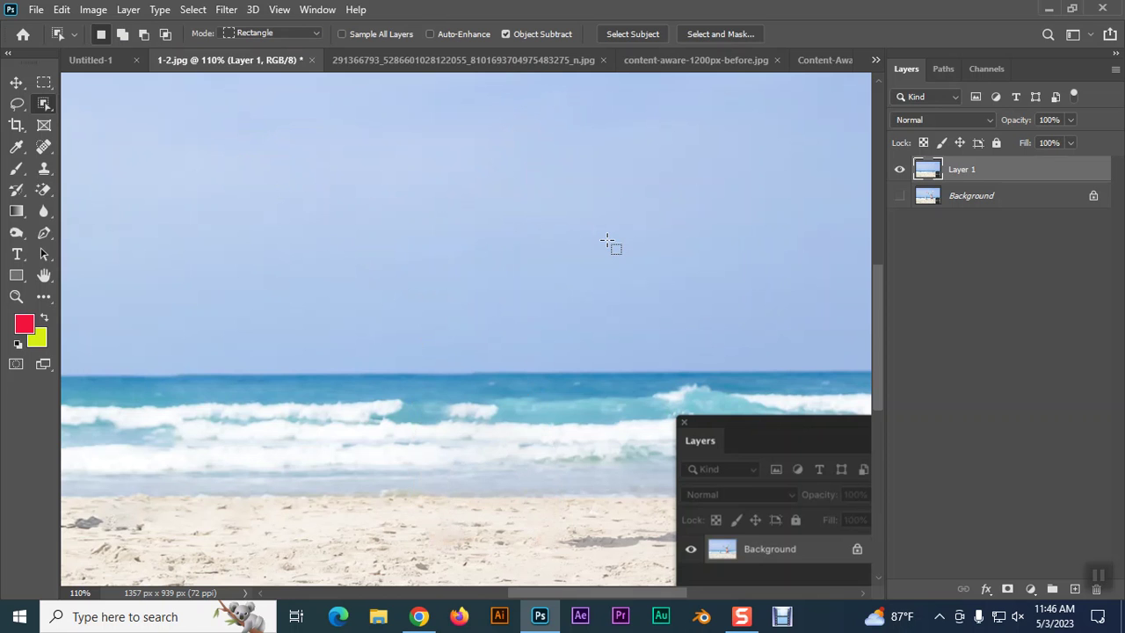
- In the cyclists beach photo, draw a rectangular selection around the woman and her bike
left_click(483, 59)
scroll(459, 385, "up", 2)
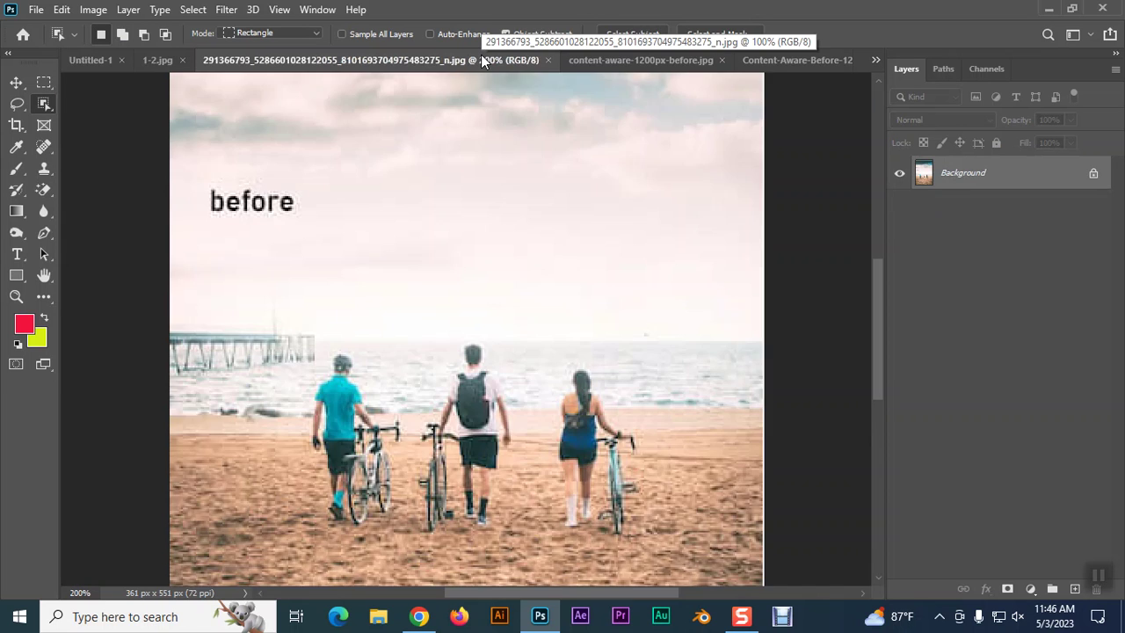
scroll(459, 385, "up", 2)
scroll(459, 385, "up", 1)
scroll(509, 116, "down", 1)
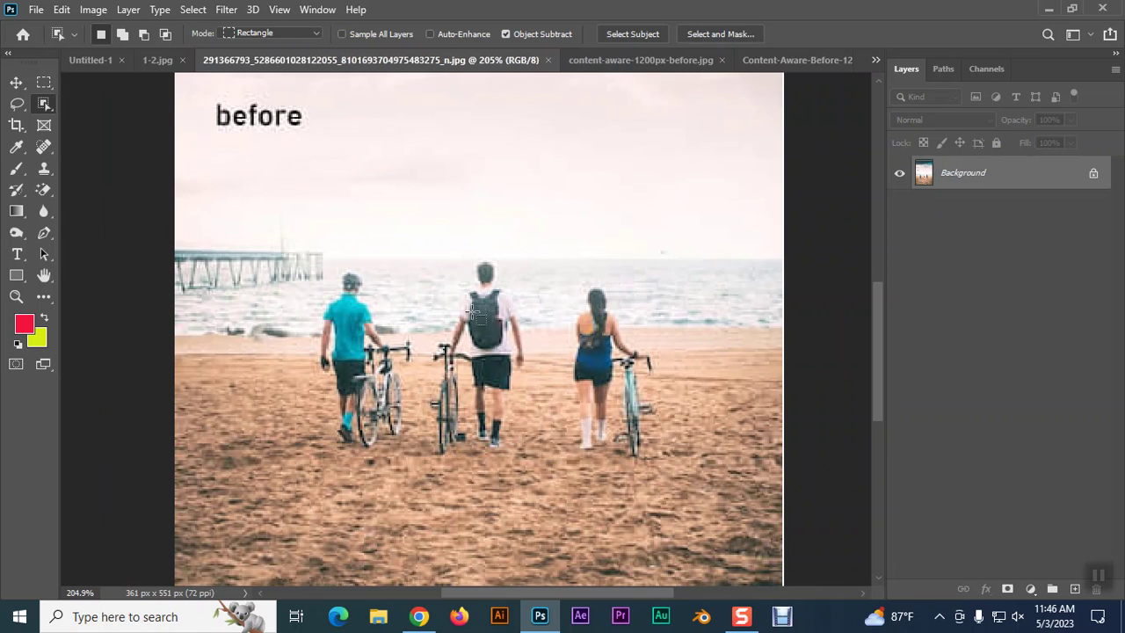
left_click_drag(564, 273, 679, 468)
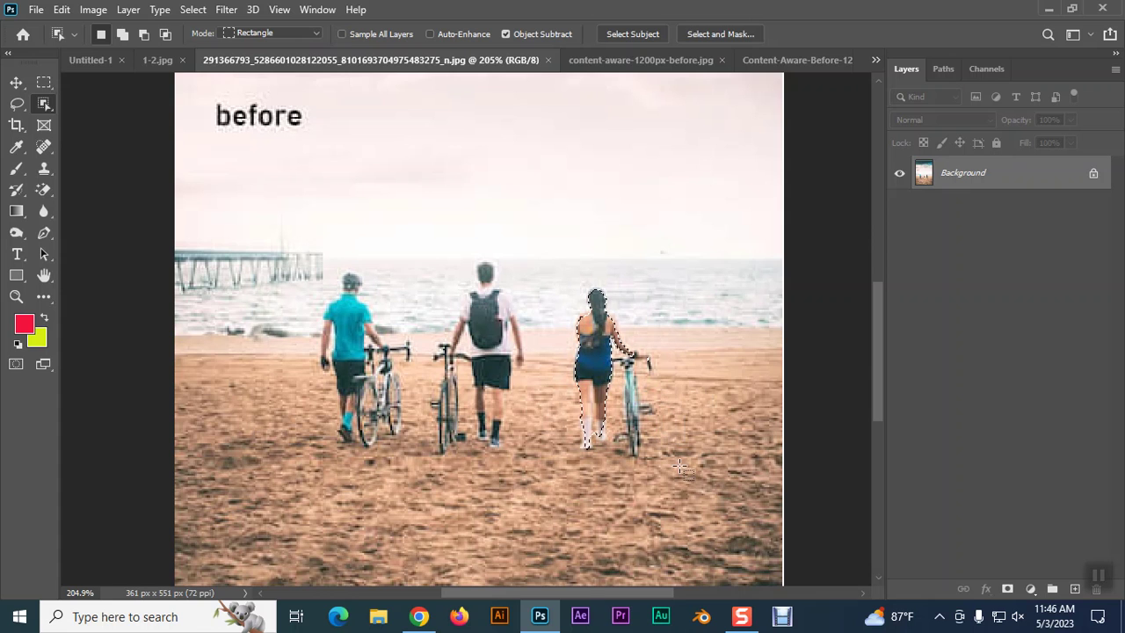
left_click(46, 80)
left_click(537, 303)
left_click_drag(576, 285, 663, 460)
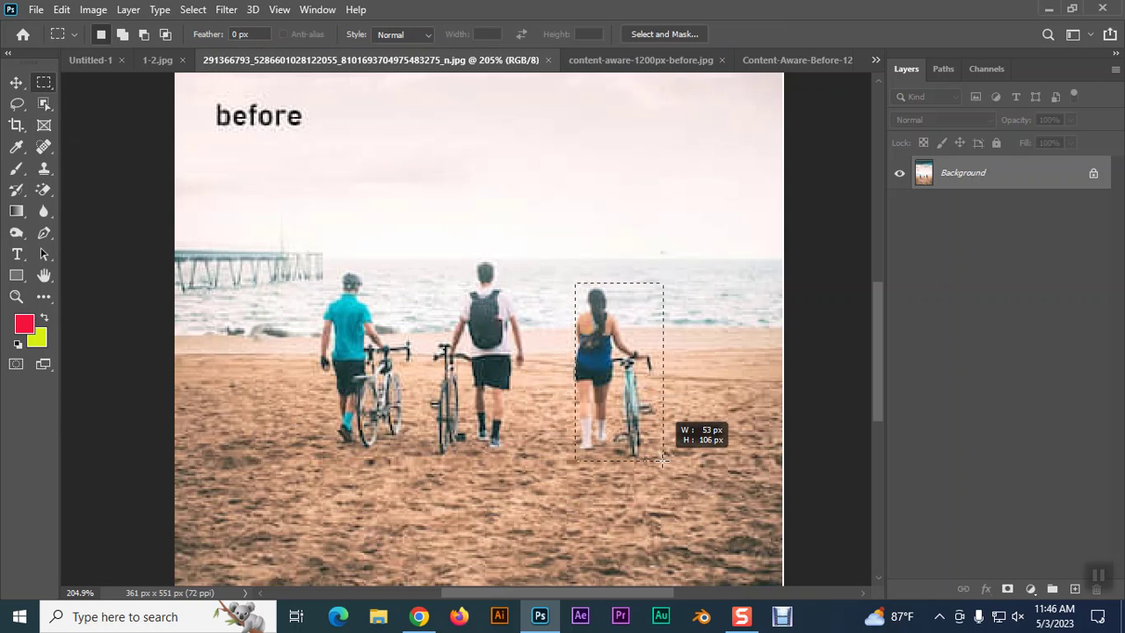
left_click_drag(663, 460, 655, 456)
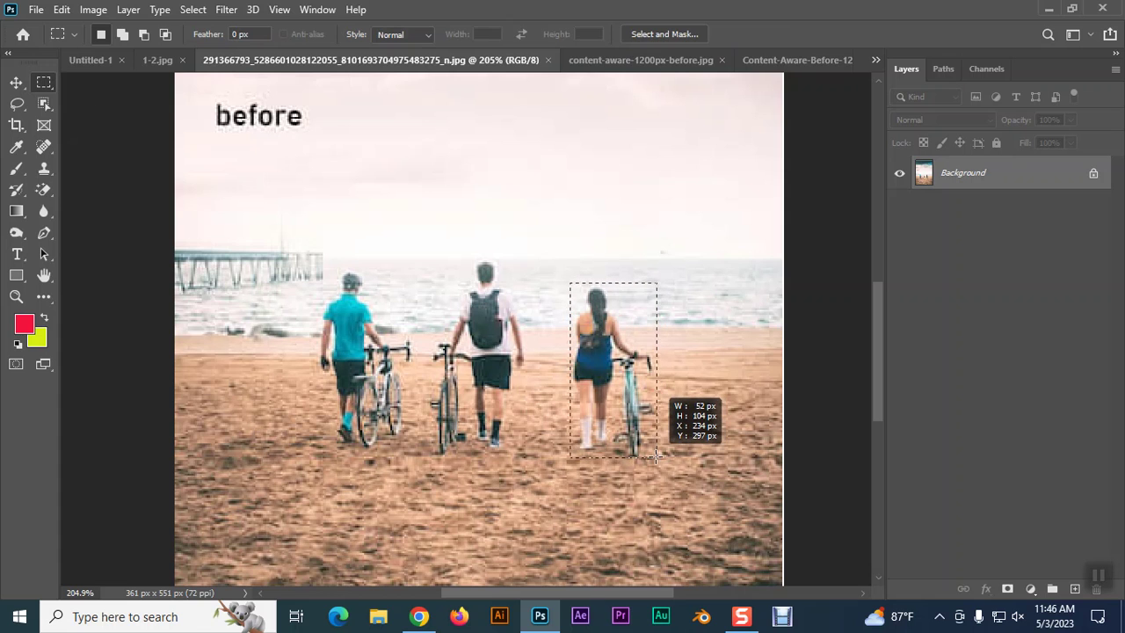
left_click_drag(655, 456, 659, 458)
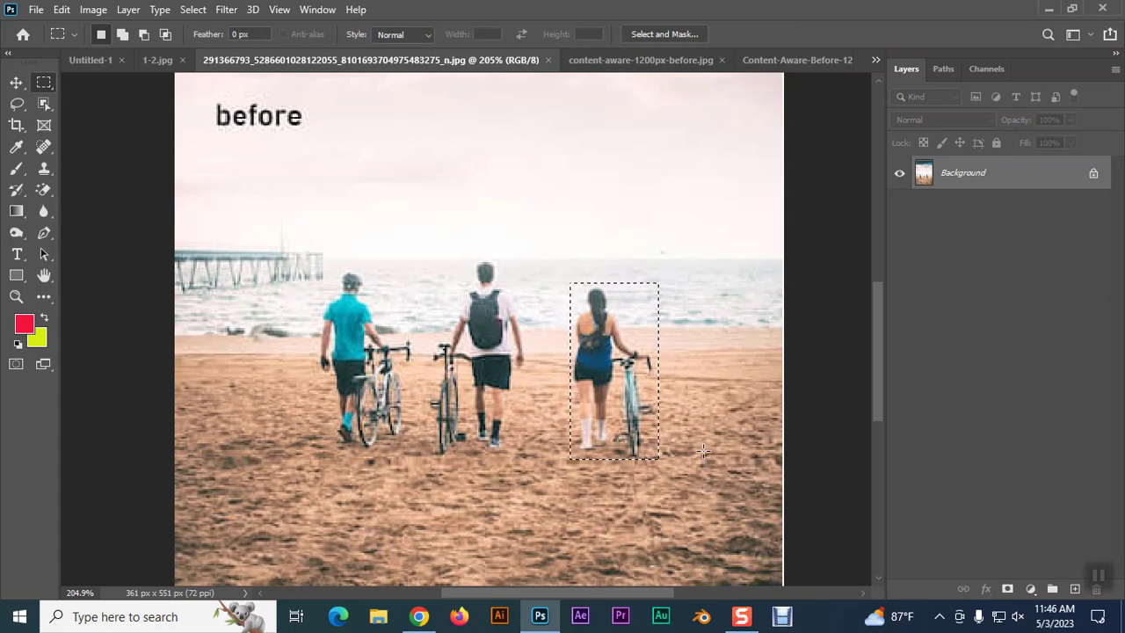
- Content-aware fill the woman and bike, deselect, and bring up the helicopter photo
left_click(61, 11)
left_click(96, 264)
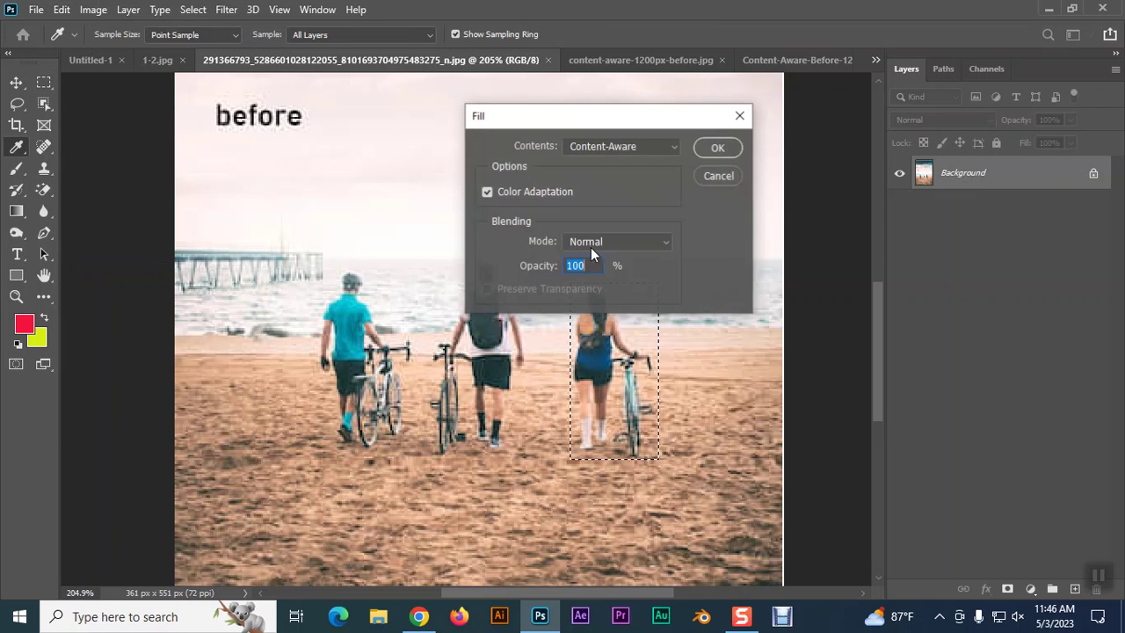
left_click(700, 150)
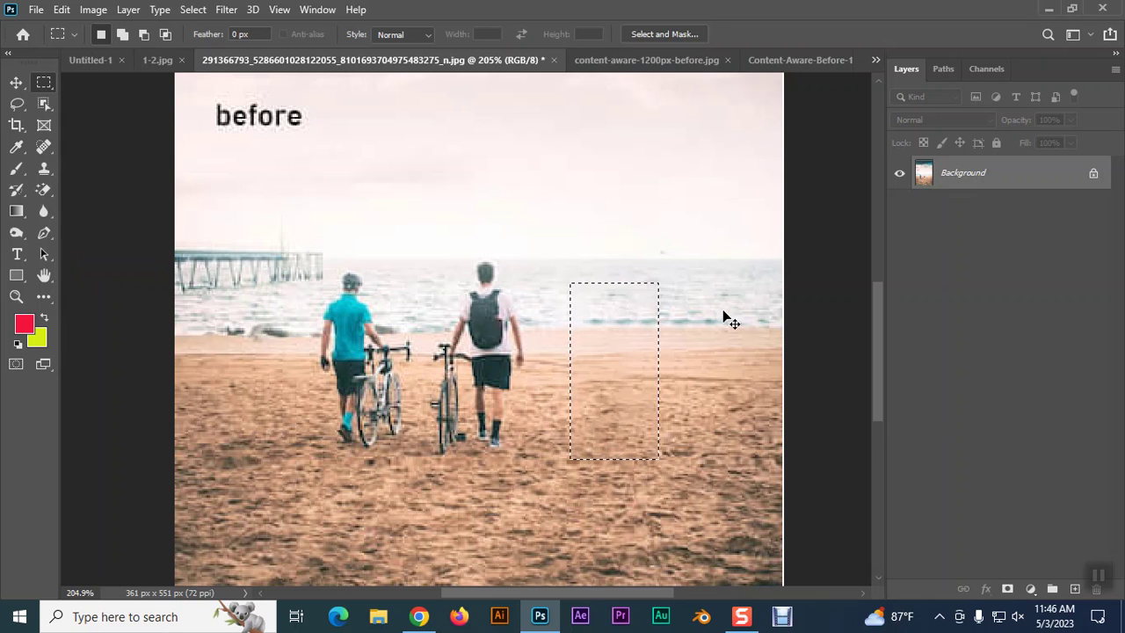
key("ctrl+d")
left_click(631, 59)
left_click(16, 104)
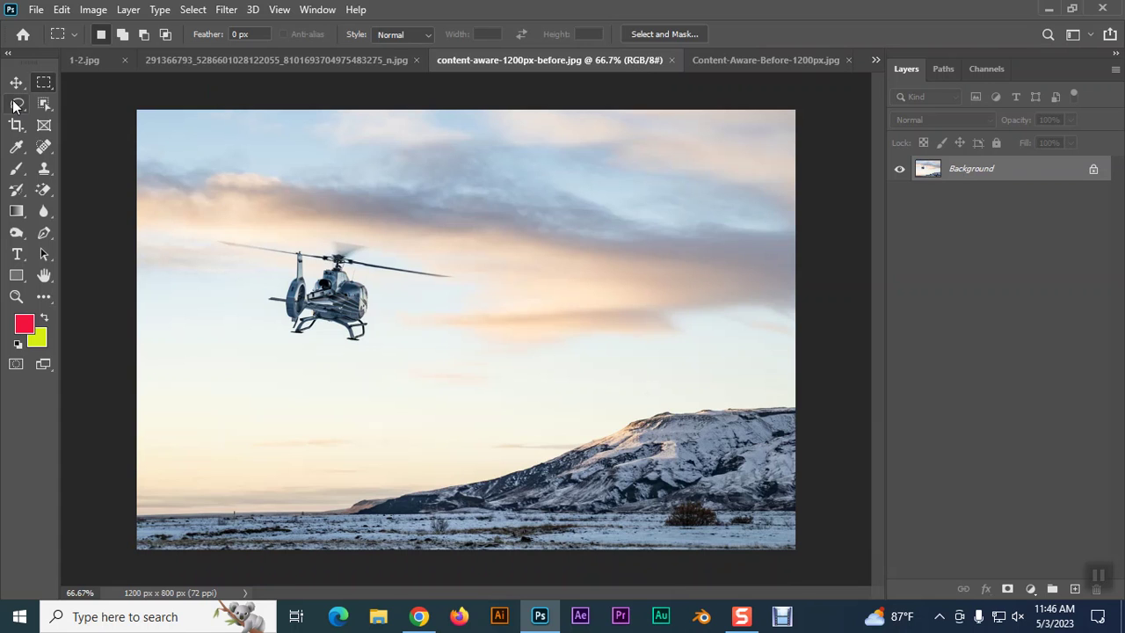
- Duplicate the background to a new layer and lasso around the helicopter
mouse_move(317, 246)
left_mouse_down()
mouse_move(470, 286)
mouse_move(327, 336)
mouse_move(274, 324)
mouse_move(269, 268)
mouse_move(207, 245)
mouse_move(318, 248)
mouse_move(362, 262)
left_mouse_up()
left_click(648, 305)
key("ctrl+j")
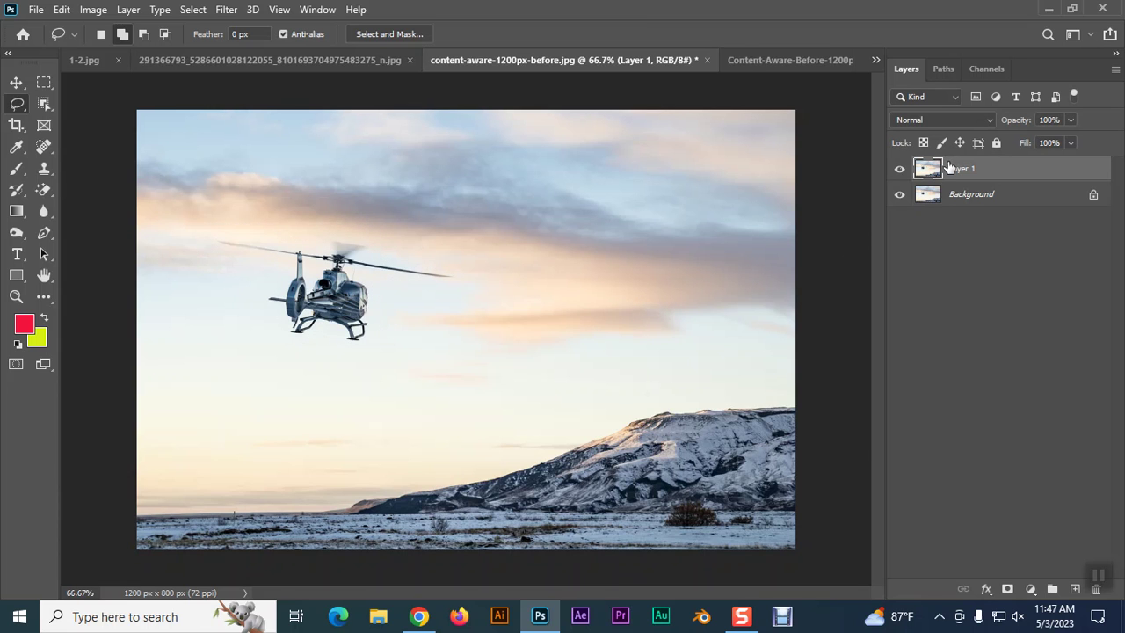
mouse_move(315, 230)
left_mouse_down()
mouse_move(383, 304)
mouse_move(366, 361)
mouse_move(314, 356)
mouse_move(273, 325)
left_mouse_up()
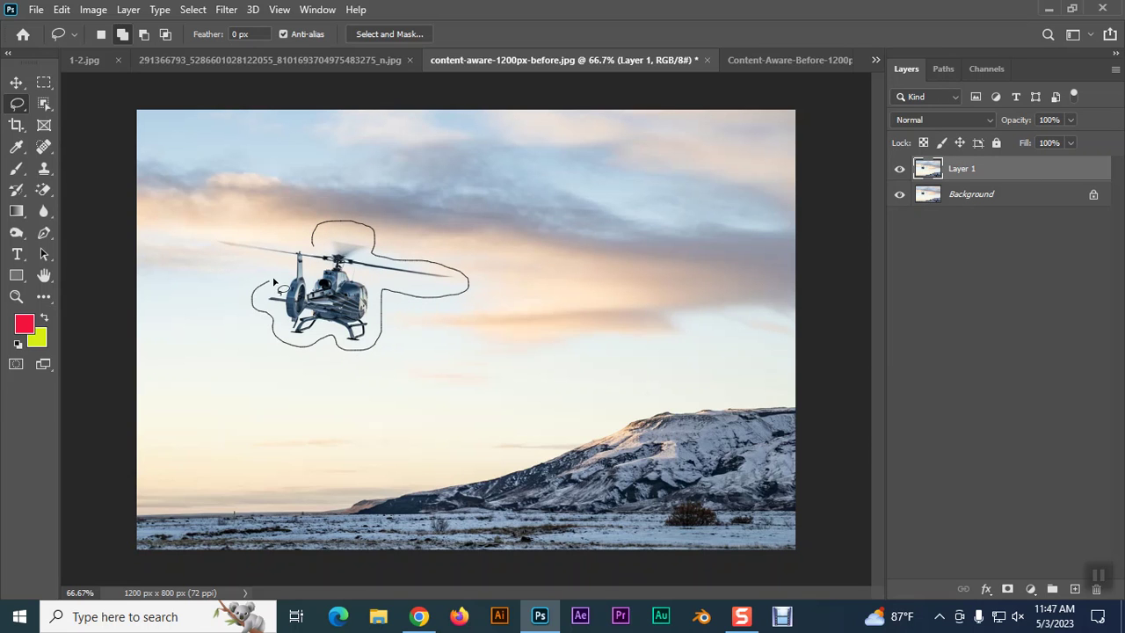
left_click_drag(267, 228, 312, 233)
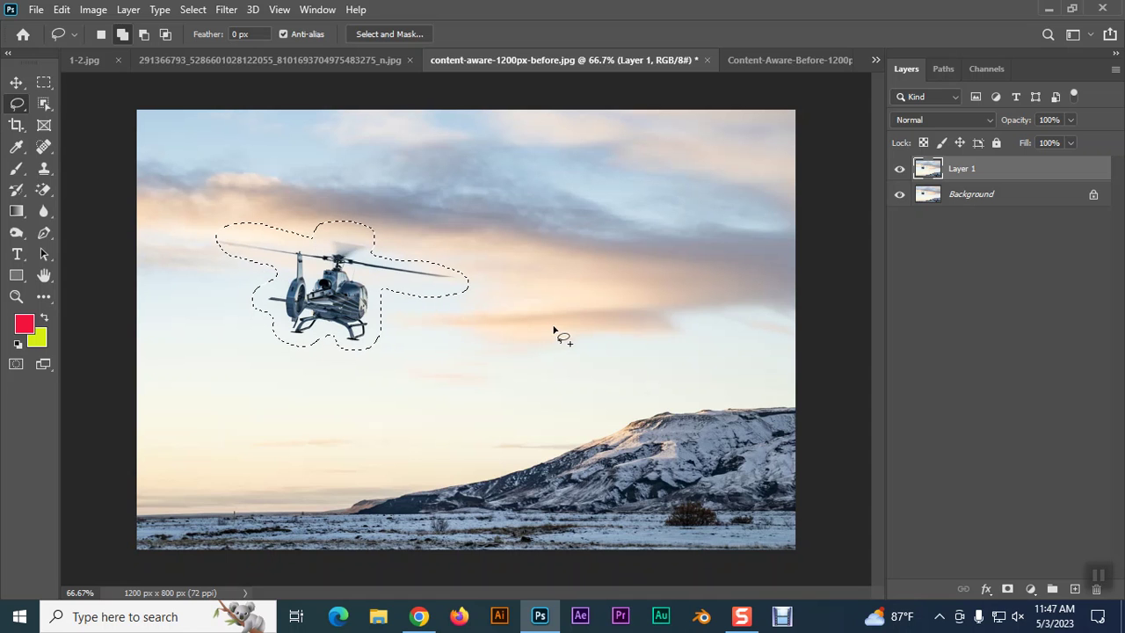
- Content-aware fill the helicopter area, deselect, and bring 1-2.jpg to the front
left_click(61, 10)
left_click(61, 10)
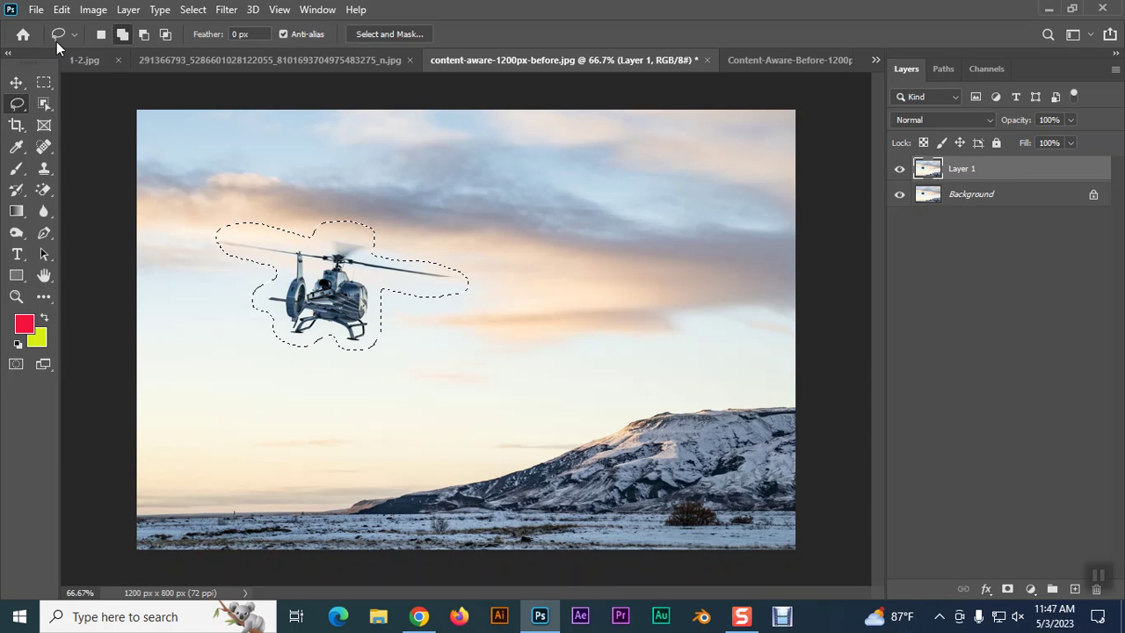
left_click(61, 9)
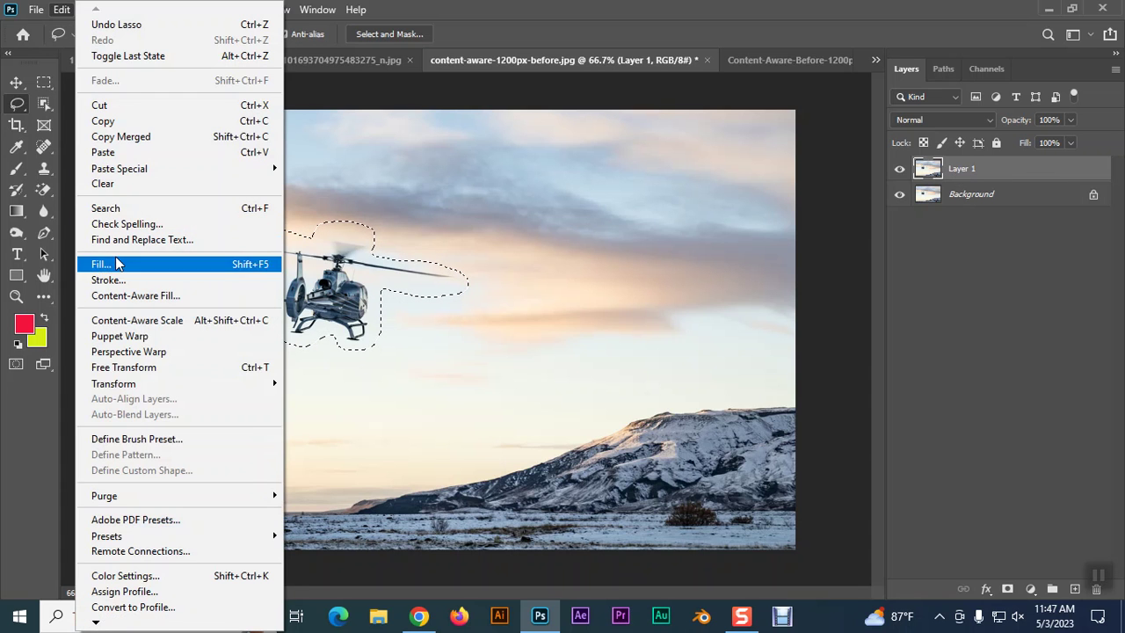
left_click(113, 264)
left_click(718, 147)
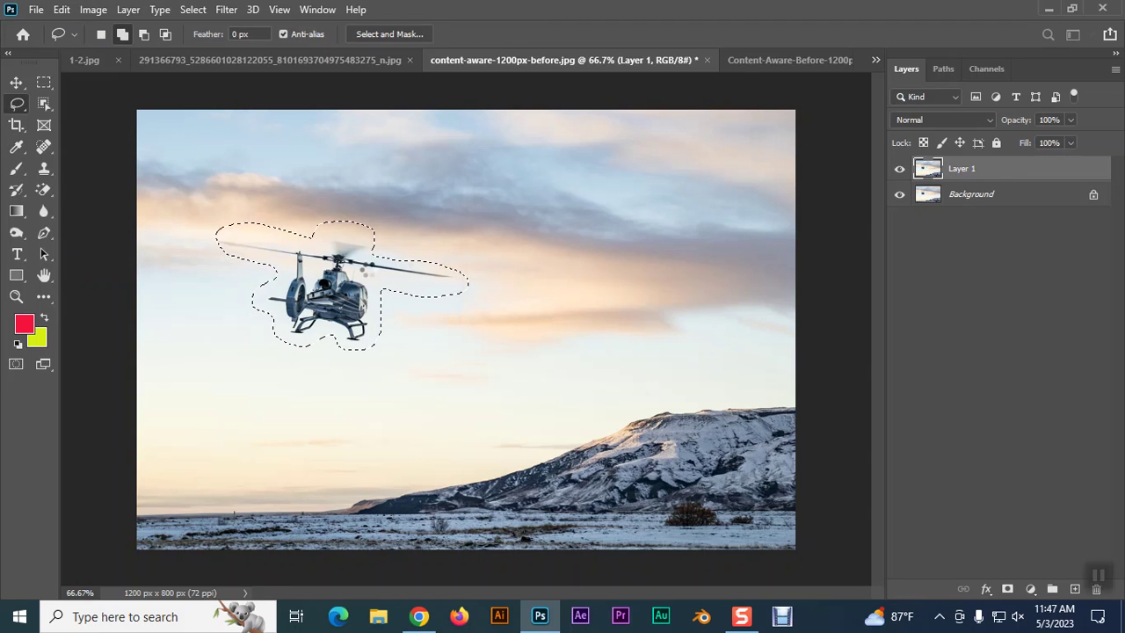
key("ctrl+d")
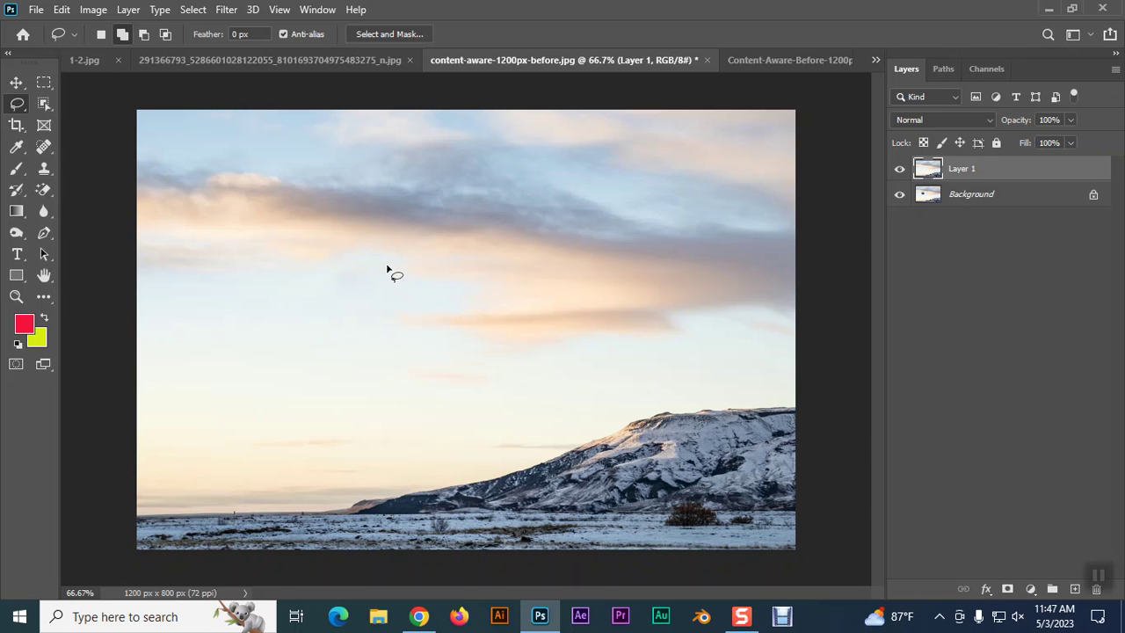
left_click(101, 60)
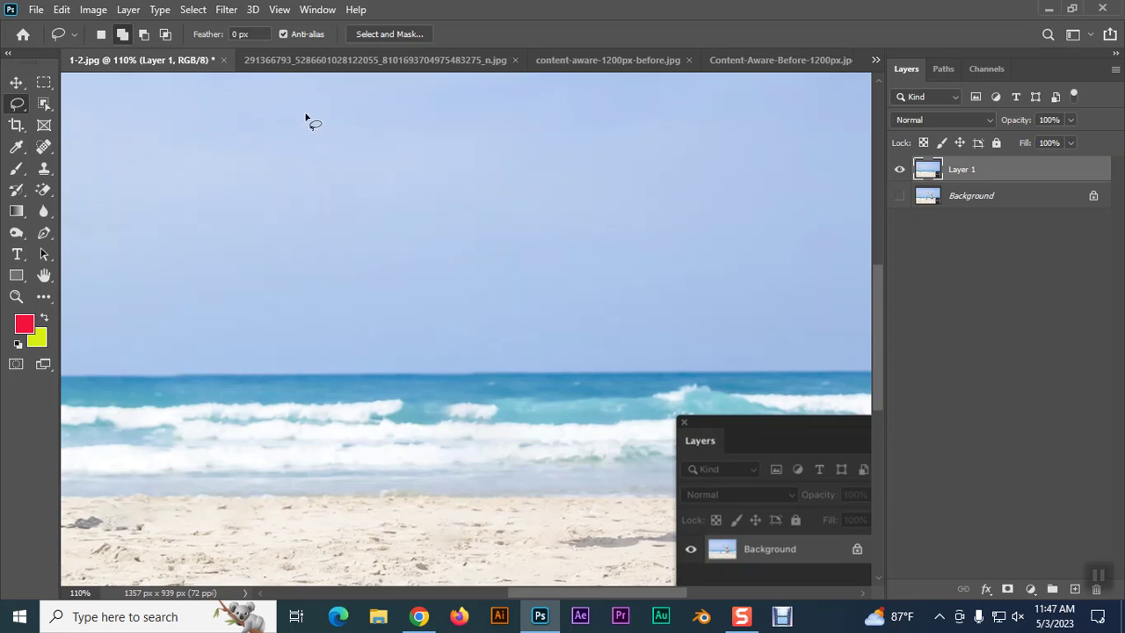
- Lasso the teal-shirted cyclist and content-aware fill him with Shift+F5, then deselect and zoom in
left_click(312, 61)
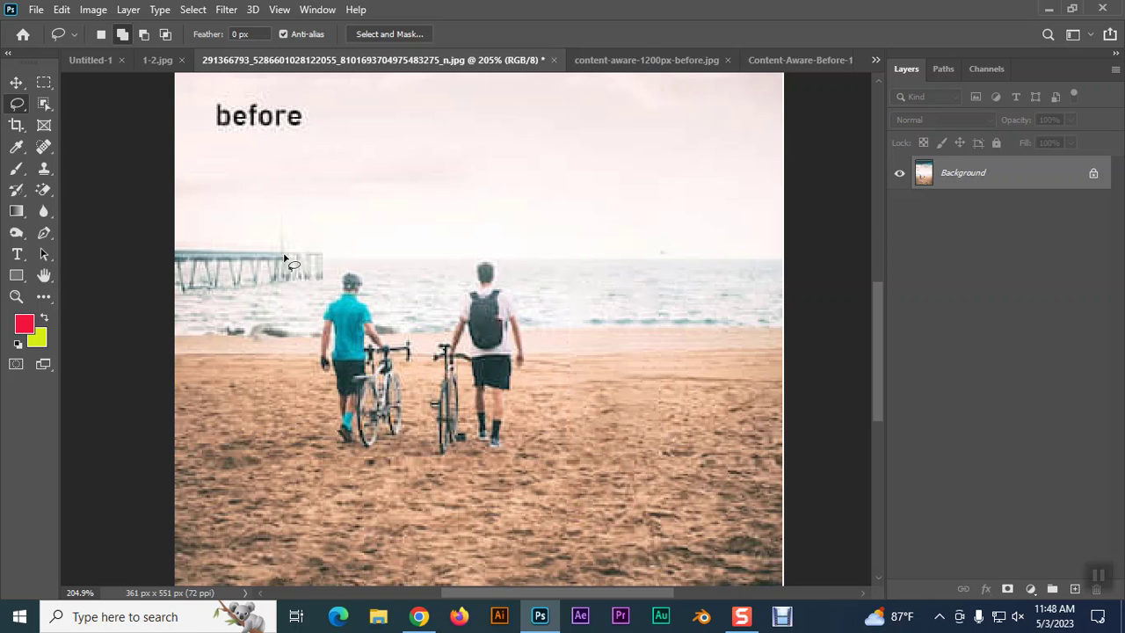
left_click_drag(300, 261, 363, 356)
mouse_move(311, 307)
left_mouse_down()
mouse_move(432, 346)
mouse_move(264, 321)
mouse_move(303, 264)
left_mouse_up()
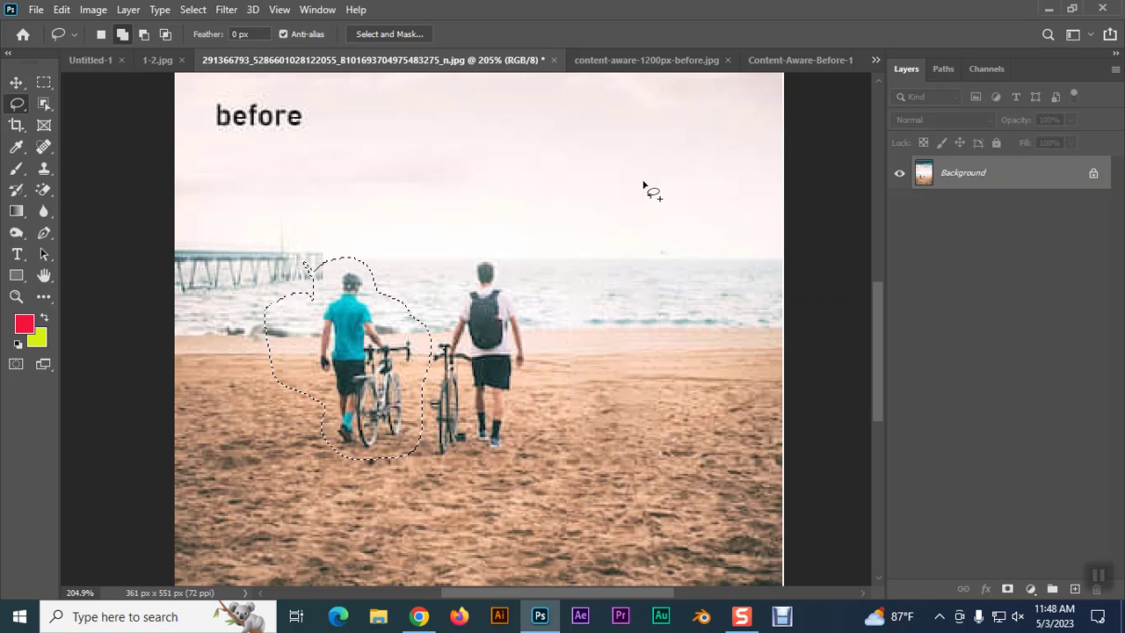
key("shift+F5")
left_click(721, 152)
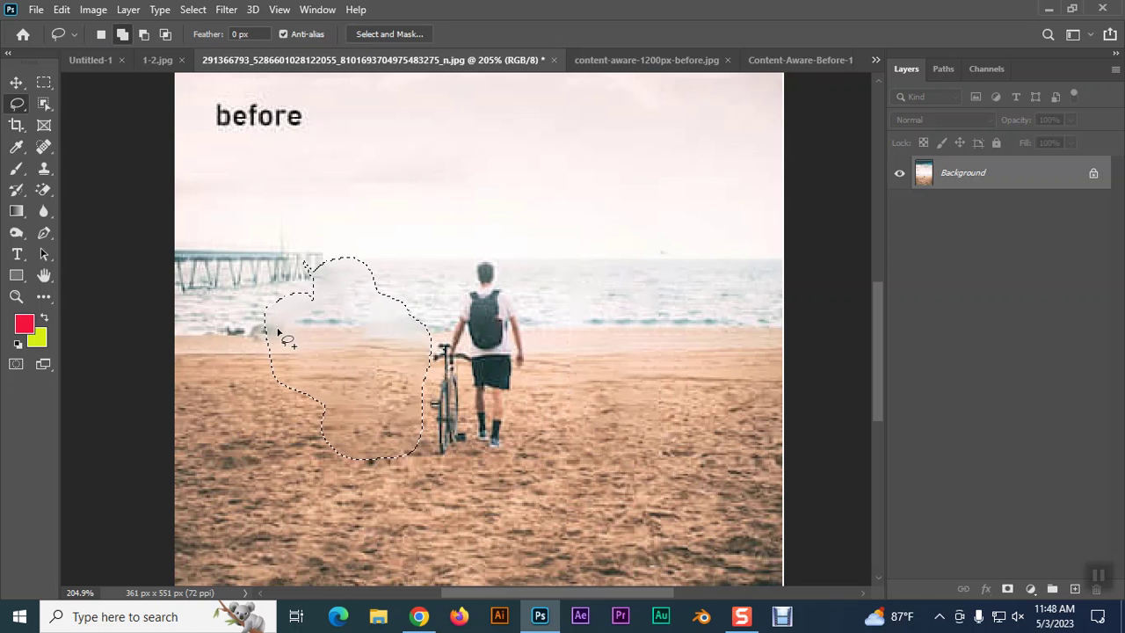
key("ctrl+d")
key("ctrl+plus")
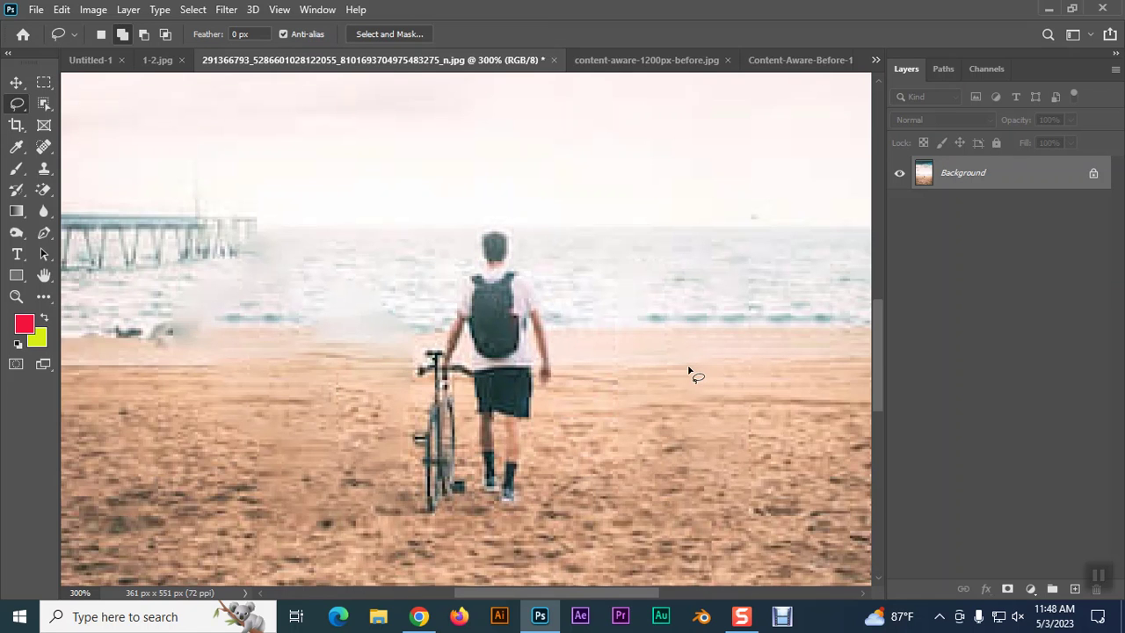
- Undo the cyclist removal and bring up Content-Aware-Before-1200px.jpg
key("ctrl+z")
key("ctrl+d")
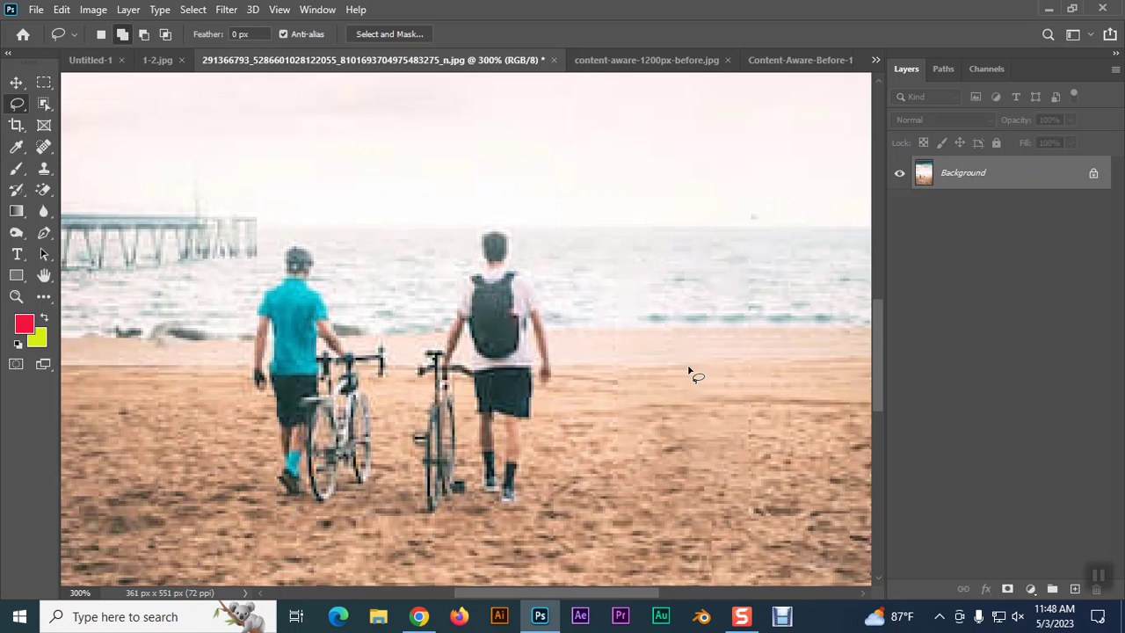
left_click(684, 71)
left_click(788, 66)
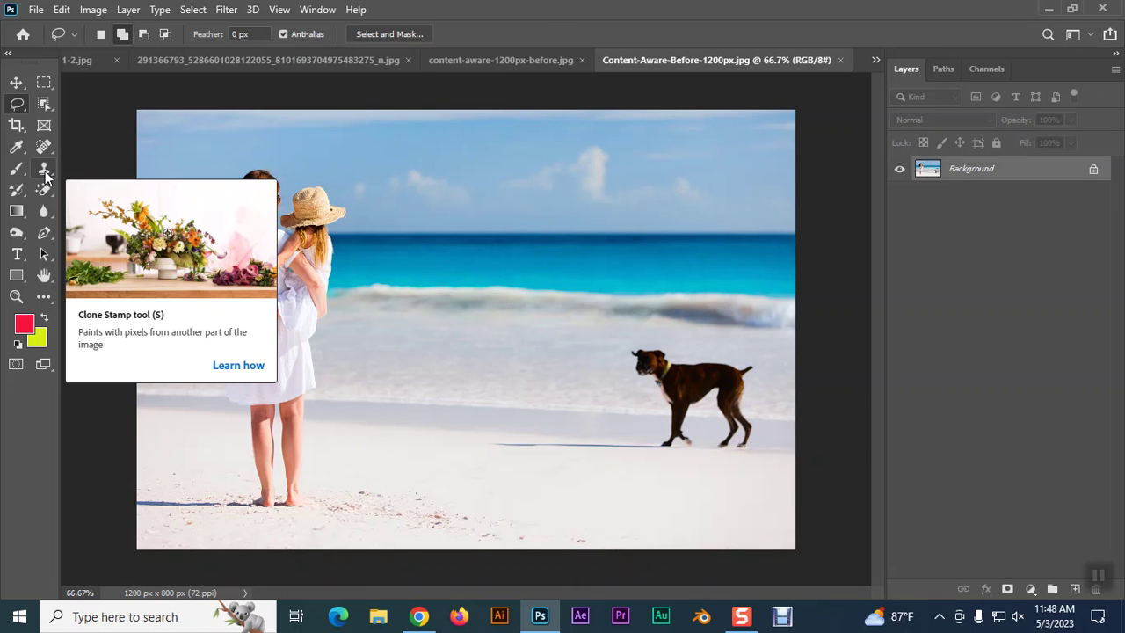
- Duplicate the beach photo layer with Ctrl+J and zoom to 100% on the dog
left_click(17, 83)
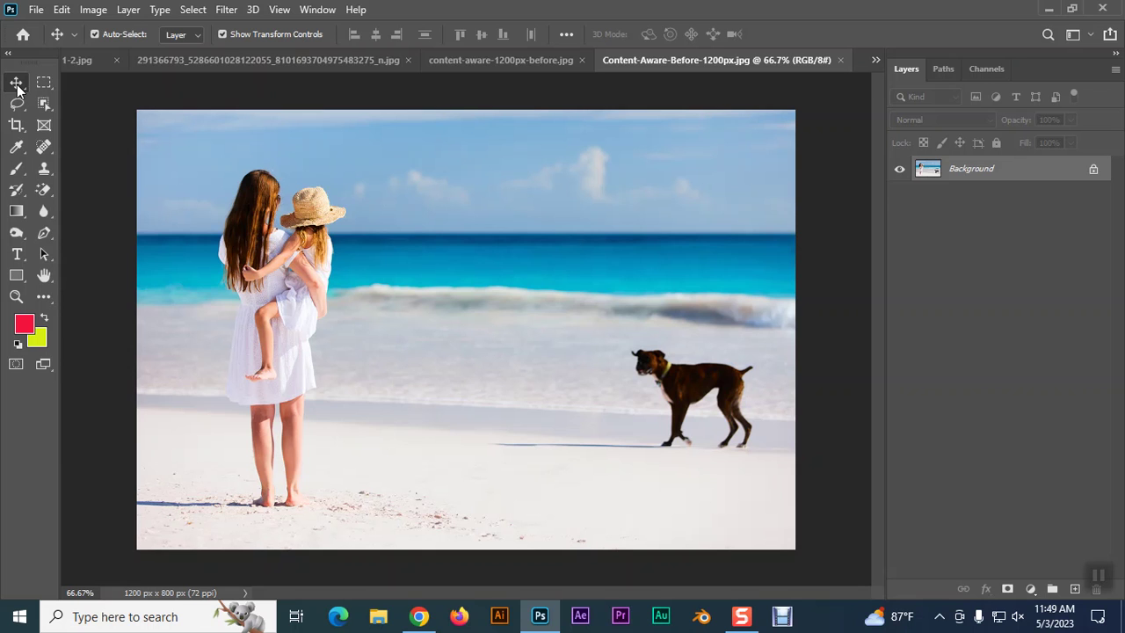
key("ctrl+j")
key("ctrl+j")
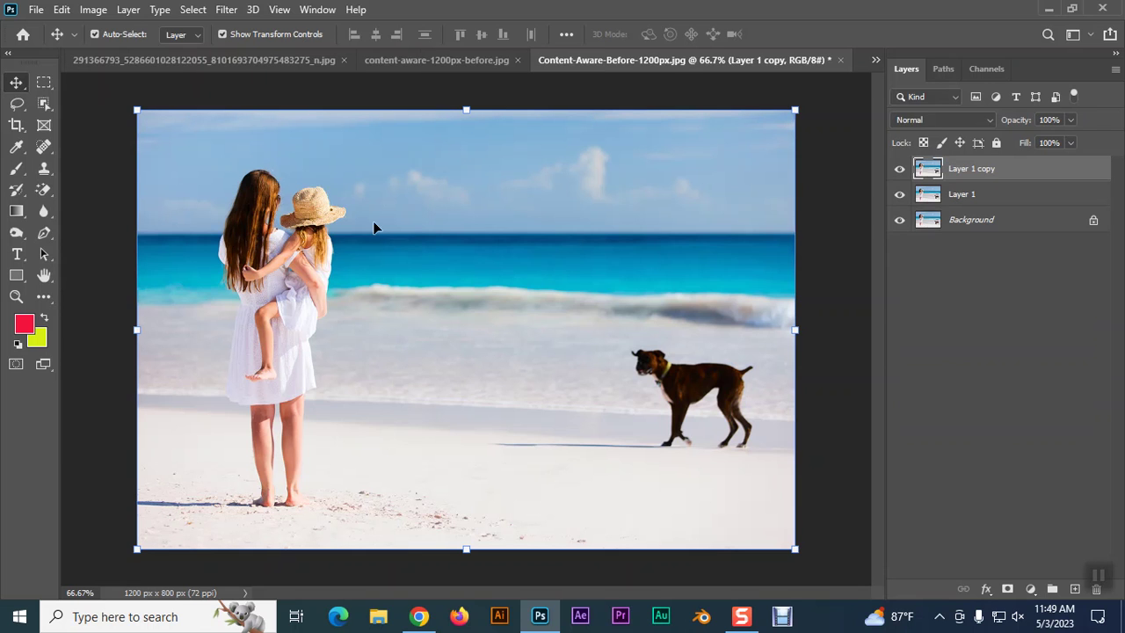
left_click(829, 232)
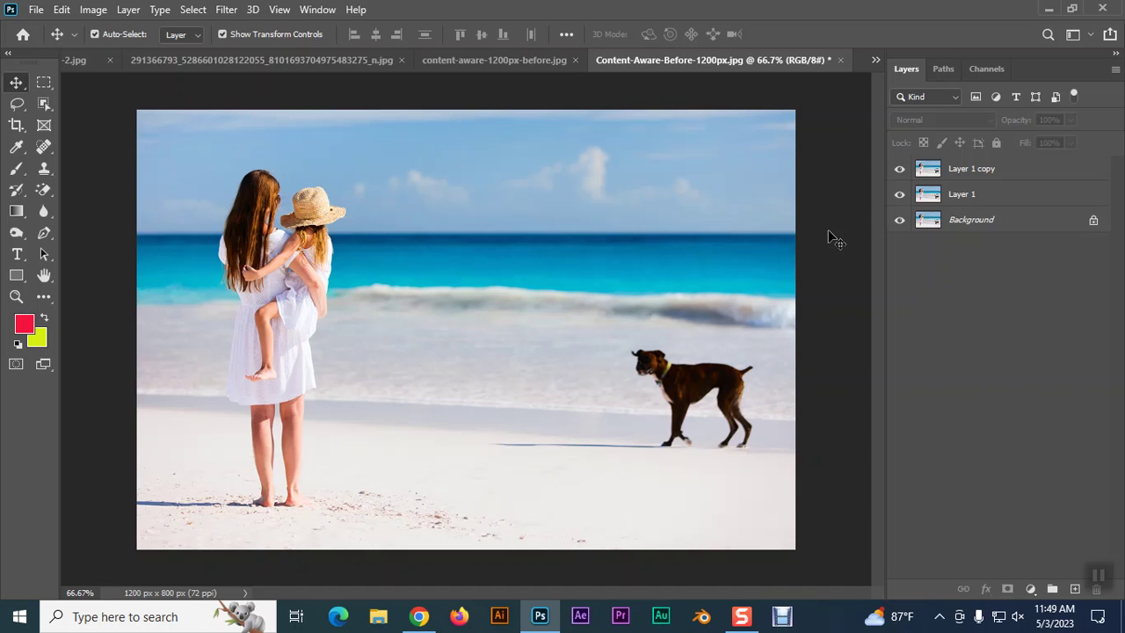
key("ctrl+plus")
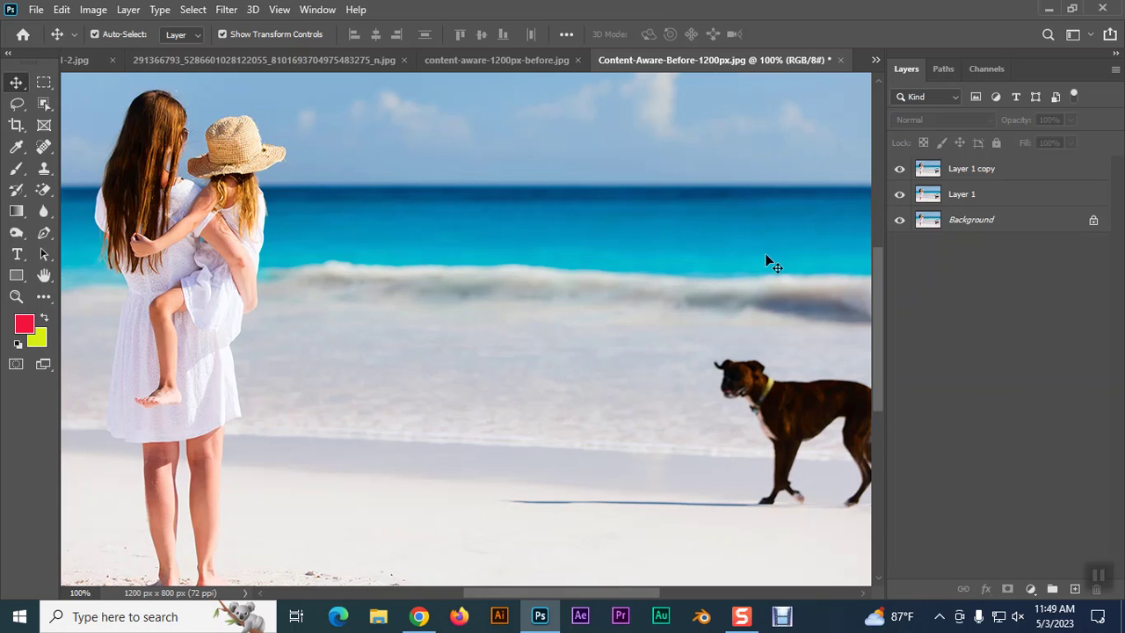
left_click_drag(766, 259, 567, 172)
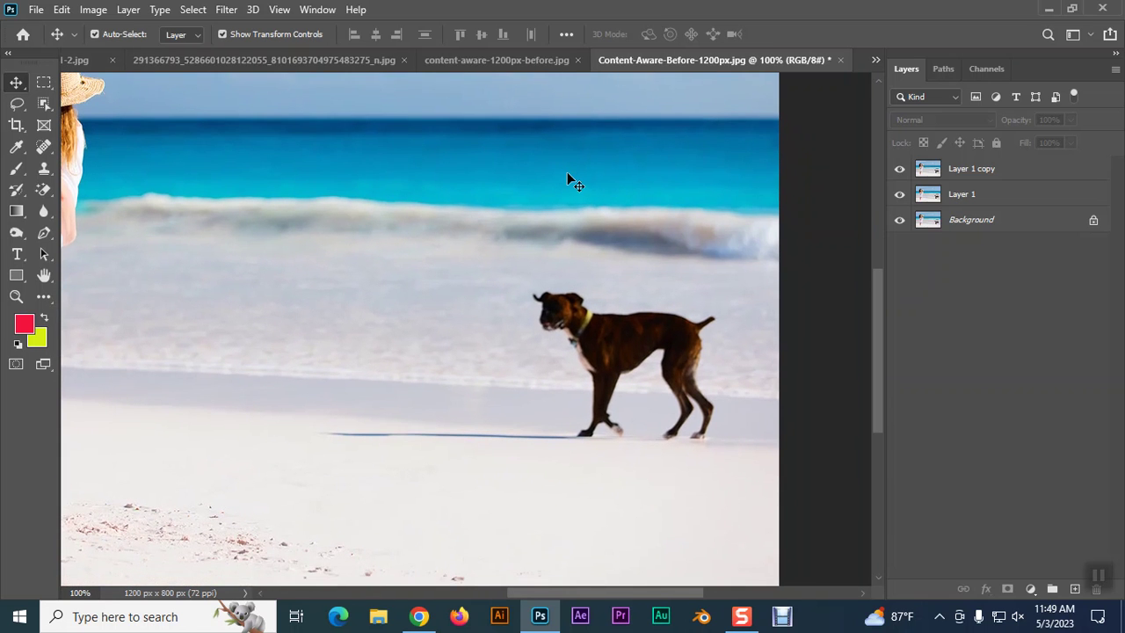
- Hide Layer 1 copy and Background so only Layer 1 is visible
left_click(958, 176)
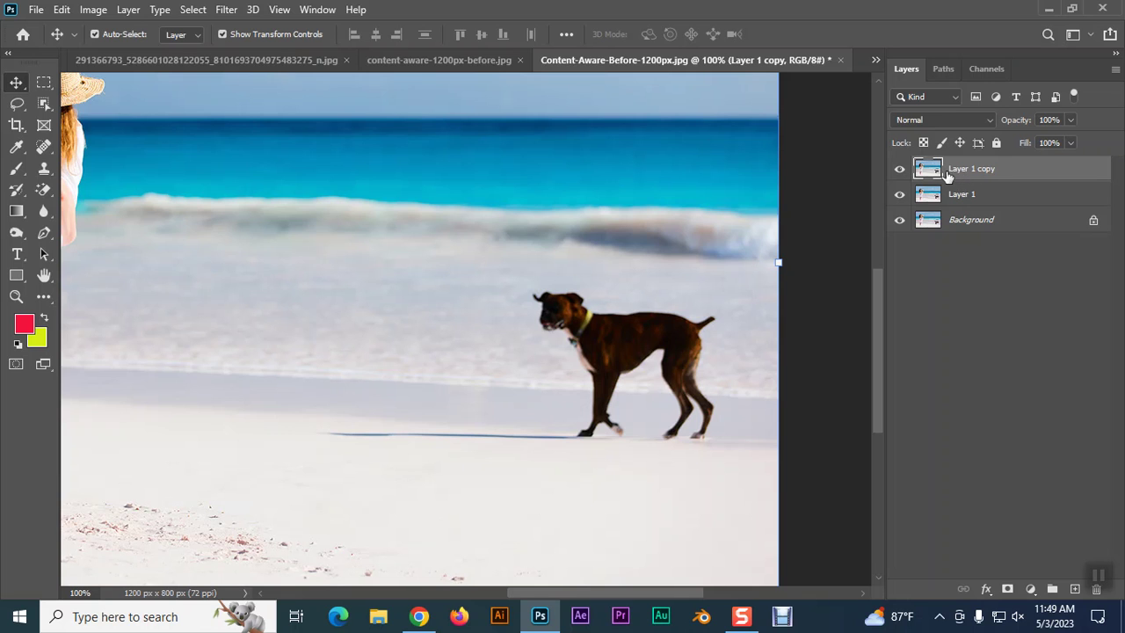
left_click(958, 194)
left_click(900, 168)
left_click(899, 220)
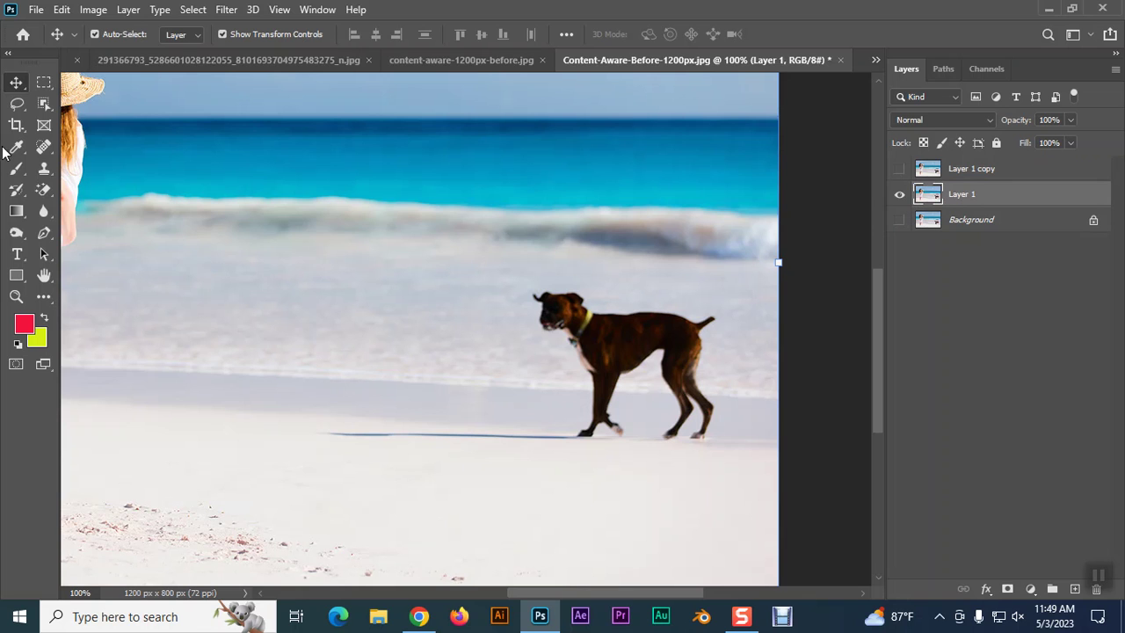
left_click(17, 104)
- Lasso the dog and its shadow, content-aware fill them on Layer 1, and deselect
left_click_drag(581, 433, 521, 301)
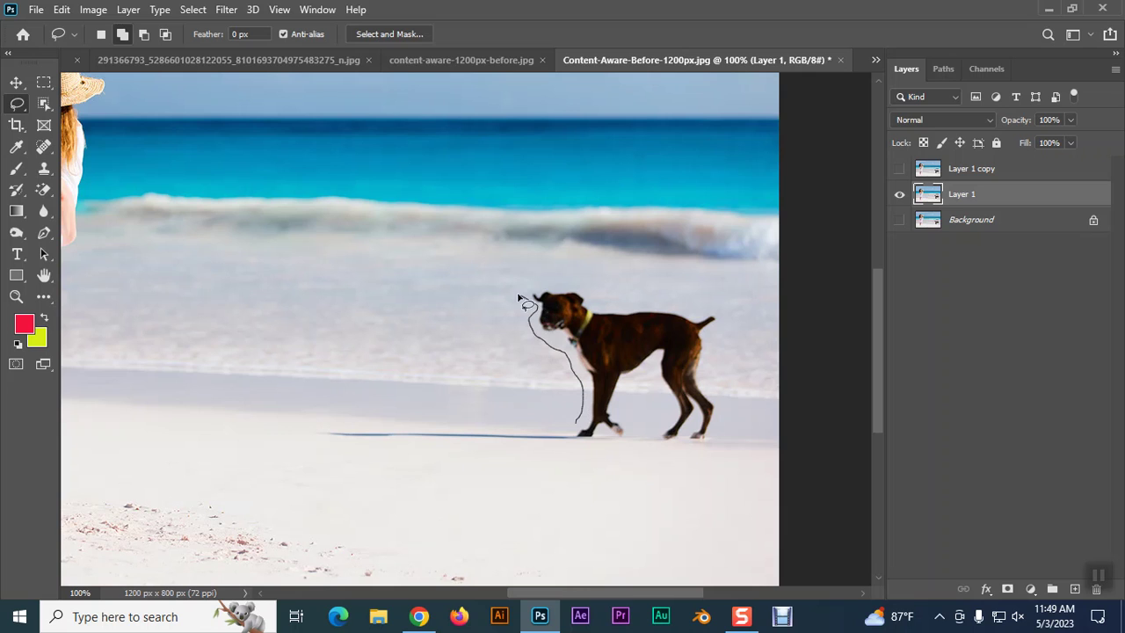
mouse_move(558, 282)
left_mouse_down()
mouse_move(727, 331)
mouse_move(718, 370)
mouse_move(731, 410)
mouse_move(706, 457)
mouse_move(605, 435)
mouse_move(577, 451)
mouse_move(342, 454)
mouse_move(357, 430)
mouse_move(558, 427)
mouse_move(582, 414)
left_mouse_up()
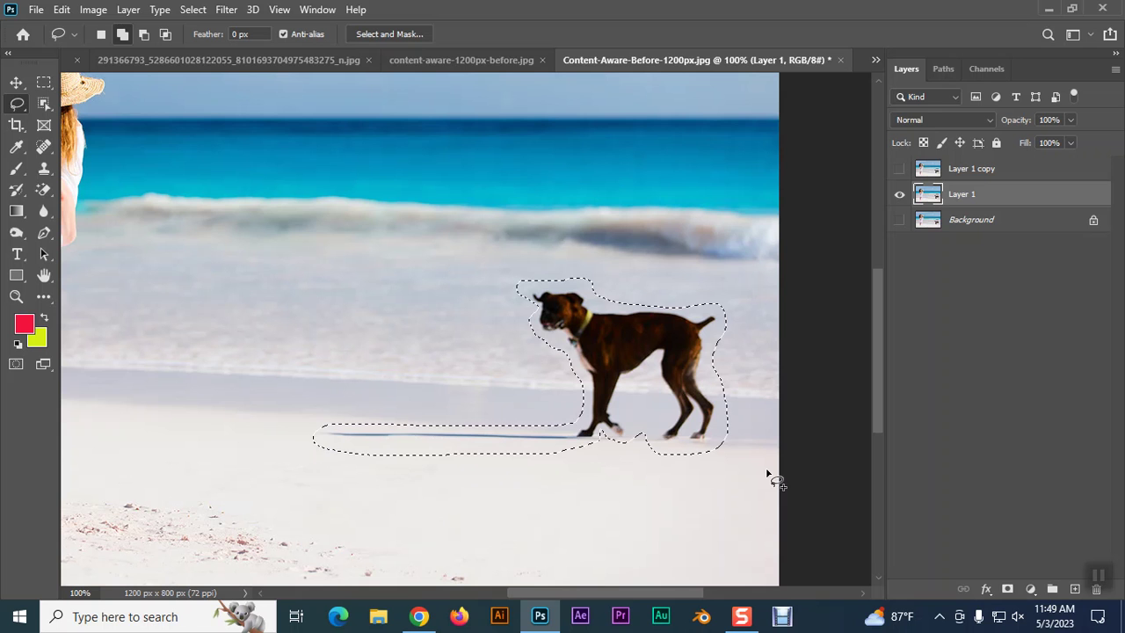
left_click(62, 10)
left_click(101, 263)
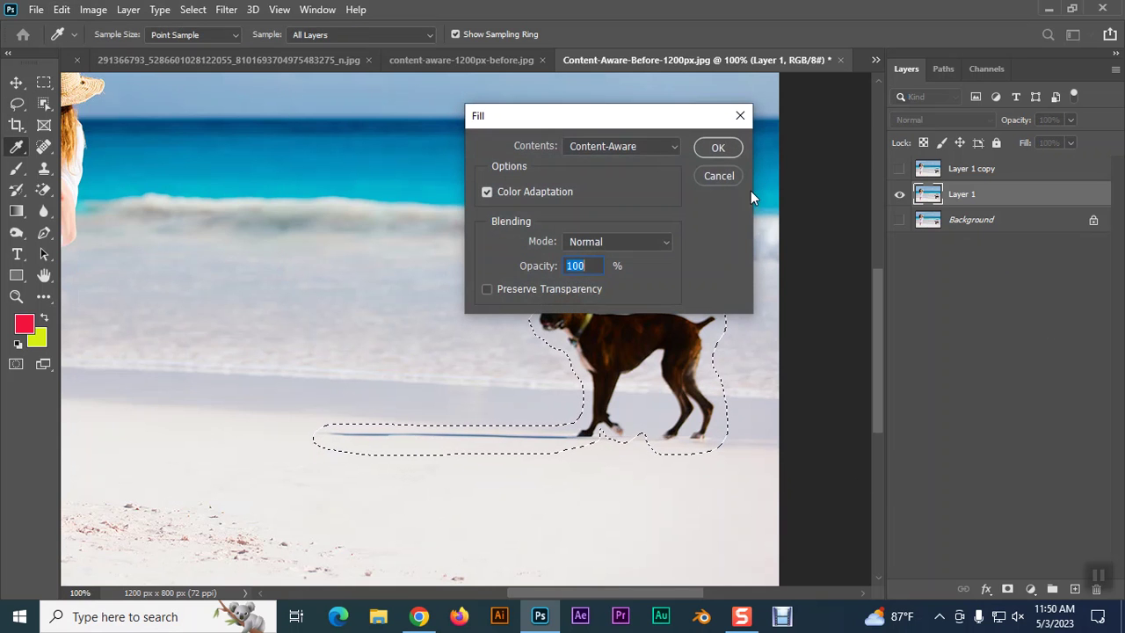
left_click(718, 148)
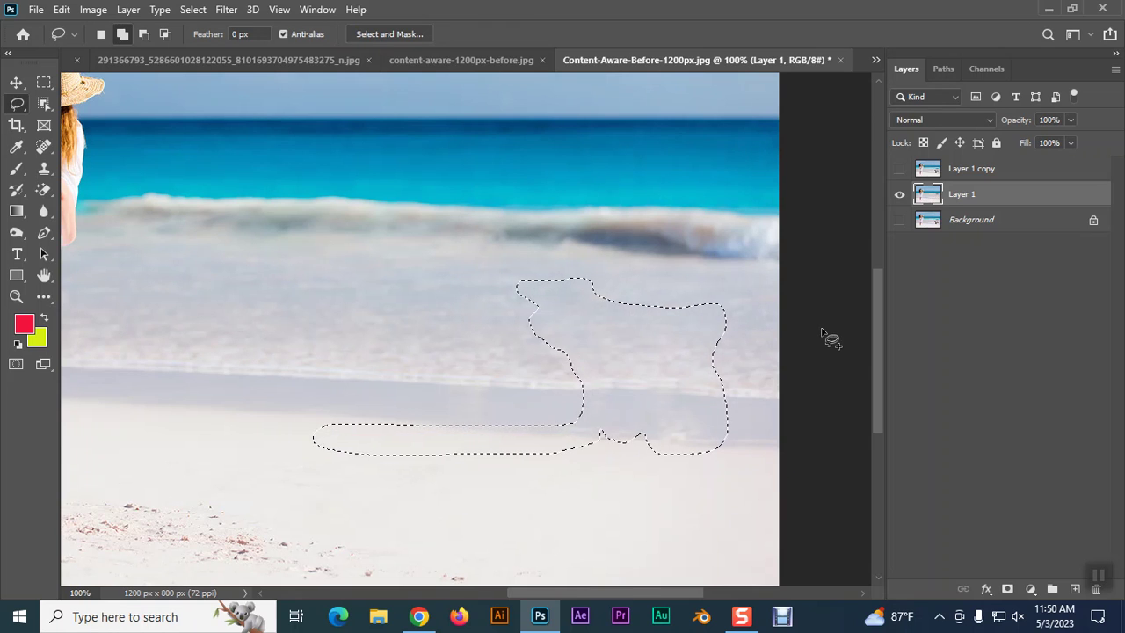
key("ctrl+d")
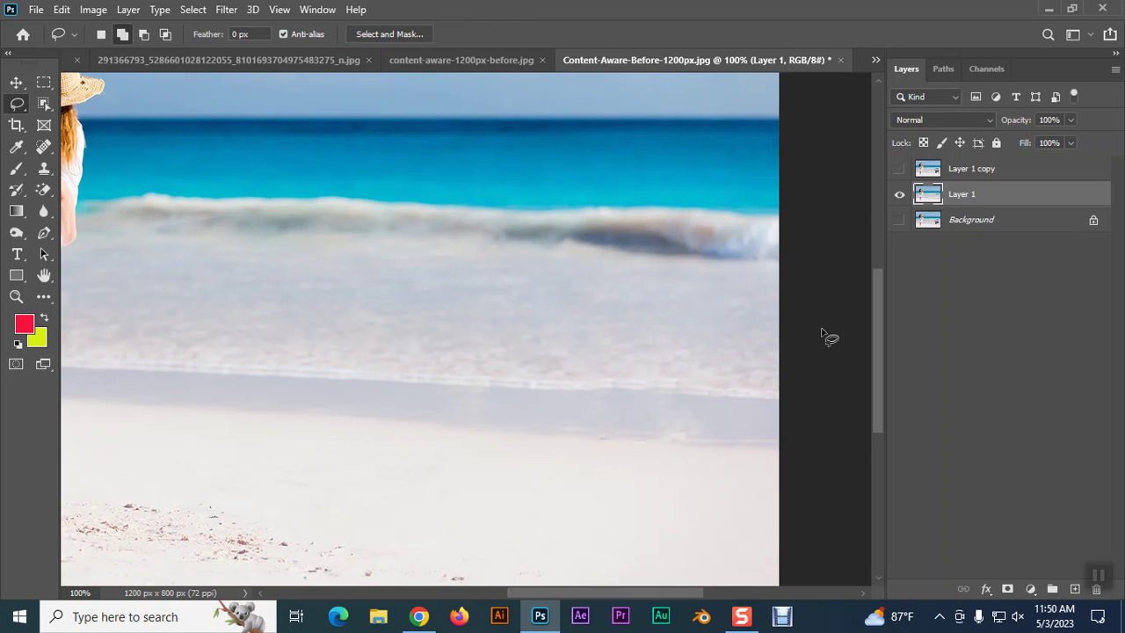
- Hide Layer 1 and show and select the unedited Layer 1 copy
left_click(901, 195)
left_click(899, 169)
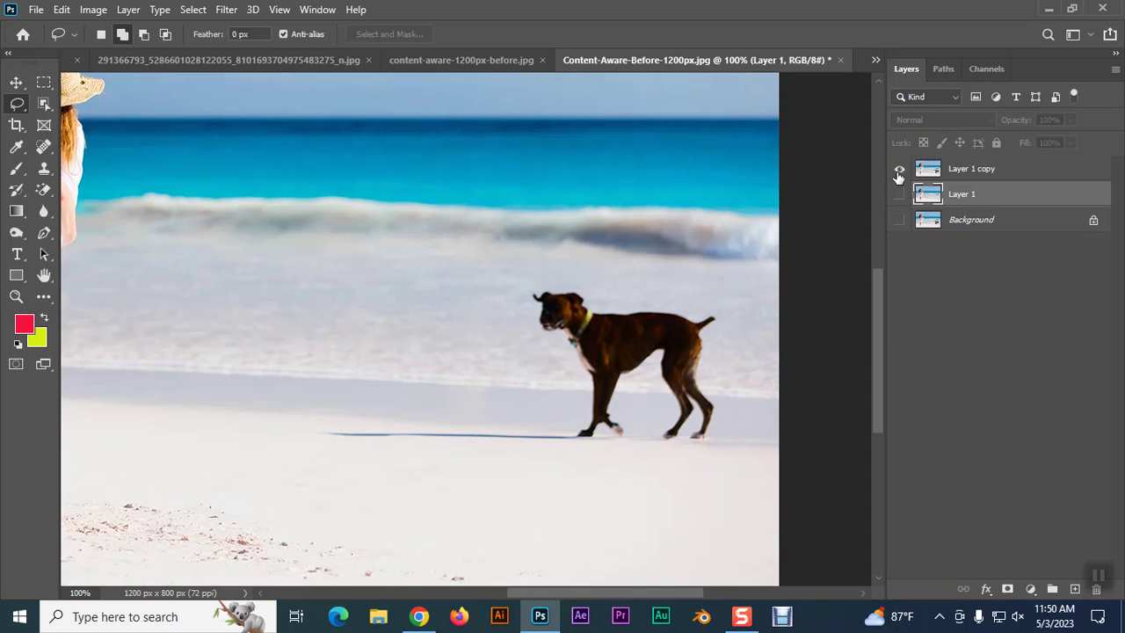
left_click(949, 172)
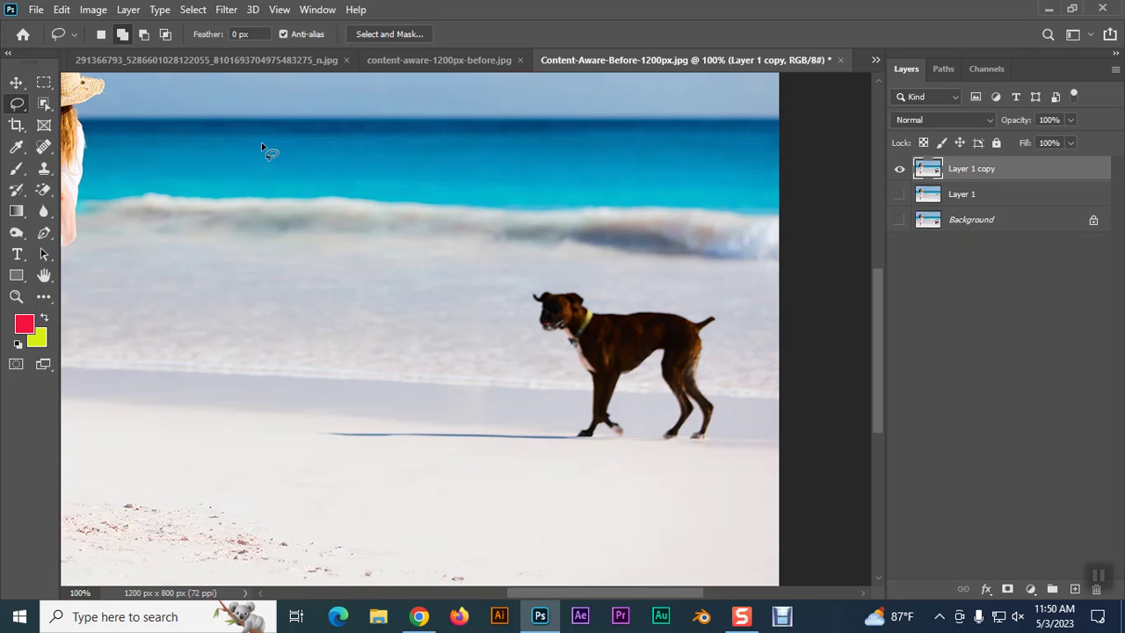
- Open the image 6975932-cute-baby-and-teddy-bear.jpg
left_click(38, 9)
left_click(54, 44)
scroll(444, 213, "down", 3)
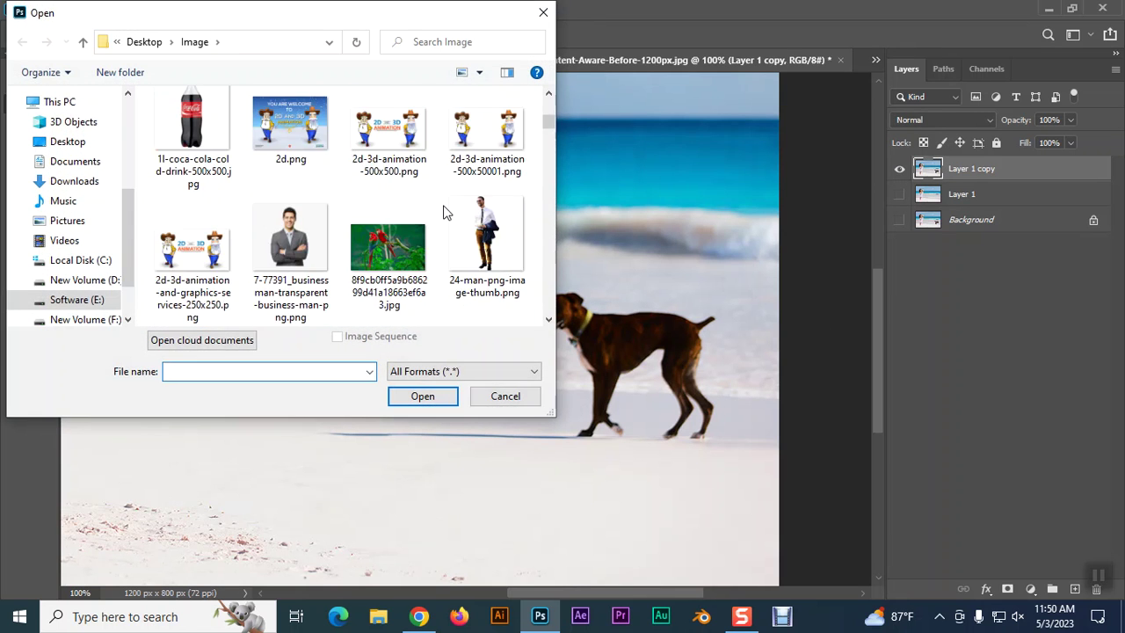
scroll(444, 213, "down", 3)
scroll(444, 213, "down", 3)
scroll(444, 212, "down", 3)
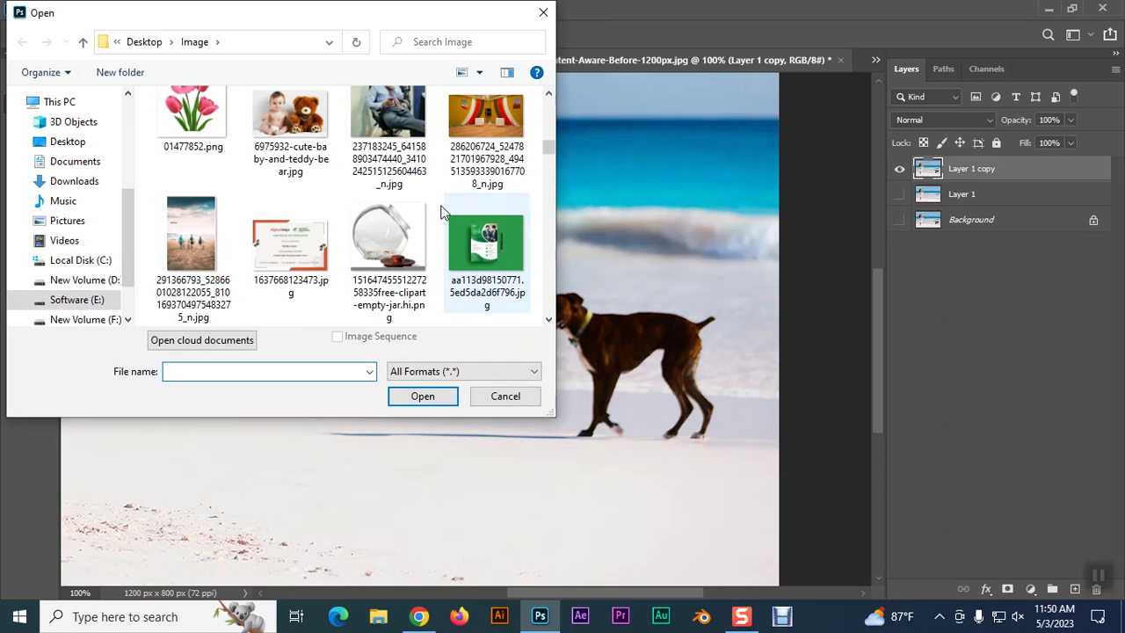
left_click(285, 117)
left_click(445, 401)
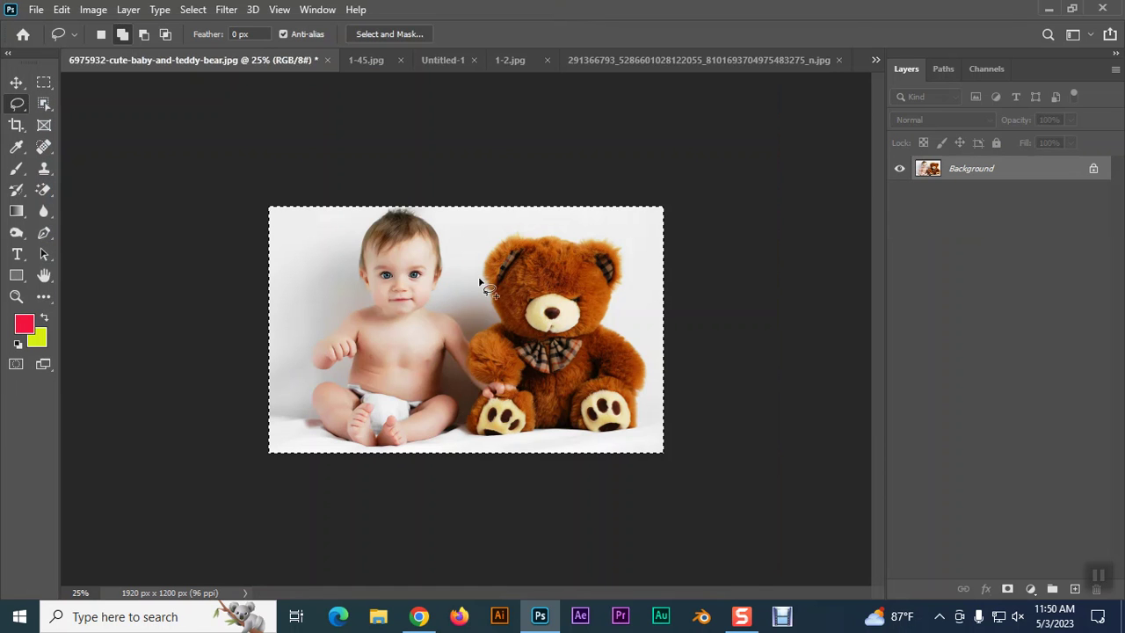
scroll(853, 258, "up", 1)
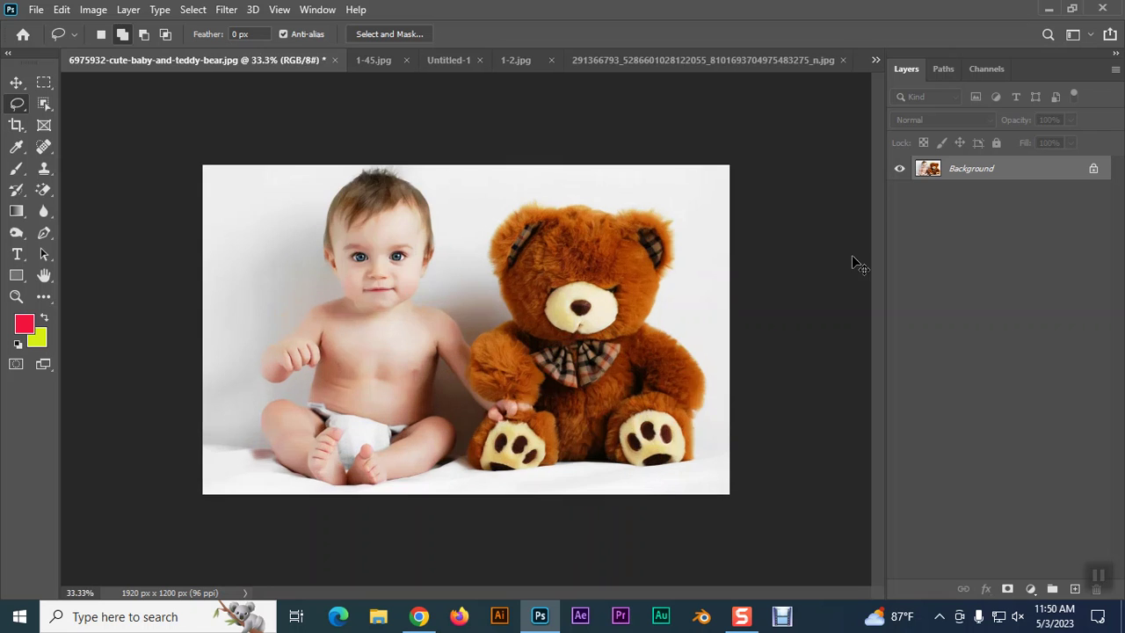
scroll(852, 261, "up", 1)
scroll(852, 261, "up", 1)
scroll(644, 194, "up", 1)
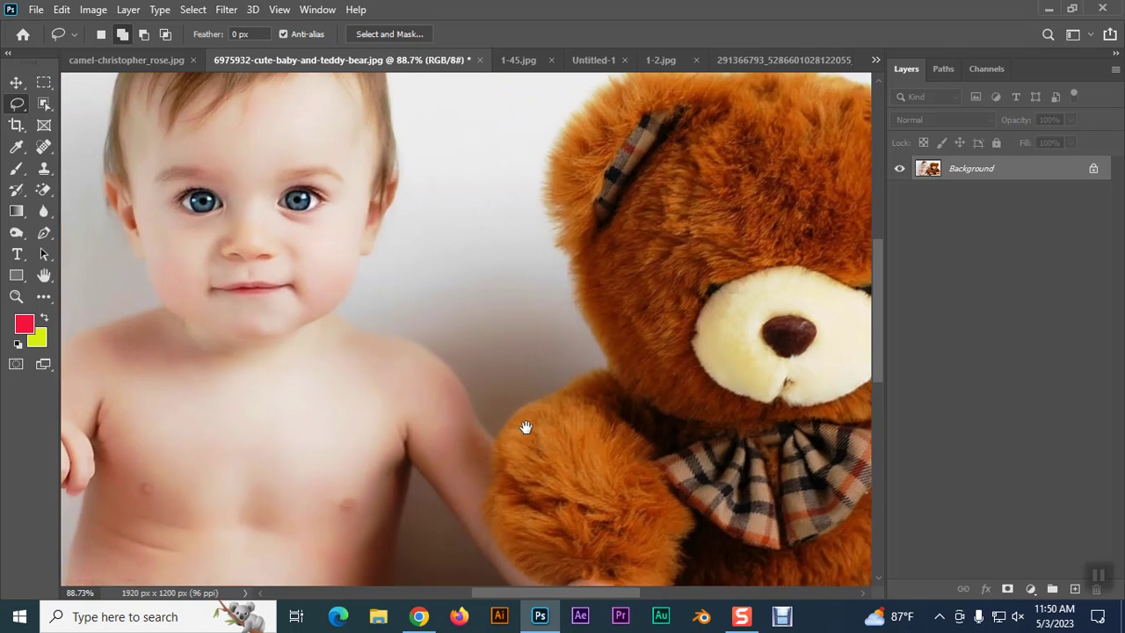
- Choose the Clone Stamp Tool from the stamp tool flyout
left_click_drag(457, 409, 573, 473)
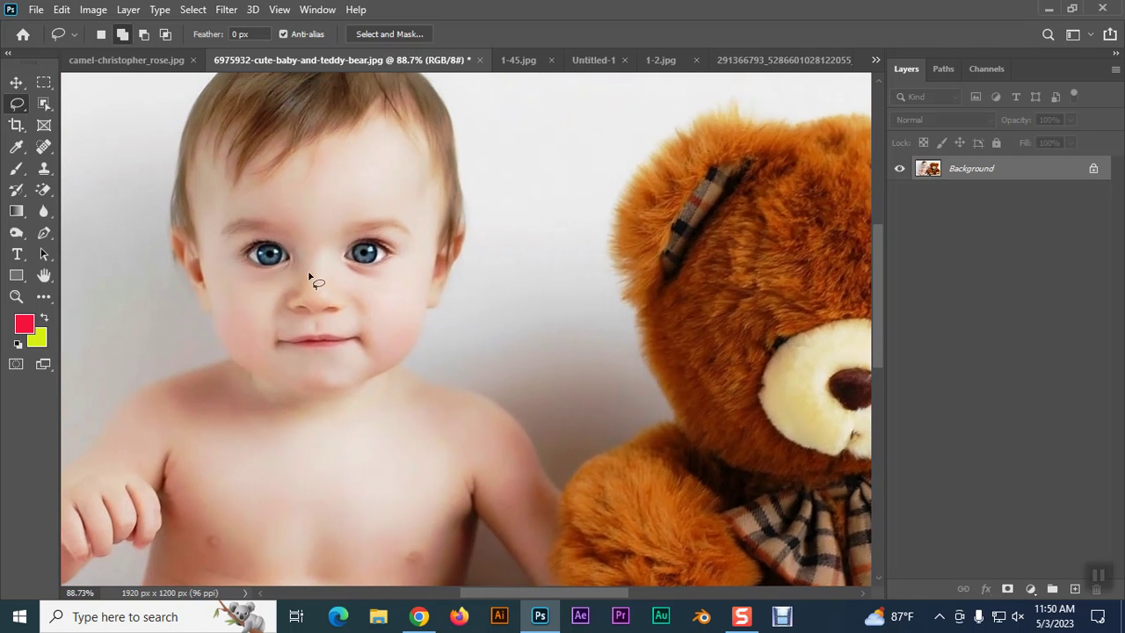
left_click(43, 168)
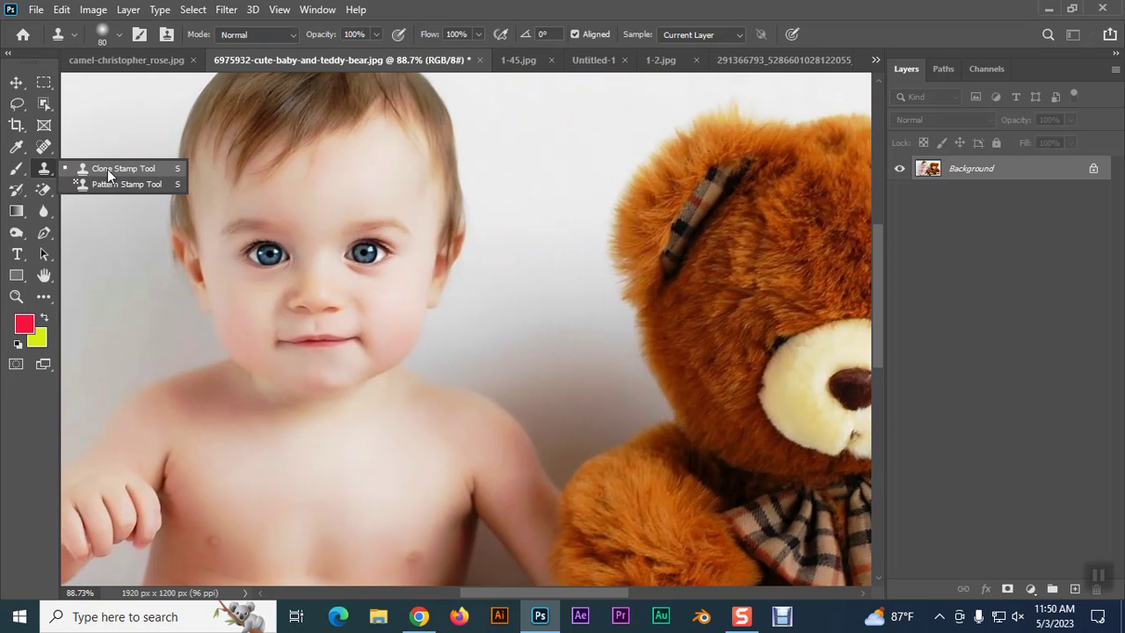
left_click(107, 171)
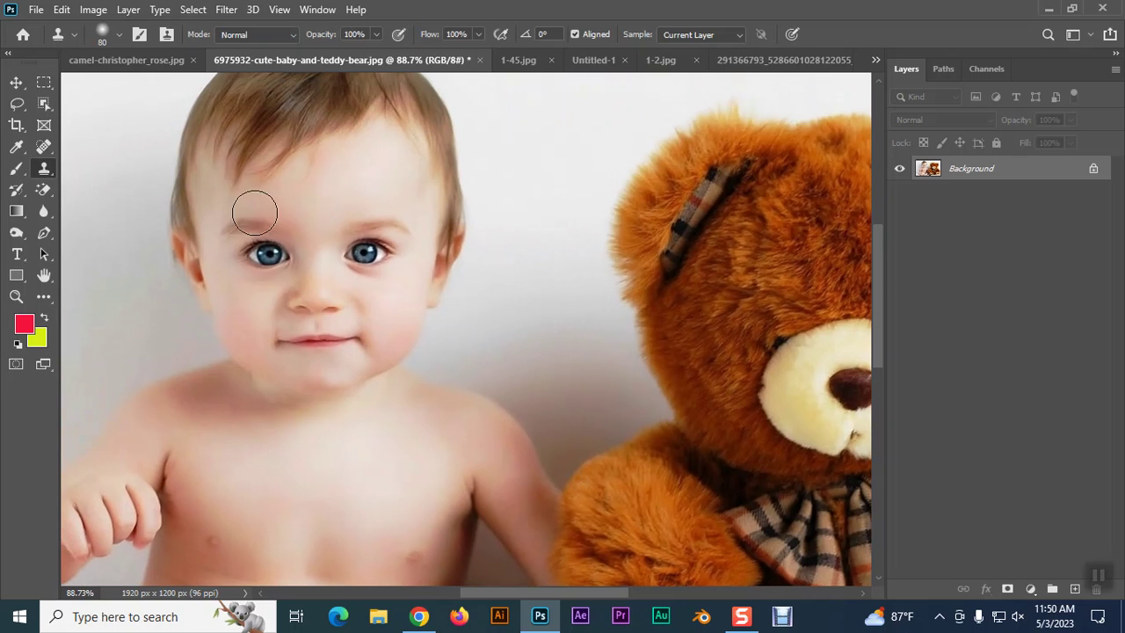
- Shrink the clone brush to 50 px and test clone strokes on the background and arm, undoing both
key("bracketleft")
key("bracketleft")
key("bracketleft")
left_click(353, 178, "alt")
left_click(353, 177, "alt")
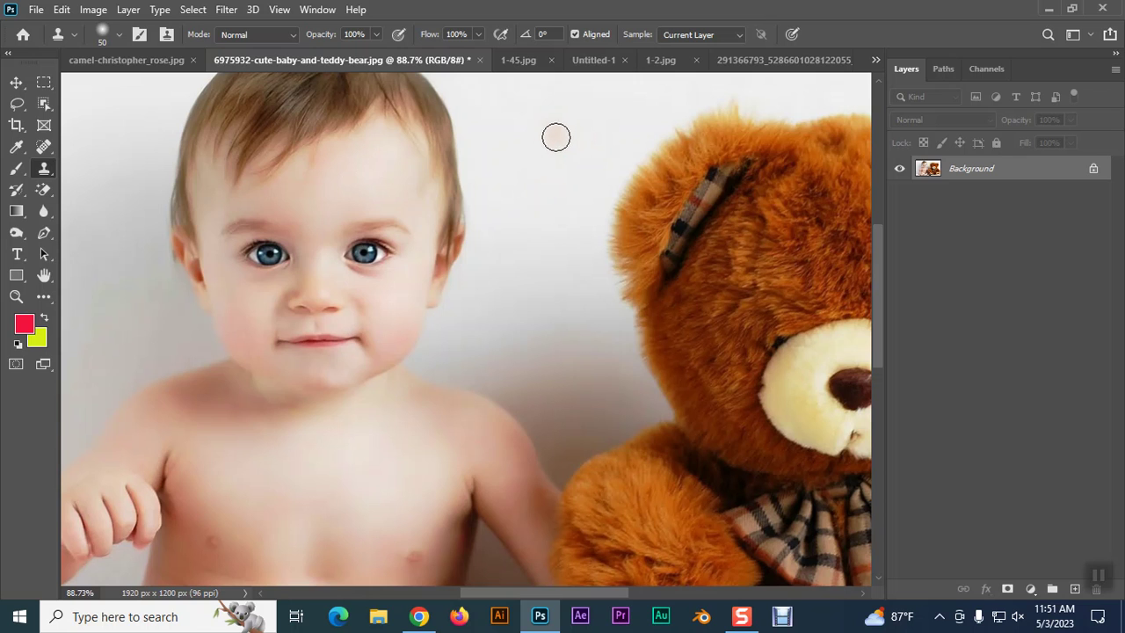
mouse_move(550, 145)
left_mouse_down()
mouse_move(548, 156)
mouse_move(548, 131)
mouse_move(550, 161)
mouse_move(576, 135)
mouse_move(578, 156)
mouse_move(606, 128)
mouse_move(580, 115)
mouse_move(583, 140)
mouse_move(578, 123)
mouse_move(522, 129)
mouse_move(560, 143)
mouse_move(550, 195)
mouse_move(505, 186)
mouse_move(519, 226)
mouse_move(491, 212)
mouse_move(502, 193)
mouse_move(481, 182)
left_mouse_up()
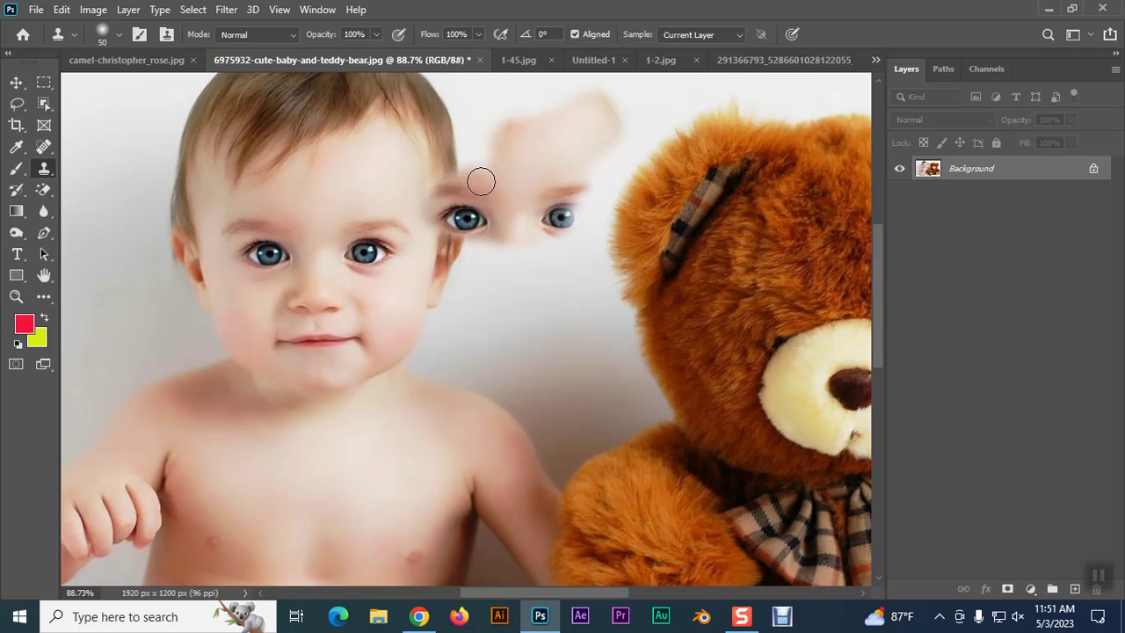
key("ctrl+z")
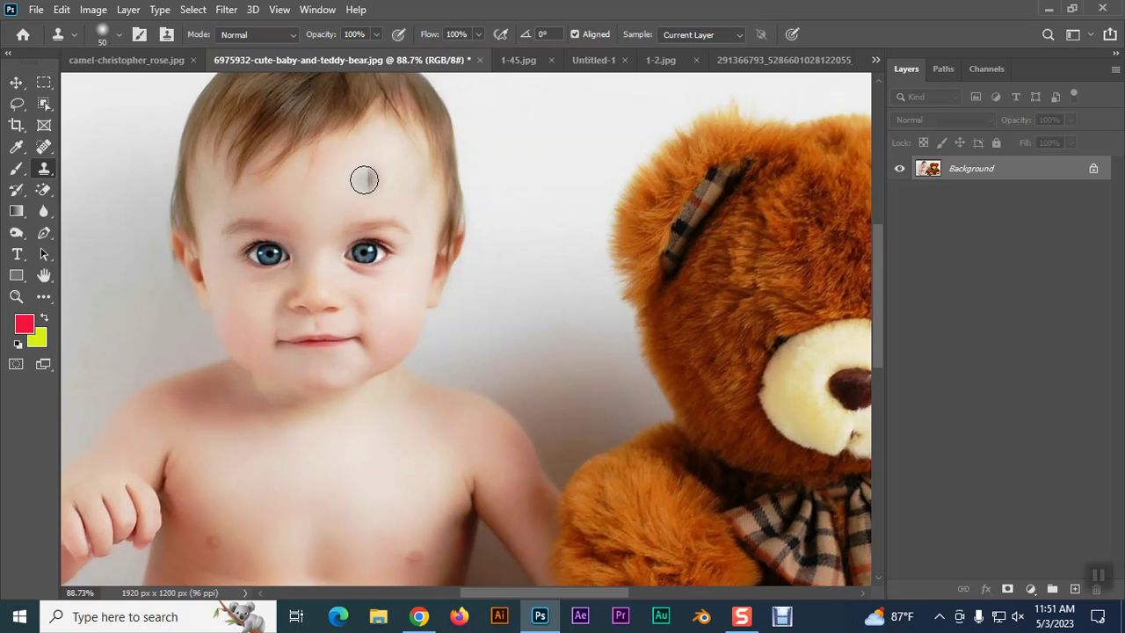
mouse_move(531, 484)
left_mouse_down()
mouse_move(520, 500)
mouse_move(531, 498)
mouse_move(547, 462)
left_mouse_up()
key("ctrl+z")
key("ctrl+minus")
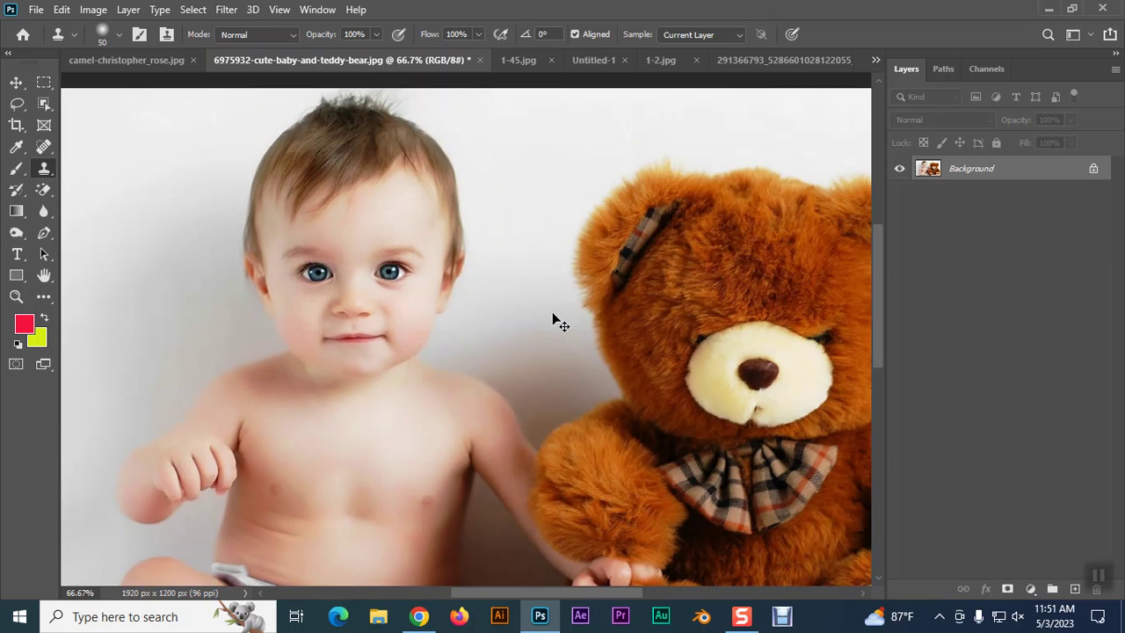
scroll(469, 346, "up", 1)
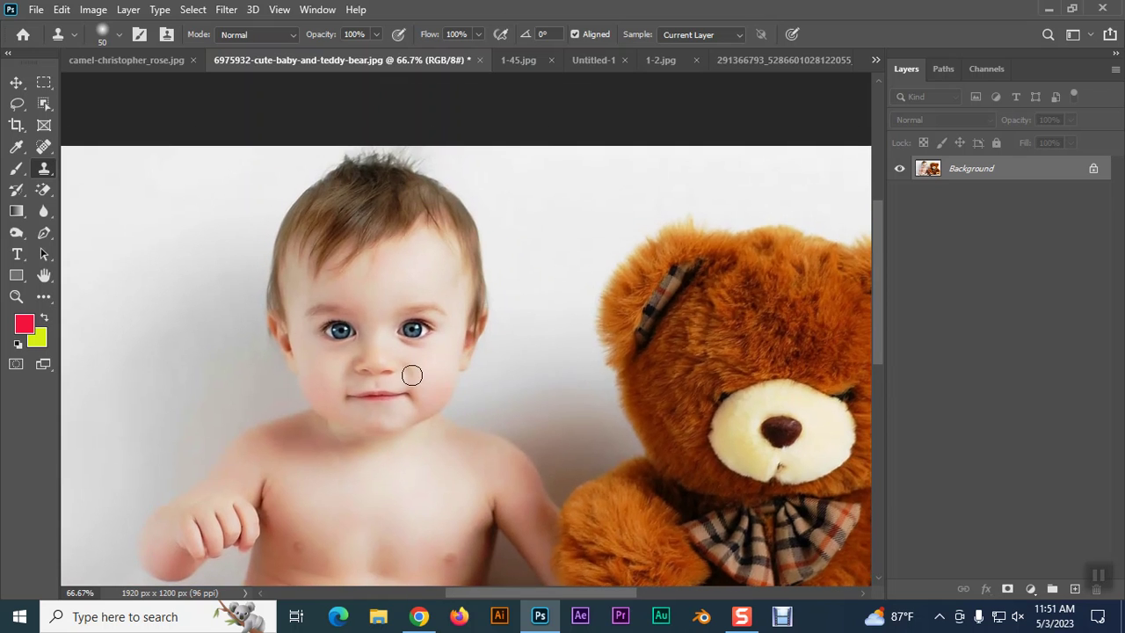
left_click(323, 334, "alt")
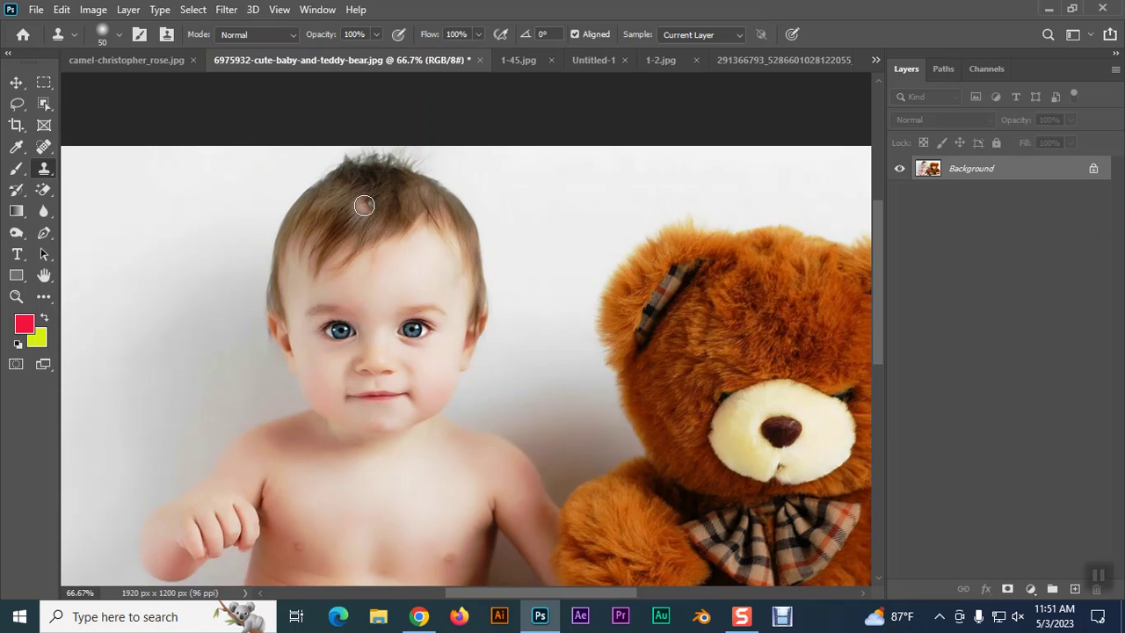
left_click_drag(364, 205, 375, 200)
left_click_drag(387, 205, 404, 206)
mouse_move(613, 200)
left_mouse_down()
mouse_move(793, 188)
mouse_move(659, 184)
mouse_move(804, 182)
mouse_move(668, 176)
mouse_move(809, 182)
mouse_move(727, 161)
mouse_move(677, 181)
left_mouse_up()
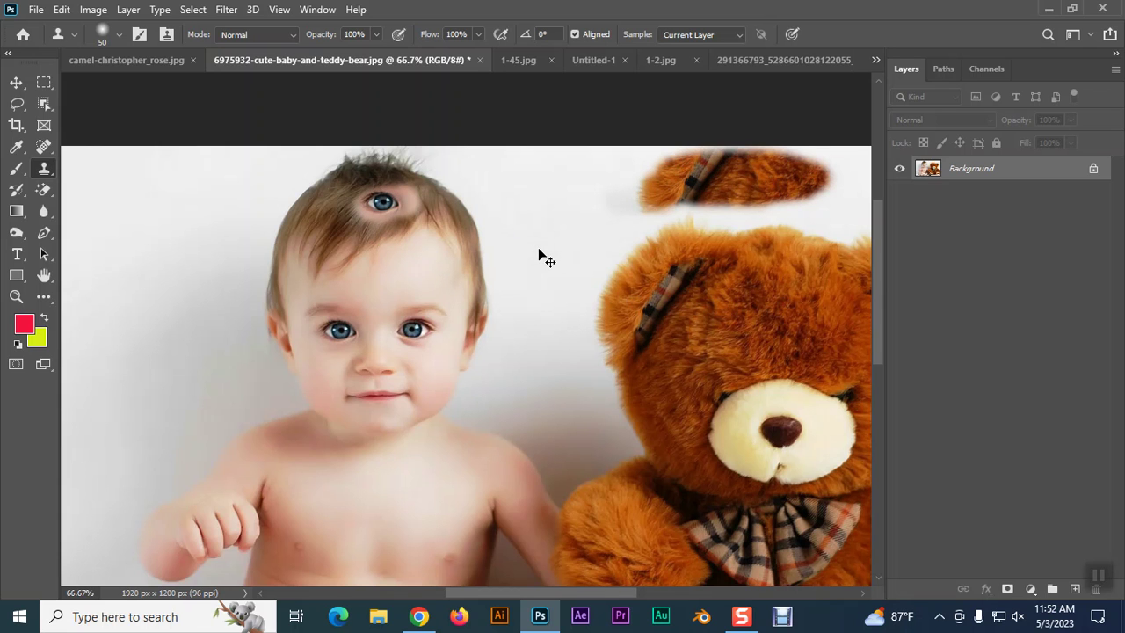
key("ctrl+z")
key("ctrl+z")
key("ctrl+z")
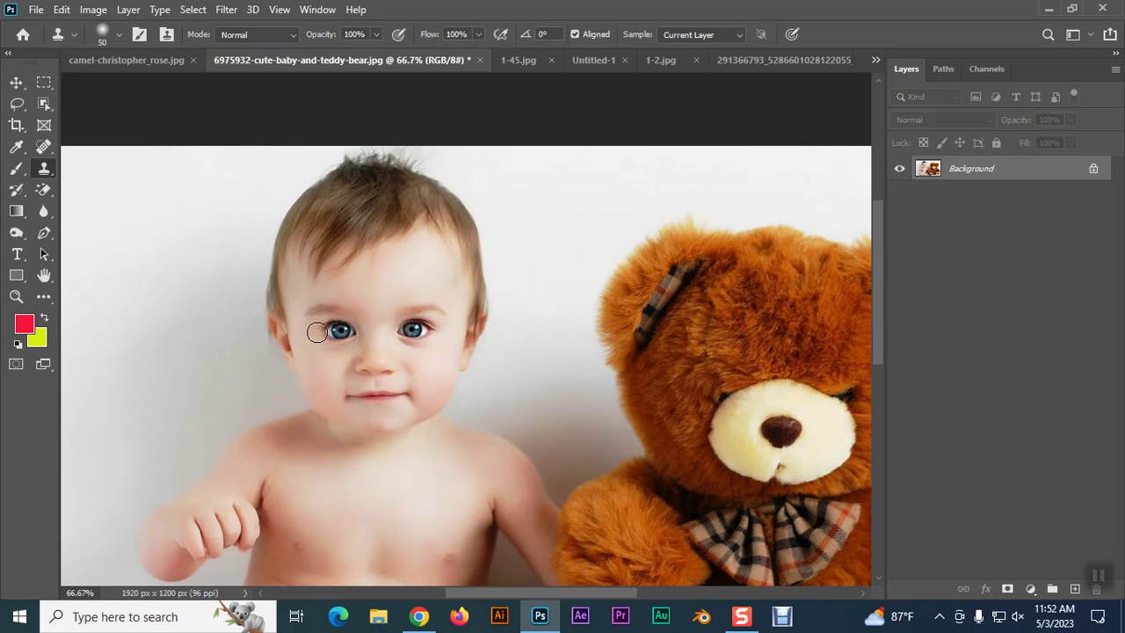
left_click(317, 331, "alt")
left_click_drag(400, 209, 415, 213)
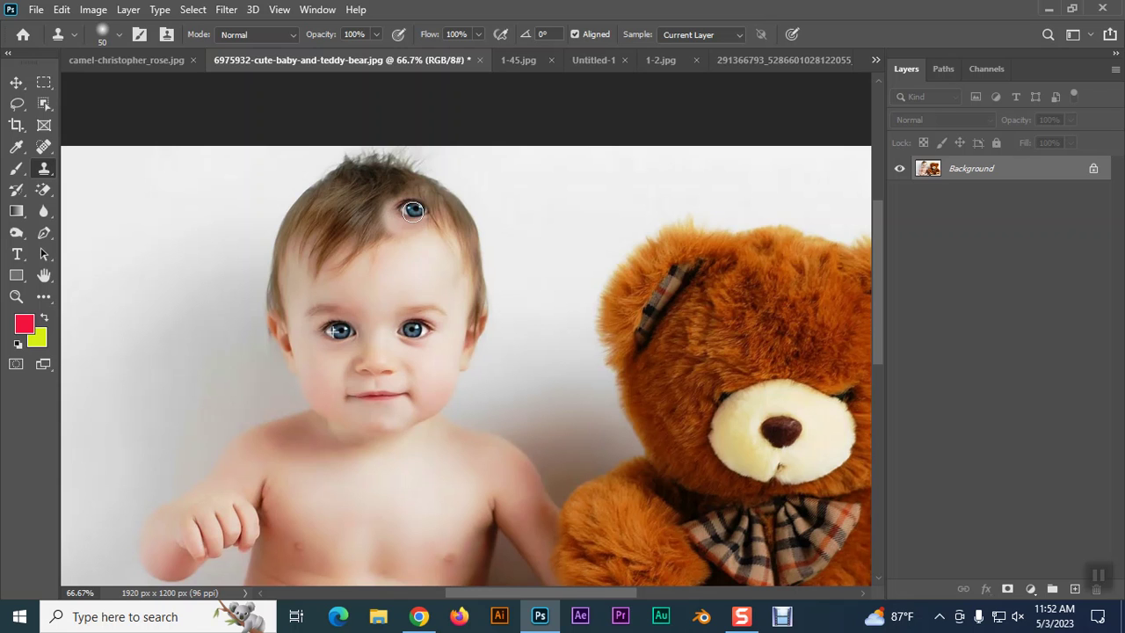
mouse_move(704, 182)
left_mouse_down()
mouse_move(718, 182)
mouse_move(696, 177)
left_mouse_up()
key("ctrl+z")
key("ctrl+z")
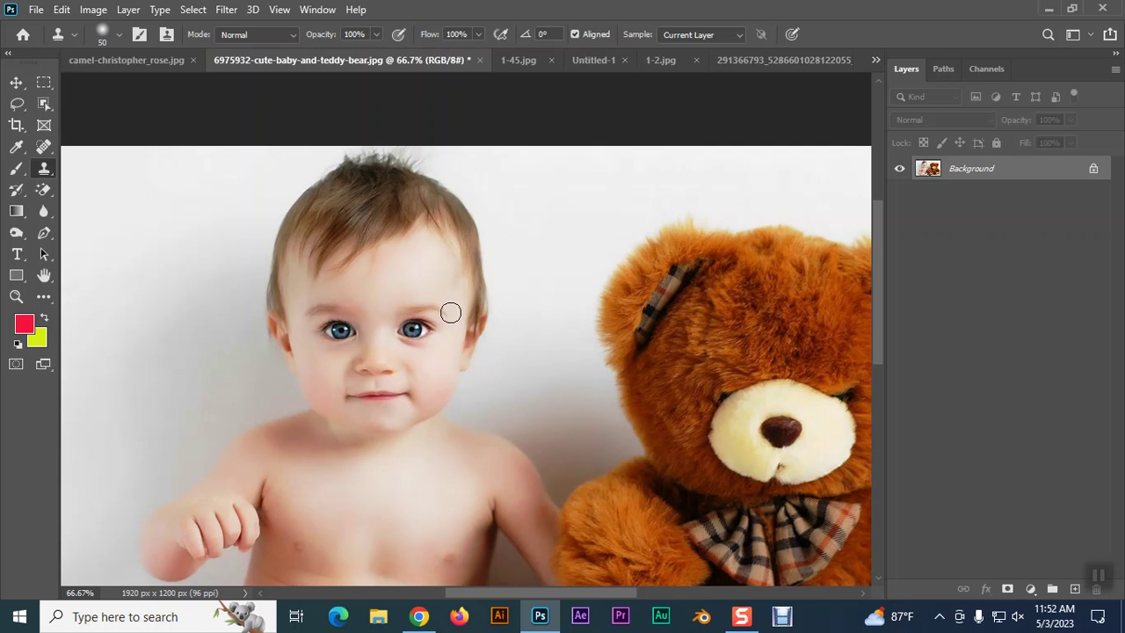
left_click(325, 331, "alt")
left_click_drag(362, 255, 394, 256)
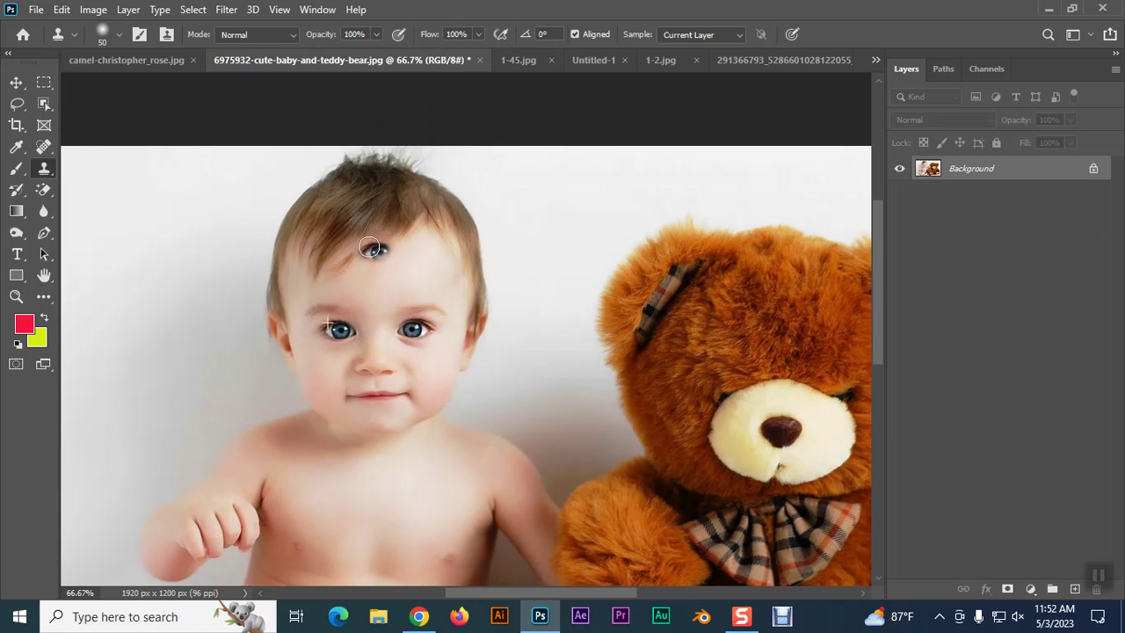
left_click_drag(699, 236, 730, 220)
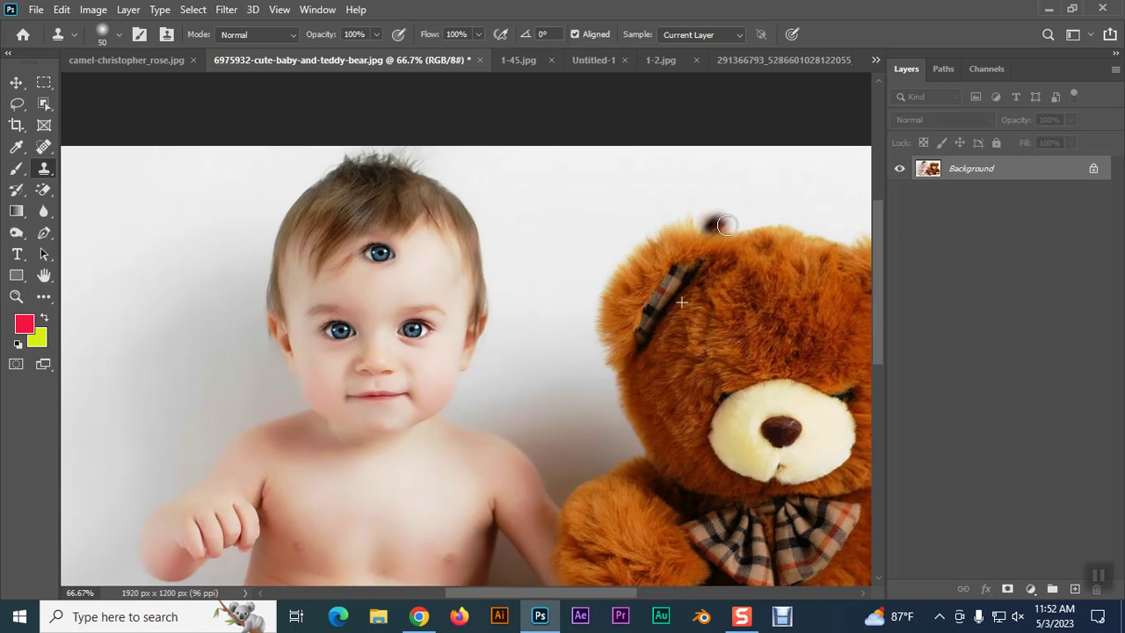
left_click_drag(659, 317, 657, 315)
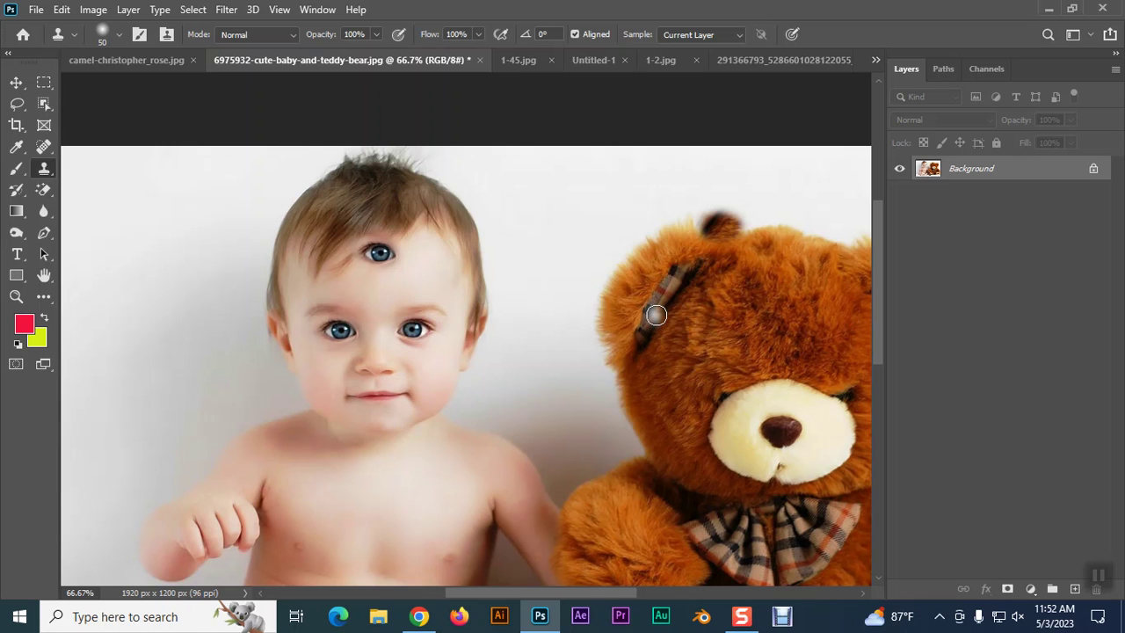
key("ctrl+z")
key("ctrl+z")
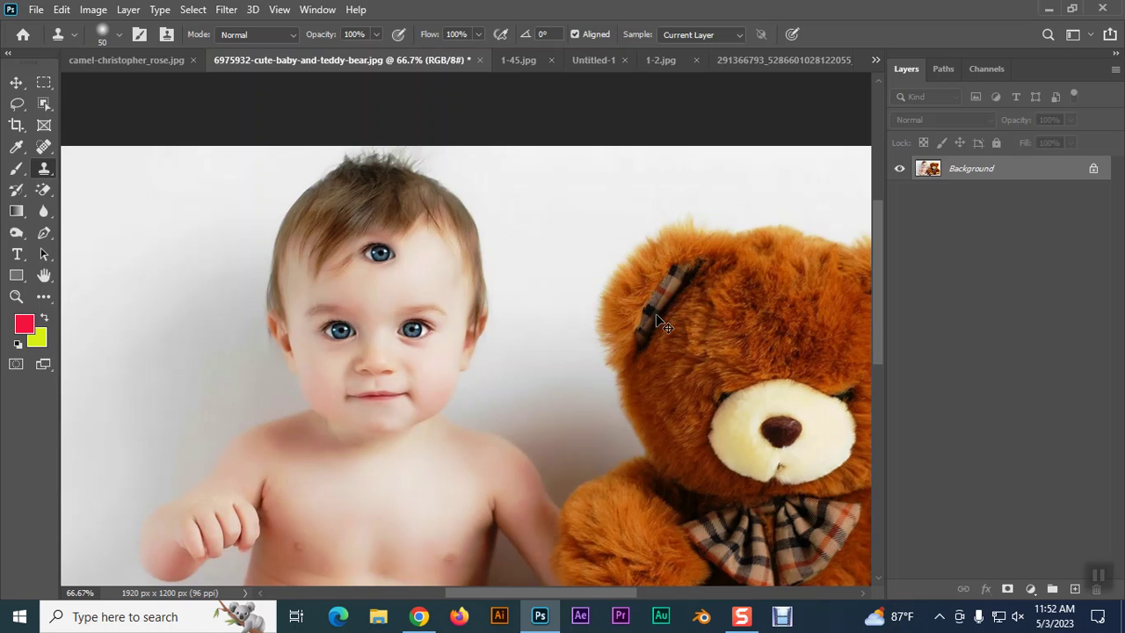
key("ctrl+z")
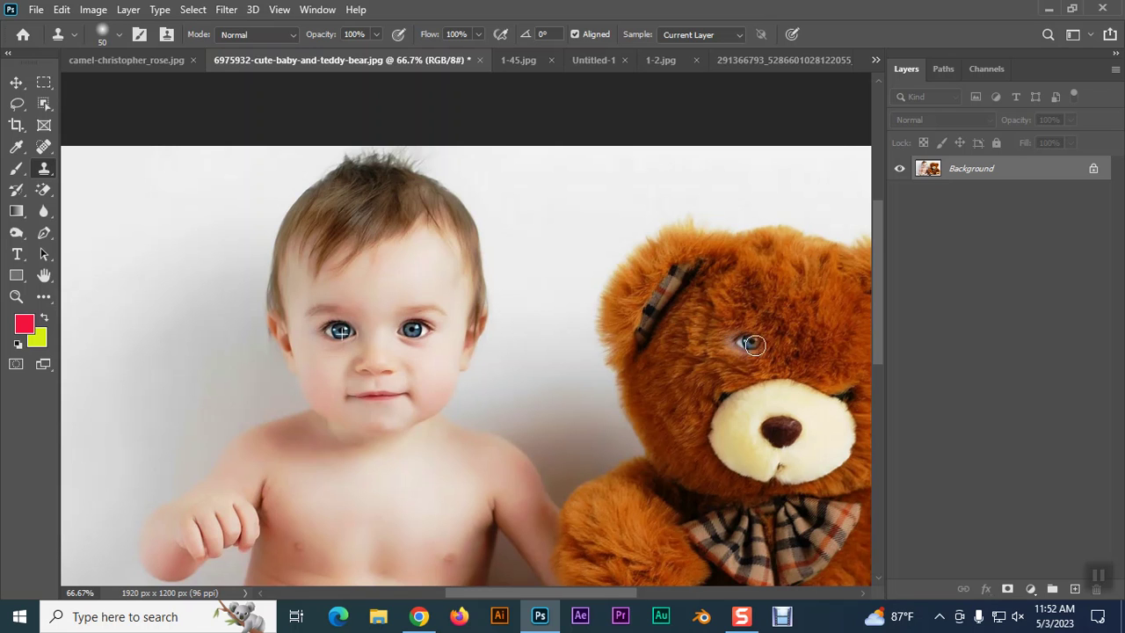
- Undo a trial clone of the baby's eye onto the teddy bear and bring up camel-christopher_rose.jpg
mouse_move(744, 339)
left_mouse_down()
mouse_move(733, 261)
mouse_move(721, 258)
mouse_move(716, 314)
mouse_move(758, 439)
mouse_move(796, 432)
mouse_move(786, 400)
mouse_move(819, 406)
left_mouse_up()
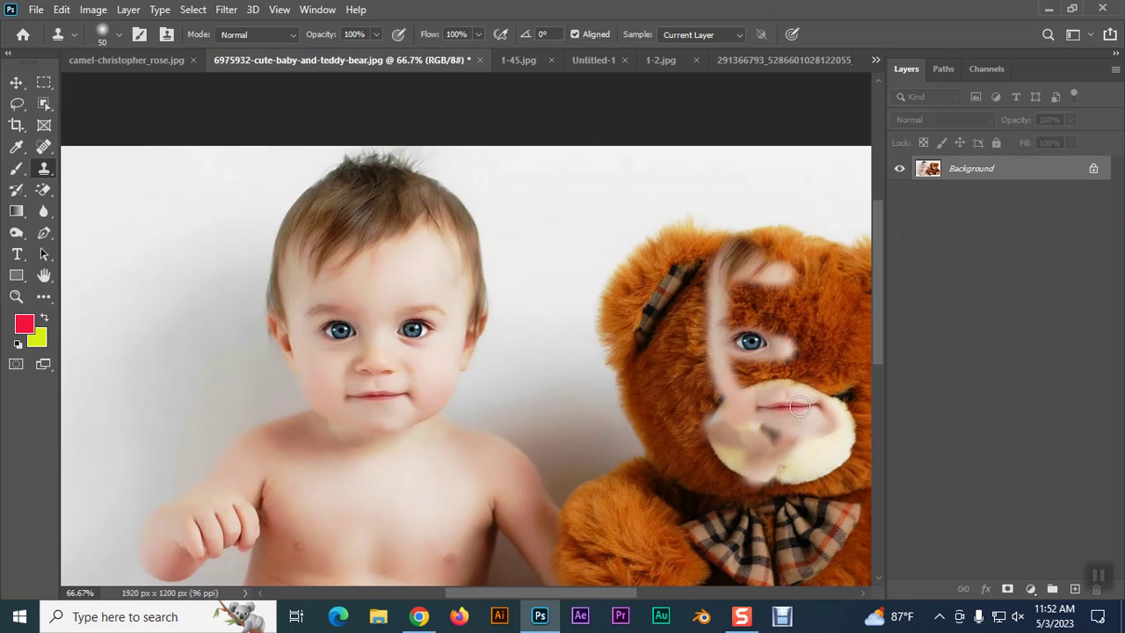
key("ctrl+z")
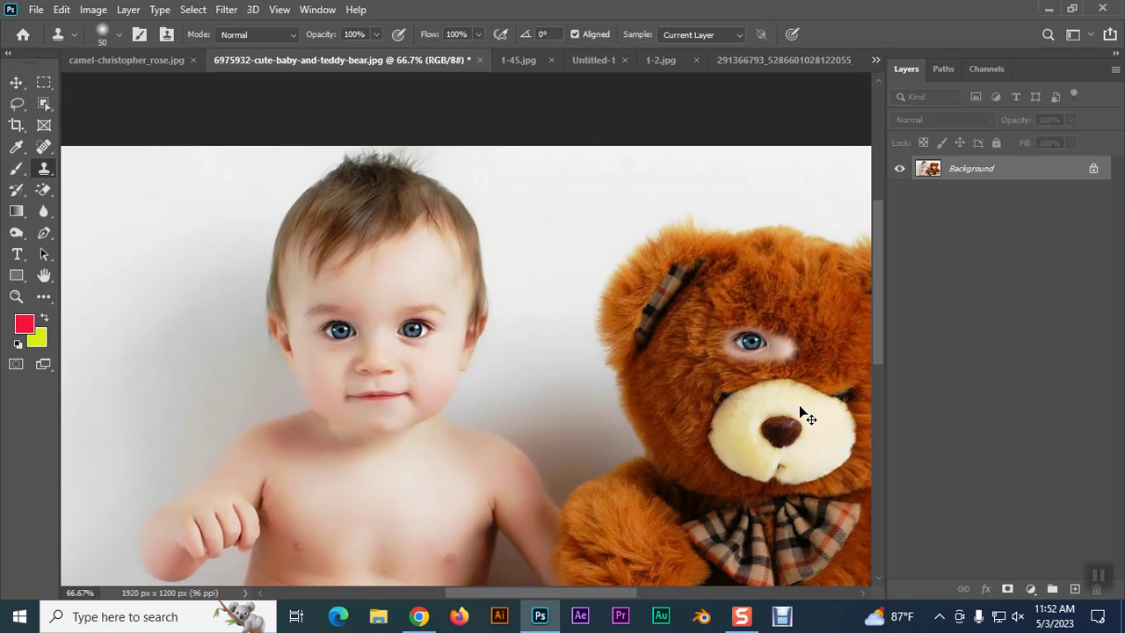
key("ctrl+z")
left_click(152, 63)
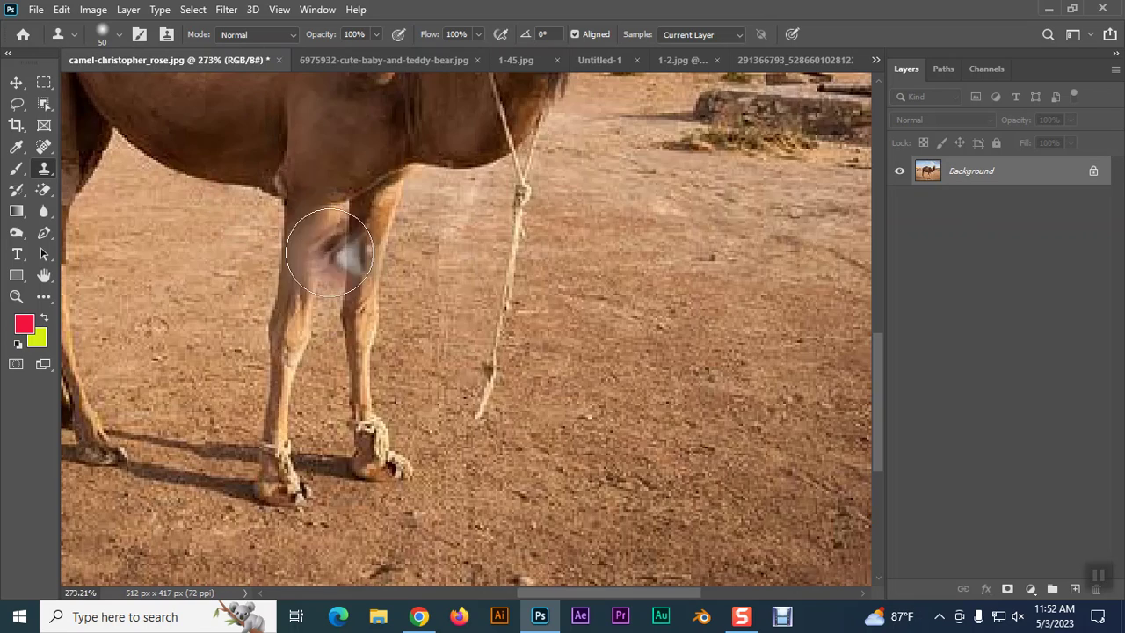
- Test cross-document cloning by dabbing camel texture into the camel photo's sky, then undo it
scroll(536, 218, "down", 3)
scroll(548, 202, "up", 3)
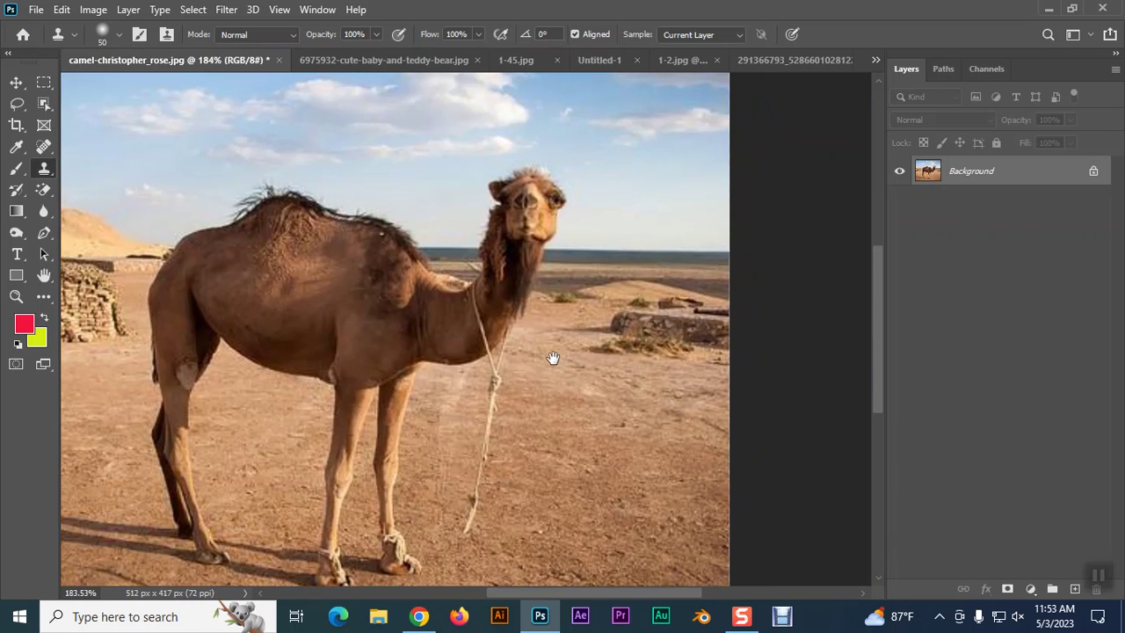
left_click(414, 61)
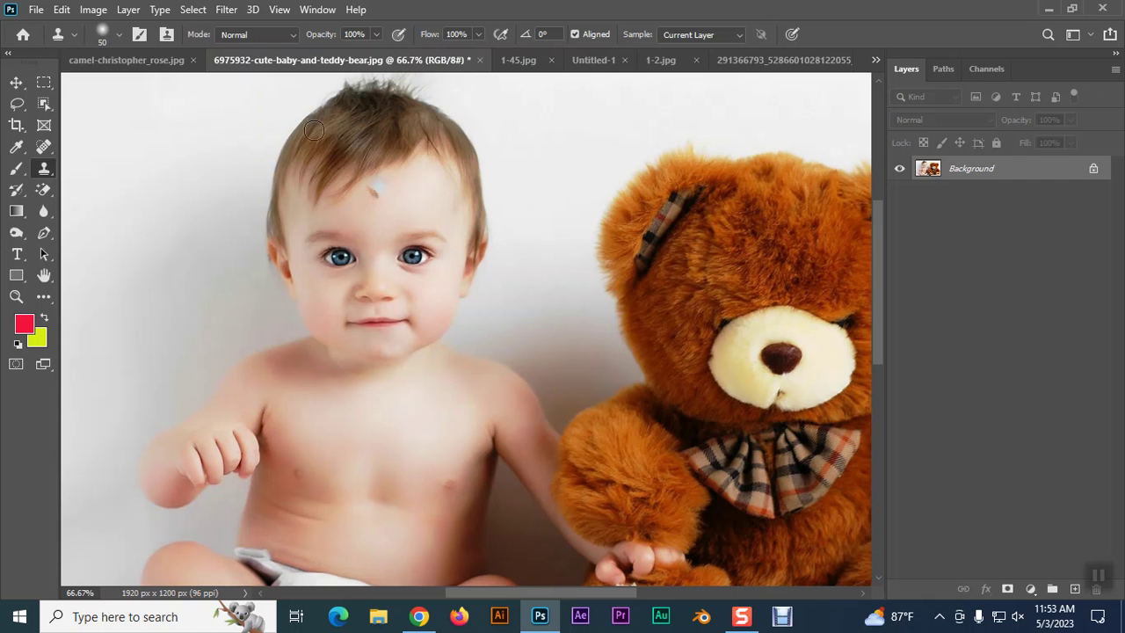
left_click(120, 35)
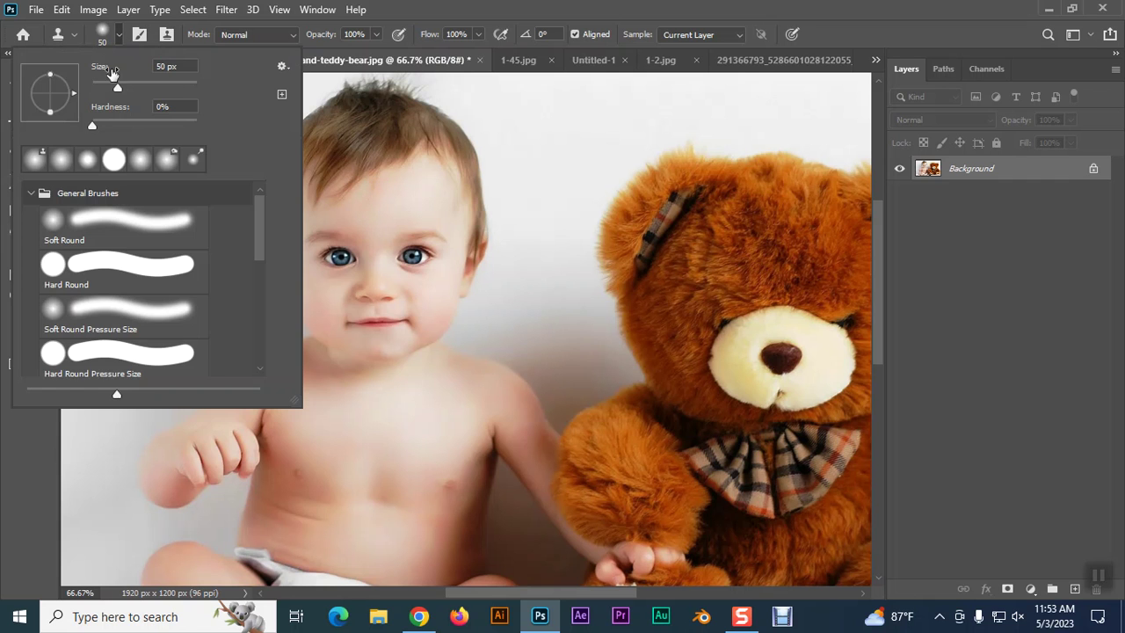
left_click(120, 37)
left_click(115, 60)
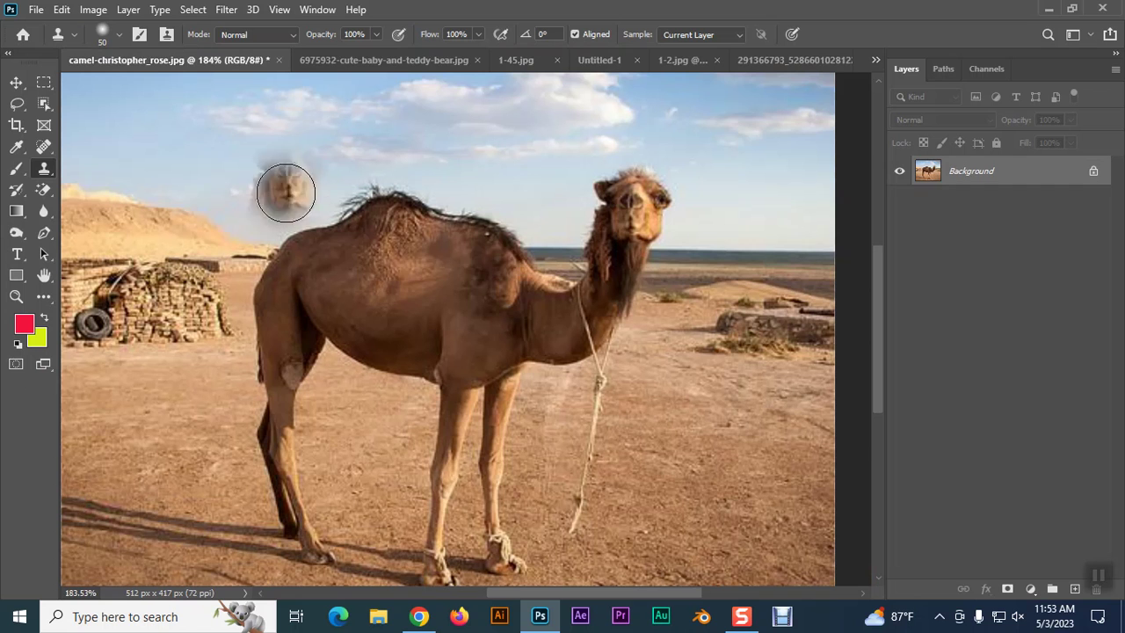
left_click(503, 174)
left_click(357, 56)
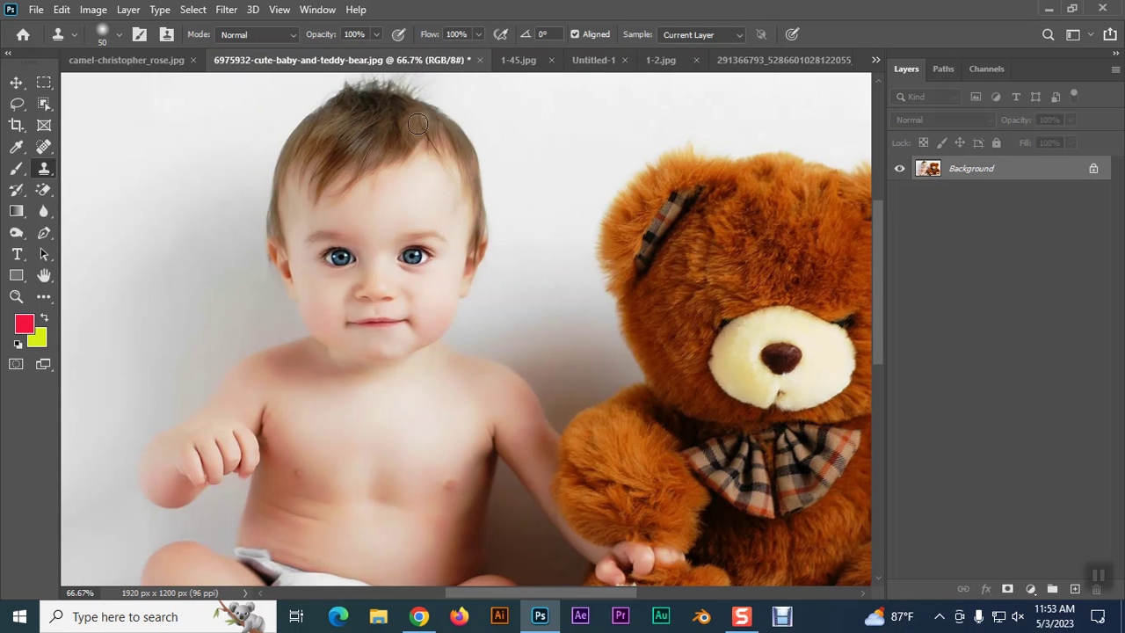
left_click(149, 61)
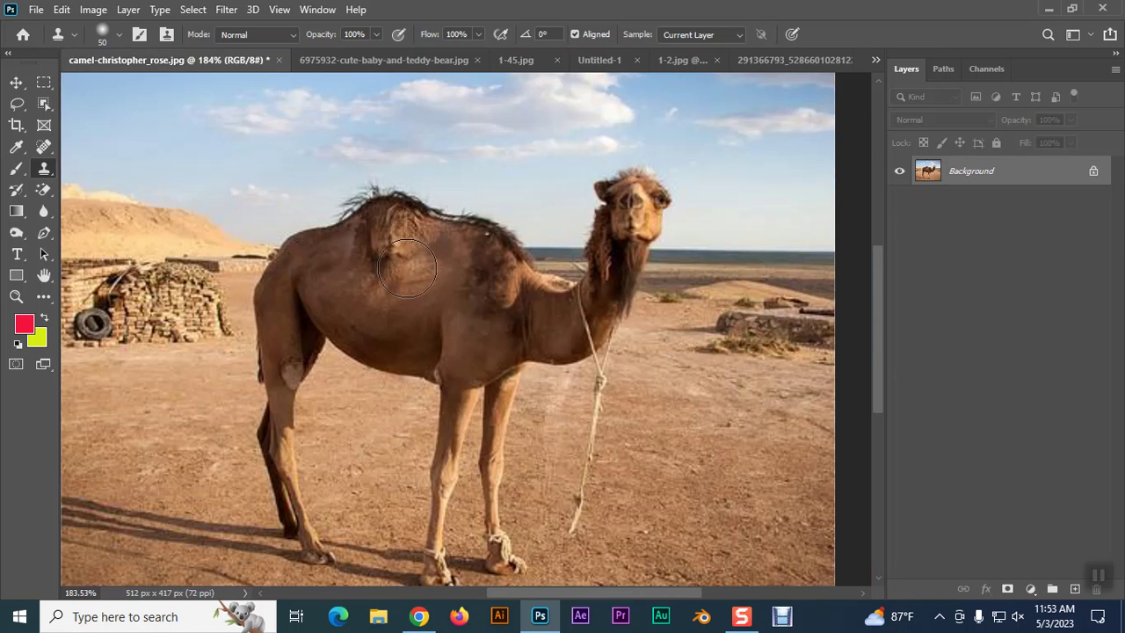
left_click_drag(510, 151, 522, 156)
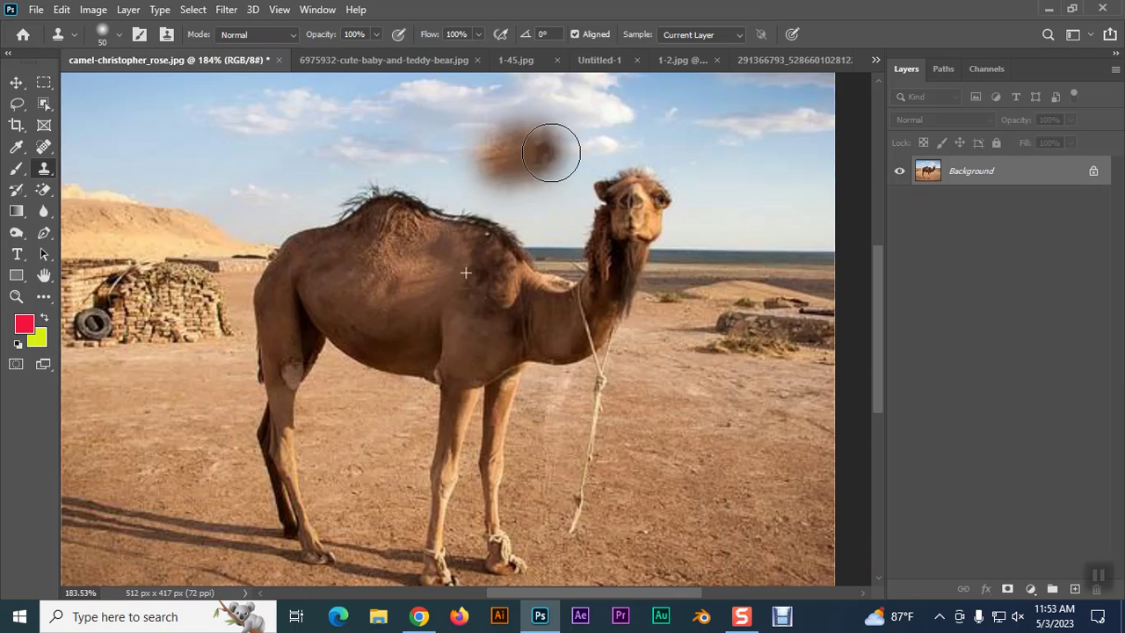
key("ctrl+z")
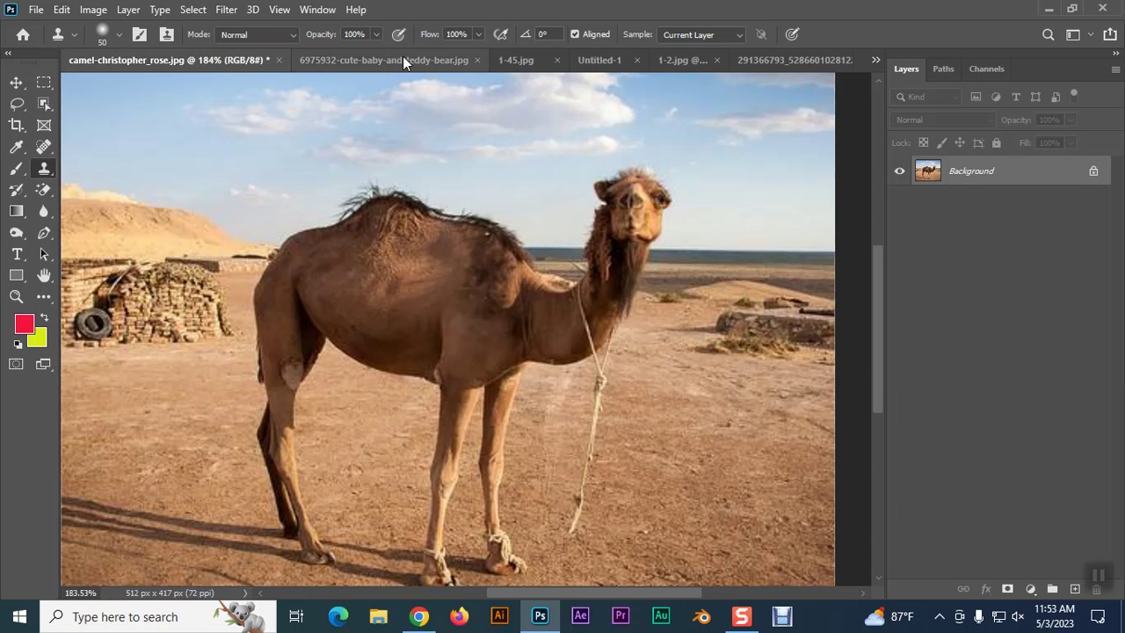
- Trial-clone the baby's eye and a smear onto the camel, undo both, and clean the baby's left-eye smear
left_click(403, 58)
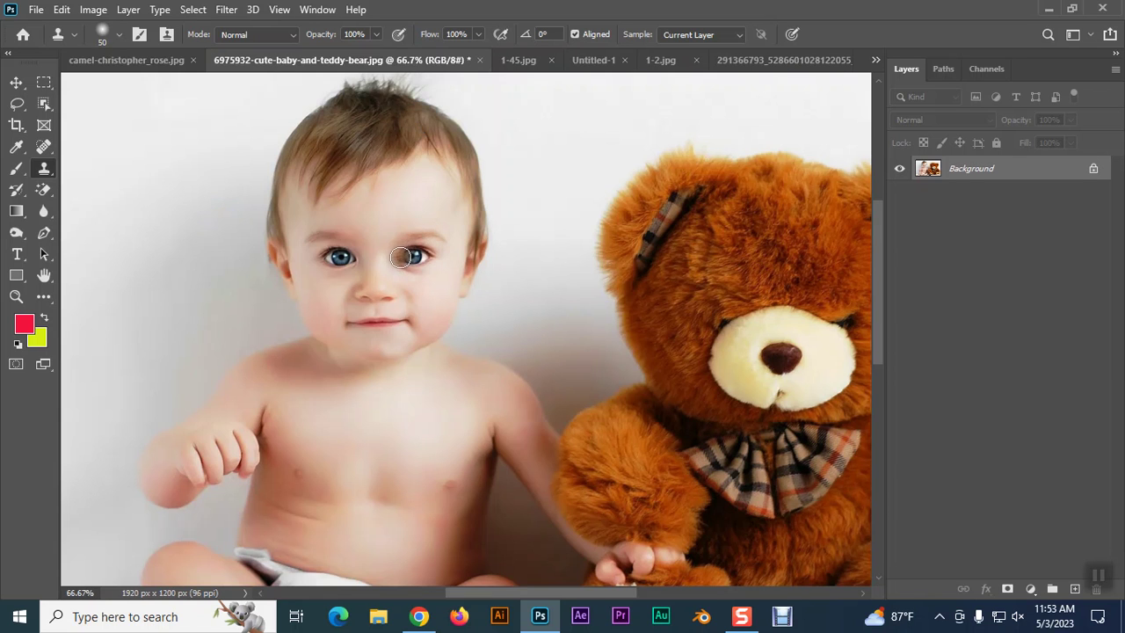
left_click(126, 60)
mouse_move(369, 263)
left_mouse_down()
mouse_move(426, 255)
mouse_move(415, 251)
mouse_move(432, 276)
mouse_move(395, 289)
mouse_move(409, 254)
left_mouse_up()
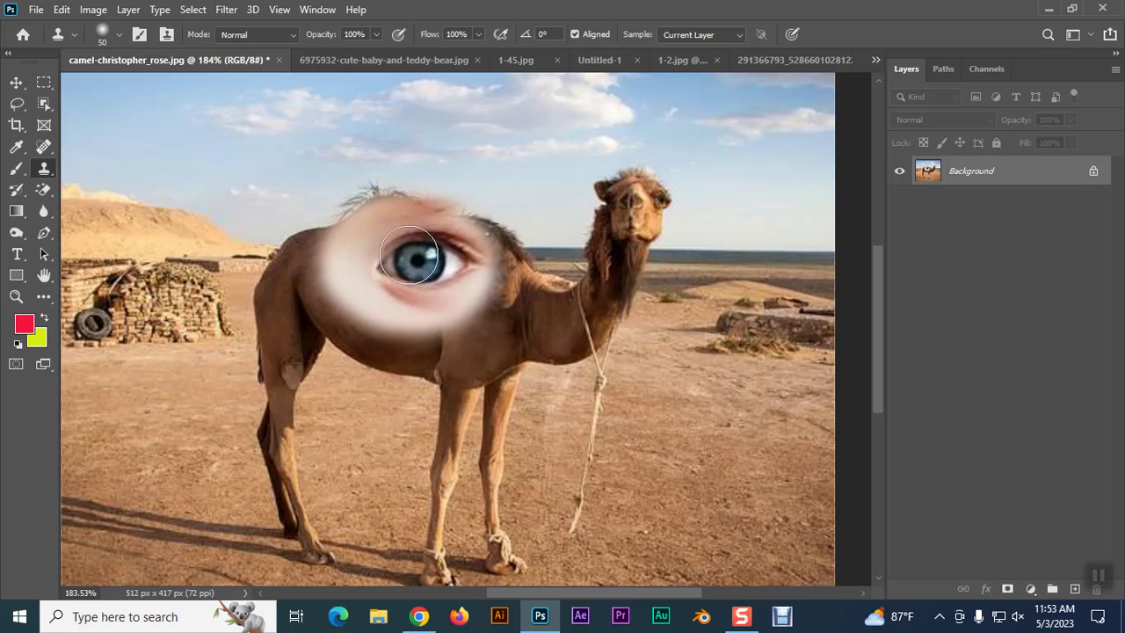
key("ctrl+z")
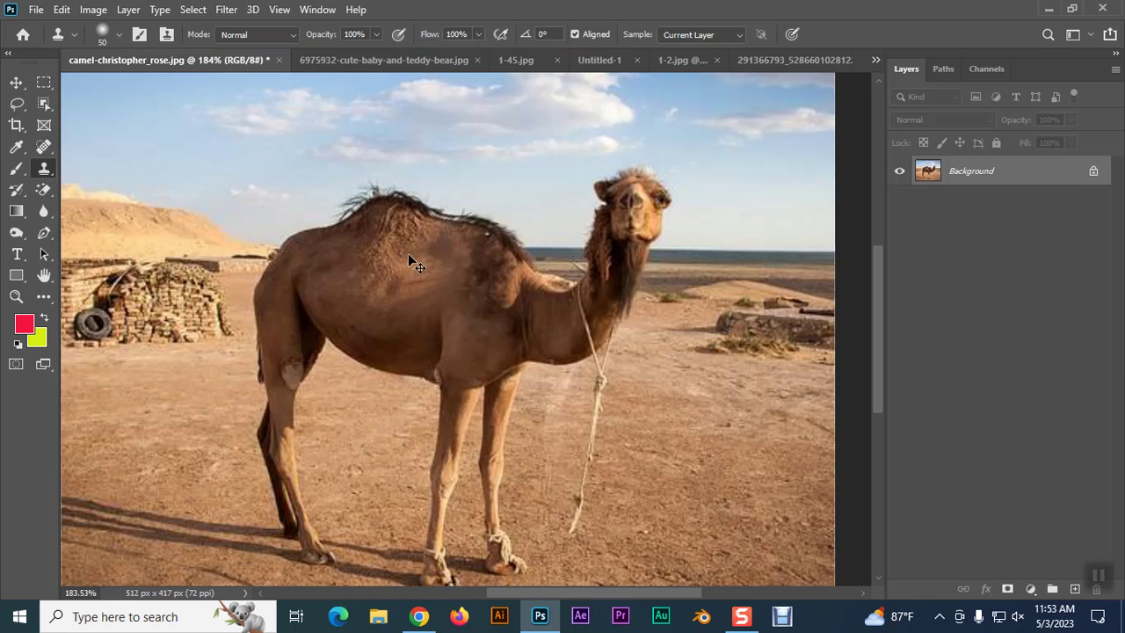
mouse_move(620, 281)
left_mouse_down()
mouse_move(621, 233)
mouse_move(583, 222)
left_mouse_up()
key("ctrl+z")
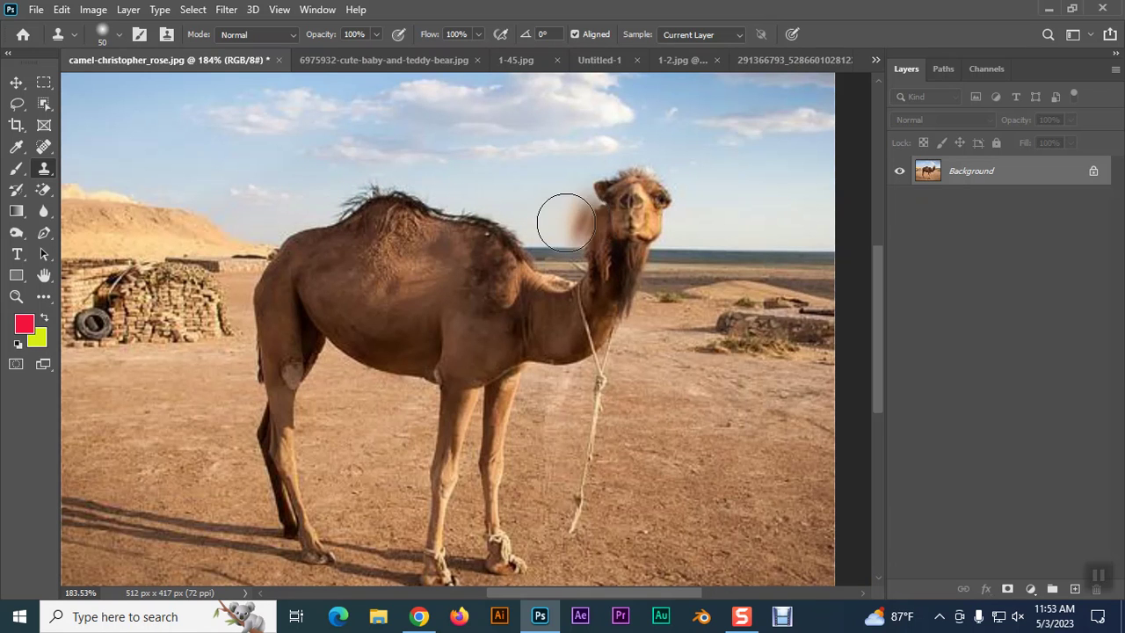
left_click(359, 60)
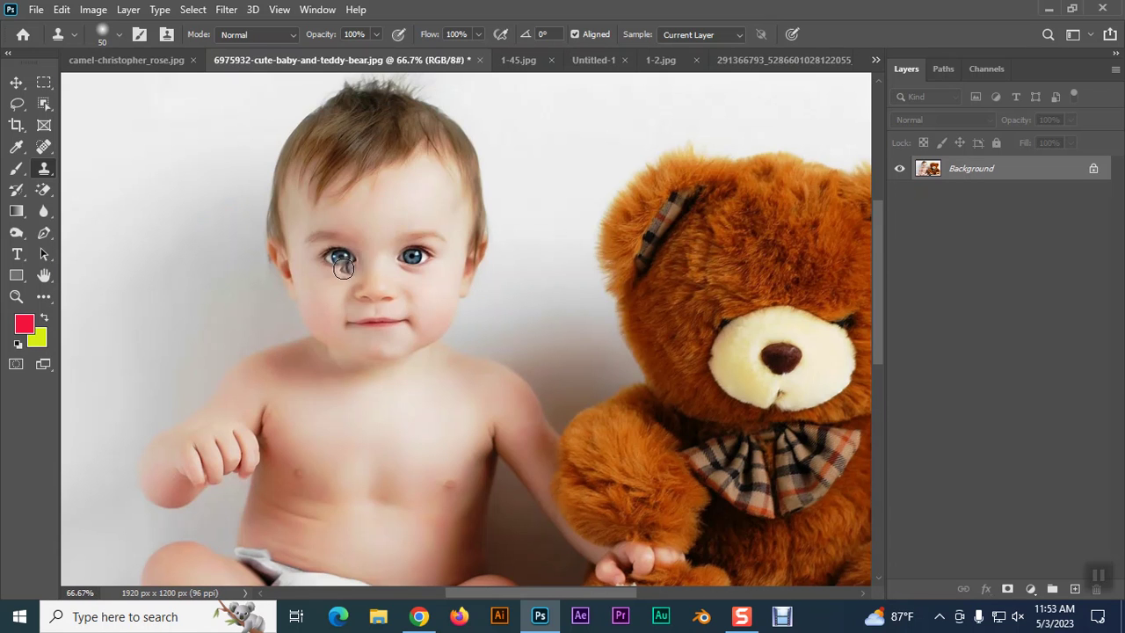
left_click_drag(343, 266, 329, 258)
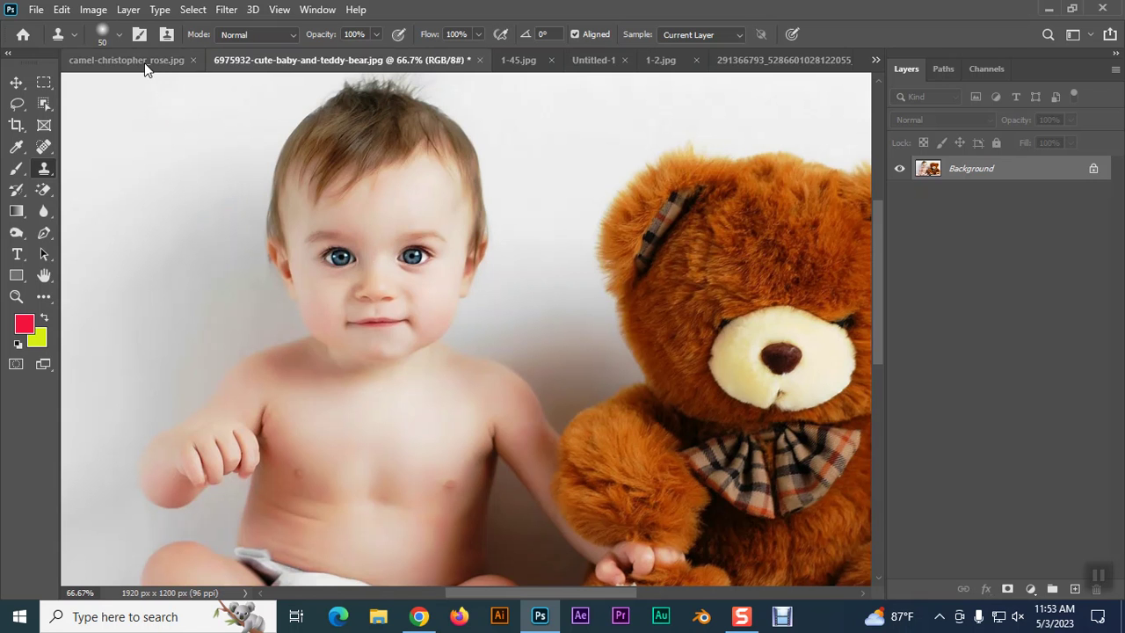
left_click(144, 60)
mouse_move(359, 243)
left_mouse_down()
mouse_move(457, 249)
mouse_move(334, 264)
mouse_move(573, 234)
mouse_move(520, 249)
mouse_move(659, 176)
mouse_move(477, 176)
mouse_move(633, 198)
mouse_move(624, 169)
mouse_move(290, 264)
mouse_move(665, 238)
mouse_move(364, 293)
left_mouse_up()
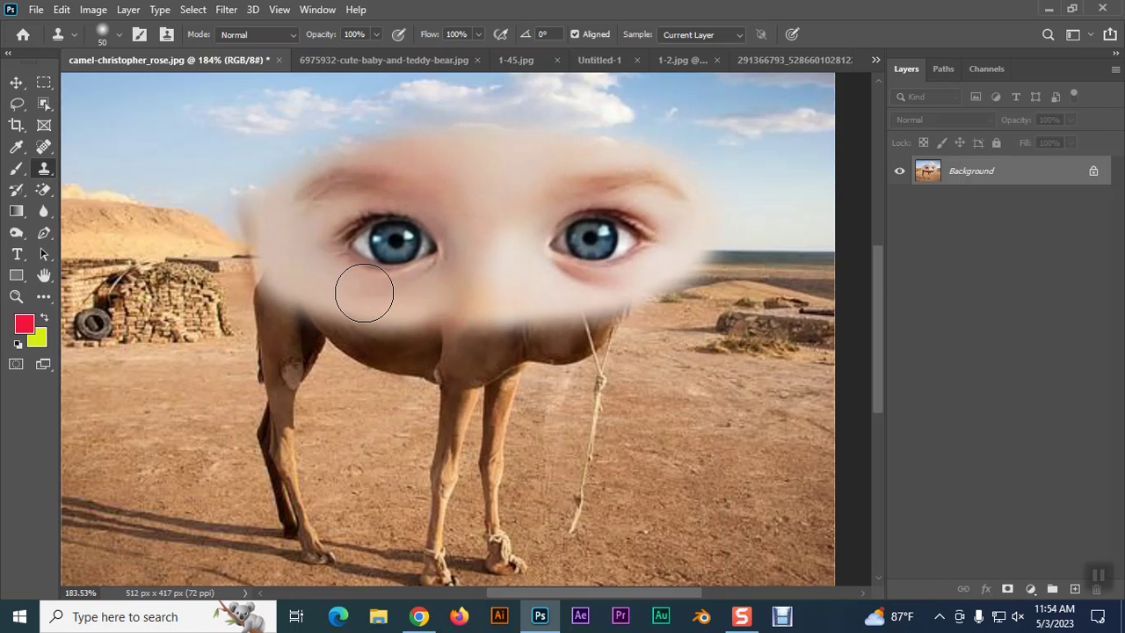
key("F12")
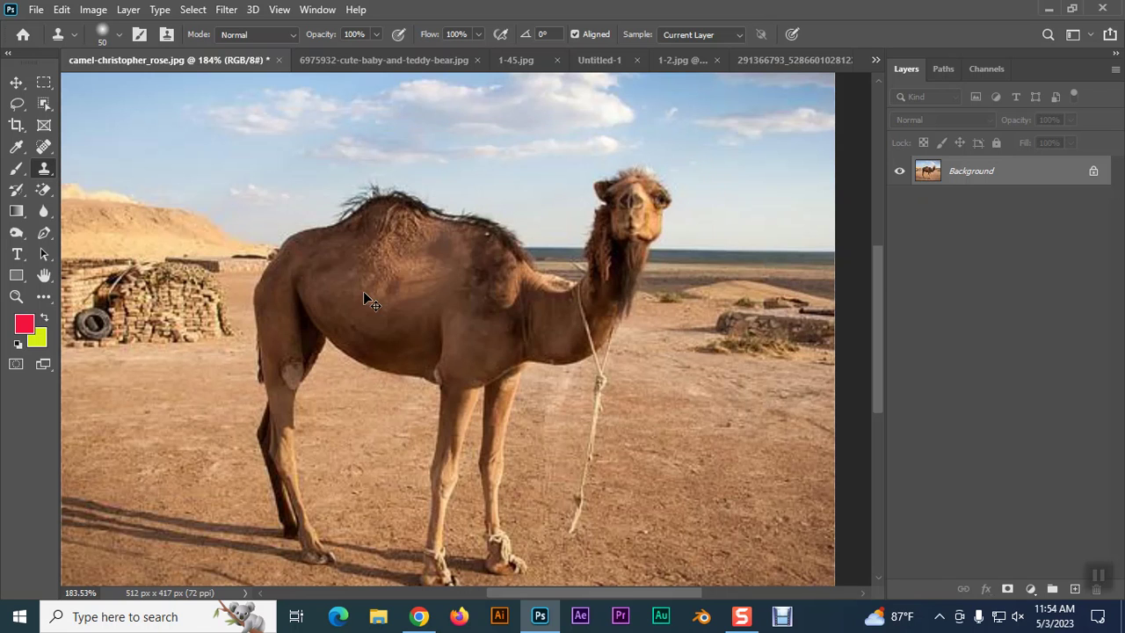
left_click(329, 59)
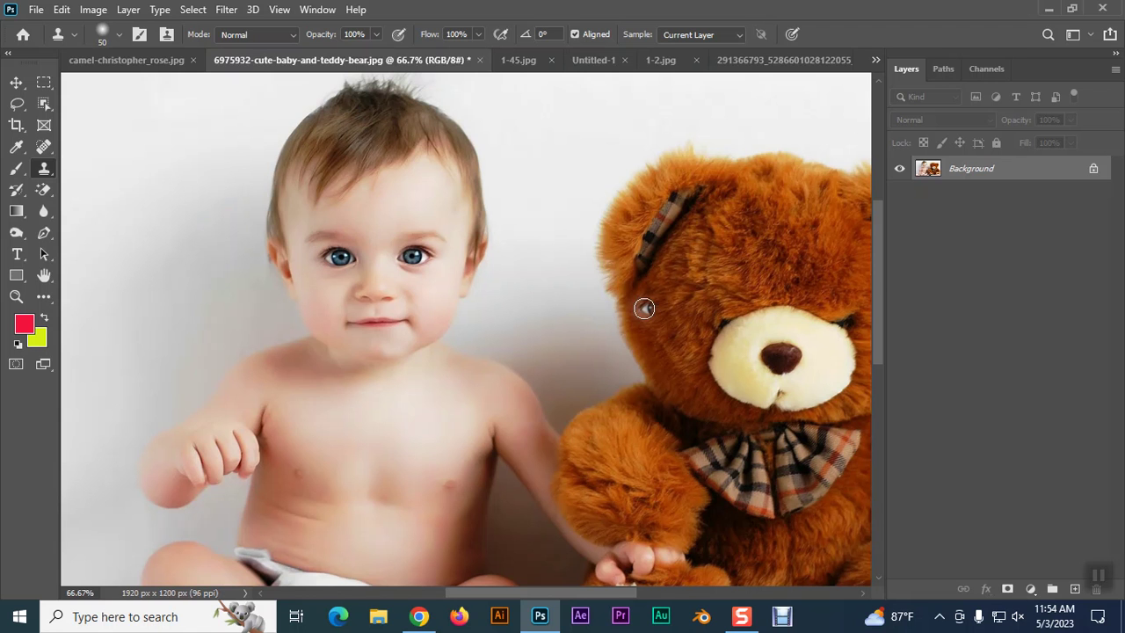
- Test clone patches on the baby's arm and the background wall, then undo them
key("ctrl+plus")
scroll(645, 308, "down", 1)
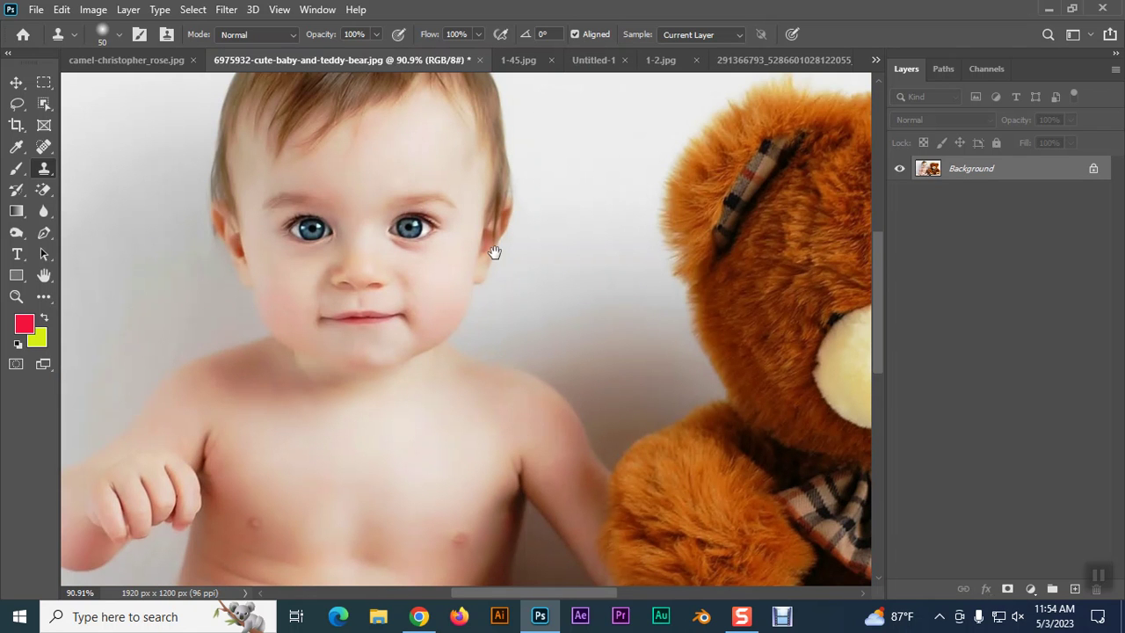
left_click_drag(495, 253, 359, 165)
left_click_drag(439, 362, 452, 405)
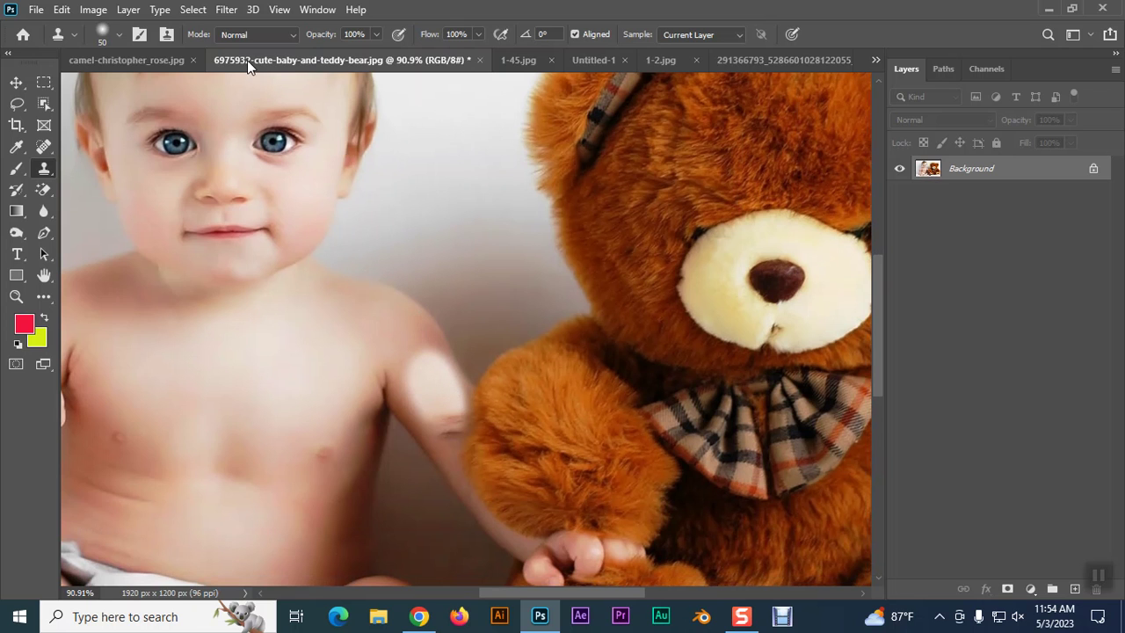
left_click(434, 229)
key("ctrl+z")
key("ctrl+z")
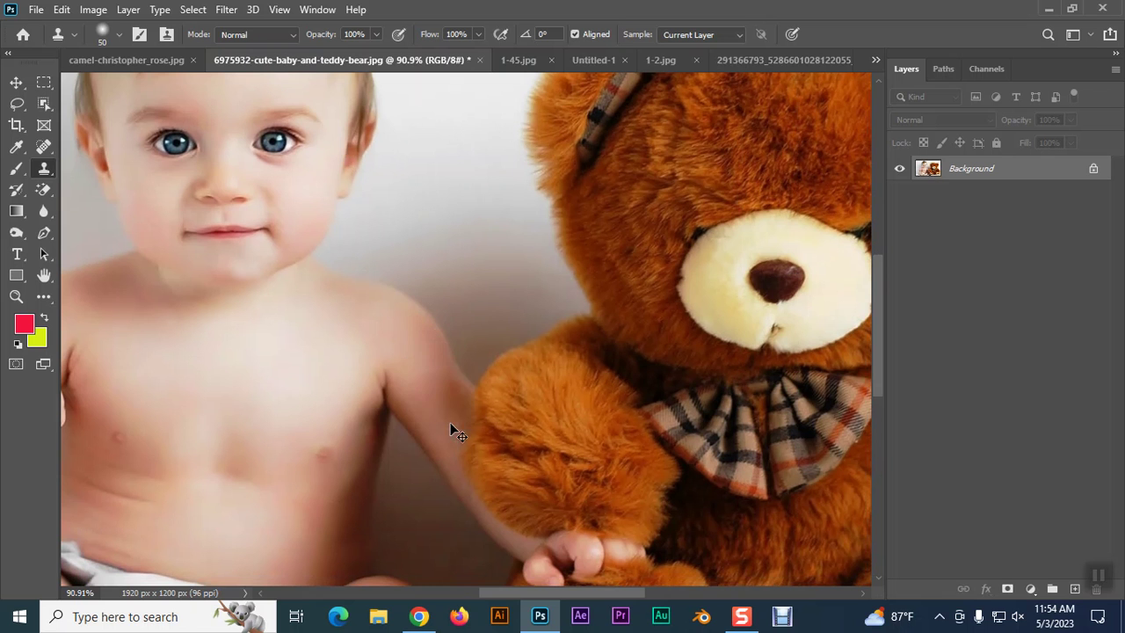
key("ctrl+1")
- Pan the view to centre the baby's face
left_click_drag(436, 358, 610, 537)
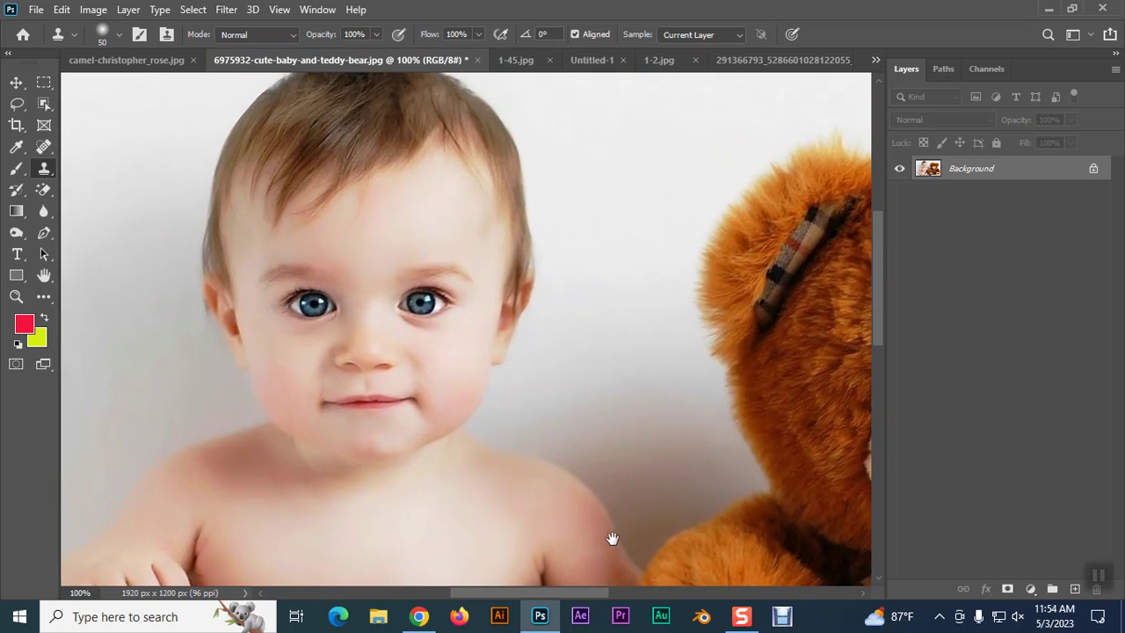
scroll(603, 387, "up", 3)
scroll(580, 364, "down", 1)
left_click_drag(571, 353, 651, 385)
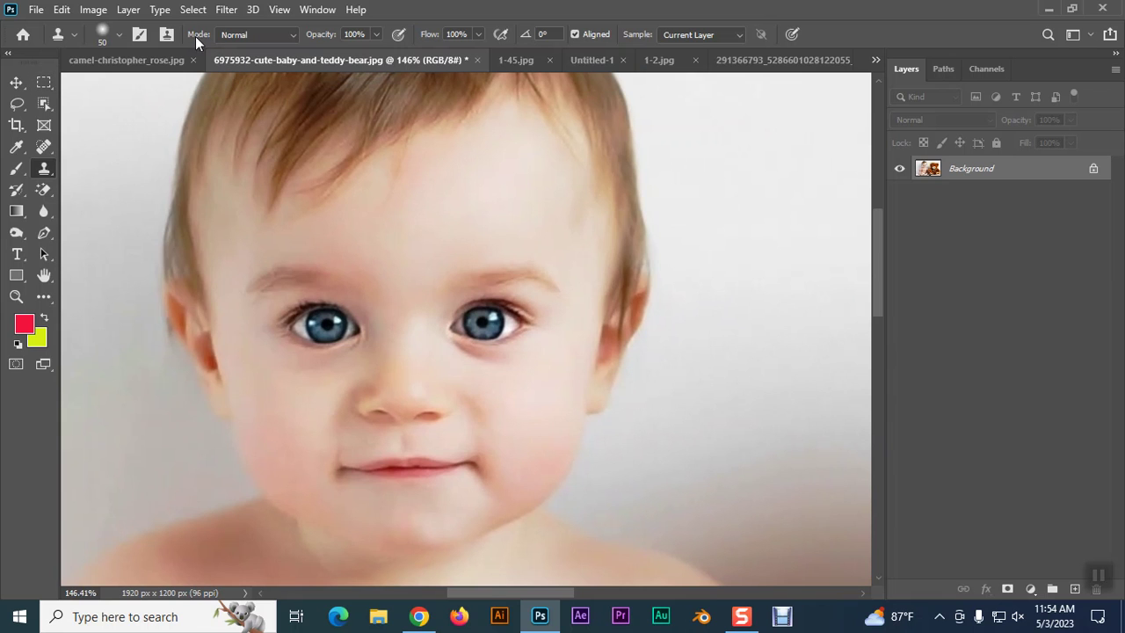
- Switch cloning to Multiply mode and trial-clone the left eye onto the forehead, undoing it
left_click(287, 34)
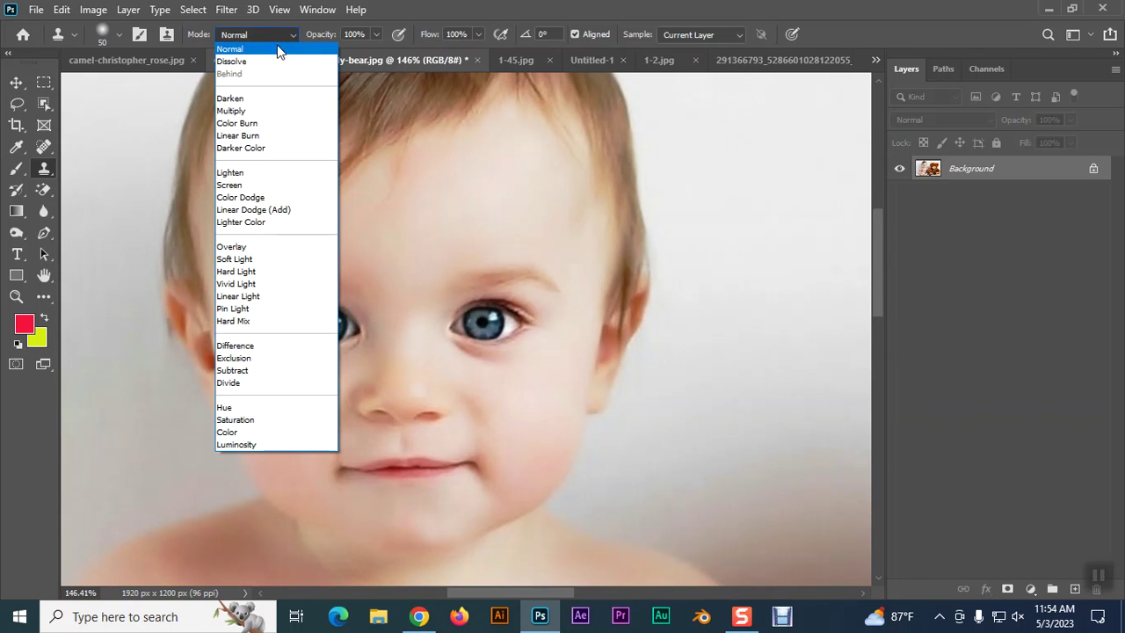
left_click(231, 110)
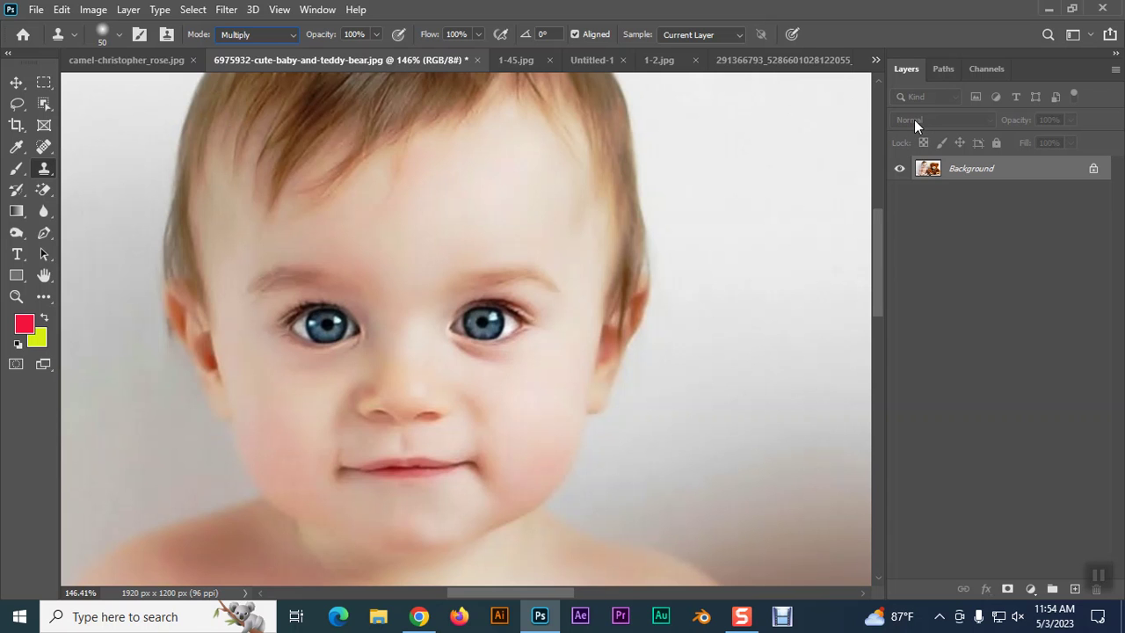
left_click(285, 327, "alt")
mouse_move(302, 254)
left_mouse_down()
mouse_move(307, 231)
mouse_move(352, 238)
left_mouse_up()
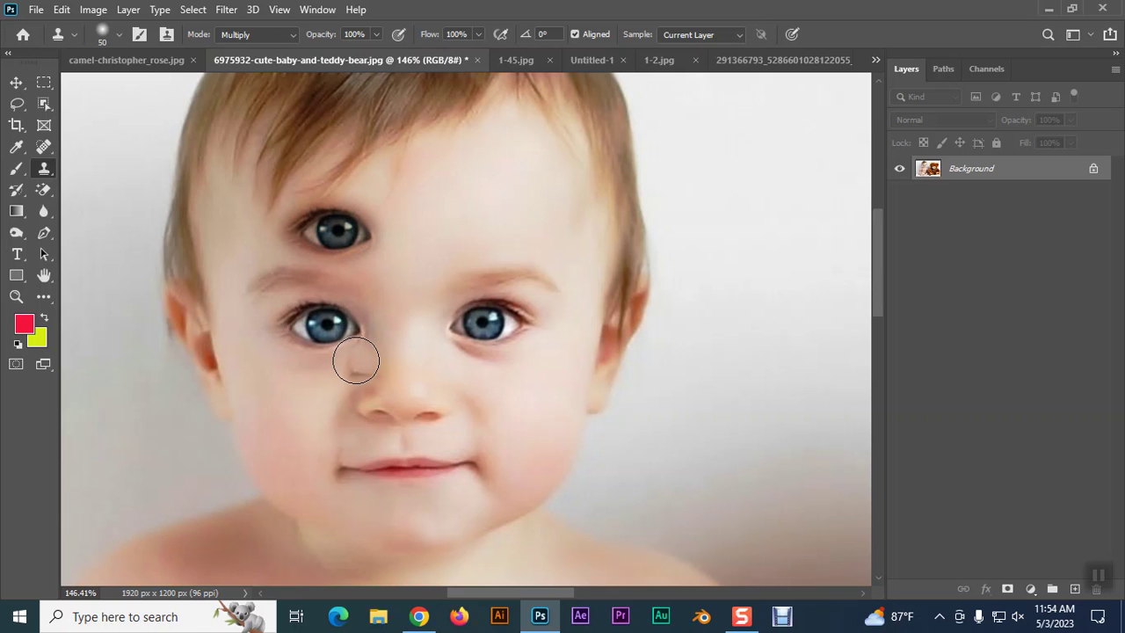
key("ctrl+z")
left_click_drag(356, 359, 293, 330)
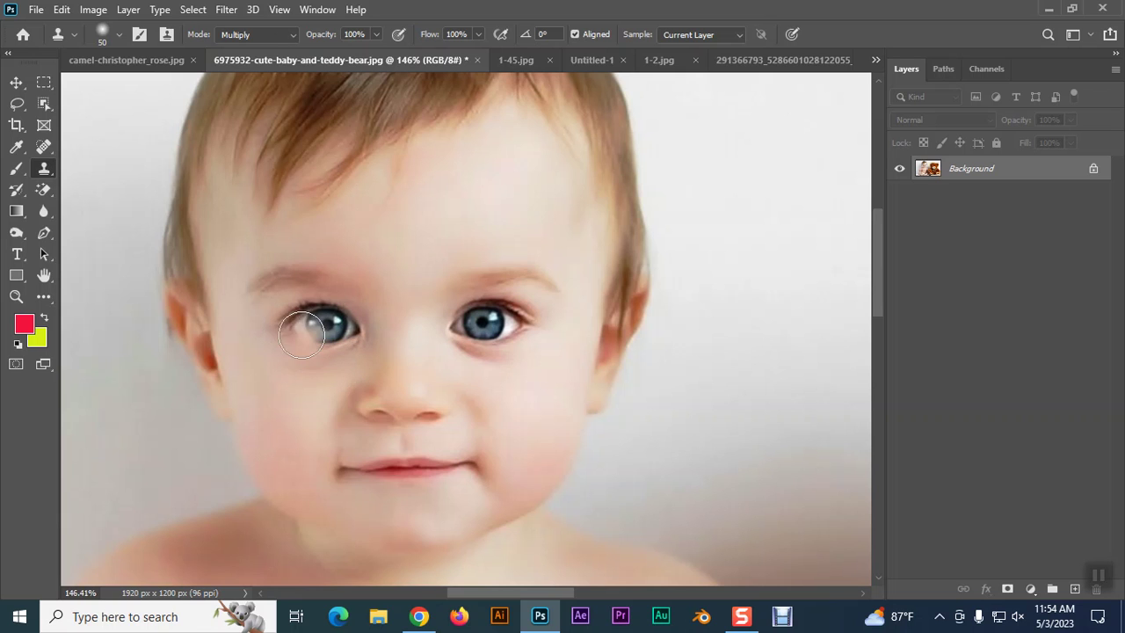
key("ctrl+z")
- Clone eye copies onto the forehead and skin over the lower-right eye, undoing each attempt
left_click_drag(278, 240, 330, 235)
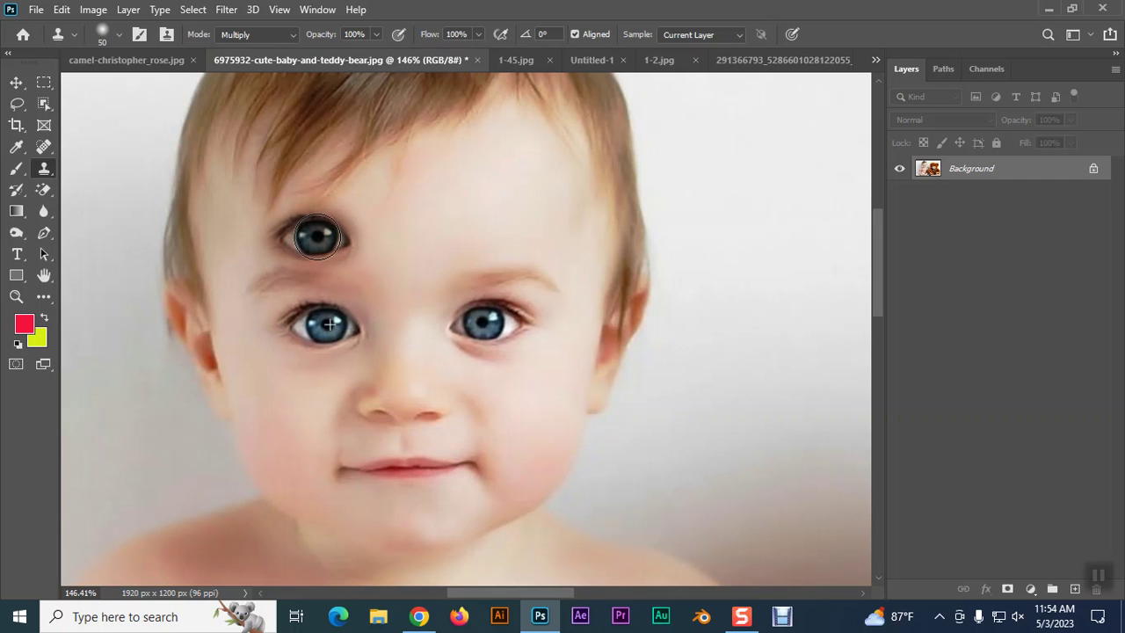
mouse_move(448, 248)
left_mouse_down()
mouse_move(465, 253)
mouse_move(460, 234)
mouse_move(472, 231)
mouse_move(511, 236)
mouse_move(455, 233)
mouse_move(465, 235)
left_mouse_up()
key("ctrl+z")
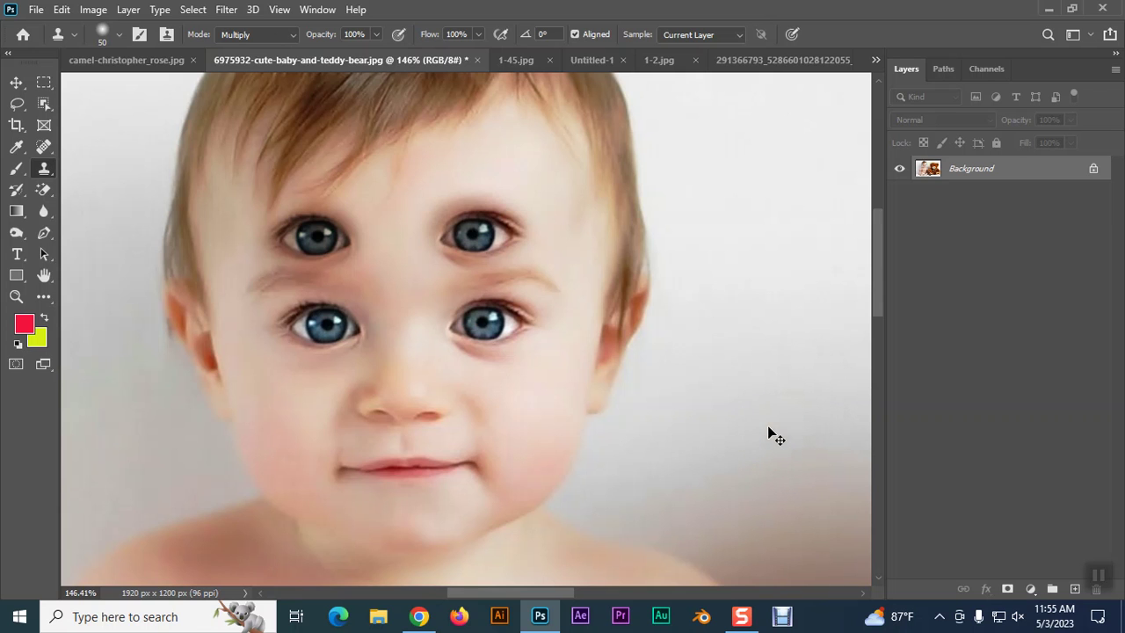
key("ctrl+z")
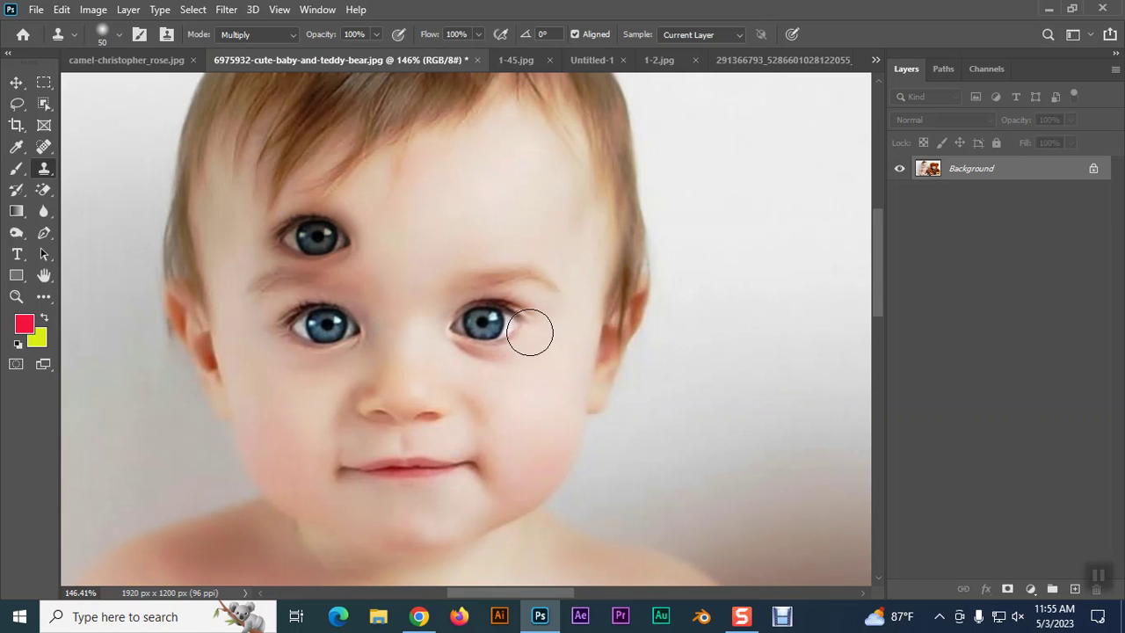
left_click(519, 325, "alt")
left_click_drag(518, 236, 468, 238)
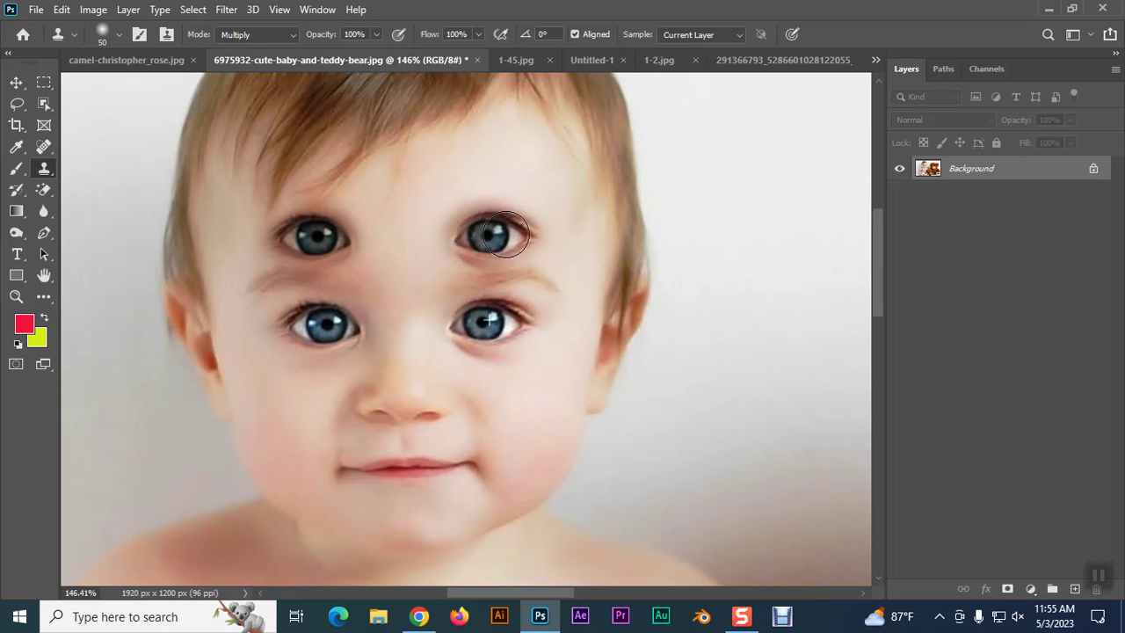
left_click_drag(588, 320, 510, 317)
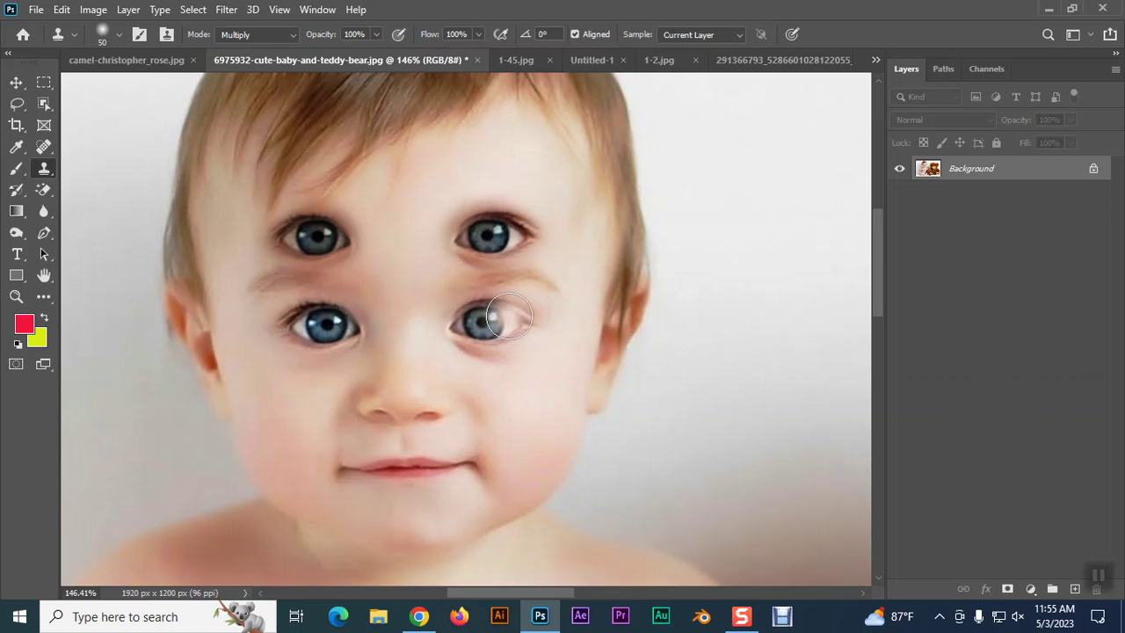
key("ctrl+z")
- Shrink the brush to 30 px, clone the right eye onto the forehead again, then undo the extra eyes
key("ctrl+z")
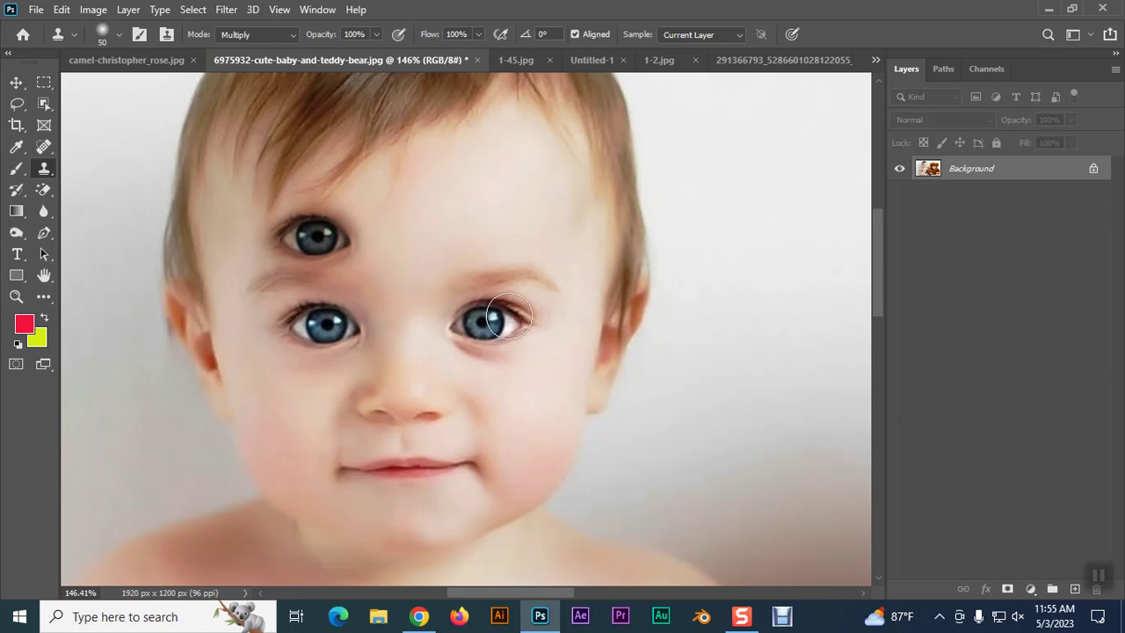
left_click(509, 316)
key("ctrl+z")
key("bracketleft")
key("bracketleft")
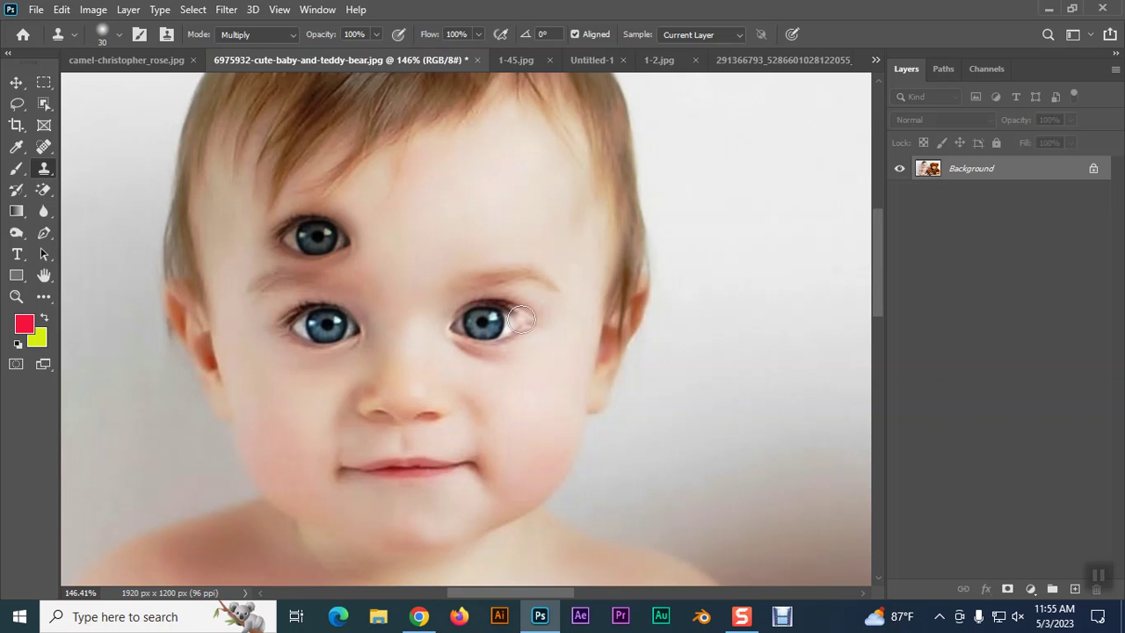
left_click_drag(525, 236, 457, 242)
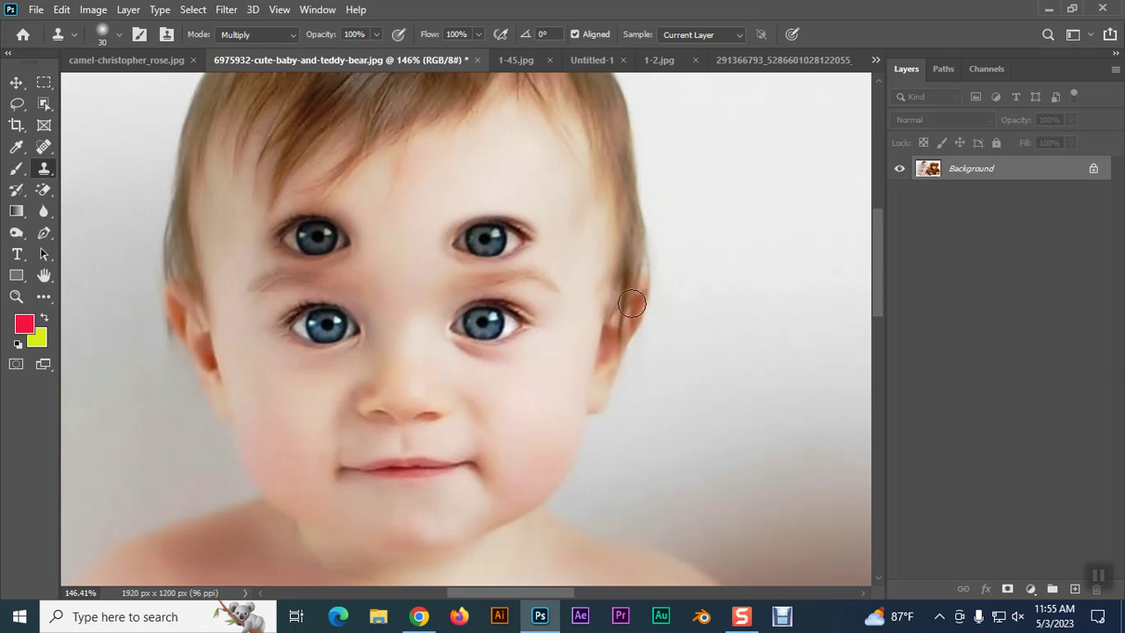
left_click(643, 318)
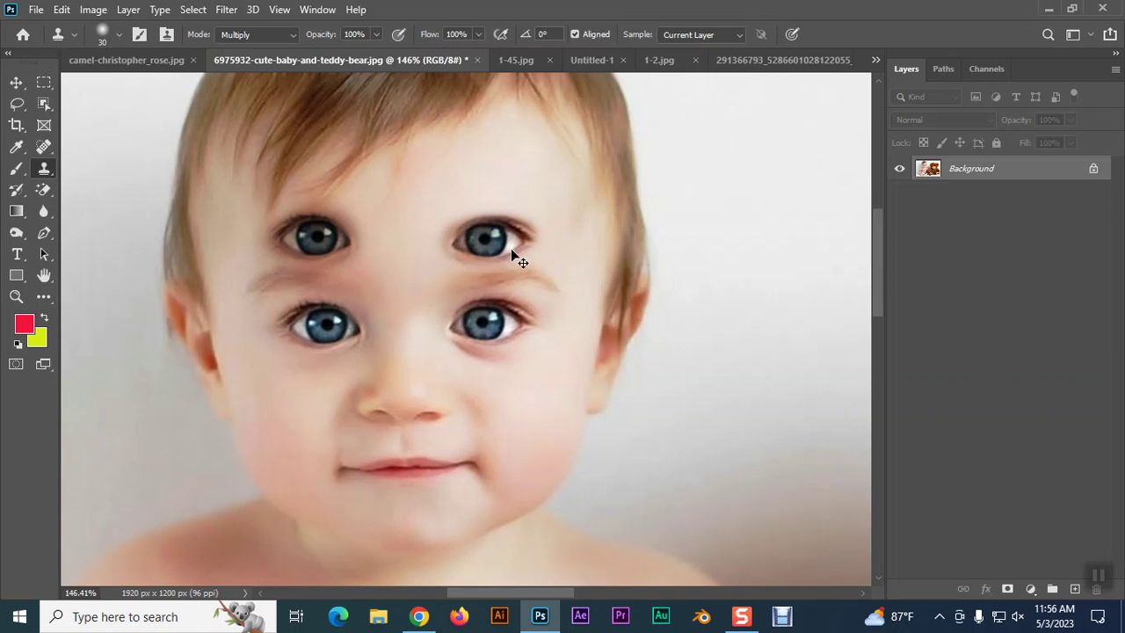
key("ctrl+z")
key("ctrl+z")
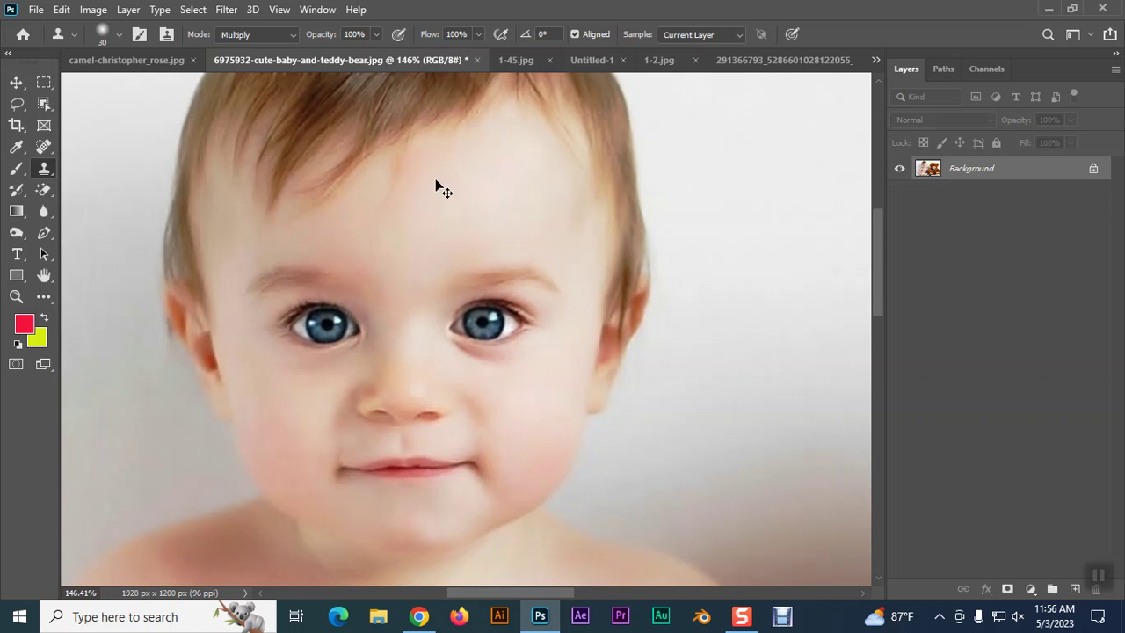
- Switch to Content-Aware-Before-1200px.jpg and compare Layer 1 and Layer 1 copy visibility
left_click(783, 59)
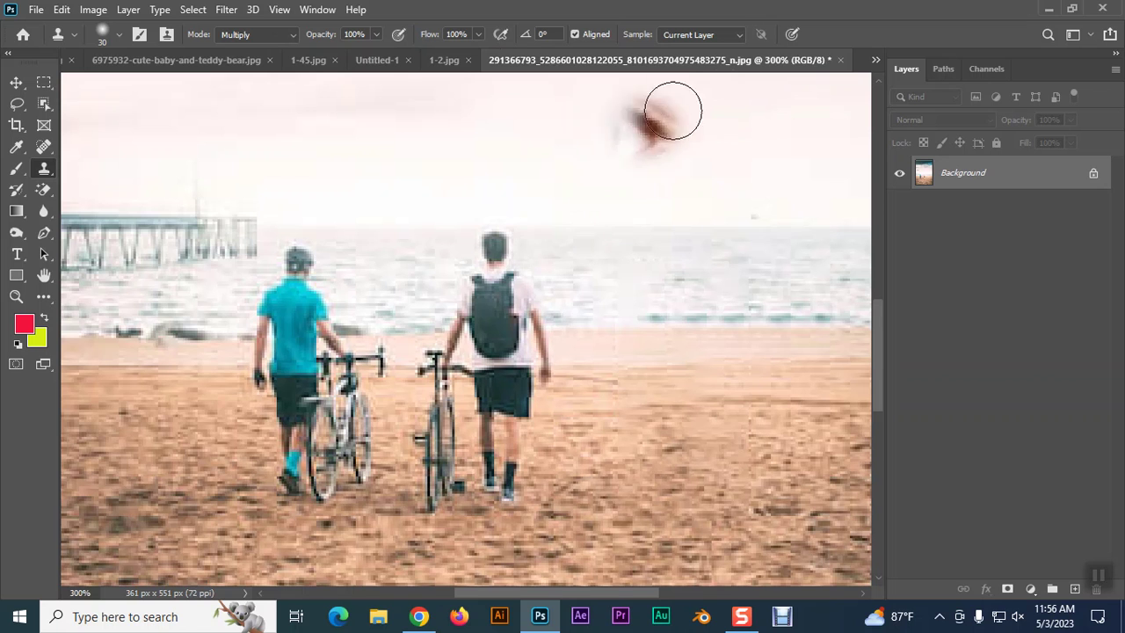
left_click(876, 60)
left_click(649, 193)
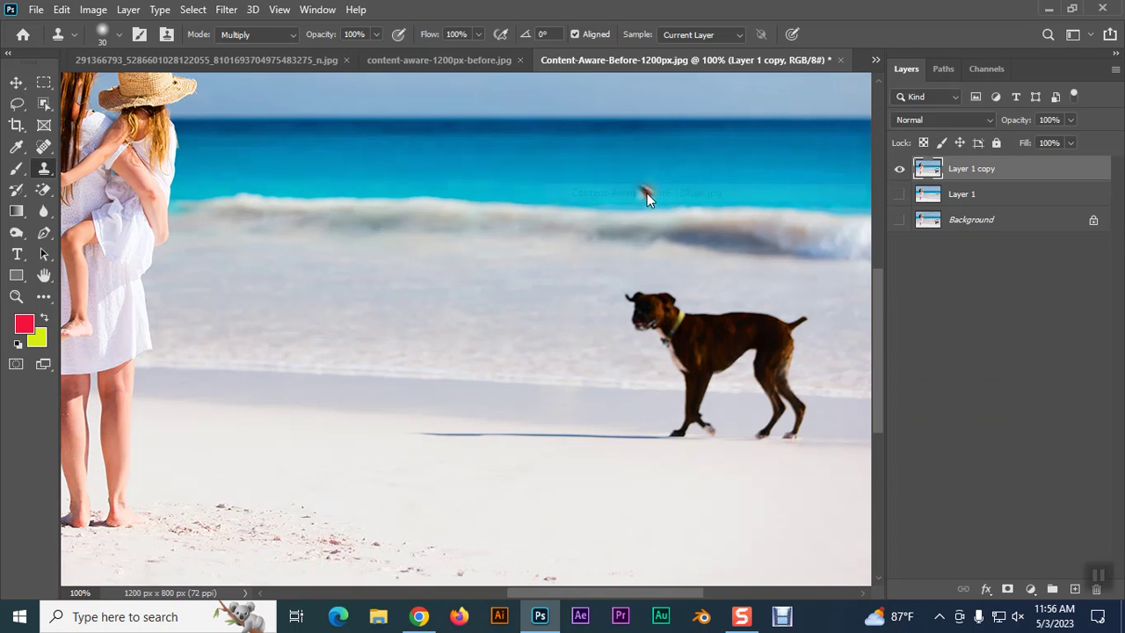
key("ctrl+minus")
left_click(900, 169)
left_click(899, 195)
left_click(899, 195)
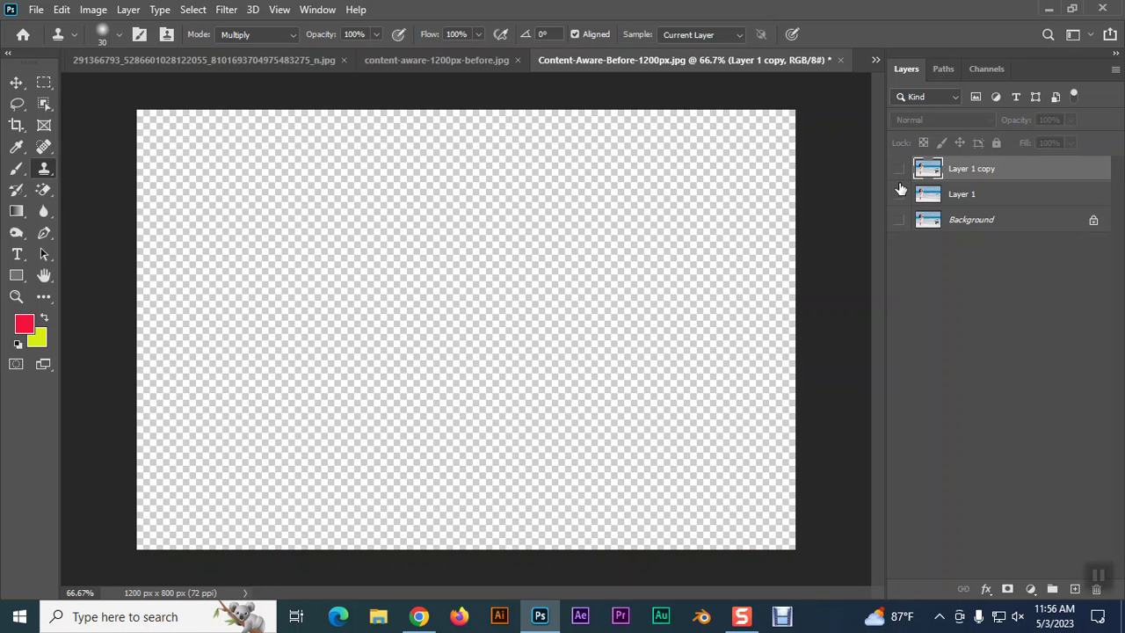
left_click(899, 170)
- Zoom in on the blue shoreline's left end and shrink the clone brush to 15 px
key("ctrl+plus")
key("ctrl+plus")
key("ctrl+plus")
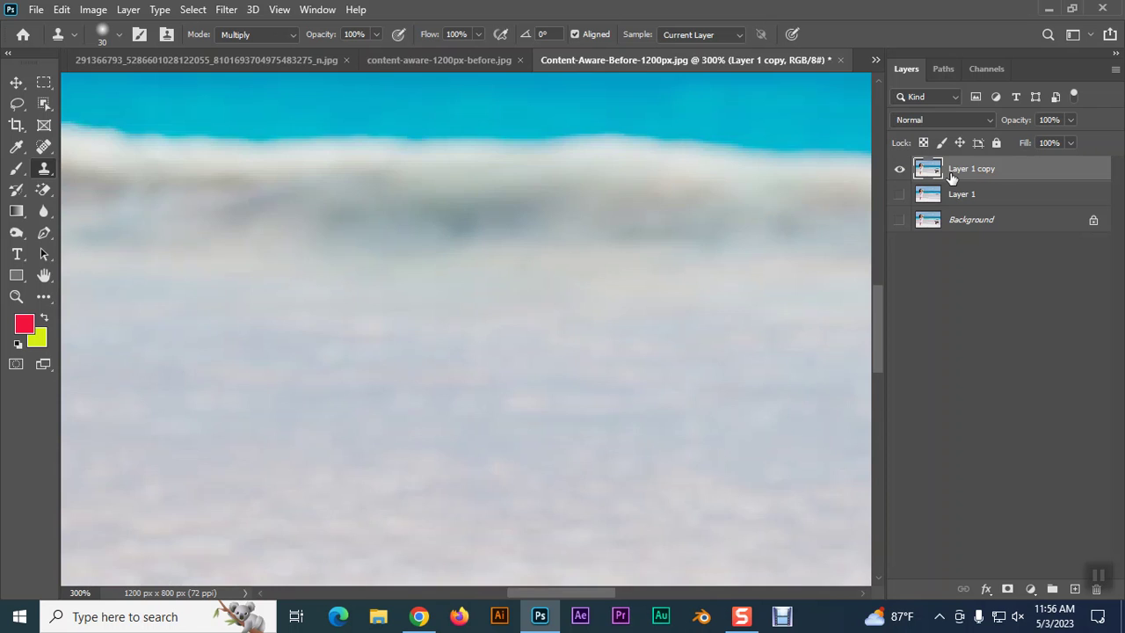
scroll(439, 133, "down", 3)
scroll(460, 226, "down", 3)
scroll(505, 281, "down", 3)
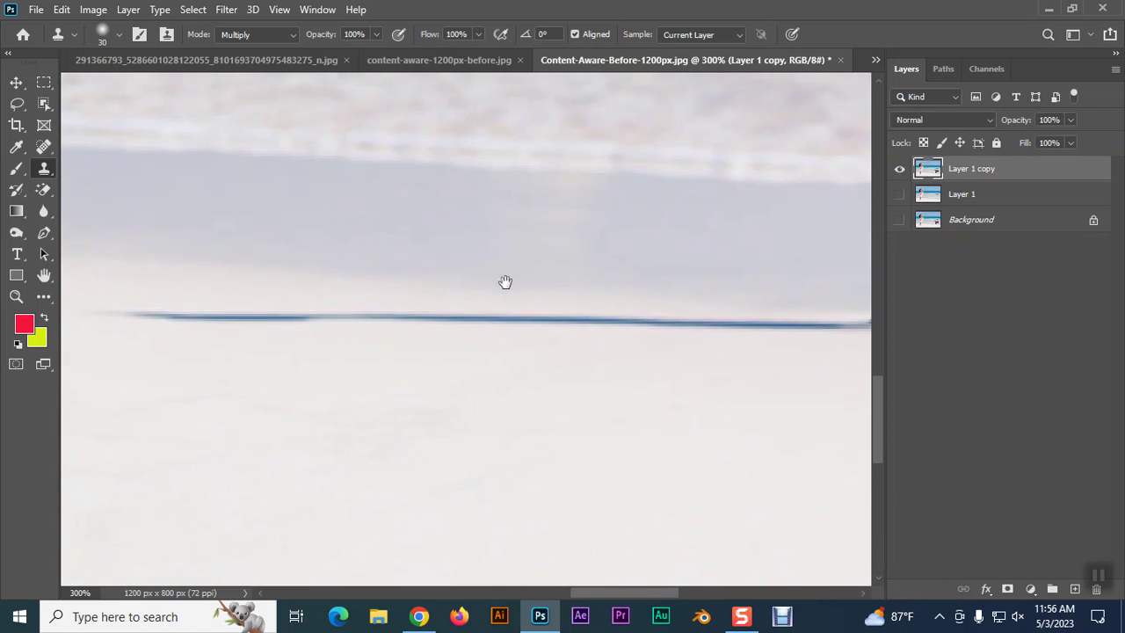
left_click_drag(168, 399, 287, 401)
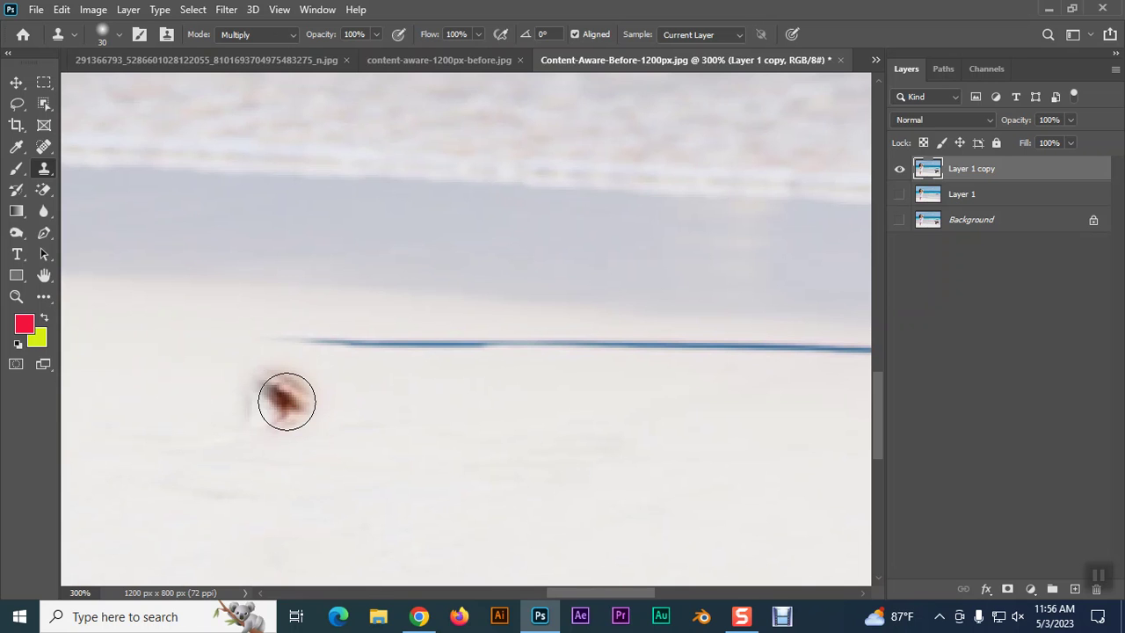
key("bracketleft")
key("bracketleft")
key("bracketleft")
key("ctrl+z")
- Set clone mode back to Normal, sample clean sand, and cover the blue line's left end
left_click(275, 34)
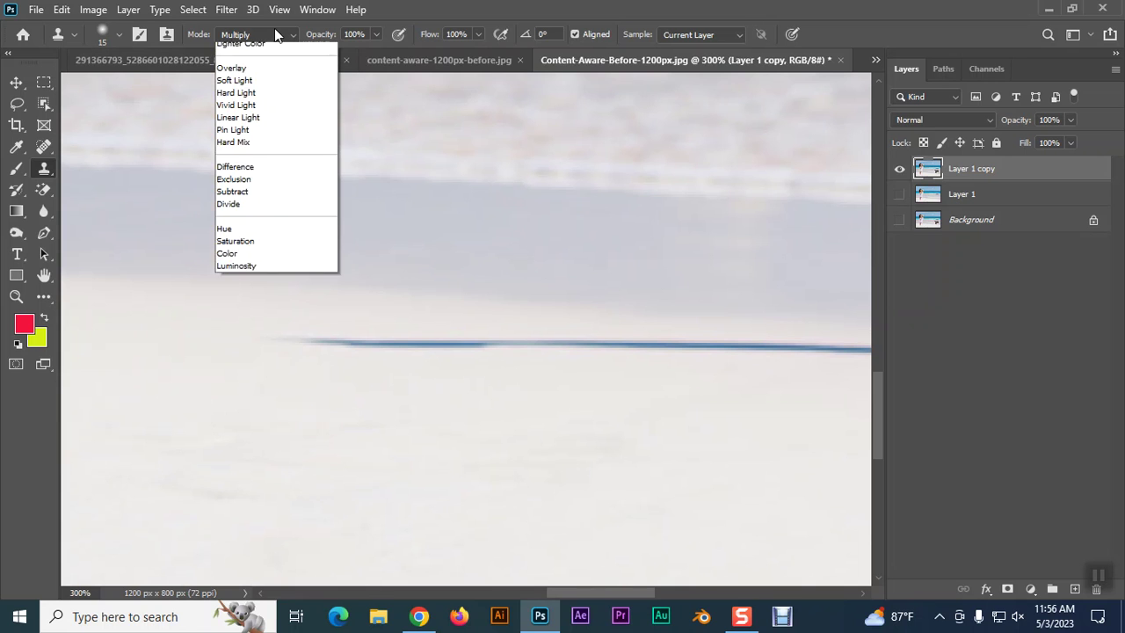
left_click(274, 44)
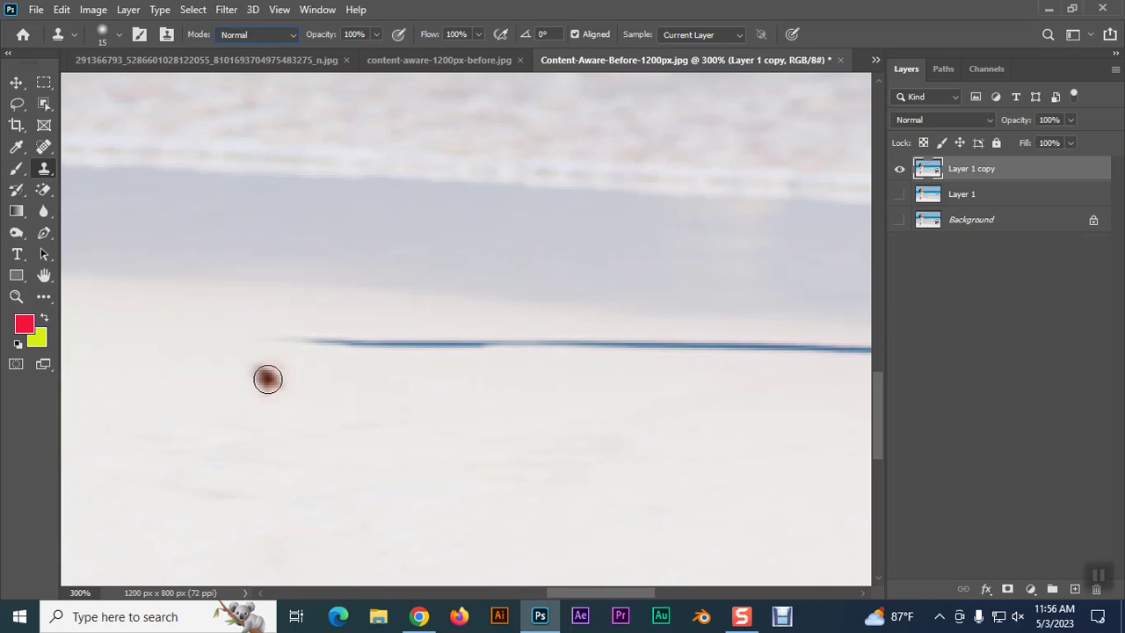
key("alt")
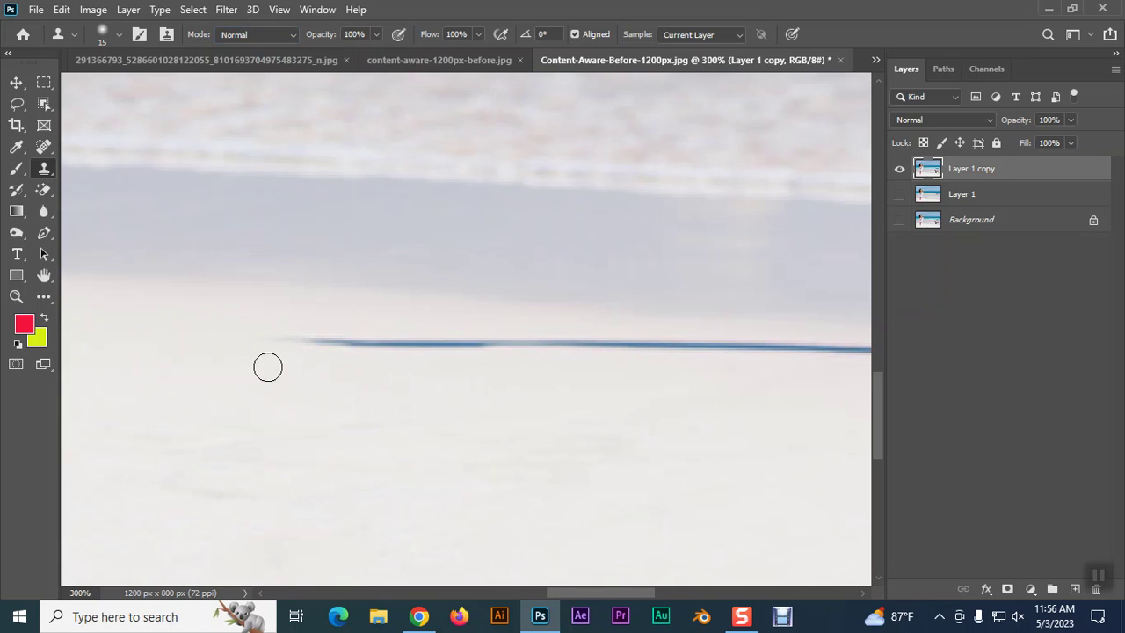
mouse_move(270, 342)
left_mouse_down()
mouse_move(803, 346)
mouse_move(379, 344)
left_mouse_up()
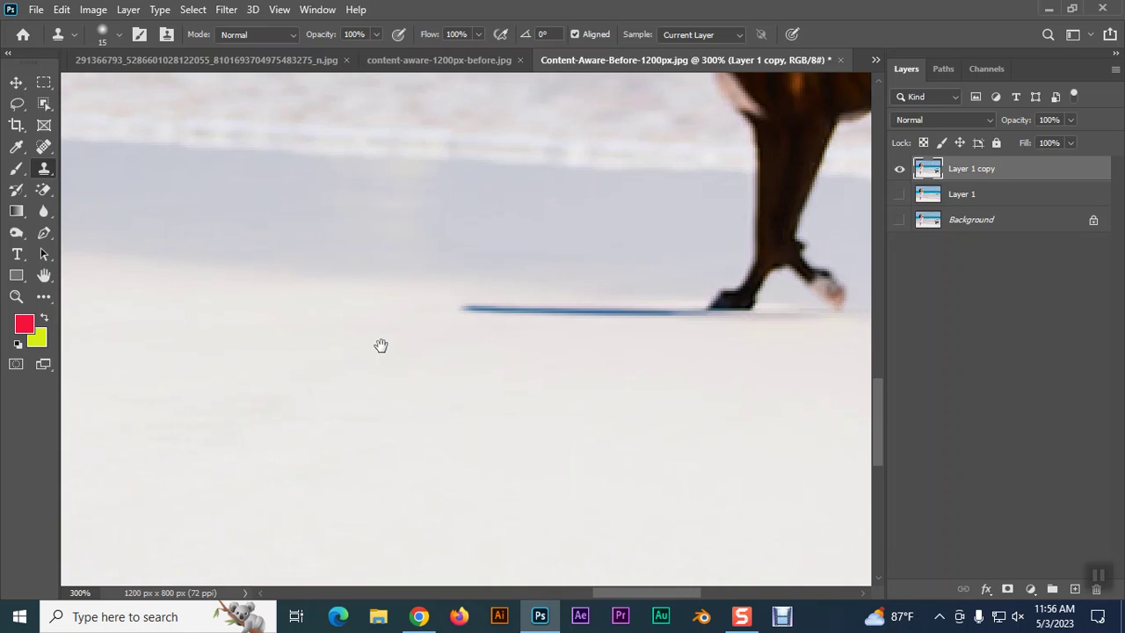
- Clone sand over the blue streak by the front paw with a smaller brush, undoing a bad patch
left_click_drag(361, 309, 606, 314)
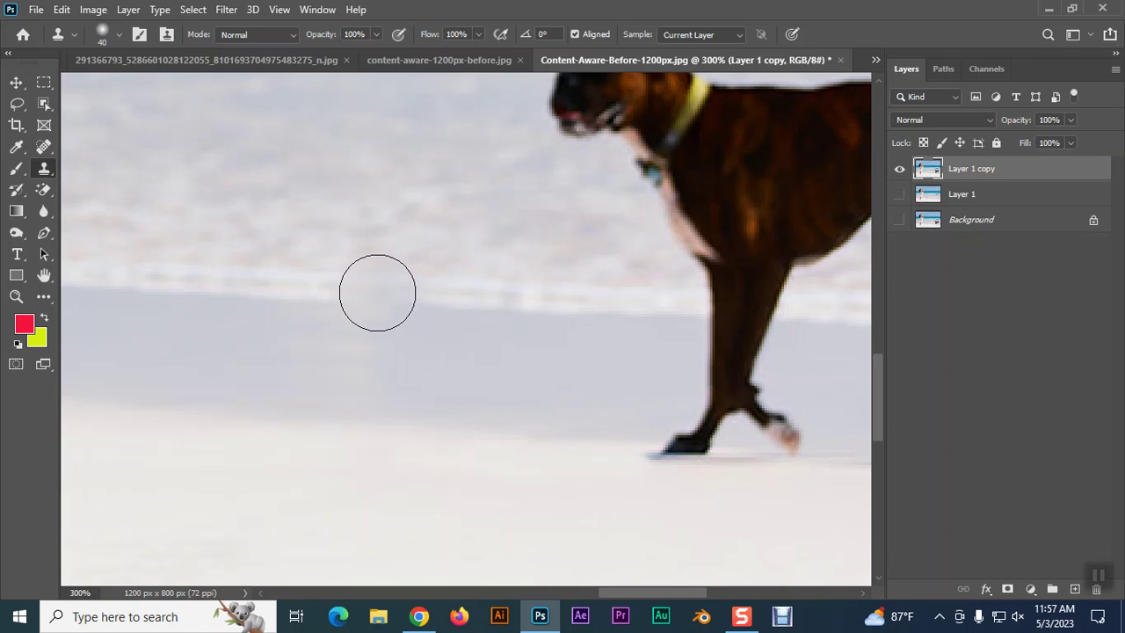
mouse_move(414, 490)
left_mouse_down()
mouse_move(392, 484)
mouse_move(438, 510)
mouse_move(395, 460)
mouse_move(412, 460)
mouse_move(397, 482)
left_mouse_up()
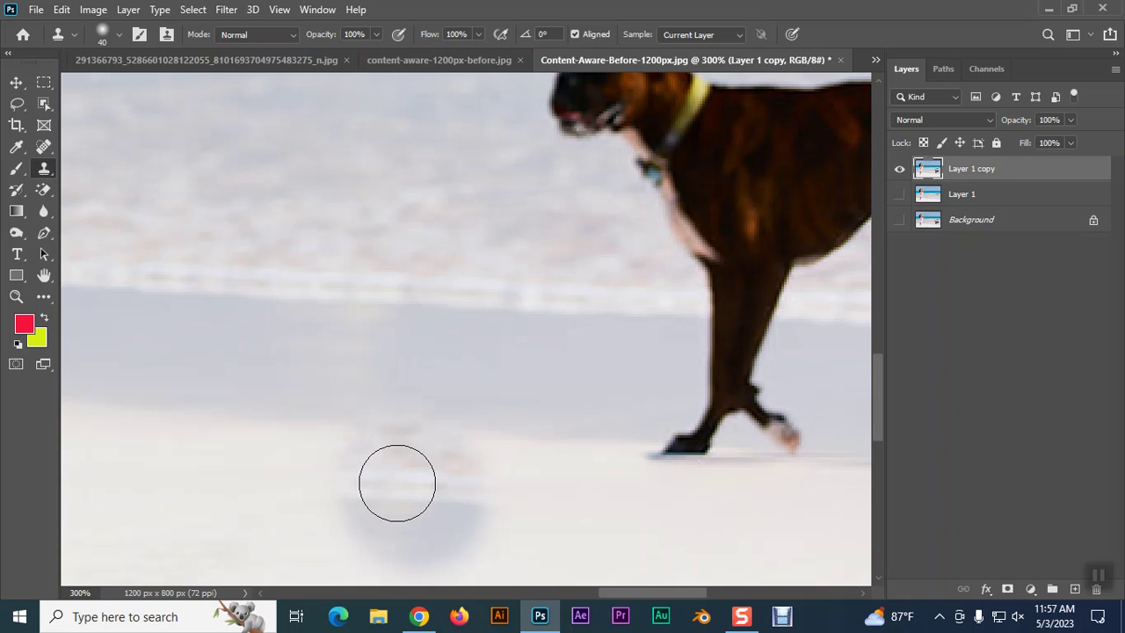
key("ctrl+z")
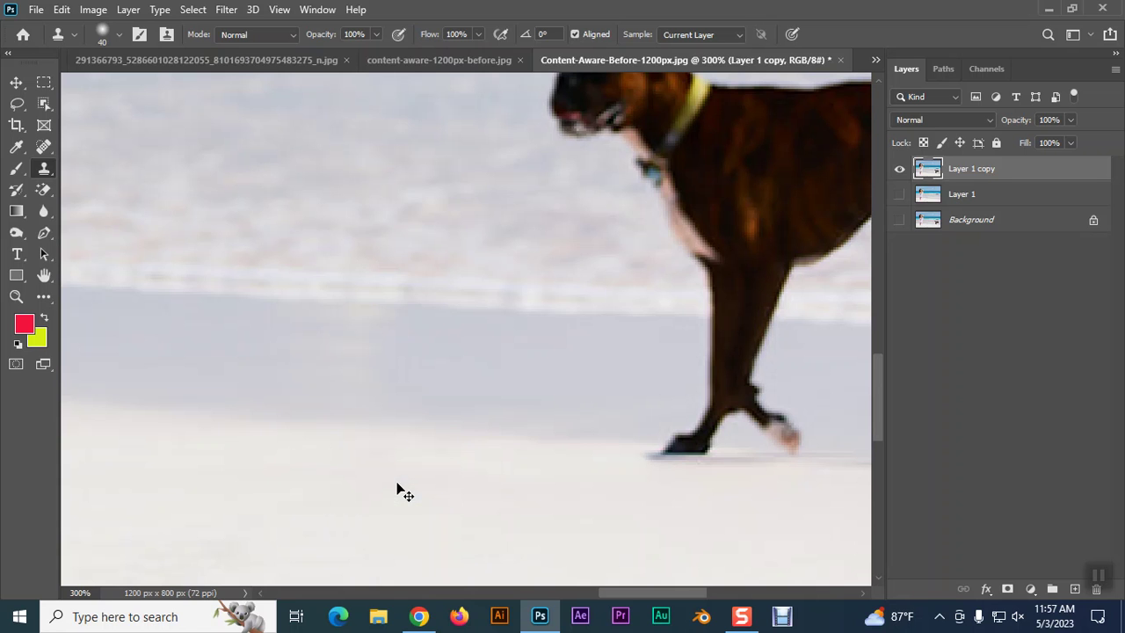
left_click_drag(586, 405, 500, 385)
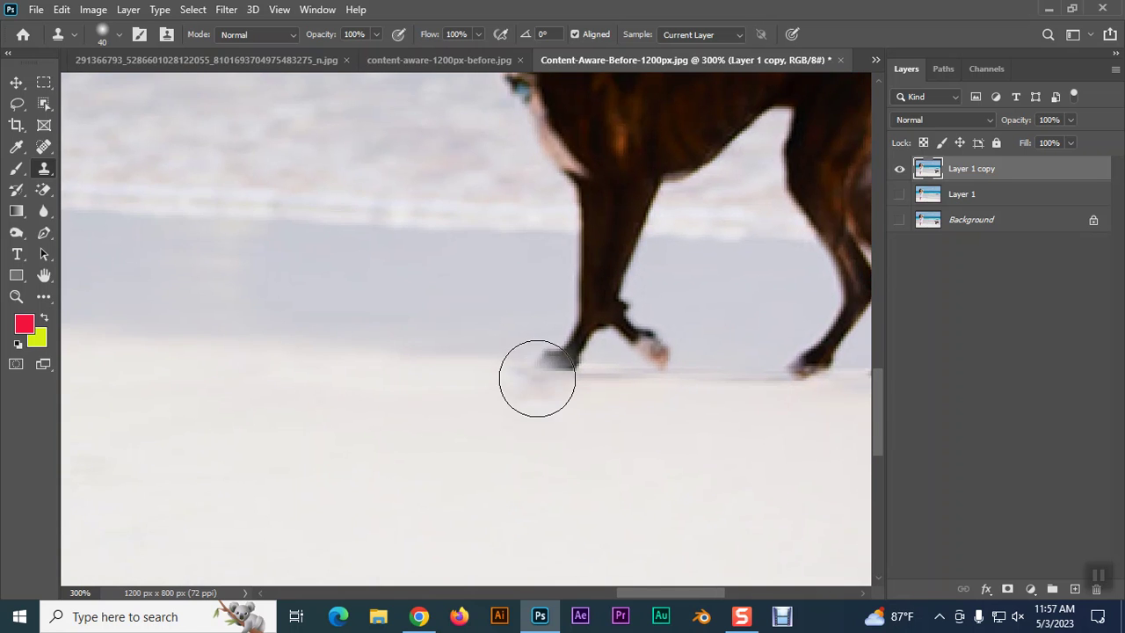
key("bracketleft")
key("bracketleft")
key("bracketleft")
key("bracketleft")
key("bracketleft")
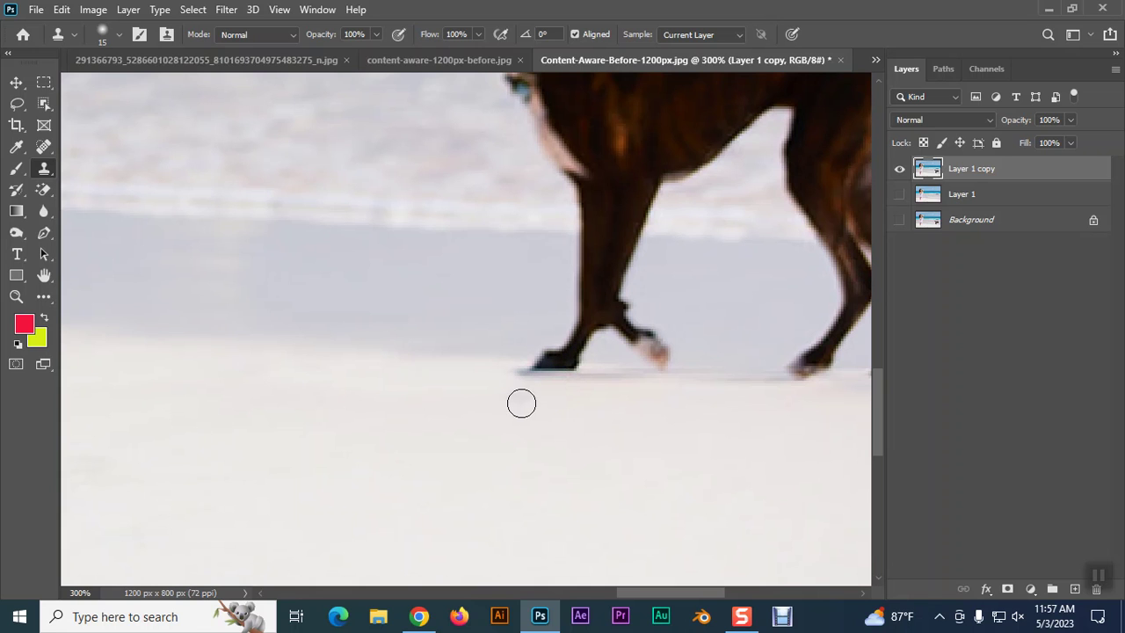
mouse_move(554, 351)
left_mouse_down()
mouse_move(527, 338)
mouse_move(587, 250)
mouse_move(606, 253)
mouse_move(576, 291)
mouse_move(595, 258)
mouse_move(628, 246)
mouse_move(667, 250)
mouse_move(665, 267)
mouse_move(678, 254)
mouse_move(668, 261)
mouse_move(706, 275)
mouse_move(656, 244)
mouse_move(653, 269)
mouse_move(603, 274)
mouse_move(588, 291)
mouse_move(600, 291)
mouse_move(584, 294)
mouse_move(610, 283)
left_mouse_up()
- Trial-clone background over the dog's front and rear legs, undoing both attempts
left_click(512, 321, "alt")
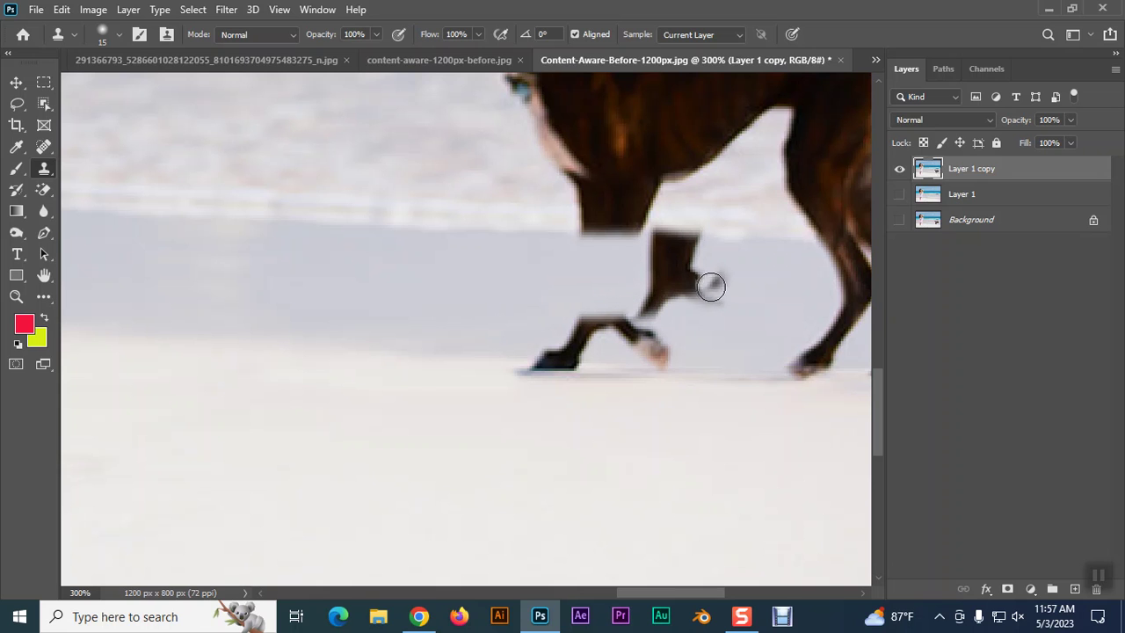
key("ctrl+z")
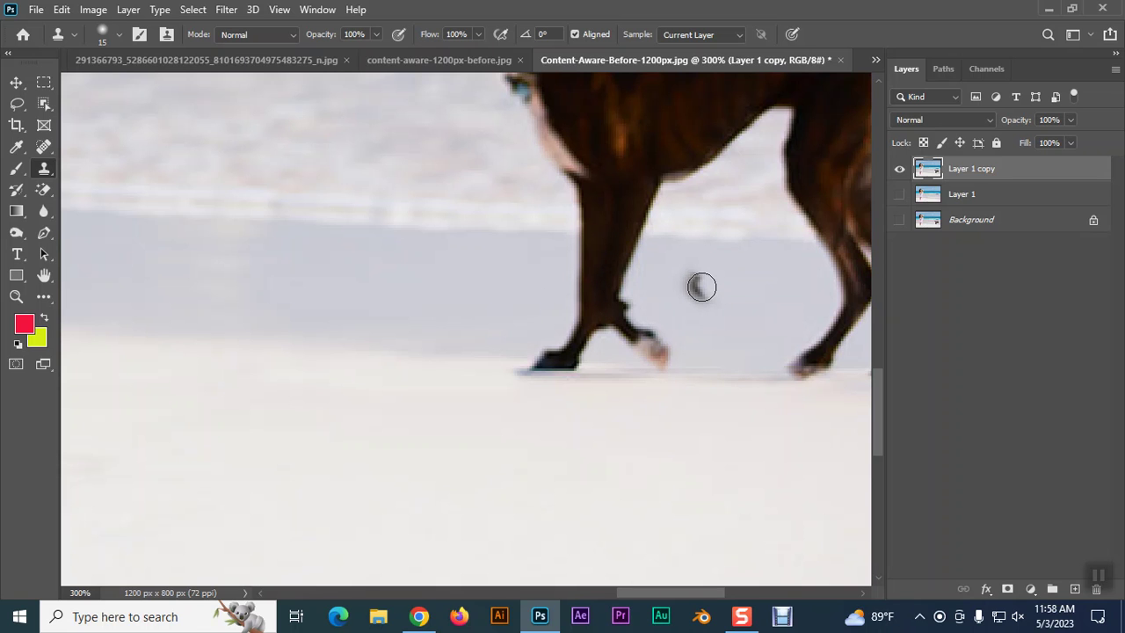
scroll(703, 286, "right", 3)
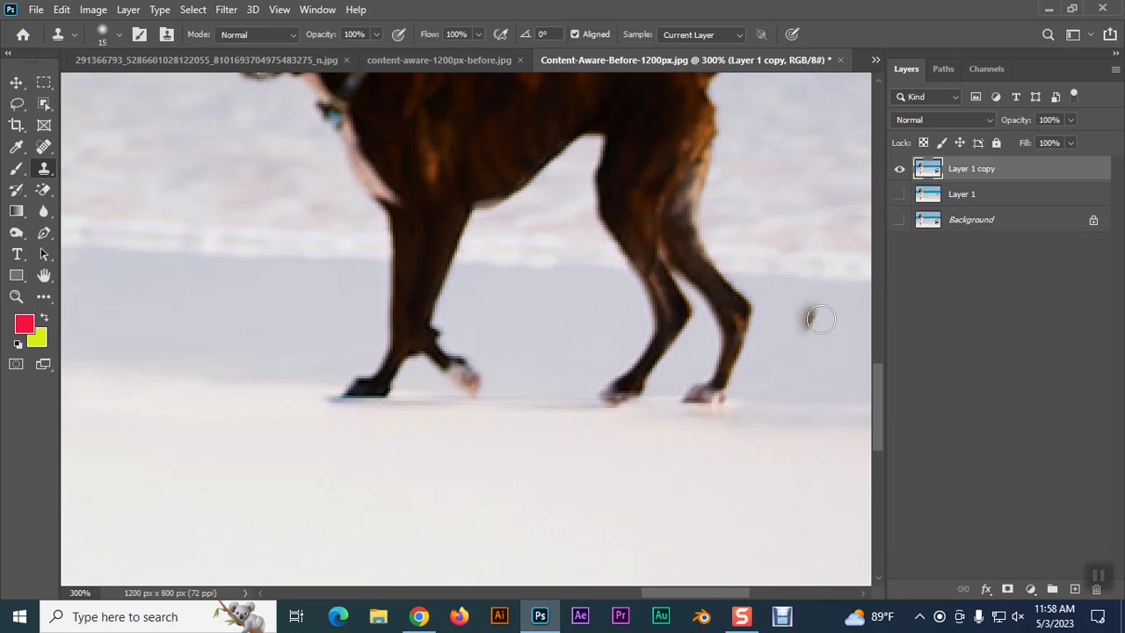
mouse_move(741, 309)
left_mouse_down()
mouse_move(649, 280)
mouse_move(575, 311)
left_mouse_up()
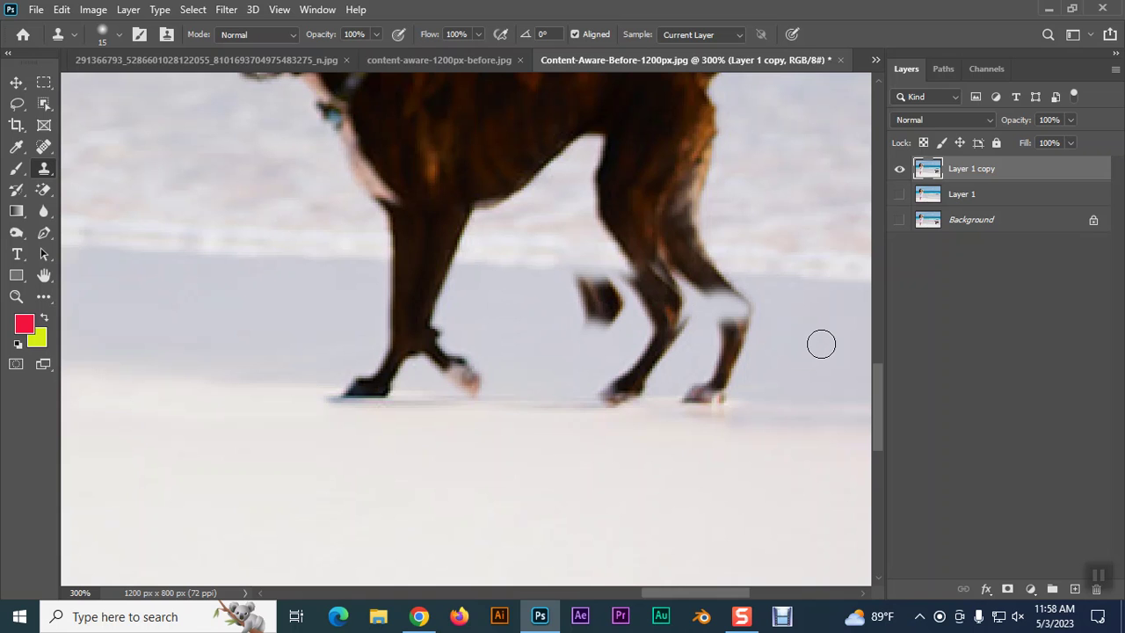
key("ctrl+z")
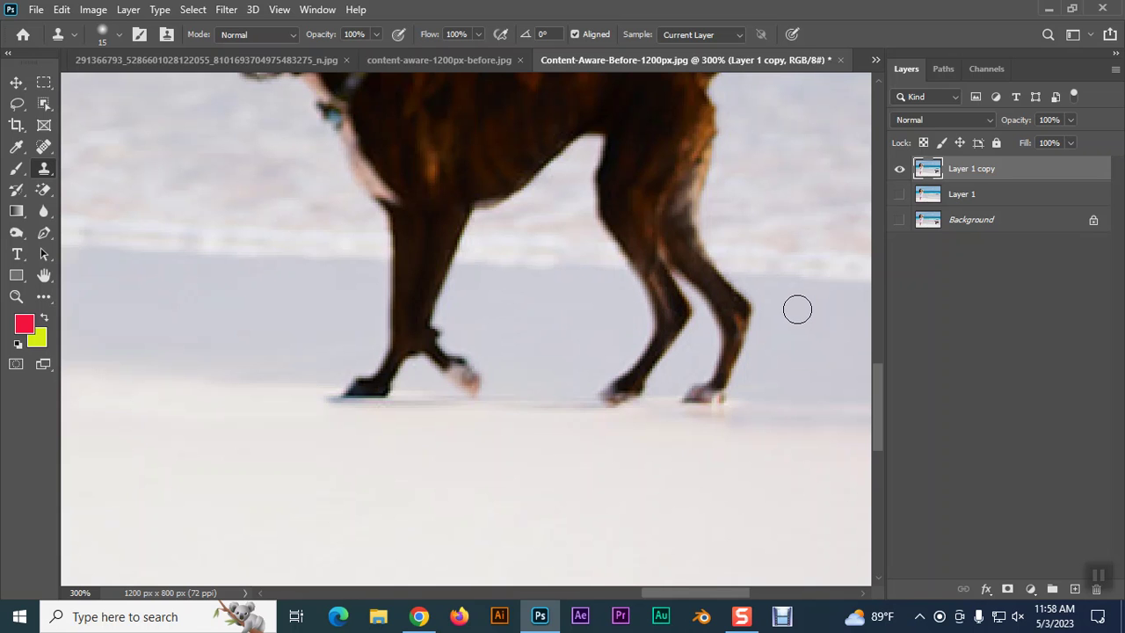
- Paint background over the dog's right leg from top to bottom
left_click(797, 309, "alt")
mouse_move(748, 307)
left_mouse_down()
mouse_move(730, 343)
mouse_move(745, 361)
mouse_move(684, 400)
left_mouse_up()
left_click(782, 321, "alt")
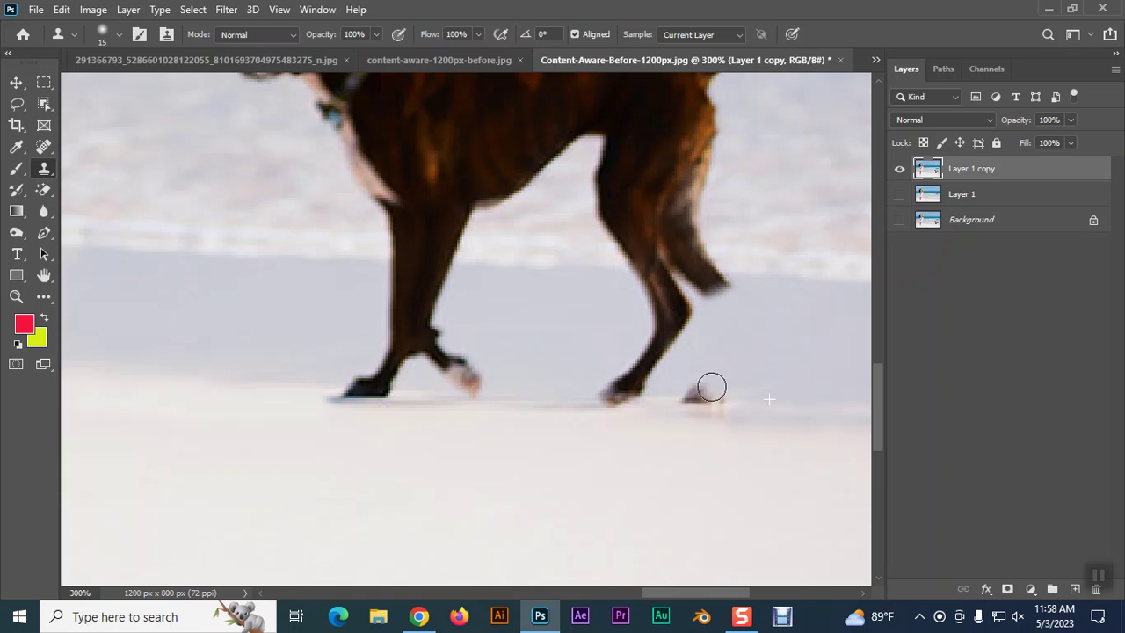
mouse_move(684, 400)
left_mouse_down()
mouse_move(689, 350)
mouse_move(614, 398)
mouse_move(671, 344)
mouse_move(738, 346)
left_mouse_up()
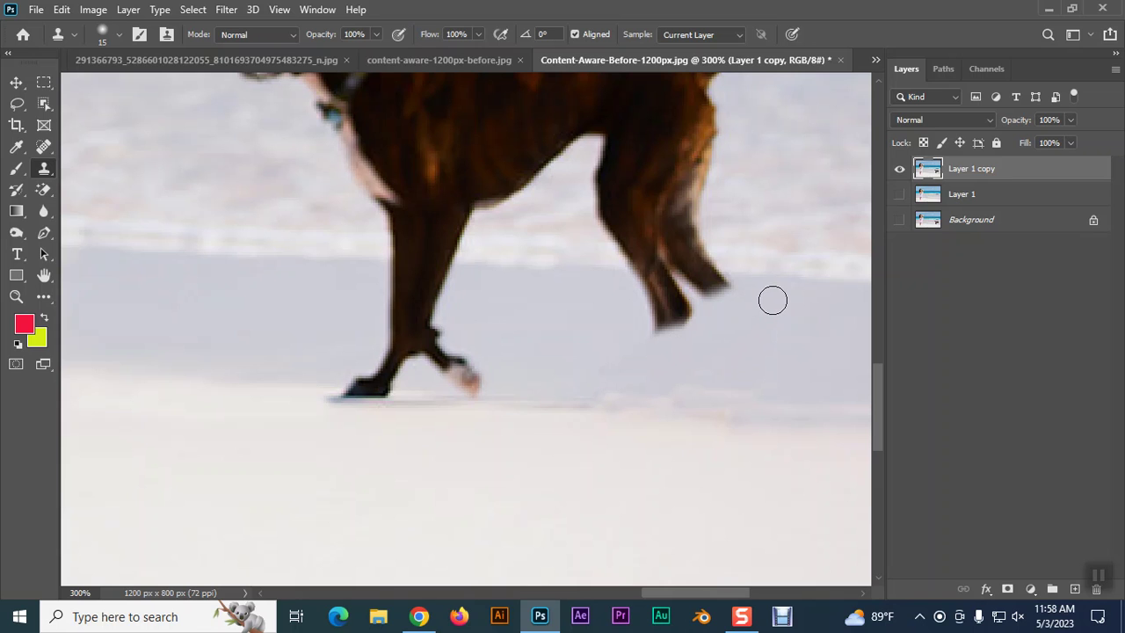
- Resample the background and paint out the remaining hind leg and paw tip with sea
left_click(578, 285, "alt")
left_click_drag(624, 287, 656, 329)
key("ctrl+z")
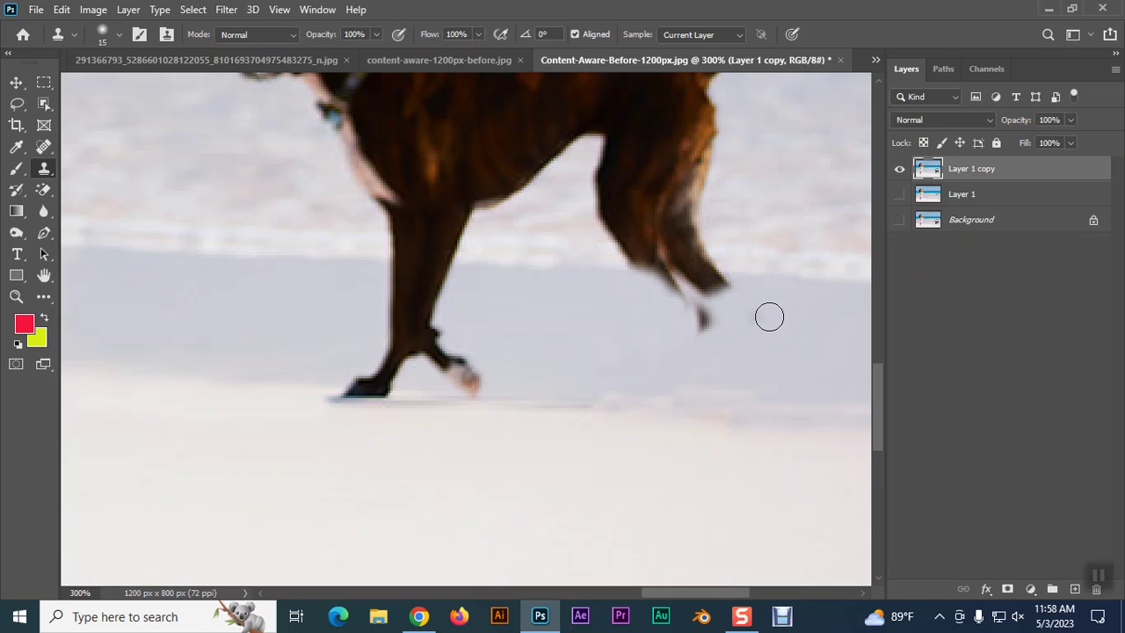
mouse_move(724, 330)
left_mouse_down()
mouse_move(765, 330)
mouse_move(580, 281)
left_mouse_up()
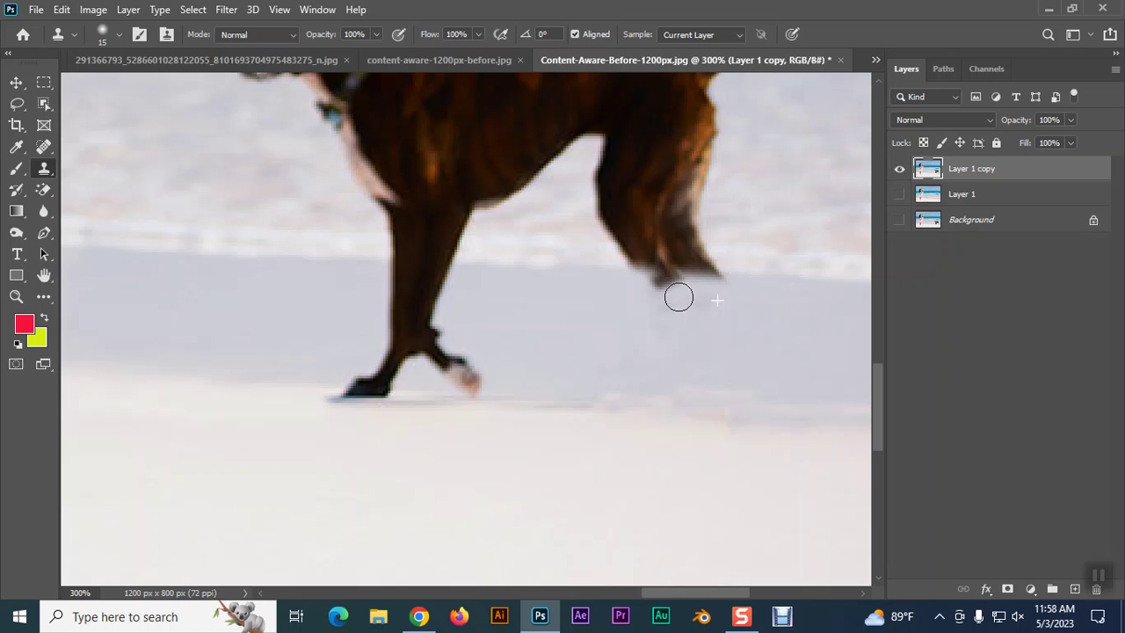
left_click_drag(581, 281, 759, 301)
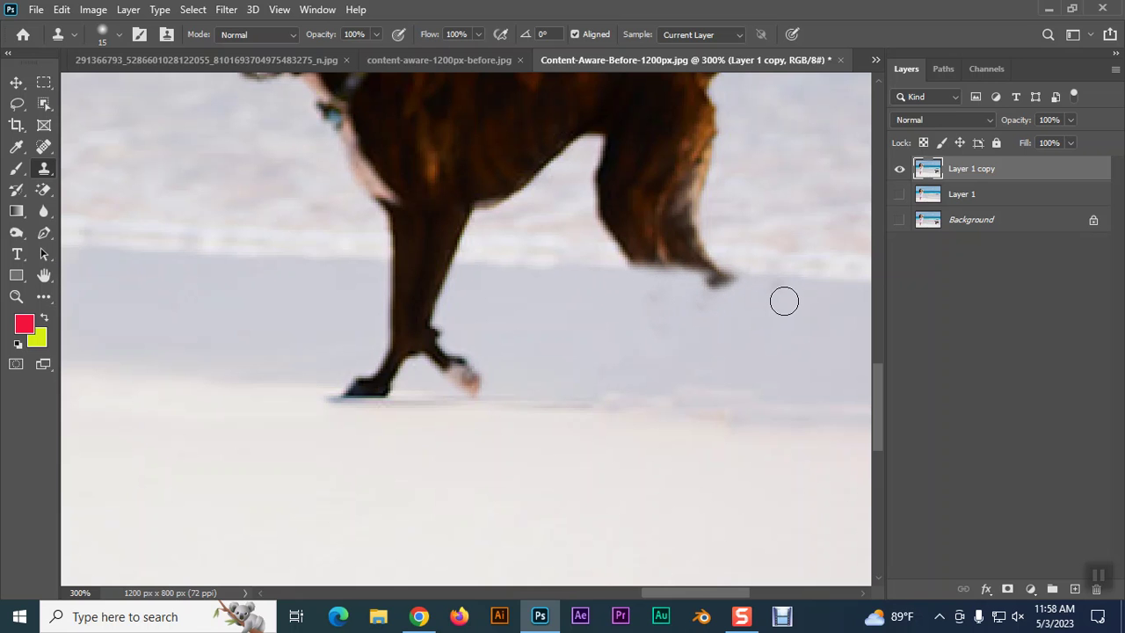
mouse_move(745, 290)
left_mouse_down()
mouse_move(721, 289)
mouse_move(734, 284)
mouse_move(699, 320)
left_mouse_up()
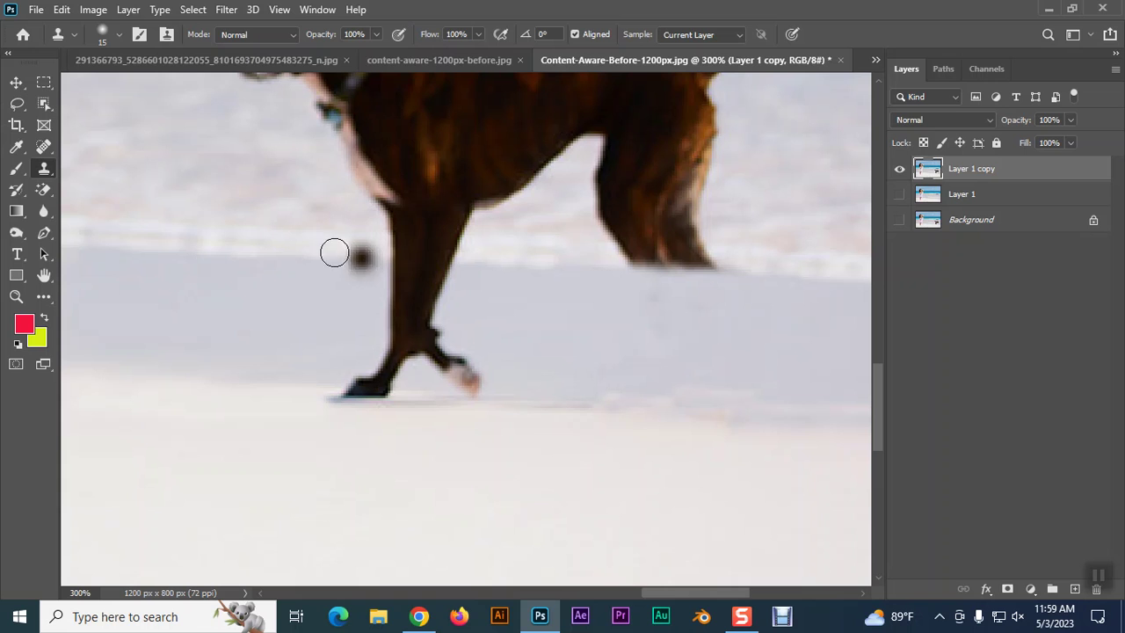
left_click(20, 84)
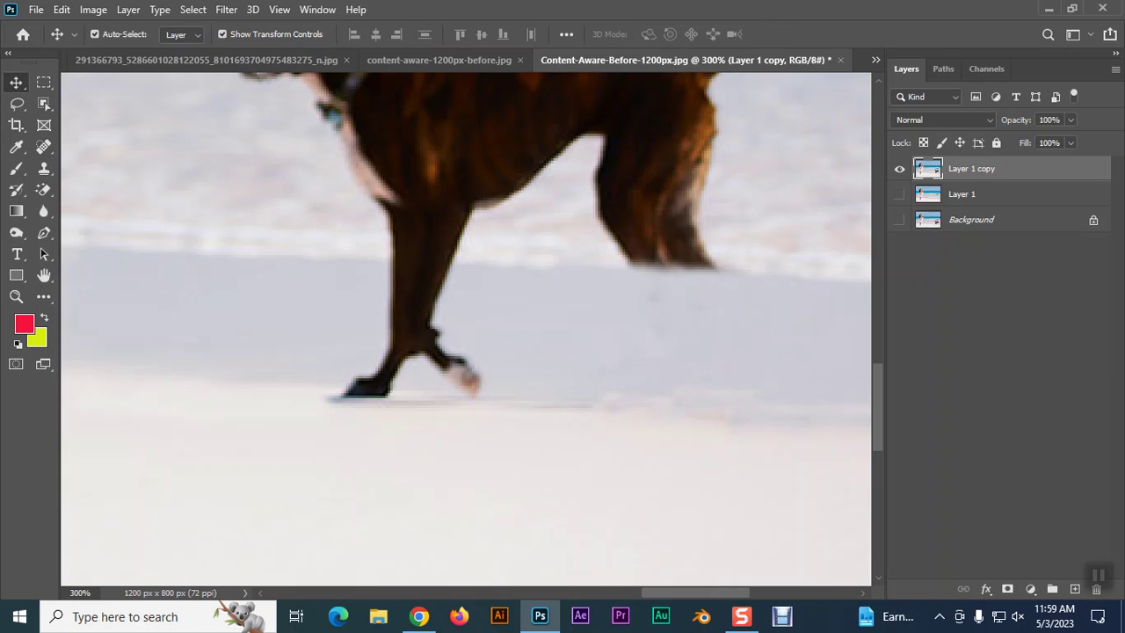
- Lasso around the remaining leg and start cloning background over it
left_click(17, 103)
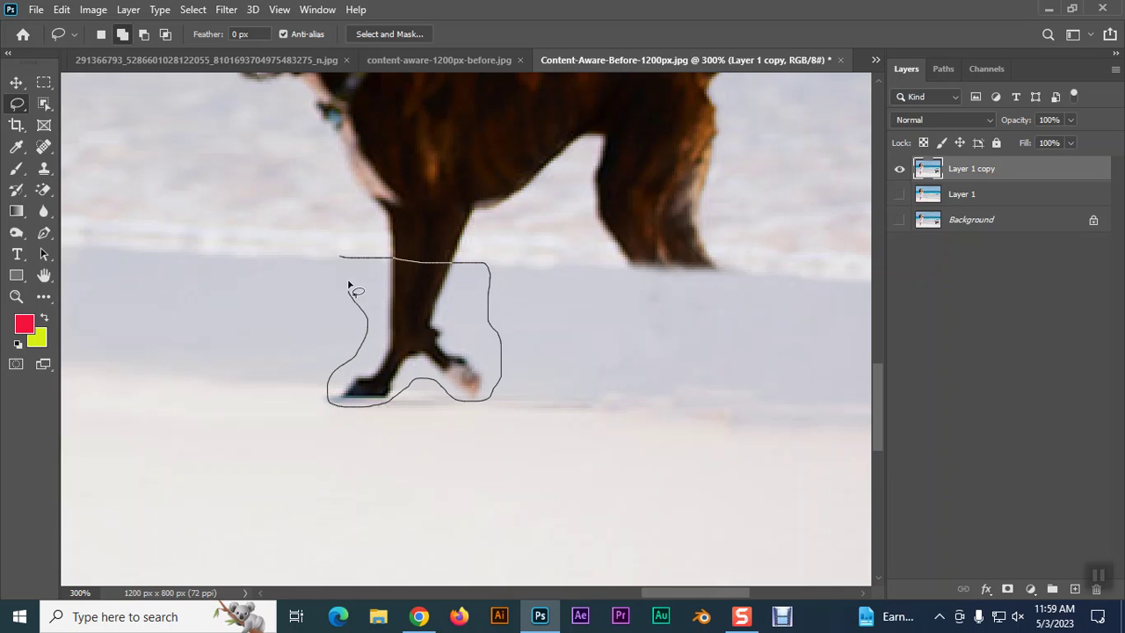
left_click_drag(339, 260, 340, 261)
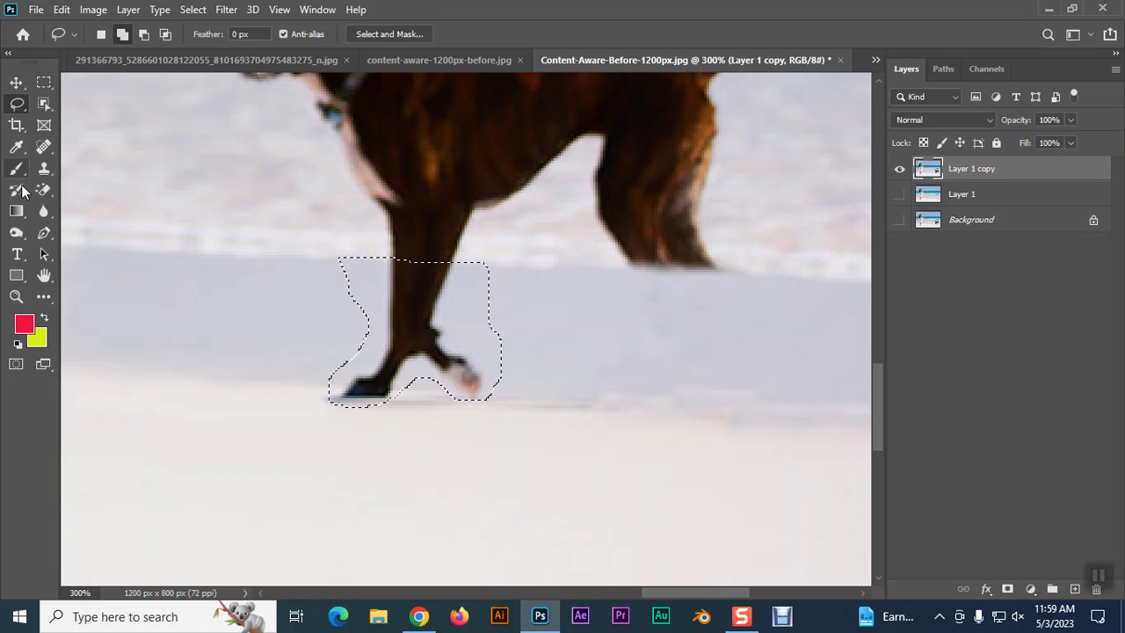
left_click(45, 169)
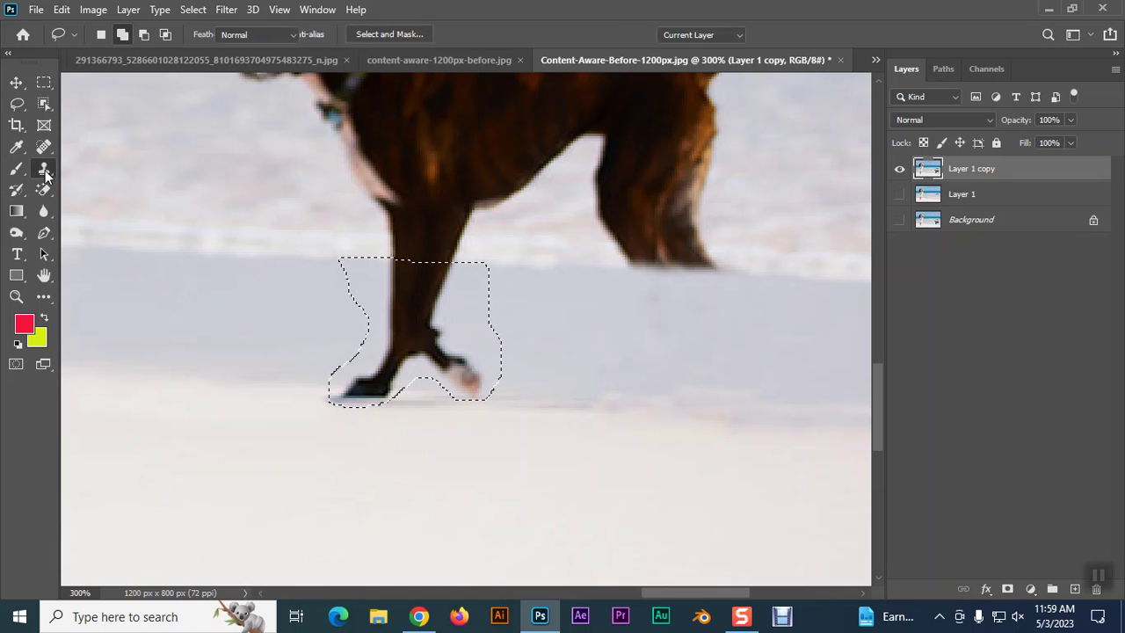
left_click(536, 311, "alt")
left_click_drag(467, 282, 401, 266)
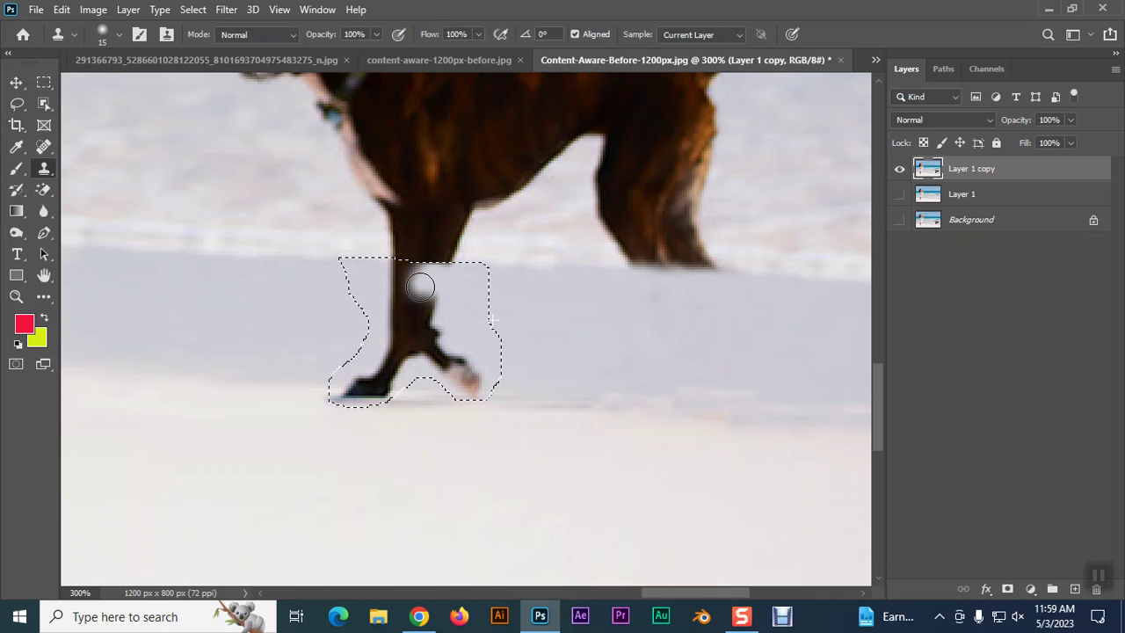
mouse_move(401, 266)
left_mouse_down()
mouse_move(403, 328)
mouse_move(484, 364)
mouse_move(442, 384)
mouse_move(457, 334)
mouse_move(502, 374)
left_mouse_up()
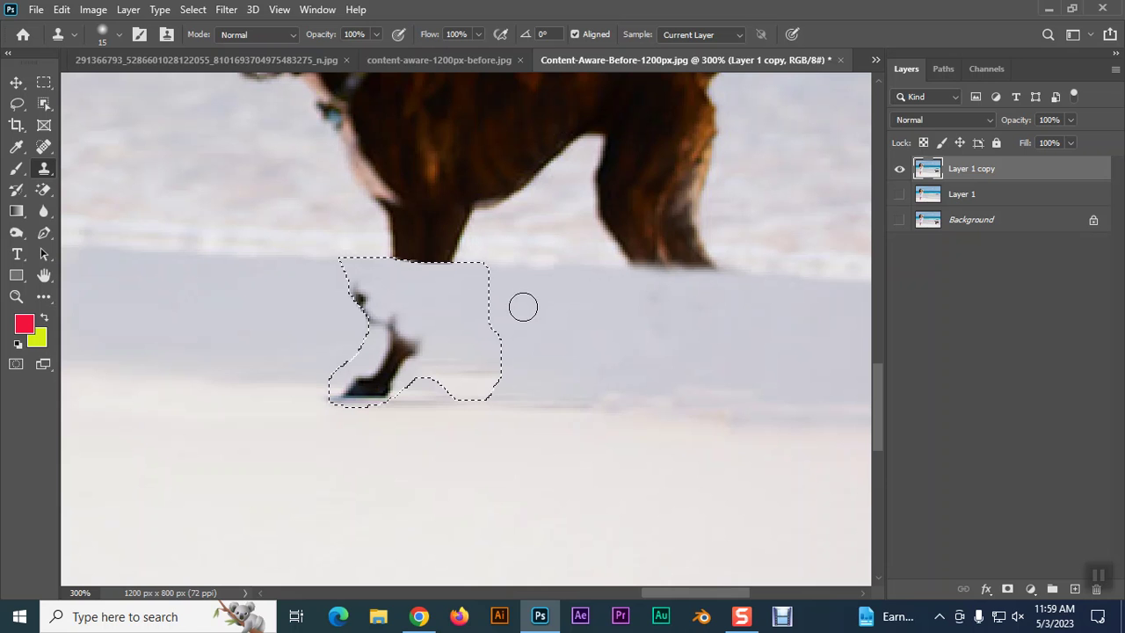
- Finish covering the leg inside the selection, deselect, clone away a dark streak, and zoom out
left_click_drag(392, 282, 414, 312)
mouse_move(355, 317)
left_mouse_down()
mouse_move(392, 319)
mouse_move(336, 321)
left_mouse_up()
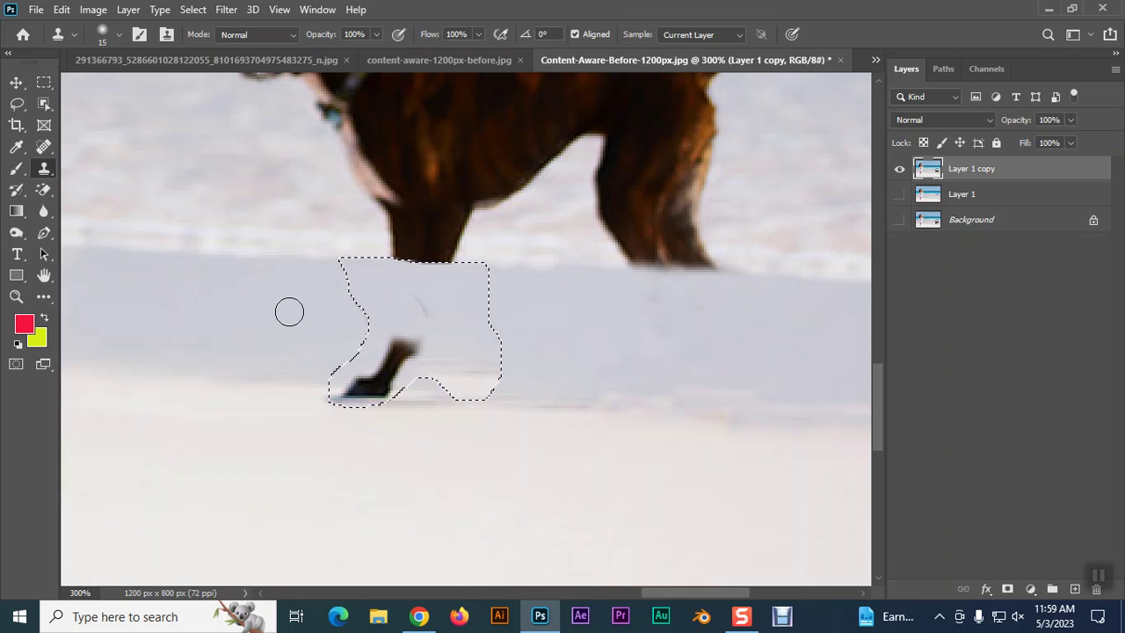
mouse_move(405, 309)
left_mouse_down()
mouse_move(425, 309)
mouse_move(427, 337)
mouse_move(364, 357)
mouse_move(404, 360)
mouse_move(352, 382)
mouse_move(346, 396)
mouse_move(390, 401)
mouse_move(364, 395)
left_mouse_up()
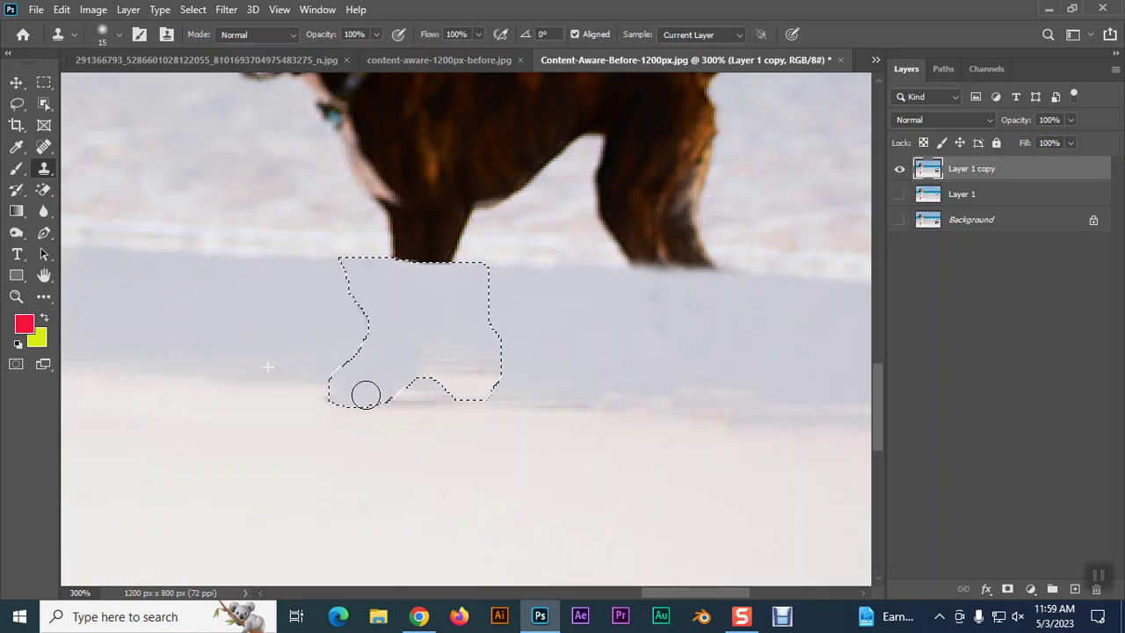
left_click_drag(515, 377, 460, 389)
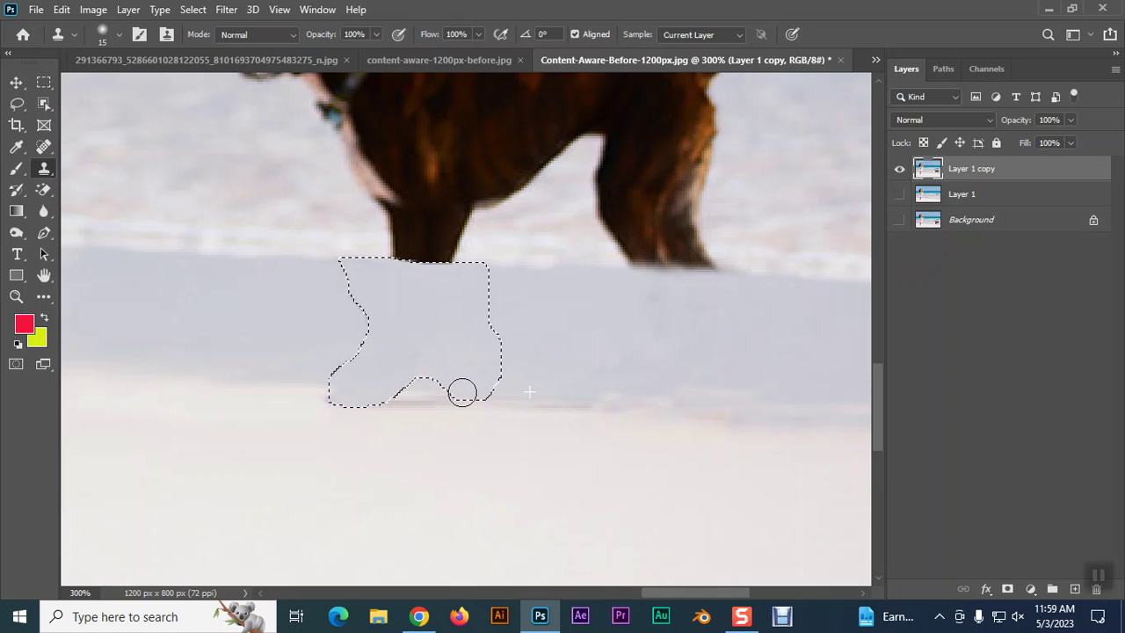
key("ctrl+d")
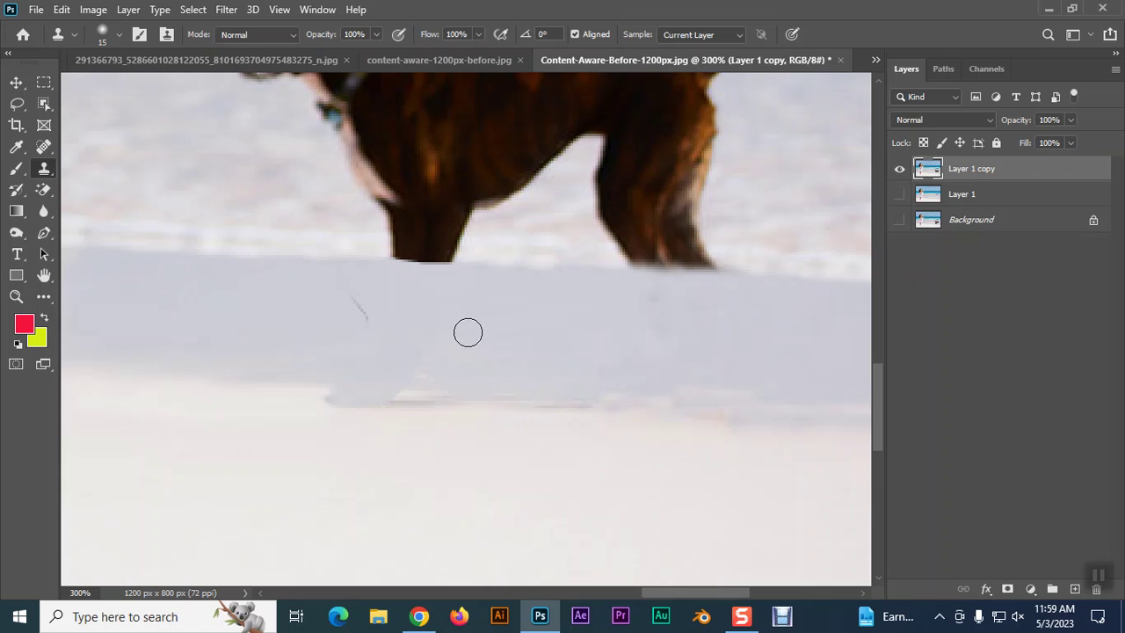
mouse_move(394, 325)
left_mouse_down()
mouse_move(363, 332)
mouse_move(376, 322)
left_mouse_up()
key("ctrl+1")
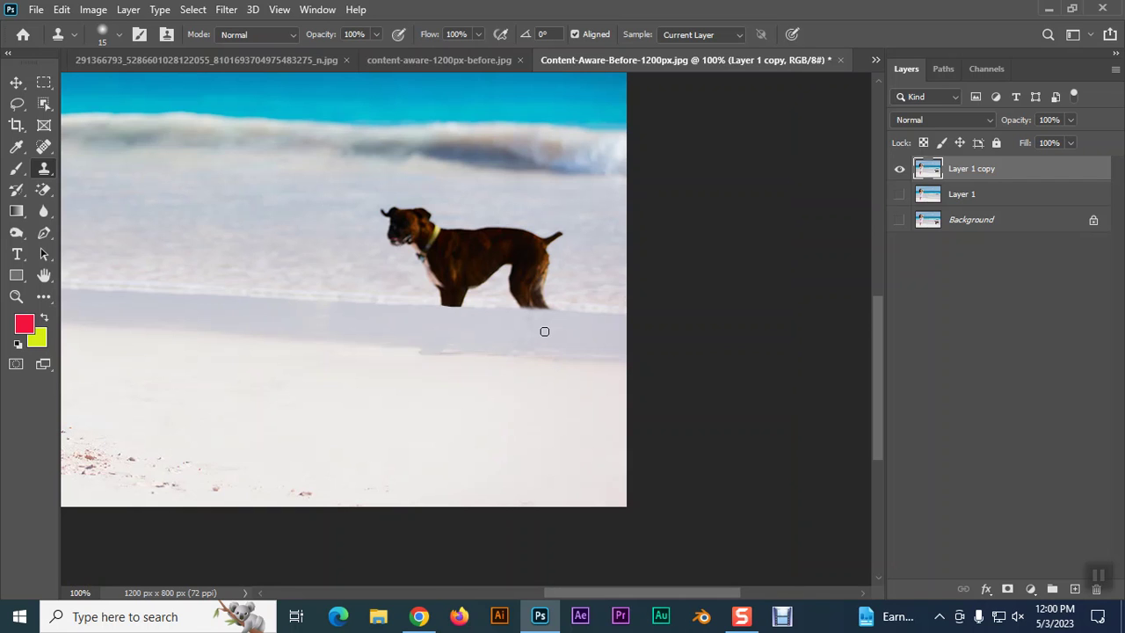
- Show and activate Layer 1 without the dog, zoomed in on the empty beach
left_click(900, 169)
left_click(899, 195)
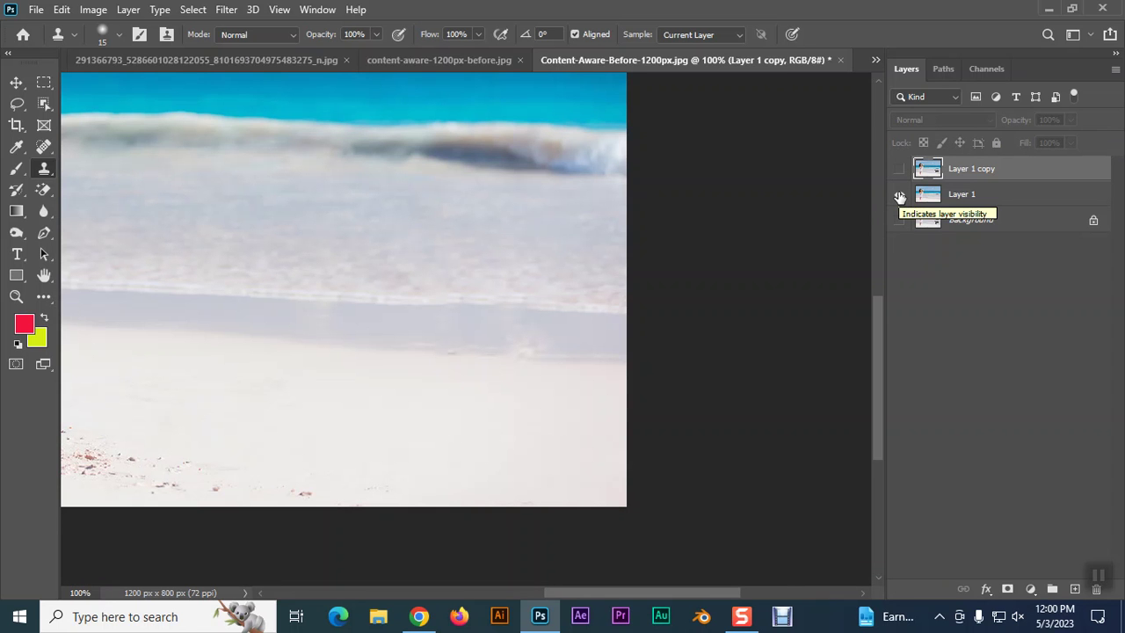
key("ctrl+plus")
scroll(484, 301, "right", 2)
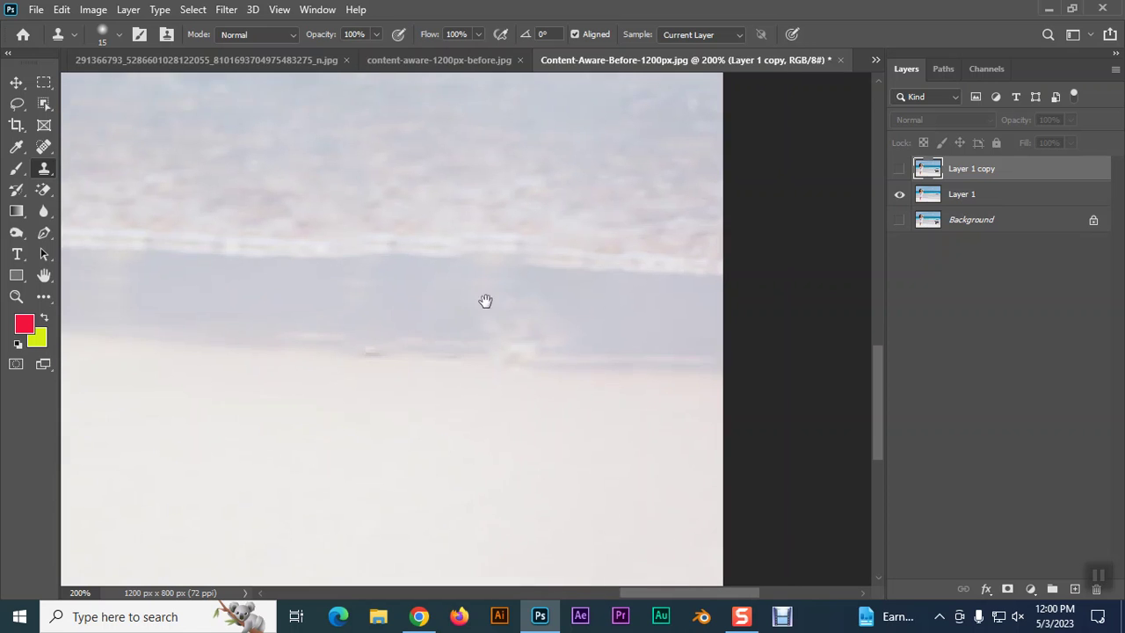
scroll(498, 282, "right", 1)
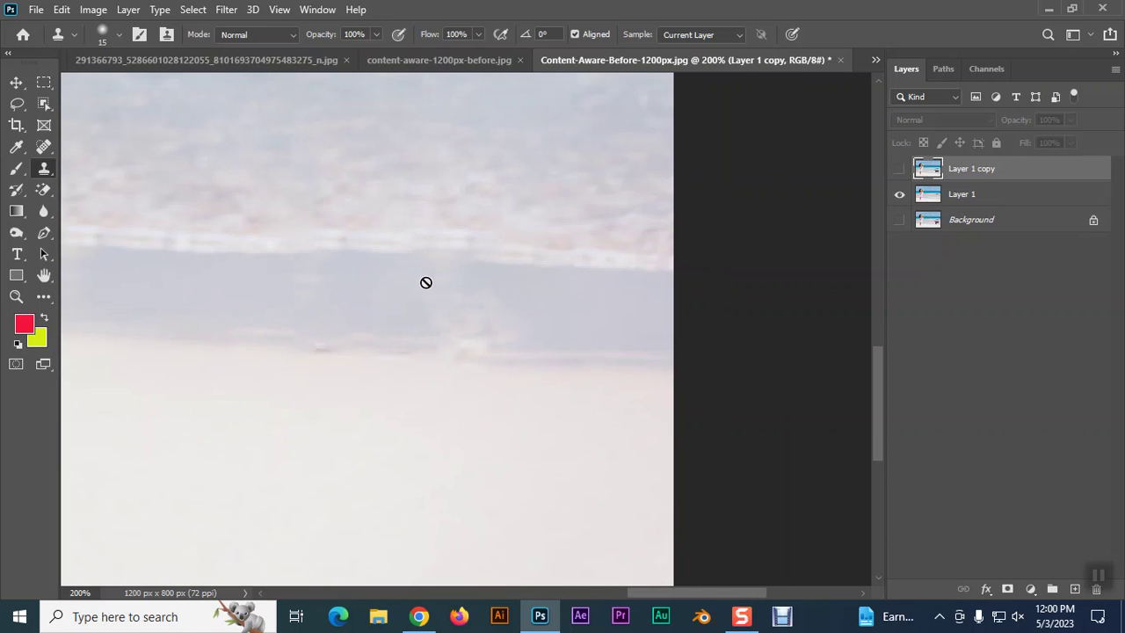
left_click(954, 195)
- Lasso the leftover smudge on the beach and Content-Aware fill it
left_click(16, 104)
left_click_drag(409, 281, 431, 283)
left_click(61, 10)
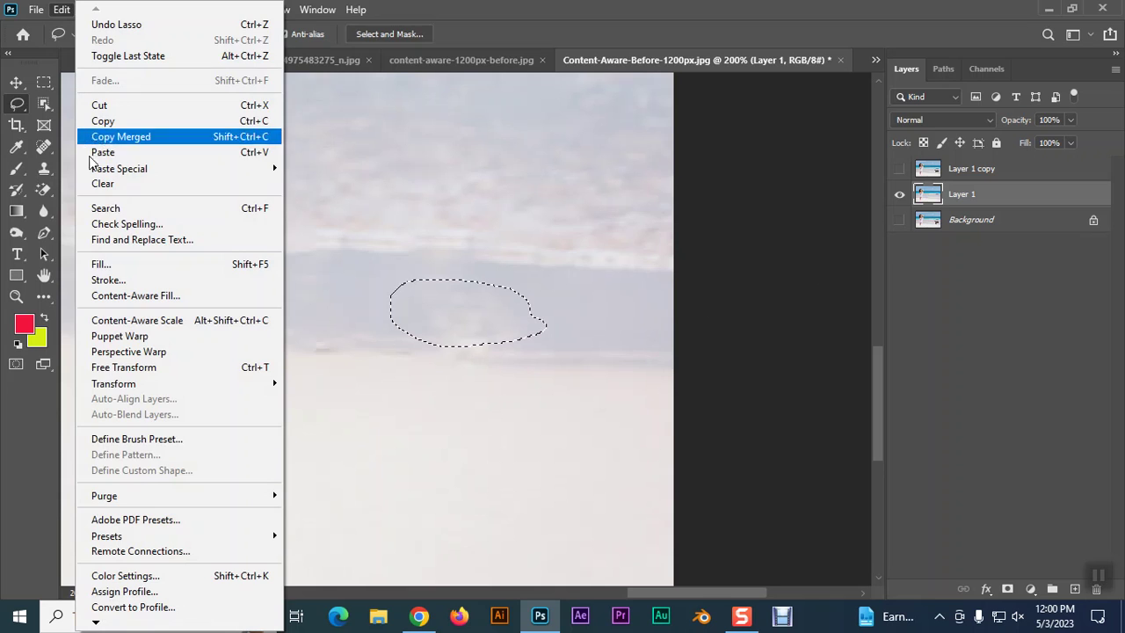
left_click(101, 263)
left_click(716, 148)
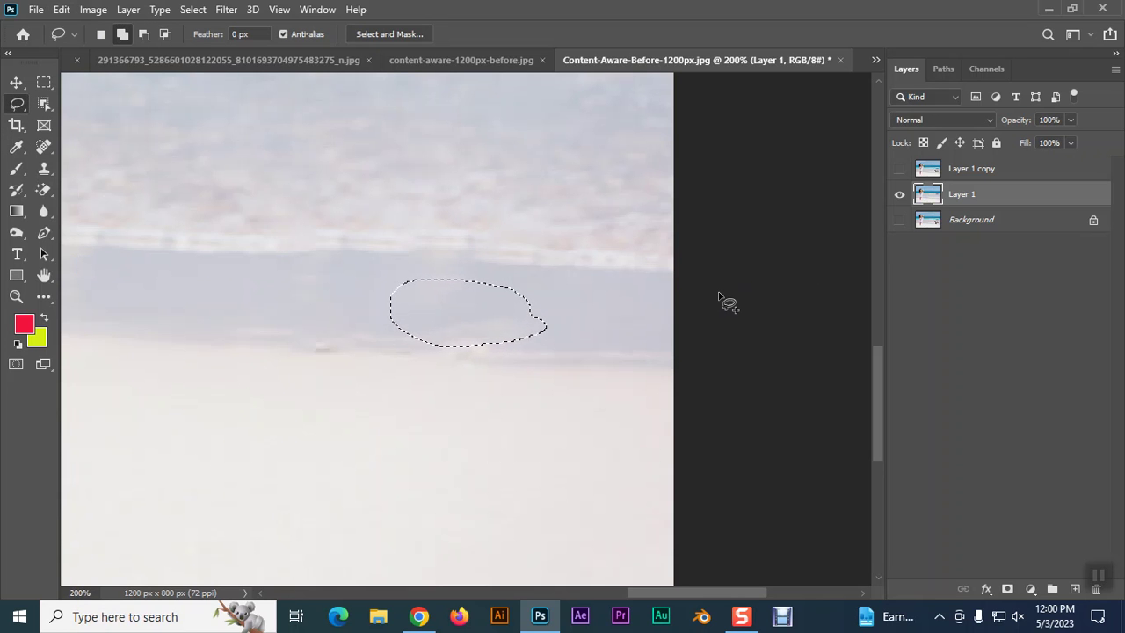
- Content-Aware fill a wider lassoed area around the spot, then open Save As
mouse_move(555, 361)
left_mouse_down()
mouse_move(381, 360)
mouse_move(393, 286)
mouse_move(552, 368)
left_mouse_up()
left_click(60, 9)
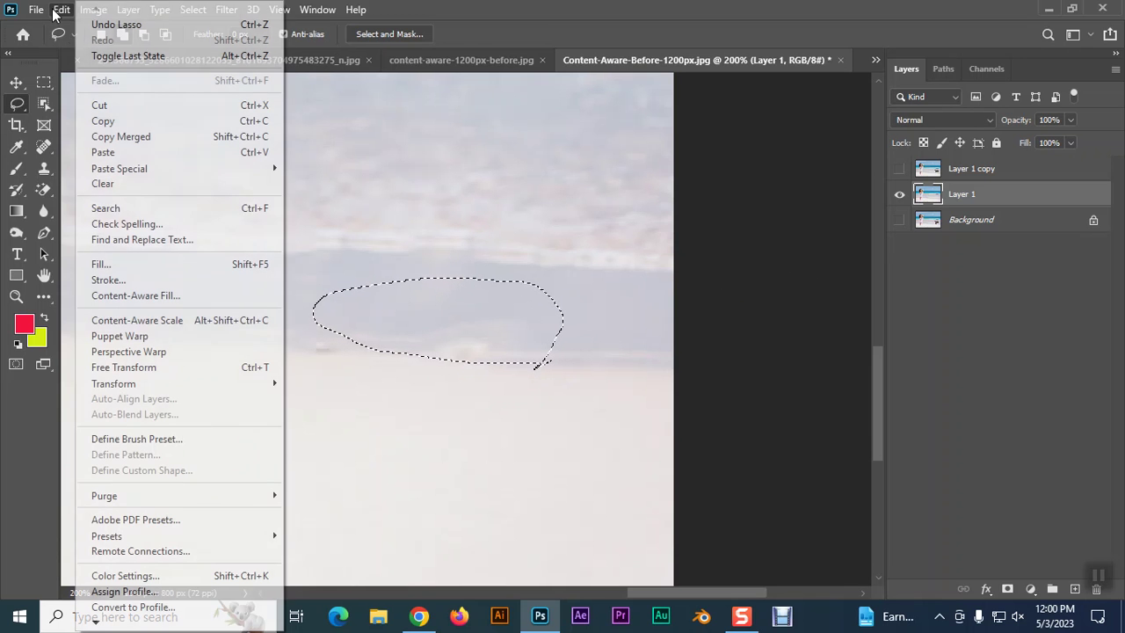
left_click(101, 264)
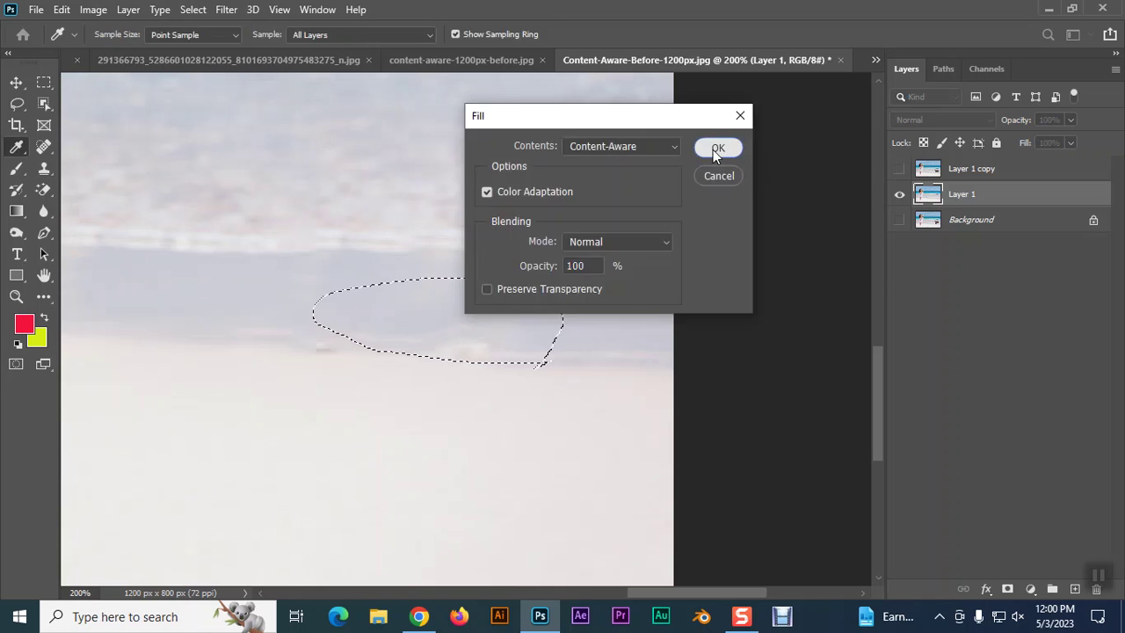
left_click(717, 150)
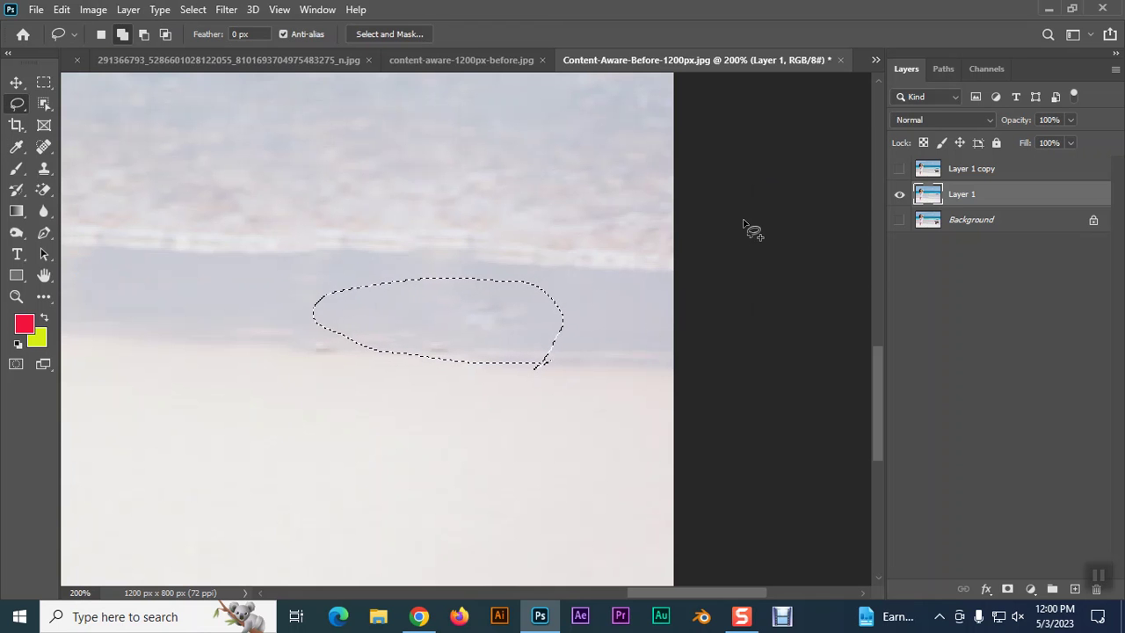
key("ctrl+shift+s")
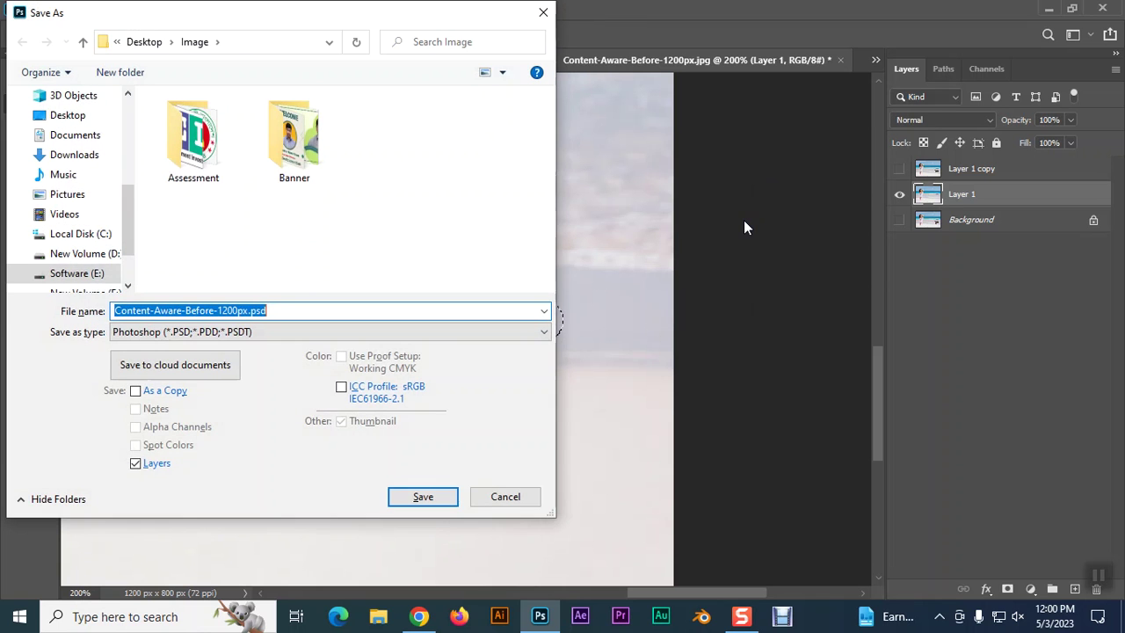
- Dismiss the Save As dialog without saving and deselect the filled area of the beach photo
left_click(522, 497)
key("ctrl+d")
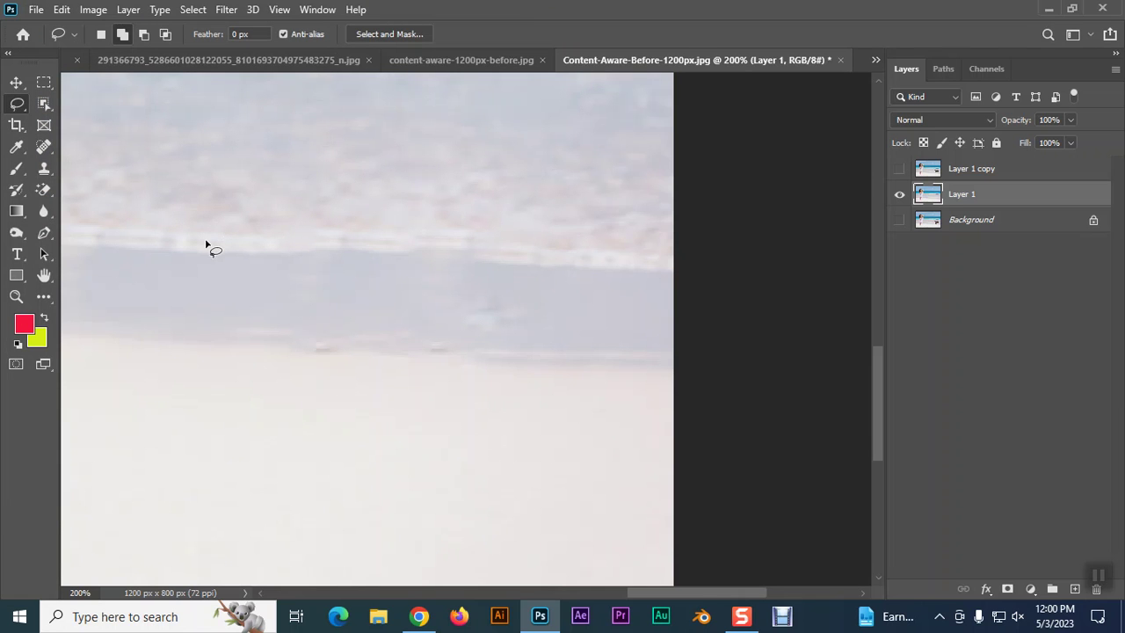
left_click(36, 9)
- Open 123456.jpg and zoom in on the watermark lettering across her face
left_click(49, 41)
scroll(307, 231, "down", 5)
scroll(312, 239, "down", 5)
scroll(316, 246, "down", 3)
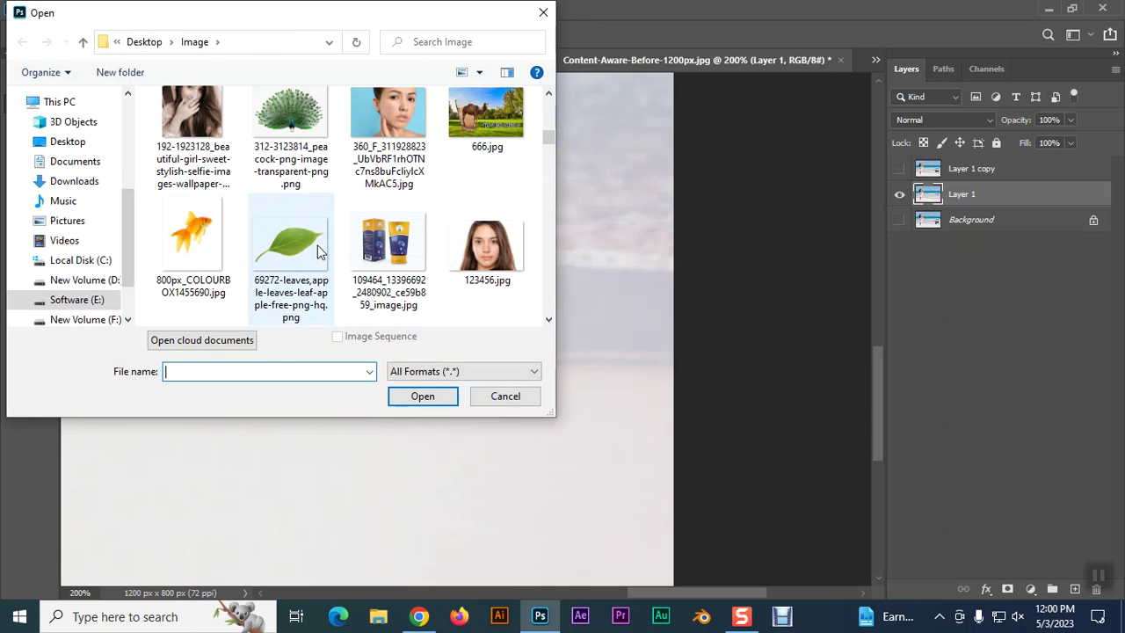
left_click(487, 248)
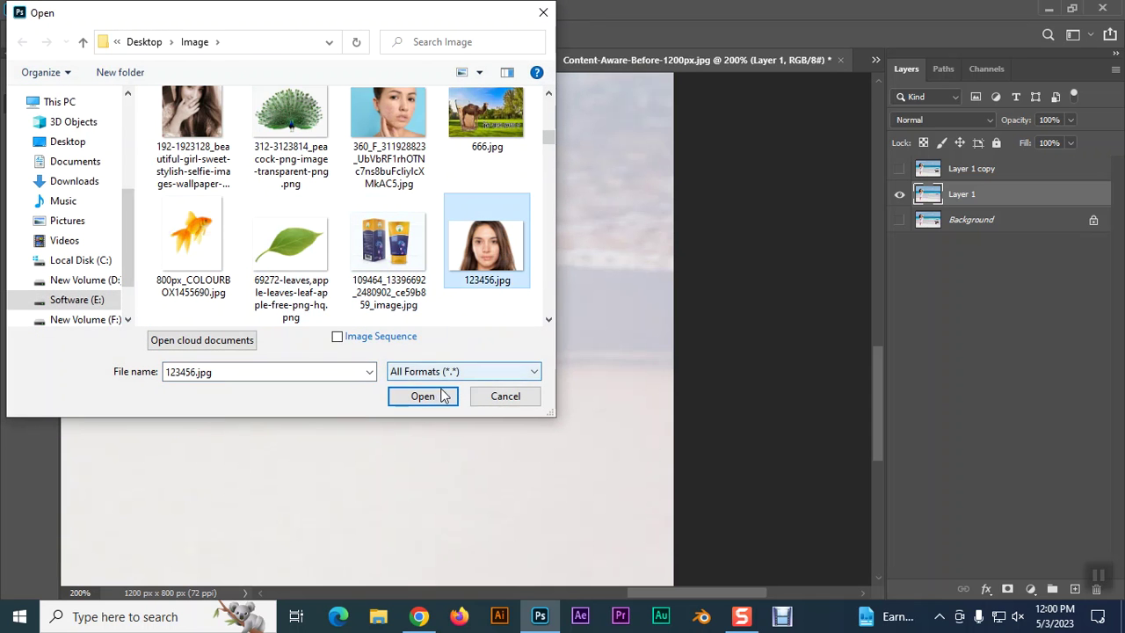
left_click(431, 395)
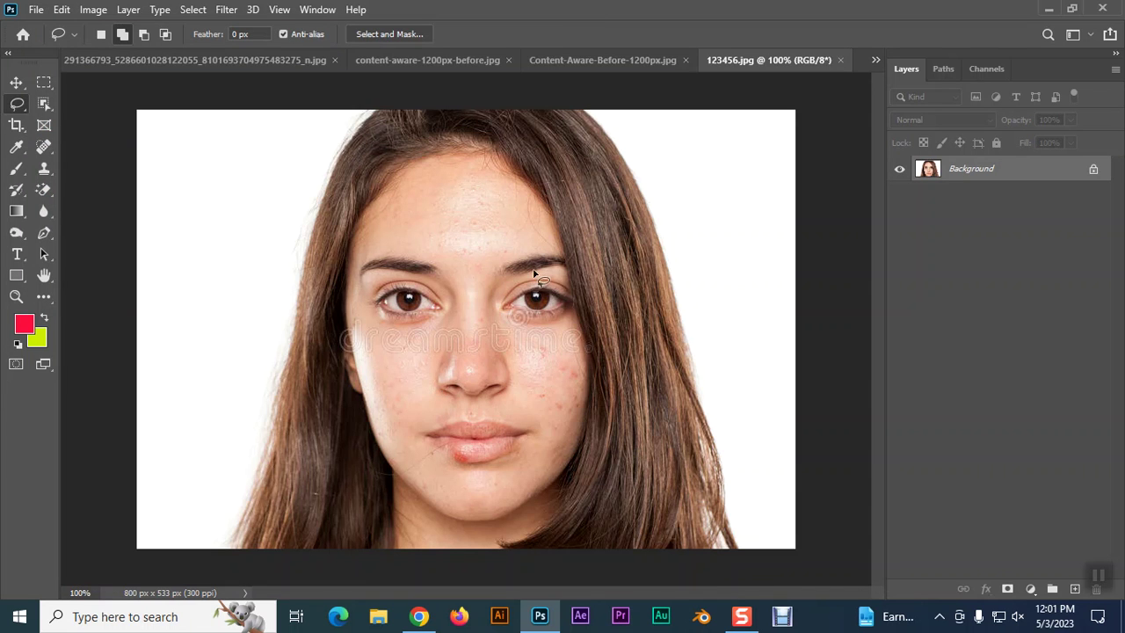
key("ctrl+plus")
key("ctrl+plus")
left_click_drag(450, 377, 562, 318)
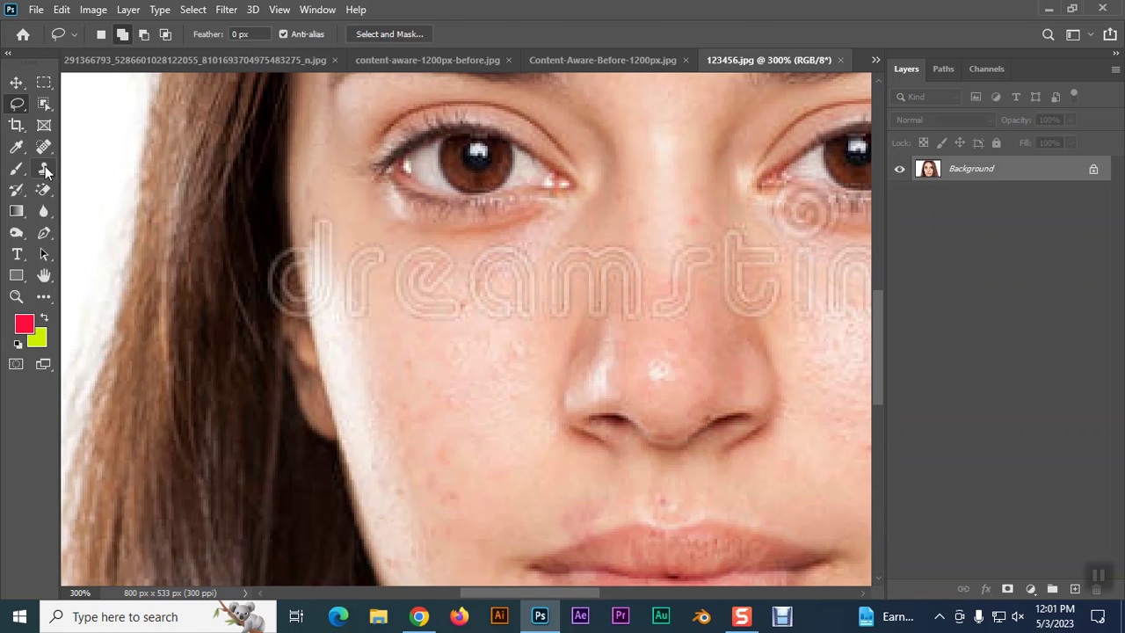
- Clone Stamp clean cheek skin over the watermark's letter r and its faint remnant
left_click(44, 168)
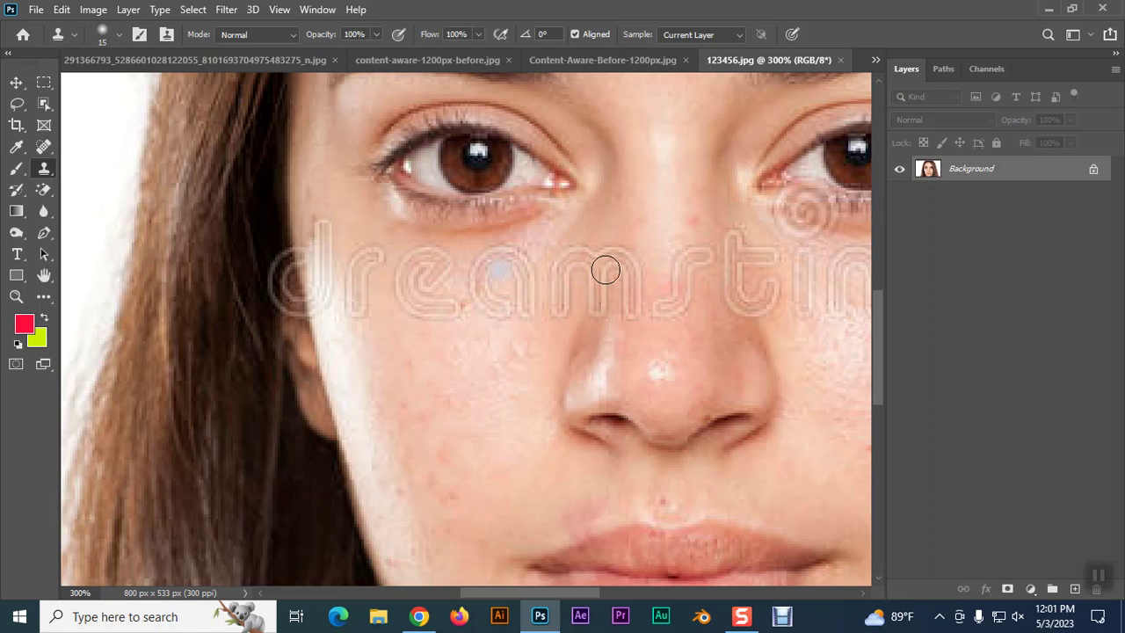
left_click(365, 354, "alt")
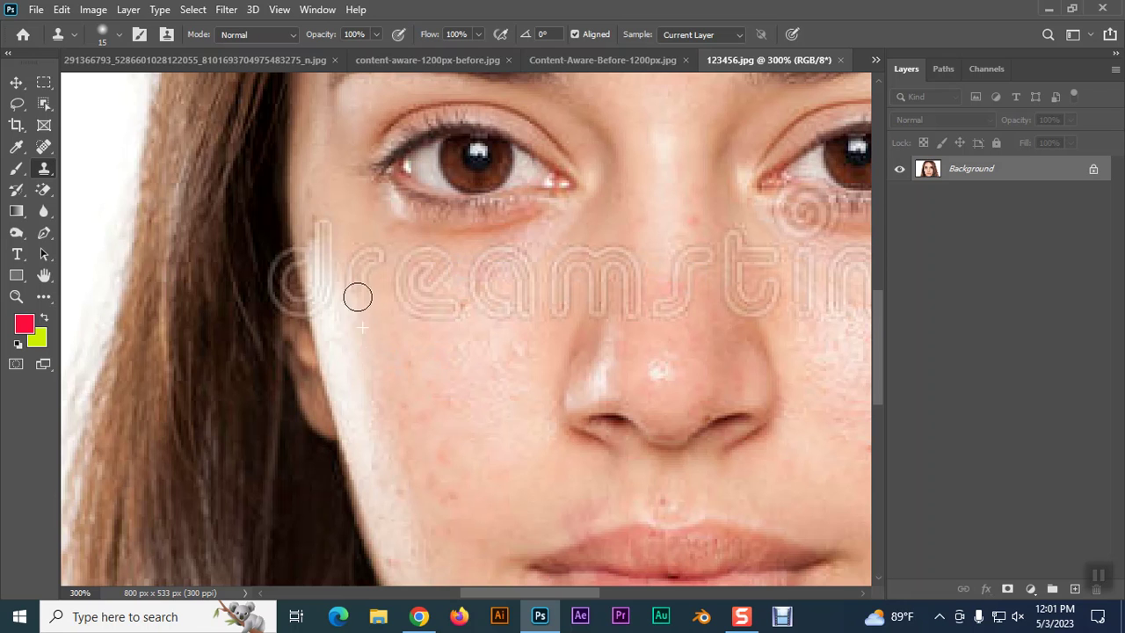
left_click(364, 325)
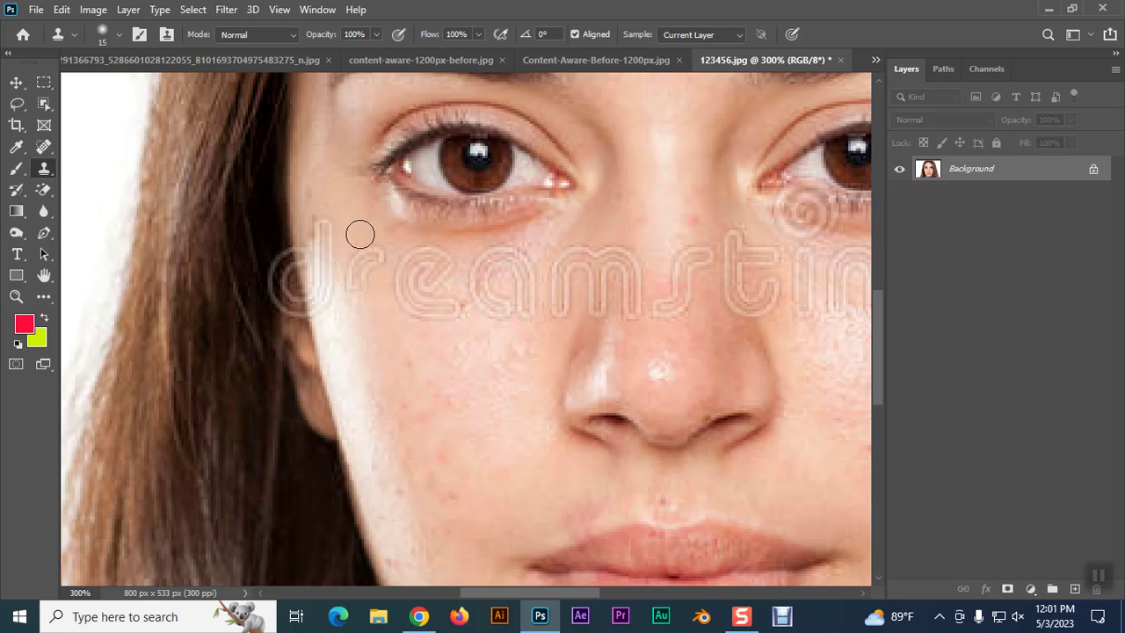
mouse_move(370, 251)
left_mouse_down()
mouse_move(361, 297)
mouse_move(372, 284)
left_mouse_up()
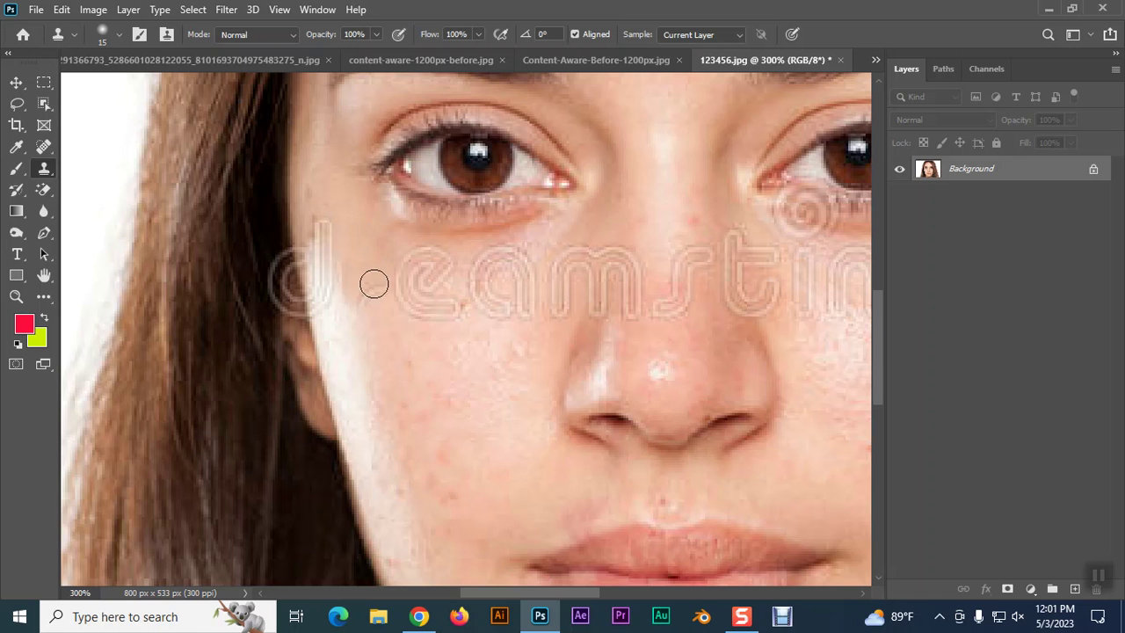
left_click(397, 359, "alt")
left_click_drag(375, 321, 384, 304)
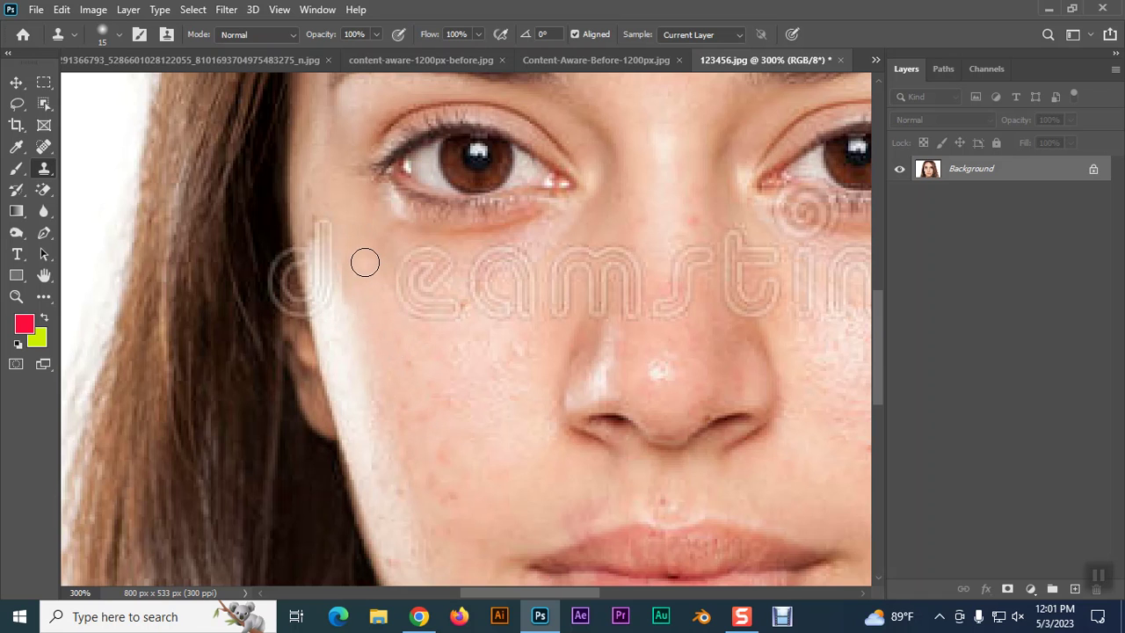
- Clone over the d near the hairline, then undo the stroke that smeared the hair
left_click(361, 231, "alt")
left_click_drag(283, 246, 281, 302)
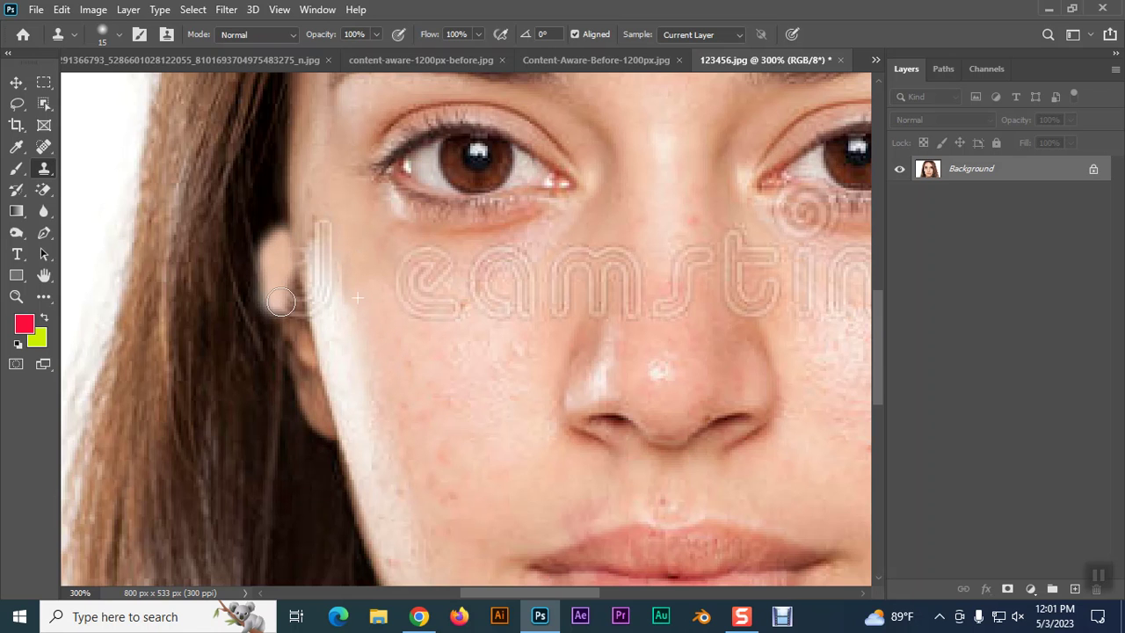
key("ctrl+z")
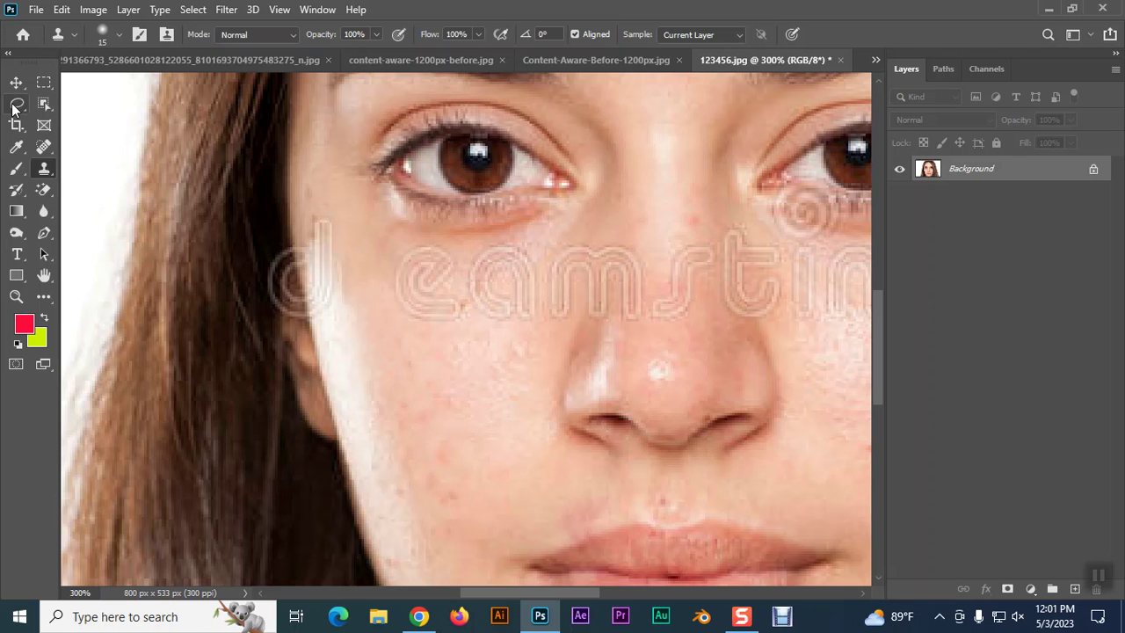
left_click(17, 103)
mouse_move(265, 238)
left_mouse_down()
mouse_move(298, 255)
mouse_move(262, 268)
left_mouse_up()
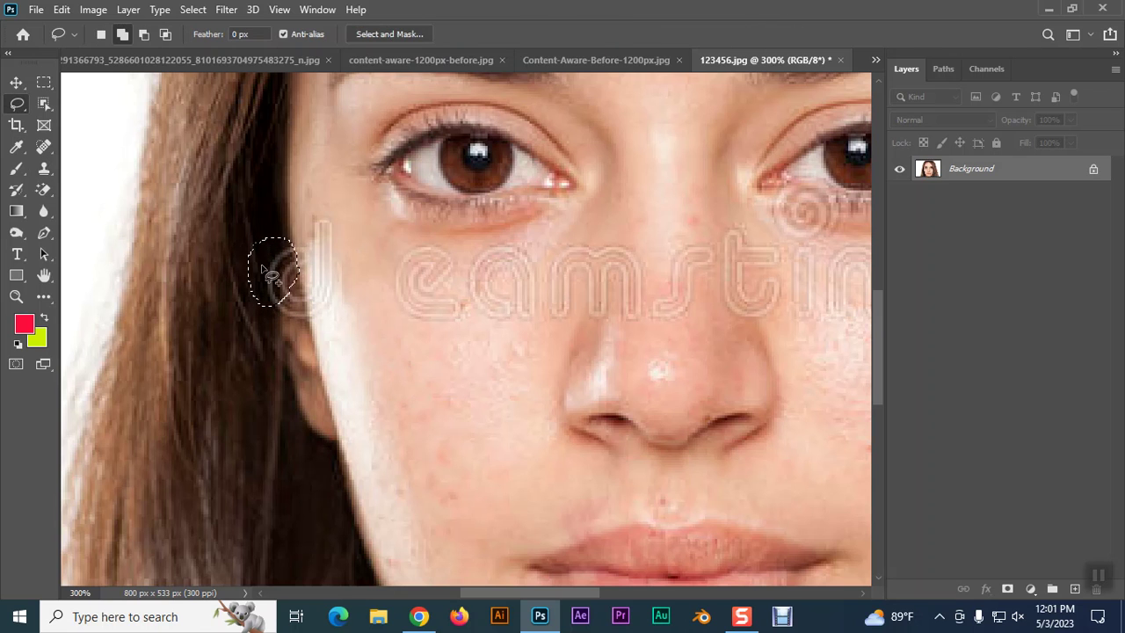
left_click(62, 10)
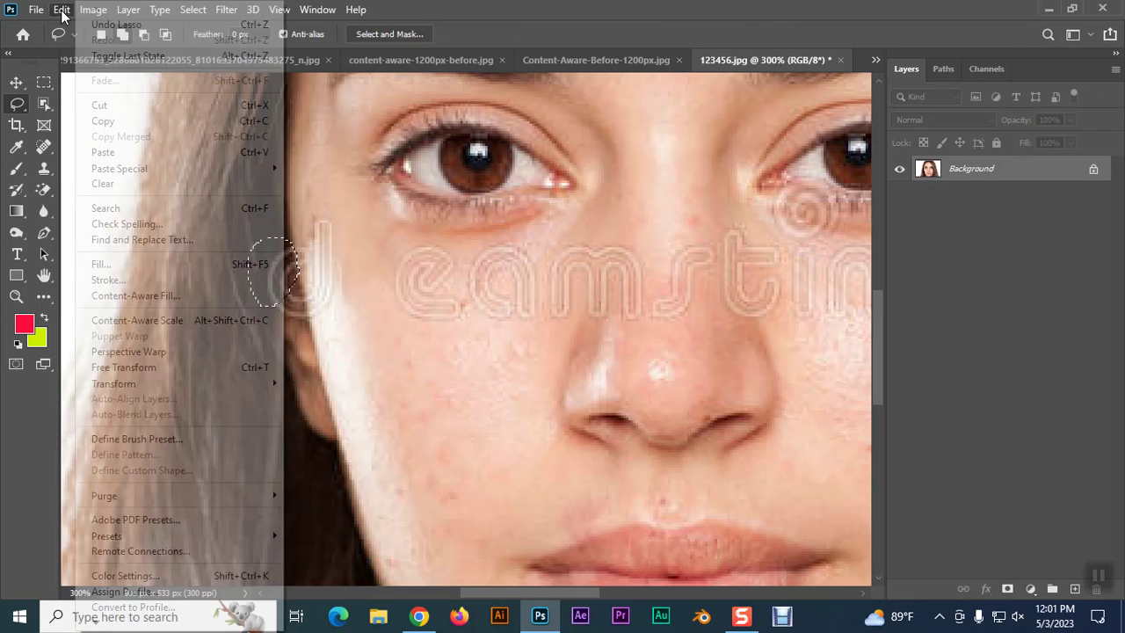
left_click(930, 172)
key("shift+F5")
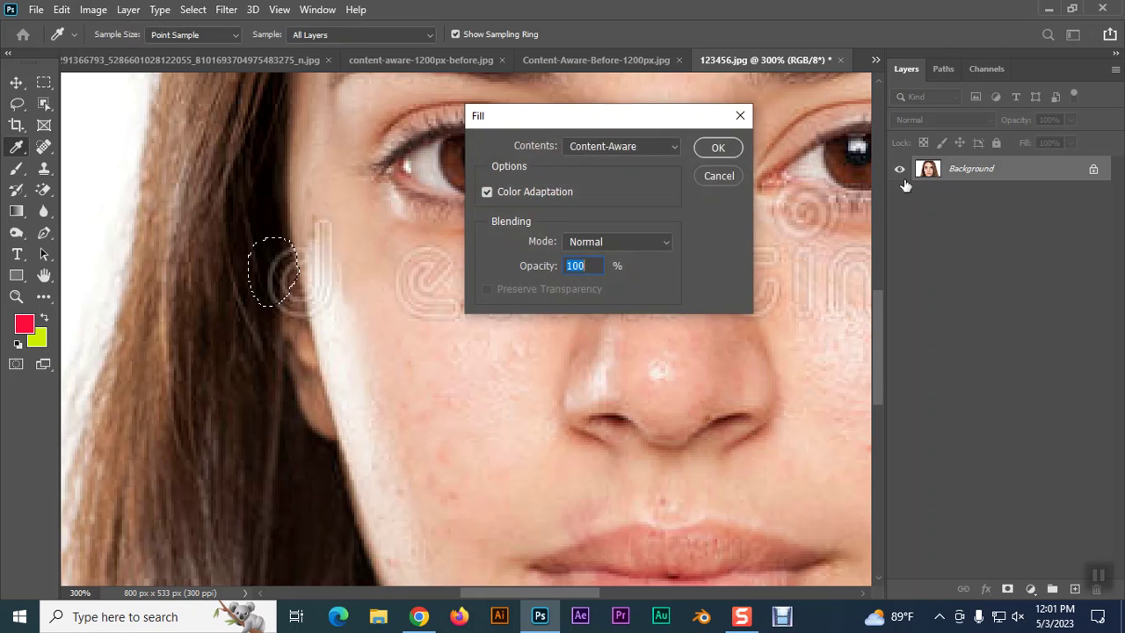
left_click(714, 145)
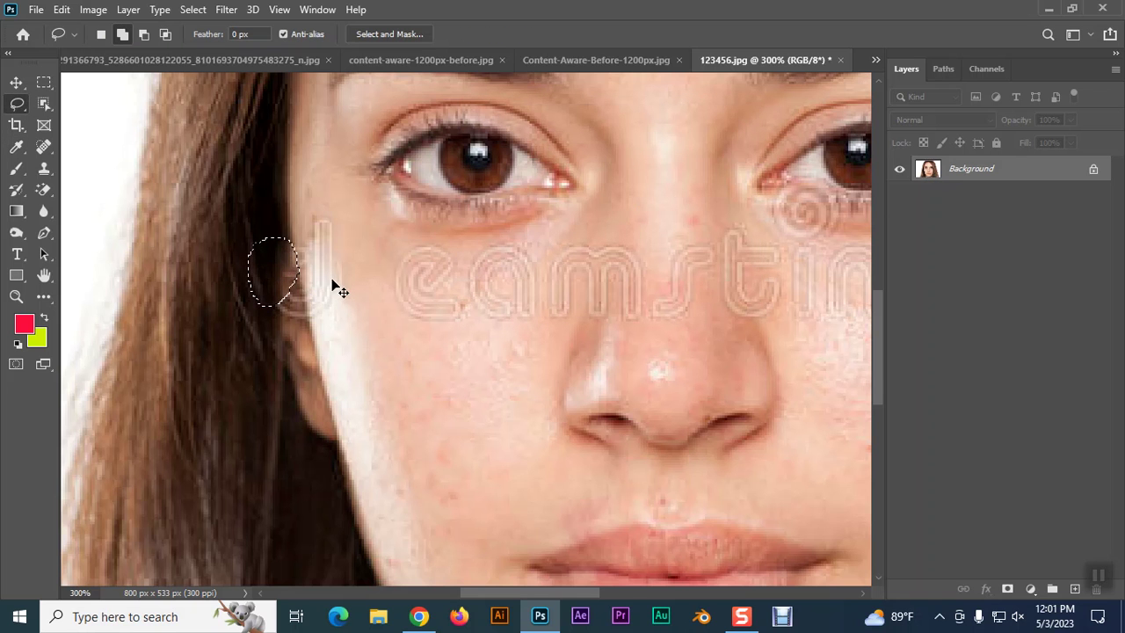
key("ctrl+s")
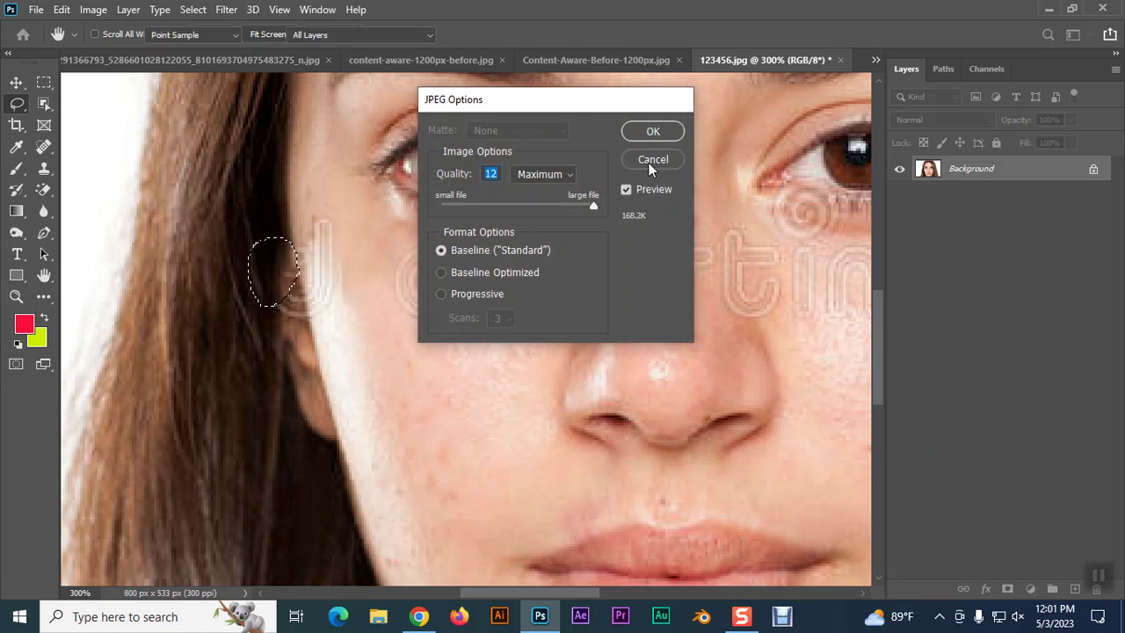
left_click(651, 161)
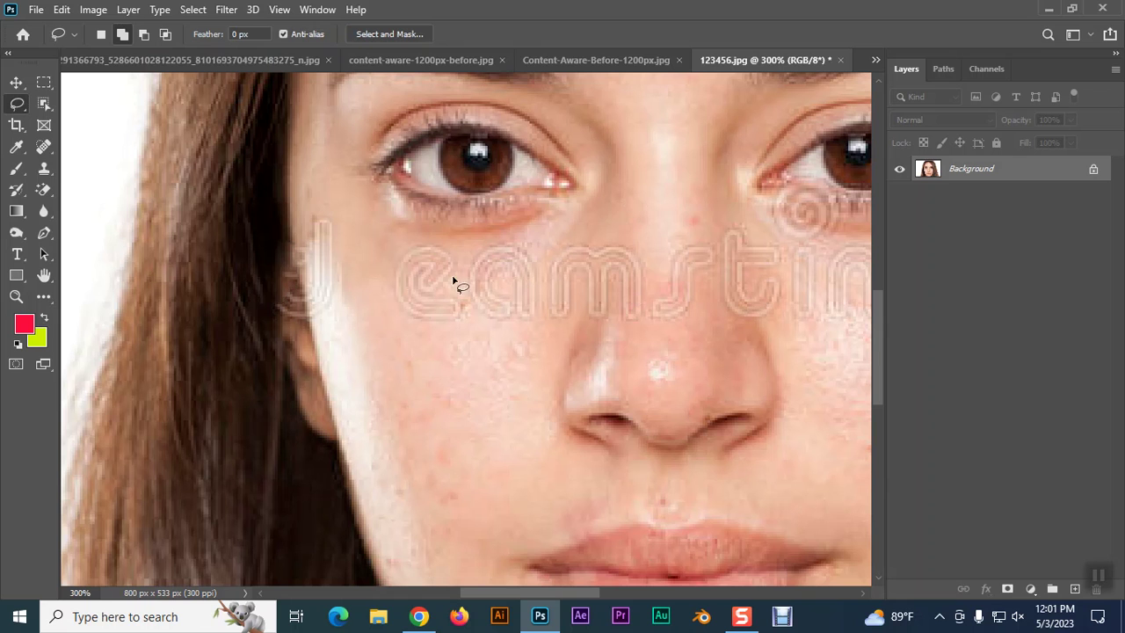
left_click_drag(394, 252, 382, 254)
key("shift+F5")
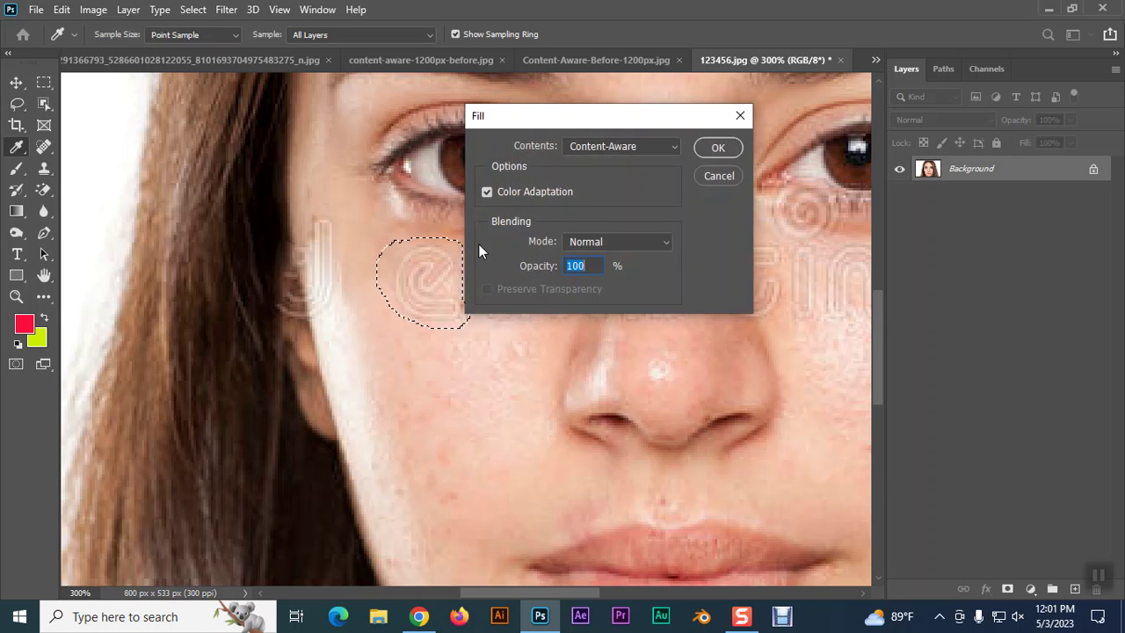
left_click(704, 150)
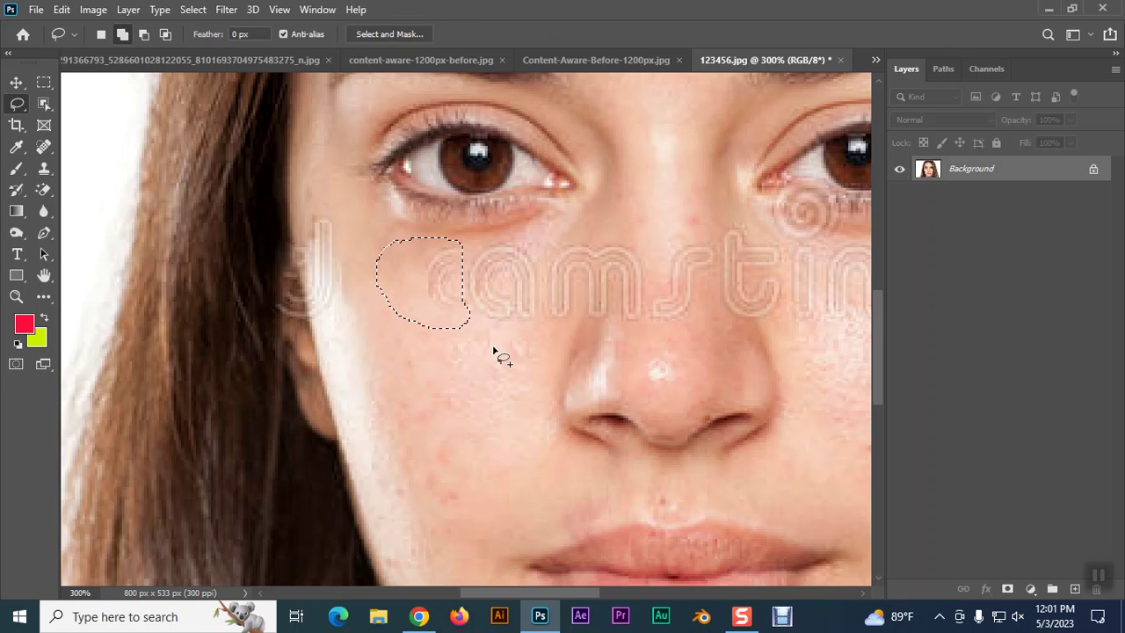
mouse_move(489, 238)
left_mouse_down()
mouse_move(546, 285)
mouse_move(517, 243)
left_mouse_up()
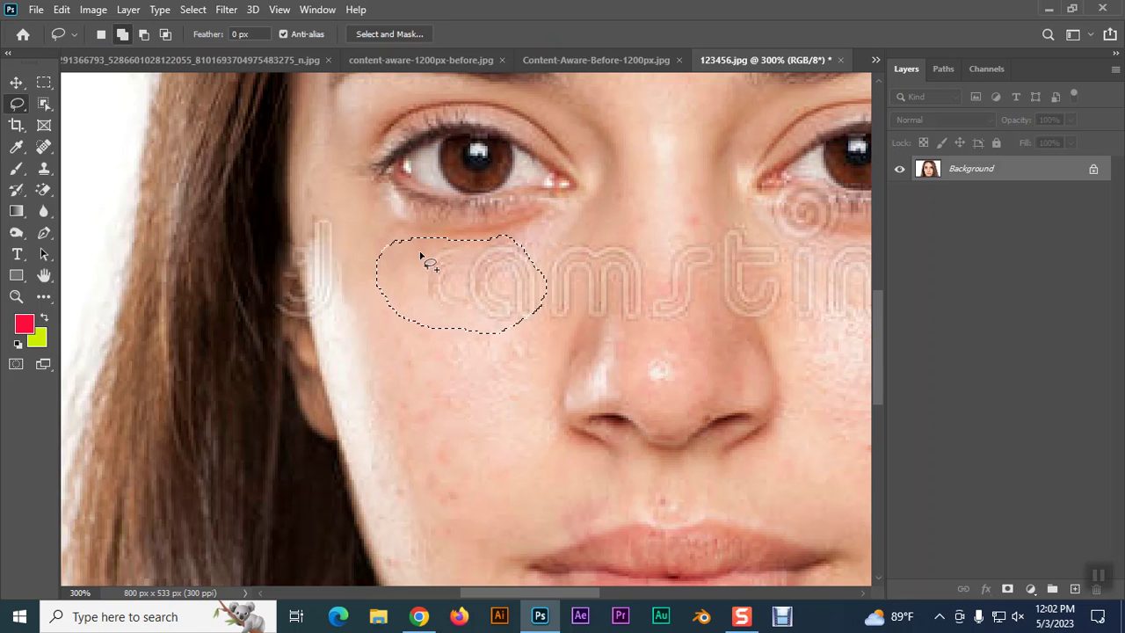
key("shift+F5")
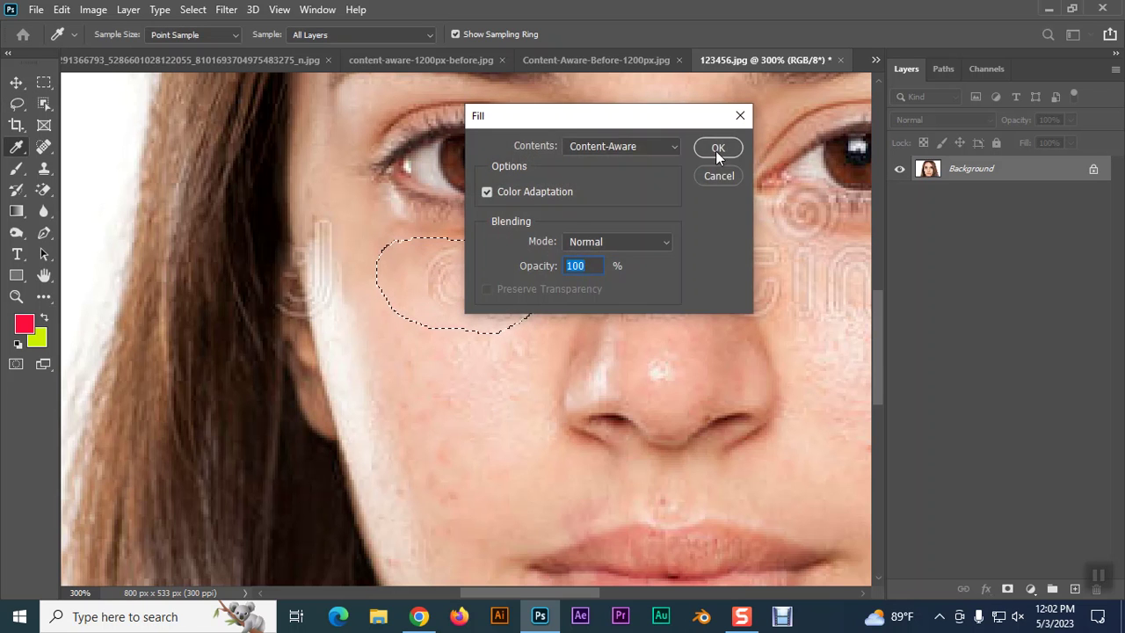
left_click(715, 150)
key("ctrl+d")
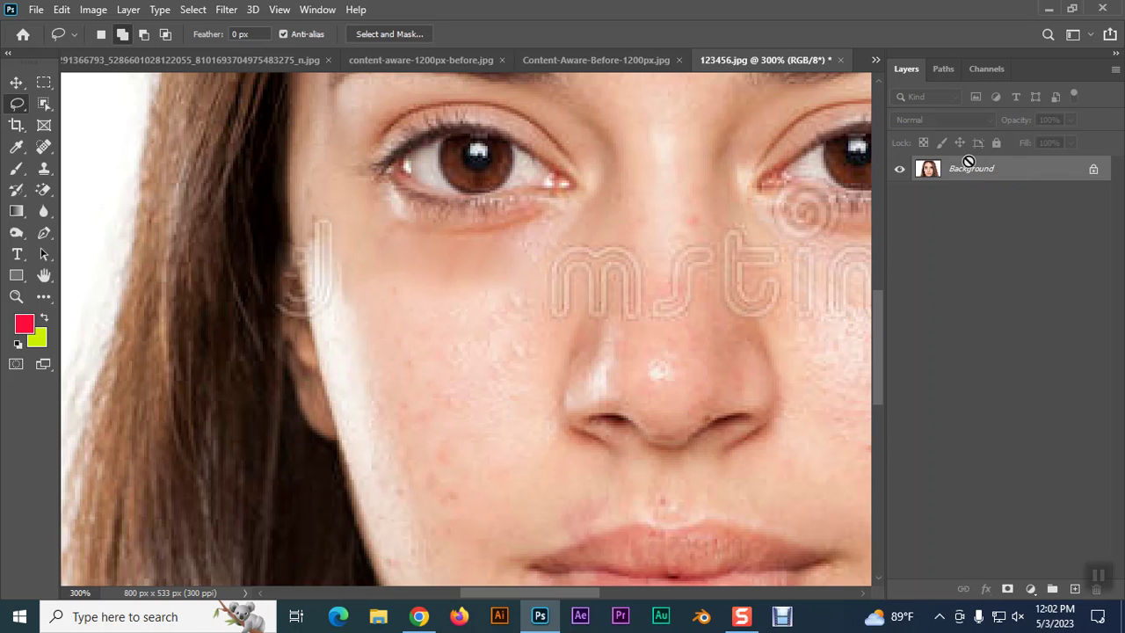
key("ctrl+z")
key("ctrl+z")
key("ctrl+z")
key("ctrl+z")
key("ctrl+z")
key("ctrl+z")
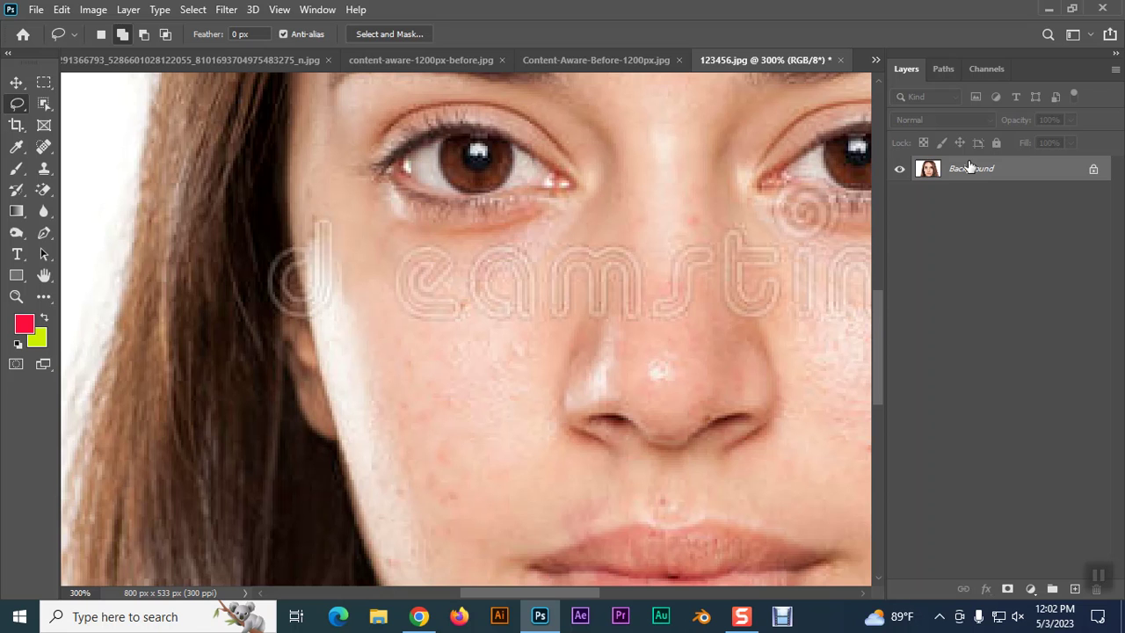
- Bring the photo of two cyclists on the beach to the front from the document list
left_click(876, 59)
left_click(582, 102)
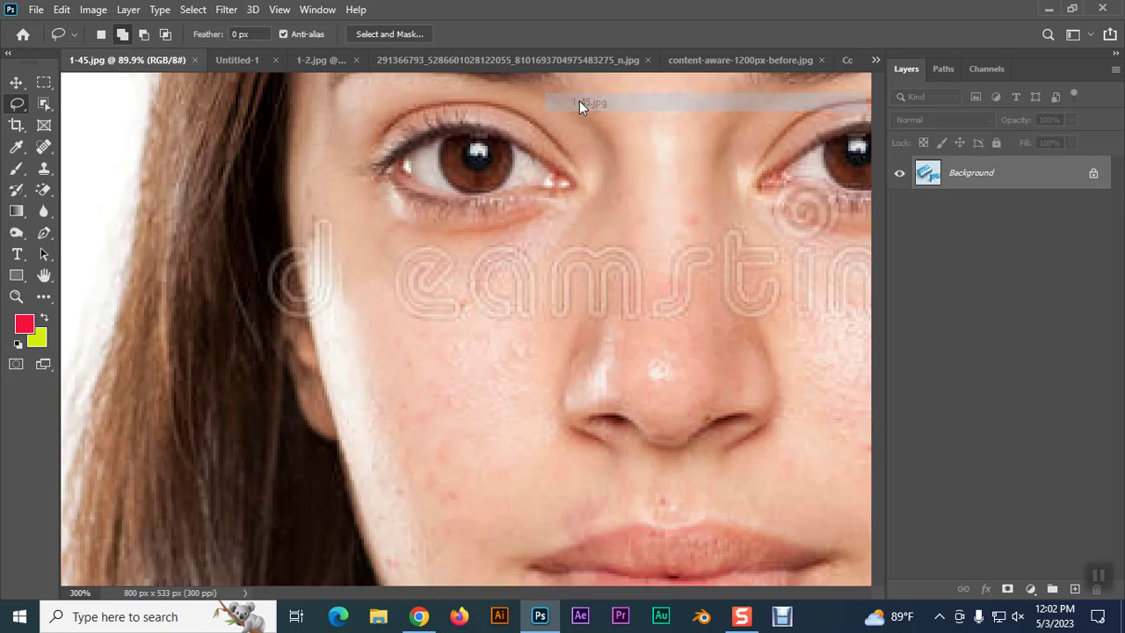
left_click(254, 62)
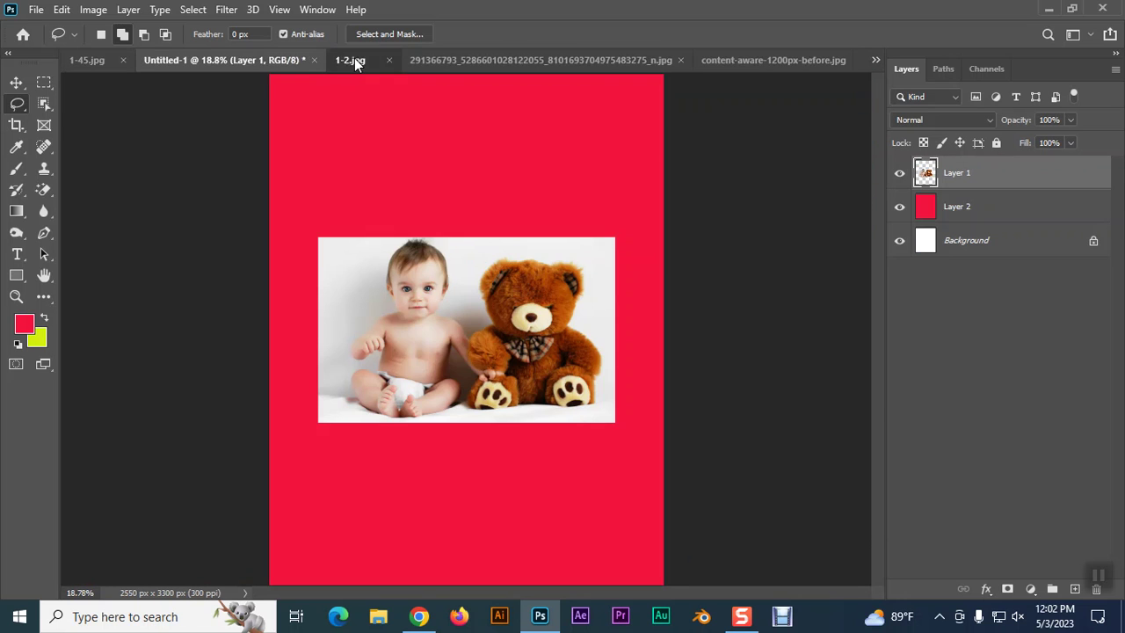
left_click(356, 62)
left_click(466, 63)
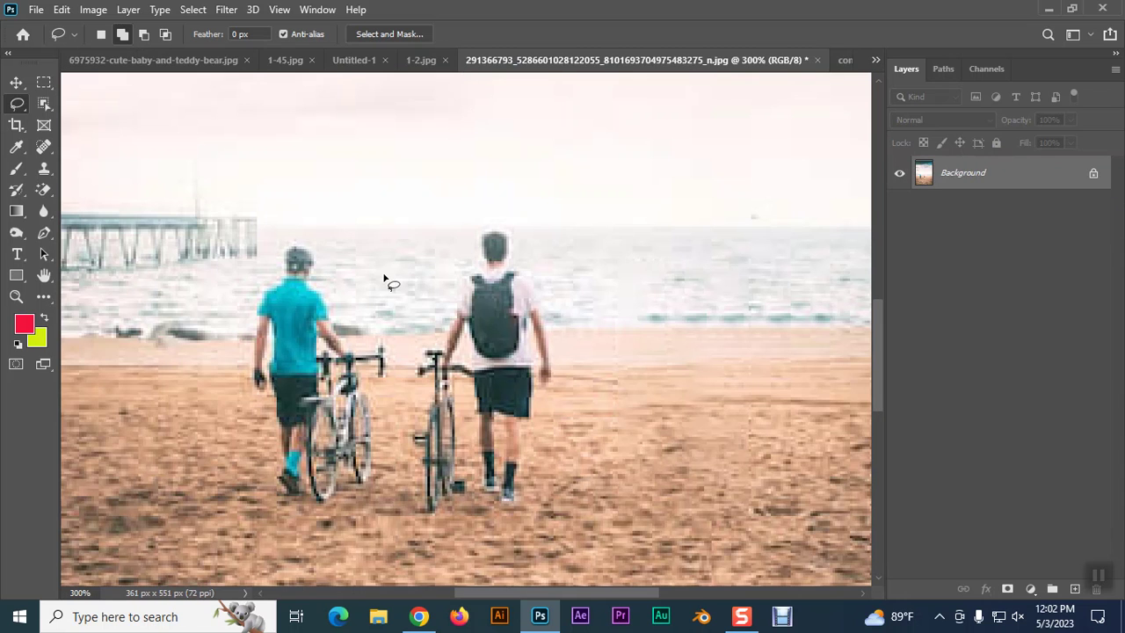
- Zoom in and clone out the turquoise cyclist's head with a smaller Clone Stamp brush
key("ctrl+plus")
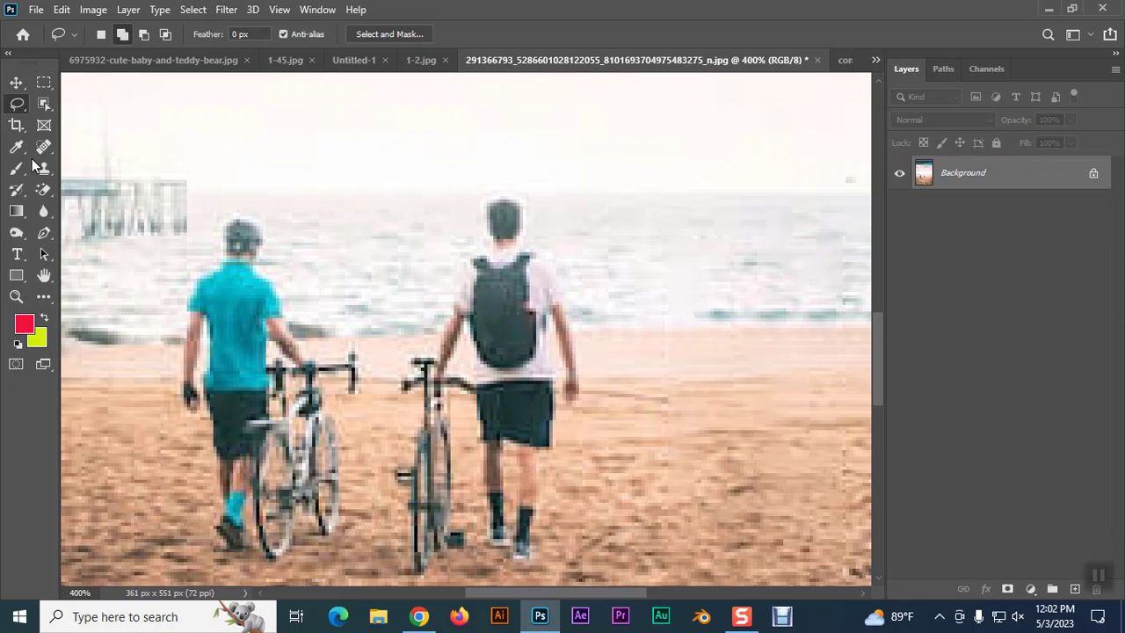
left_click(43, 168)
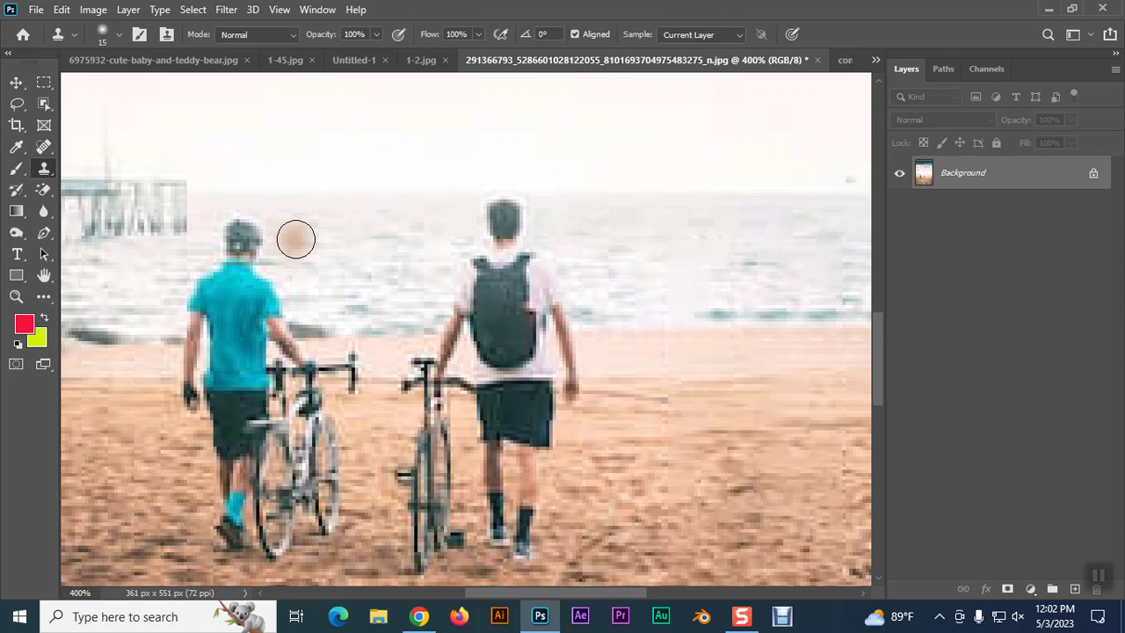
key("bracketleft")
key("bracketleft")
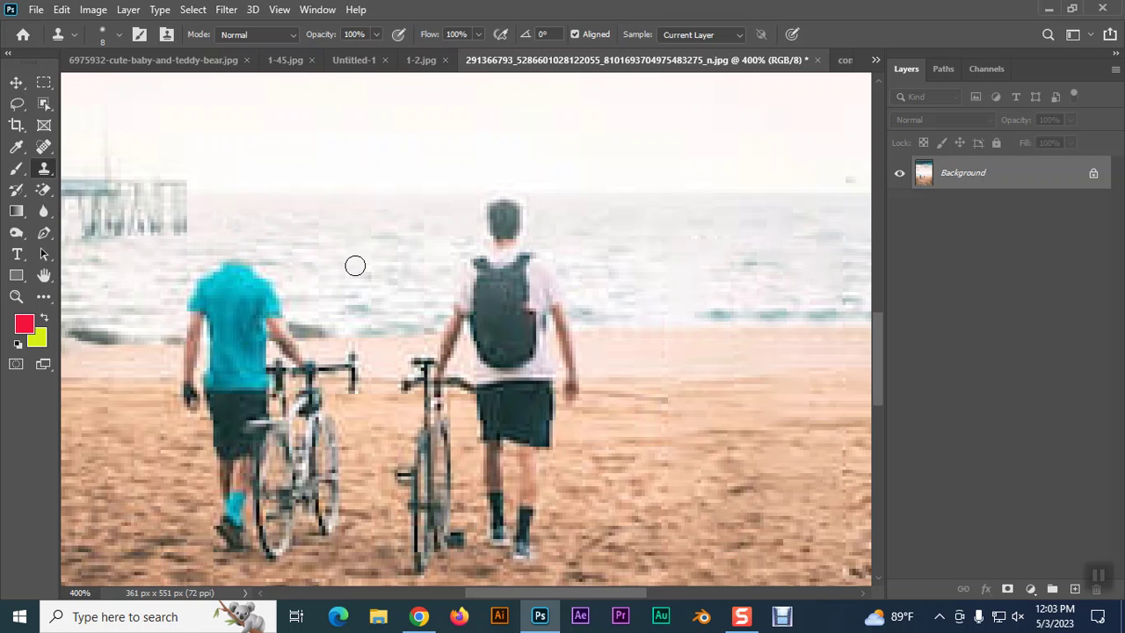
key("ctrl+1")
key("ctrl+plus")
key("ctrl+plus")
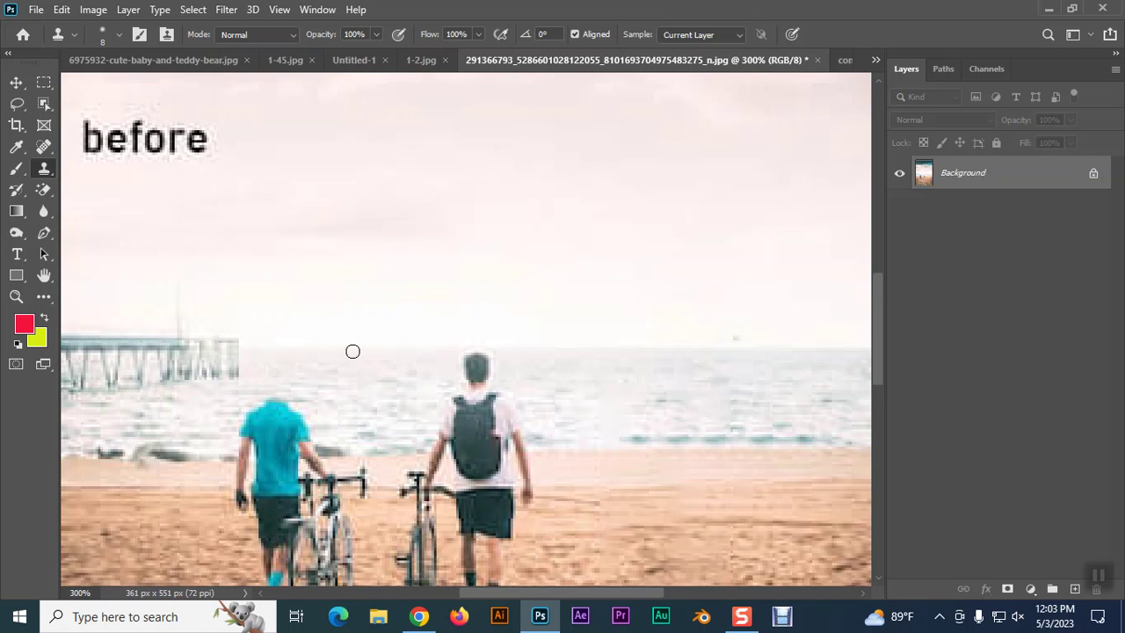
scroll(352, 351, "down", 3)
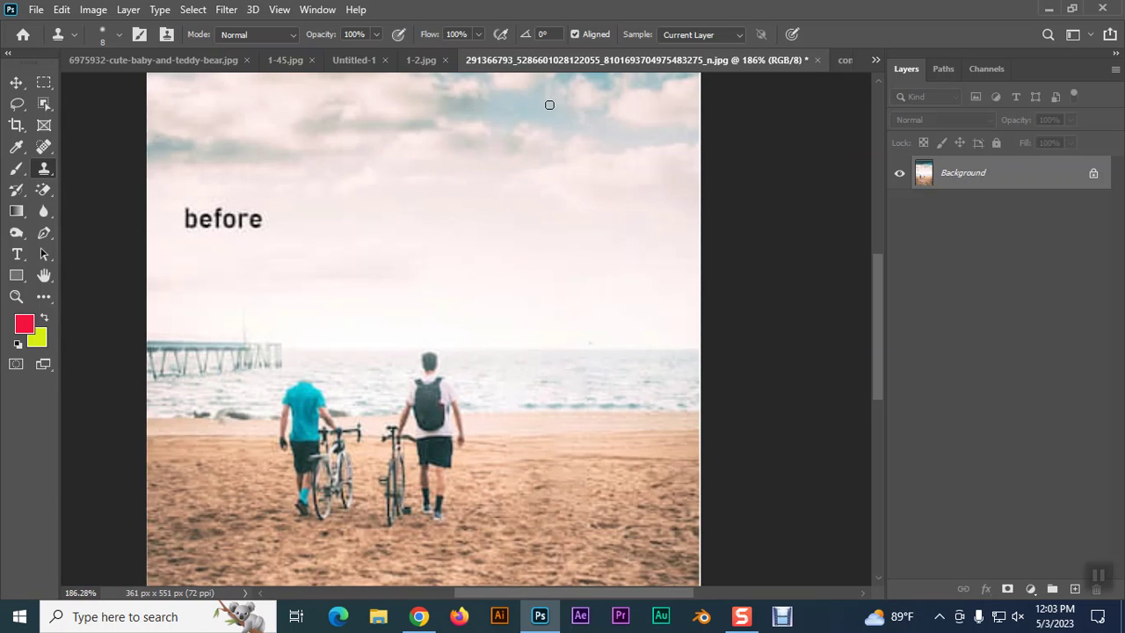
left_click(16, 83)
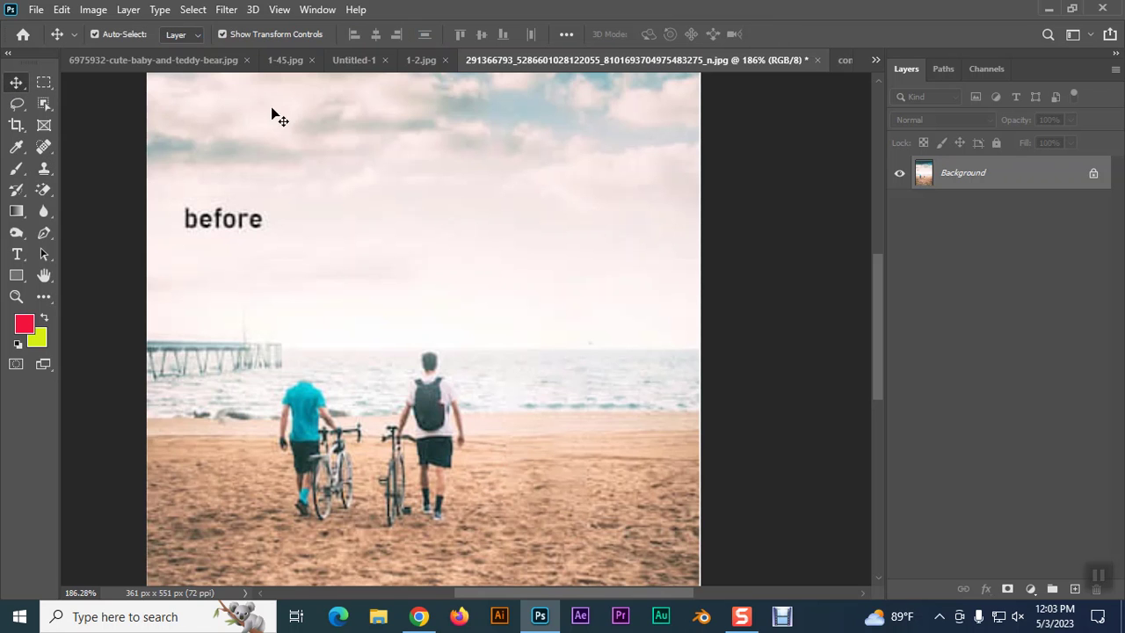
- Sample the baby's eye in the teddy bear photo as clone source, brush size 200
left_click(420, 61)
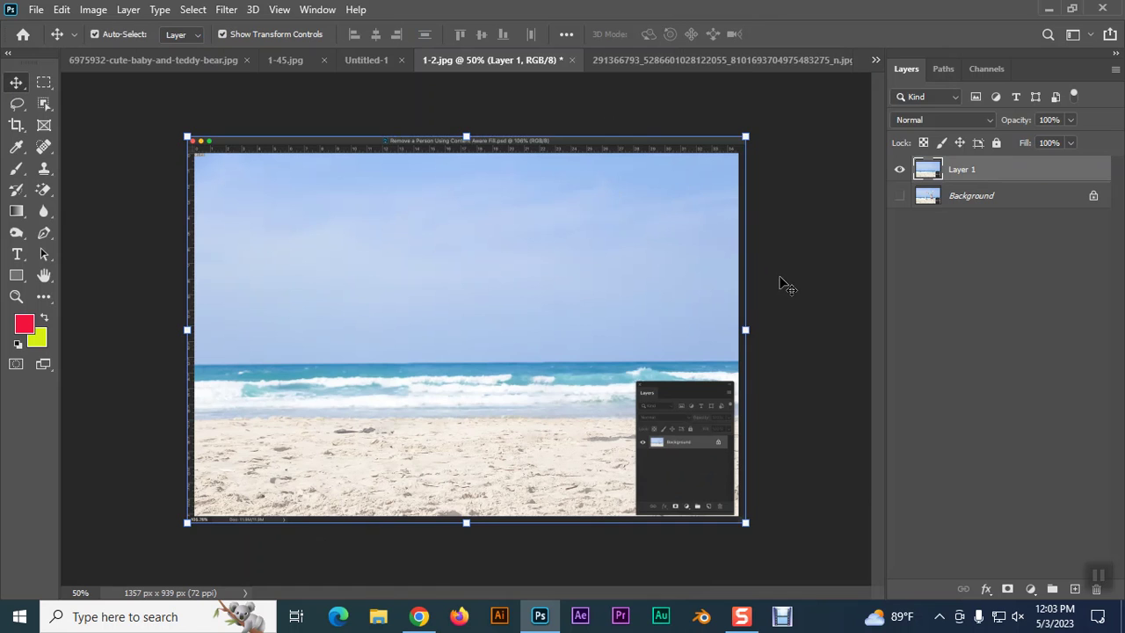
left_click(768, 62)
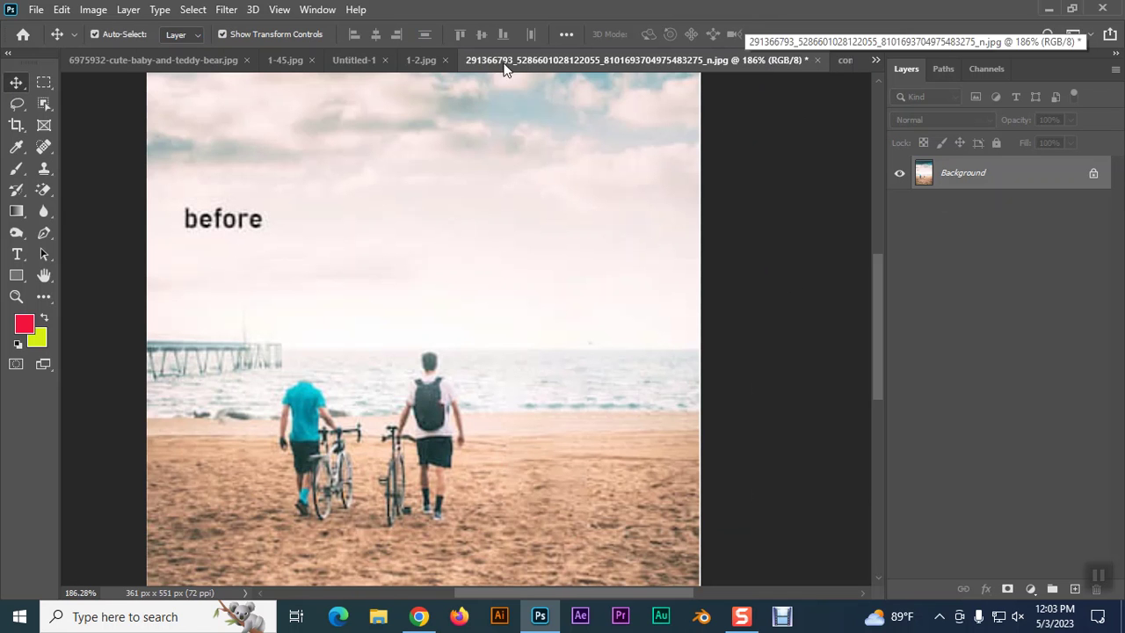
left_click(841, 61)
left_click(881, 60)
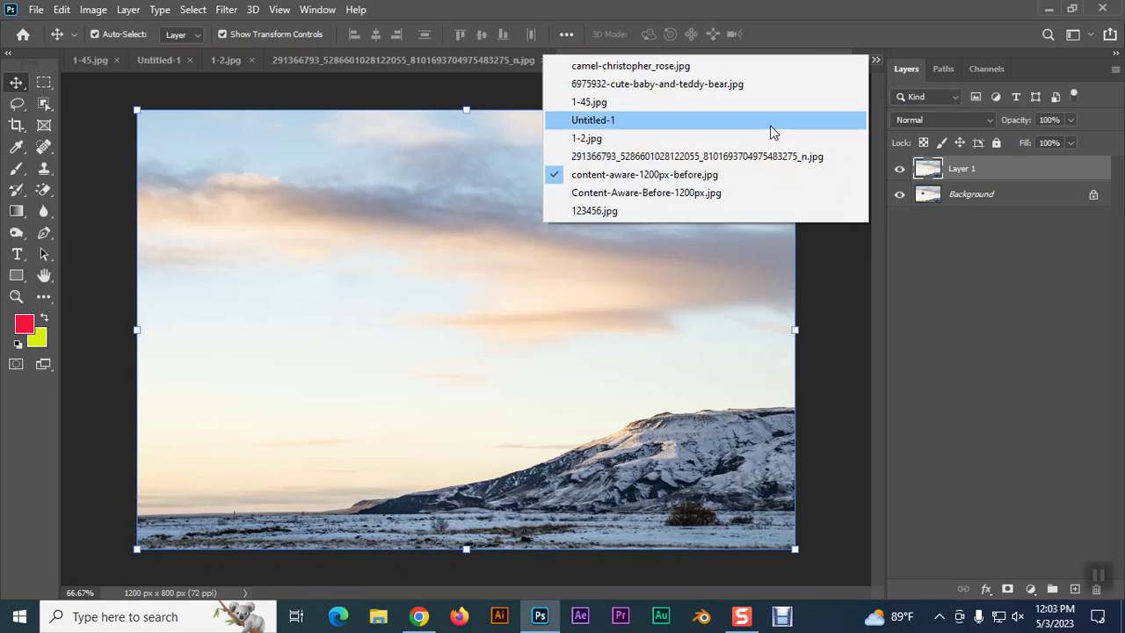
left_click(623, 85)
key("ctrl+minus")
key("ctrl+minus")
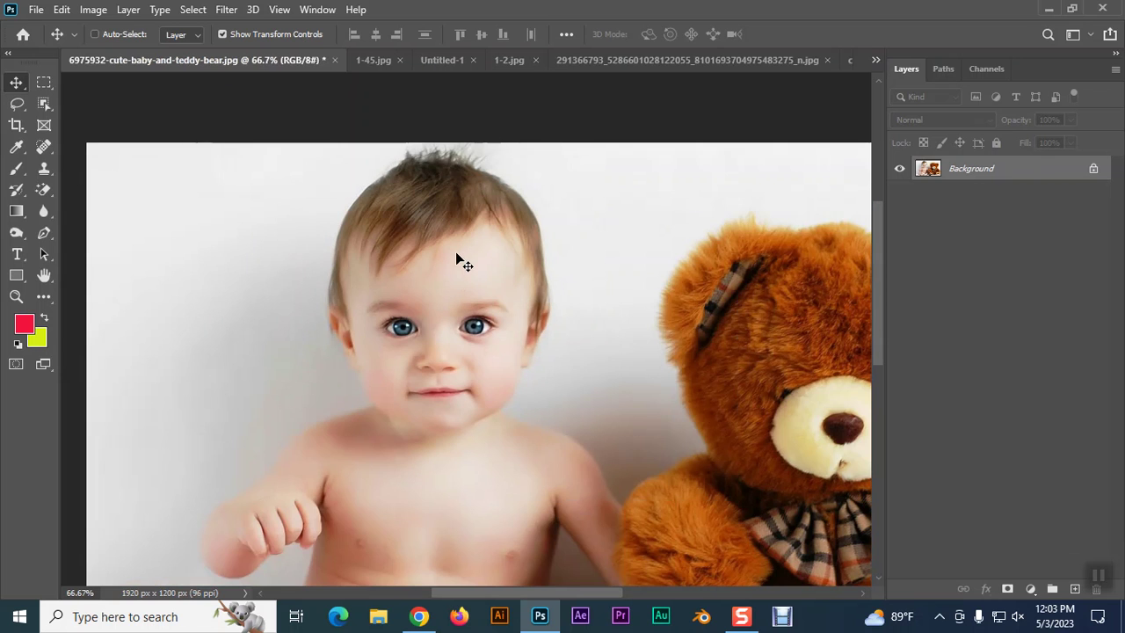
left_click(44, 169)
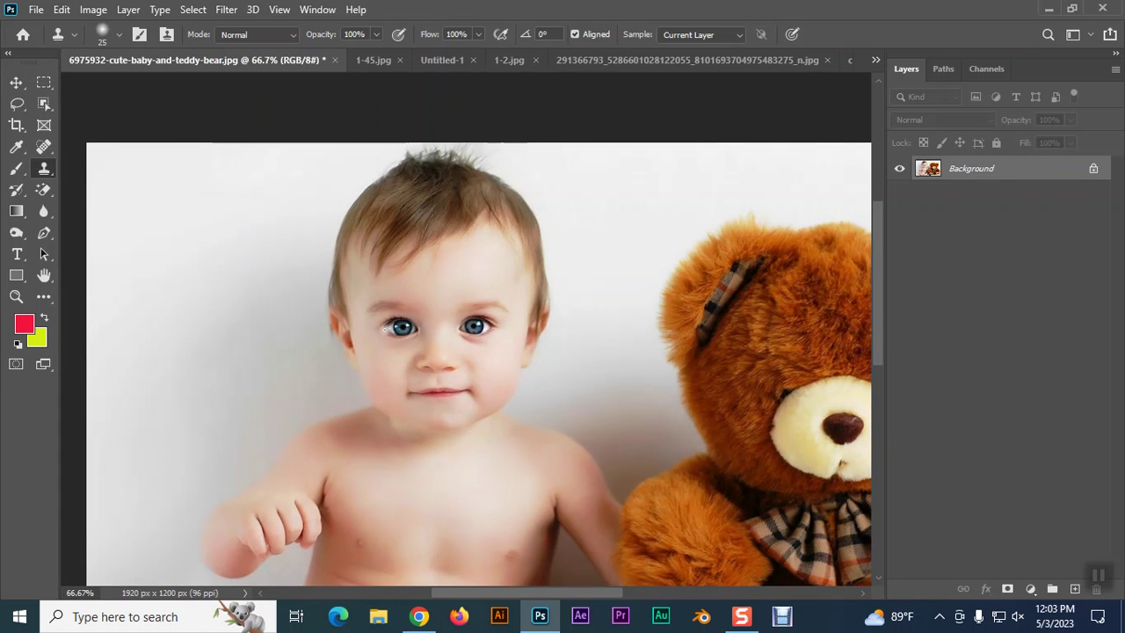
key("bracketright")
key("bracketright")
key("bracketright")
key("bracketright")
key("bracketright")
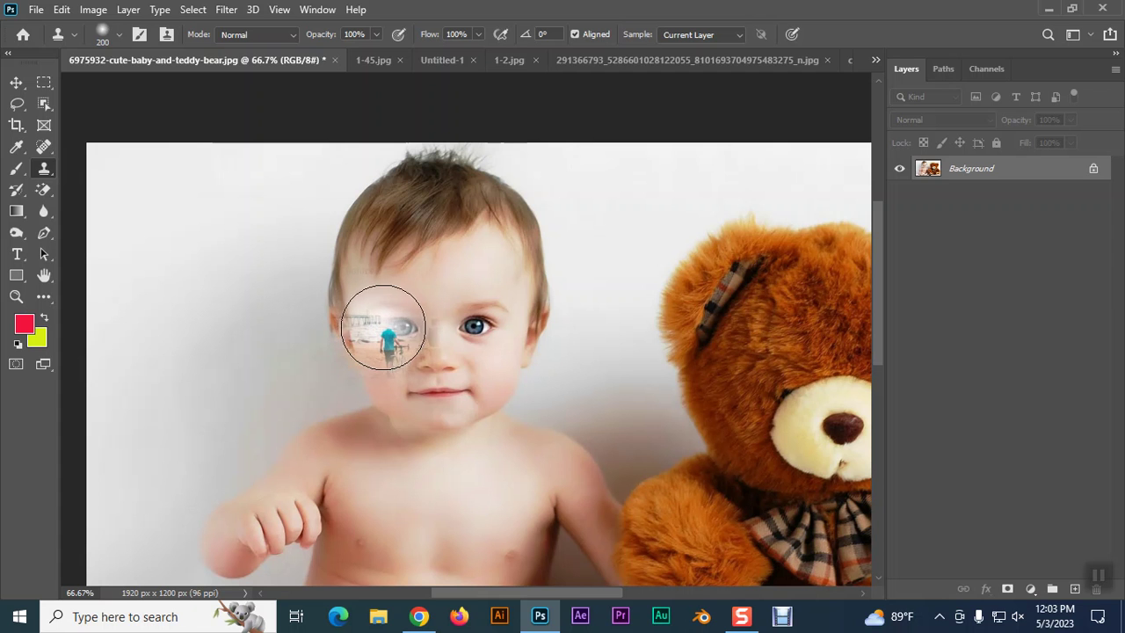
left_click(388, 324, "alt")
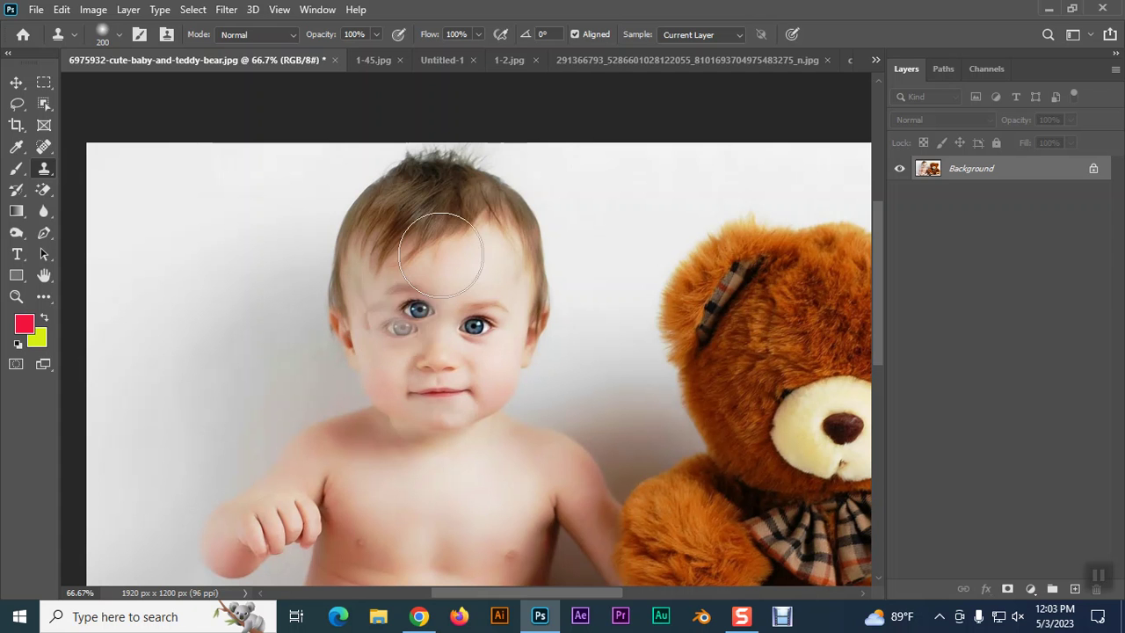
- On the beach photo, set clone mode to Multiply, test stamps in the sky, and undo them
left_click(585, 60)
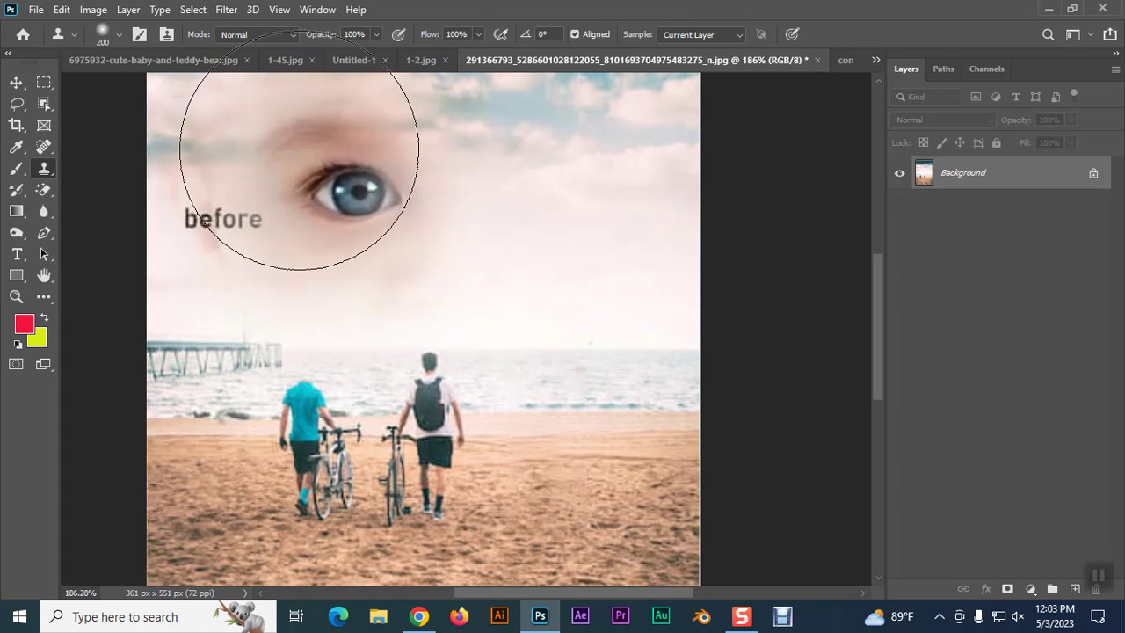
left_click(269, 36)
left_click(231, 110)
mouse_move(401, 188)
left_mouse_down()
mouse_move(547, 196)
mouse_move(418, 194)
left_mouse_up()
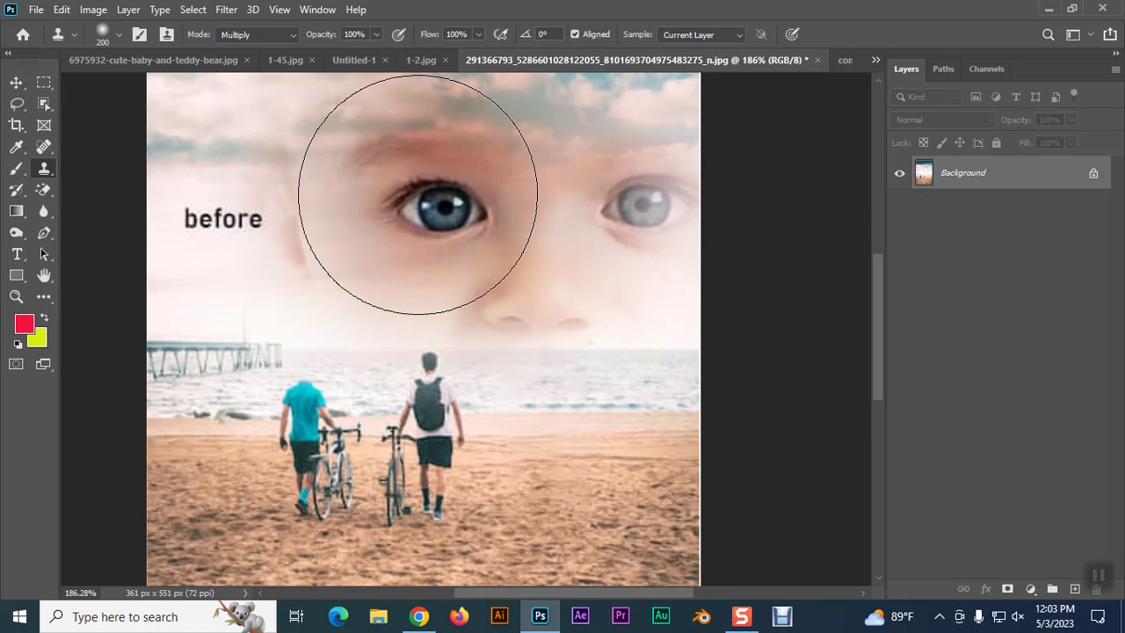
key("ctrl+z")
key("ctrl+z")
key("ctrl+z")
left_click(427, 200)
key("bracketleft")
key("bracketleft")
key("bracketleft")
key("bracketleft")
key("bracketleft")
key("bracketleft")
key("bracketleft")
mouse_move(402, 206)
left_mouse_down()
mouse_move(598, 204)
mouse_move(403, 204)
left_mouse_up()
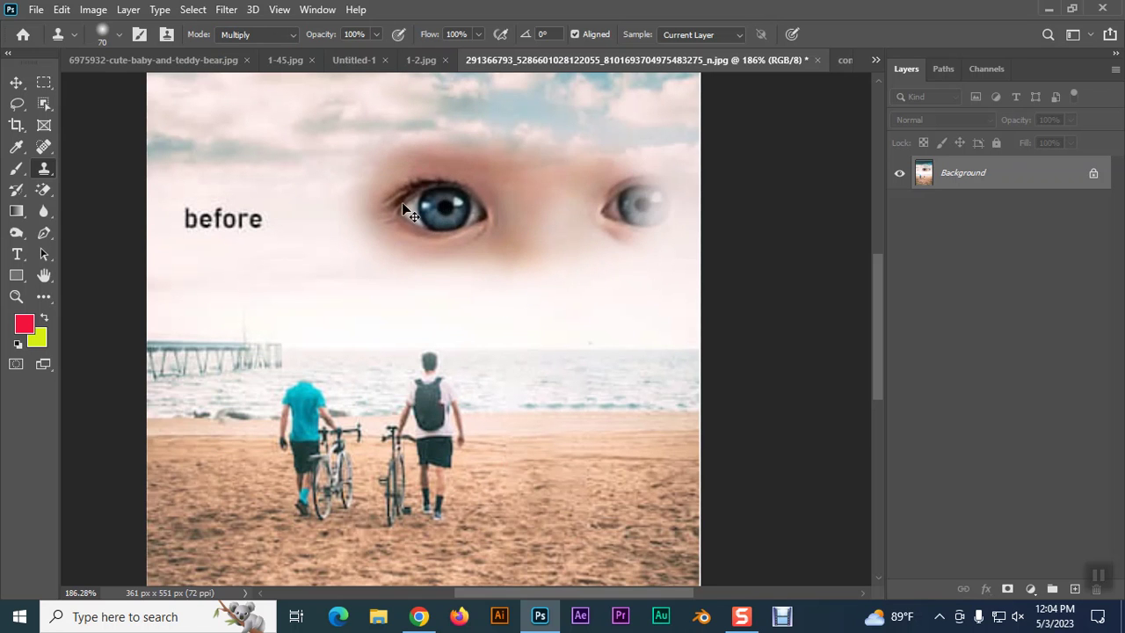
key("ctrl+z")
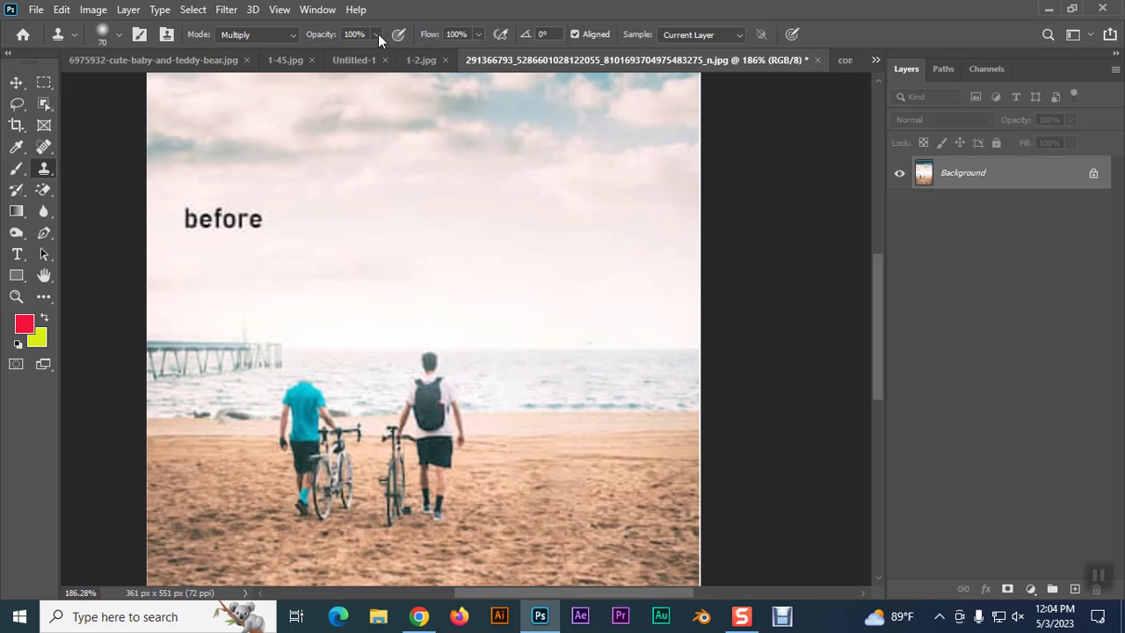
- Lower clone opacity to 38% and try faint eye and nose strokes in the sky
left_click(378, 34)
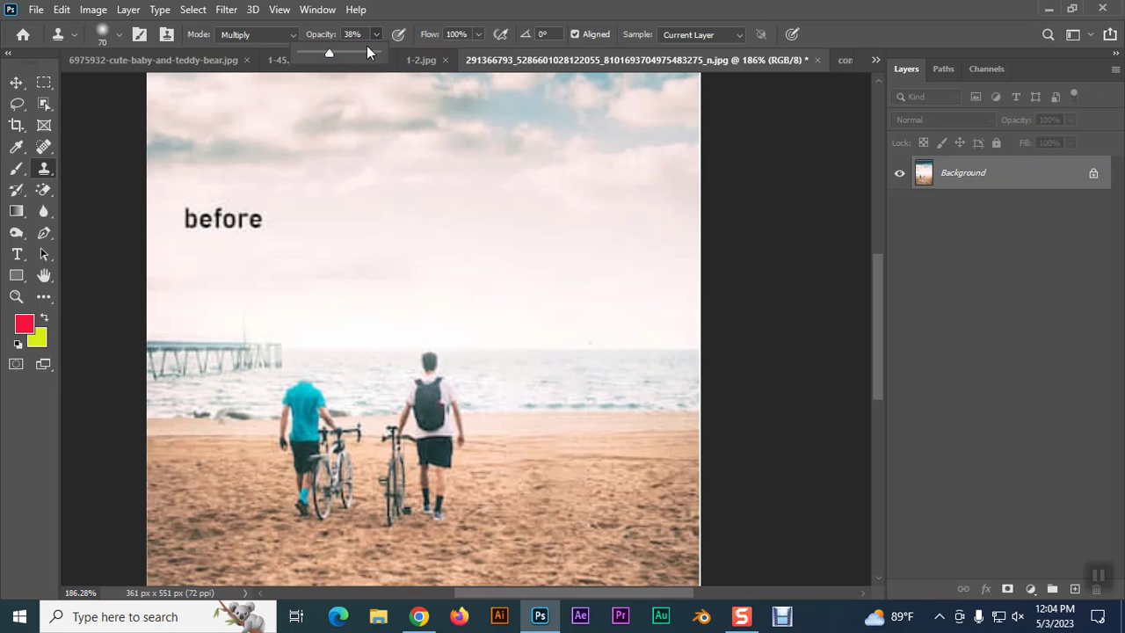
mouse_move(384, 146)
left_mouse_down()
mouse_move(582, 211)
mouse_move(658, 206)
left_mouse_up()
left_click_drag(525, 243, 519, 244)
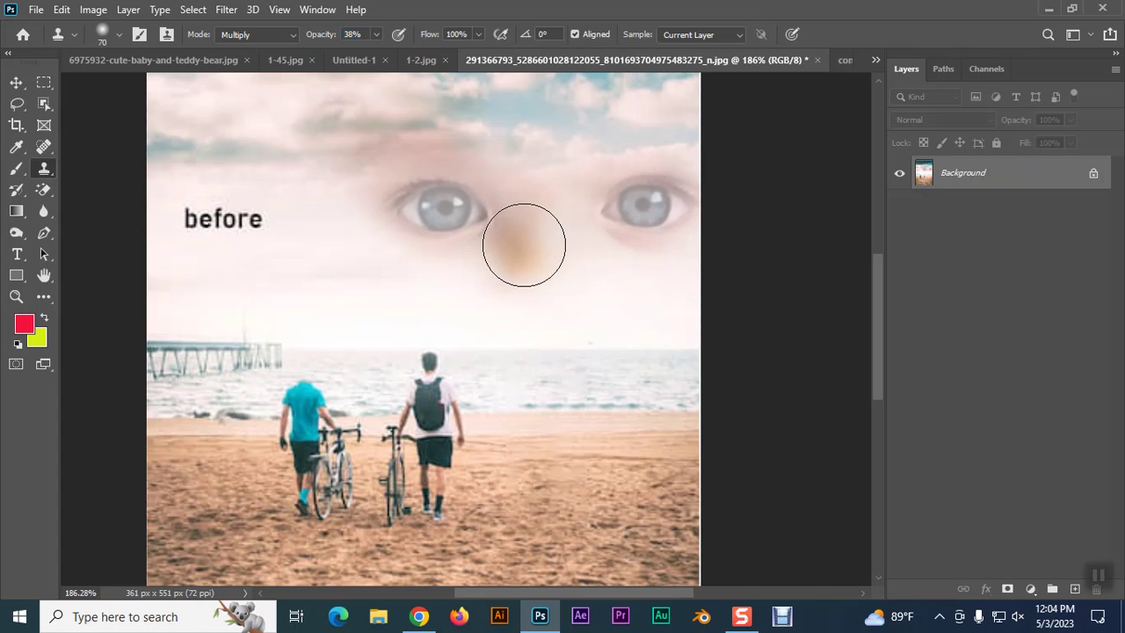
key("ctrl+alt+z")
key("ctrl+alt+z")
key("ctrl+alt+z")
left_click(520, 244)
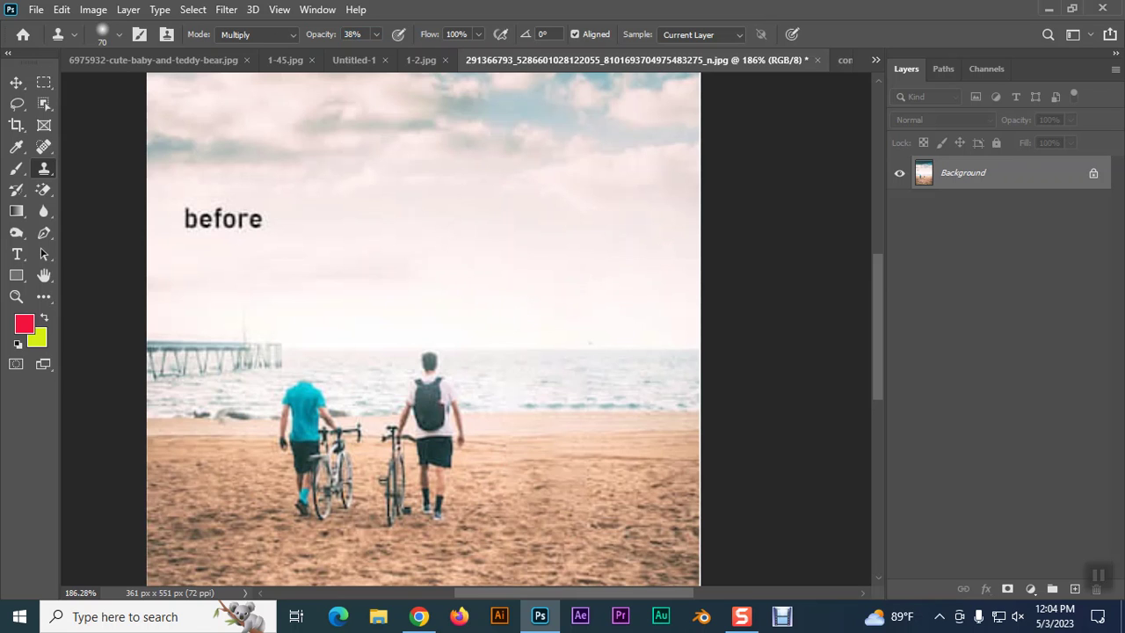
left_click(16, 83)
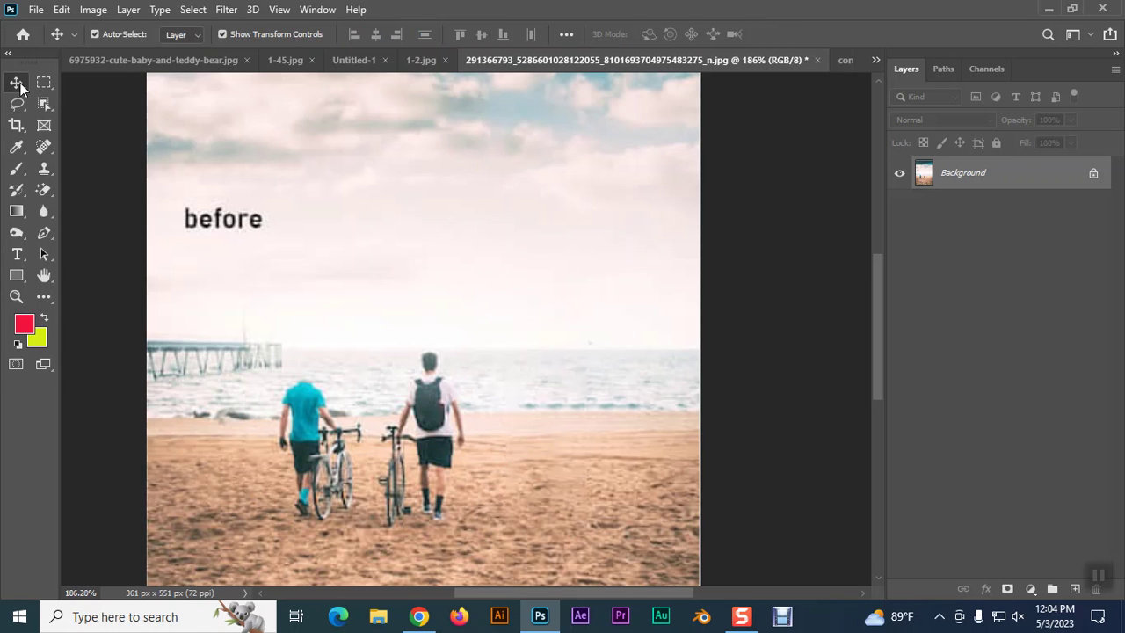
left_click(428, 616)
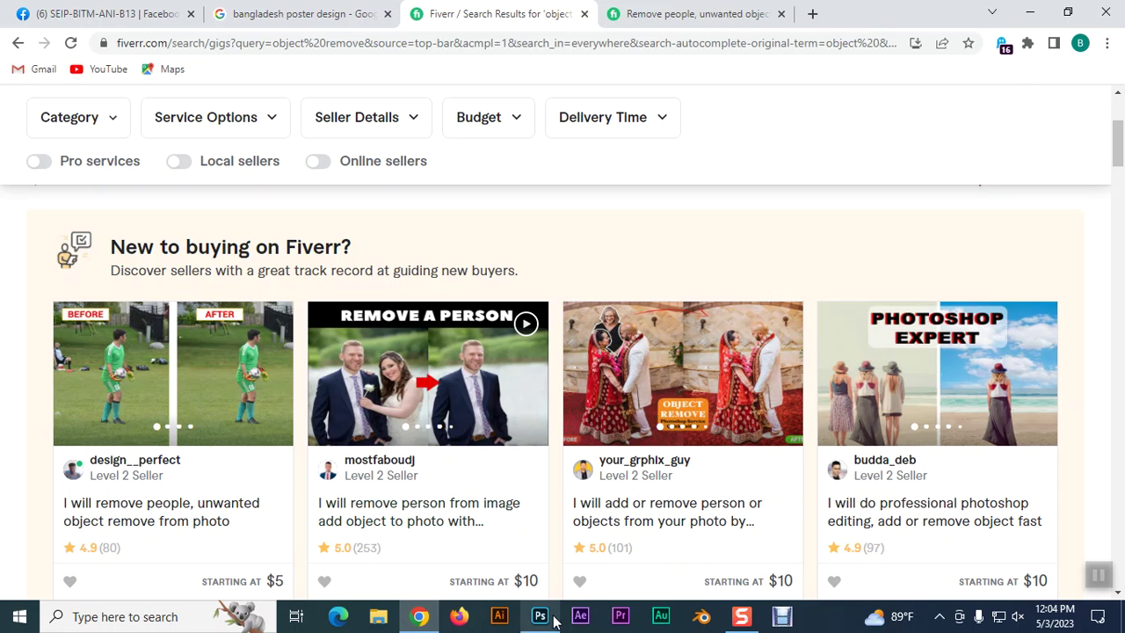
left_click(539, 617)
left_click(35, 9)
left_click(53, 45)
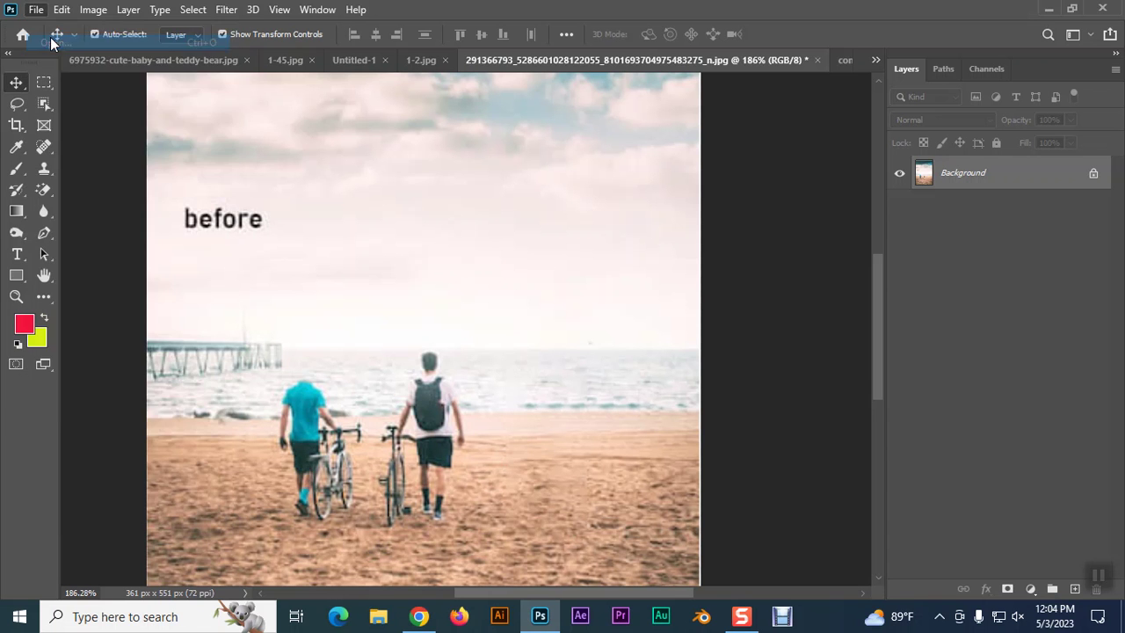
- Scroll through the Image folder and pick apple_158989157.jpg
scroll(442, 221, "down", 2)
scroll(442, 222, "down", 2)
scroll(442, 222, "down", 2)
scroll(442, 221, "down", 2)
scroll(443, 221, "down", 1)
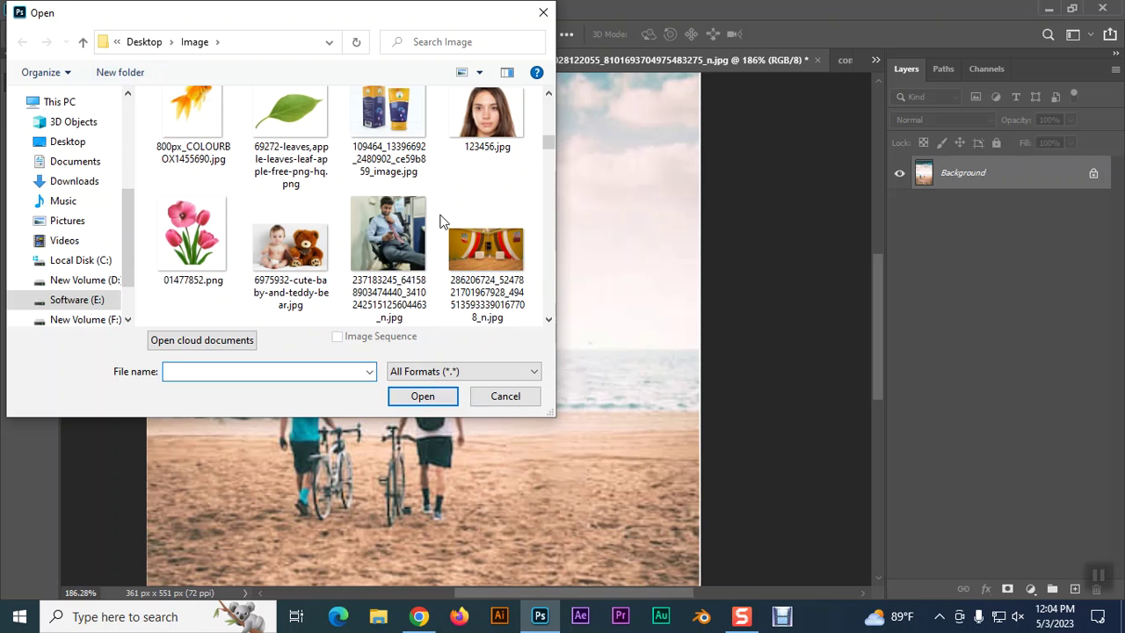
scroll(442, 221, "up", 1)
scroll(442, 221, "down", 1)
scroll(442, 221, "down", 2)
scroll(442, 221, "down", 2)
scroll(442, 222, "down", 1)
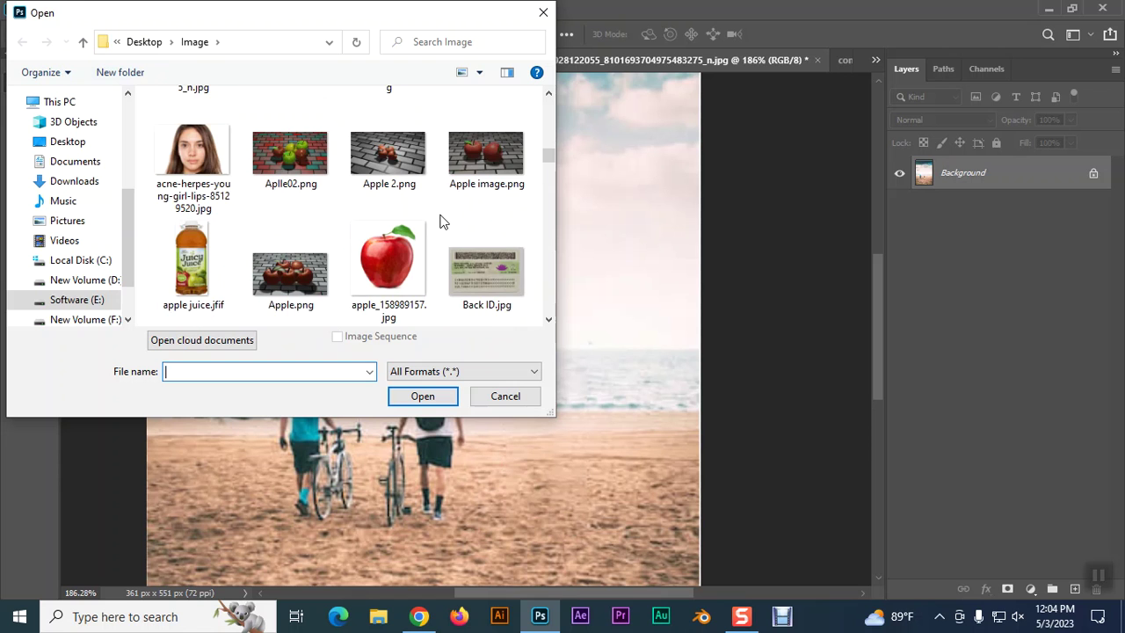
left_click(391, 256)
- Scroll further down and select the crying-baby images.jpg file
scroll(451, 211, "down", 1)
scroll(451, 211, "down", 1)
scroll(451, 211, "down", 1)
scroll(452, 211, "down", 1)
scroll(451, 211, "down", 1)
scroll(451, 211, "down", 1)
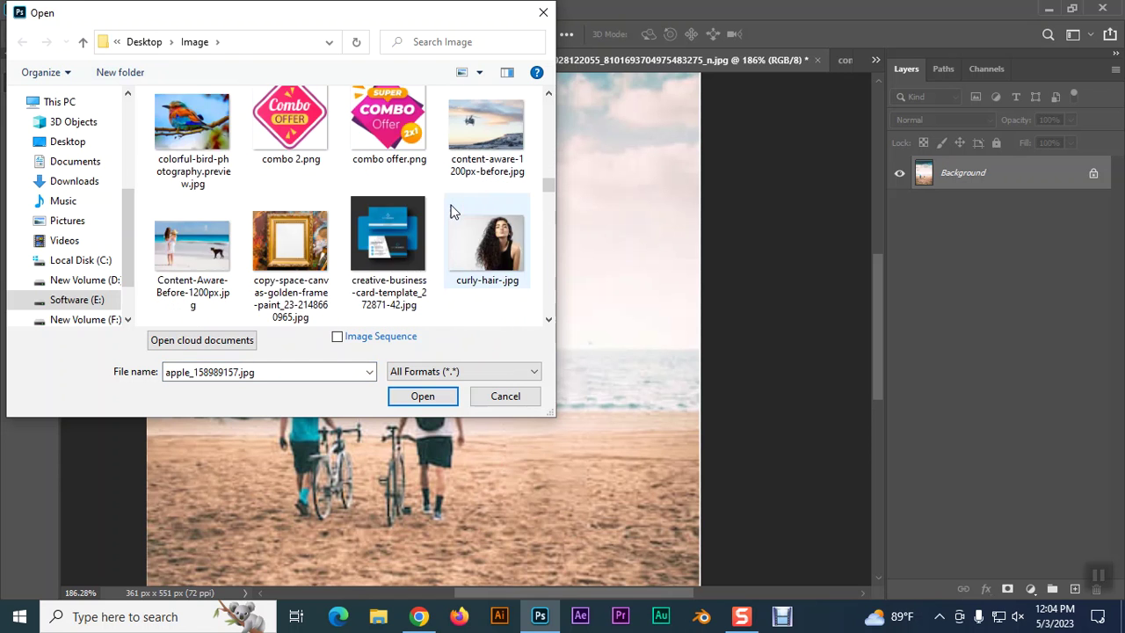
scroll(451, 211, "down", 1)
scroll(451, 211, "down", 1)
scroll(451, 211, "down", 1)
scroll(451, 211, "down", 1)
scroll(451, 211, "down", 1)
scroll(451, 211, "down", 1)
scroll(451, 211, "down", 2)
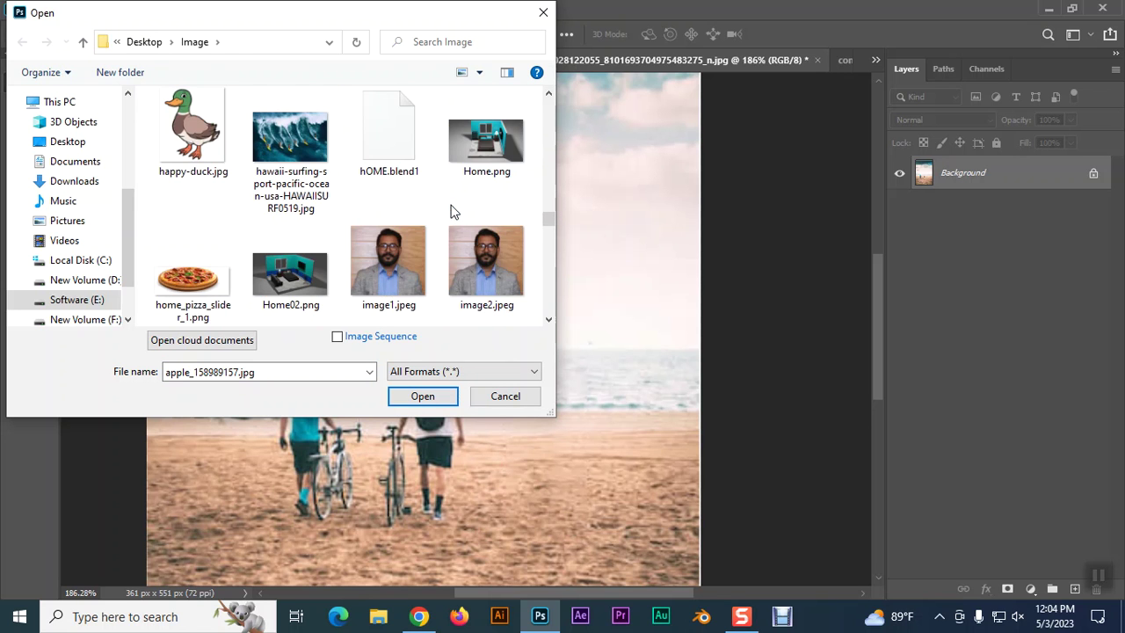
scroll(451, 211, "down", 1)
left_click(400, 257, "shift")
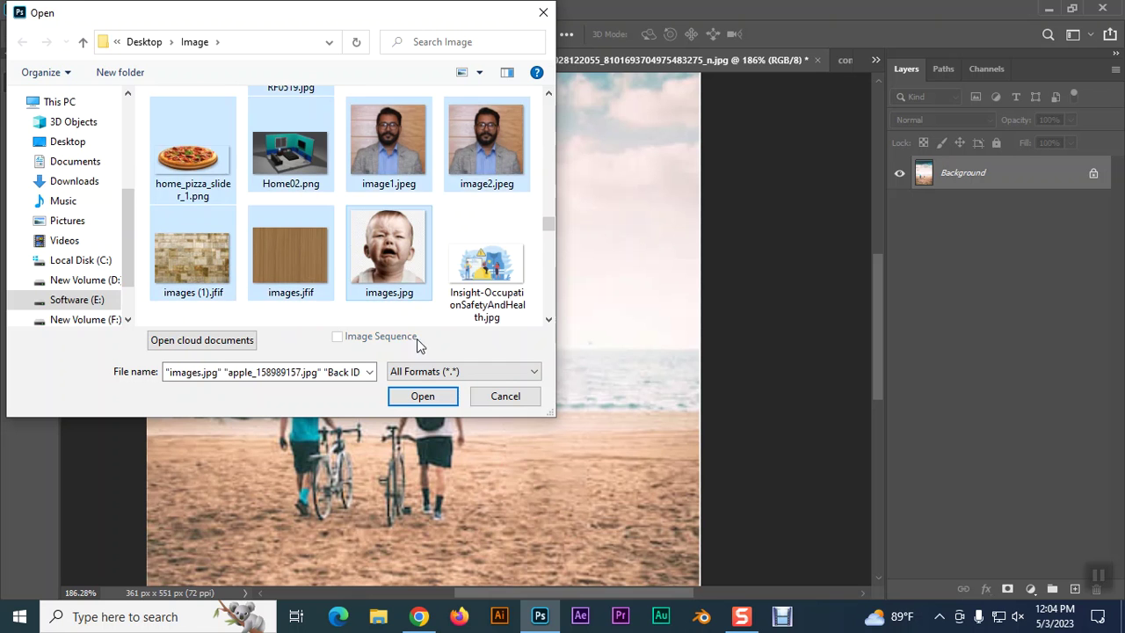
left_click(396, 276)
- Add apple_158989157.jpg to the selection and open both images
scroll(395, 255, "up", 3)
scroll(395, 250, "up", 3)
scroll(394, 249, "up", 3)
scroll(395, 246, "up", 3)
scroll(400, 255, "up", 2)
scroll(405, 264, "down", 2)
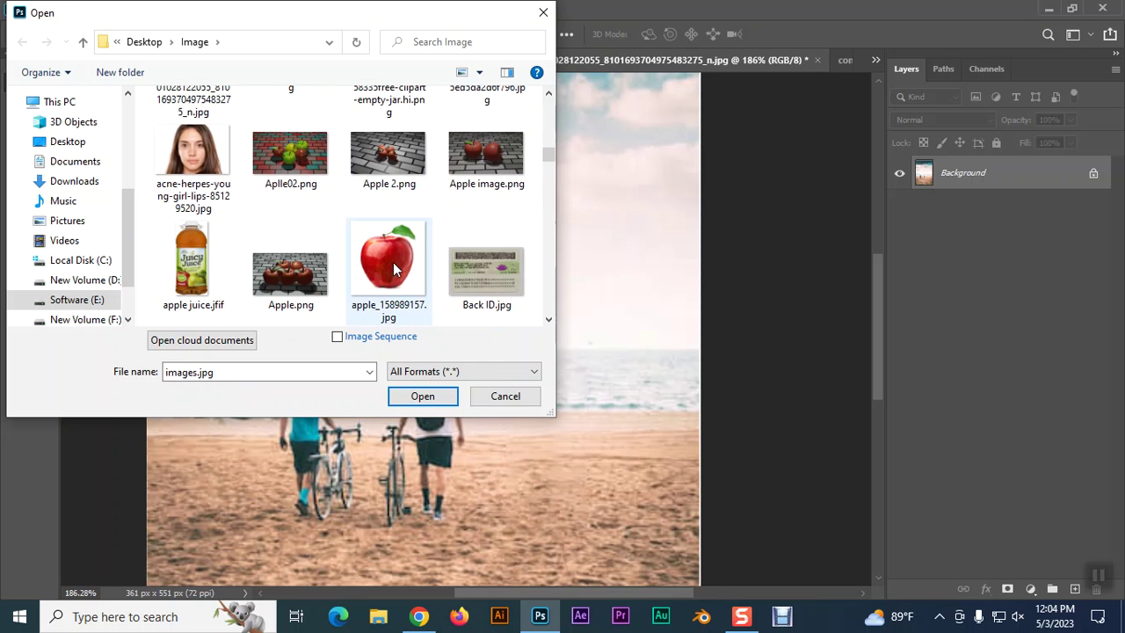
left_click(410, 278, "ctrl")
left_click(423, 396)
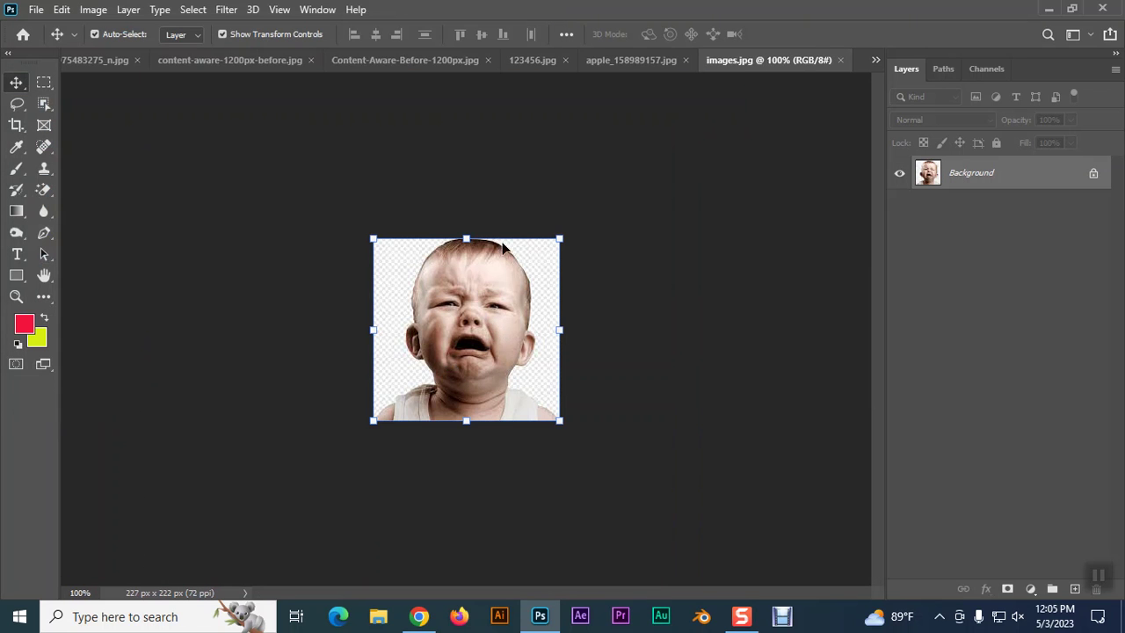
- Paste the crying baby into the apple document, enlarge it and nudge it lower
key("ctrl+shift+Tab")
key("ctrl+v")
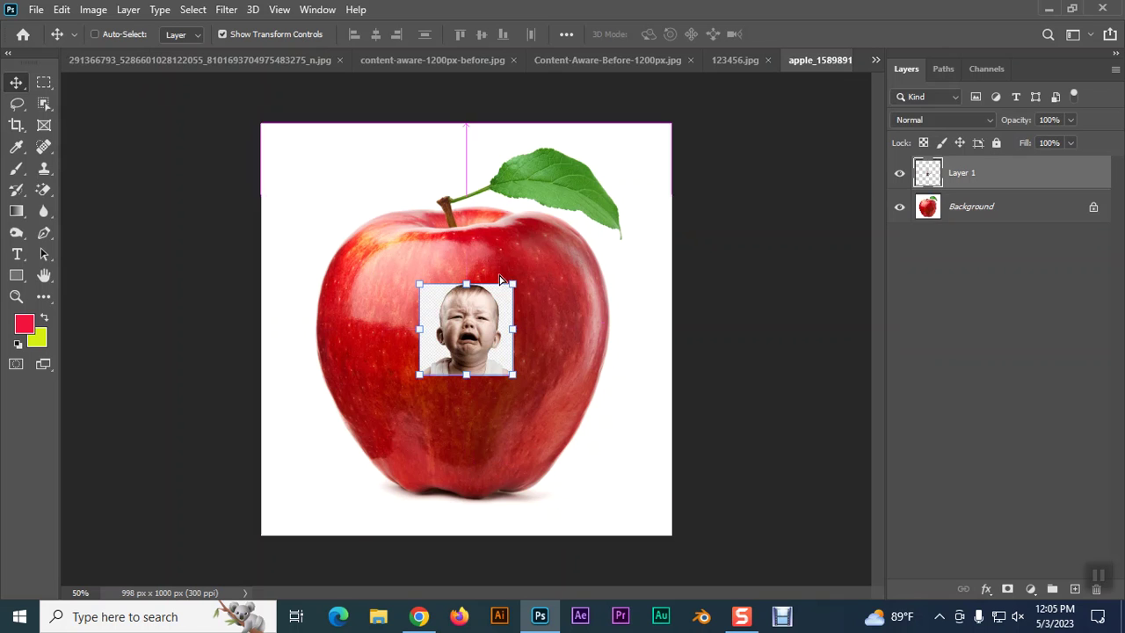
left_click_drag(512, 377, 577, 437)
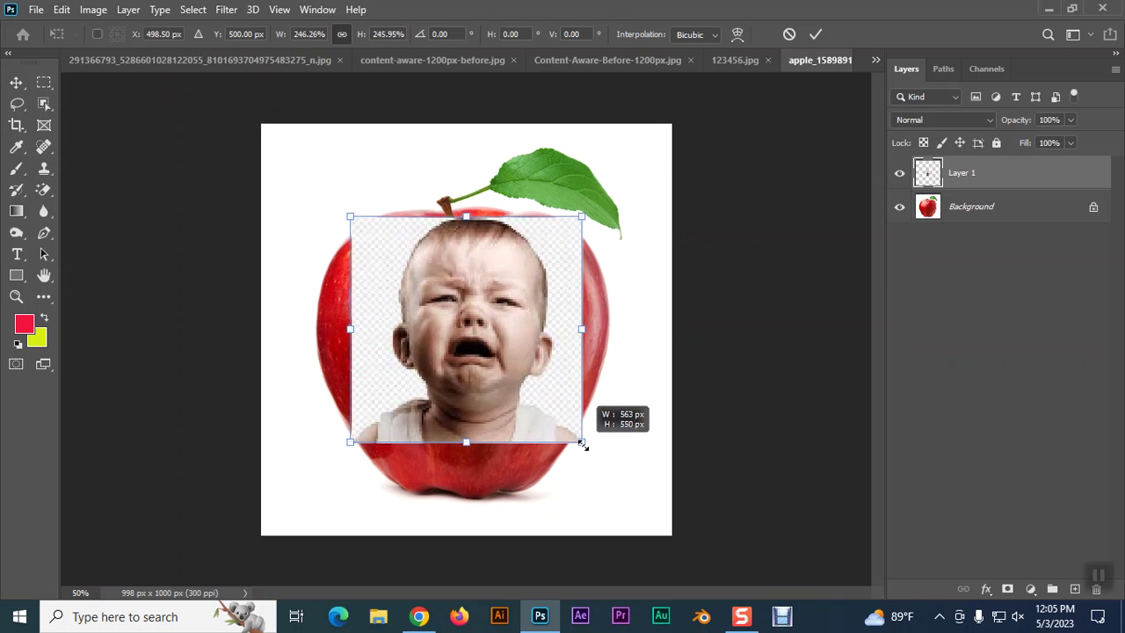
left_click_drag(474, 340, 468, 356)
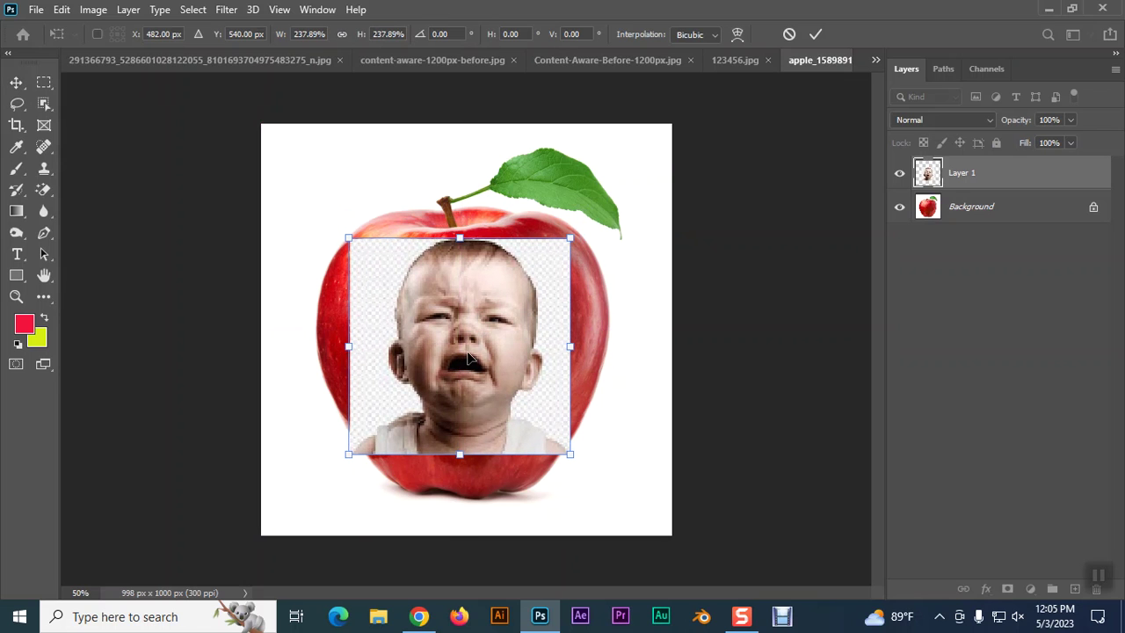
key("Return")
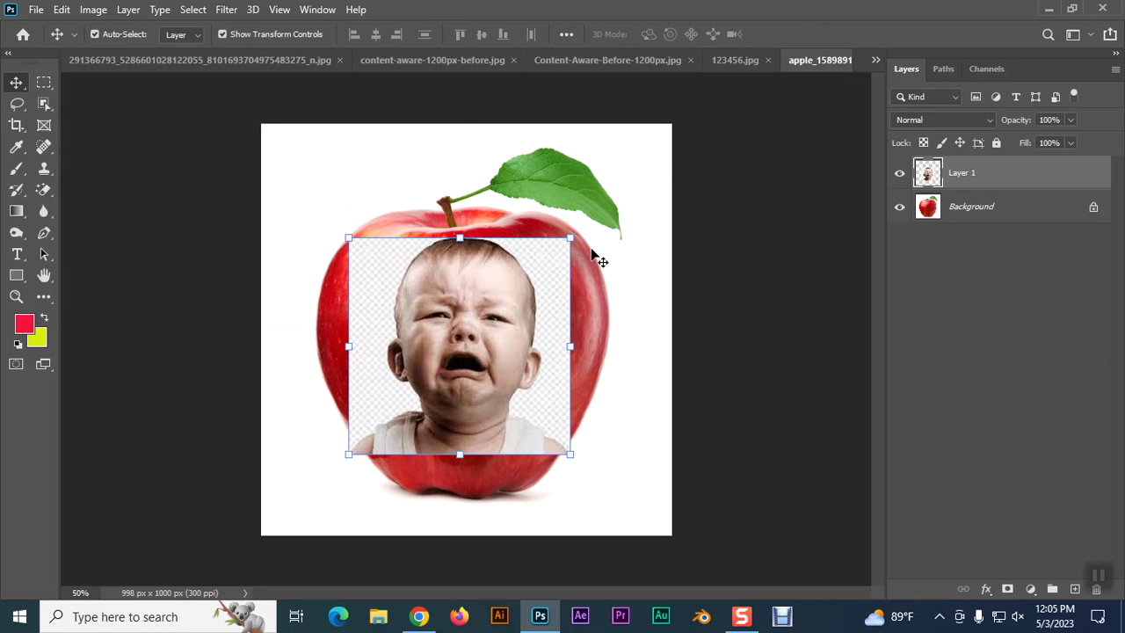
- Add a layer mask and paint away the skin around the baby's eyes and mouth
left_click(1008, 589)
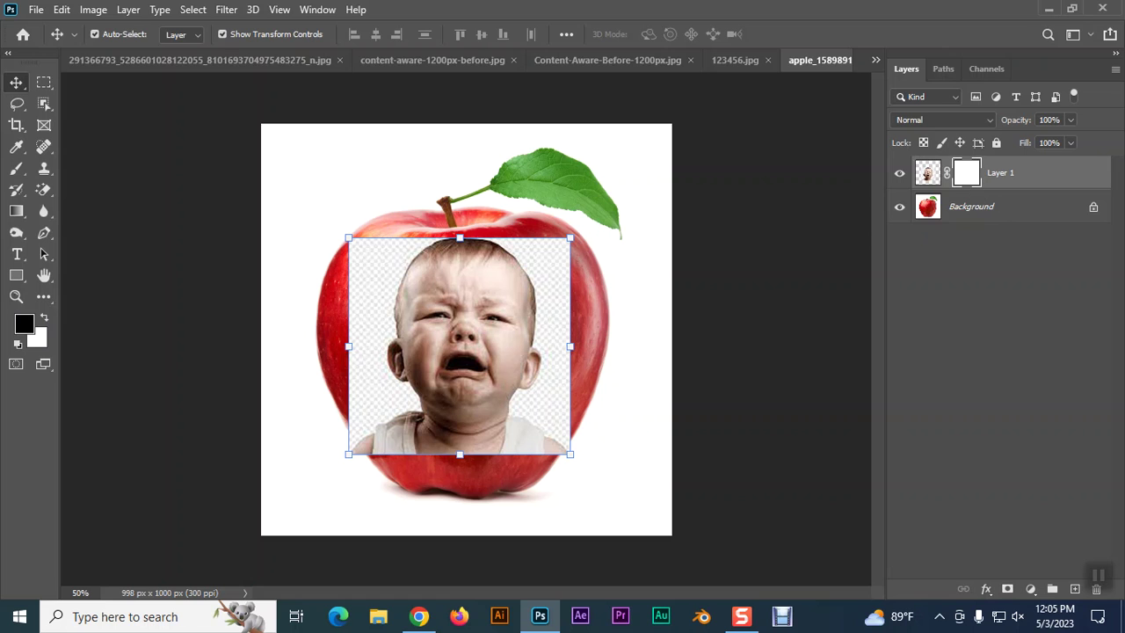
right_click(31, 169)
left_click(70, 168)
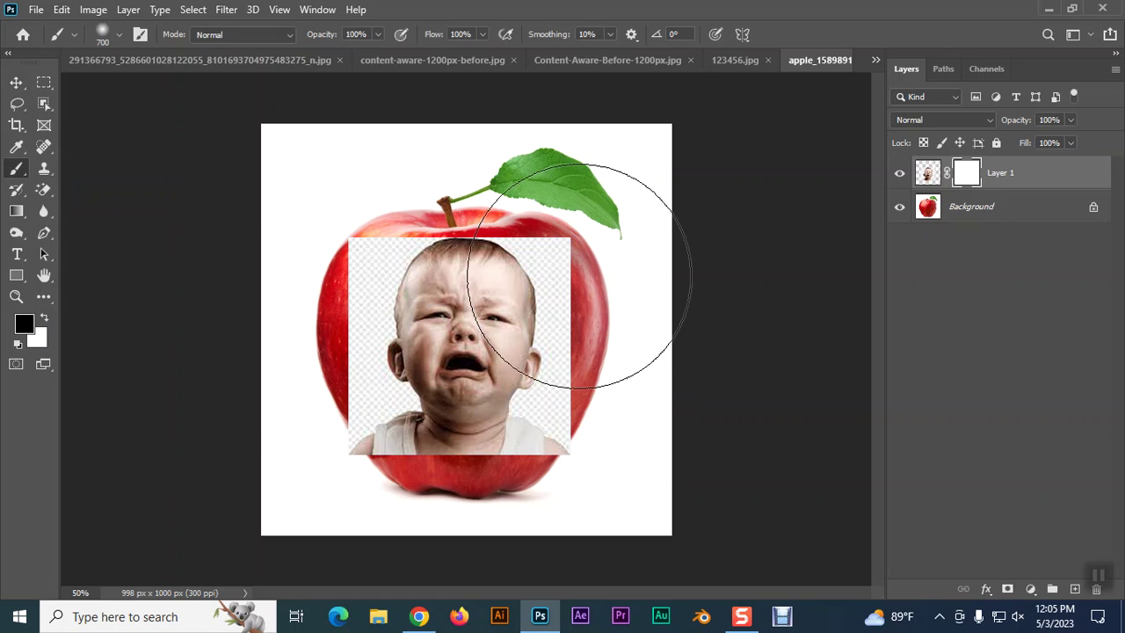
key("bracketleft")
key("bracketleft")
key("bracketleft")
key("bracketleft")
key("bracketleft")
key("bracketleft")
key("bracketleft")
mouse_move(561, 262)
left_mouse_down()
mouse_move(372, 231)
mouse_move(377, 272)
mouse_move(447, 246)
mouse_move(552, 321)
mouse_move(543, 452)
mouse_move(515, 436)
mouse_move(367, 447)
mouse_move(357, 343)
mouse_move(400, 387)
mouse_move(377, 284)
mouse_move(391, 413)
mouse_move(513, 414)
mouse_move(574, 344)
left_mouse_up()
key("ctrl+plus")
key("ctrl+plus")
key("ctrl+plus")
key("bracketleft")
key("bracketleft")
key("bracketleft")
key("bracketleft")
key("bracketleft")
key("bracketleft")
mouse_move(677, 400)
left_mouse_down()
mouse_move(718, 254)
mouse_move(623, 181)
mouse_move(641, 188)
left_mouse_up()
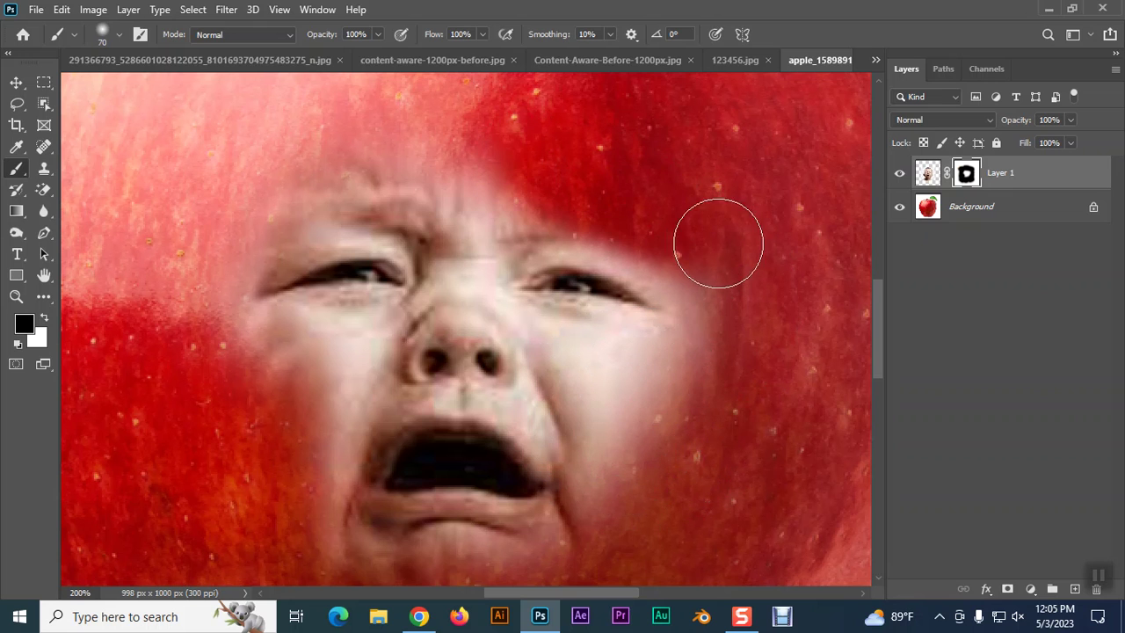
mouse_move(682, 229)
left_mouse_down()
mouse_move(613, 201)
mouse_move(666, 243)
mouse_move(713, 319)
mouse_move(648, 439)
mouse_move(674, 234)
mouse_move(515, 188)
mouse_move(356, 168)
mouse_move(277, 224)
mouse_move(358, 181)
mouse_move(368, 198)
mouse_move(272, 234)
mouse_move(258, 342)
mouse_move(323, 396)
mouse_move(344, 571)
mouse_move(495, 560)
mouse_move(402, 553)
mouse_move(554, 561)
mouse_move(520, 553)
mouse_move(615, 459)
mouse_move(589, 528)
mouse_move(500, 553)
mouse_move(440, 540)
mouse_move(360, 547)
mouse_move(555, 522)
left_mouse_up()
key("bracketleft")
key("bracketleft")
key("bracketleft")
mouse_move(584, 465)
left_mouse_down()
mouse_move(498, 382)
mouse_move(537, 432)
mouse_move(465, 390)
mouse_move(390, 410)
mouse_move(339, 479)
mouse_move(410, 384)
mouse_move(407, 343)
mouse_move(279, 334)
mouse_move(378, 315)
mouse_move(302, 319)
mouse_move(381, 329)
mouse_move(432, 301)
mouse_move(419, 231)
mouse_move(421, 245)
mouse_move(497, 226)
mouse_move(472, 343)
mouse_move(427, 352)
mouse_move(500, 340)
mouse_move(495, 316)
mouse_move(611, 327)
mouse_move(636, 347)
mouse_move(585, 389)
mouse_move(655, 372)
mouse_move(648, 263)
mouse_move(595, 241)
mouse_move(520, 250)
mouse_move(512, 309)
mouse_move(666, 340)
left_mouse_up()
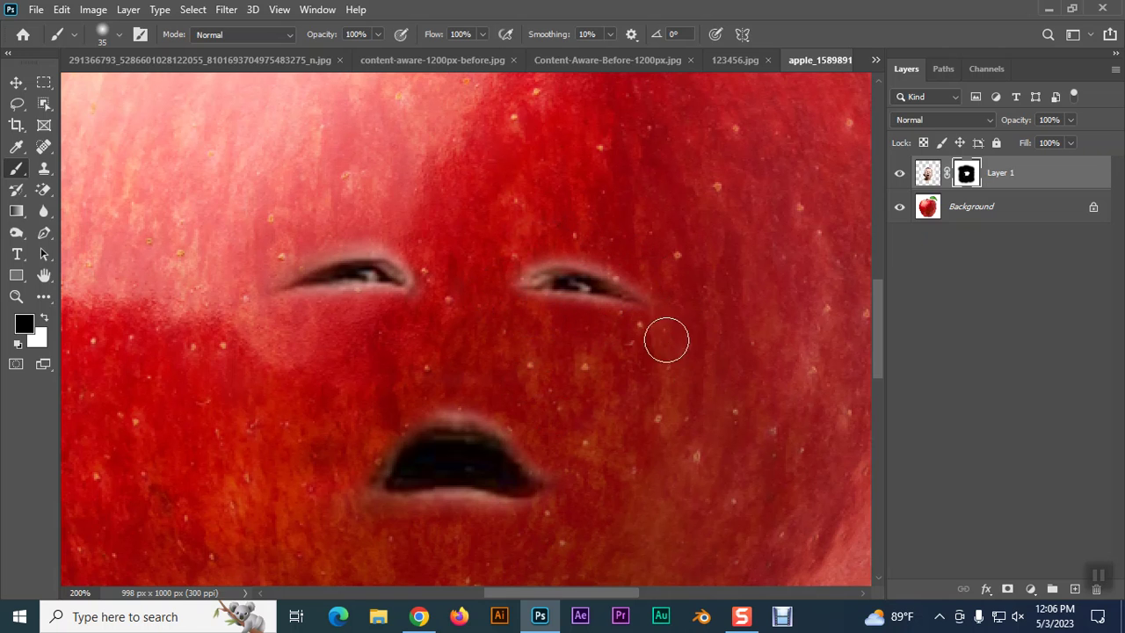
- Set the face layer's blend mode to Vivid Light
left_click(16, 82)
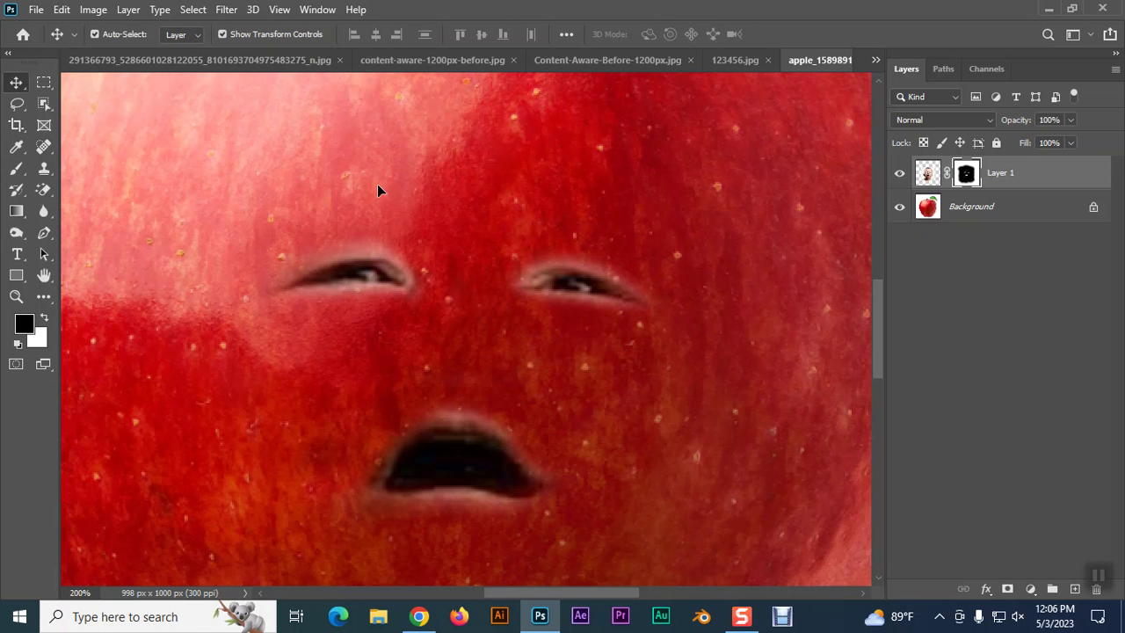
left_click(986, 120)
left_click(916, 184)
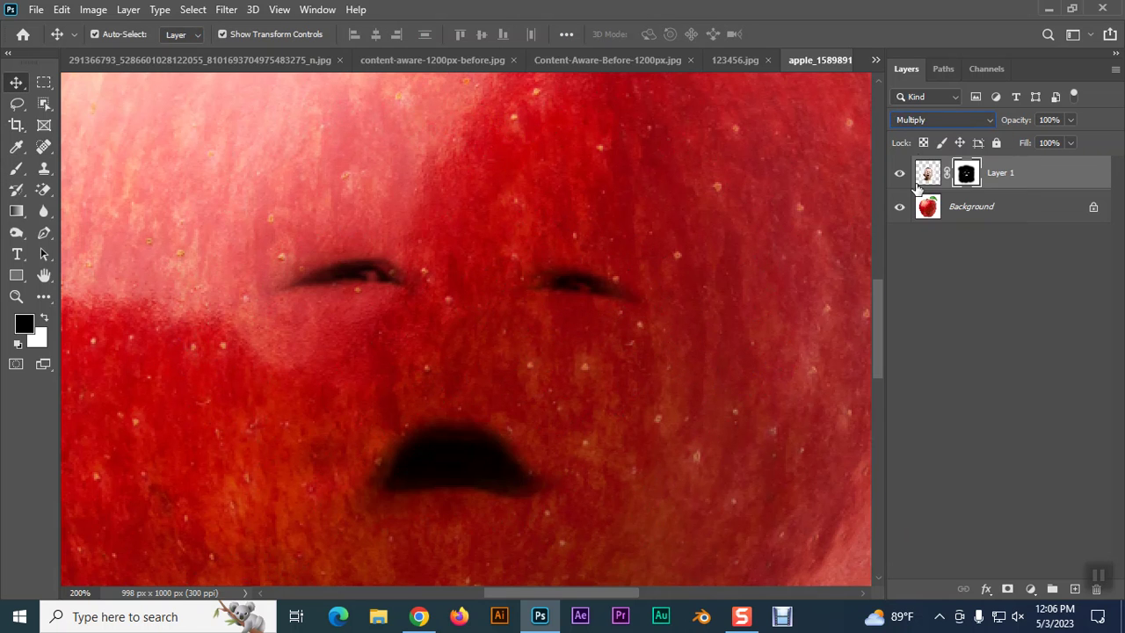
scroll(926, 120, "down", 1)
scroll(926, 119, "down", 1)
scroll(926, 120, "down", 1)
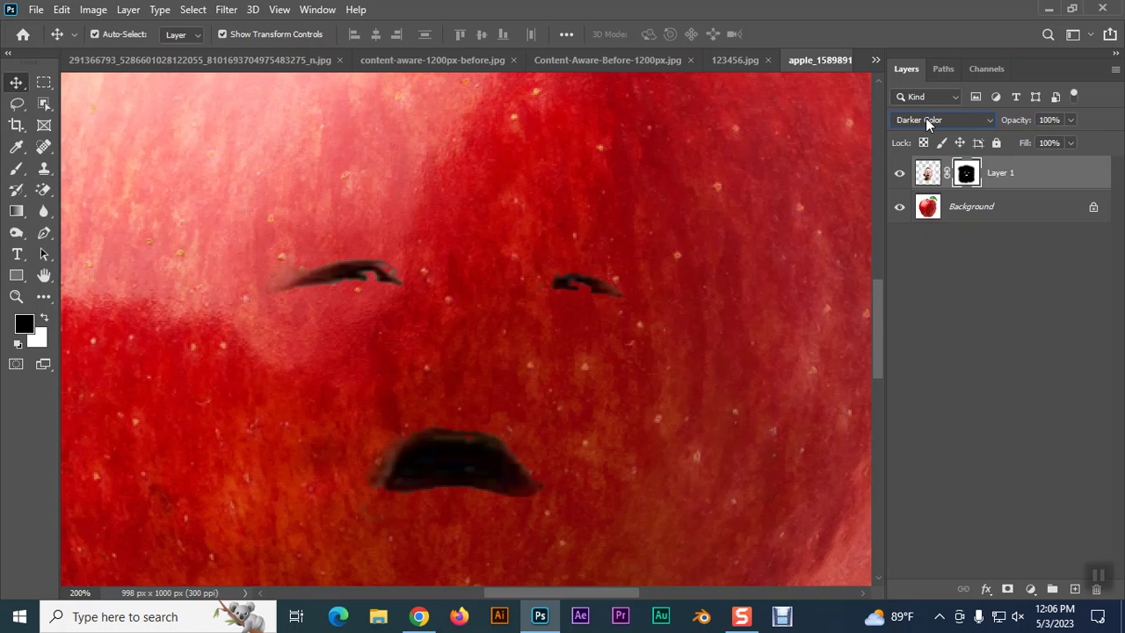
scroll(925, 120, "down", 1)
scroll(926, 119, "down", 1)
scroll(926, 120, "down", 1)
scroll(926, 120, "down", 2)
scroll(926, 120, "down", 1)
scroll(925, 120, "down", 1)
scroll(925, 119, "down", 1)
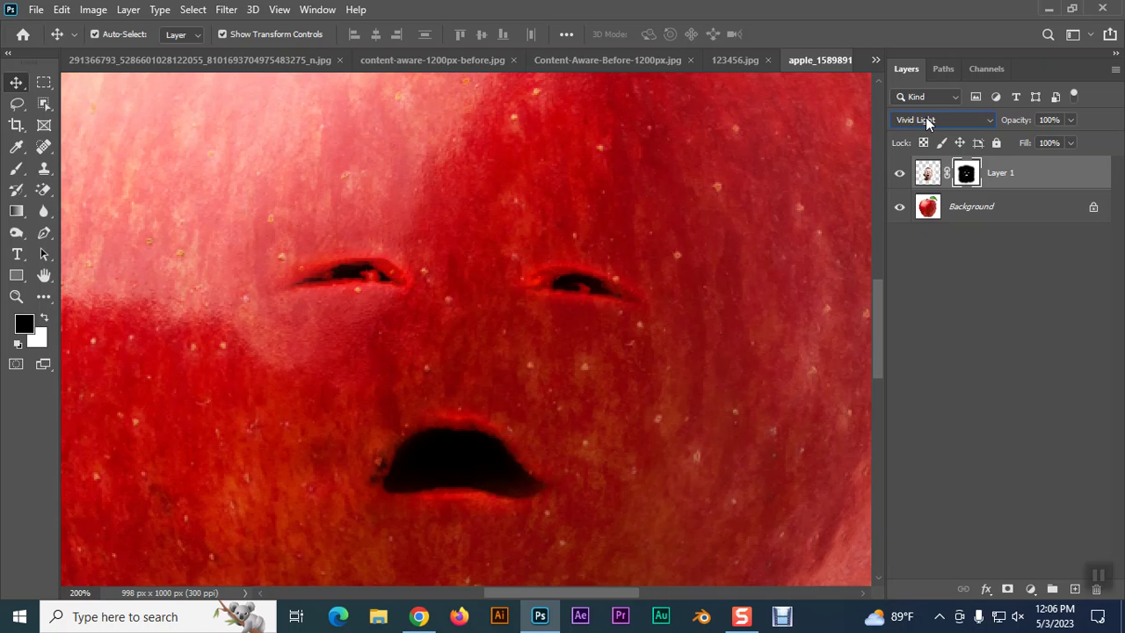
- Scale the face layer up to about 153% from its centre and commit
key("ctrl+minus")
key("ctrl+minus")
key("ctrl+minus")
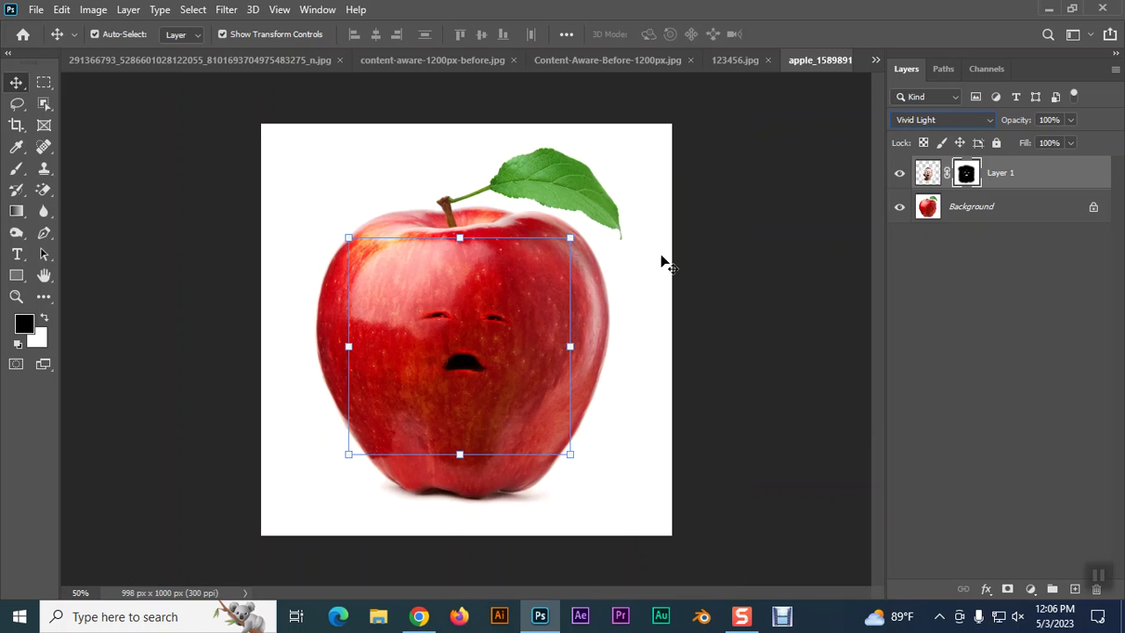
left_click(571, 454)
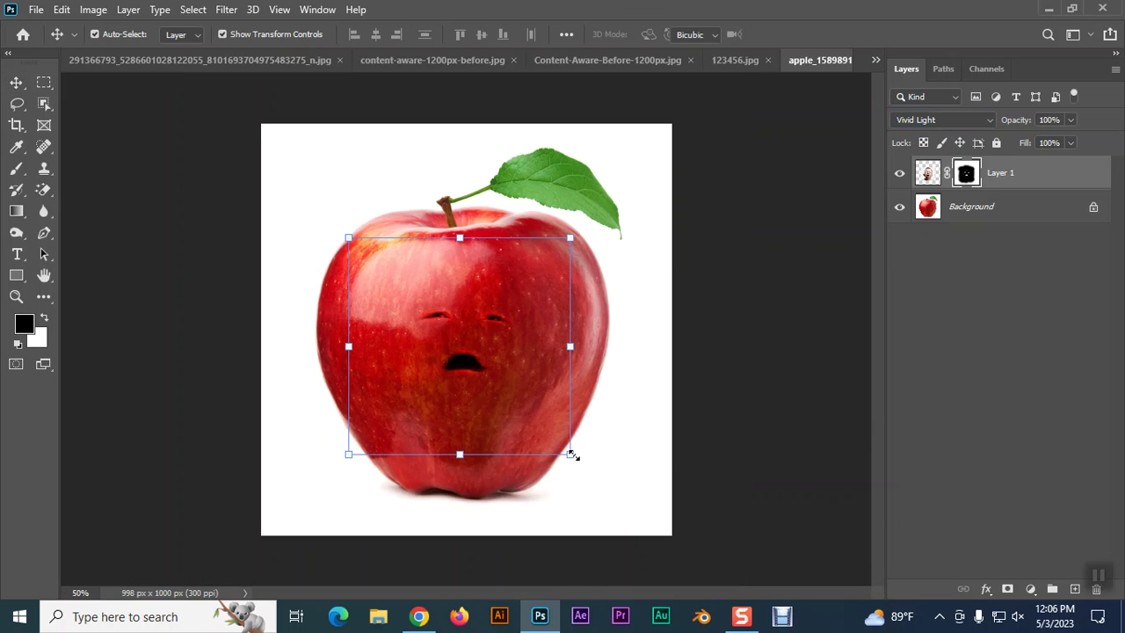
left_click_drag(571, 454, 629, 511)
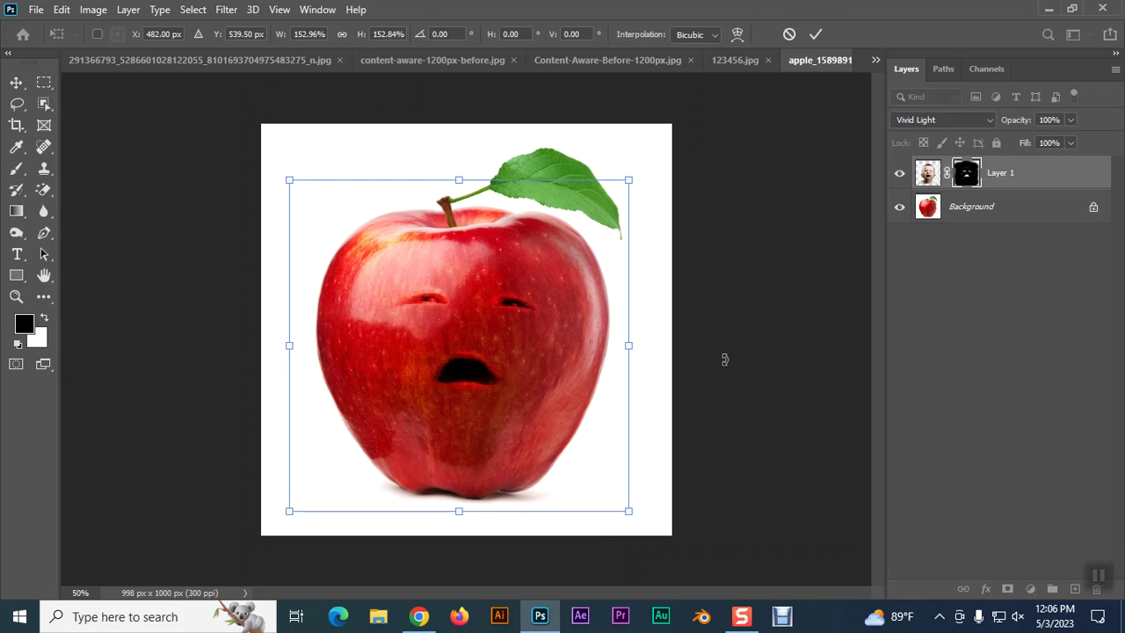
left_click(815, 34)
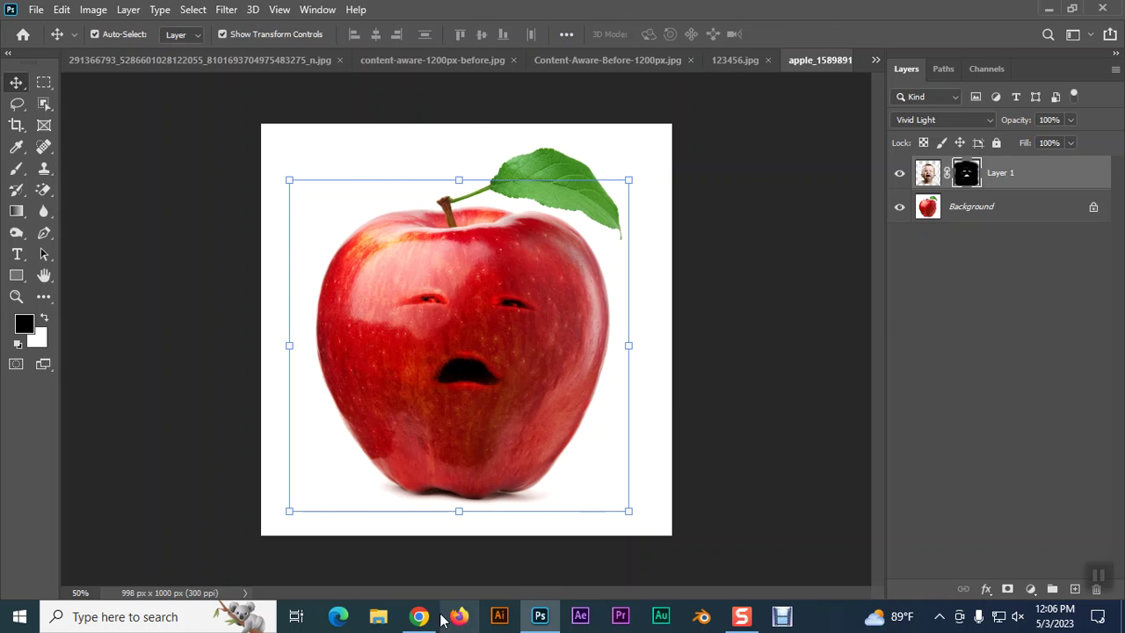
left_click(420, 617)
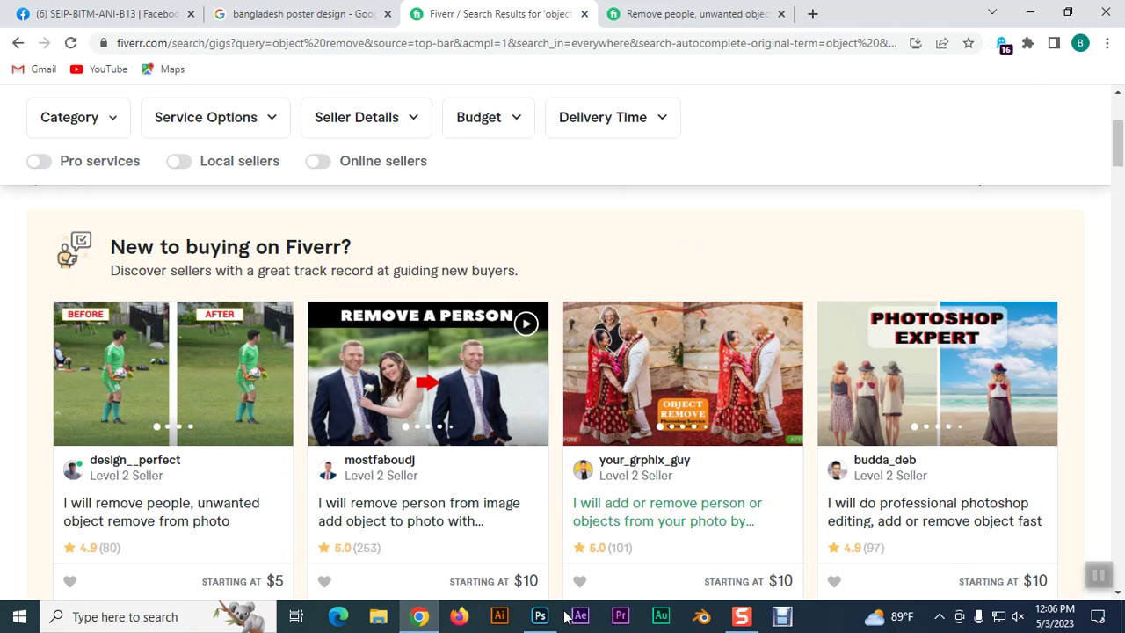
left_click(542, 616)
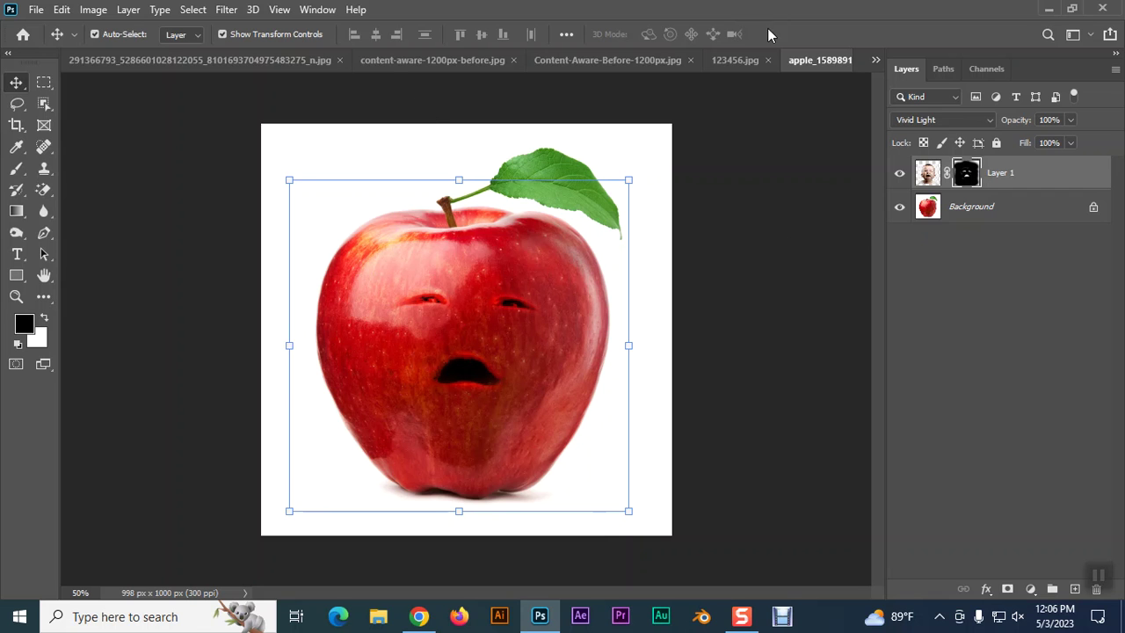
- Open the baby and teddy bear photo with Clone Stamp, then target 1-2.jpg's Layer 1
left_click(875, 60)
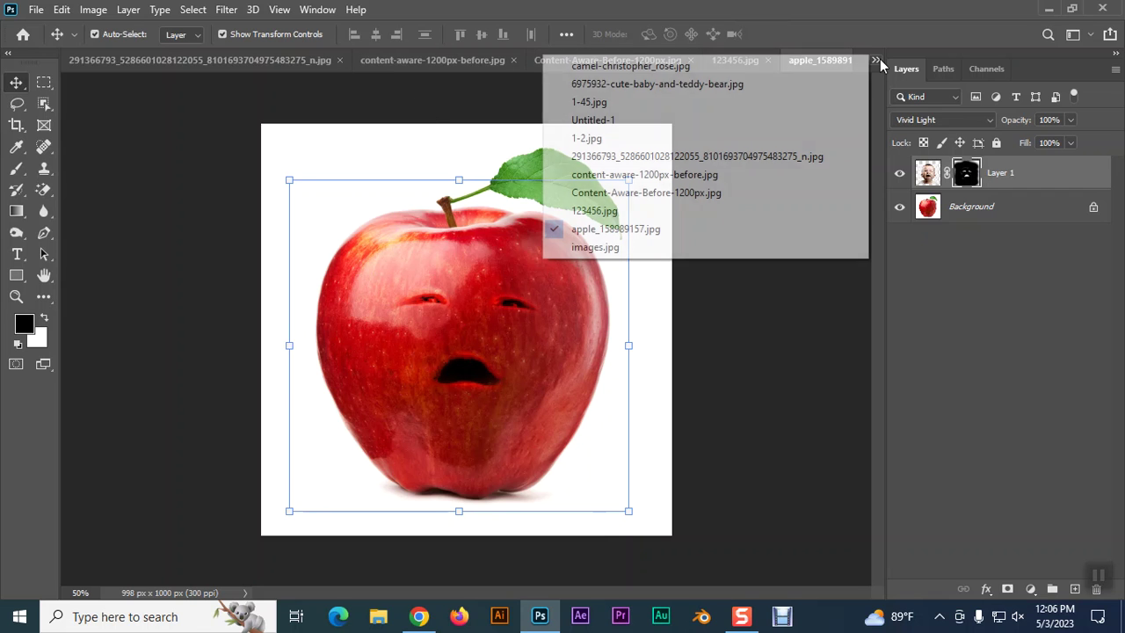
left_click(592, 84)
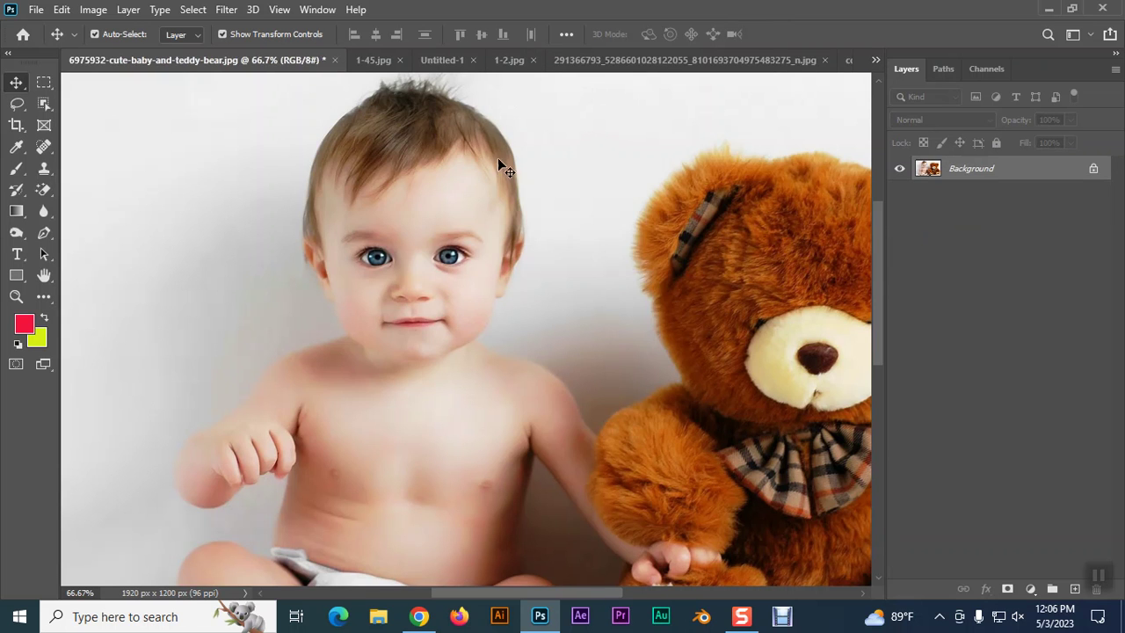
left_click(44, 169)
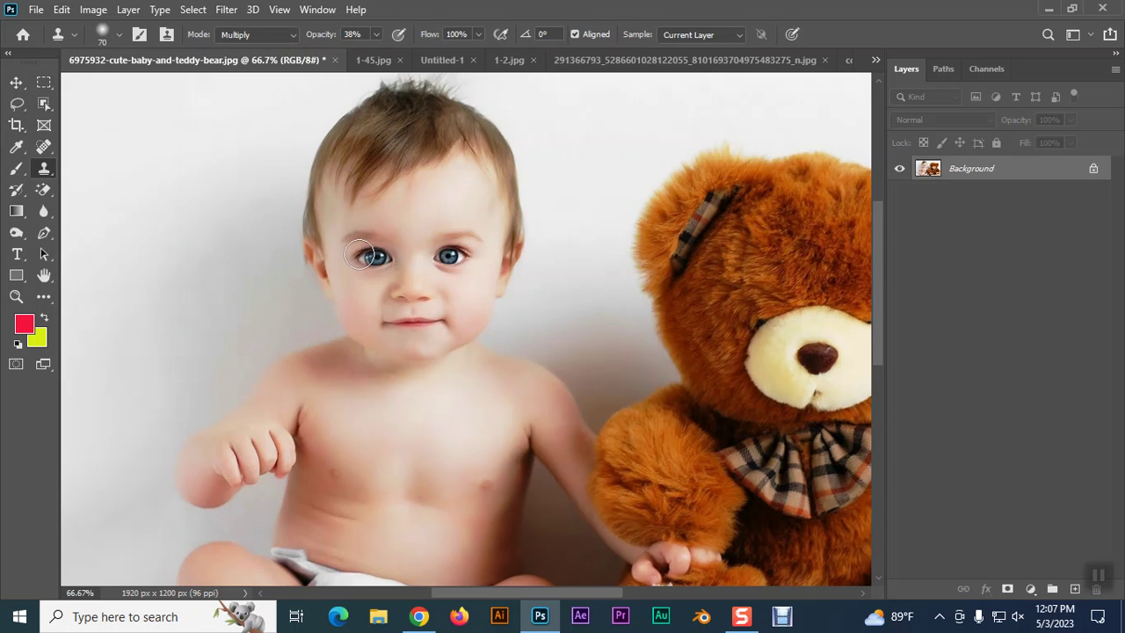
left_click(505, 59)
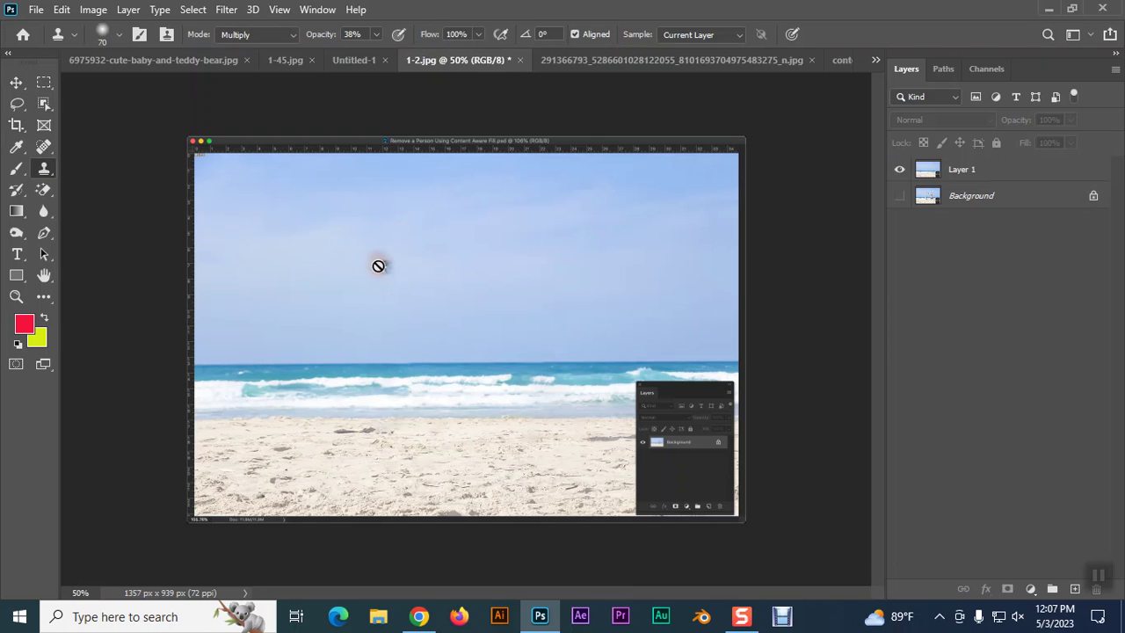
left_click(960, 173)
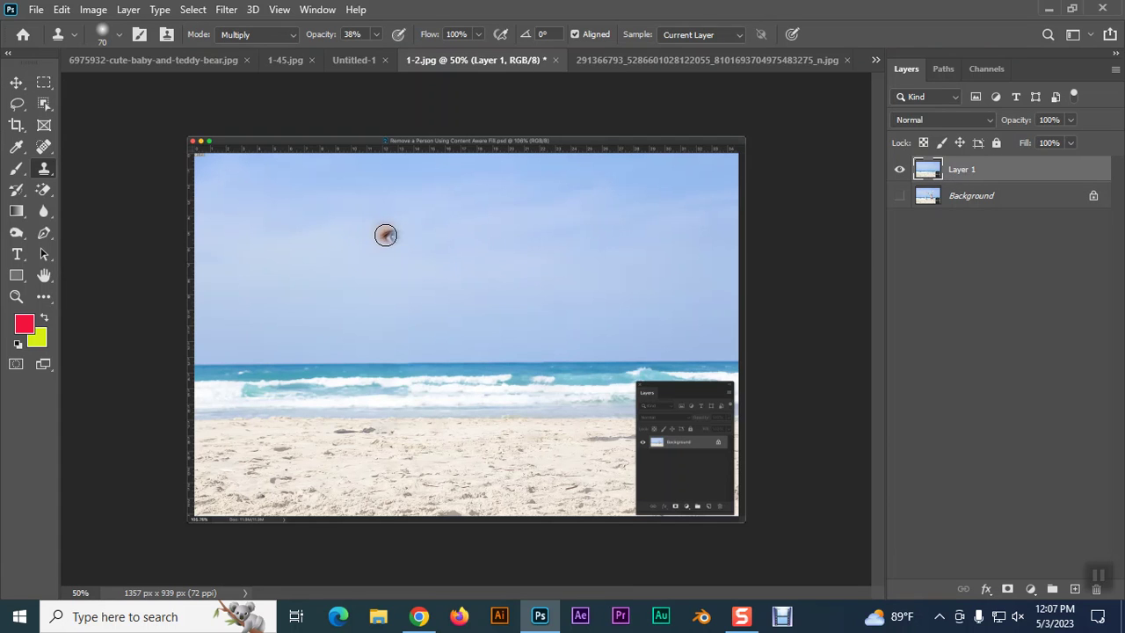
- Test clone strokes in the sky, resetting clone mode to Normal
left_click_drag(385, 235, 400, 242)
key("ctrl+z")
left_click(377, 35)
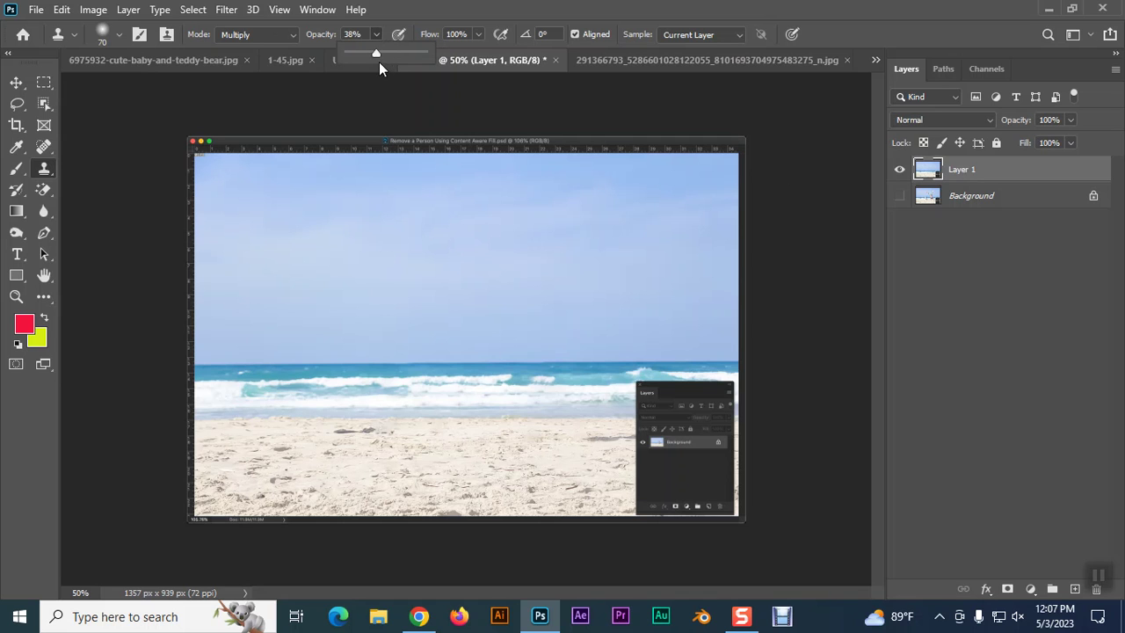
left_click(294, 36)
left_click(239, 48)
mouse_move(444, 263)
left_mouse_down()
mouse_move(414, 271)
mouse_move(443, 278)
mouse_move(401, 281)
mouse_move(414, 251)
mouse_move(394, 235)
mouse_move(477, 234)
mouse_move(360, 237)
mouse_move(450, 236)
left_mouse_up()
- Undo the cloned face in the sky and add a new empty layer
left_click(16, 82)
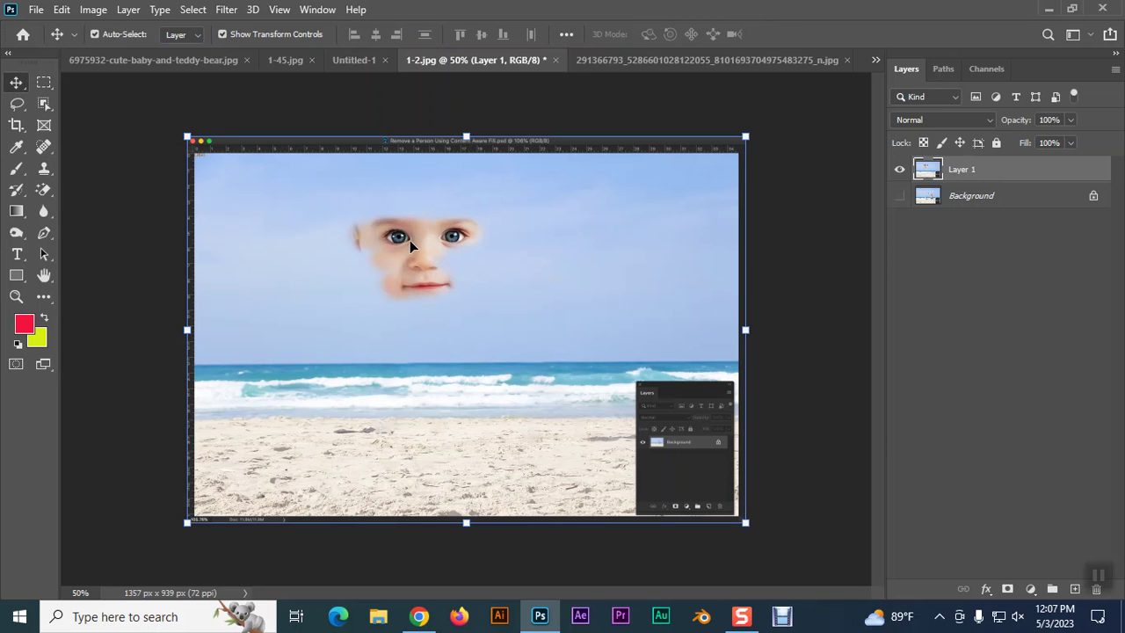
key("ctrl+z")
key("ctrl+z")
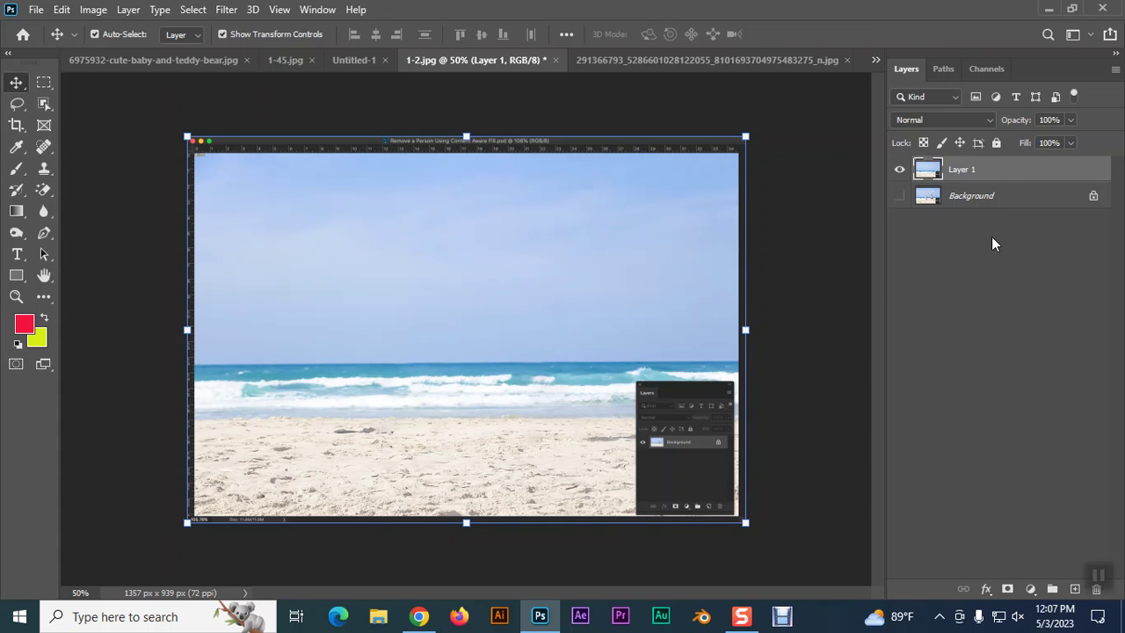
left_click(1074, 590)
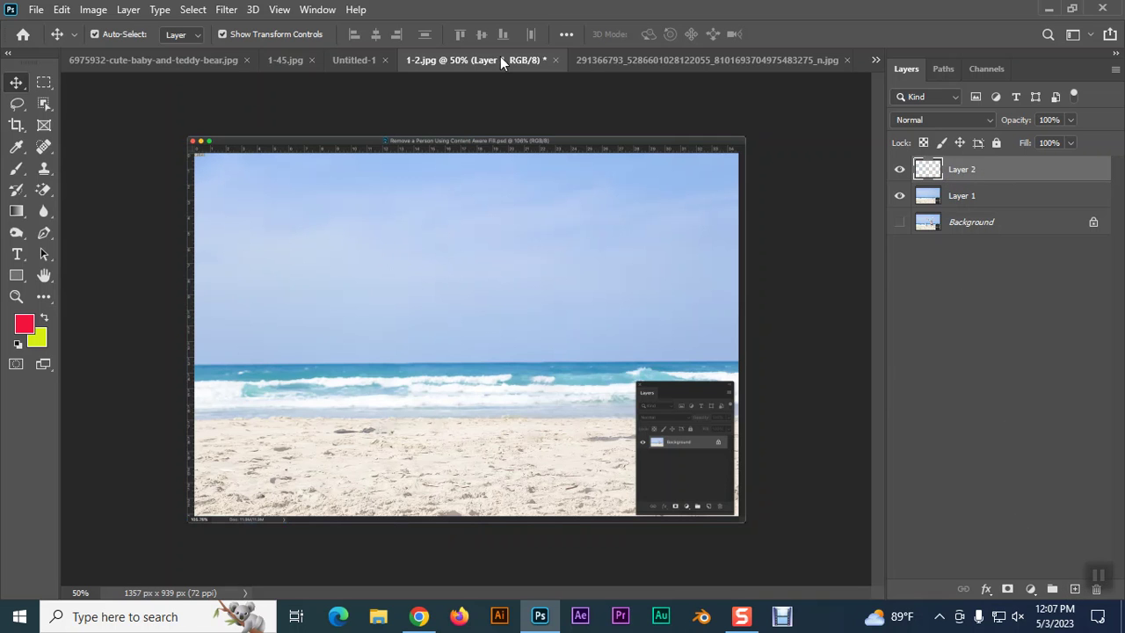
left_click(190, 60)
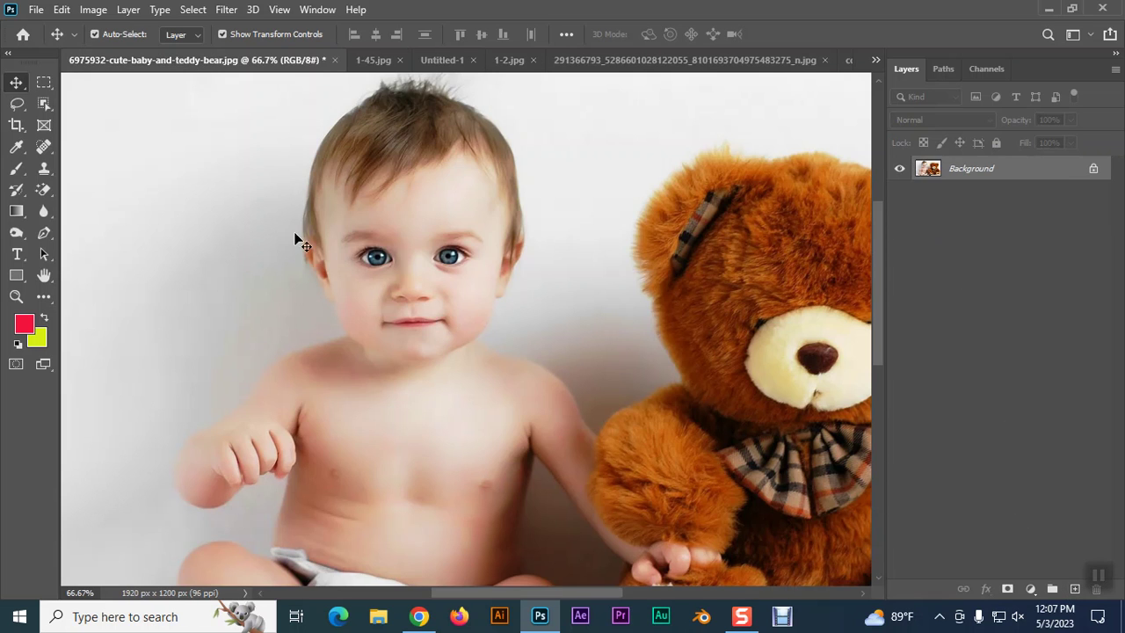
- Sample the baby's left eye and clone it onto the new layer over the beach sky
left_click(44, 168)
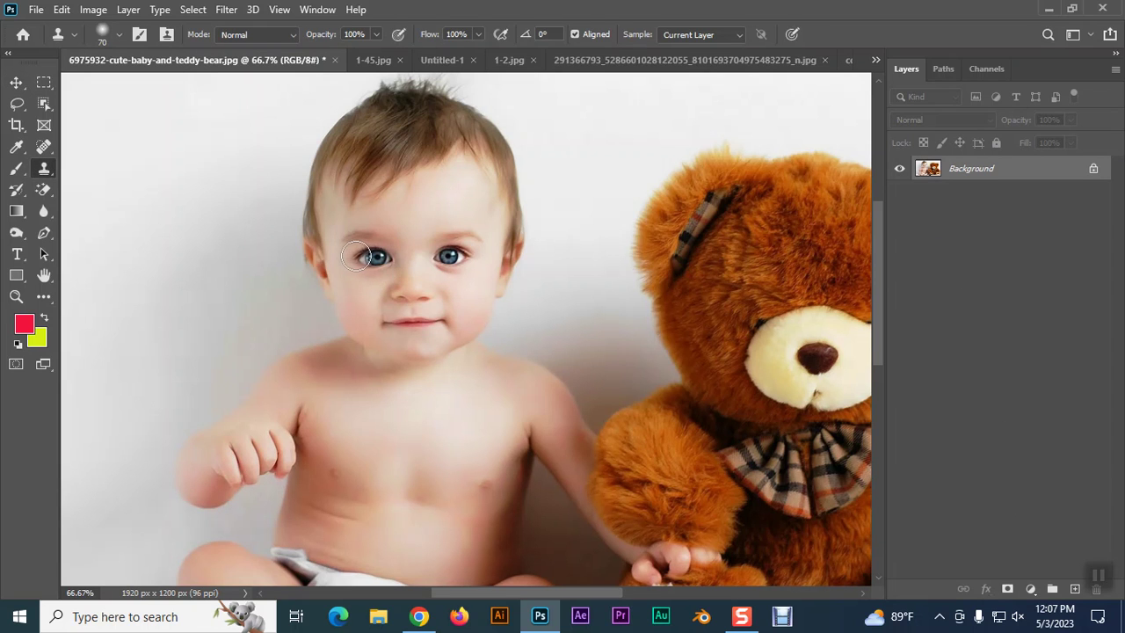
left_click(353, 255, "alt")
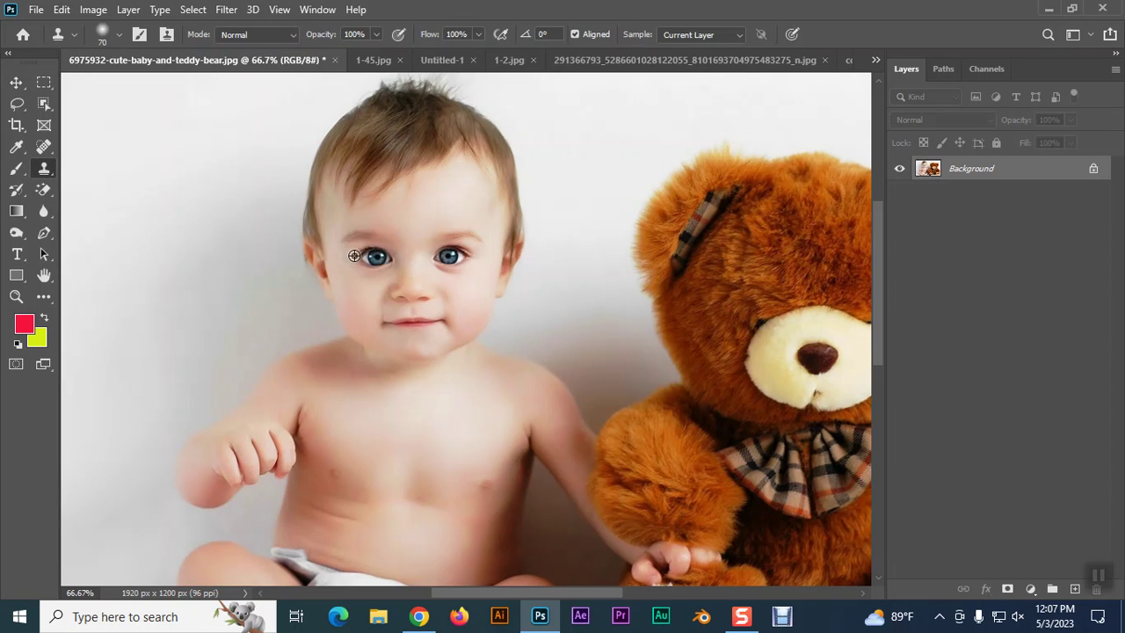
left_click(505, 60)
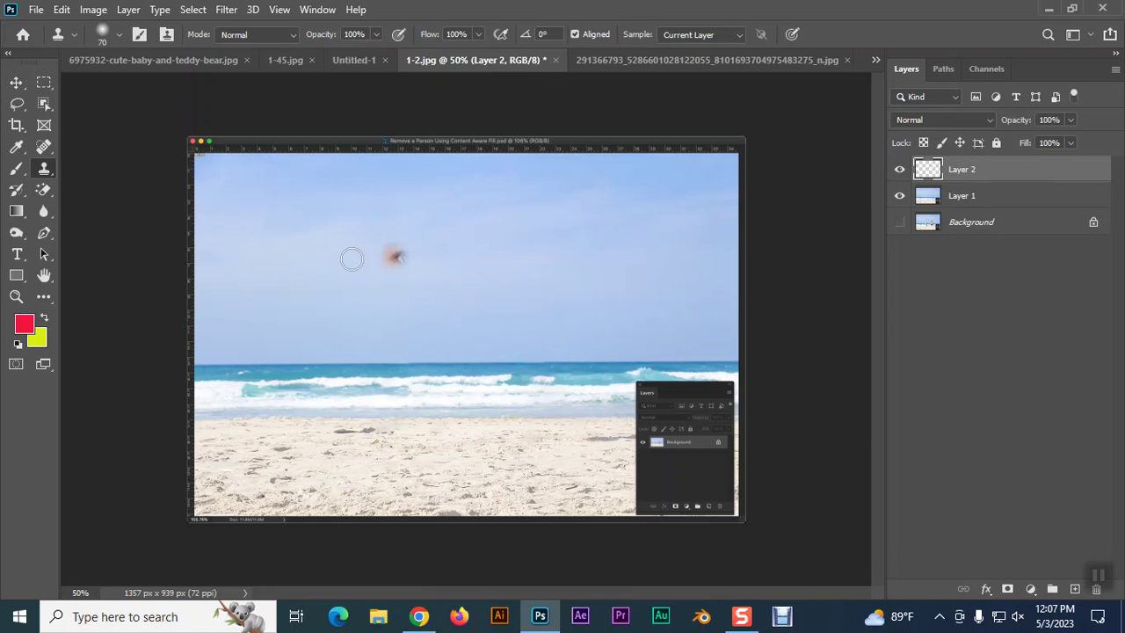
left_click_drag(385, 243, 395, 247)
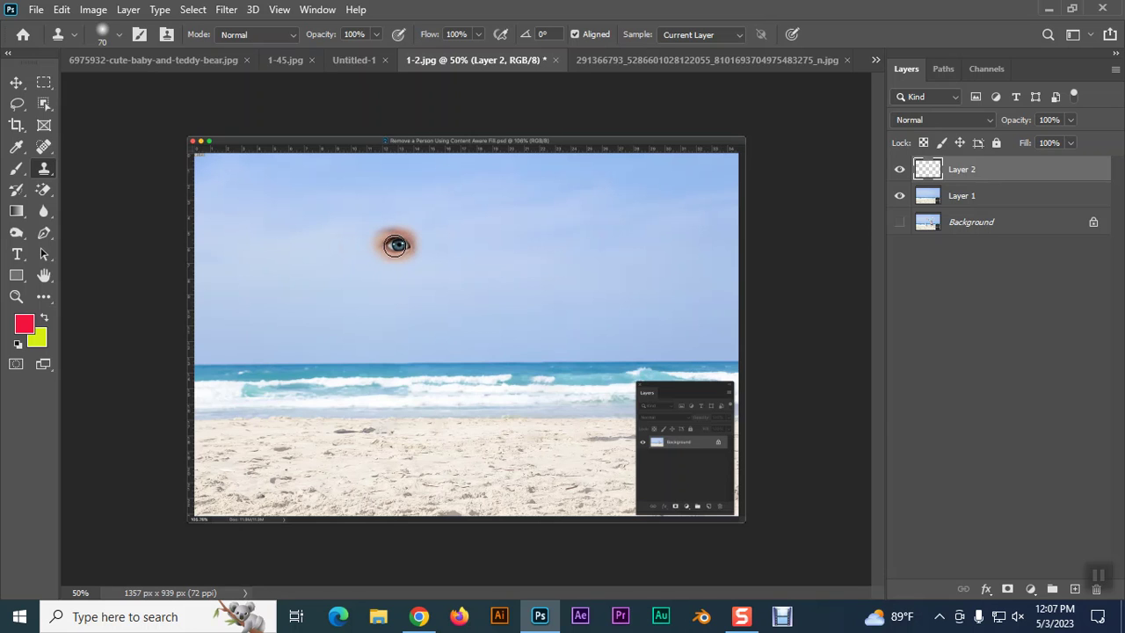
- Try rotating the cloned eye about 46° and flipping it horizontally, undoing both
left_click(16, 82)
left_click_drag(443, 214, 471, 268)
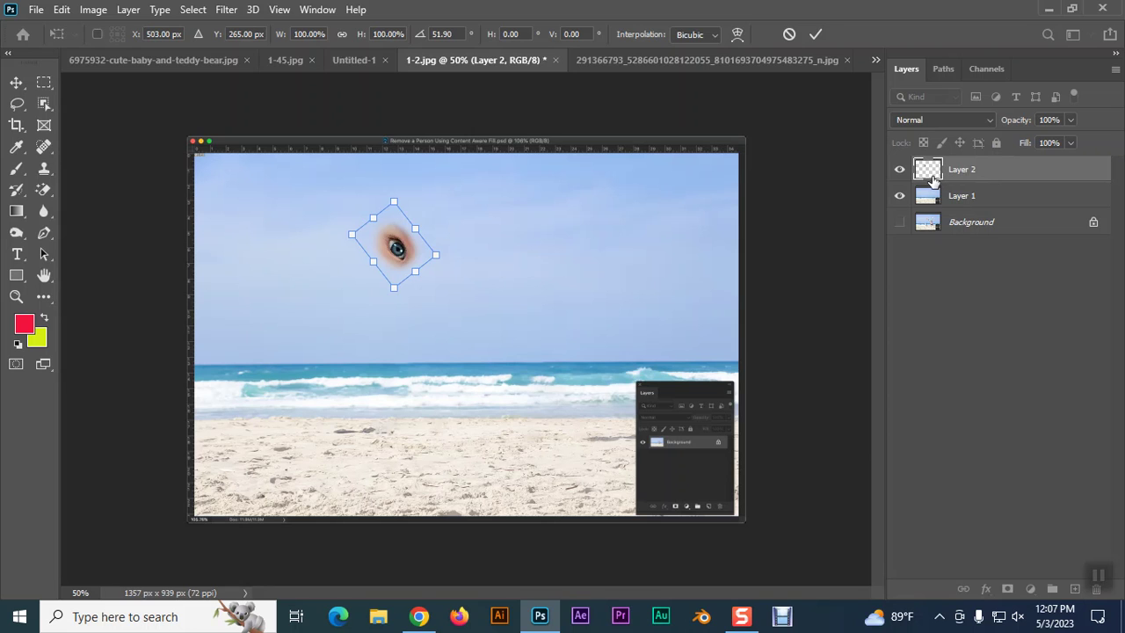
key("ctrl+z")
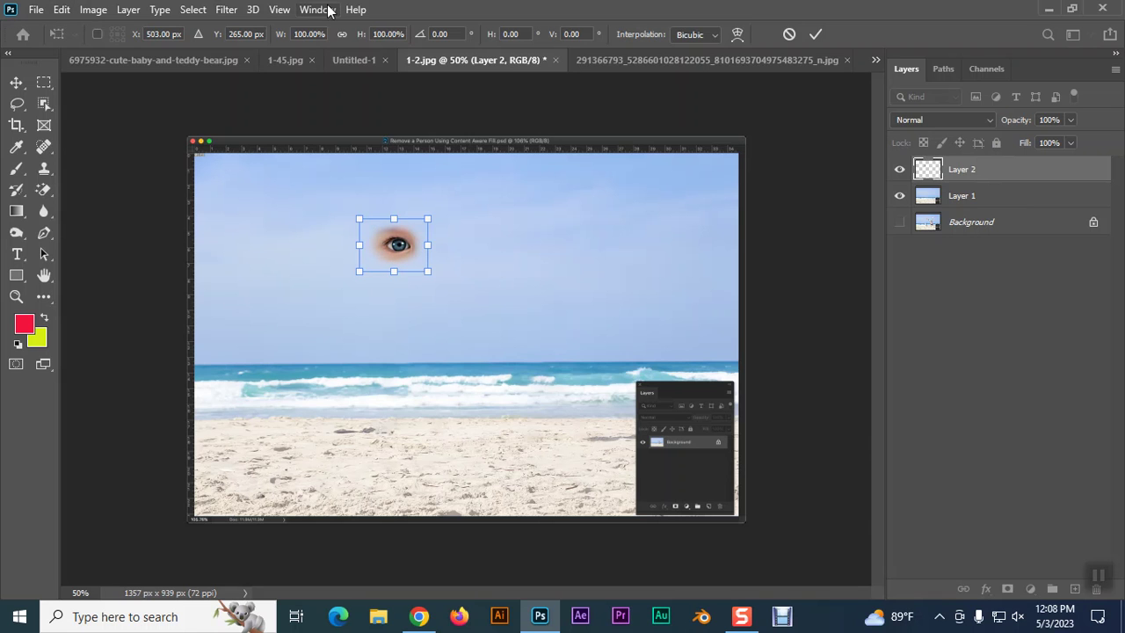
left_click(61, 9)
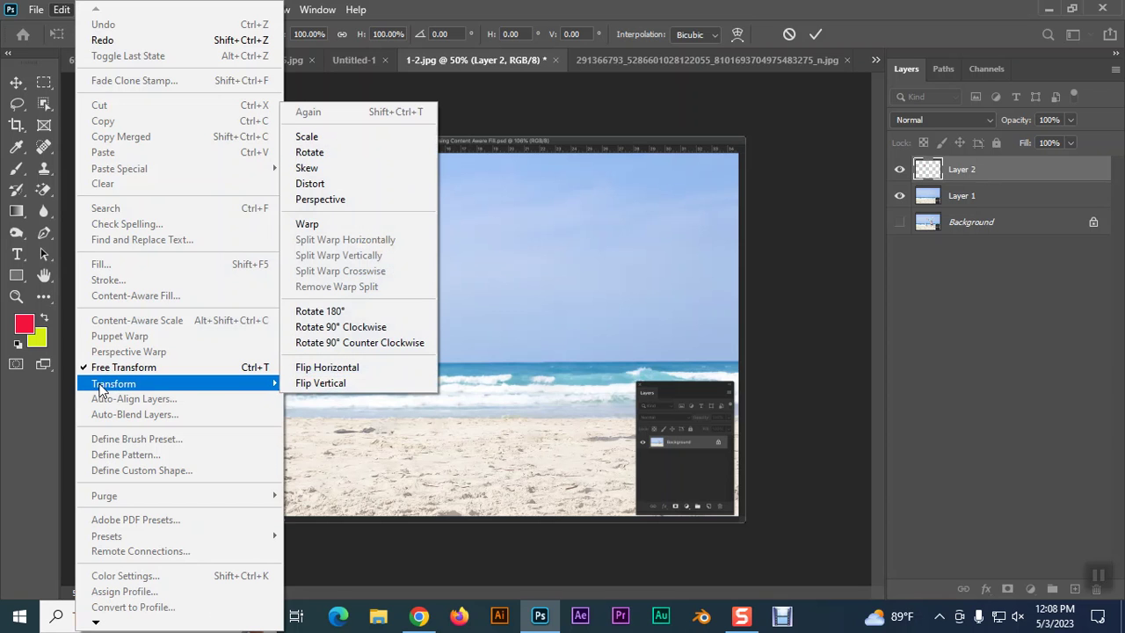
mouse_move(114, 384)
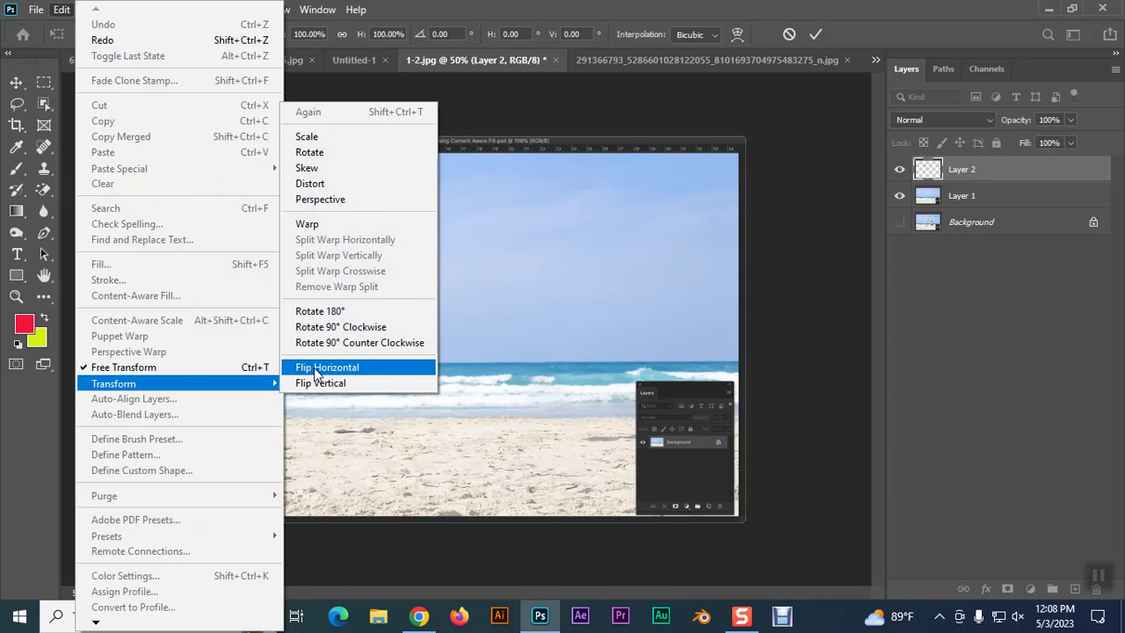
left_click(313, 367)
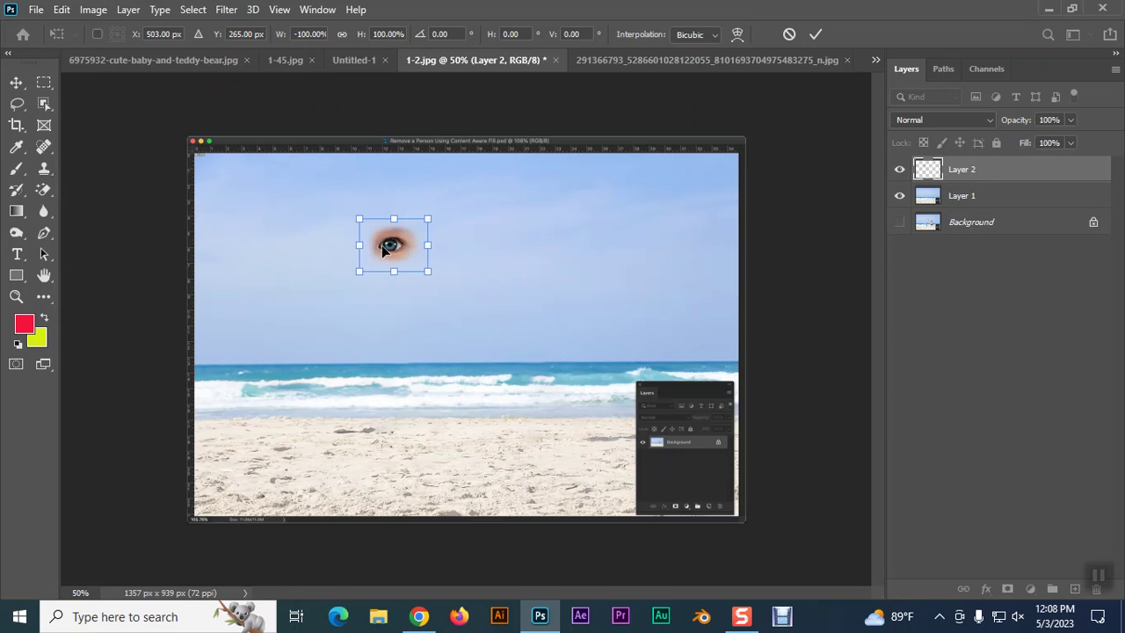
key("ctrl+z")
key("ctrl+z")
left_click(789, 278)
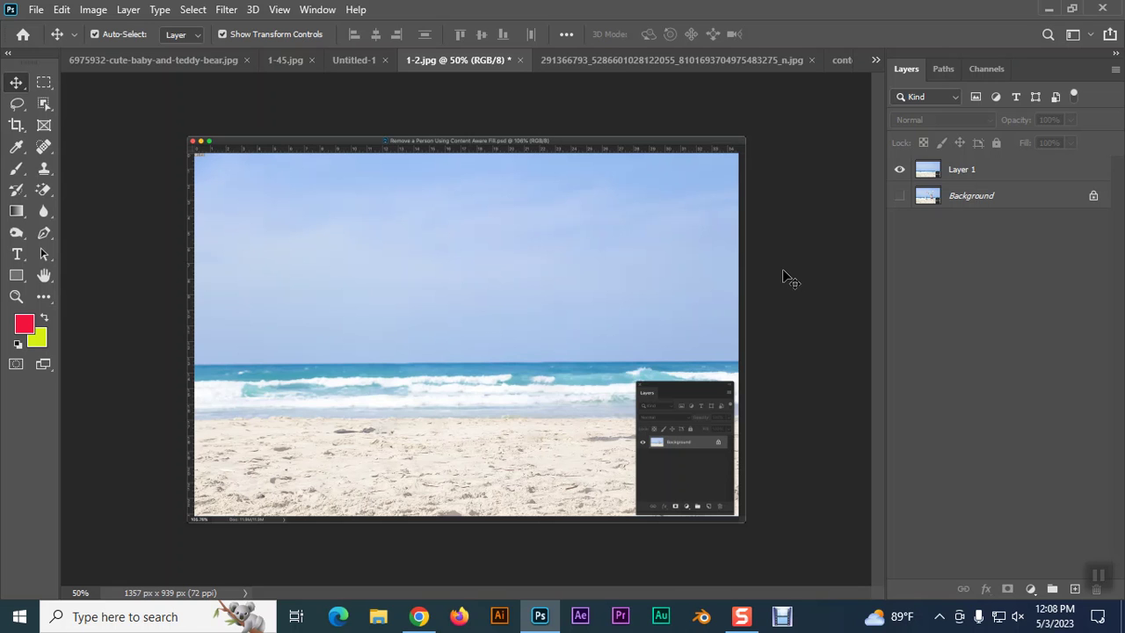
- Delete the baby-and-teddy photo layer and the red fill layer from Untitled-1
left_click(672, 58)
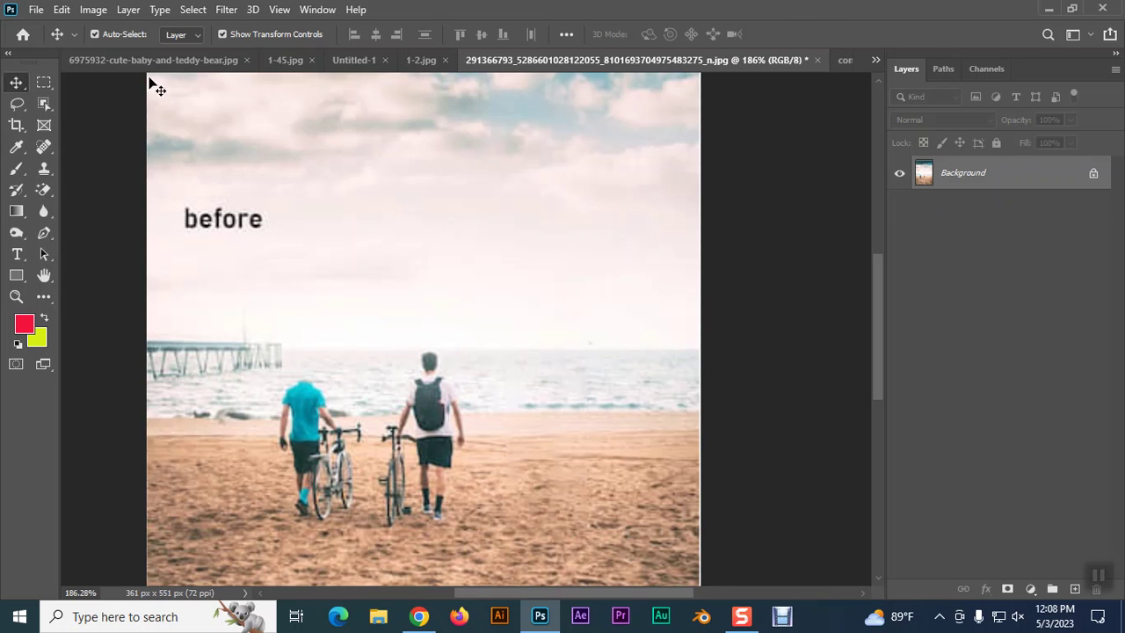
left_click(145, 60)
left_click(431, 61)
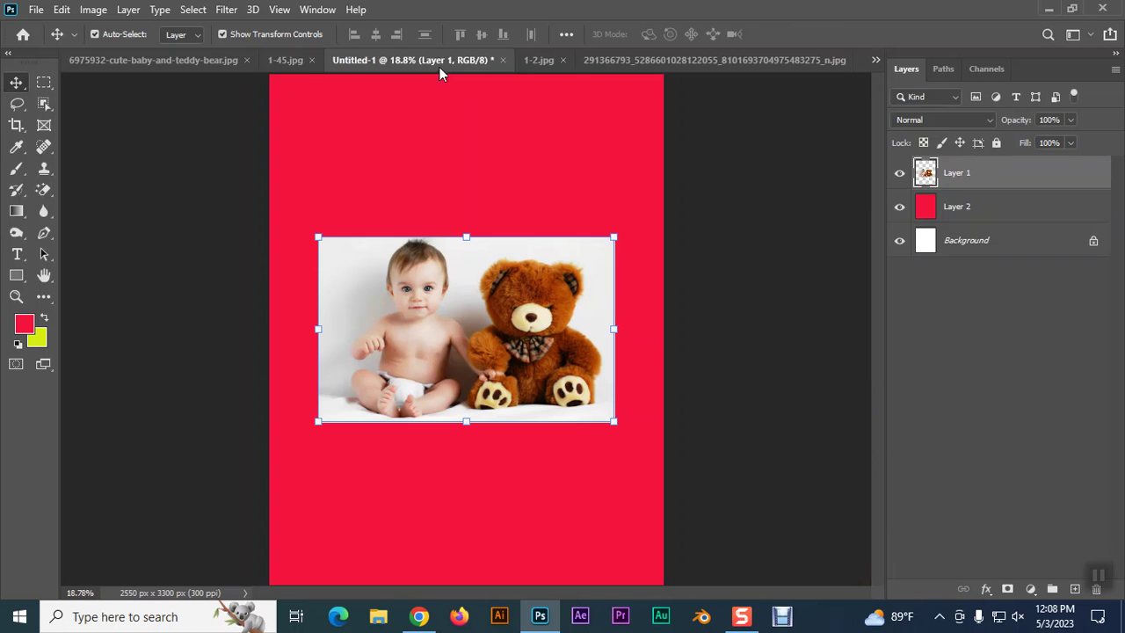
key("Delete")
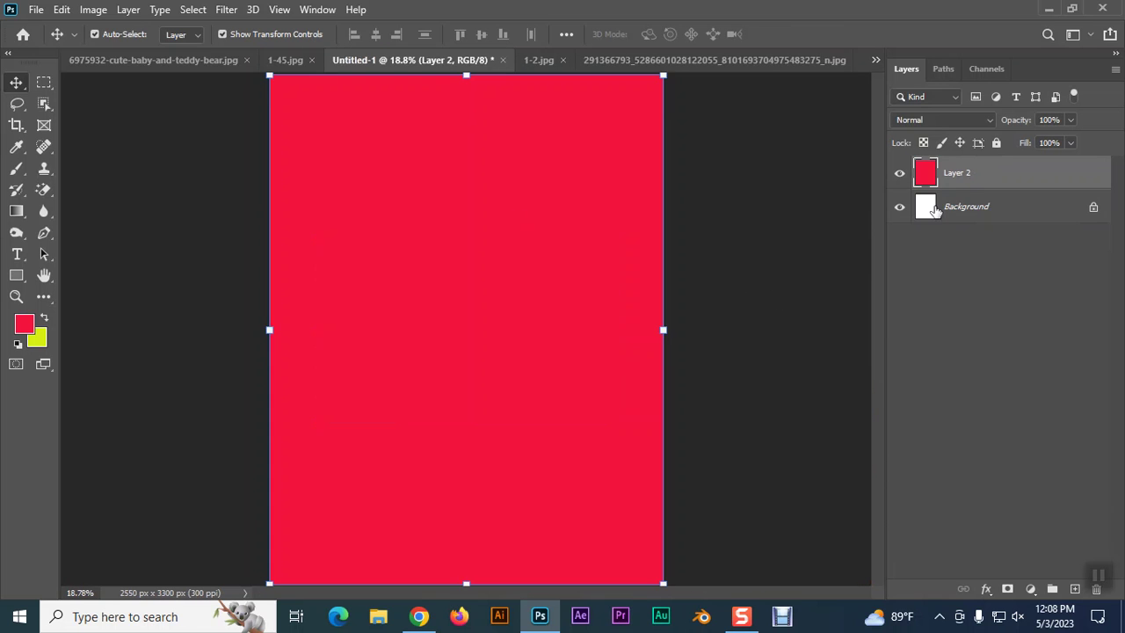
key("Delete")
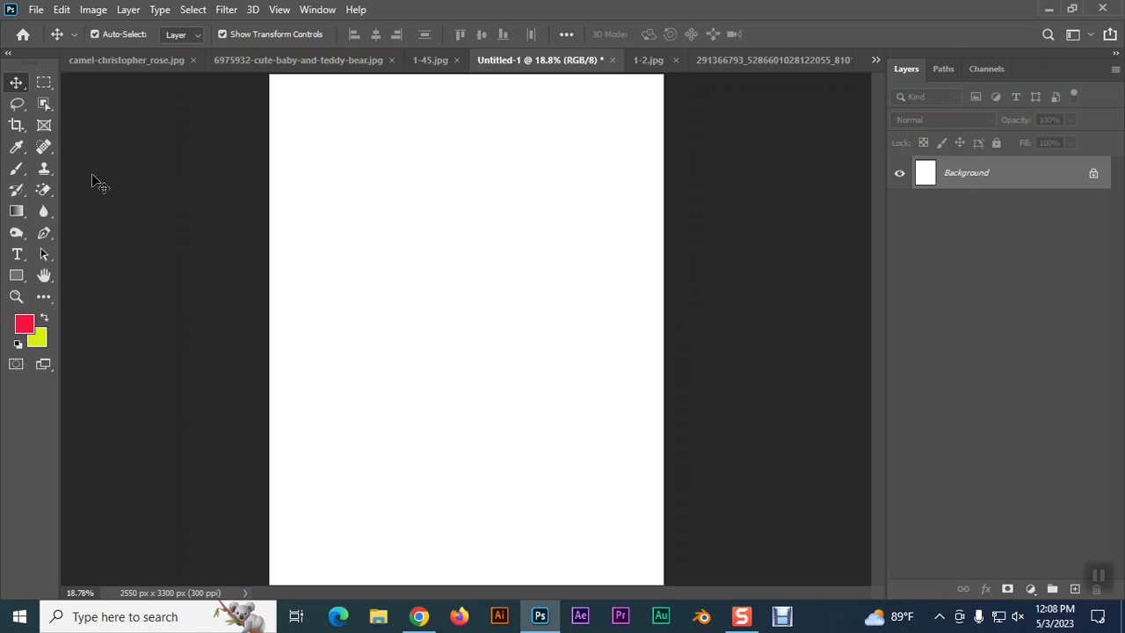
- Draw a tall red rectangle and widen it into a rough square
scroll(470, 338, "up", 1)
scroll(470, 337, "up", 1)
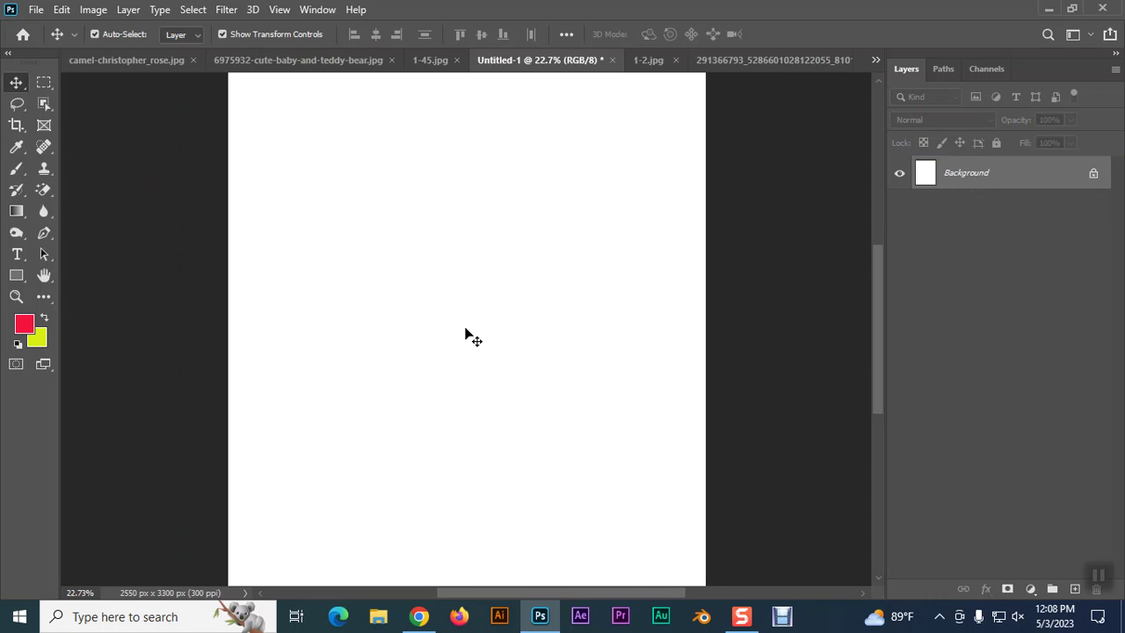
scroll(470, 338, "down", 3)
scroll(470, 337, "up", 2)
scroll(470, 337, "down", 1)
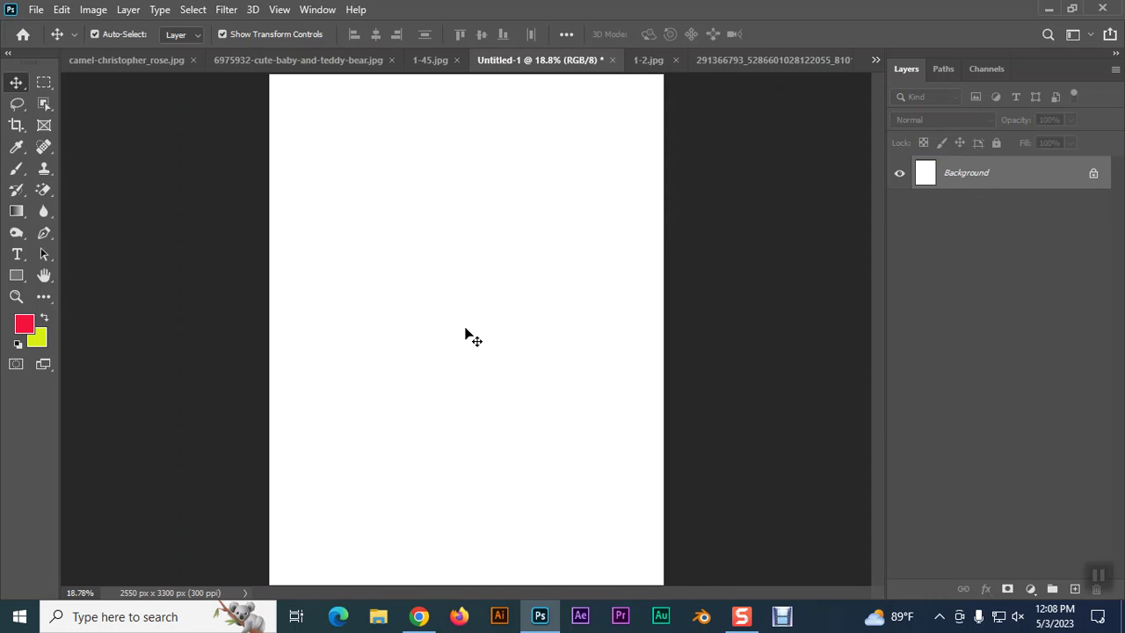
left_click(15, 275)
mouse_move(343, 189)
left_mouse_down()
mouse_move(420, 324)
mouse_move(417, 391)
left_mouse_up()
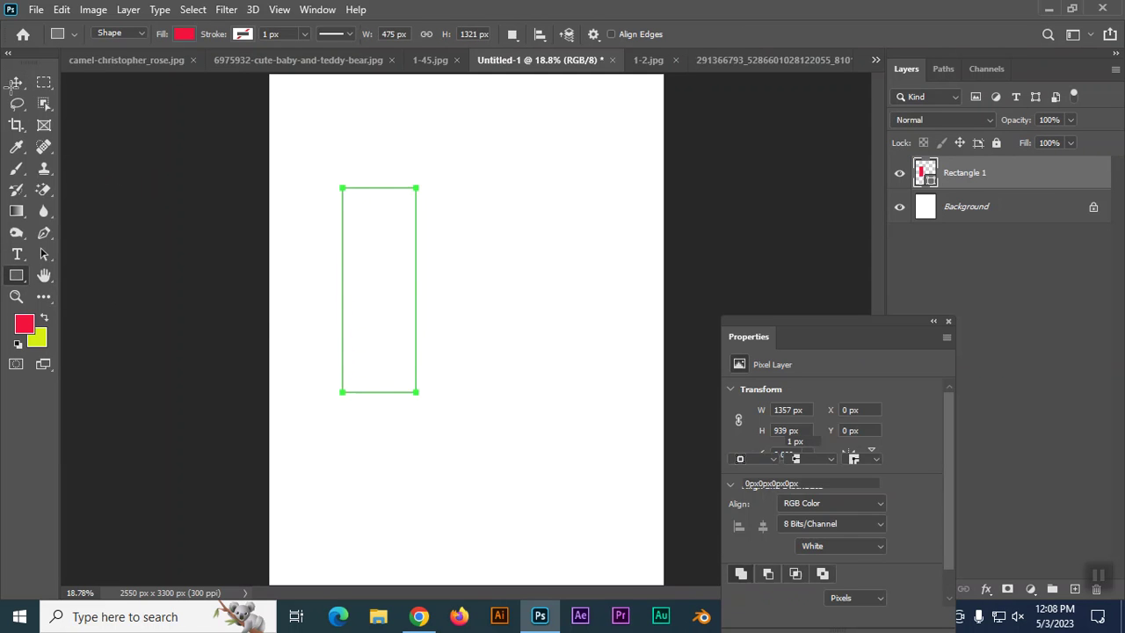
key("v")
left_click_drag(416, 289, 546, 289)
key("Return")
left_click(615, 238)
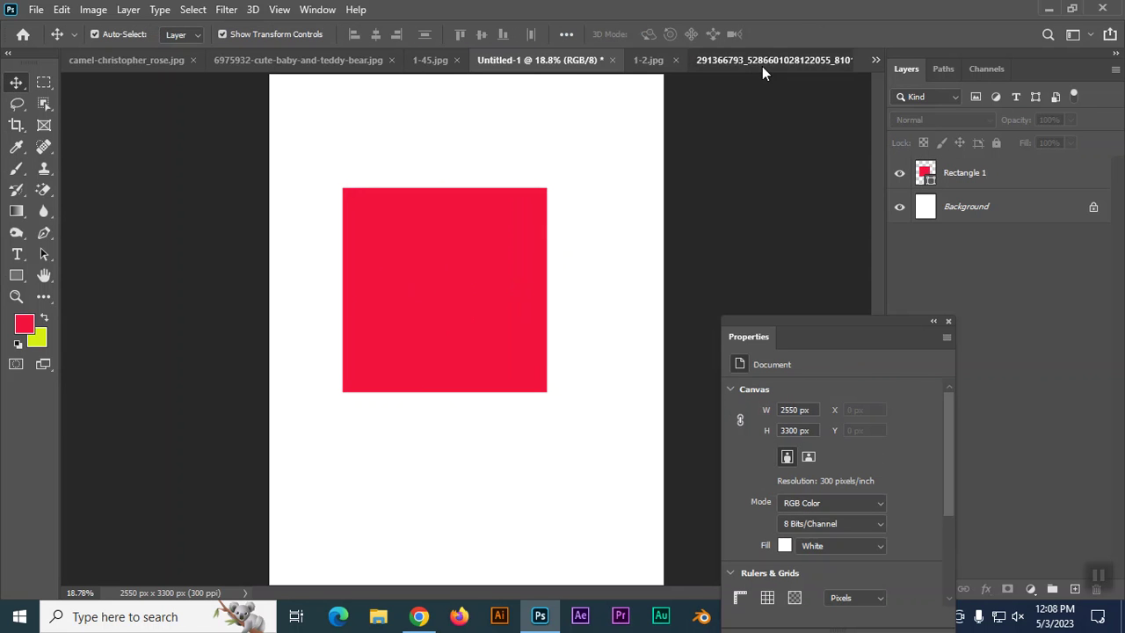
- Select the entire baby-and-teddy photo canvas
left_click(762, 61)
left_click(211, 58)
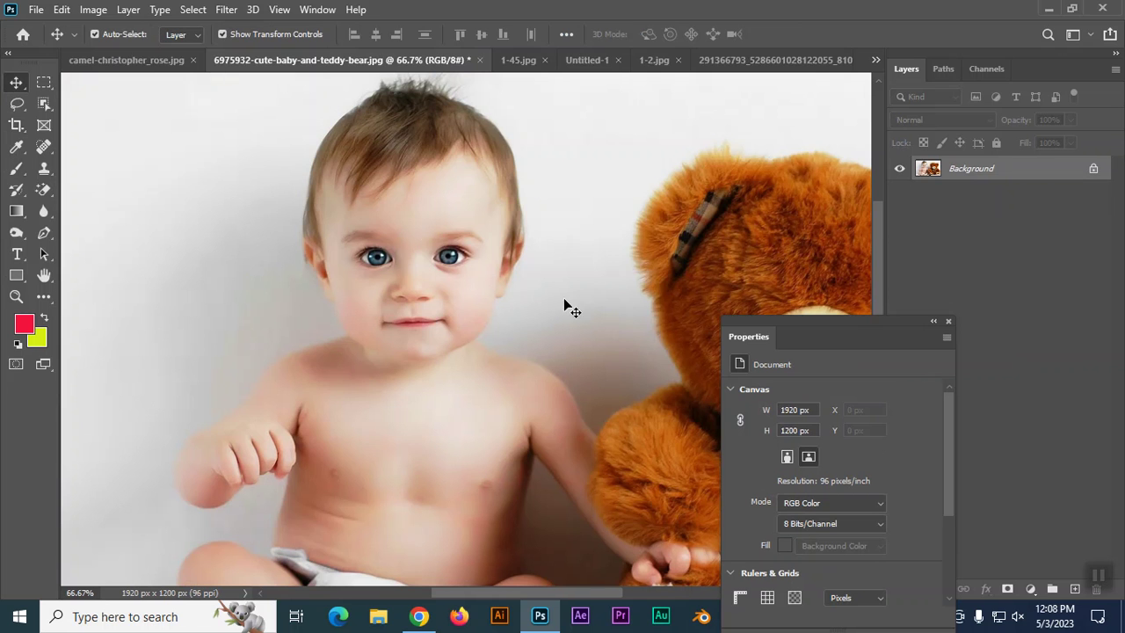
key("ctrl+a")
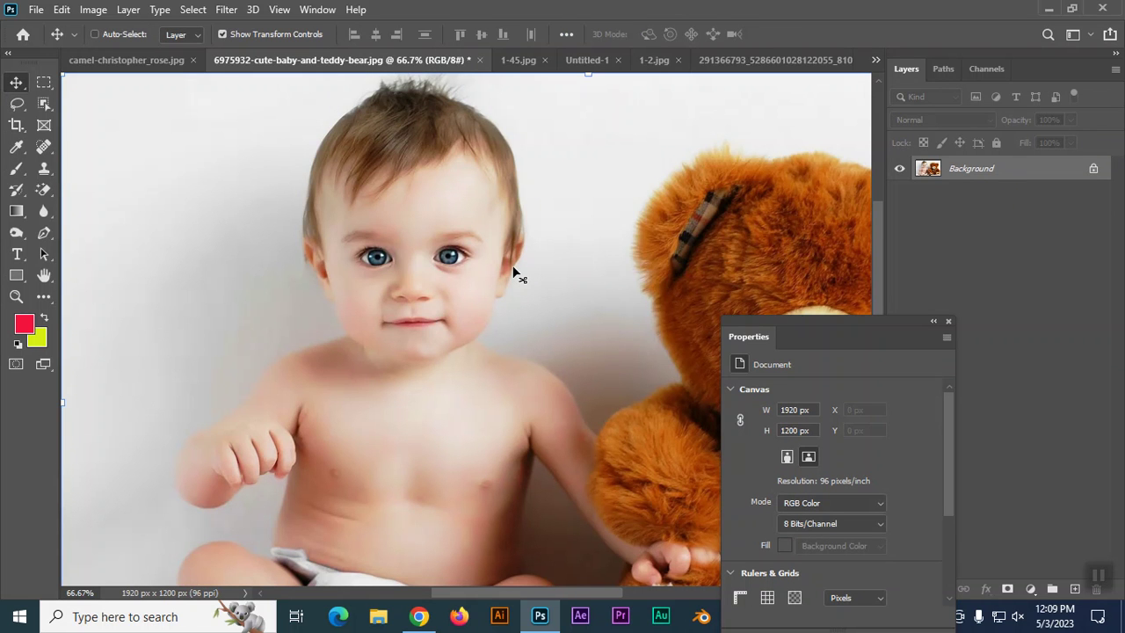
- Paste the baby photo into Untitled-1, scale it to about 123%, and position it over the red square
left_click(589, 60)
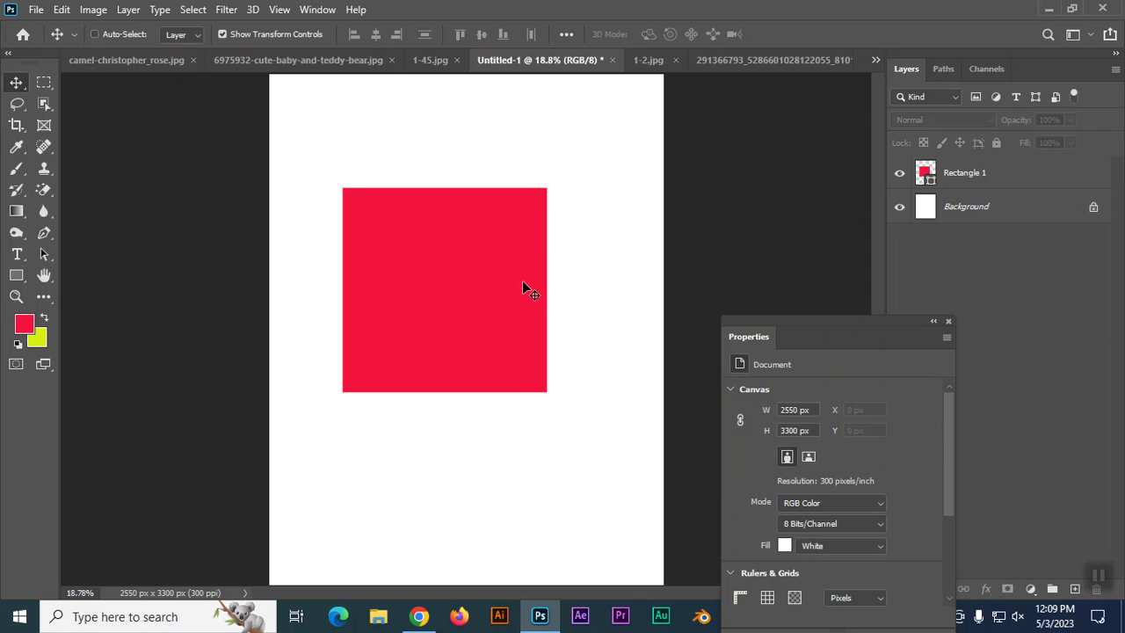
key("ctrl+v")
left_click_drag(565, 345, 542, 297)
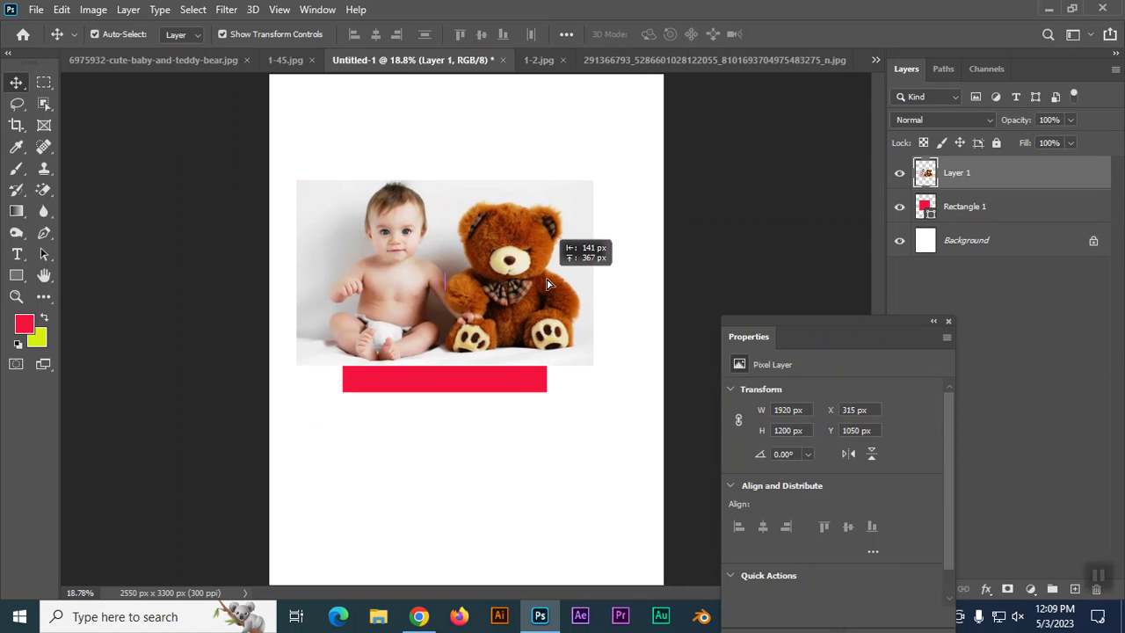
left_click_drag(593, 373, 627, 394)
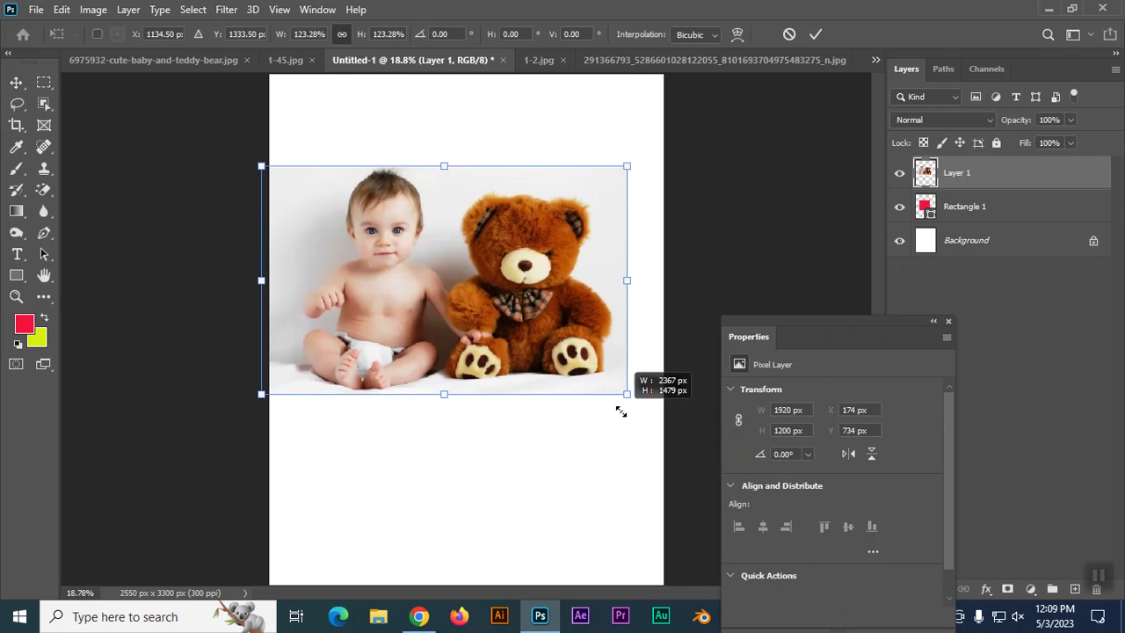
left_click_drag(547, 317, 548, 327)
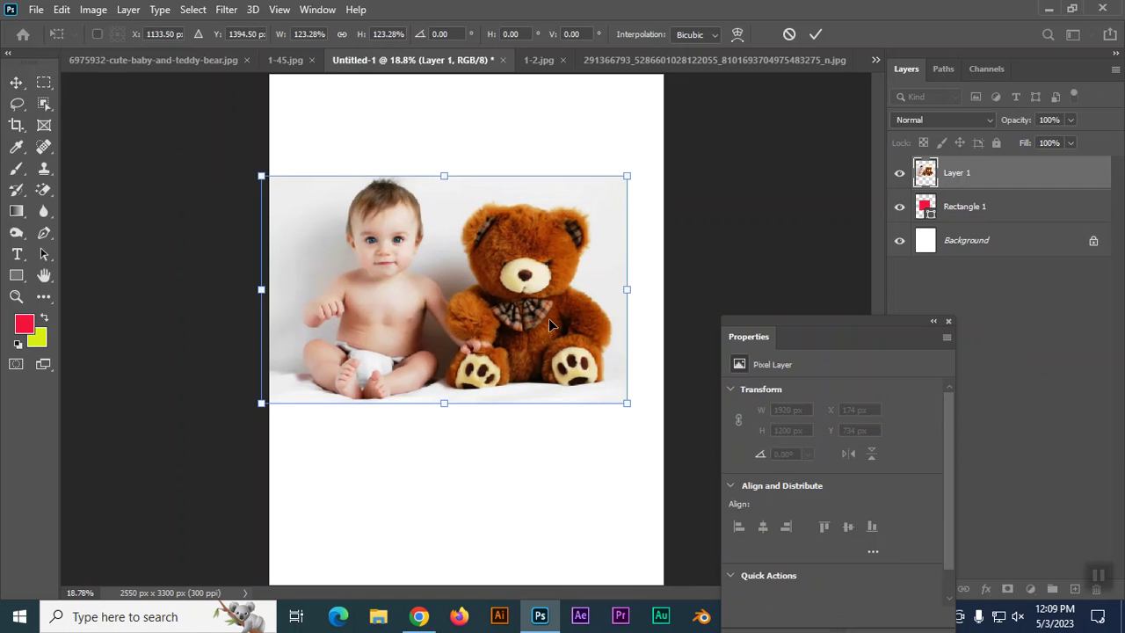
key("Return")
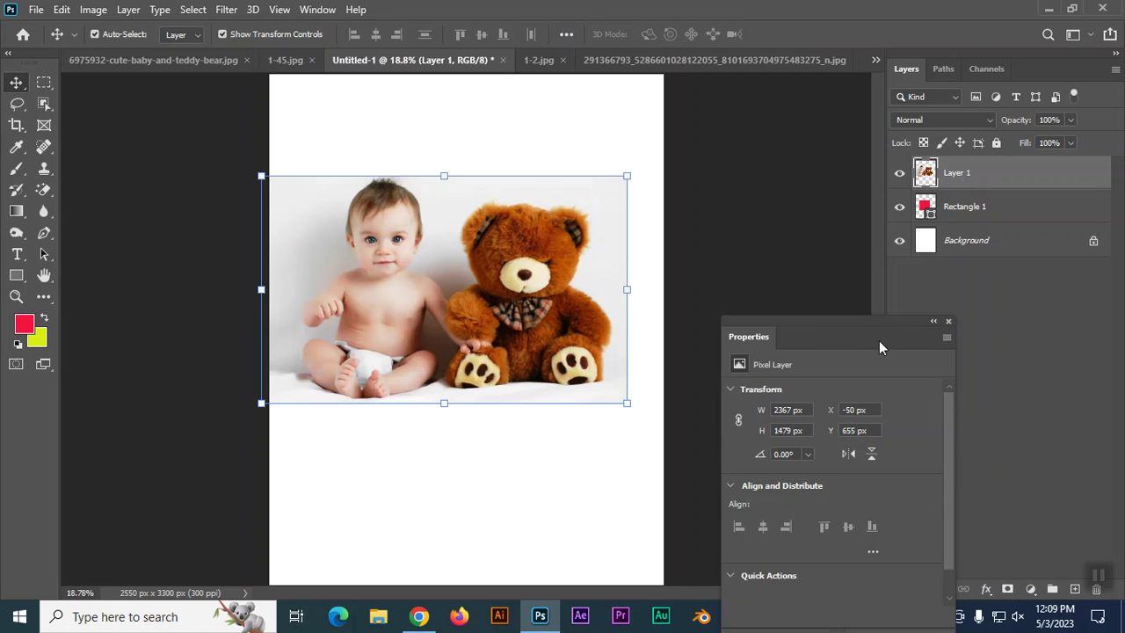
left_click(950, 320)
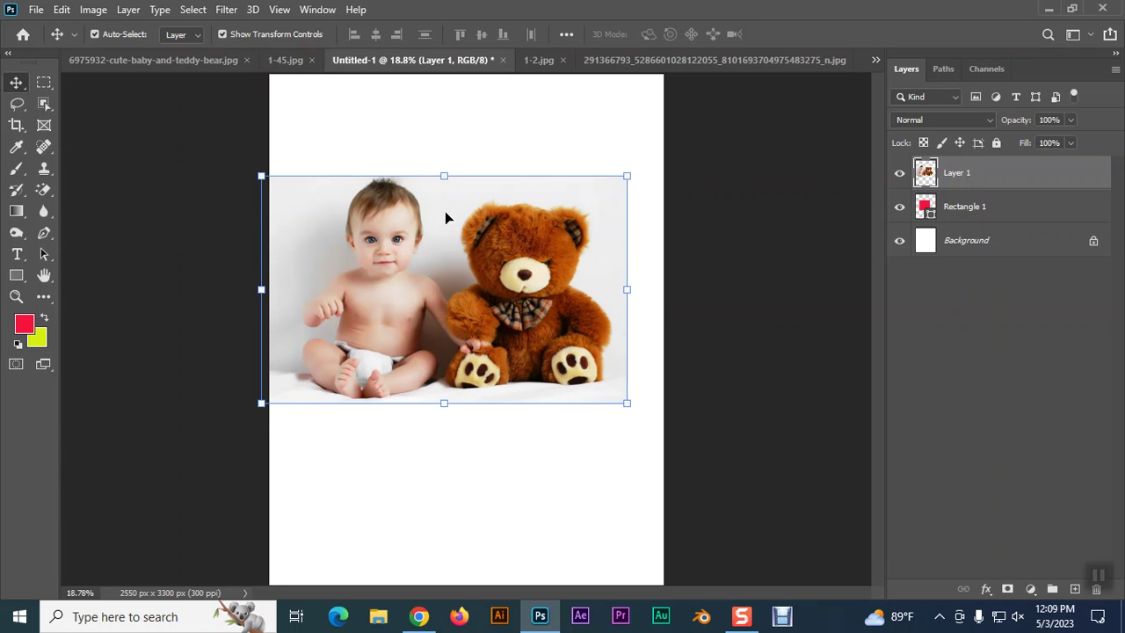
left_click_drag(476, 244, 484, 246)
- Clip the pasted photo to the red square, release the clip, then delete the photo layer
right_click(953, 178)
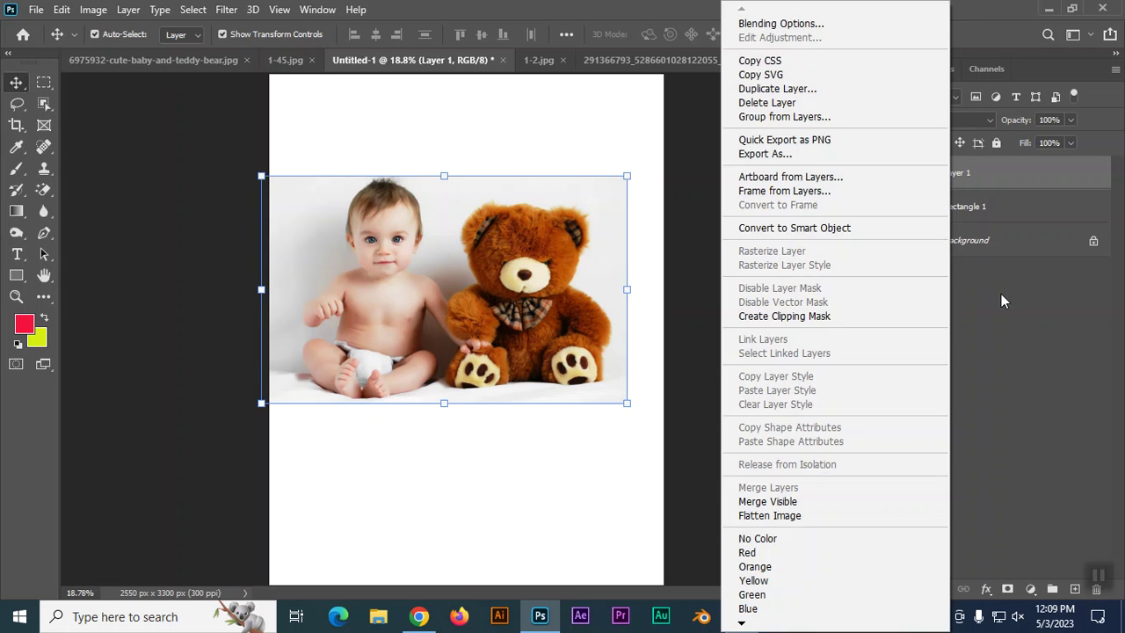
key("Escape")
right_click(960, 176)
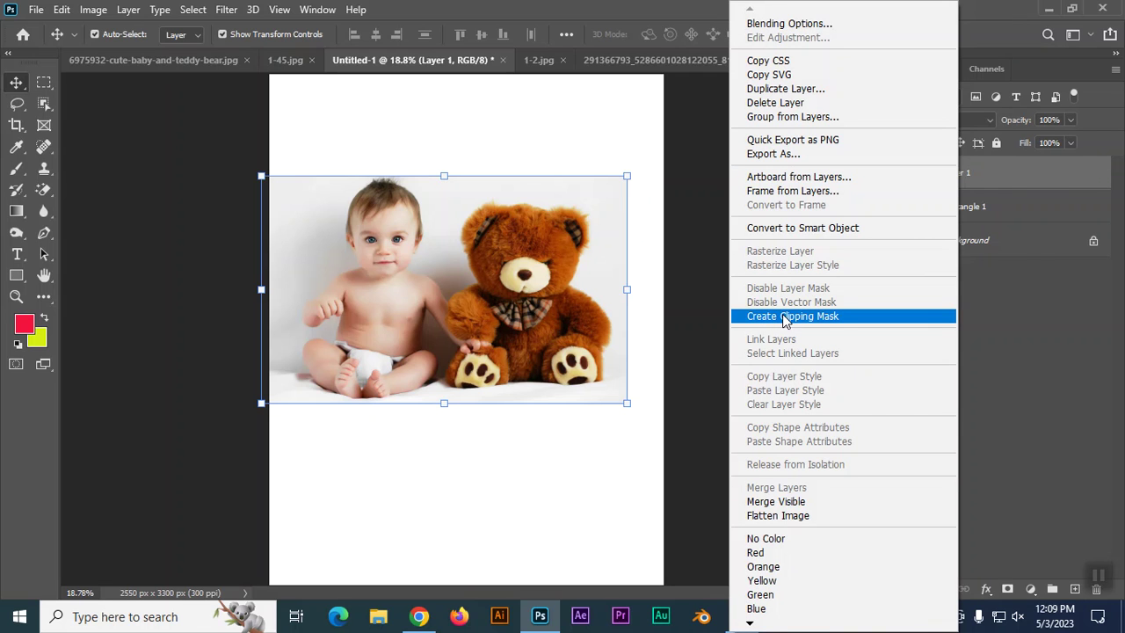
left_click(787, 318)
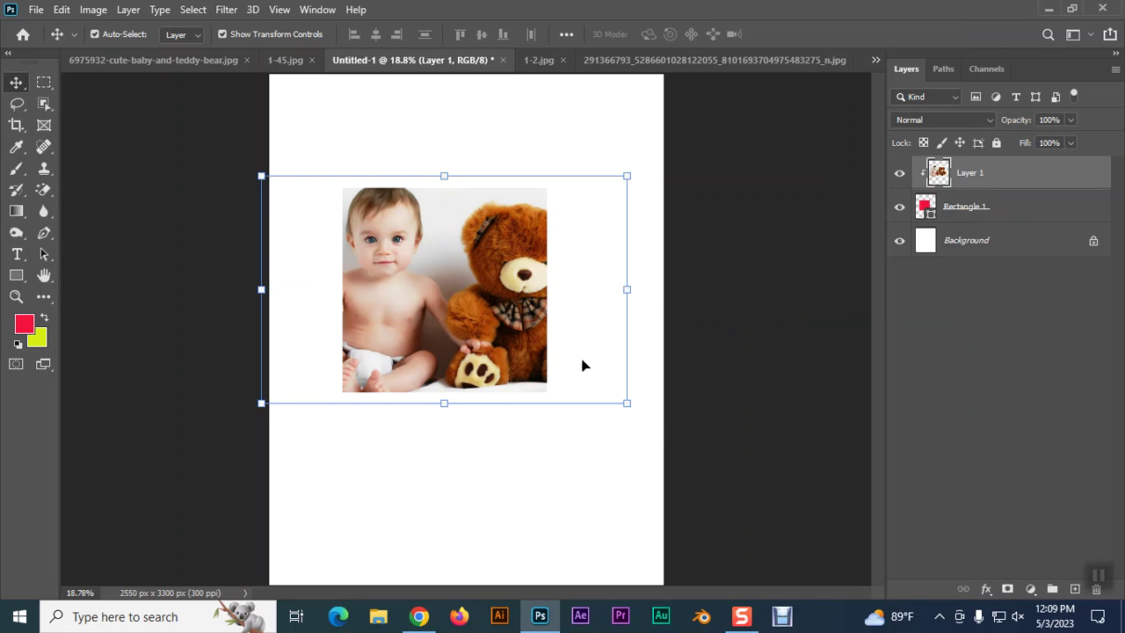
key("ctrl+alt+g")
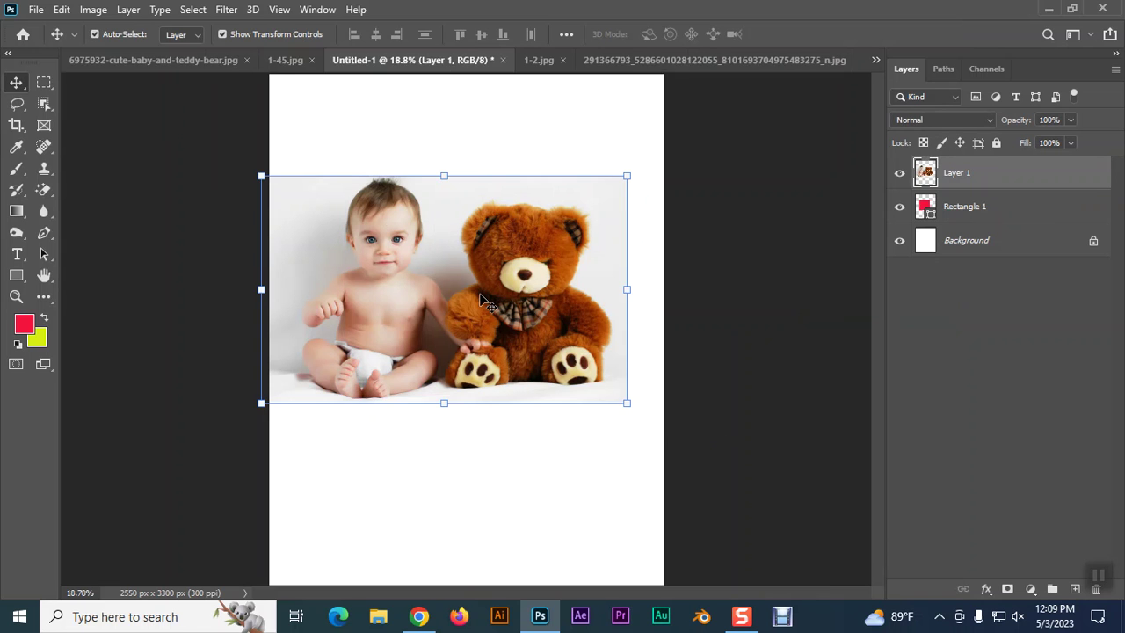
key("Delete")
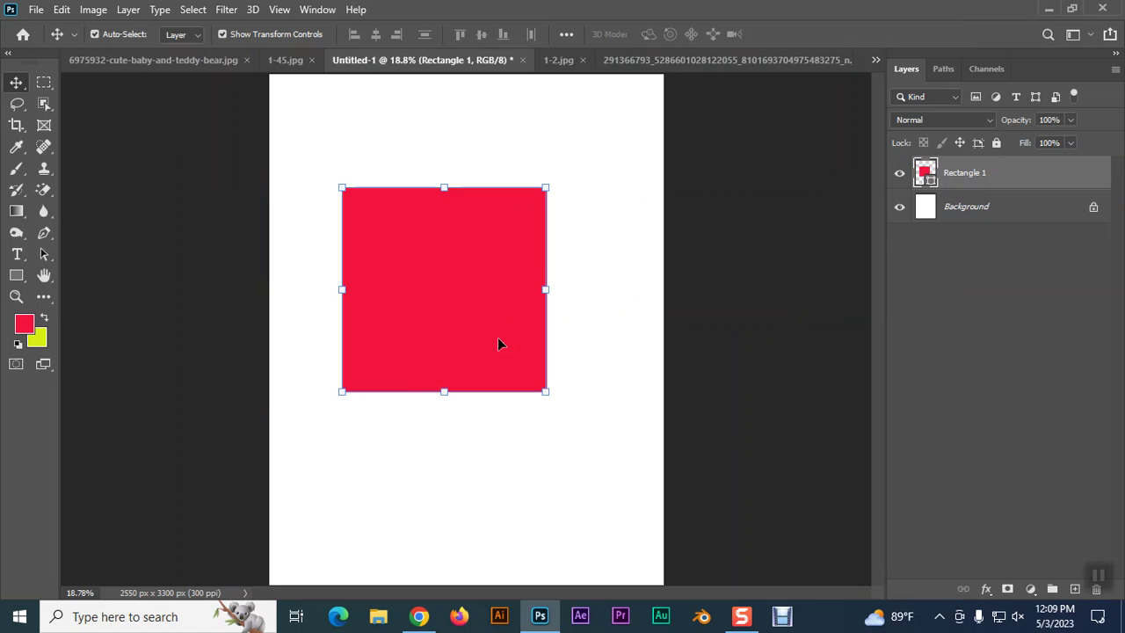
- Shrink the red square to about 78% and move it toward the page centre
left_click_drag(515, 348, 495, 315)
left_click_drag(527, 364, 483, 318)
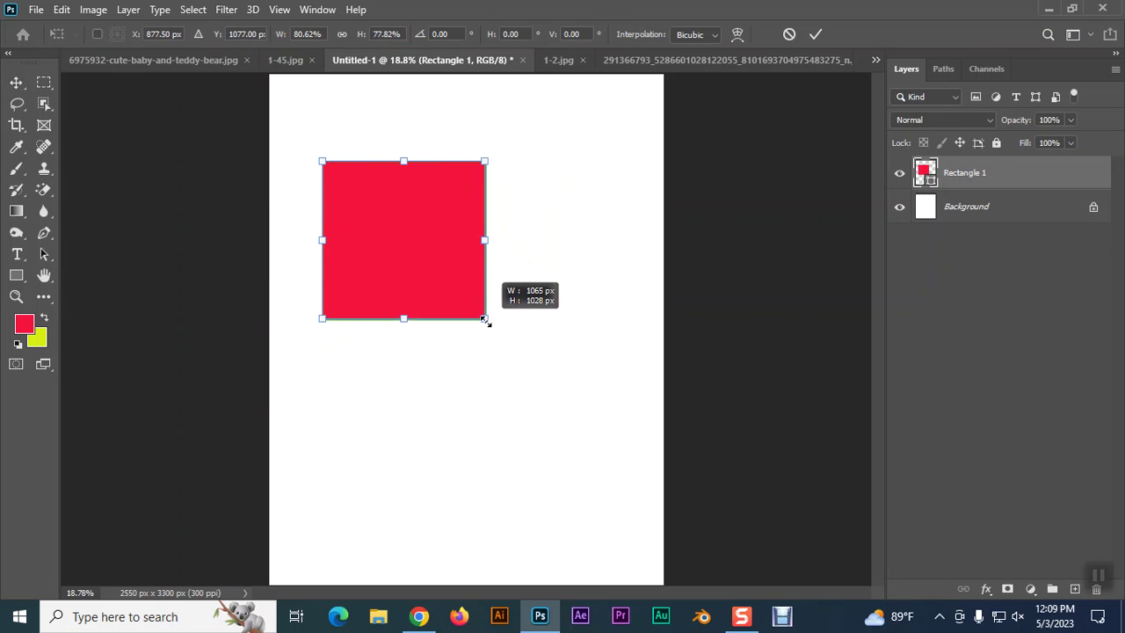
left_click_drag(431, 272, 498, 405)
left_click_drag(515, 410, 542, 412)
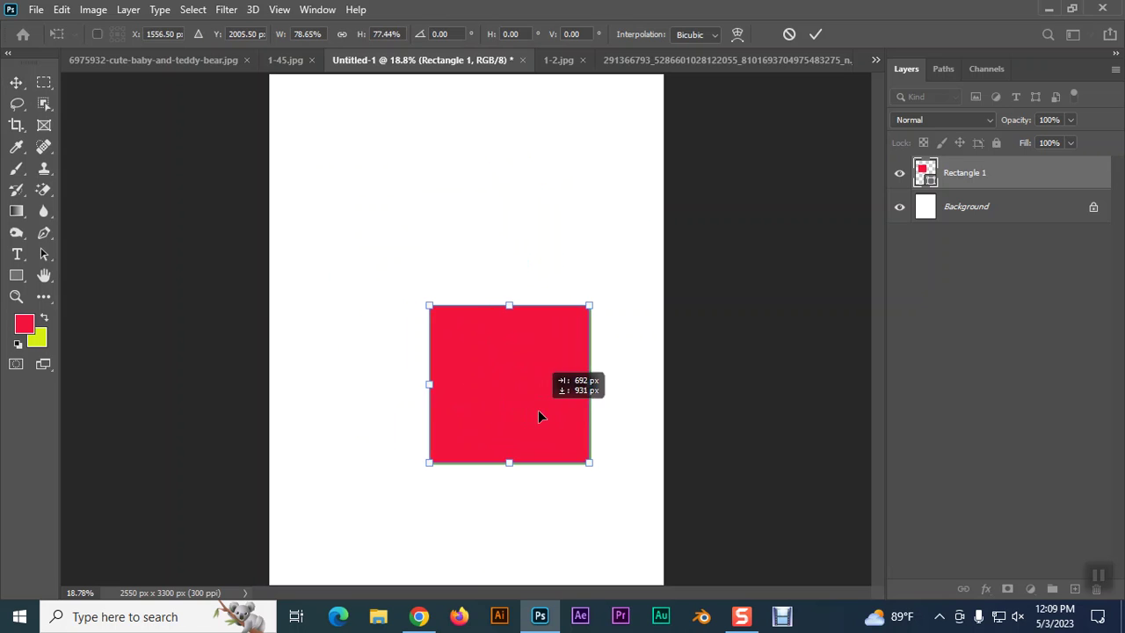
left_click(261, 278)
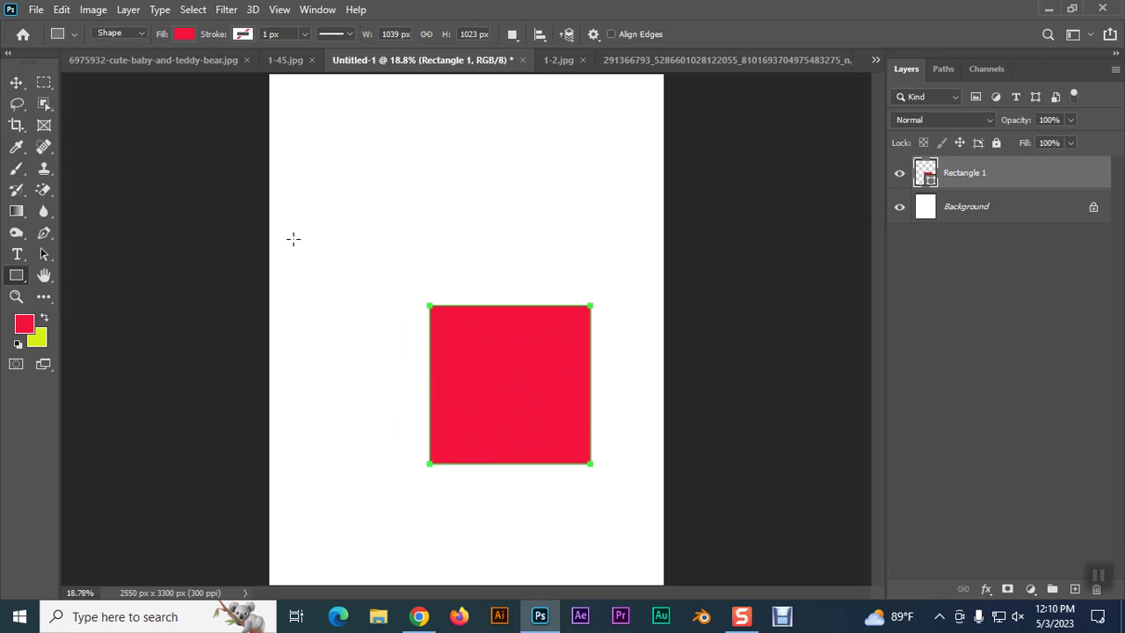
left_click(16, 82)
left_click_drag(288, 160, 503, 272)
- Draw three more rectangles: one overlapping the square, one upper-right, and a wide bottom bar
left_click(16, 275)
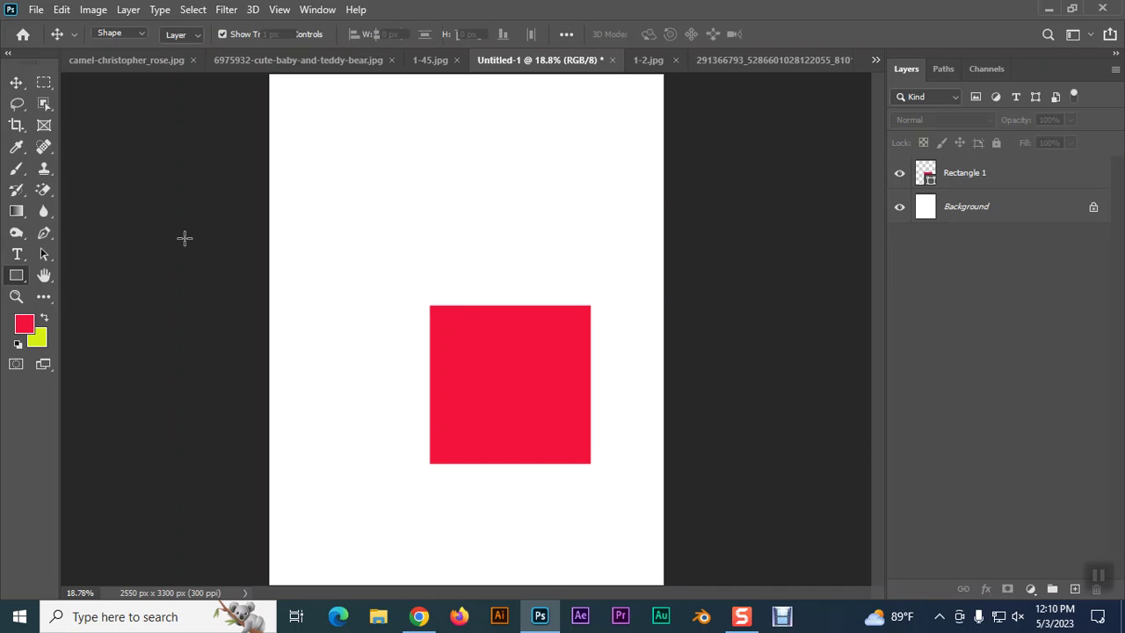
mouse_move(311, 225)
left_mouse_down()
mouse_move(537, 417)
mouse_move(522, 414)
left_mouse_up()
mouse_move(426, 113)
left_mouse_down()
mouse_move(606, 324)
mouse_move(633, 329)
left_mouse_up()
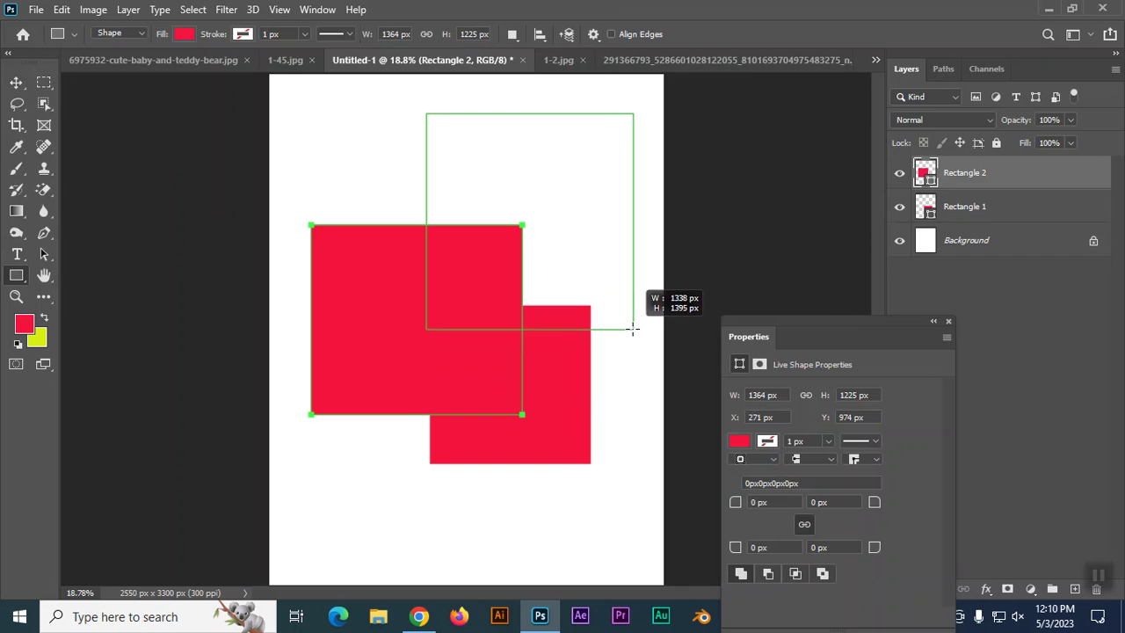
left_click_drag(582, 547, 346, 470)
key("v")
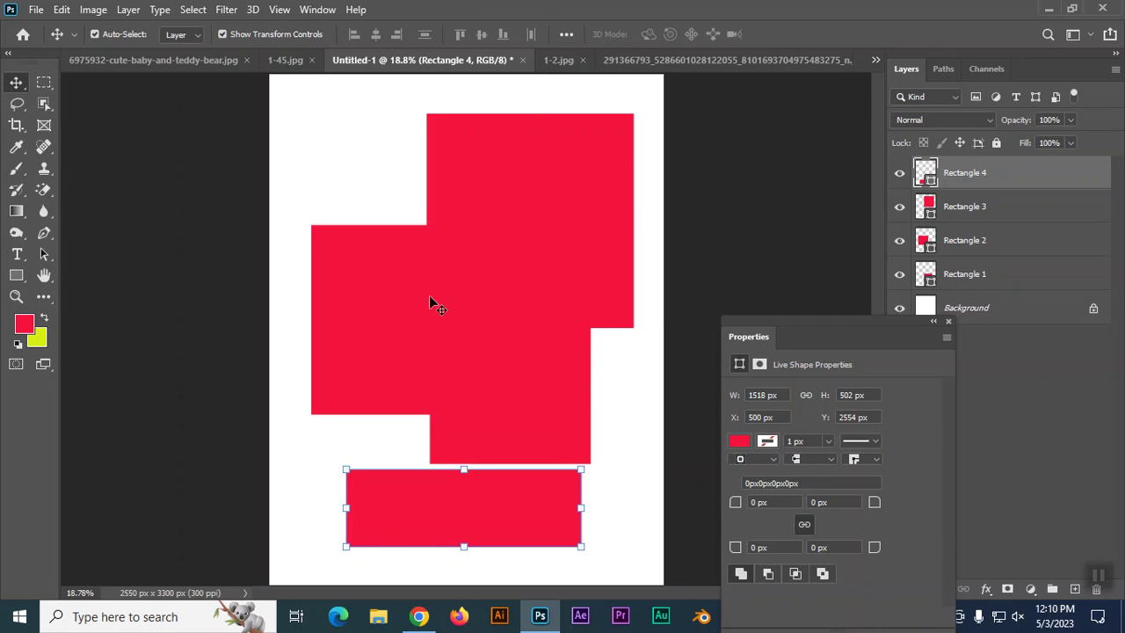
- Fill Rectangle 3 with yellow-green and Rectangle 2 with cyan
left_click(431, 300)
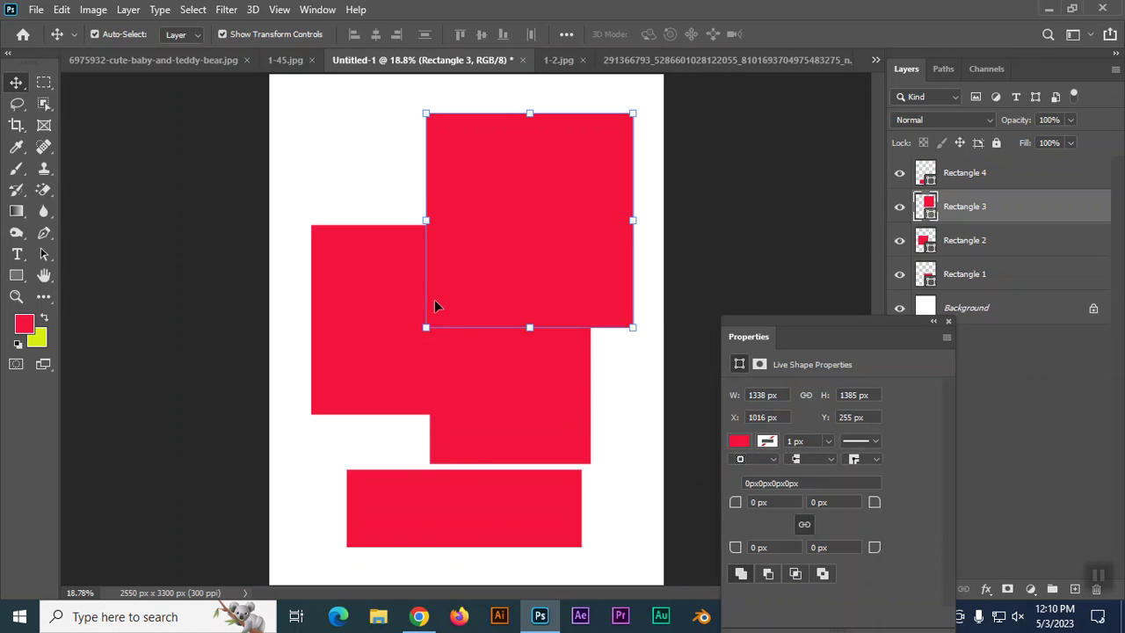
left_click(738, 442)
left_click(758, 407)
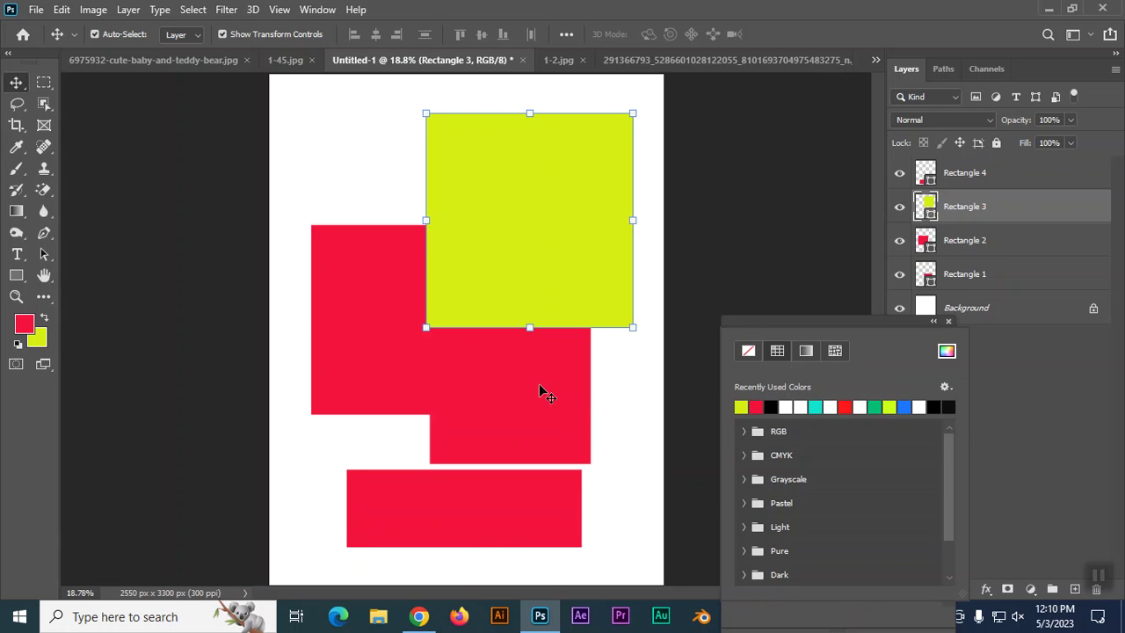
left_click(409, 364)
left_click(409, 364)
left_click(744, 443)
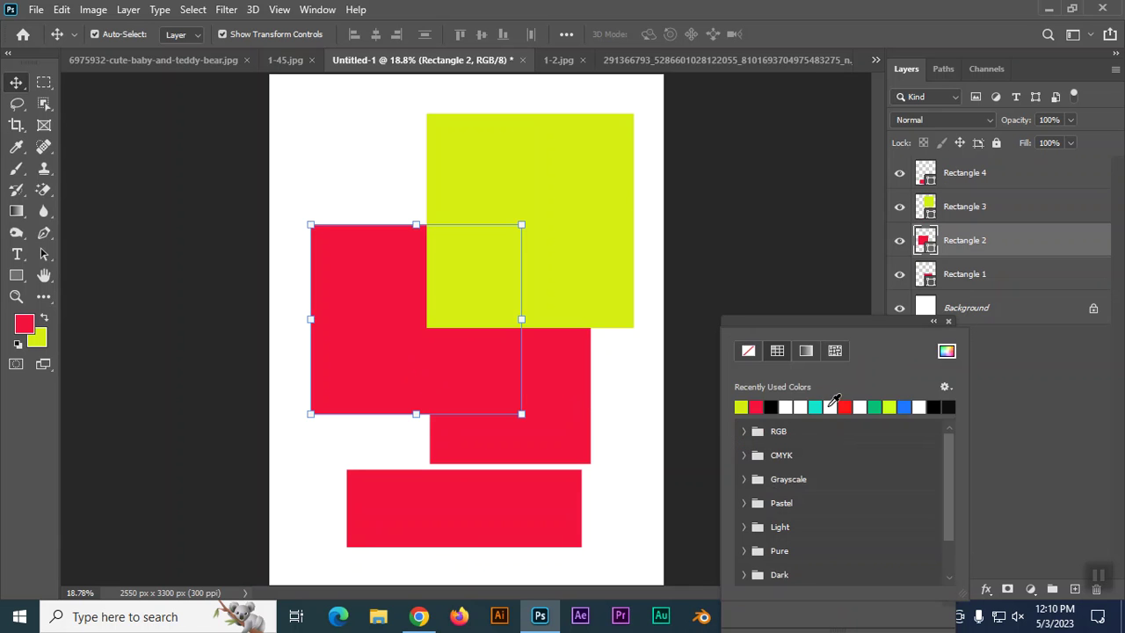
left_click(815, 406)
- Dismiss the shape properties and paste the baby-and-teddy photo on top as a new layer
left_click(565, 432)
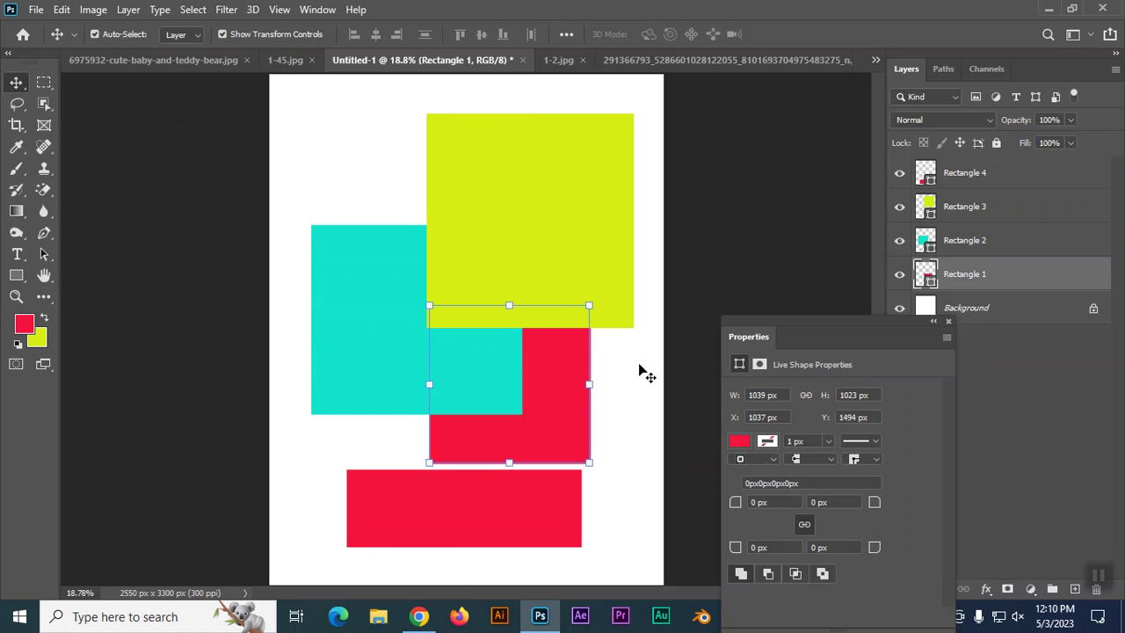
left_click(646, 376)
left_click(948, 322)
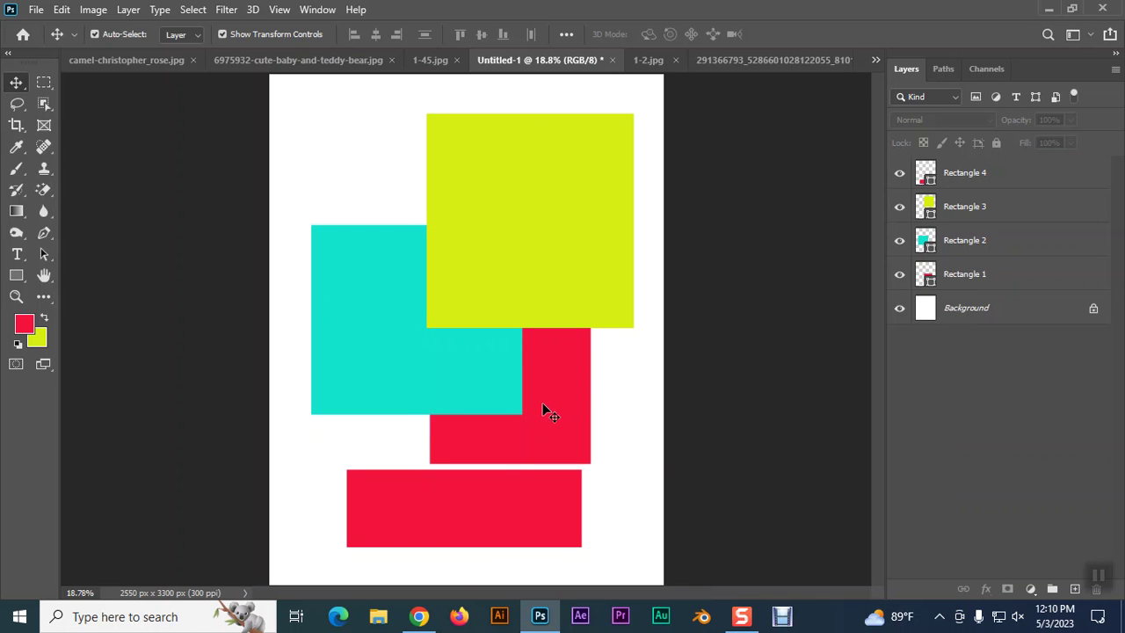
left_click(563, 383)
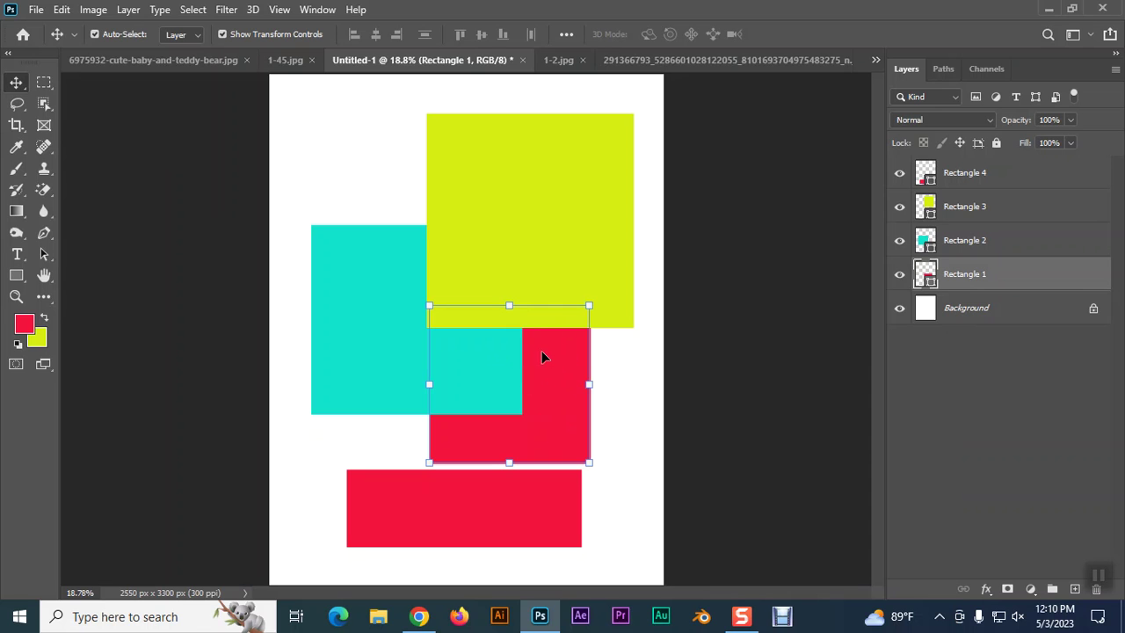
left_click(1001, 427)
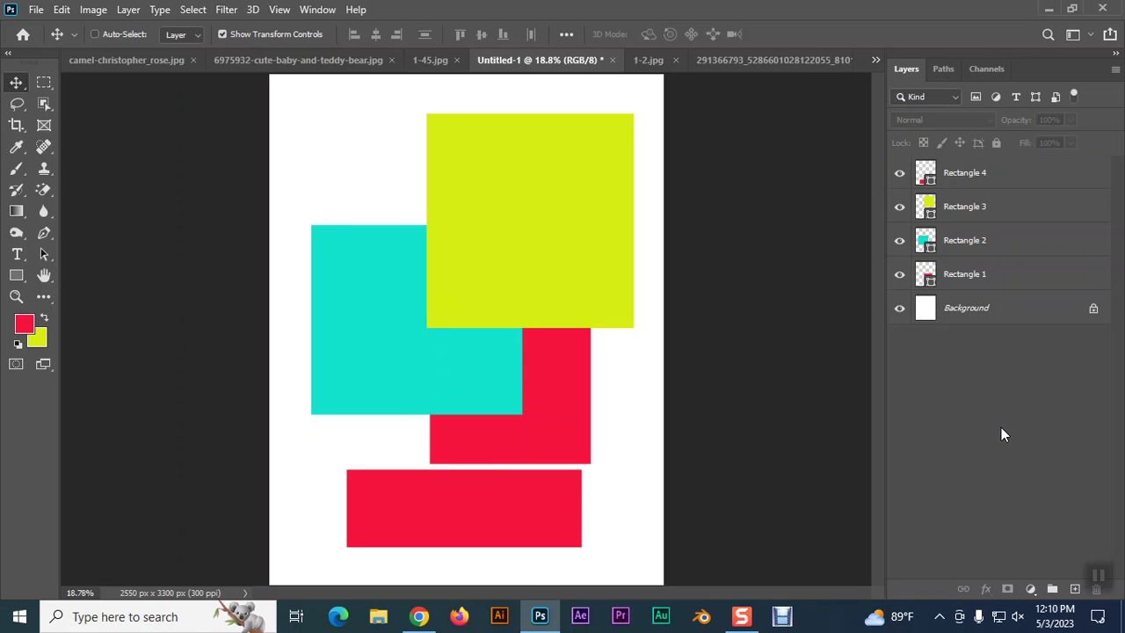
key("ctrl+v")
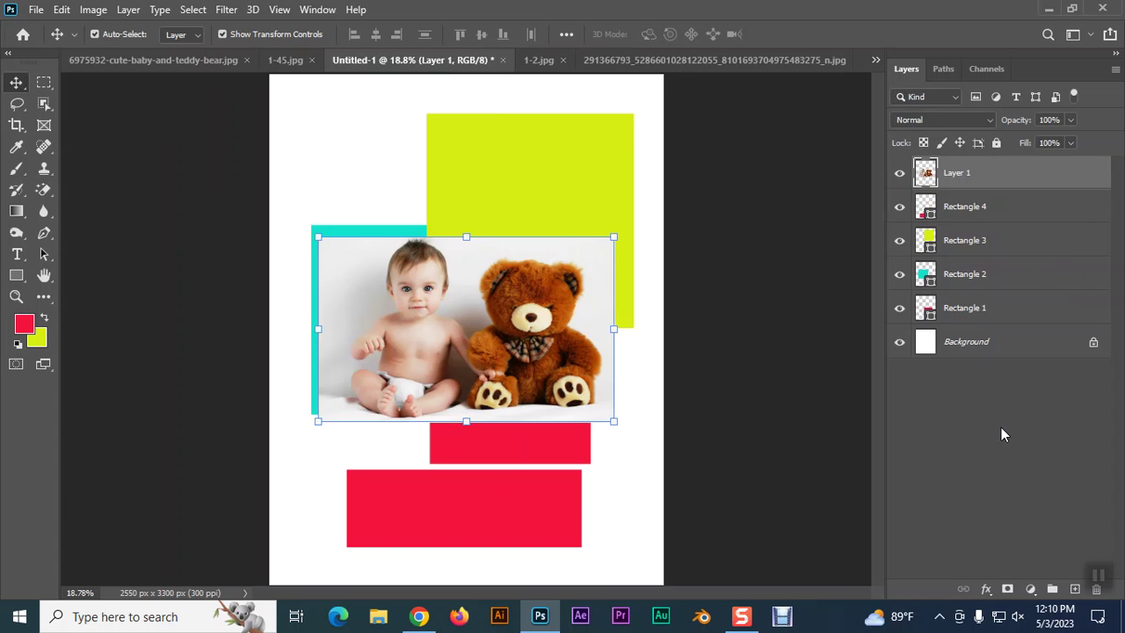
- Shift the photo down and move the cyan rectangle to the top-left corner, undoing a stray rotation
left_click_drag(525, 364, 563, 528)
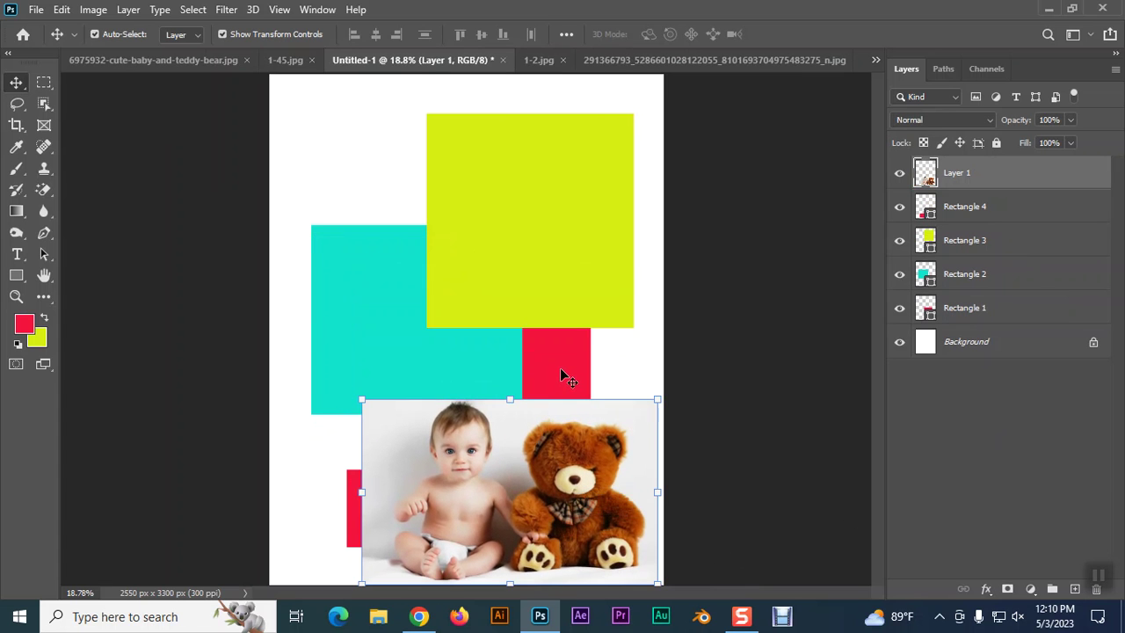
left_click_drag(563, 482, 557, 423)
left_click_drag(377, 304, 392, 186)
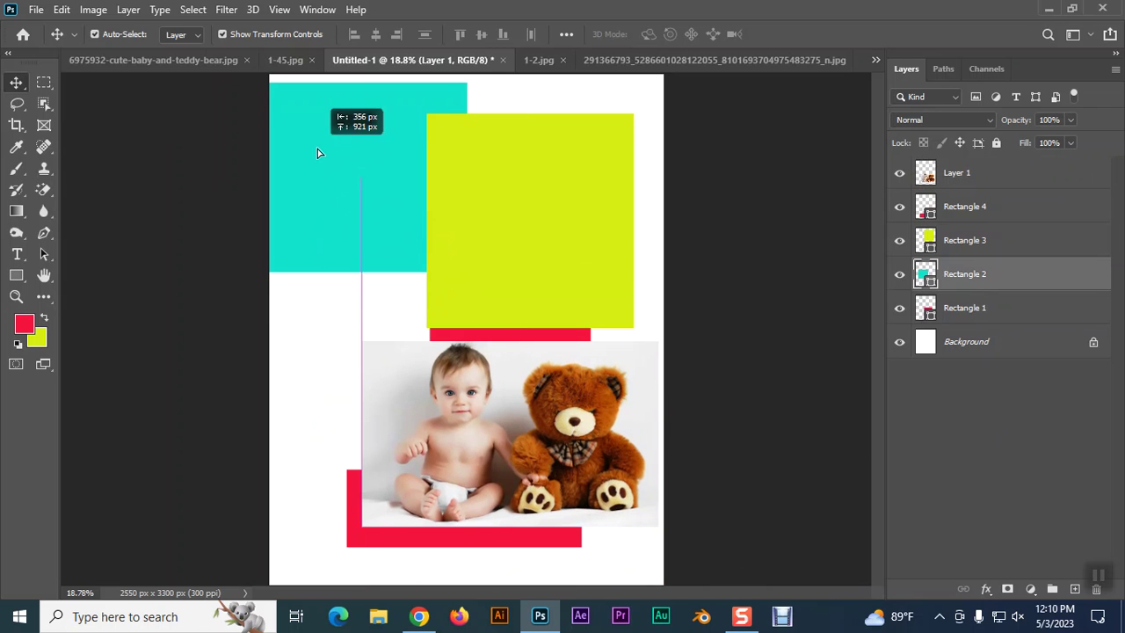
mouse_move(531, 153)
left_mouse_down()
mouse_move(566, 193)
mouse_move(640, 138)
left_mouse_up()
key("ctrl+z")
key("Return")
- Reposition the red rectangles and place the photo over the upper red rectangle
left_click(545, 332)
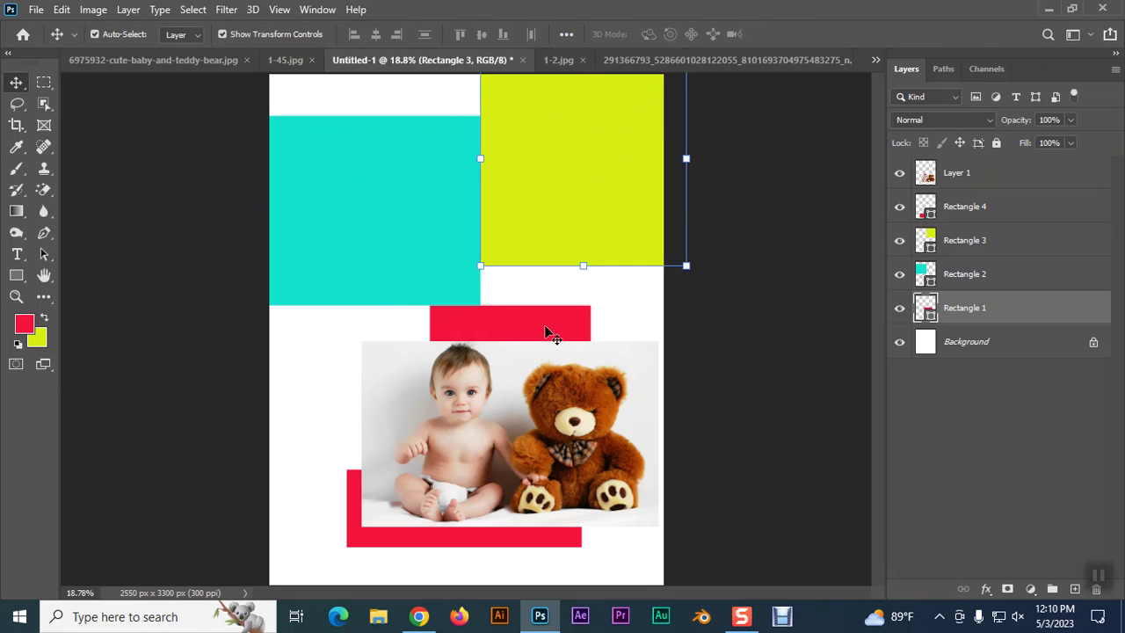
left_click_drag(620, 400, 620, 359)
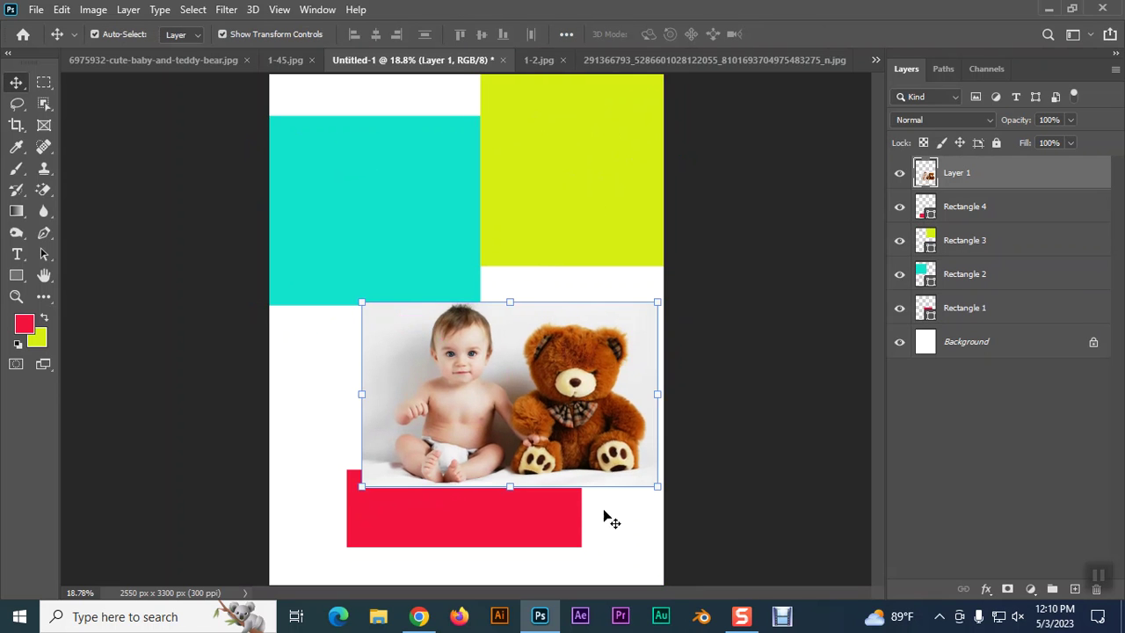
left_click_drag(554, 515, 547, 567)
left_click_drag(584, 394, 589, 461)
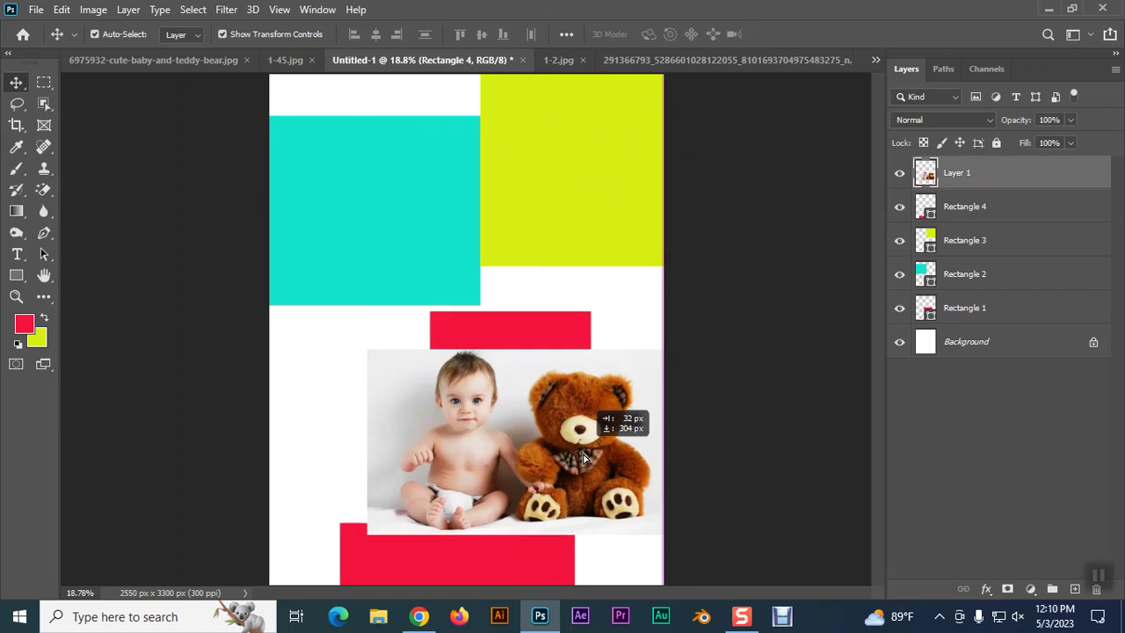
left_click(548, 337)
left_click_drag(548, 327, 548, 345)
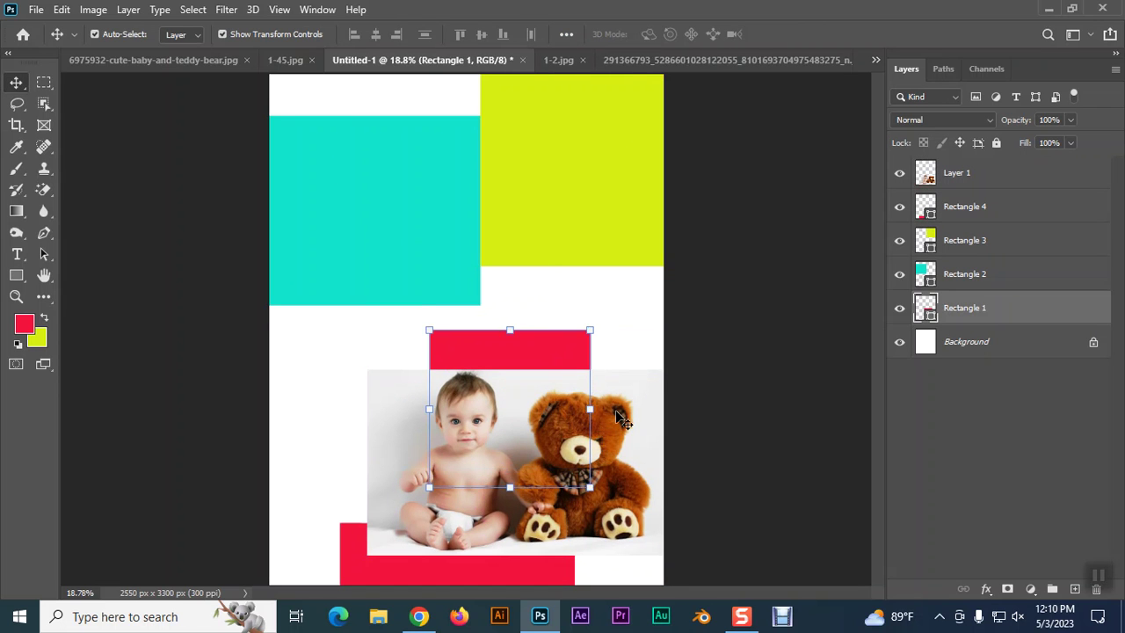
left_click_drag(609, 406, 622, 380)
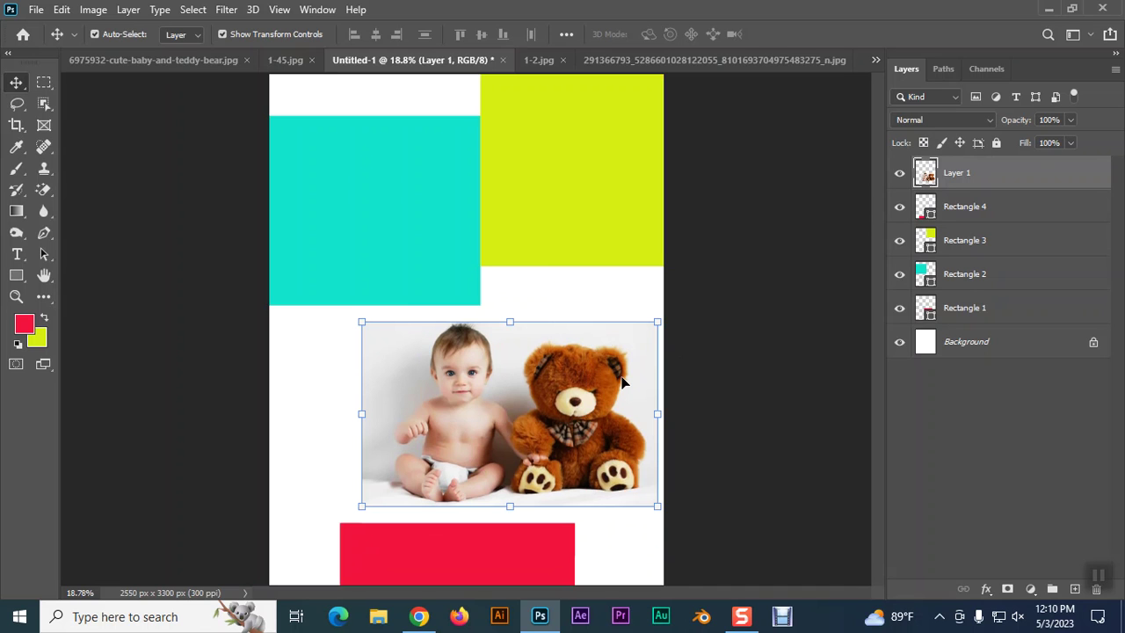
- Try a clipping mask on the photo, release it, then drag Layer 1 directly above Rectangle 1
right_click(955, 182)
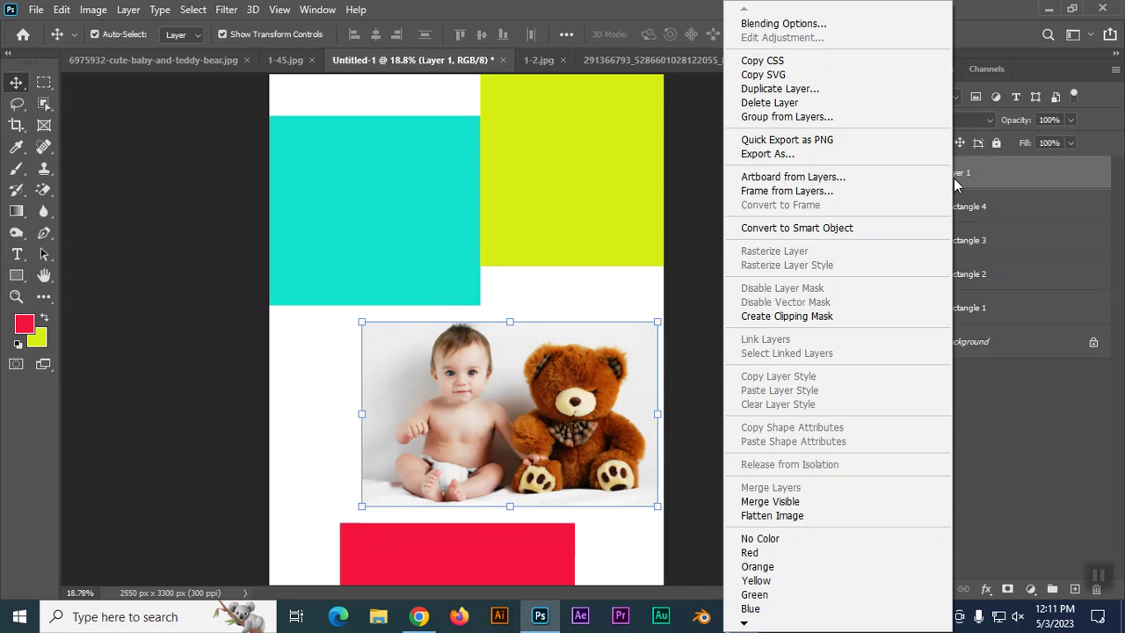
left_click(756, 318)
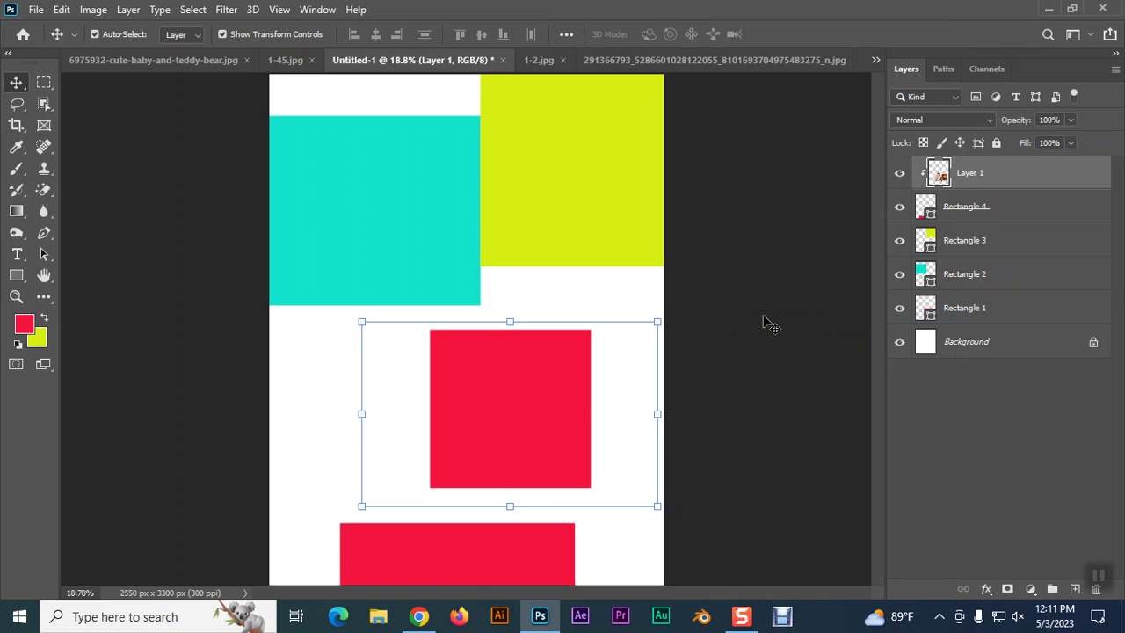
key("ctrl+alt+g")
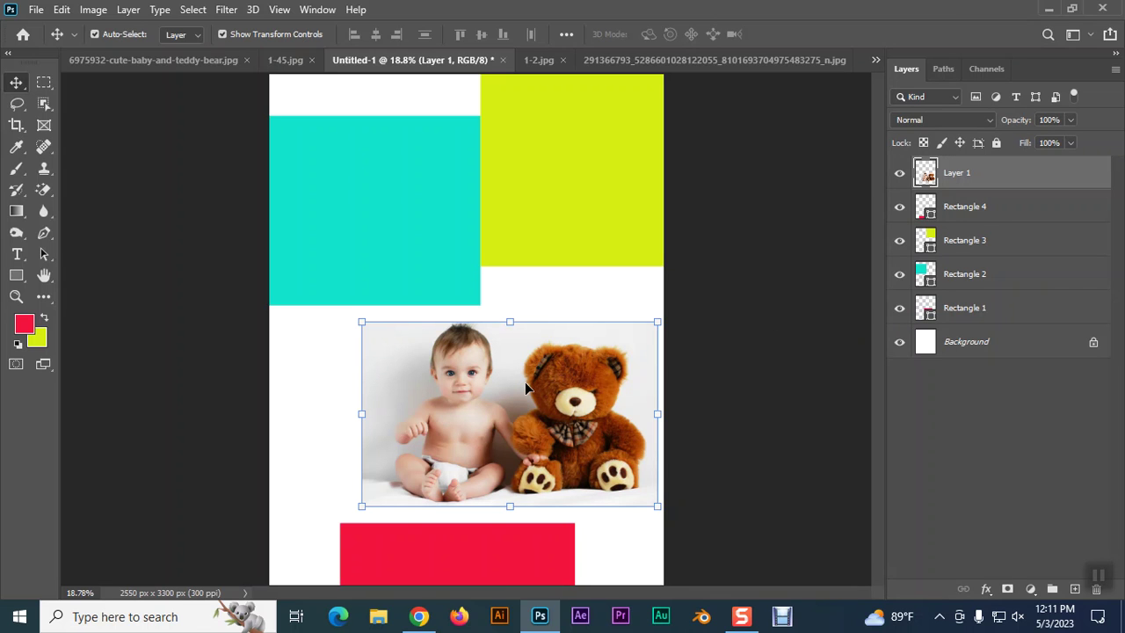
left_click(976, 309)
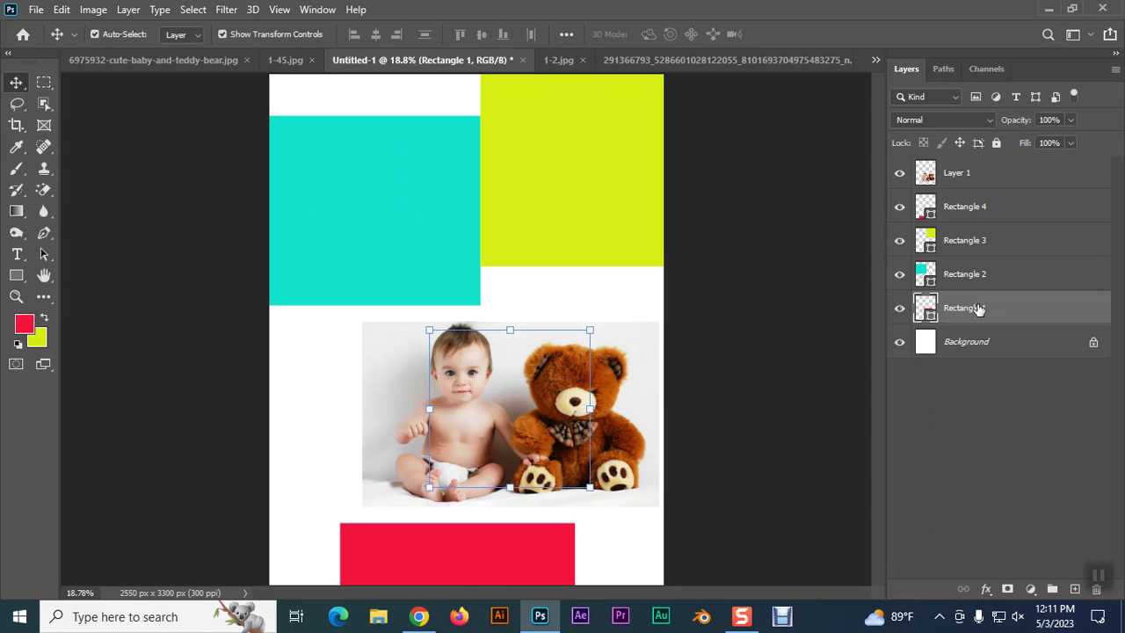
double_click(965, 173)
left_click(1025, 206)
left_click(1025, 206)
left_click(966, 173)
left_click_drag(965, 174, 975, 294)
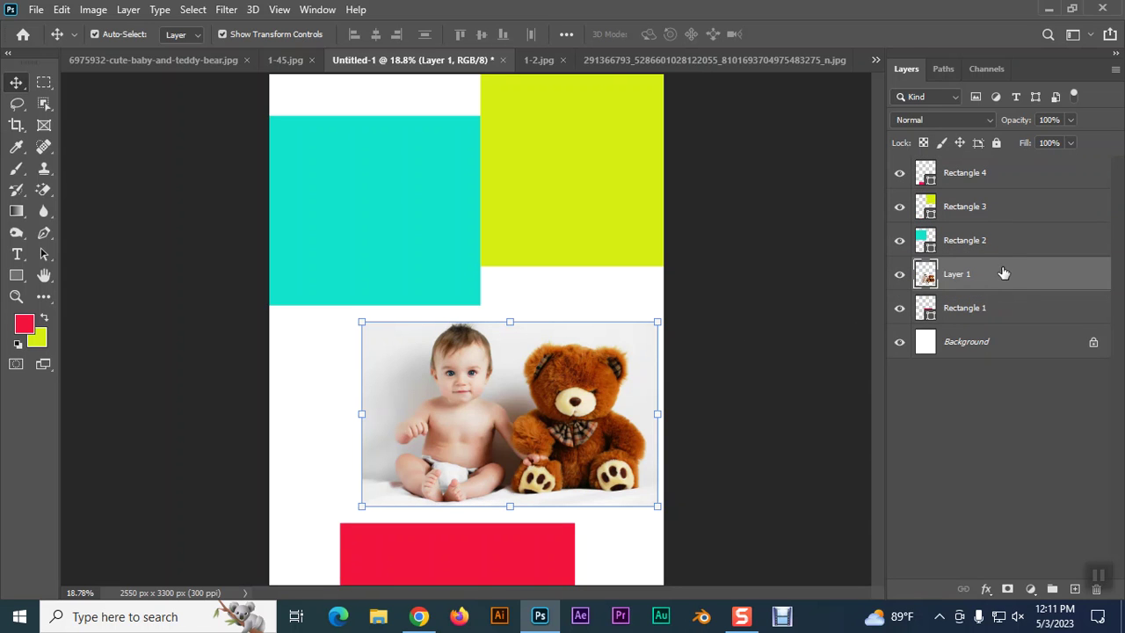
- Clip the photo inside the red square, then release the clipping mask again
right_click(1002, 273)
left_click(854, 316)
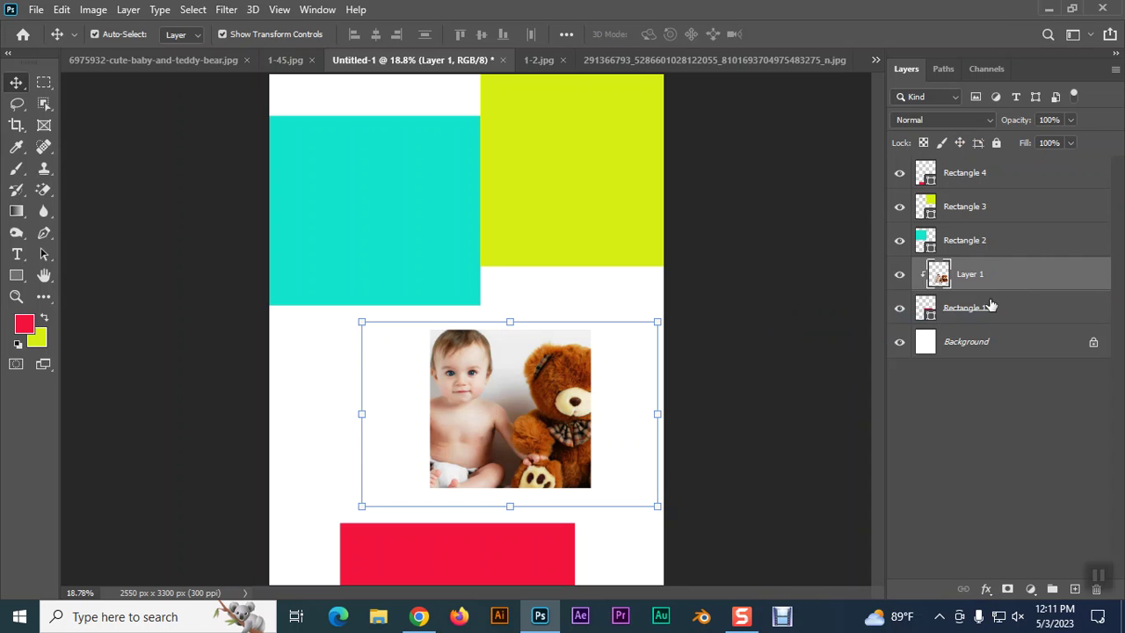
right_click(974, 278)
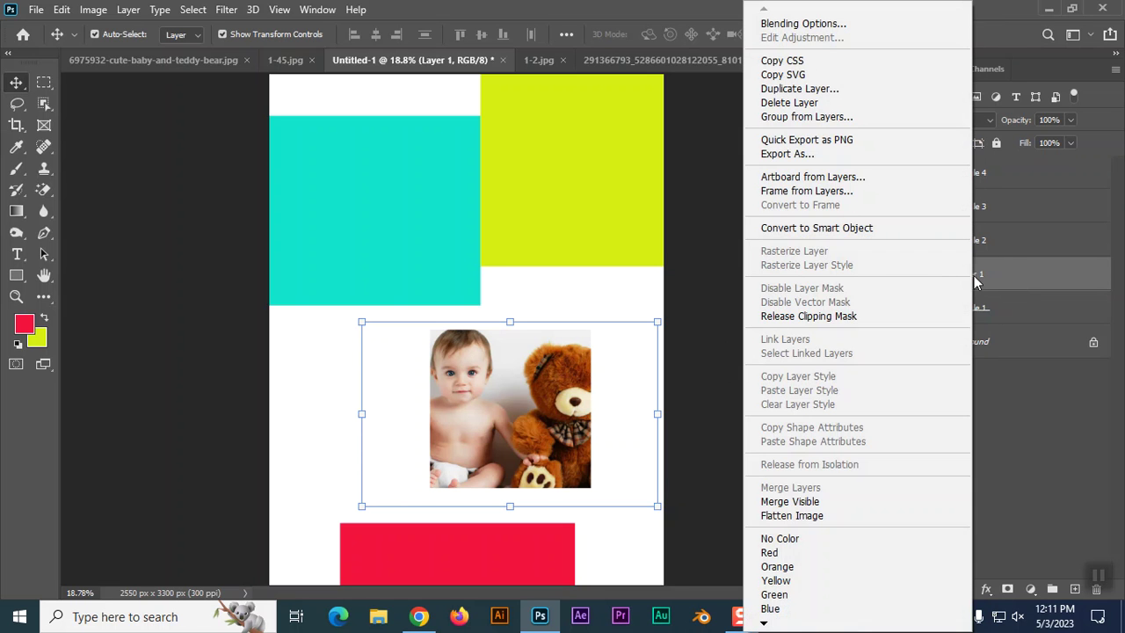
left_click(790, 319)
left_click(786, 322)
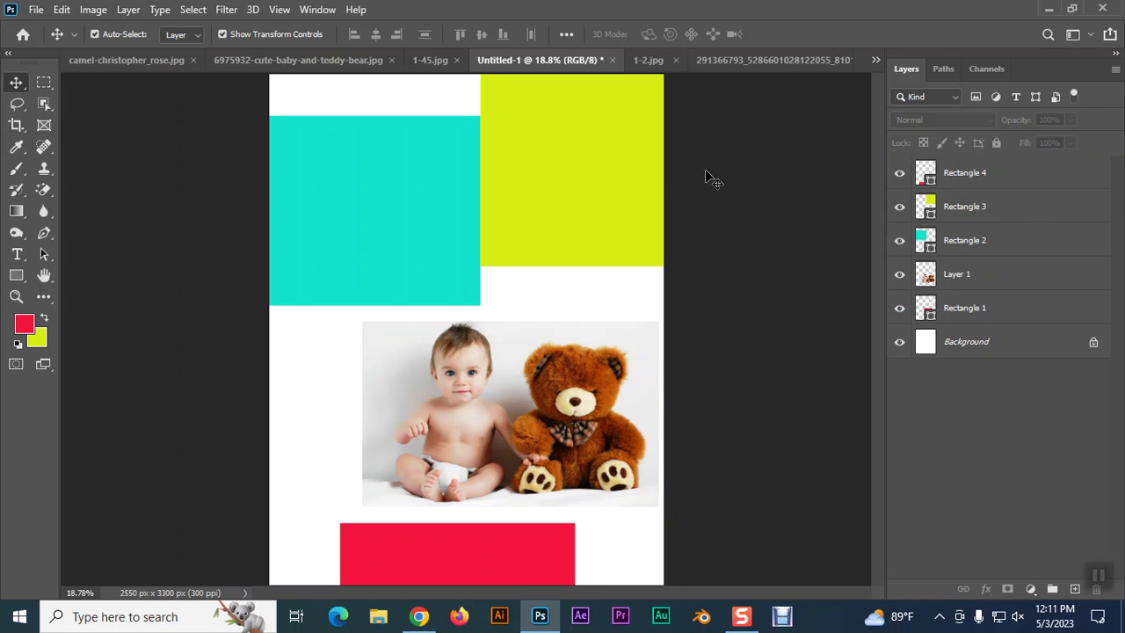
- Delete the teal and yellow rectangles and both remaining red bars
left_click_drag(708, 171, 333, 283)
key("Delete")
left_click(484, 541)
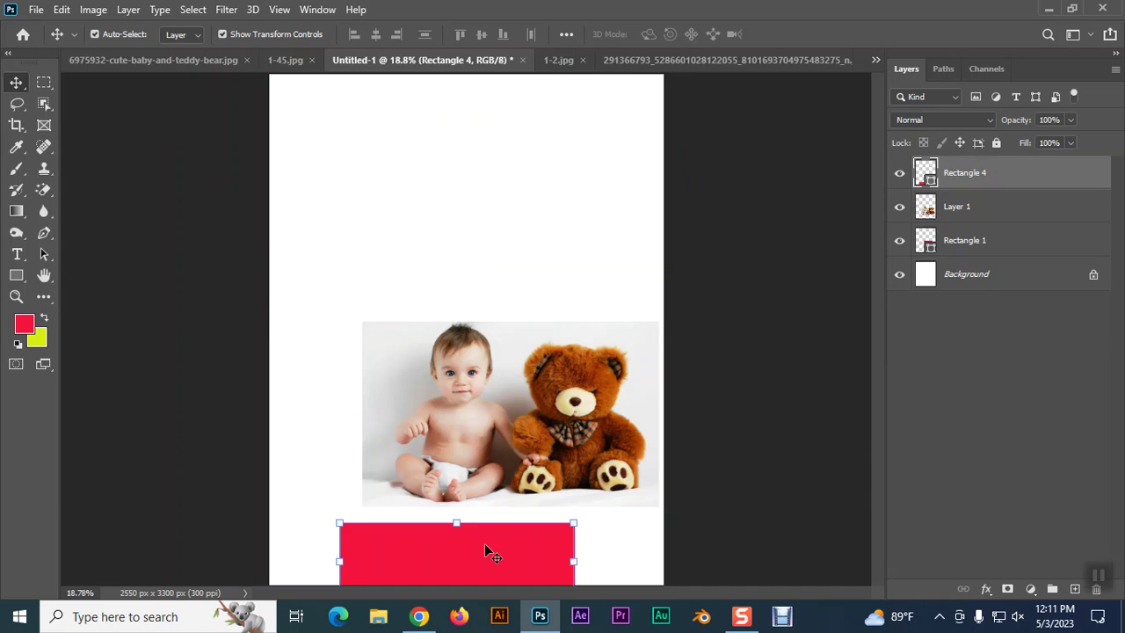
key("Delete")
mouse_move(525, 436)
left_mouse_down()
mouse_move(501, 283)
mouse_move(601, 329)
left_mouse_up()
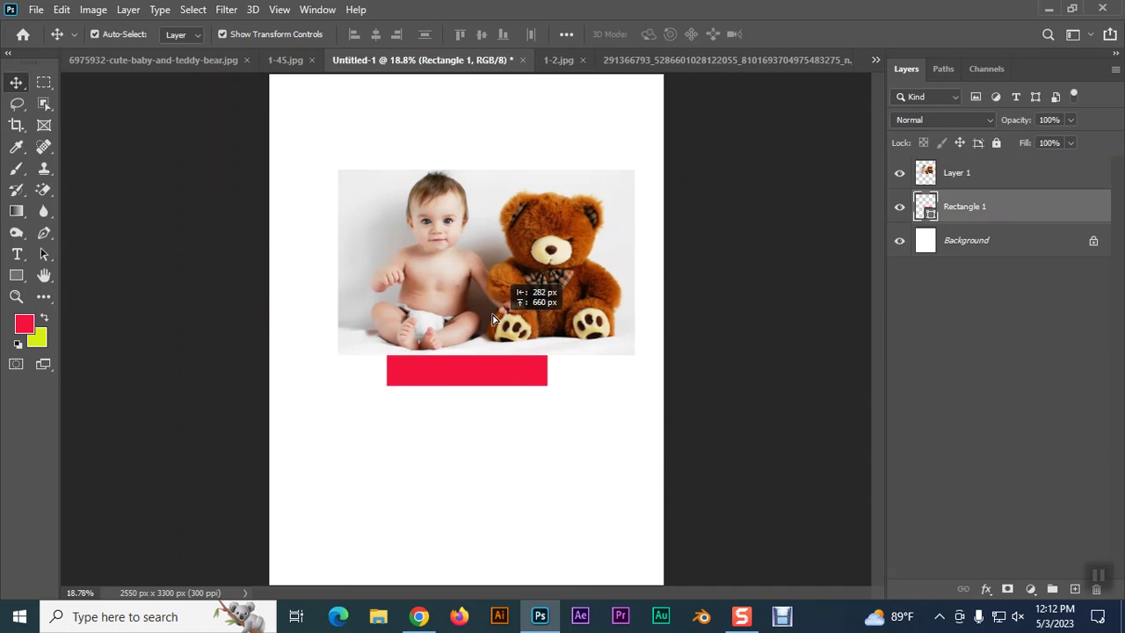
left_click_drag(512, 306, 517, 389)
left_click(514, 223)
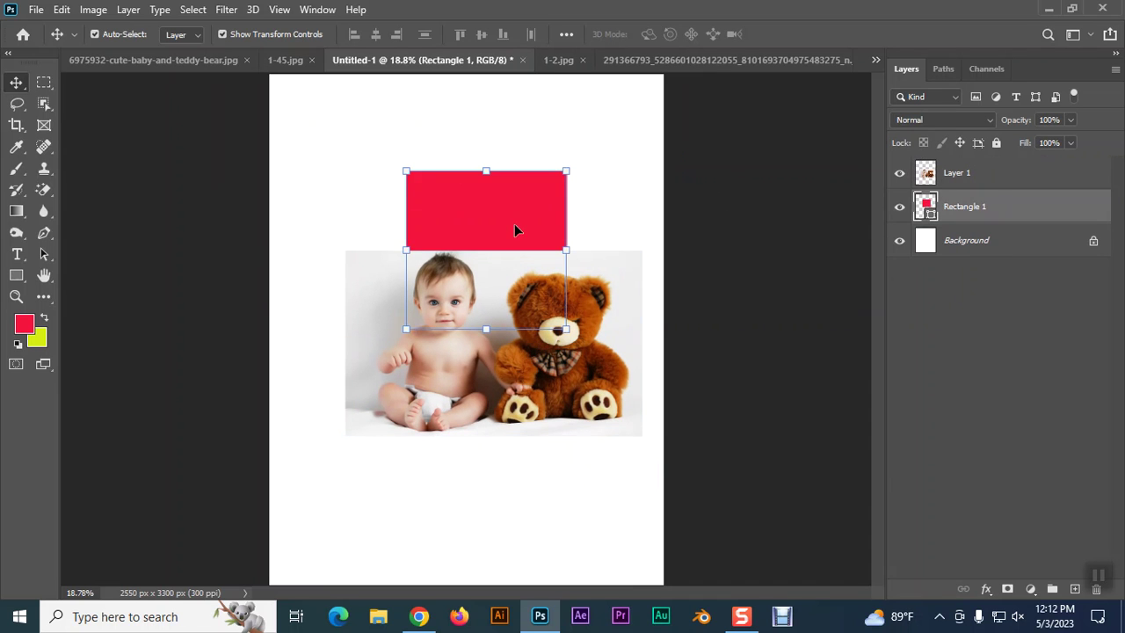
key("Delete")
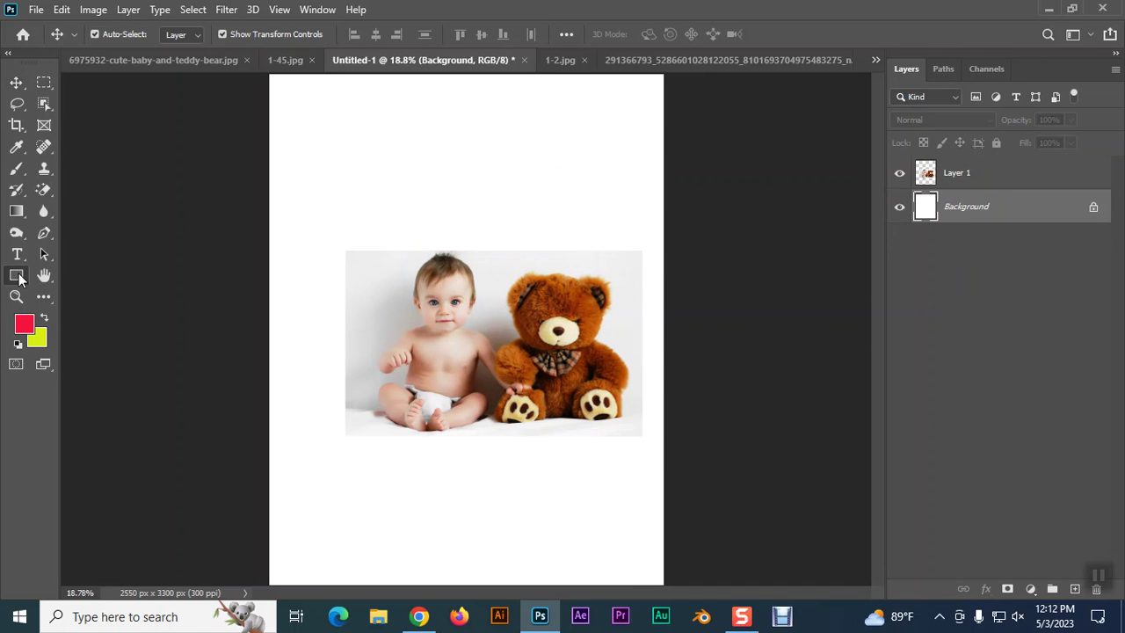
- Draw a red circle with the Ellipse tool and move it behind the photo
left_click(16, 275)
left_click(121, 307)
mouse_move(461, 181)
left_mouse_down()
mouse_move(545, 282)
mouse_move(556, 276)
left_mouse_up()
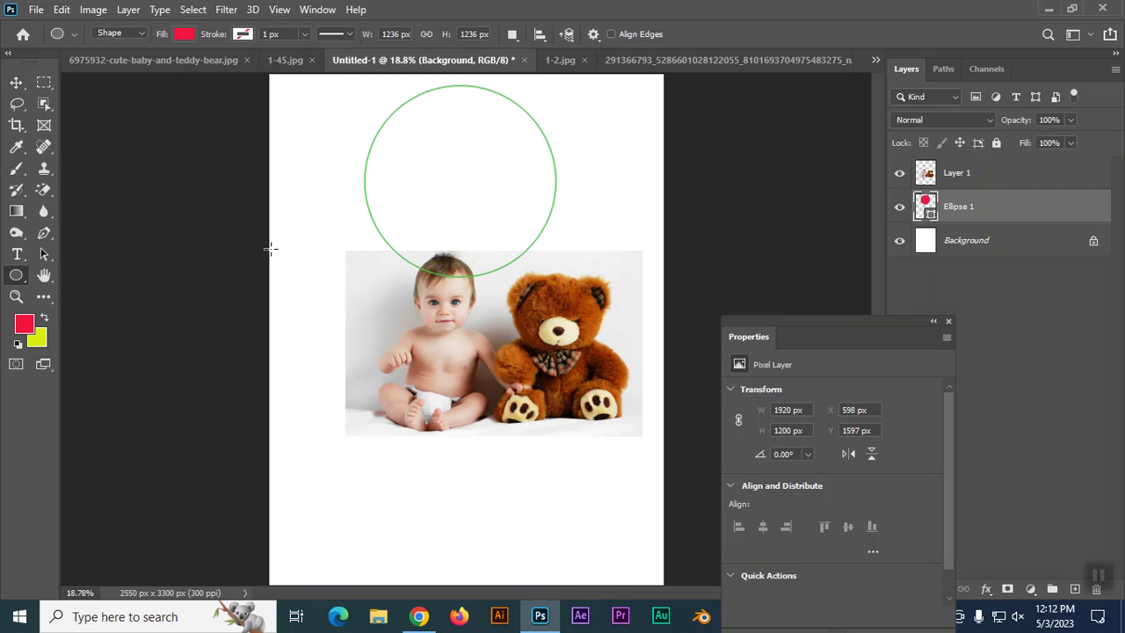
left_click(16, 81)
left_click_drag(496, 145, 525, 306)
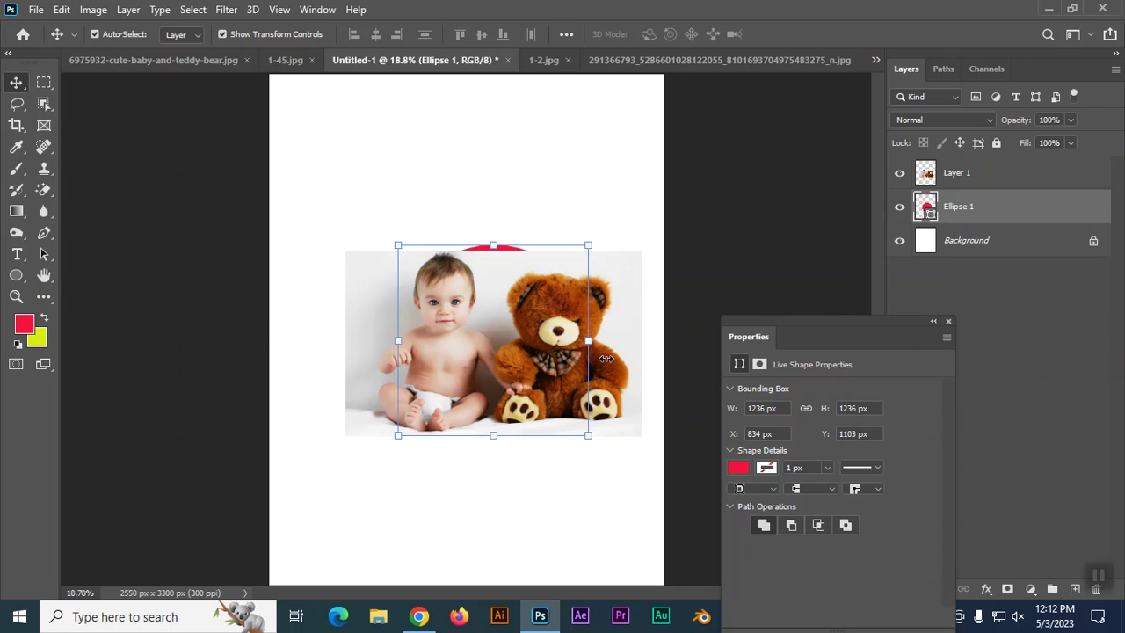
- Enlarge the photo slightly and clip it to the red circle
left_click(600, 358)
left_click_drag(643, 435, 678, 457)
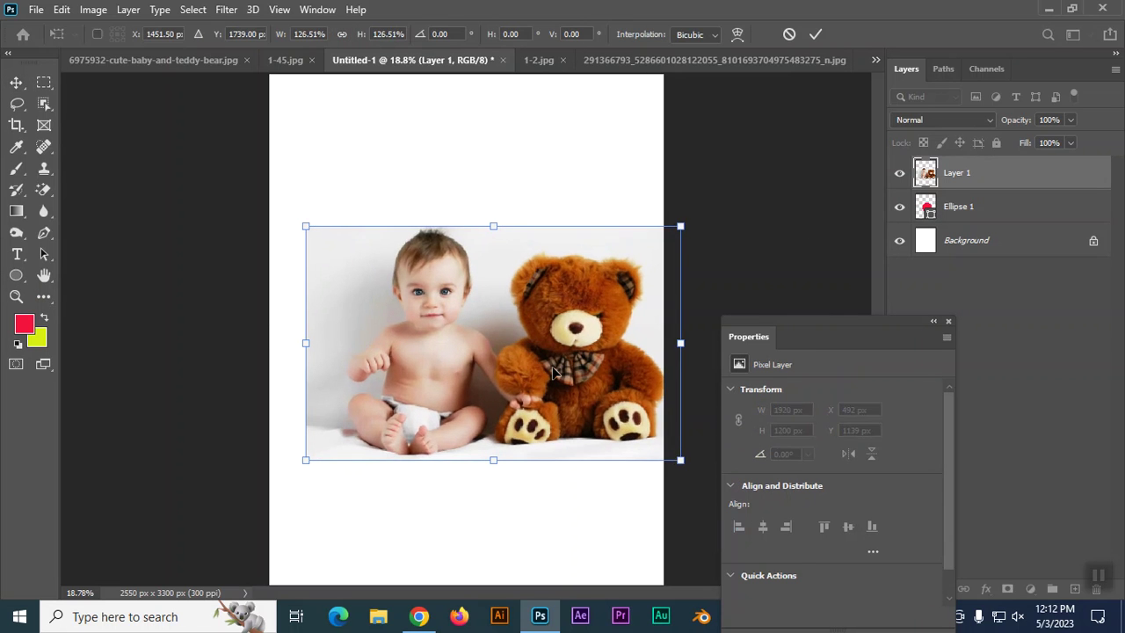
left_click_drag(588, 329, 568, 326)
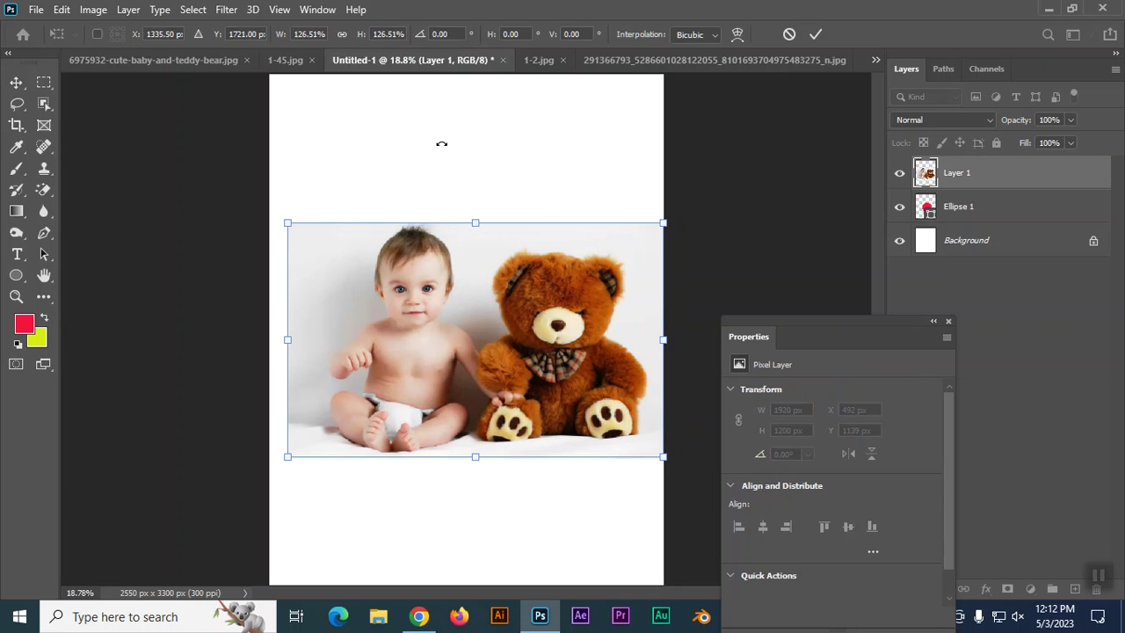
key("Return")
right_click(959, 183)
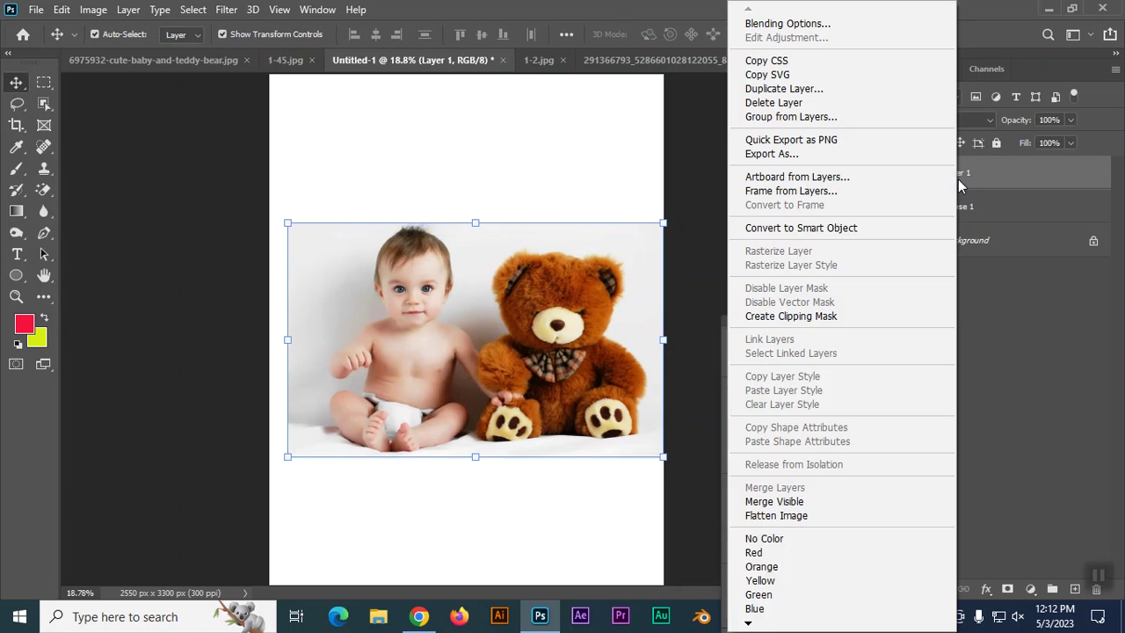
left_click(792, 316)
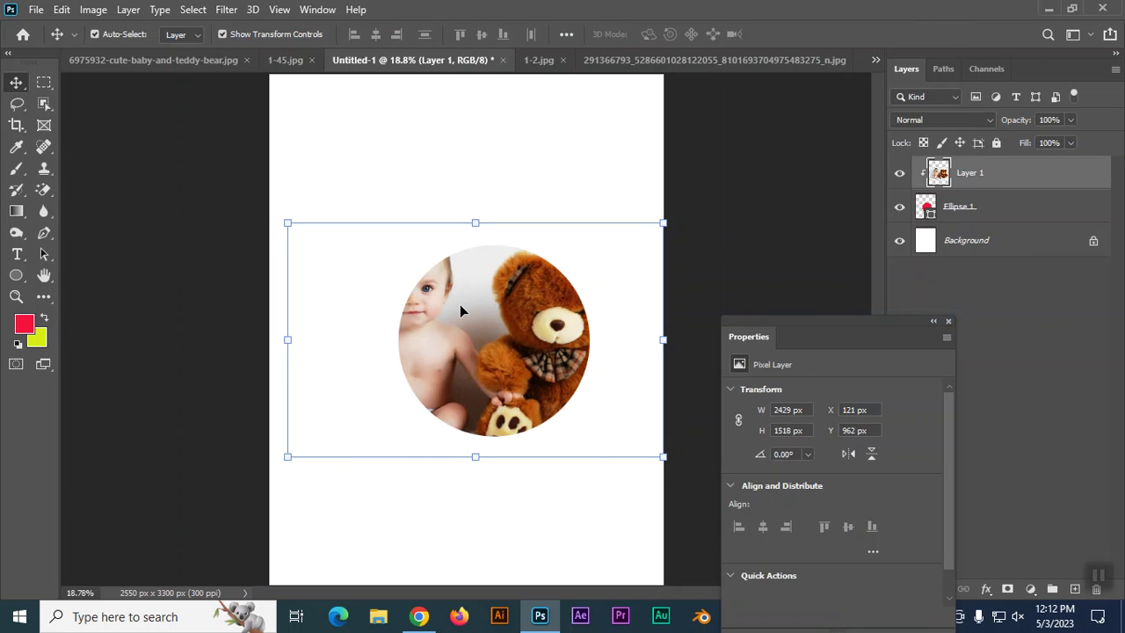
- Slide the photo to centre the baby in the circle, then zoom in twice
mouse_move(454, 290)
left_mouse_down()
mouse_move(450, 304)
mouse_move(531, 329)
left_mouse_up()
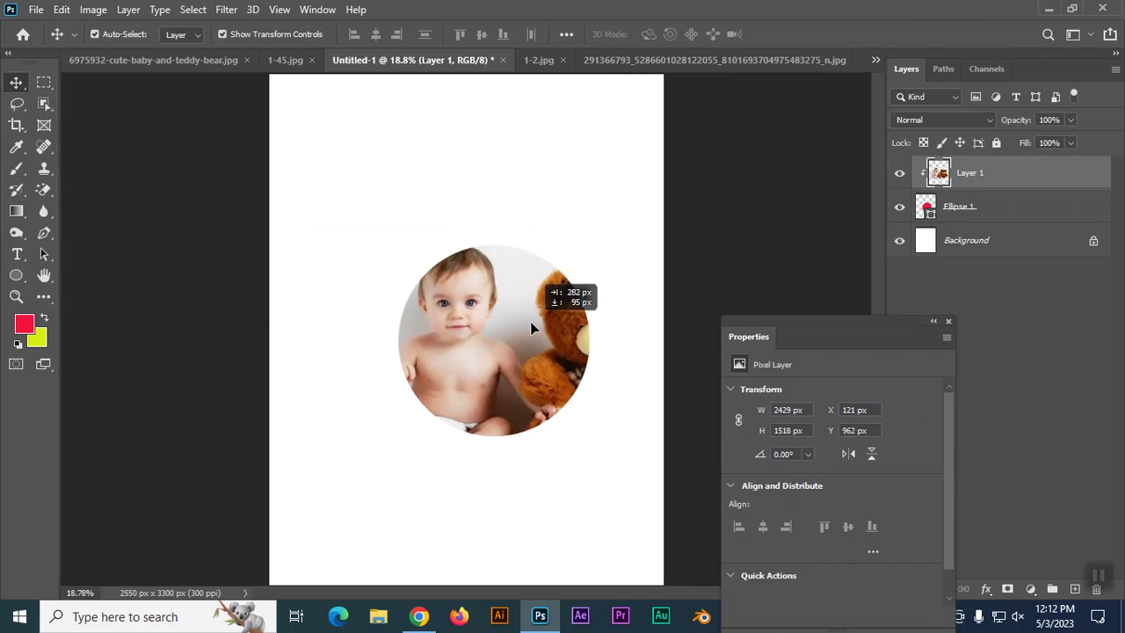
left_click_drag(531, 328, 569, 335)
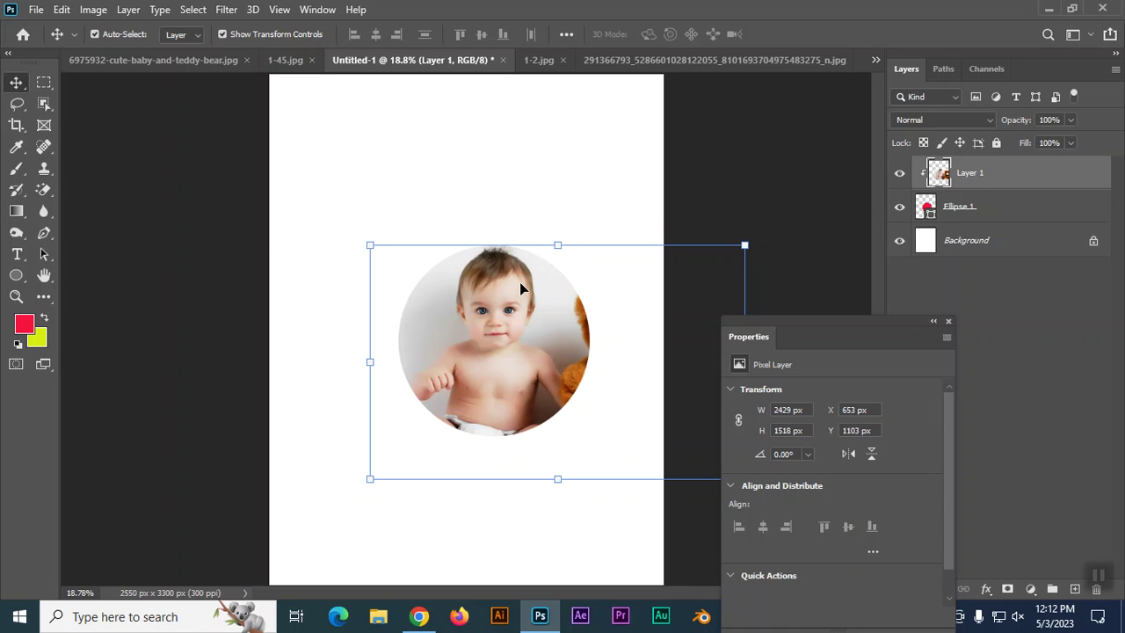
key("ctrl+plus")
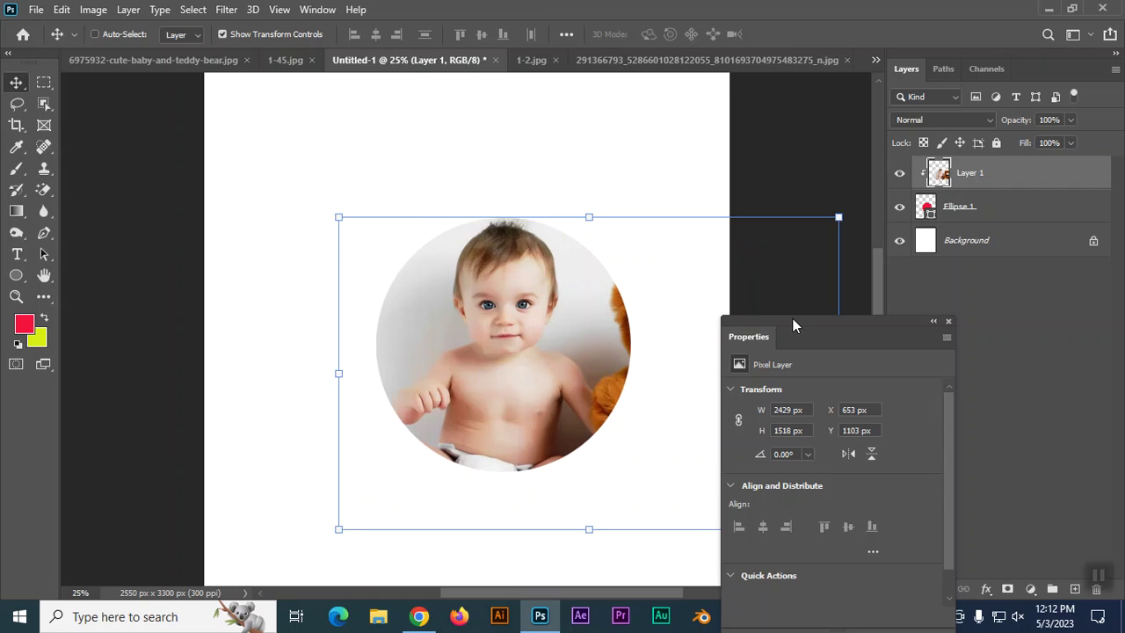
key("ctrl+plus")
left_click_drag(840, 320, 968, 324)
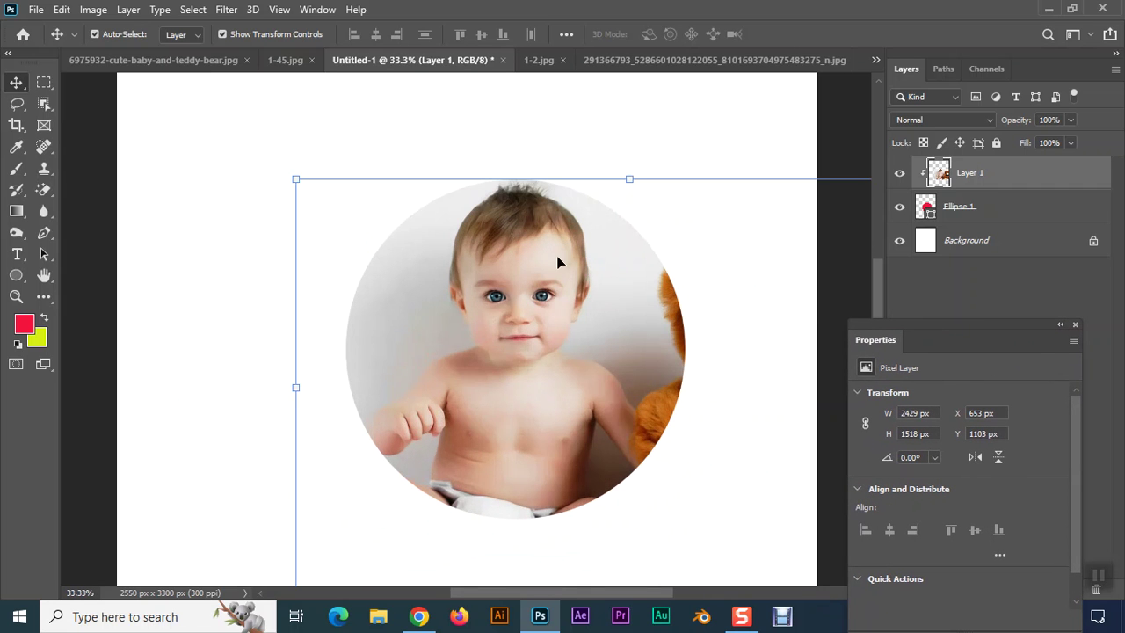
- Reposition the circular baby image up-left, re-clip it inside the circle, and nudge it down-right
left_click(990, 212, "shift")
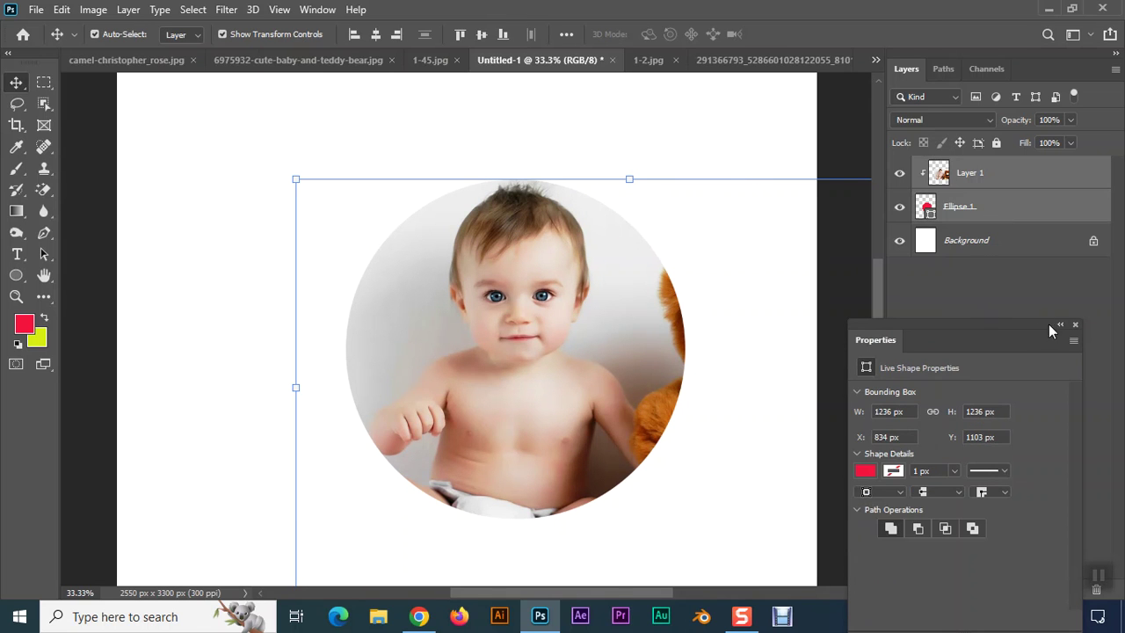
left_click(1076, 325)
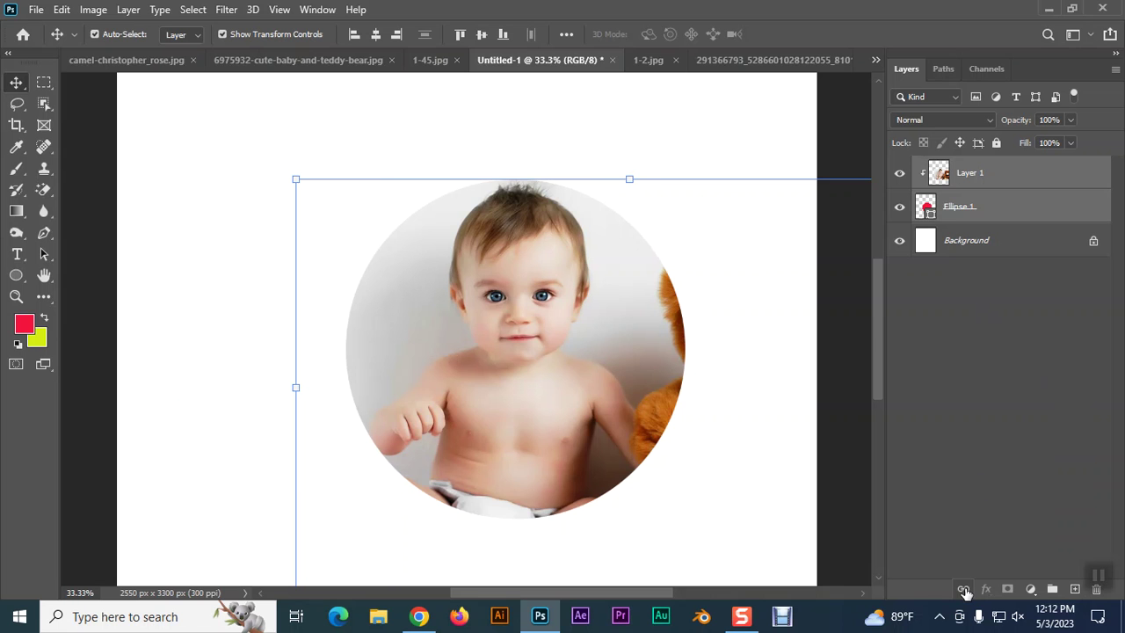
left_click_drag(516, 385, 541, 399)
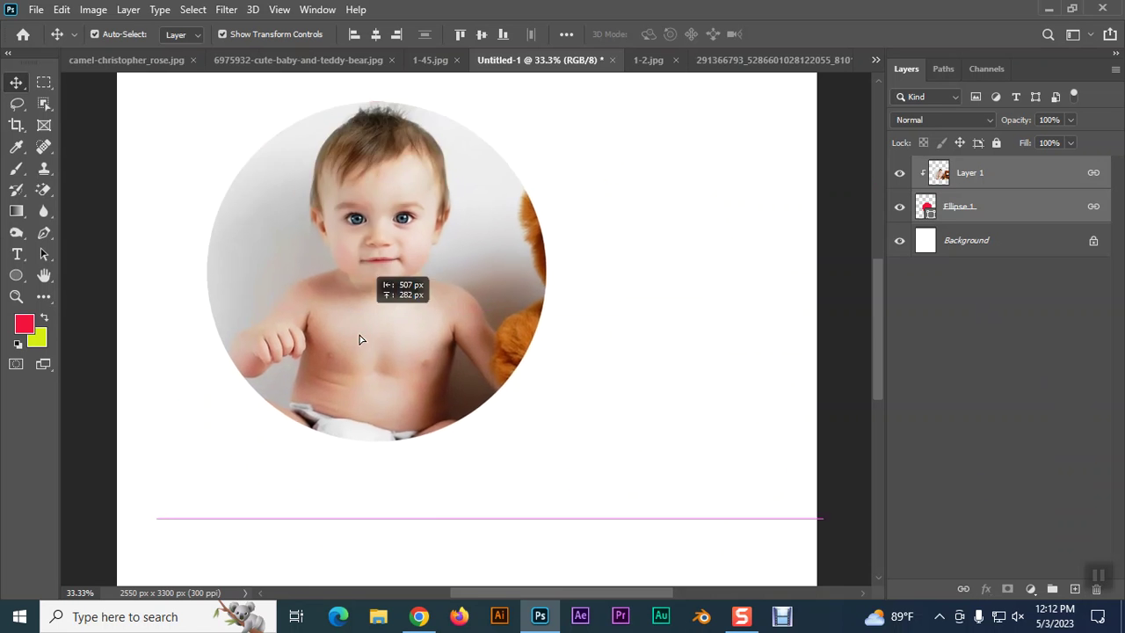
left_click_drag(541, 398, 501, 350)
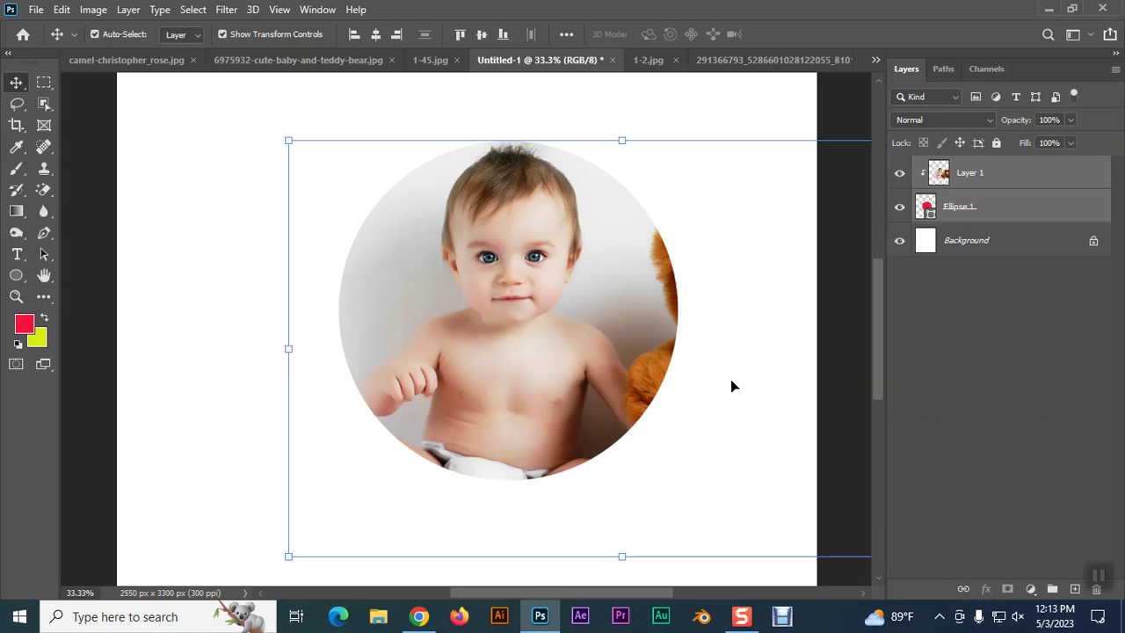
right_click(968, 173)
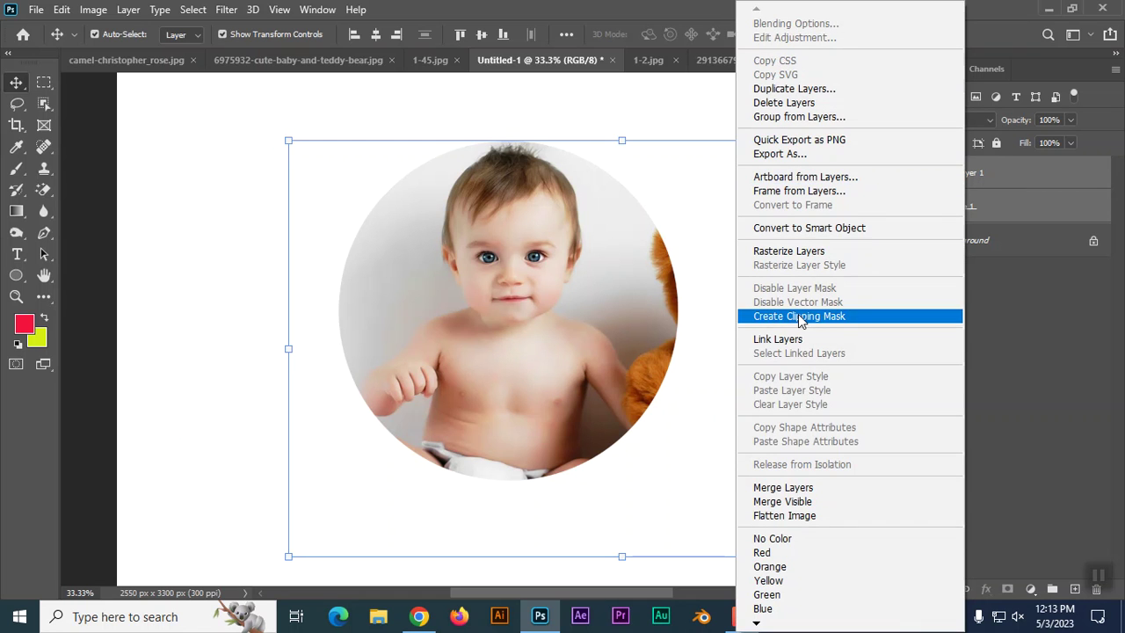
left_click(799, 316)
left_click(1009, 331)
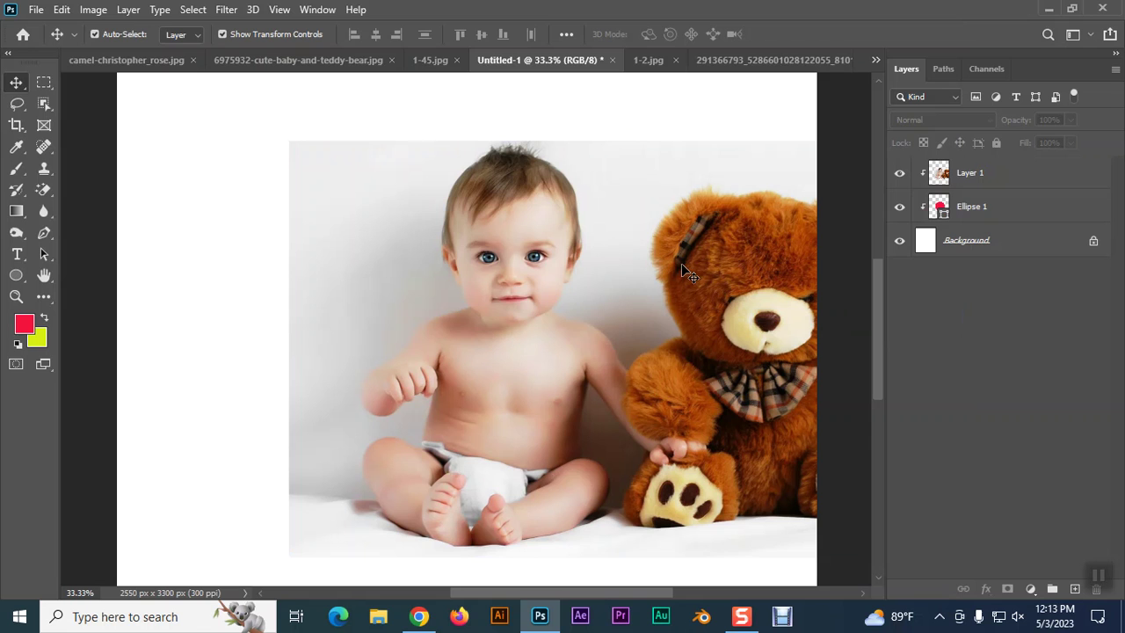
left_click(640, 324)
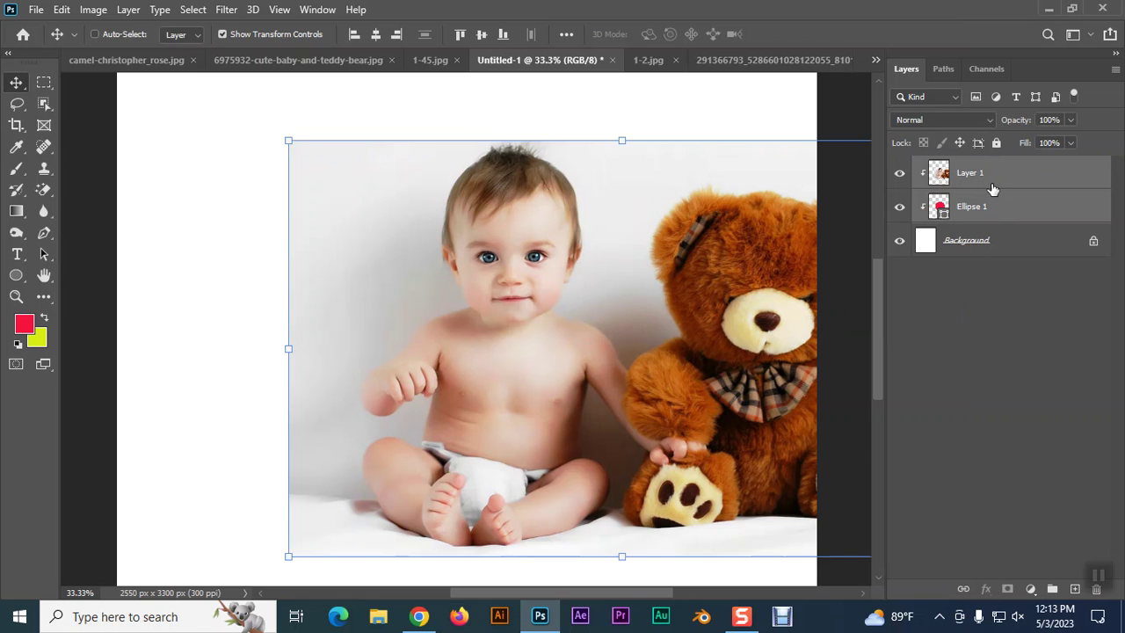
key("ctrl+alt+g")
key("shift+Right")
key("shift+Right")
key("shift+Down")
key("shift+Down")
key("shift+Down")
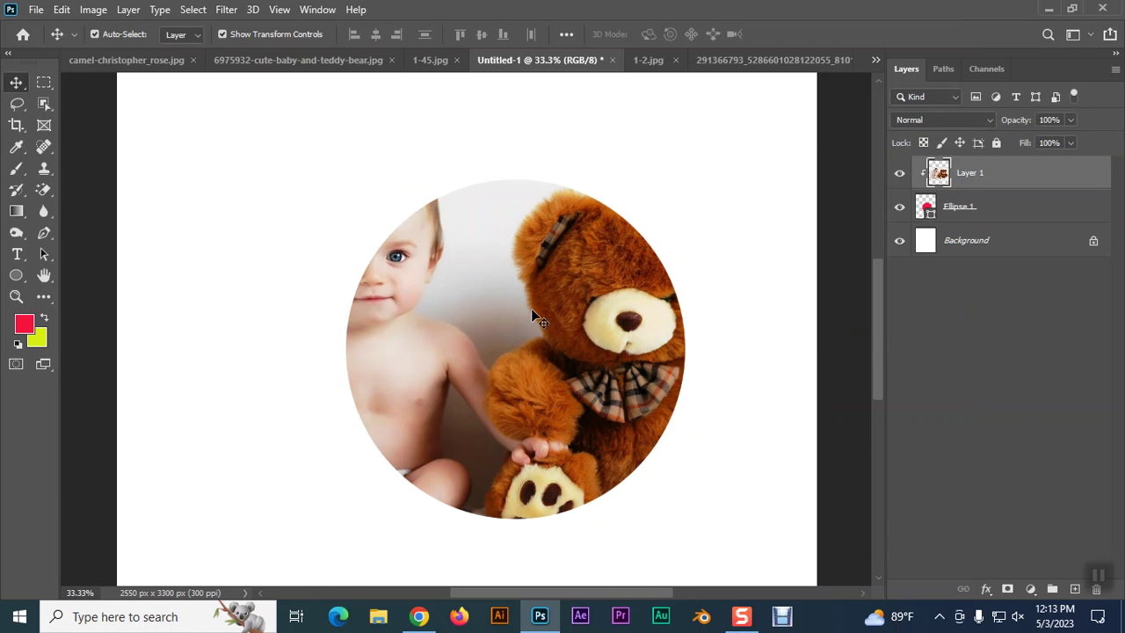
- Release the circle mask, delete the red circle, and move the photo down the page
right_click(955, 182)
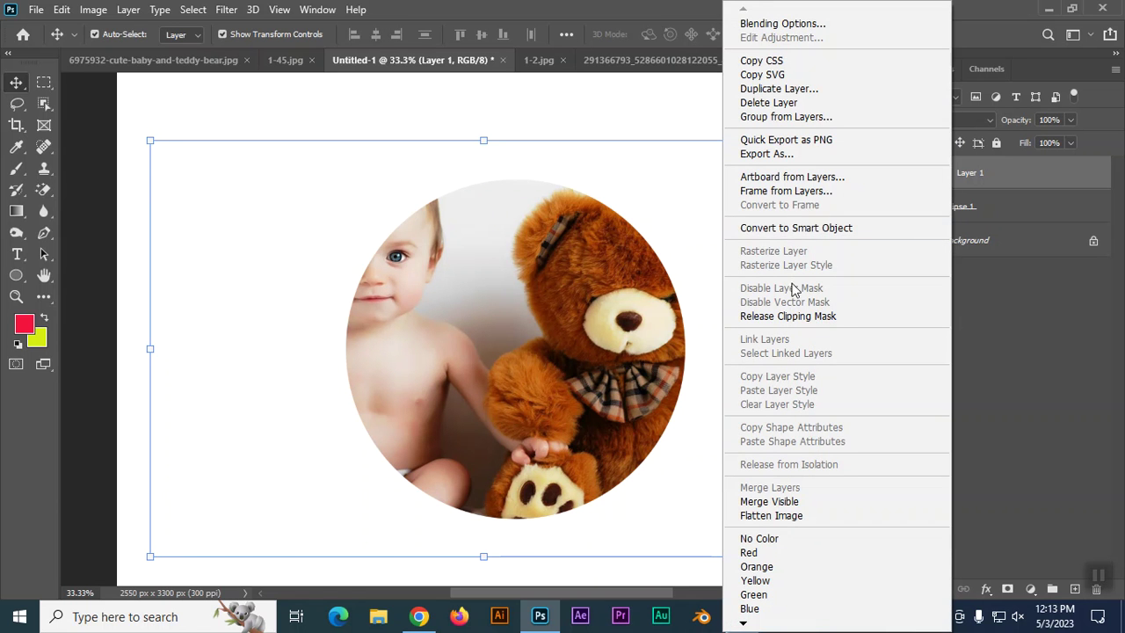
left_click(787, 316)
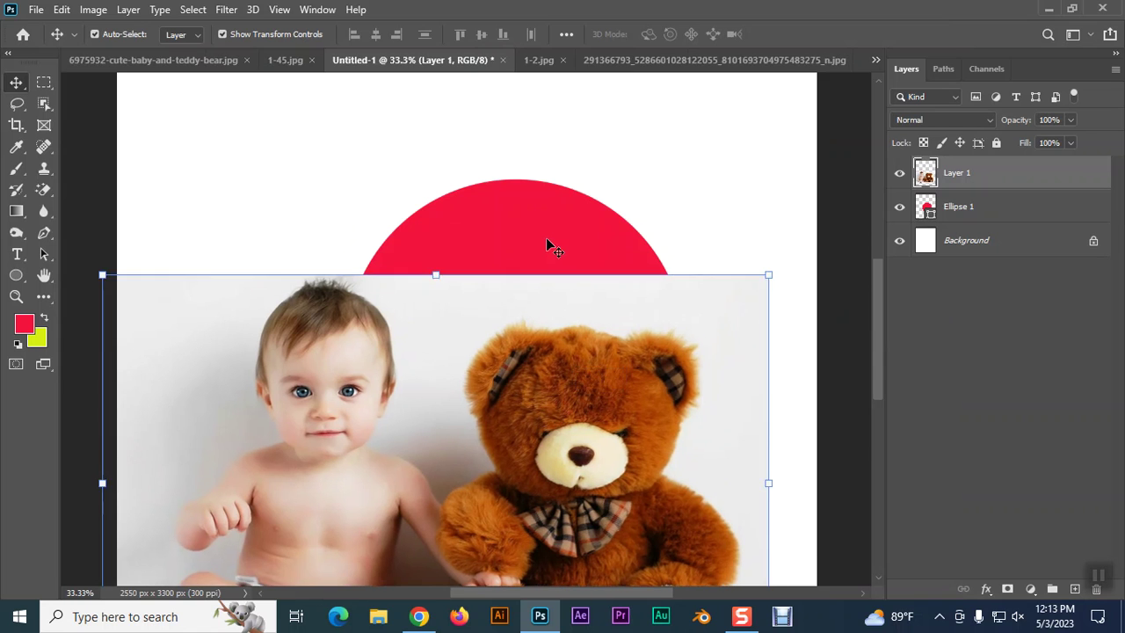
left_click(546, 236)
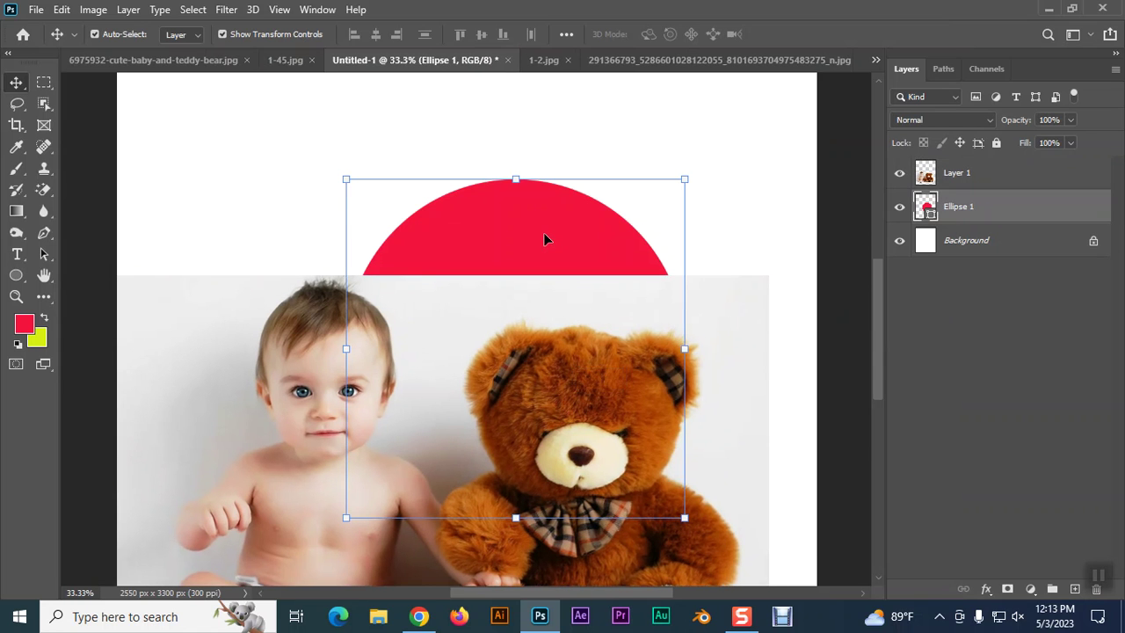
key("Delete")
mouse_move(532, 328)
left_mouse_down()
mouse_move(603, 488)
mouse_move(549, 509)
left_mouse_up()
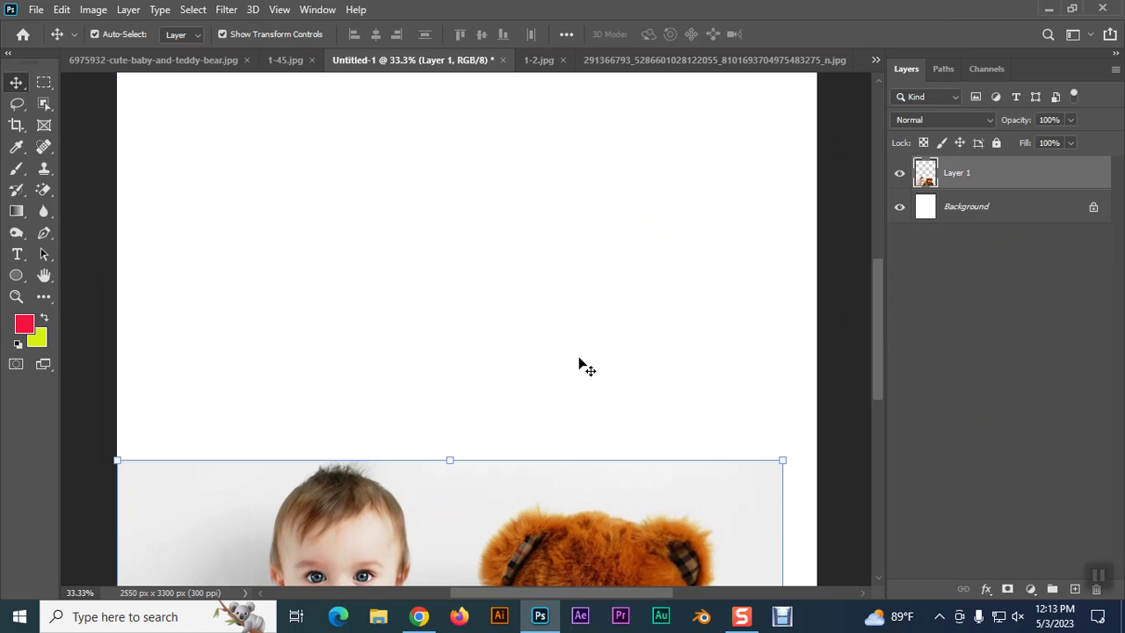
left_click(16, 275)
- Draw a tall red bar and duplicate it into four red bars across the page
left_click(88, 269)
left_click_drag(202, 155, 283, 406)
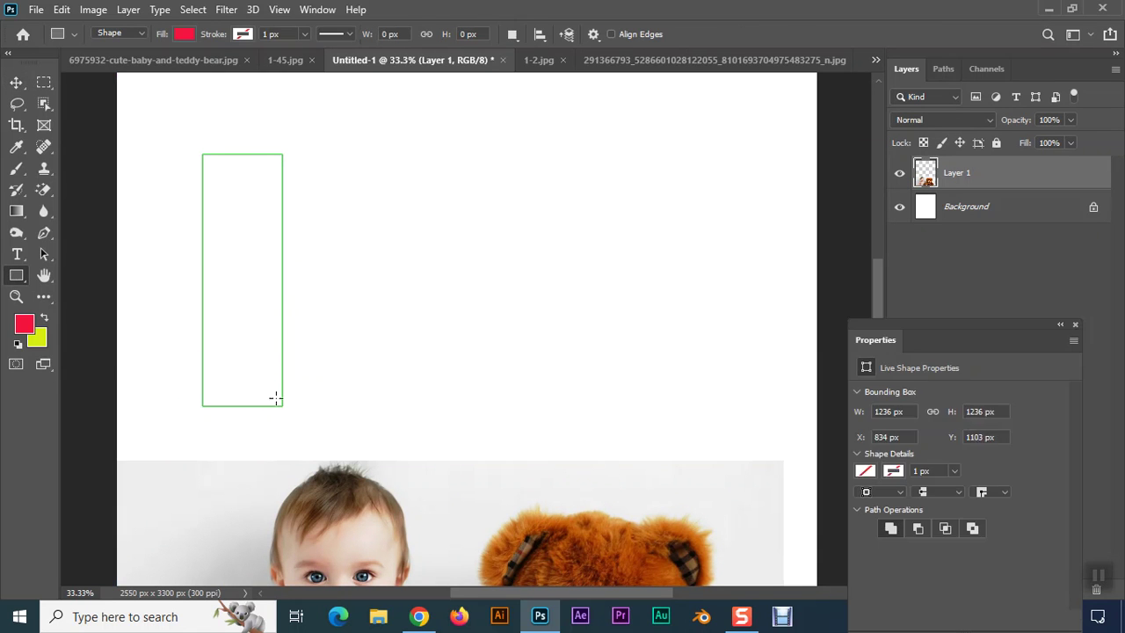
left_click(16, 82)
mouse_move(258, 228)
left_mouse_down("alt")
mouse_move(482, 260)
mouse_move(484, 250)
mouse_move(598, 255)
left_mouse_up("alt")
left_click(691, 251)
left_click_drag(168, 163, 710, 358)
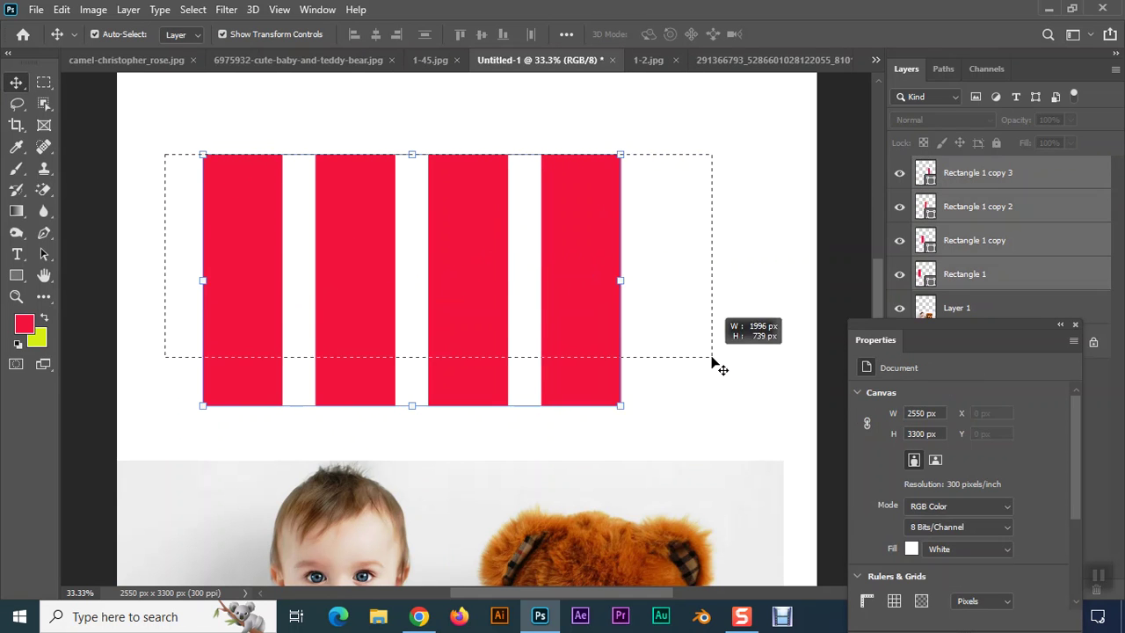
- Stack the photo layer above the red bars, clip then unclip it, and select all four rectangles
left_click_drag(648, 501, 591, 151)
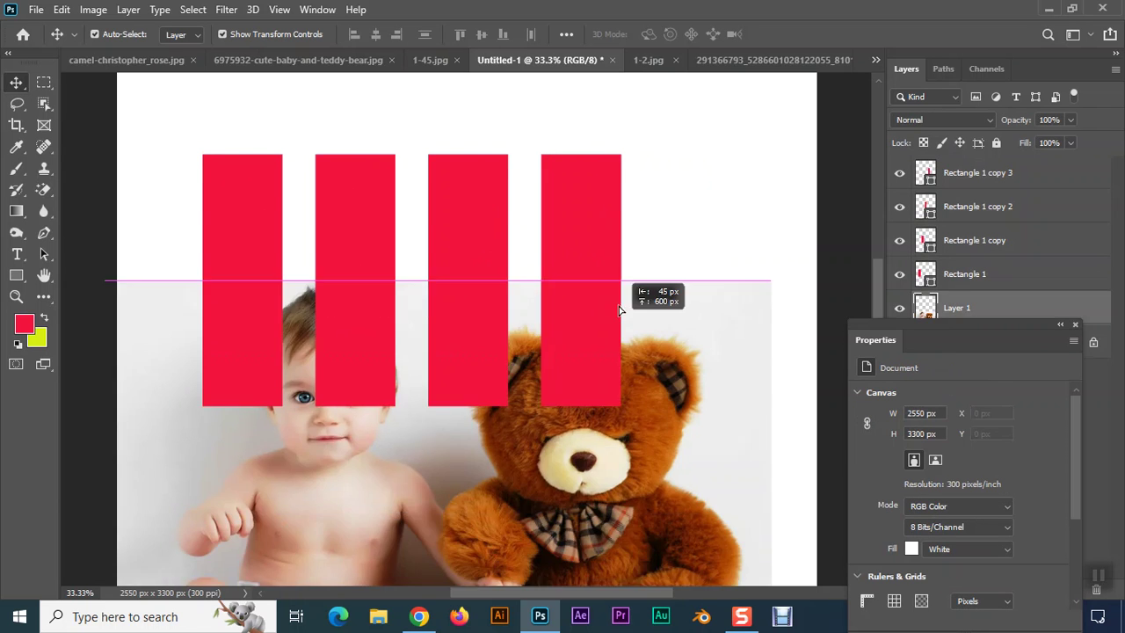
left_click_drag(951, 314, 942, 172)
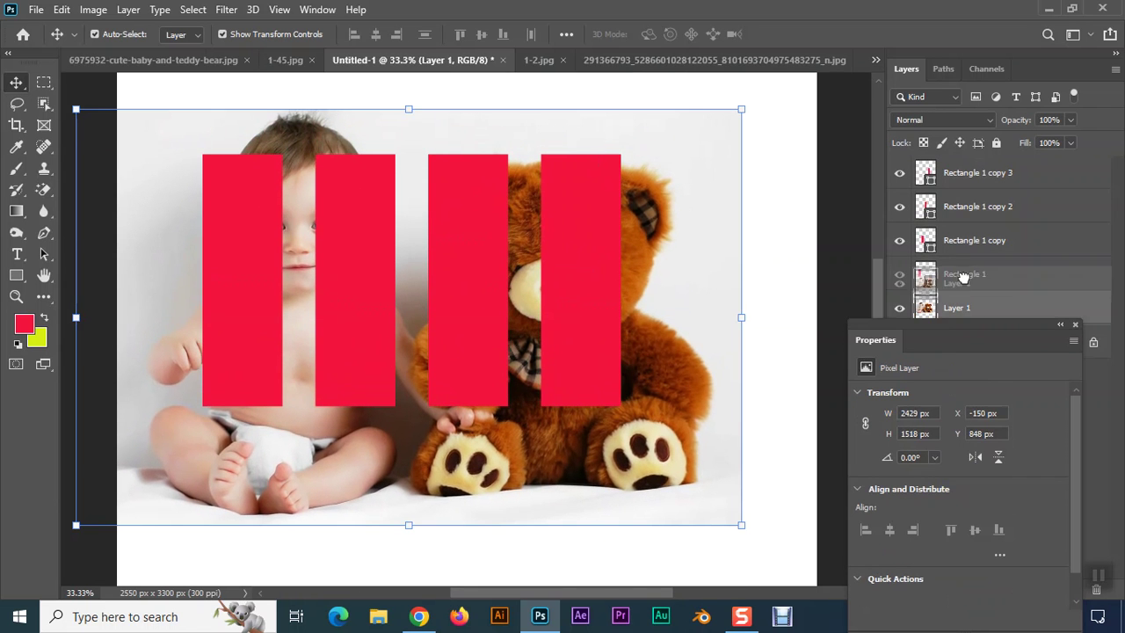
right_click(942, 172)
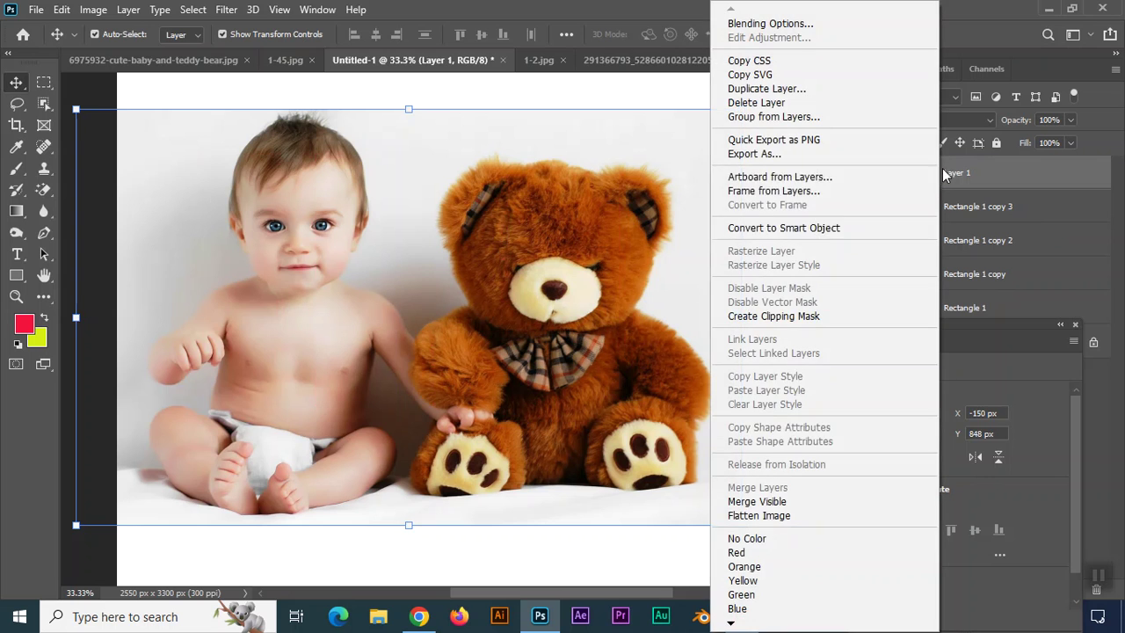
left_click(770, 317)
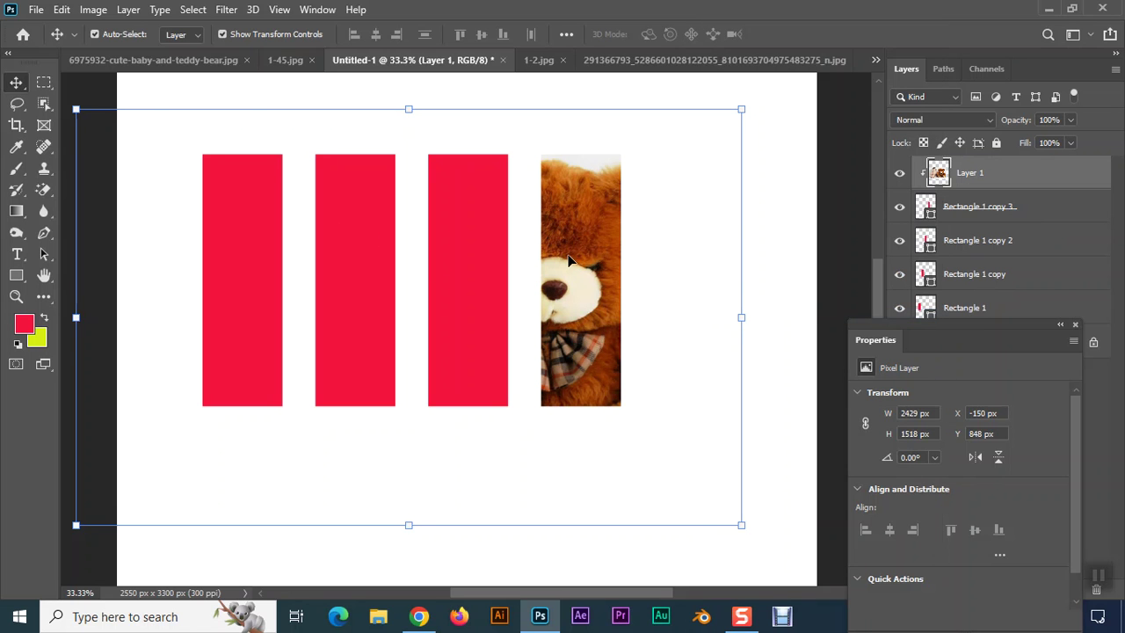
key("ctrl+alt+g")
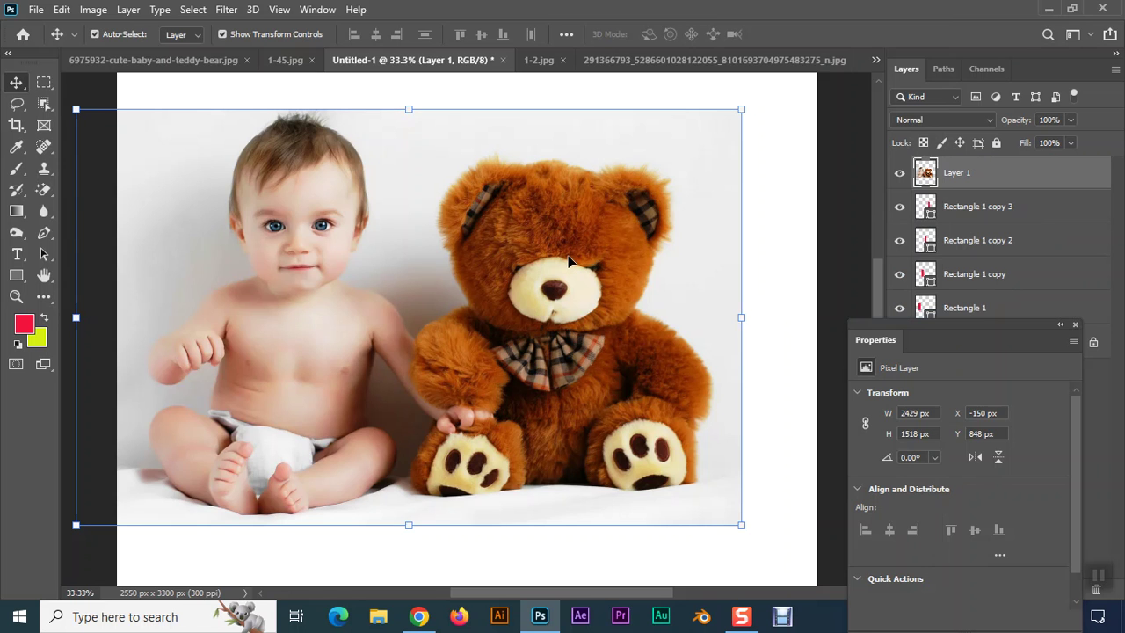
left_click(1075, 324)
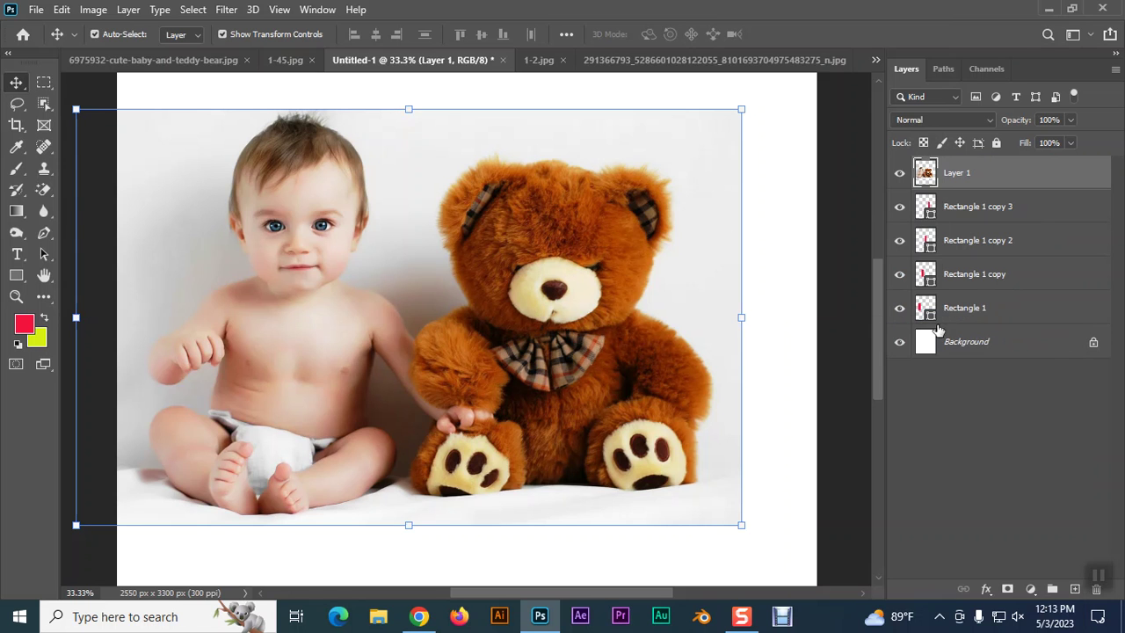
left_click(991, 216)
left_click(958, 310, "shift")
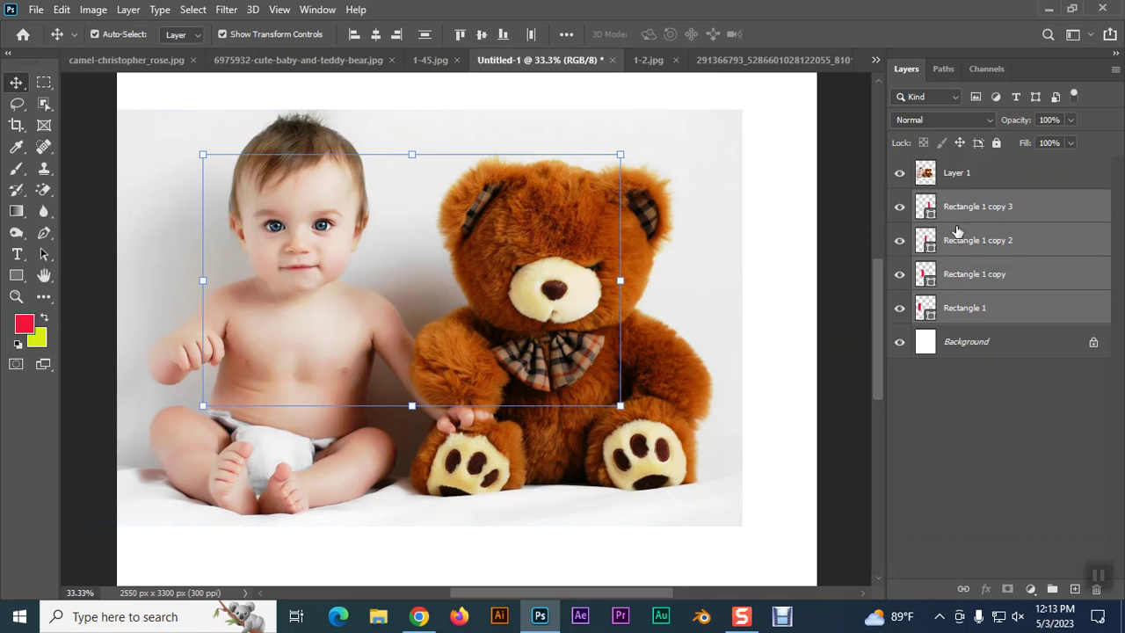
- Group the four rectangles and clip the baby-and-teddy photo layer into them
key("ctrl+g")
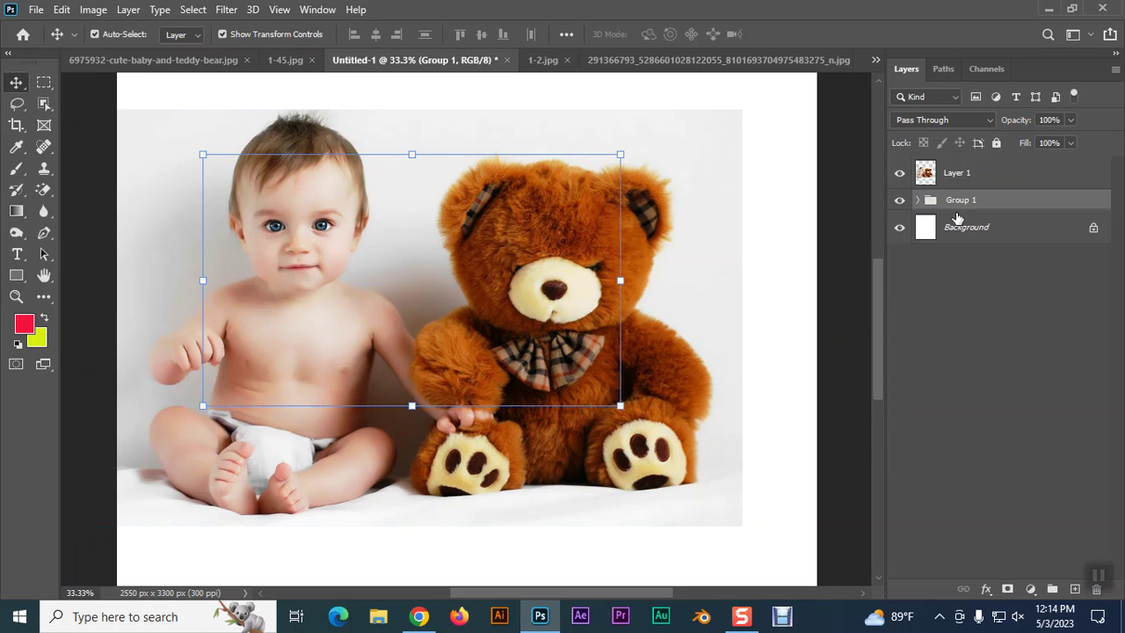
left_click(956, 179)
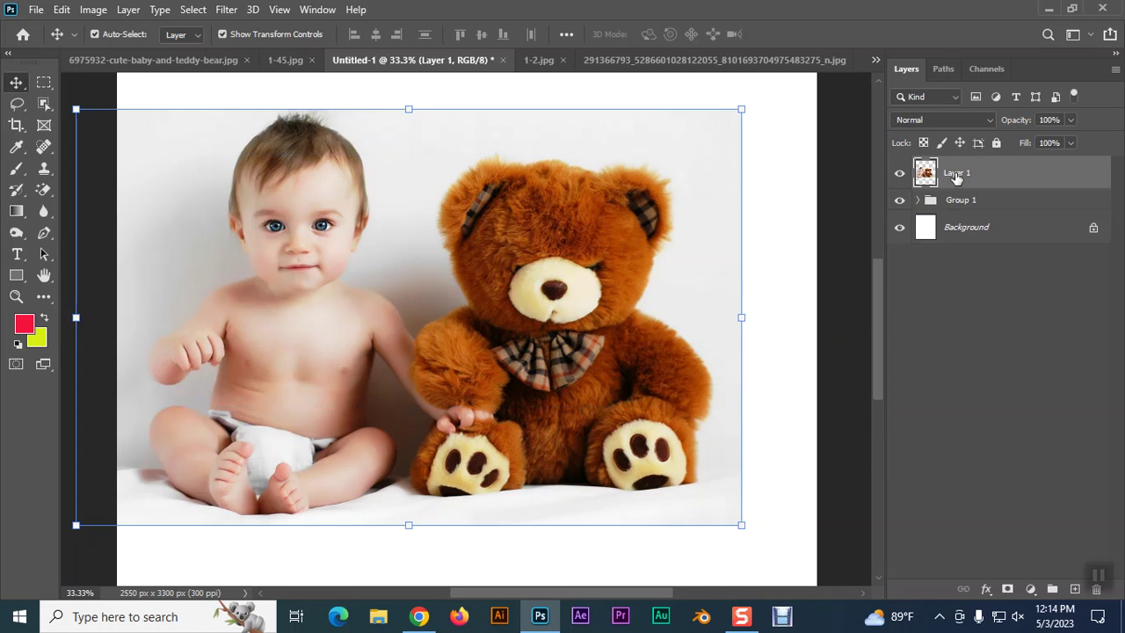
right_click(956, 176)
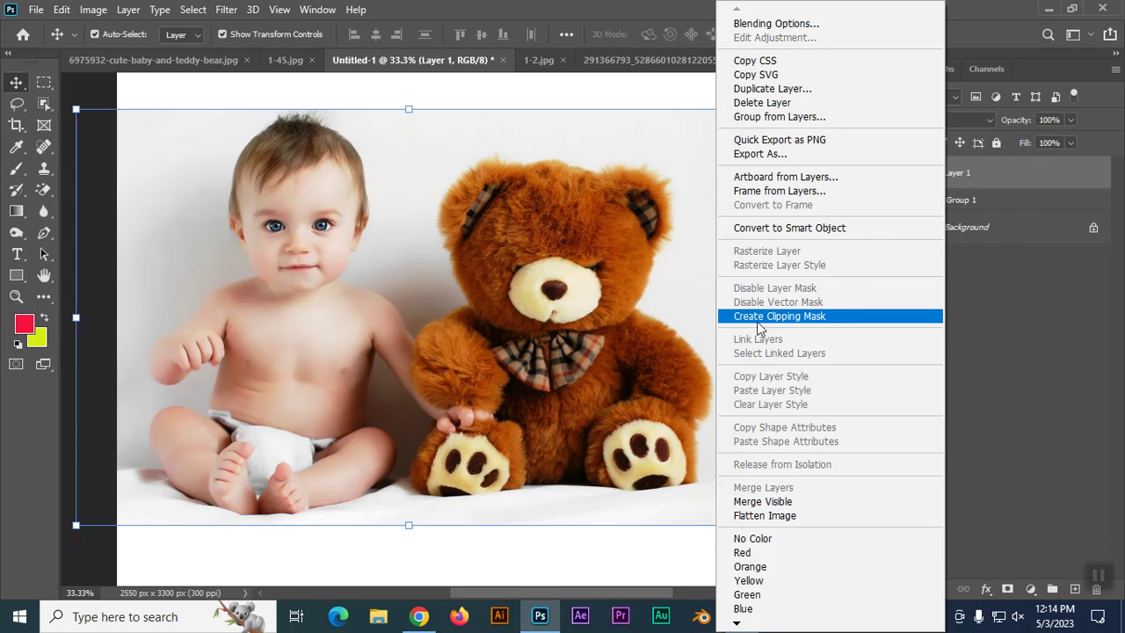
left_click(747, 318)
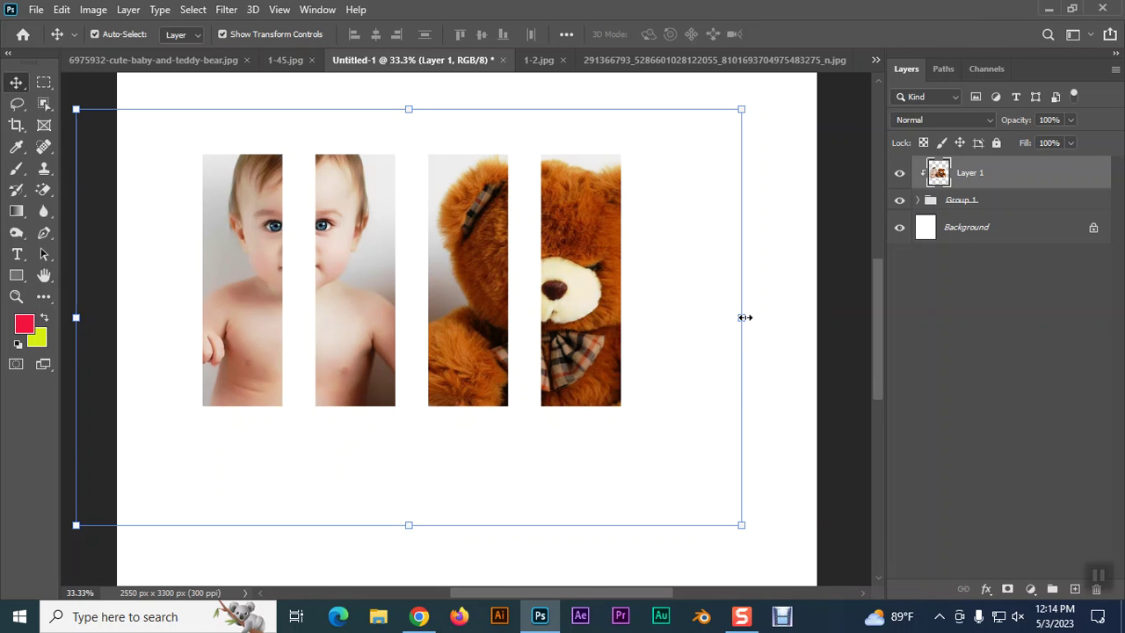
- Link the clipped photo with Group 1 and shift the image strips to the right
left_click_drag(538, 317, 541, 273)
key("ctrl+z")
left_click(967, 208, "ctrl")
left_click(963, 589)
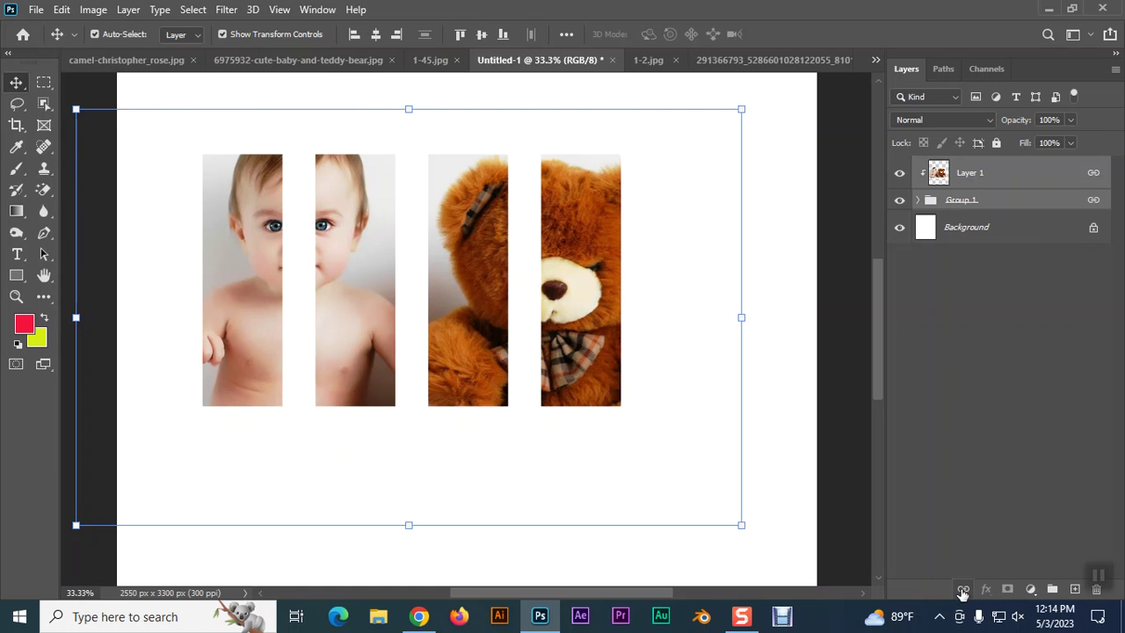
left_click_drag(566, 279, 610, 283)
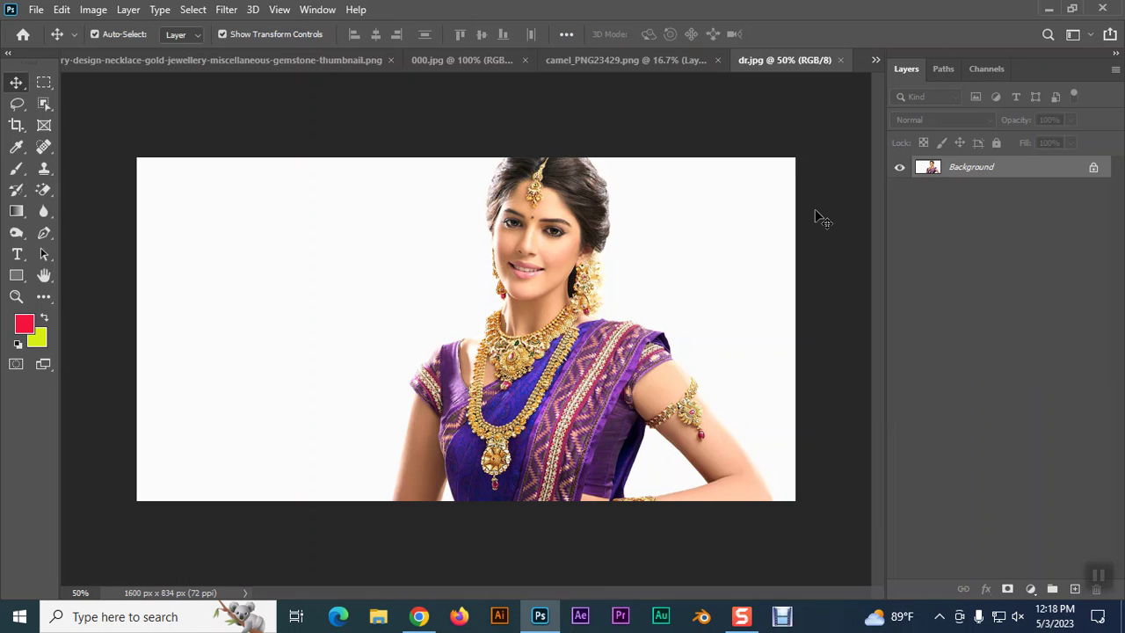
key("ctrl+plus")
key("ctrl+plus")
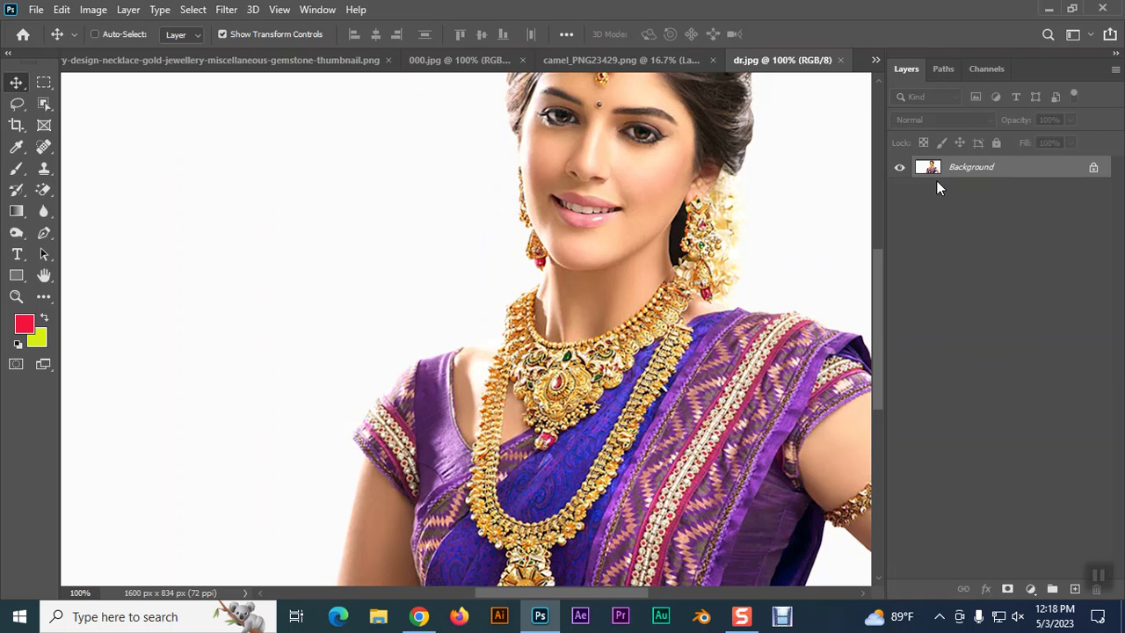
left_click_drag(612, 198, 524, 303)
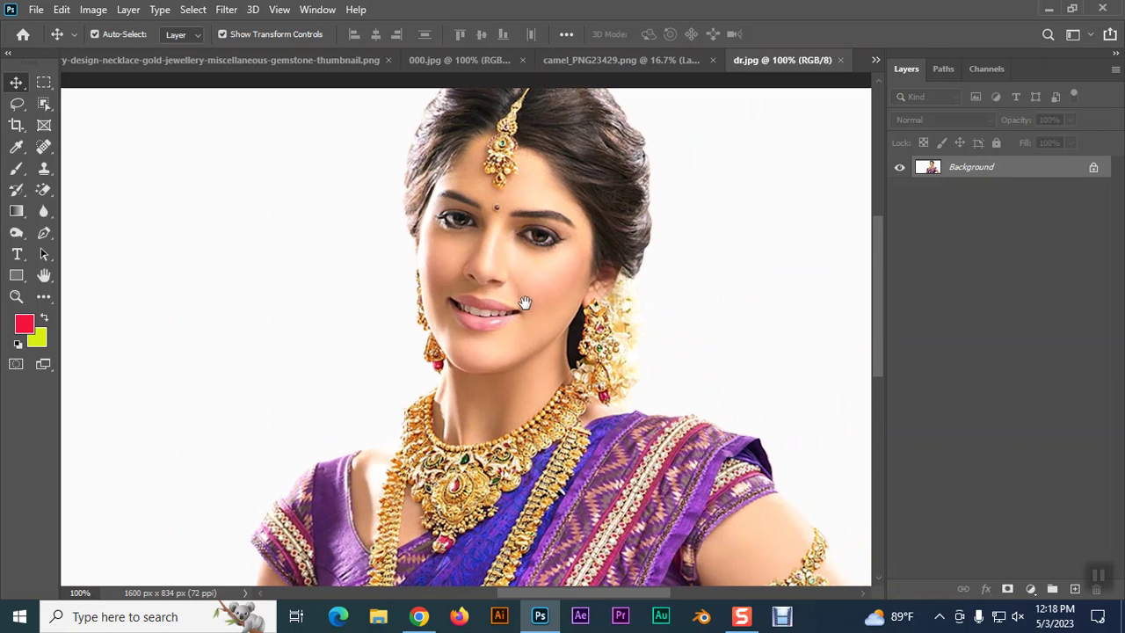
key("ctrl+minus")
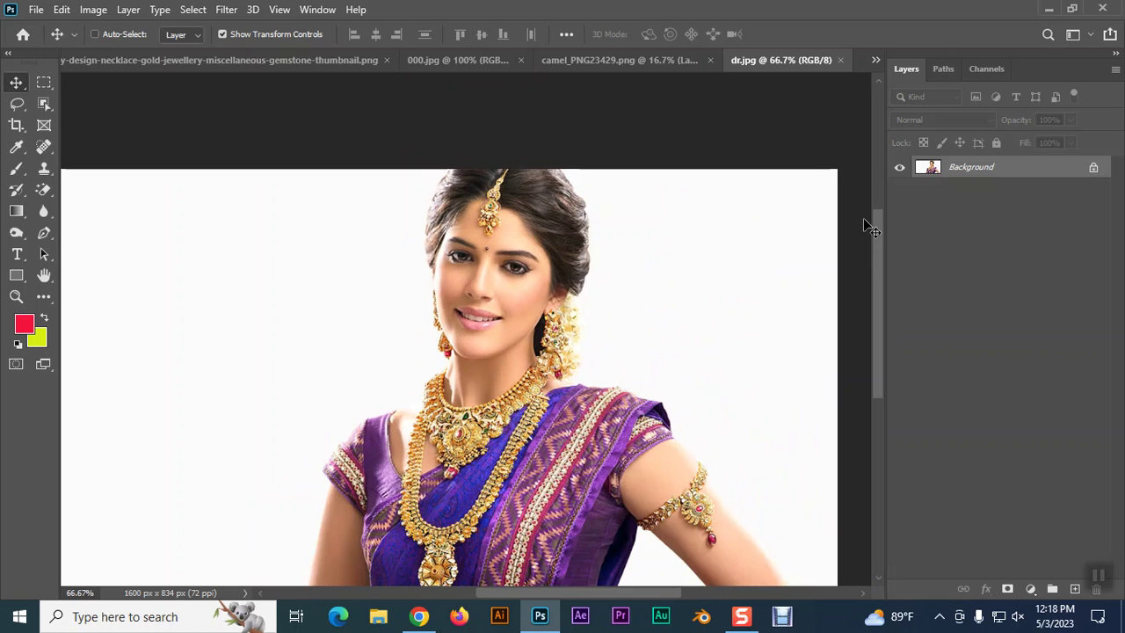
key("ctrl+0")
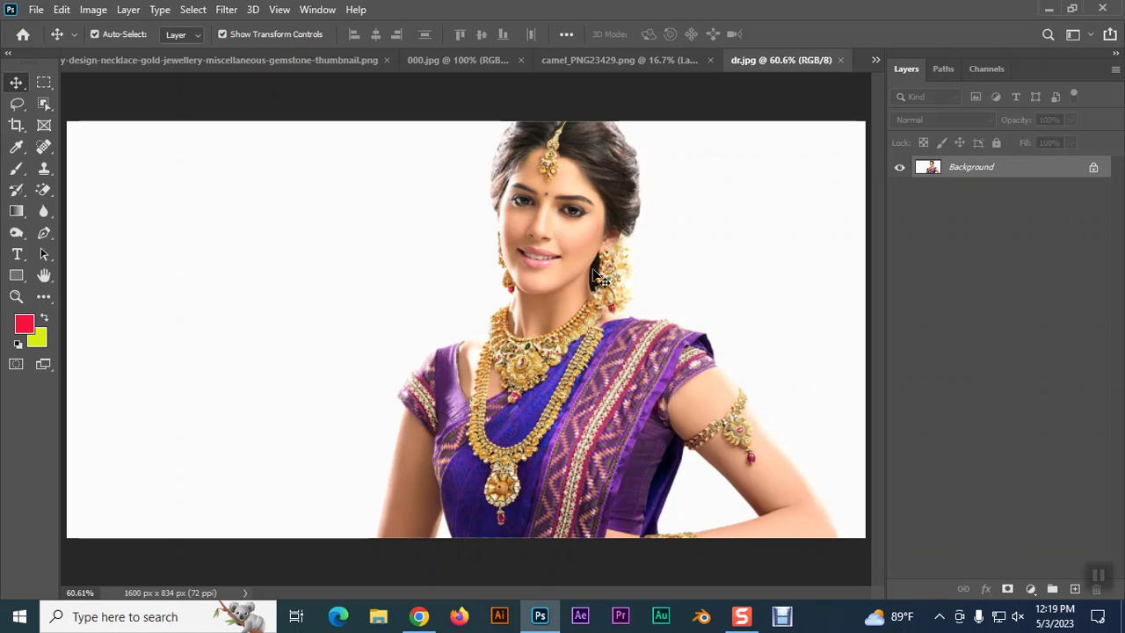
scroll(585, 297, "up", 3)
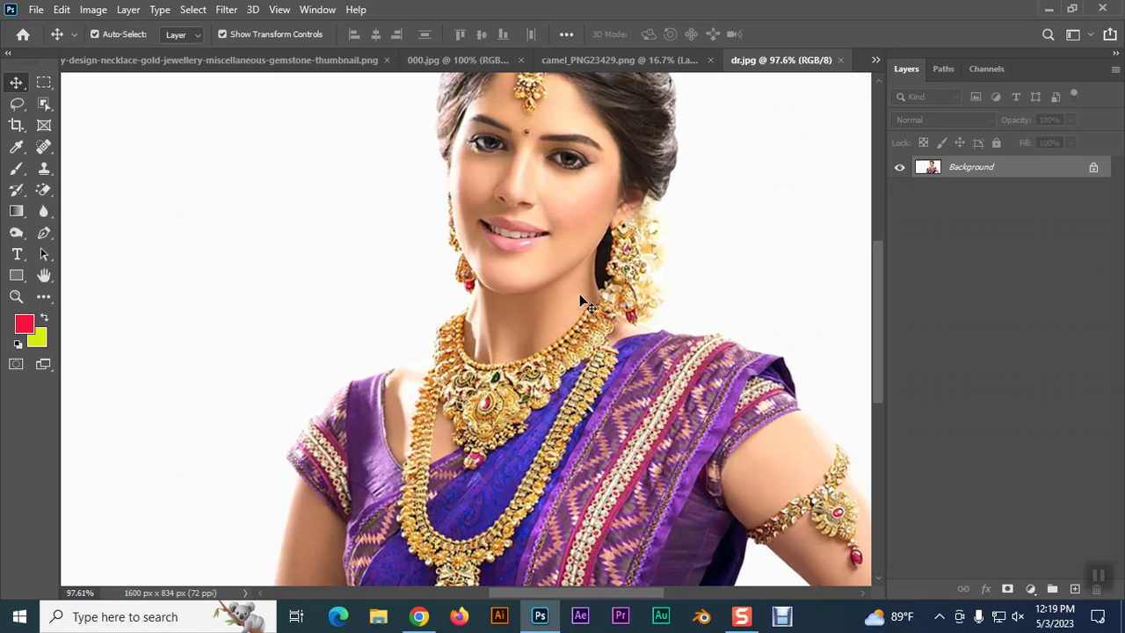
scroll(595, 318, "up", 3)
scroll(595, 319, "up", 2)
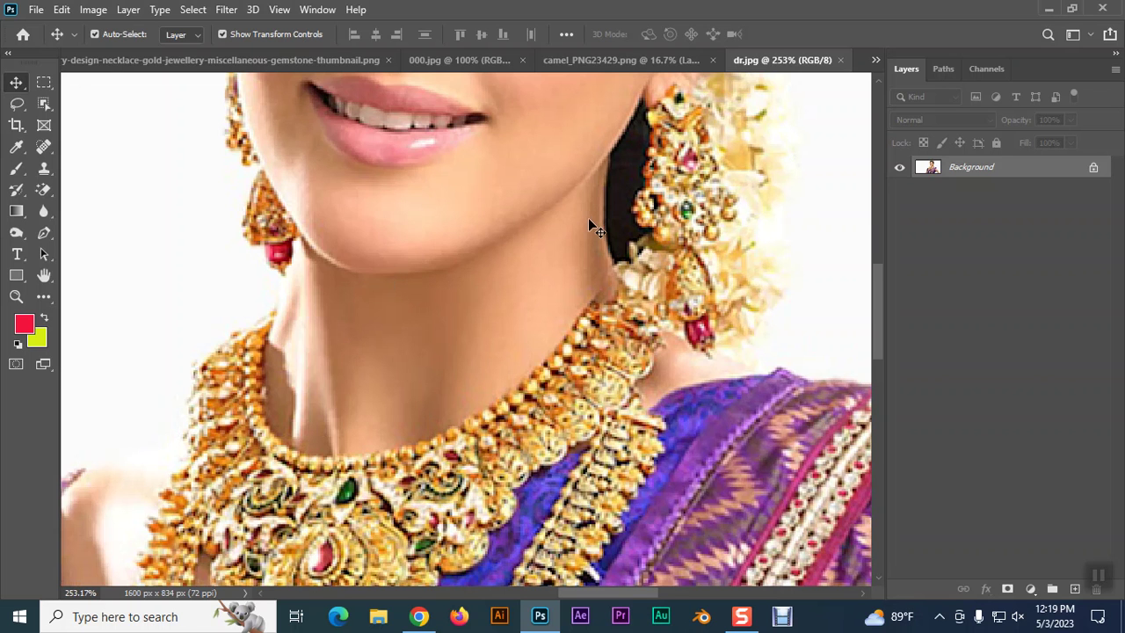
scroll(598, 291, "up", 3)
scroll(562, 229, "up", 4)
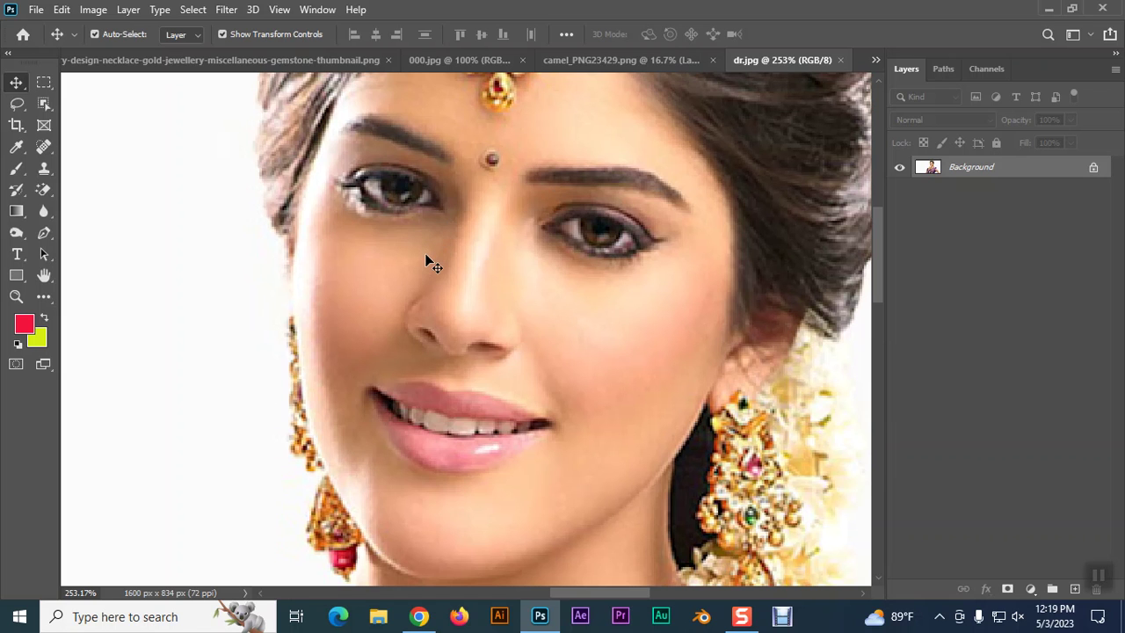
key("ctrl+minus")
key("ctrl+minus")
key("ctrl+minus")
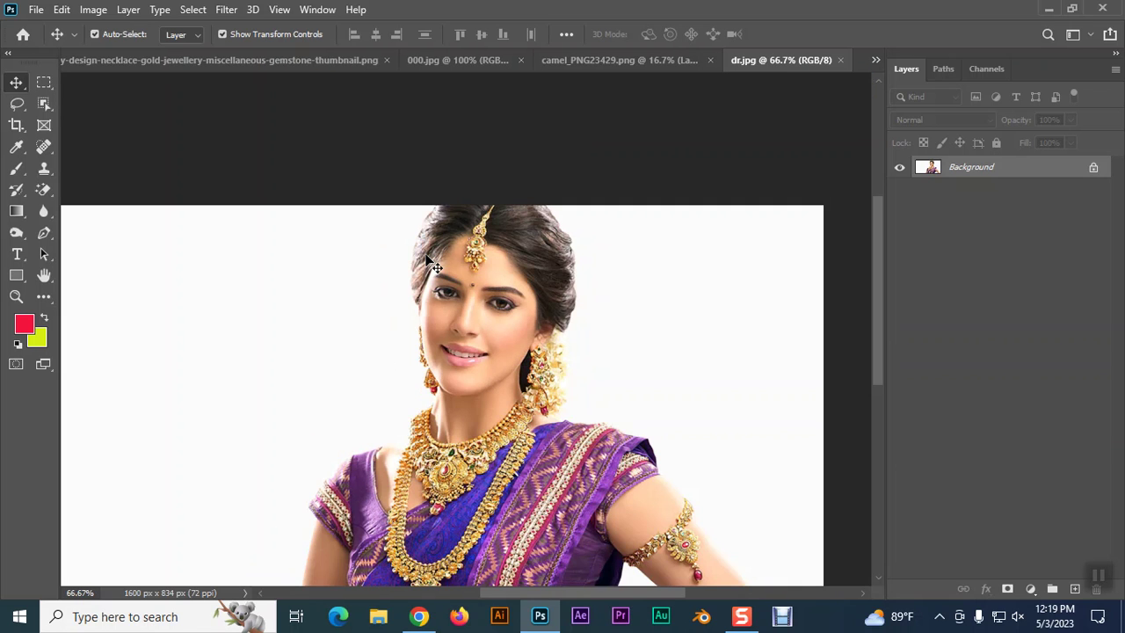
key("ctrl+0")
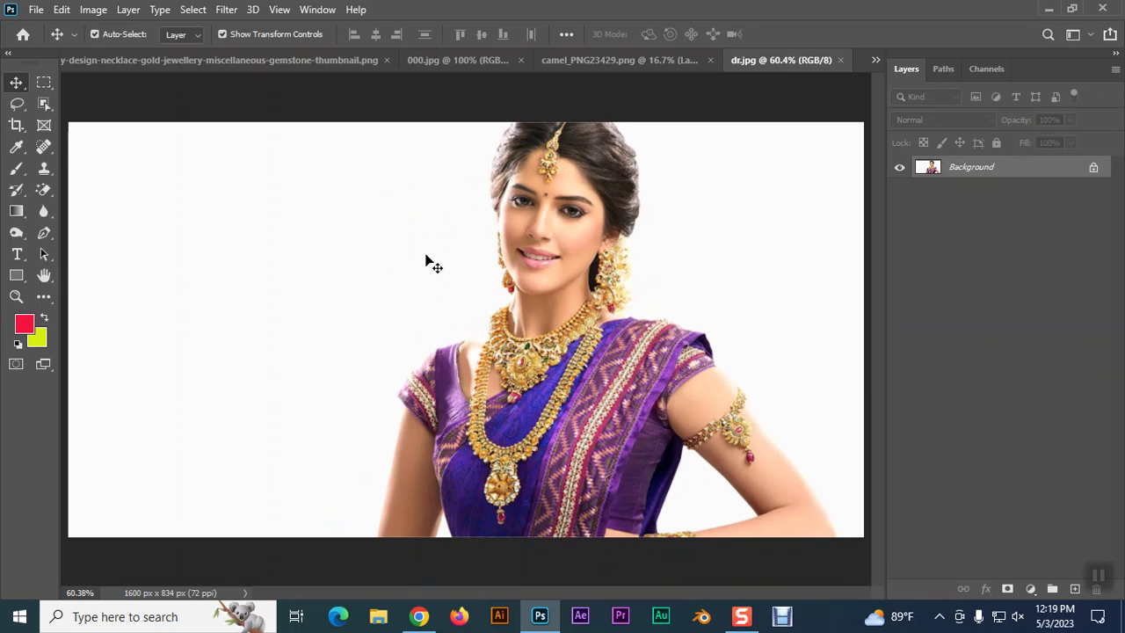
left_click(35, 10)
- In the Open dialog, browse to the Desktop > Desktop > Natural Image folder
left_click(54, 42)
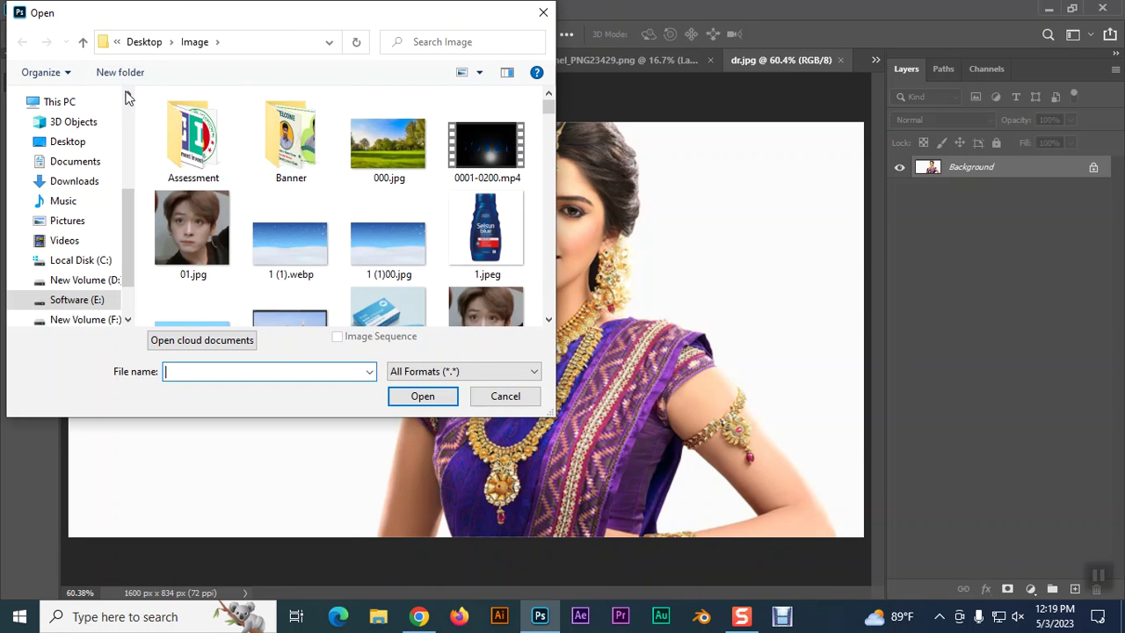
left_click(83, 42)
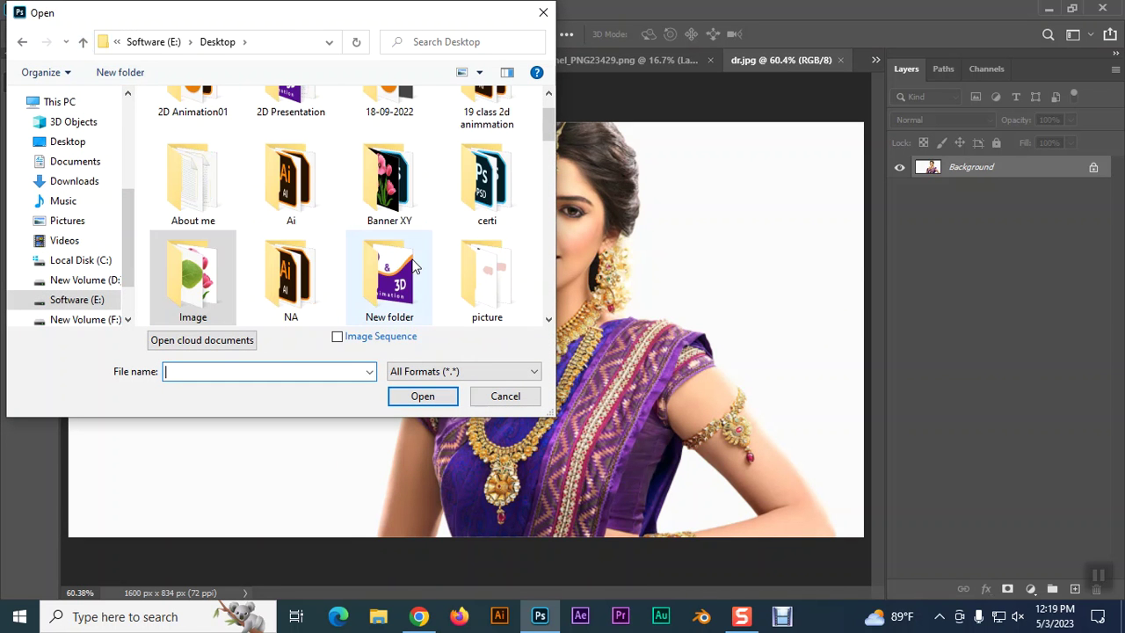
scroll(410, 262, "up", 1)
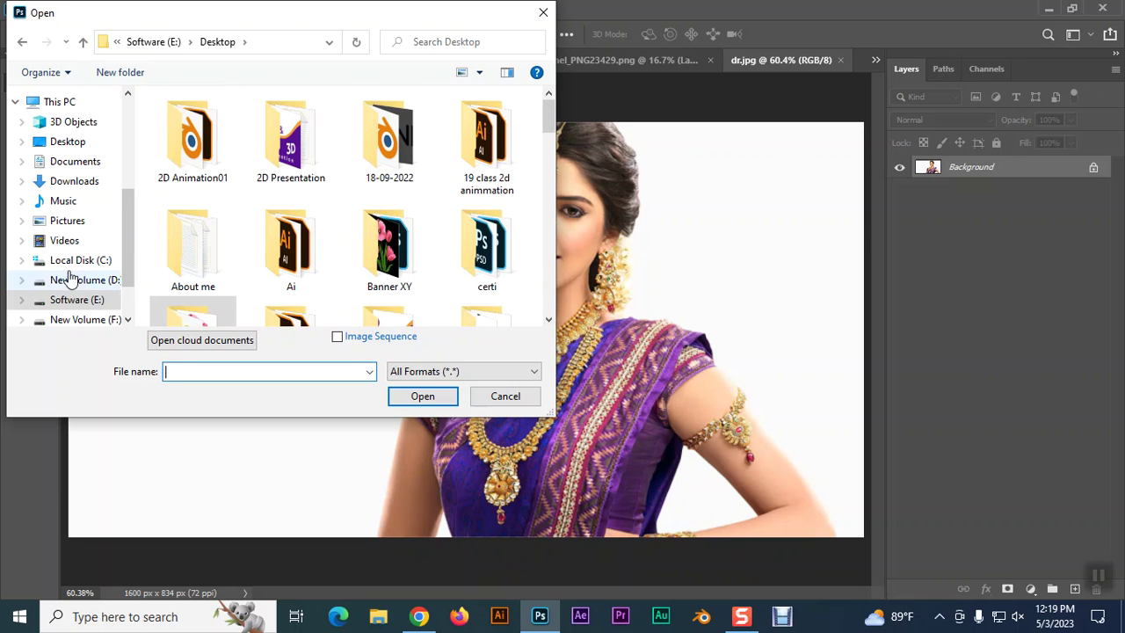
left_click(68, 142)
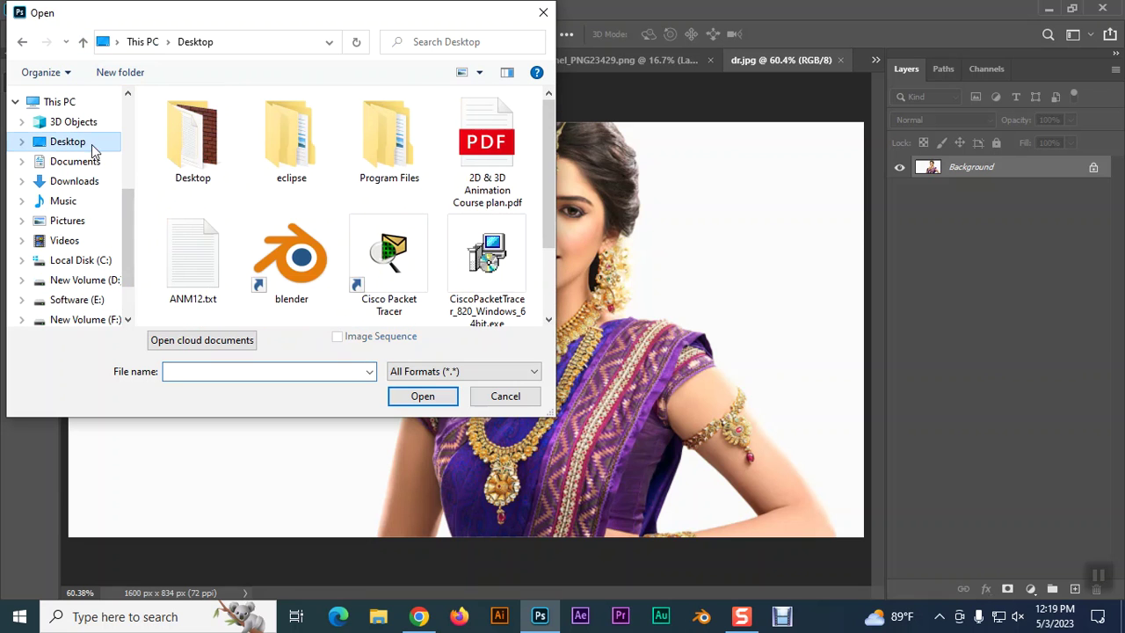
double_click(206, 145)
scroll(353, 224, "down", 1)
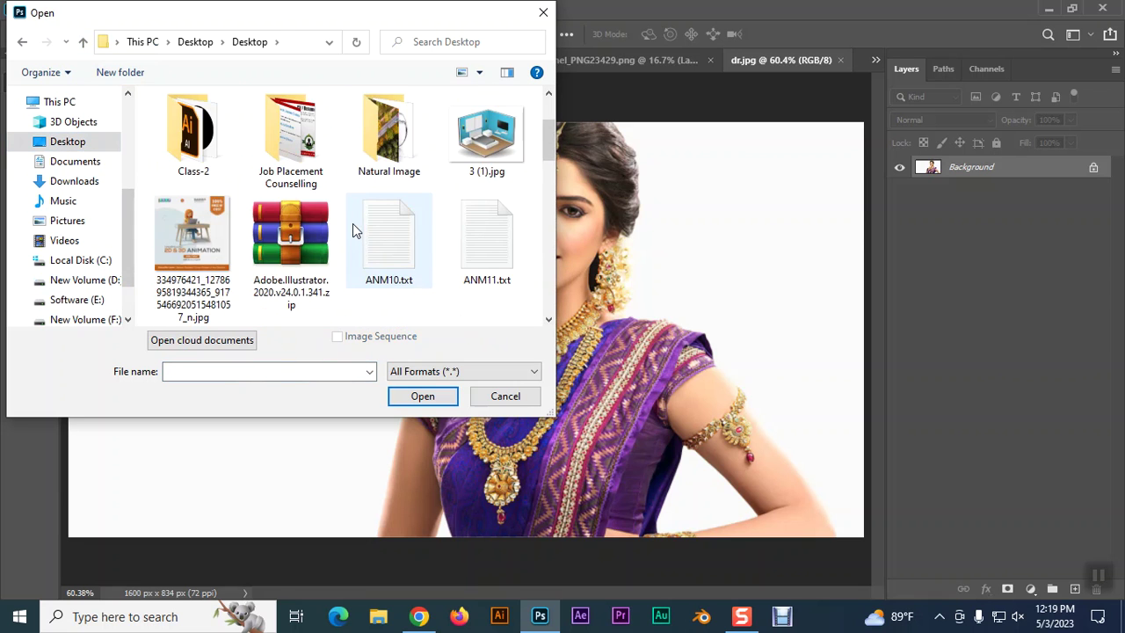
double_click(396, 159)
scroll(421, 195, "down", 1)
- Open the sunset field photo, the Latvia aerial road photo and three other Natural Image photos
left_click(306, 246)
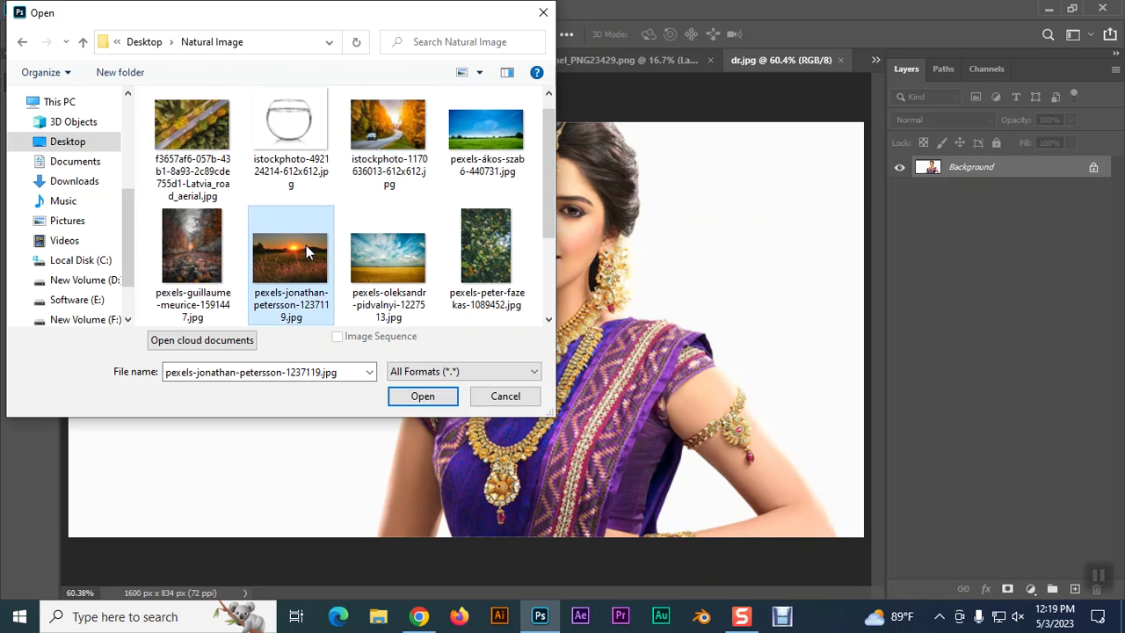
left_click(486, 132, "ctrl")
left_click(399, 130, "ctrl")
left_click(291, 132, "ctrl")
left_click(213, 150, "ctrl")
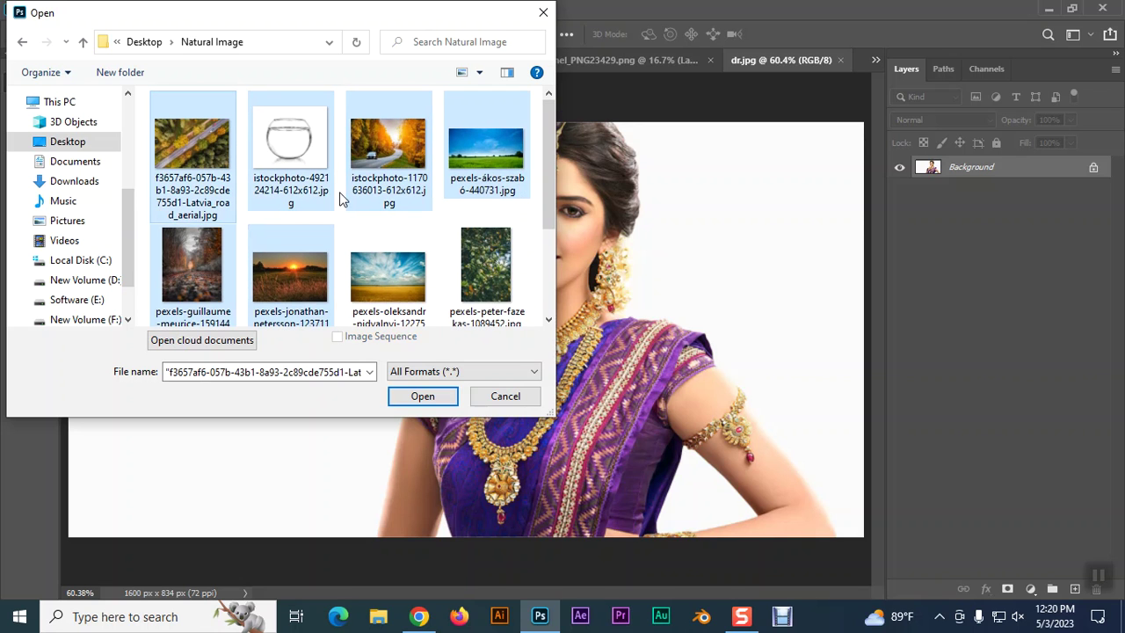
left_click(422, 397)
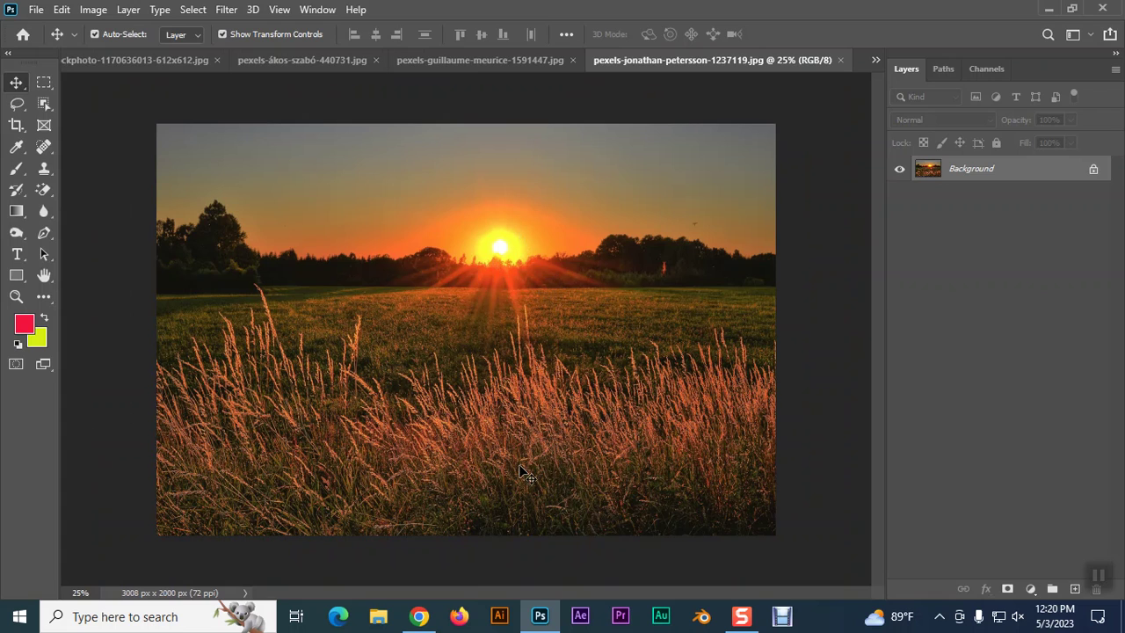
left_click(418, 617)
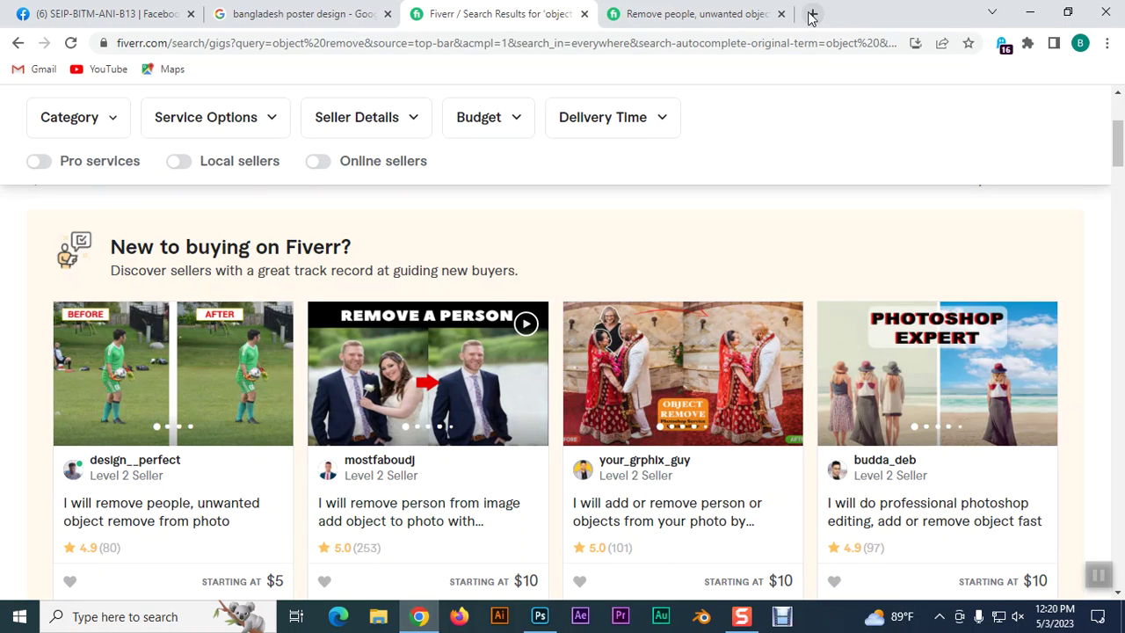
- Briefly open a Google search tab, revisit the Fiverr gig page, then return to Photoshop
left_click(812, 14)
left_click(530, 337)
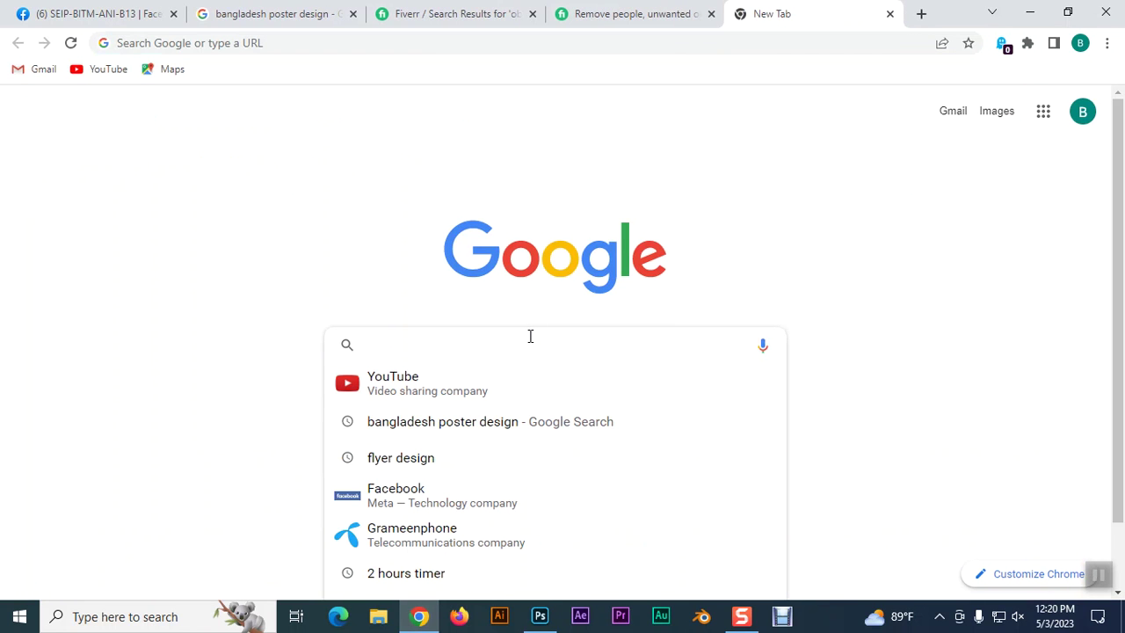
left_click(668, 14)
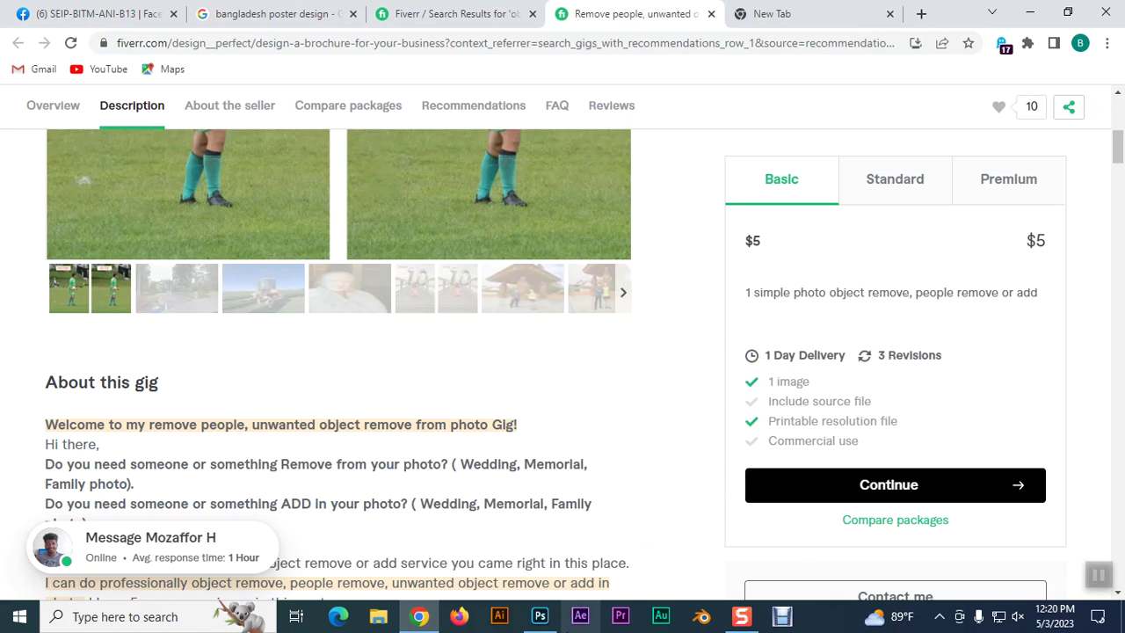
left_click(540, 616)
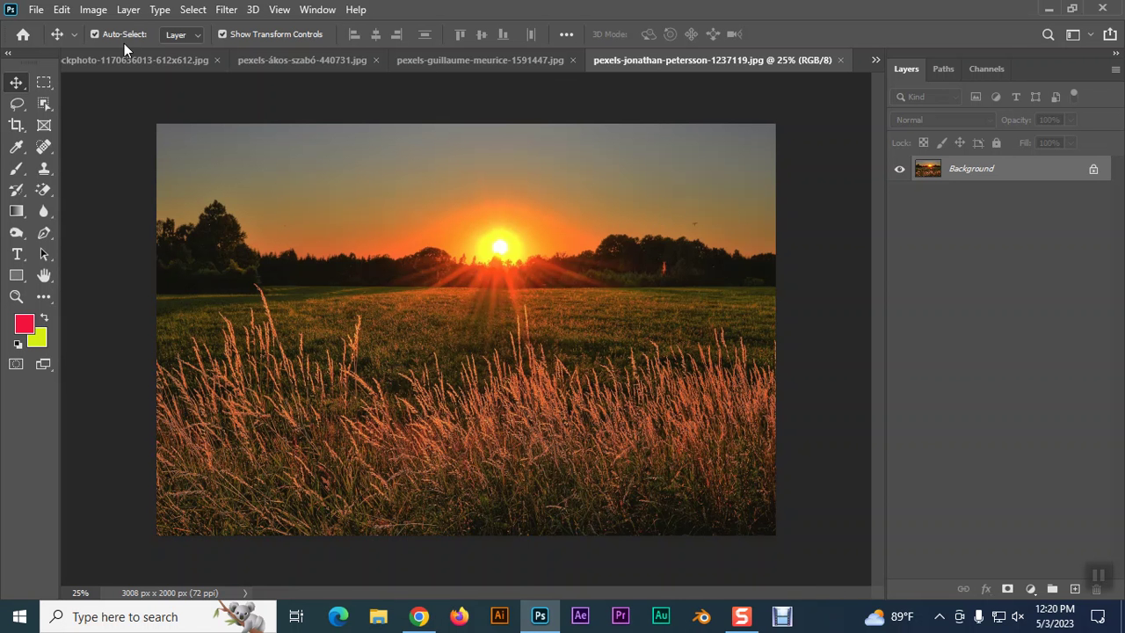
- Bring up the Open dialog and navigate to Software (E:) > Desktop > Image
left_click(36, 9)
left_click(48, 44)
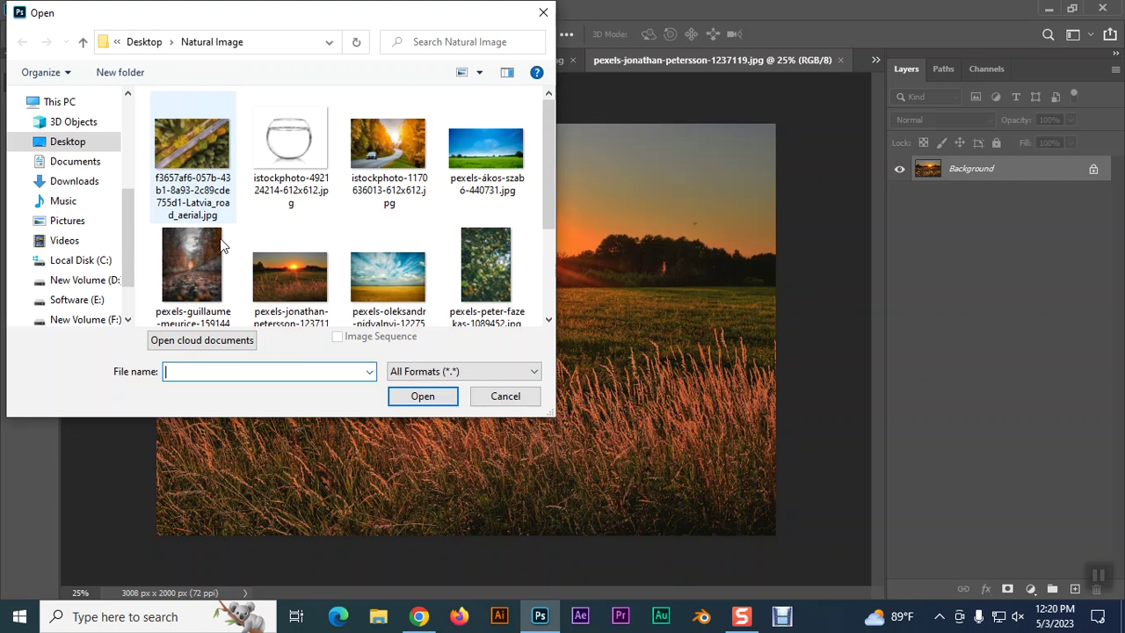
left_click(82, 41)
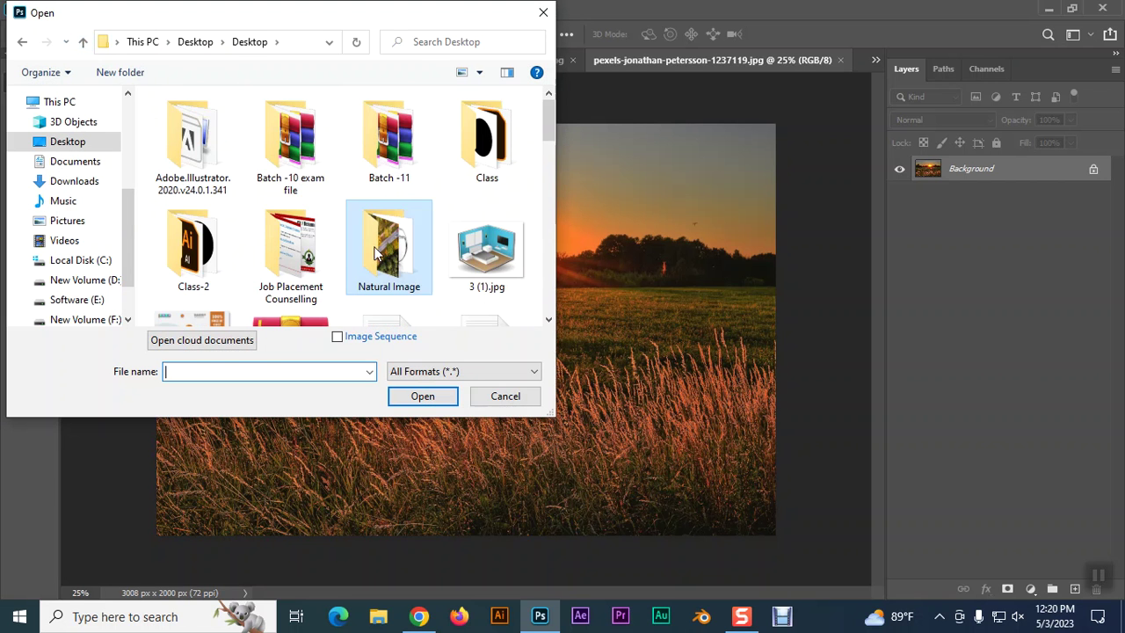
scroll(378, 255, "down", 1)
scroll(378, 255, "down", 1)
scroll(378, 255, "up", 2)
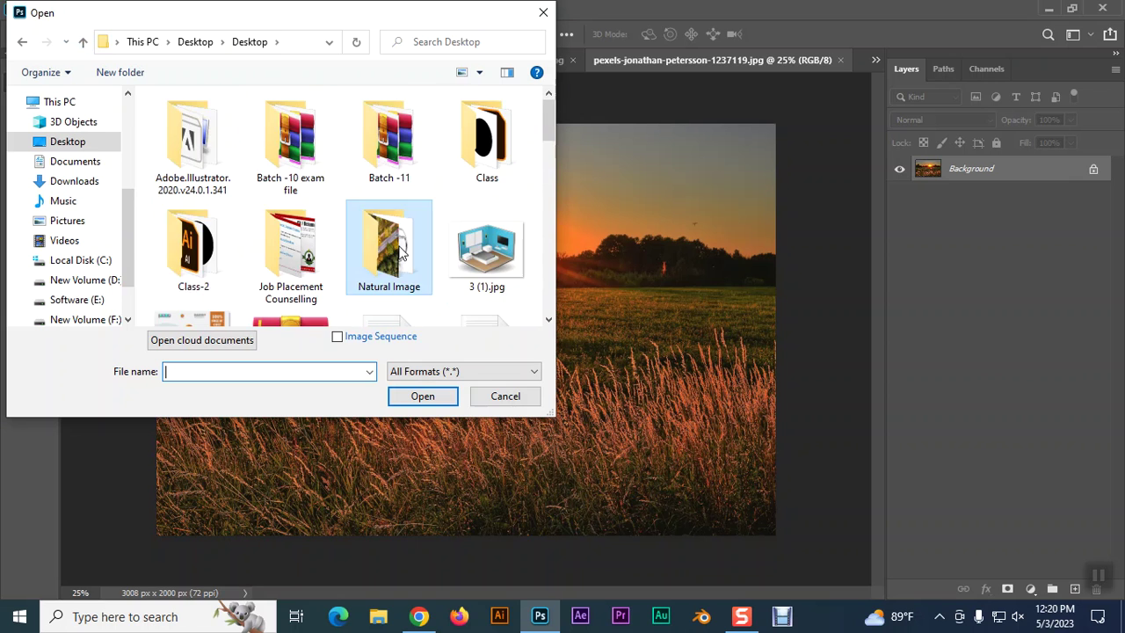
left_click(77, 300)
scroll(241, 263, "down", 3)
scroll(229, 295, "down", 3)
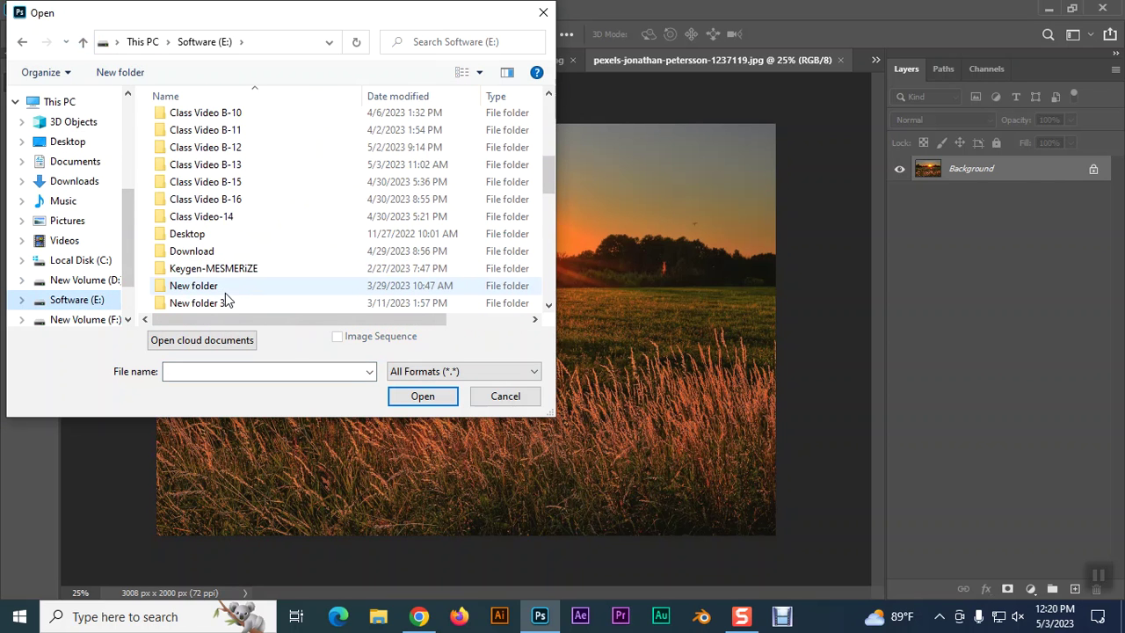
double_click(207, 234)
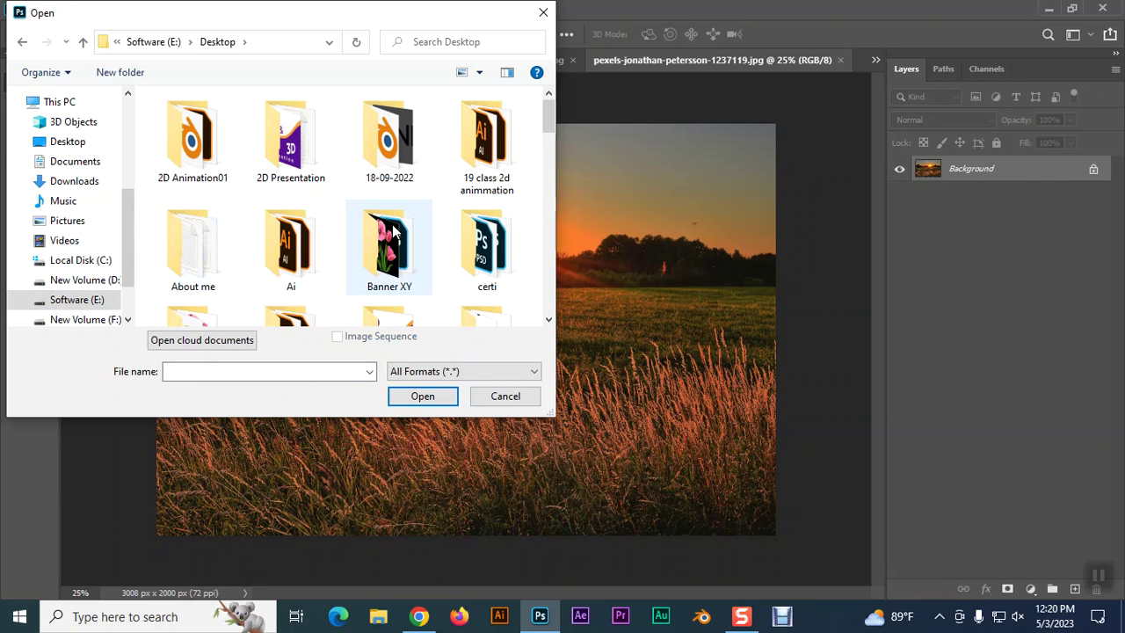
scroll(394, 231, "down", 1)
double_click(197, 281)
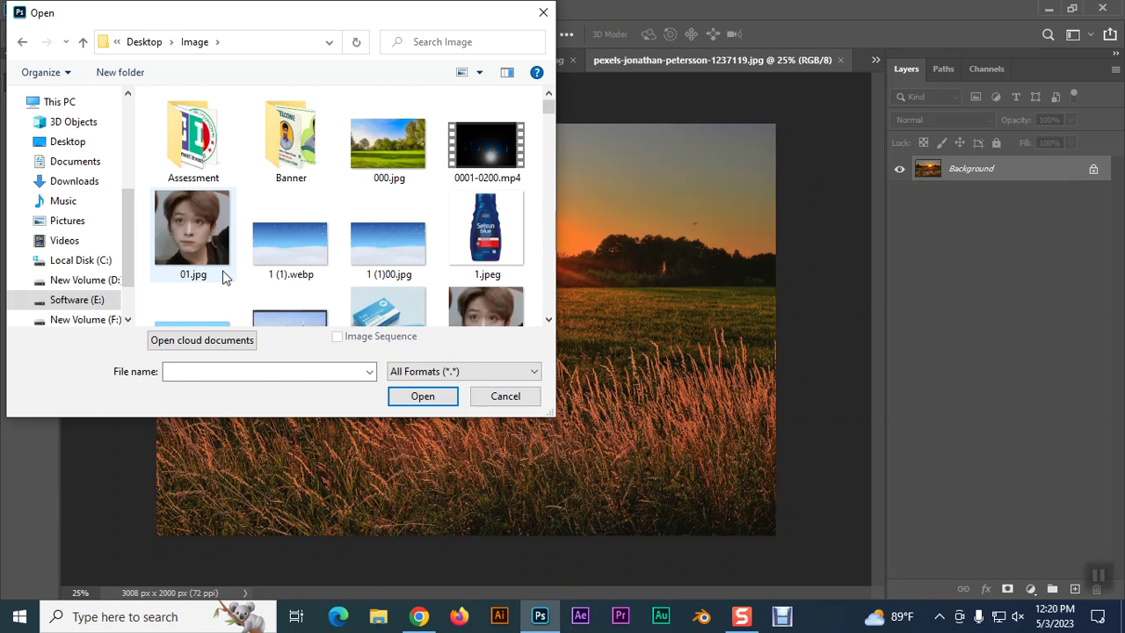
- Scroll through the pictures in the Image folder
scroll(255, 268, "down", 2)
scroll(290, 259, "down", 1)
scroll(325, 250, "down", 1)
scroll(360, 239, "down", 1)
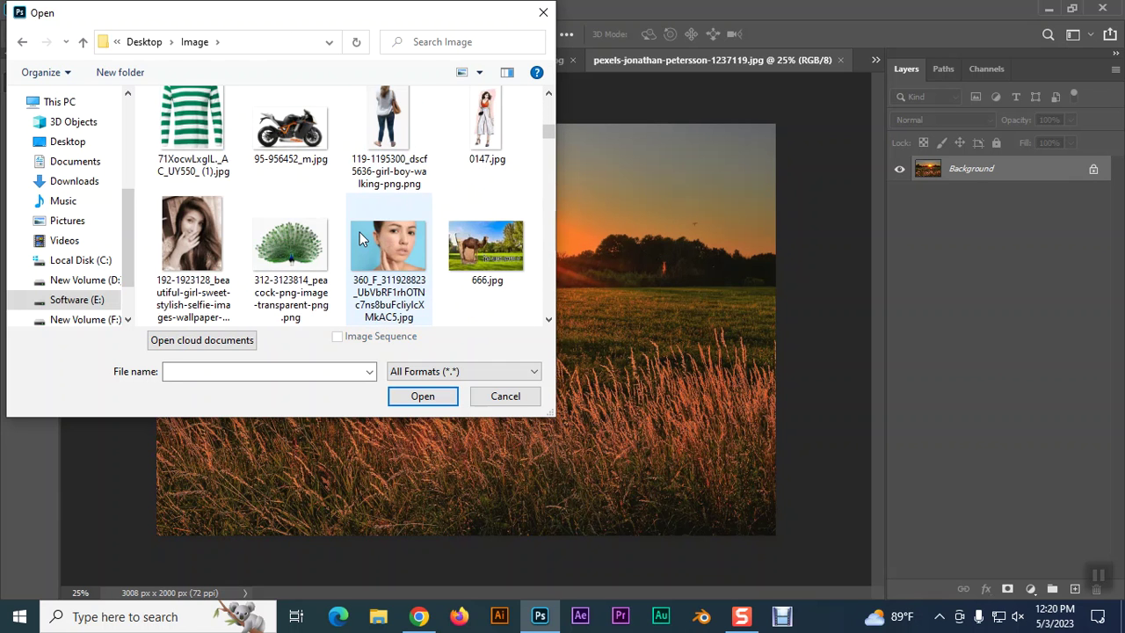
scroll(360, 235, "down", 1)
scroll(360, 235, "down", 1)
scroll(360, 236, "down", 1)
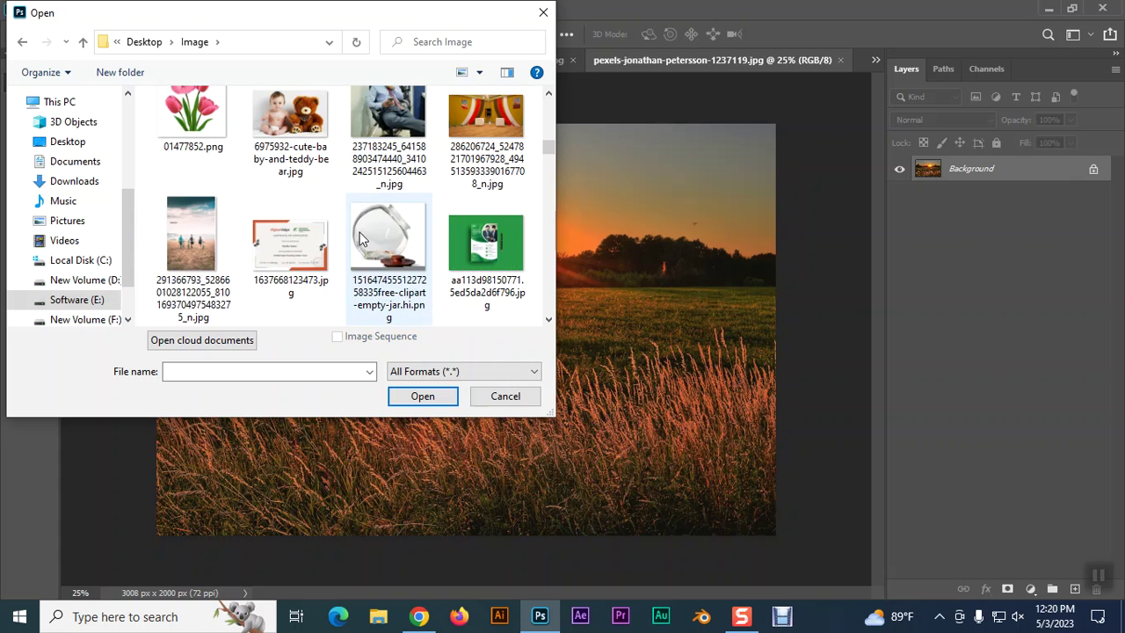
scroll(360, 232, "down", 1)
scroll(359, 232, "down", 2)
scroll(359, 232, "down", 1)
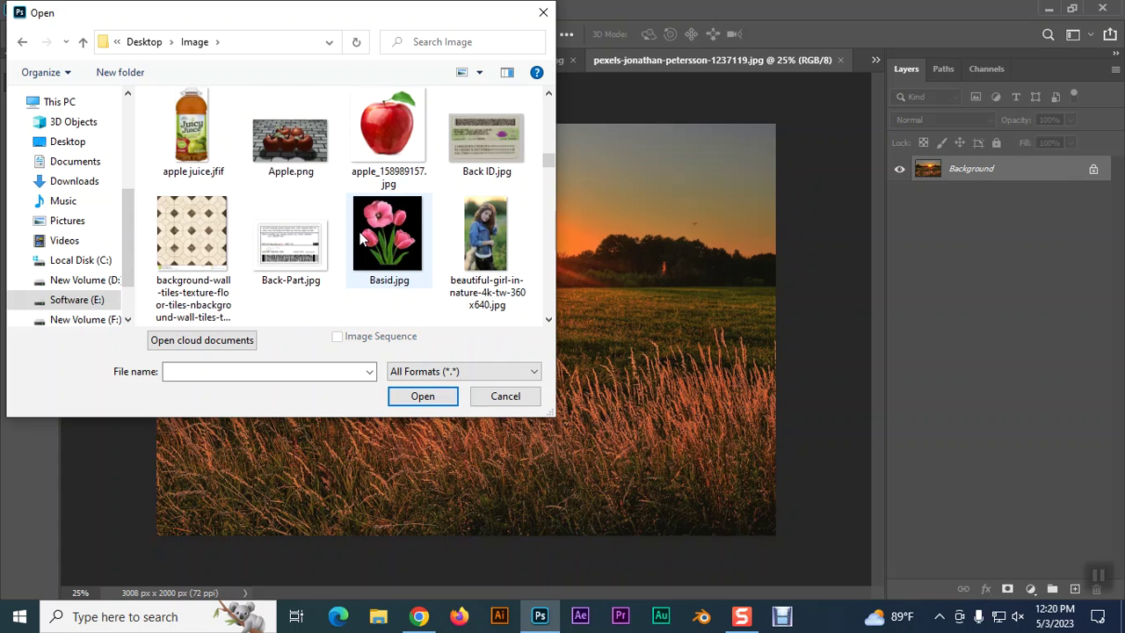
scroll(359, 235, "down", 2)
scroll(360, 236, "up", 1)
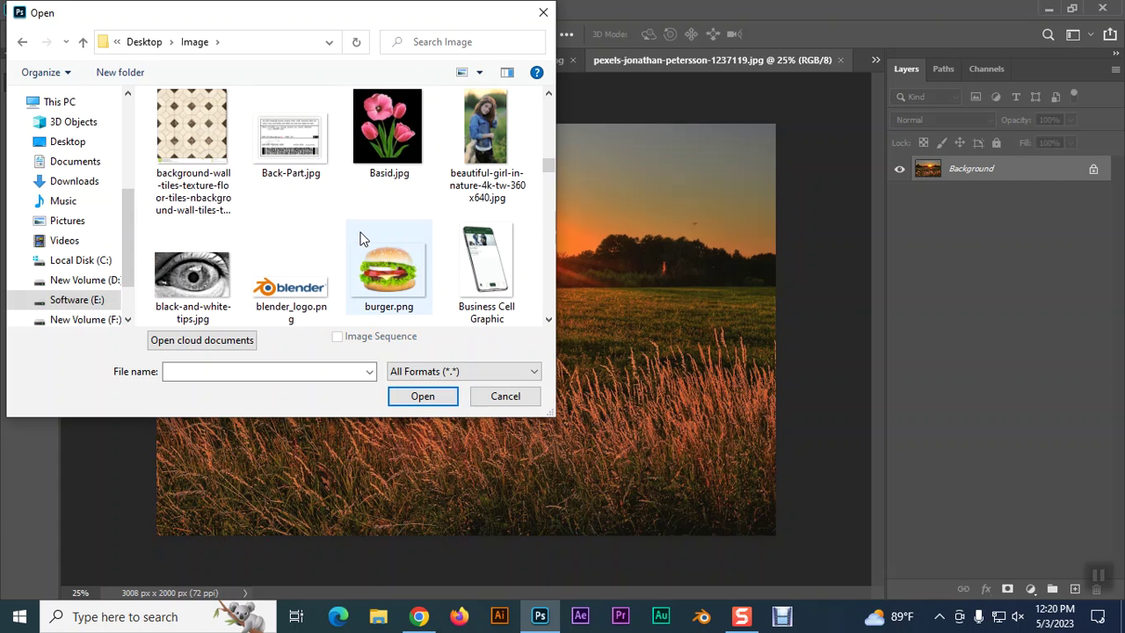
scroll(360, 236, "down", 1)
scroll(360, 236, "down", 1)
scroll(360, 236, "down", 1)
scroll(360, 236, "down", 1)
scroll(360, 235, "down", 2)
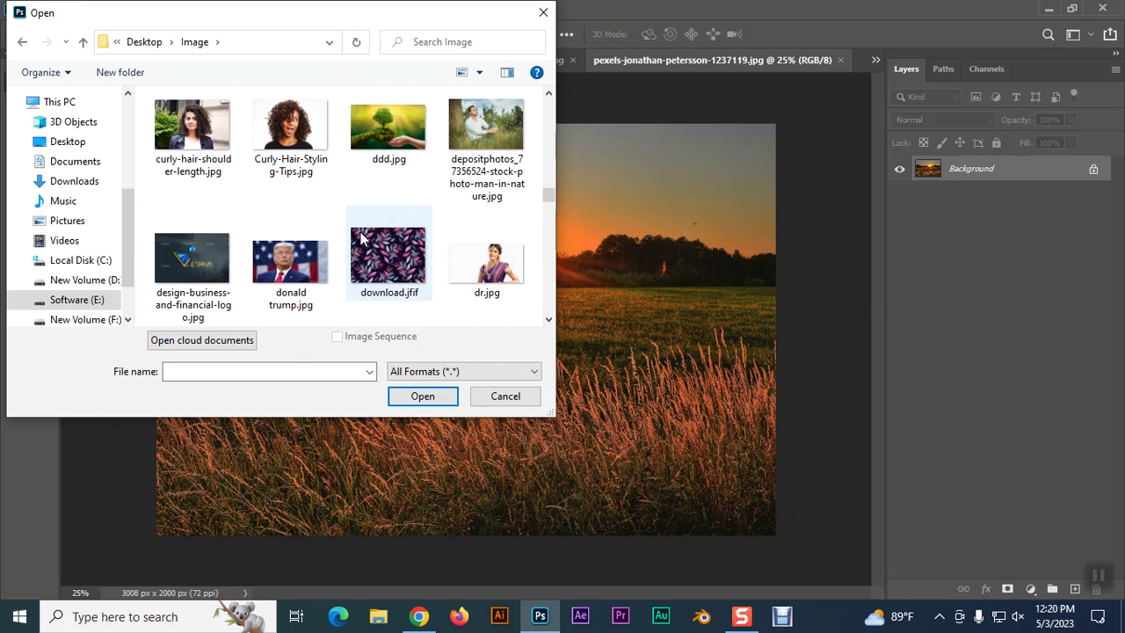
scroll(361, 236, "down", 1)
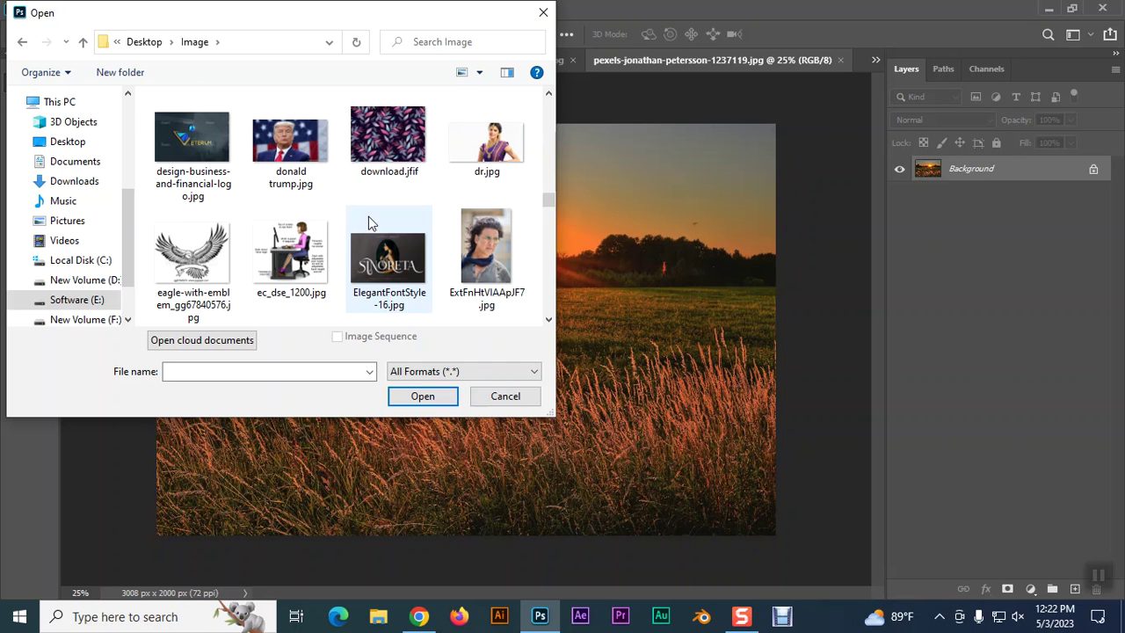
- Pick the girl-in-a-yellow-field istockphoto image in the Image folder
left_click(549, 320)
left_click(549, 320)
left_click(549, 320)
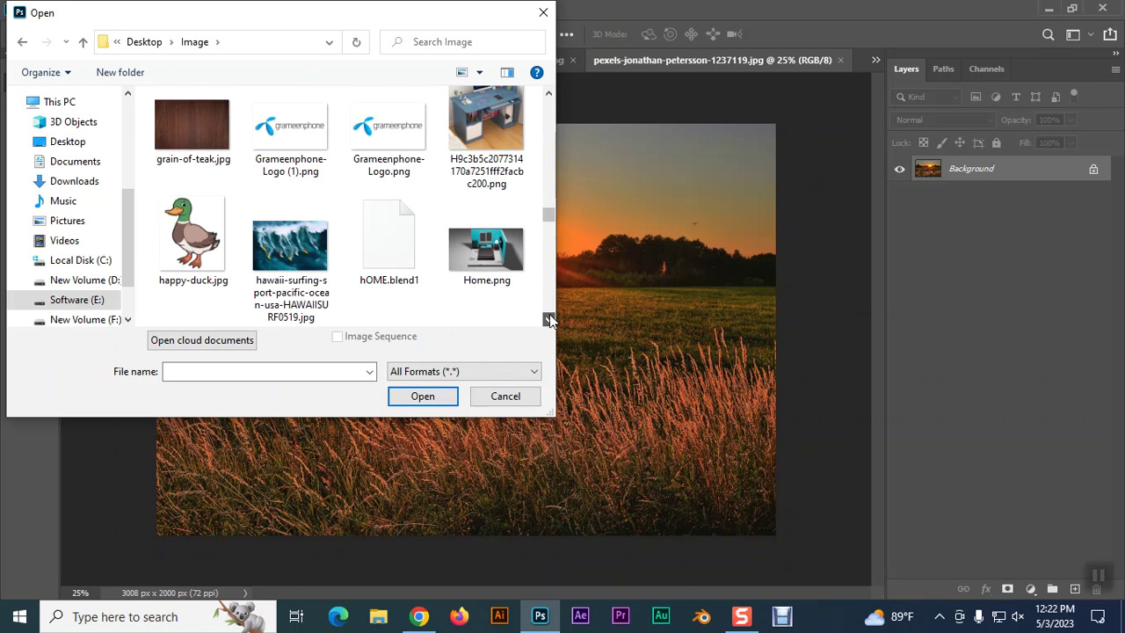
left_click(549, 320)
left_click(549, 320)
left_click(549, 320)
left_click(548, 320)
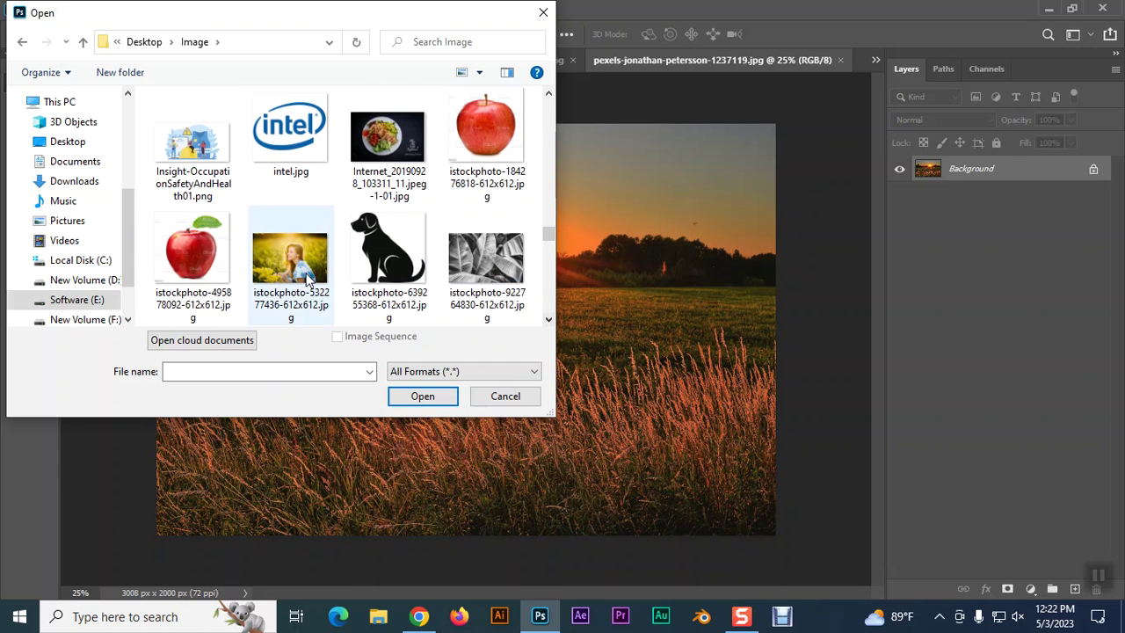
left_click(309, 279)
- Add the run-play meadow and cloudy sunset-sky photos and open all three
left_click(549, 320)
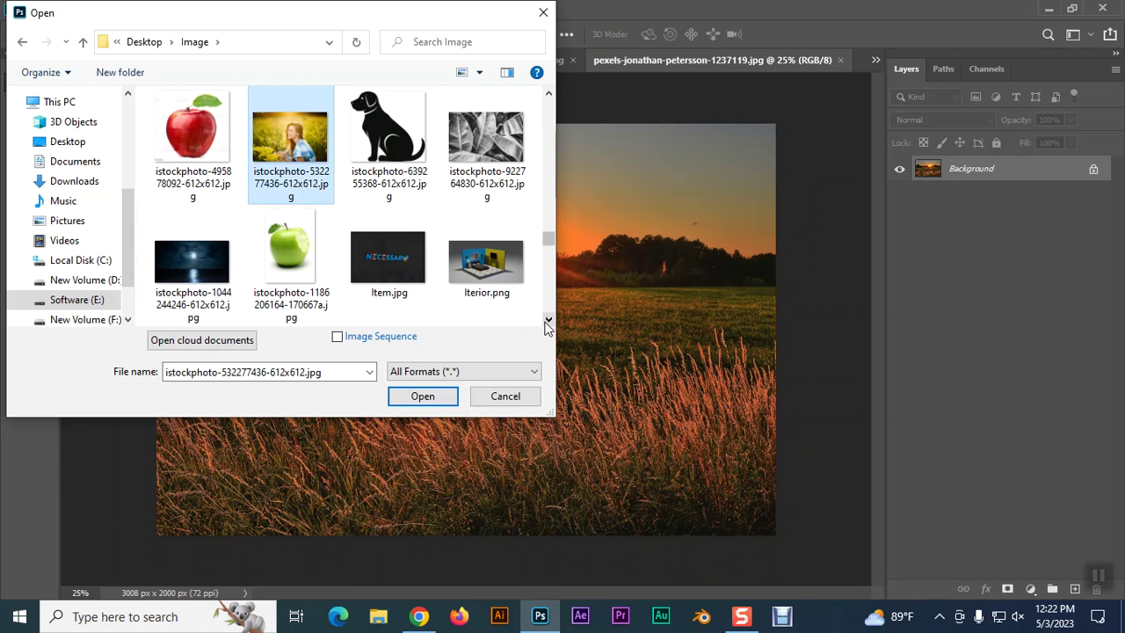
left_click(549, 320)
left_click(548, 320)
left_click(548, 320)
left_click(548, 320)
left_click(549, 320)
left_click(548, 320)
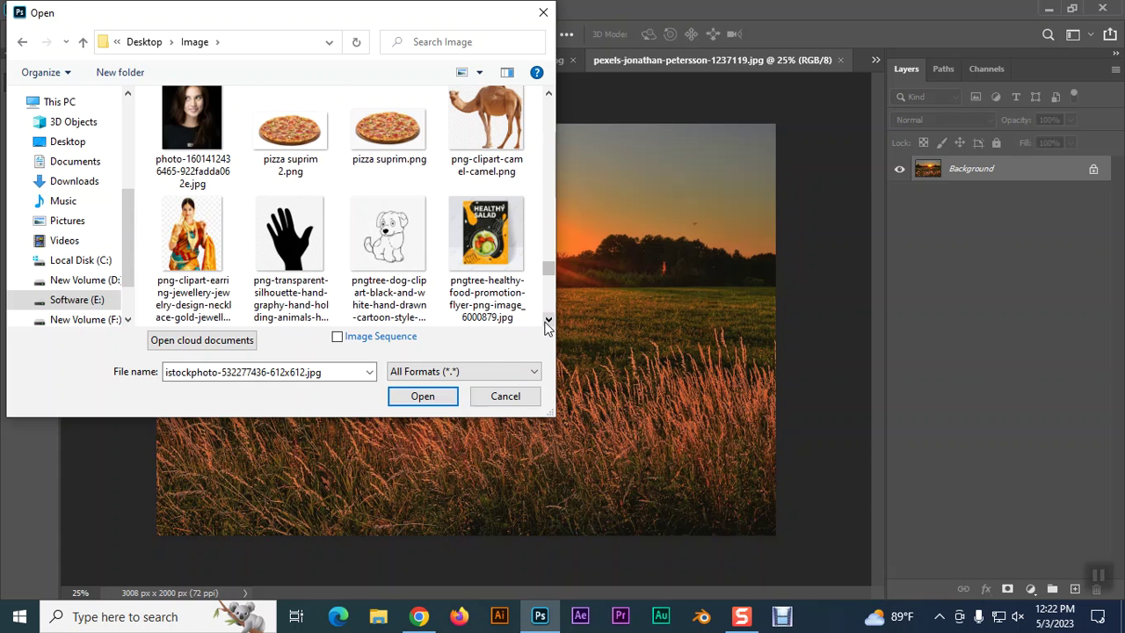
left_click(548, 320)
left_click(548, 320)
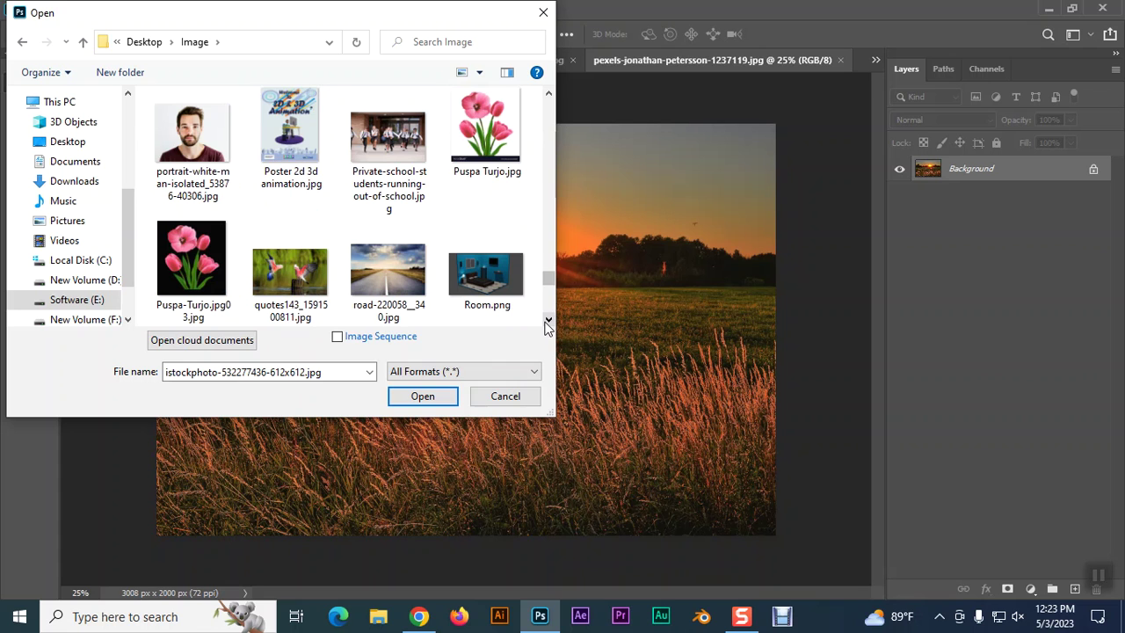
left_click(548, 320)
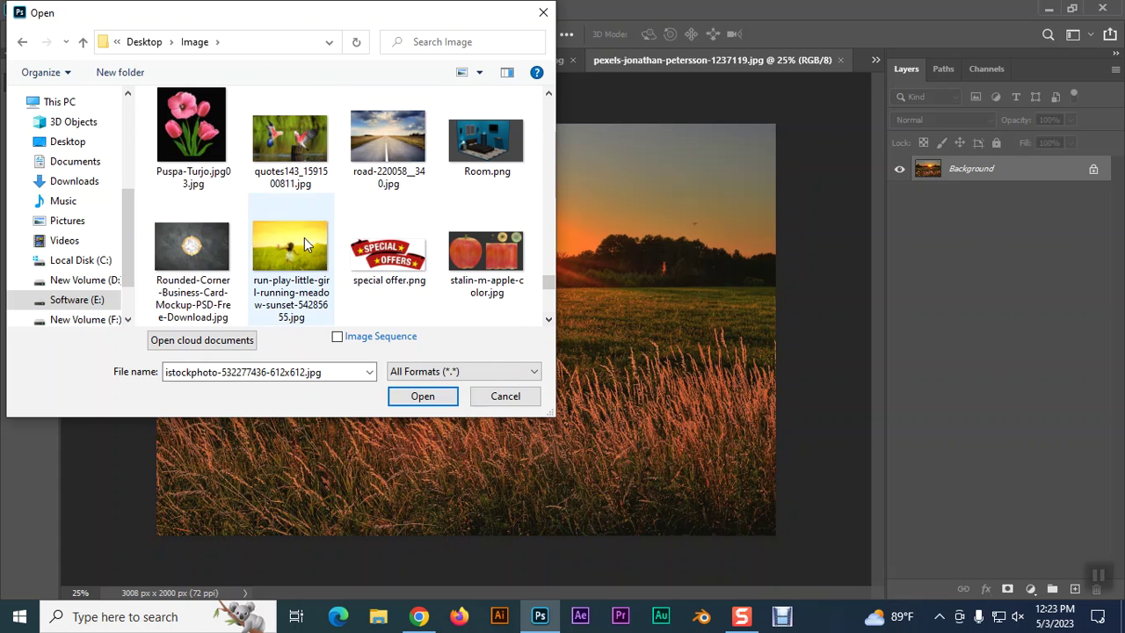
left_click(304, 237)
left_click(549, 320)
left_click(548, 320)
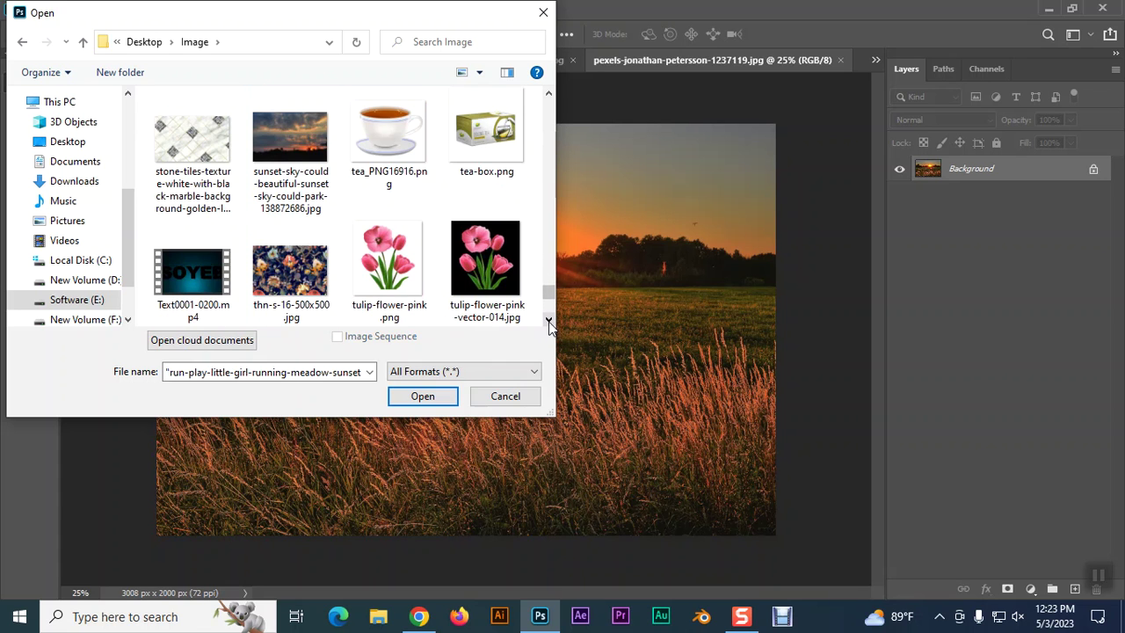
left_click(293, 119)
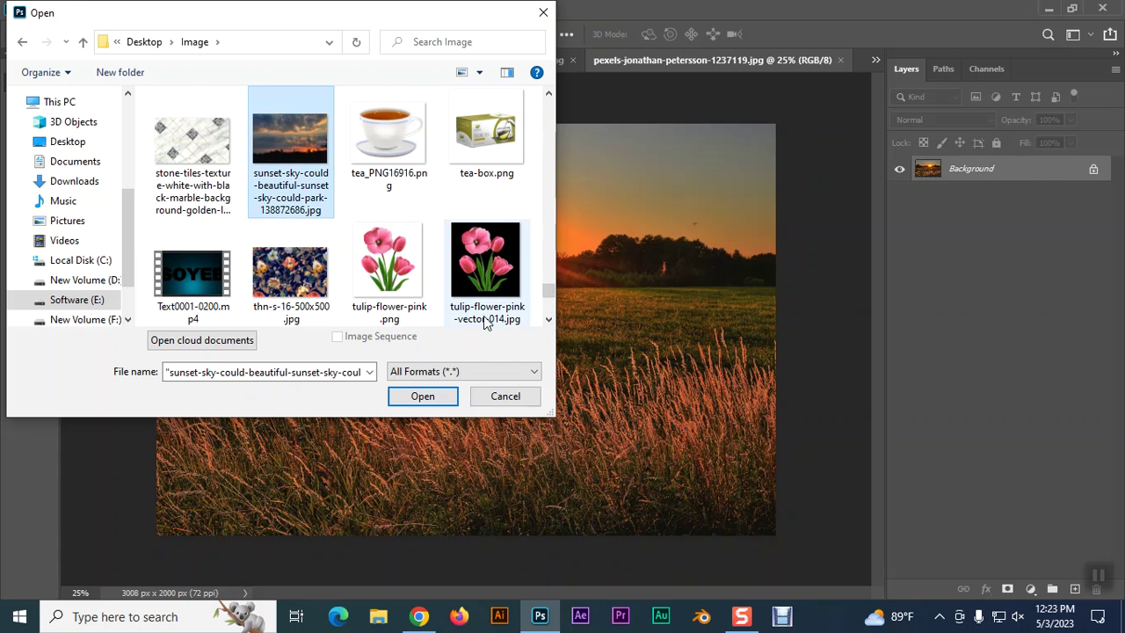
left_click(548, 320)
left_click(425, 396)
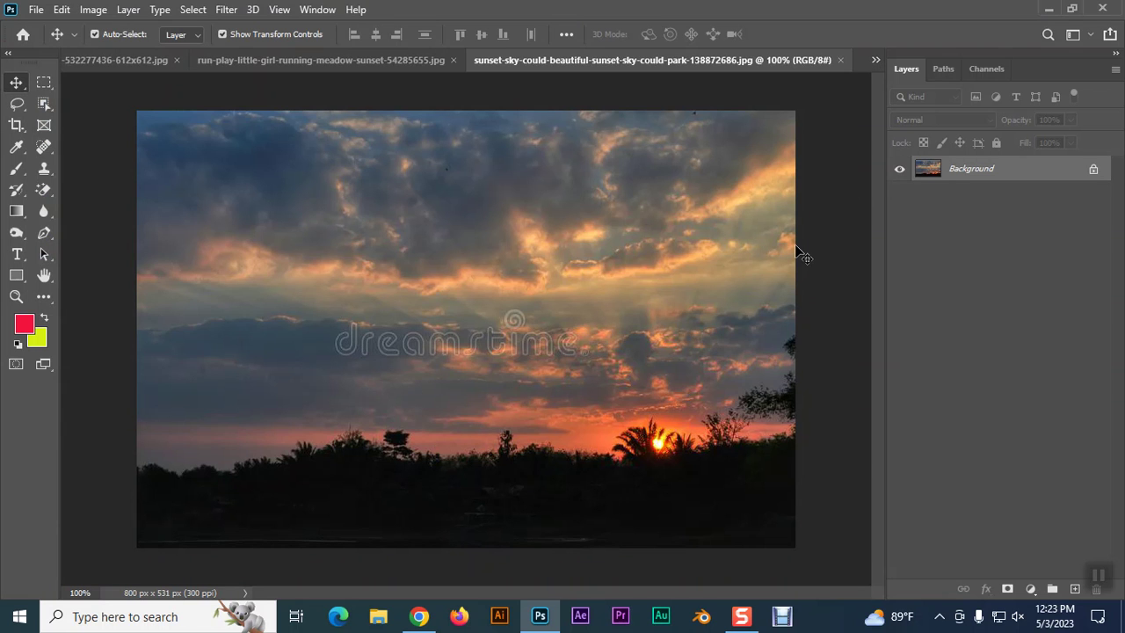
- Look through the camel, dr.jpg and aerial road tabs, ending on Latvia_road_aerial.jpg
key("ctrl+Tab")
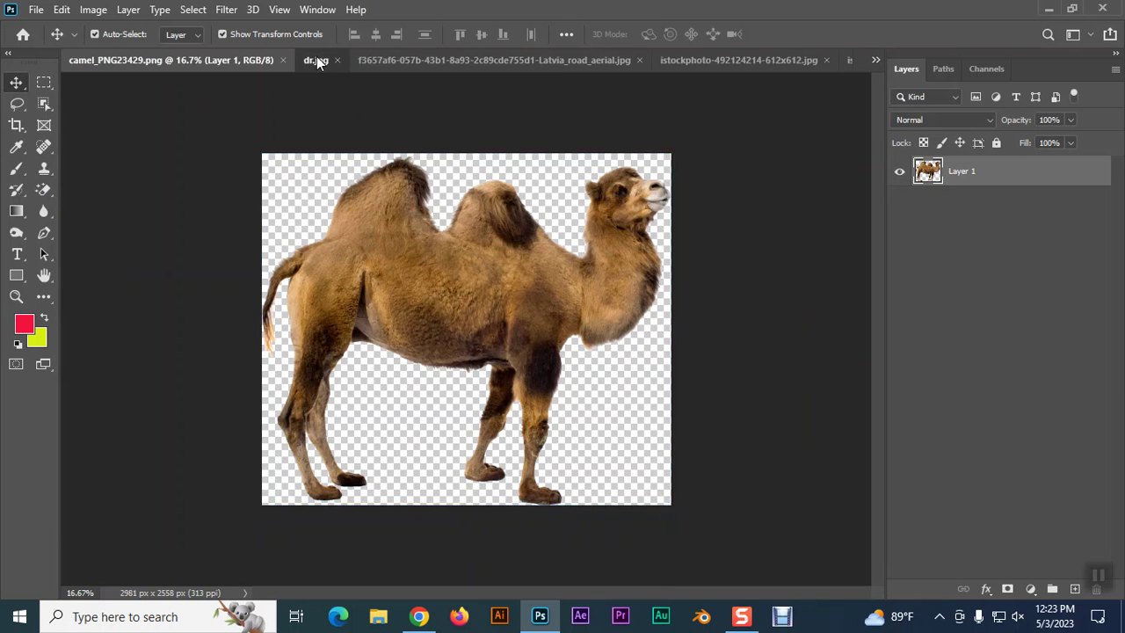
left_click(317, 58)
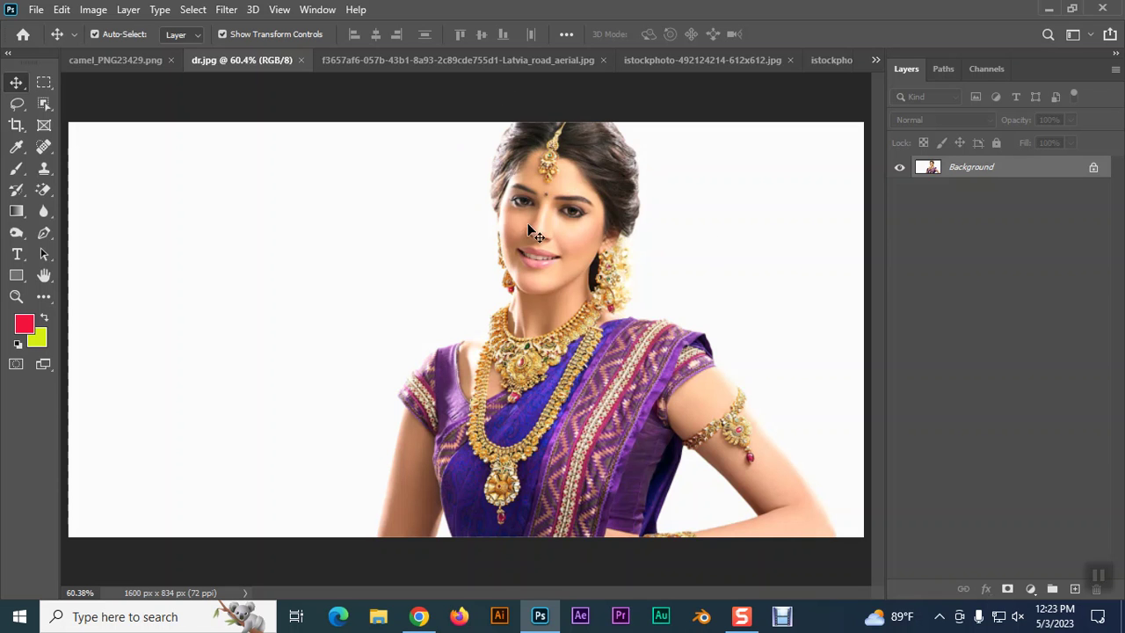
left_click(355, 61)
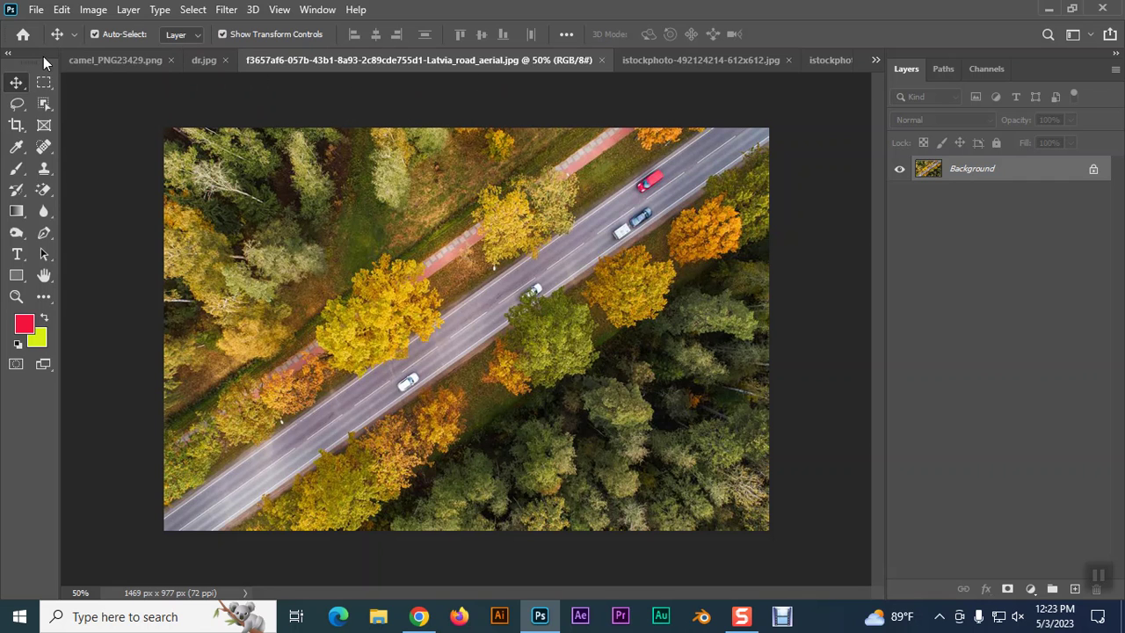
left_click(128, 61)
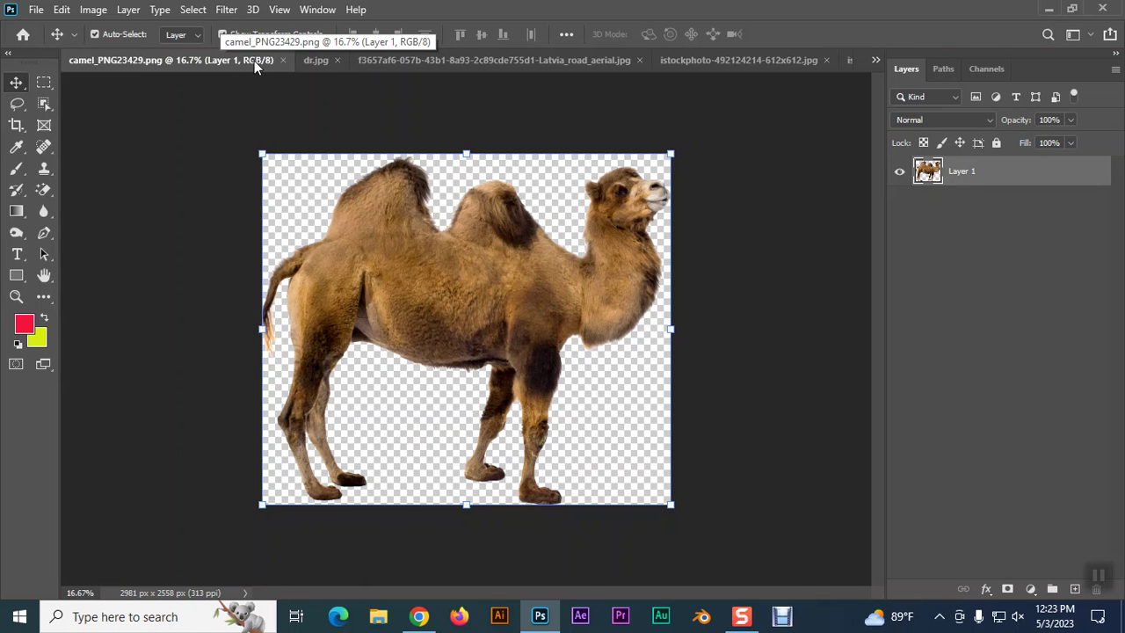
left_click(407, 60)
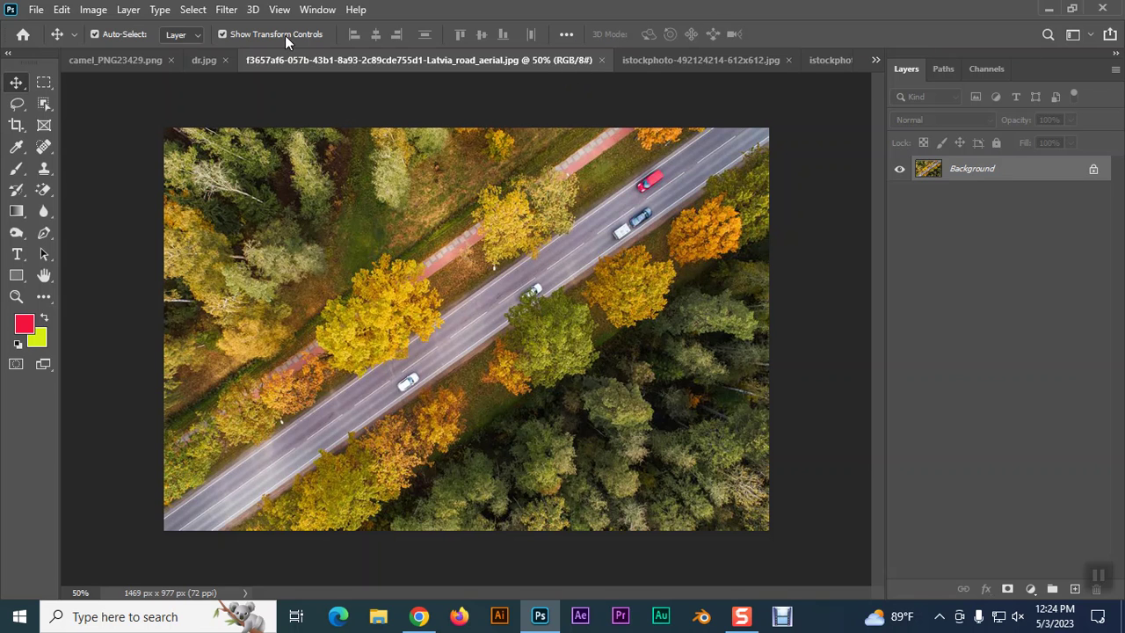
- Leave the Image > Mode menu unchanged and bring up camel_PNG23429.png
left_click(92, 9)
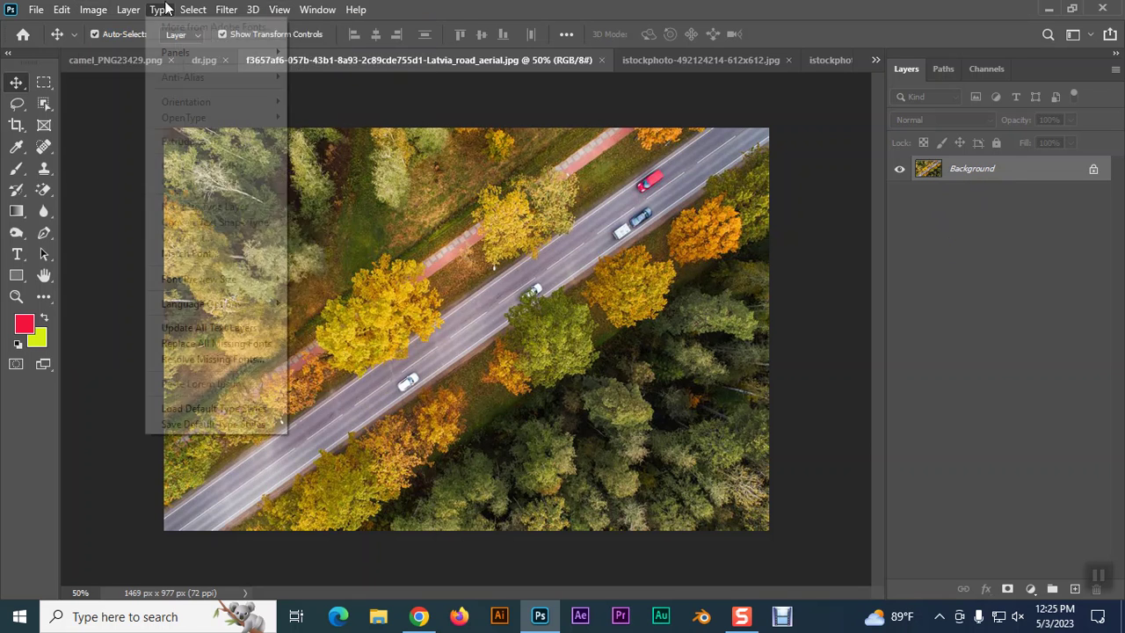
mouse_move(104, 27)
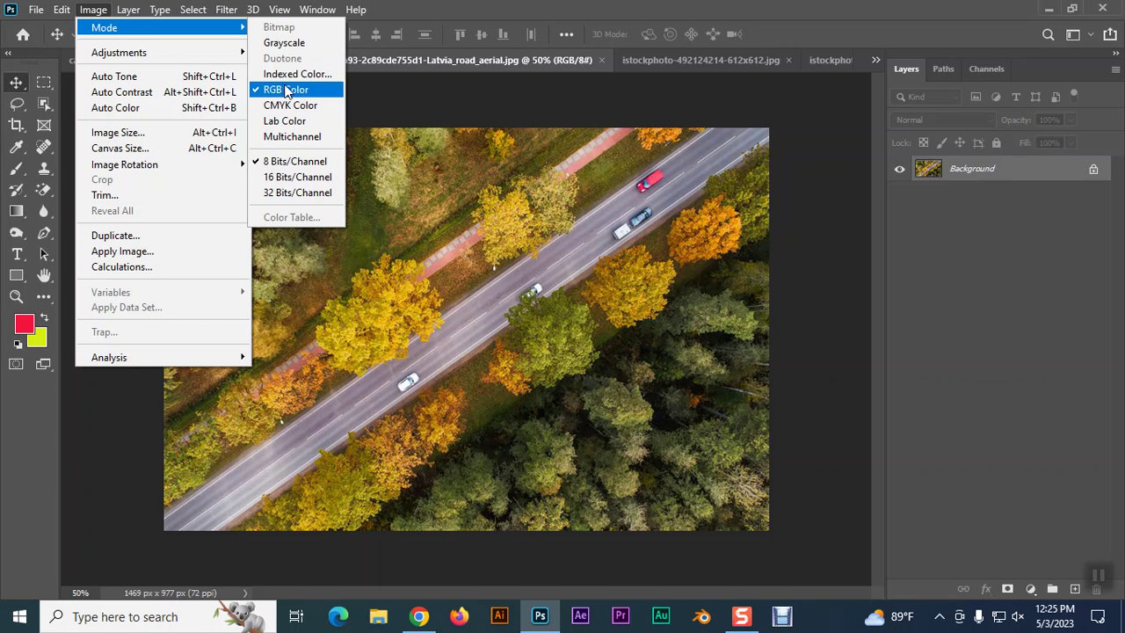
left_click(795, 138)
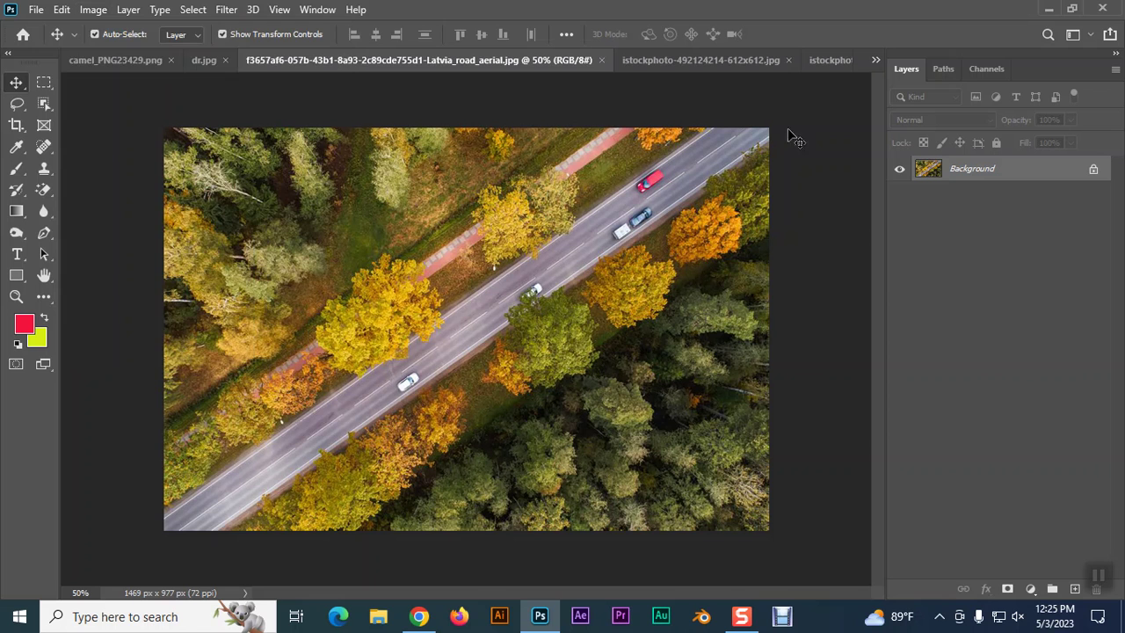
left_click(116, 58)
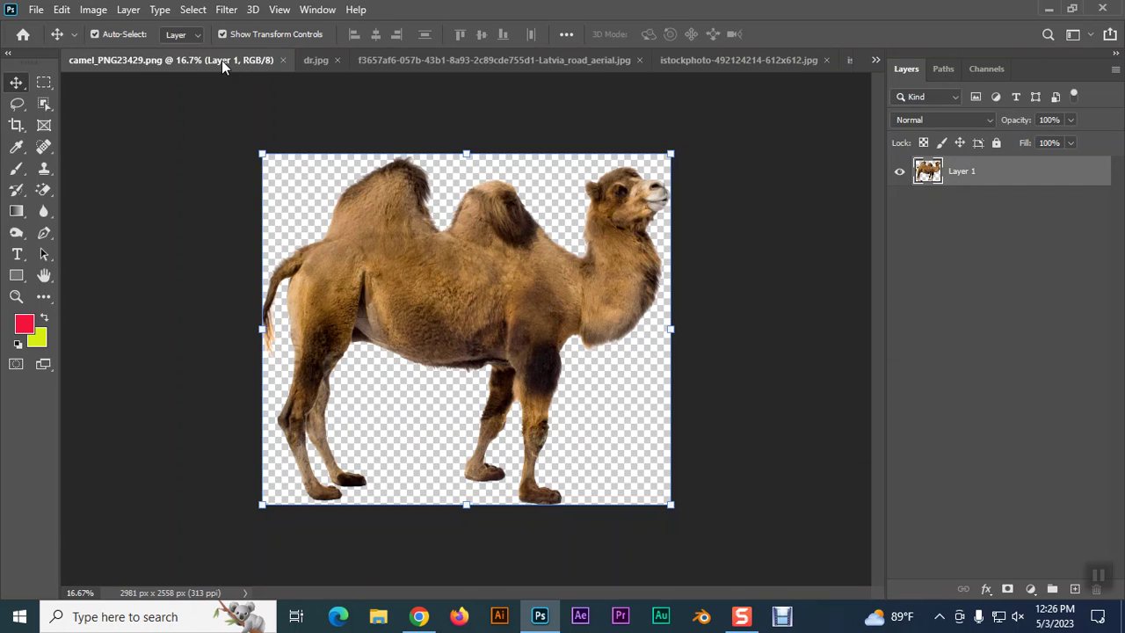
- Convert dr.jpg to Grayscale, discarding colour, and draw a rectangle over the woman's face
left_click(313, 60)
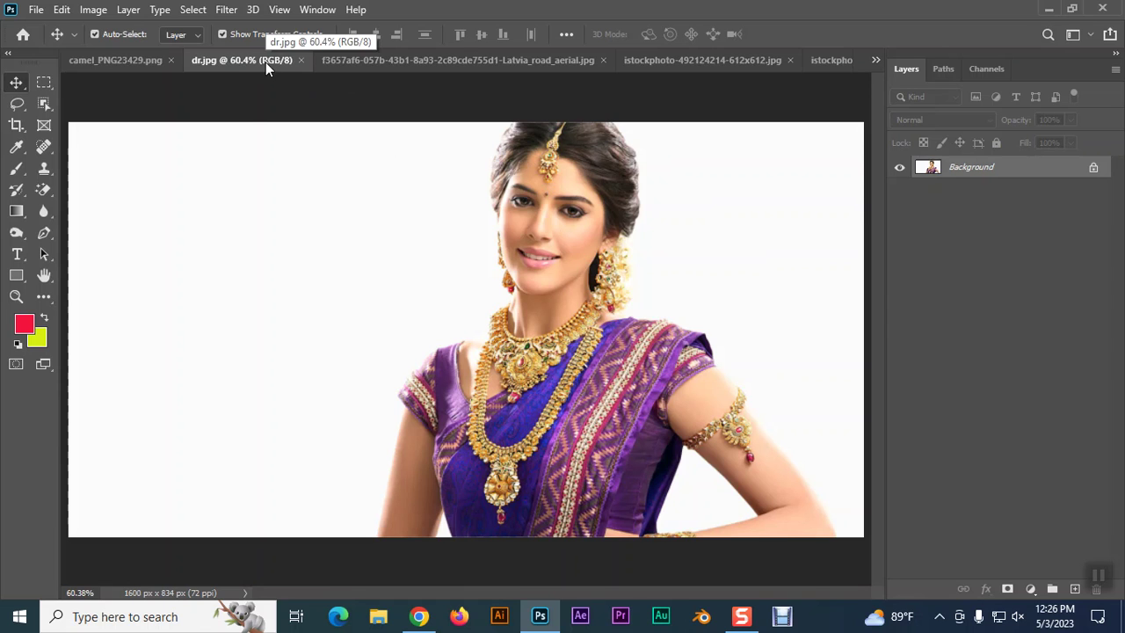
left_click(93, 10)
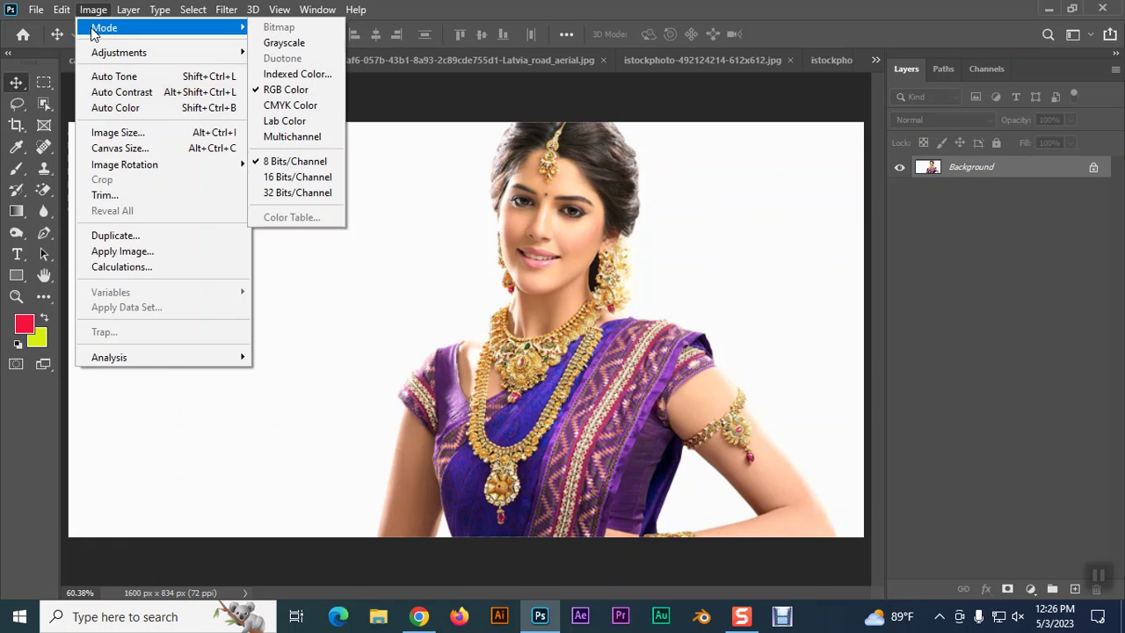
left_click(286, 44)
left_click(492, 267)
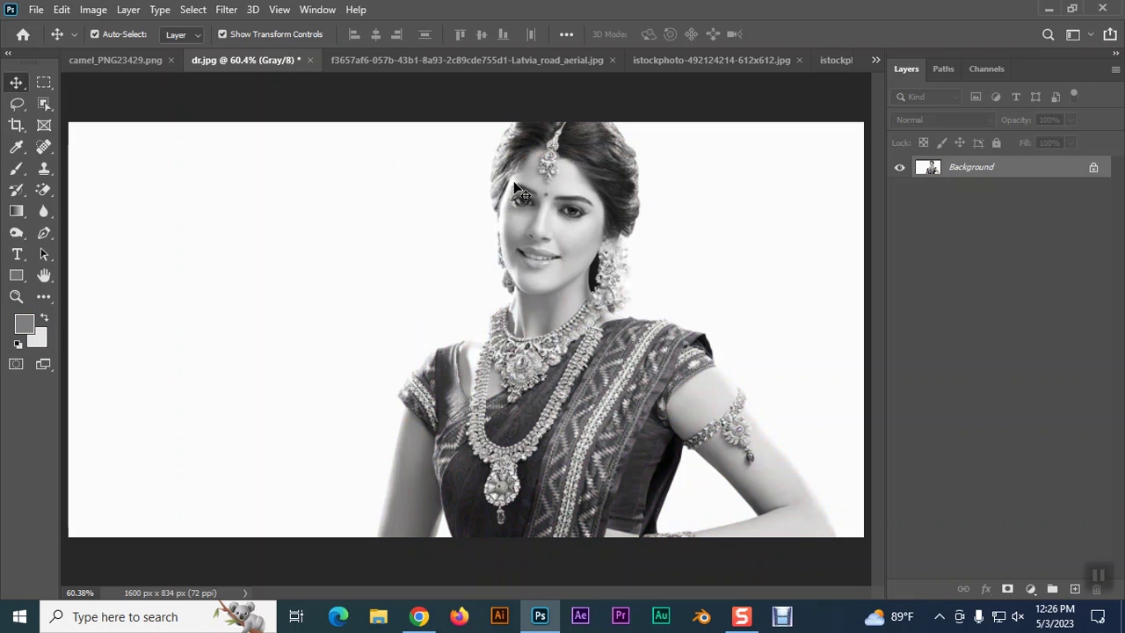
left_click(16, 276)
left_click_drag(405, 165, 622, 367)
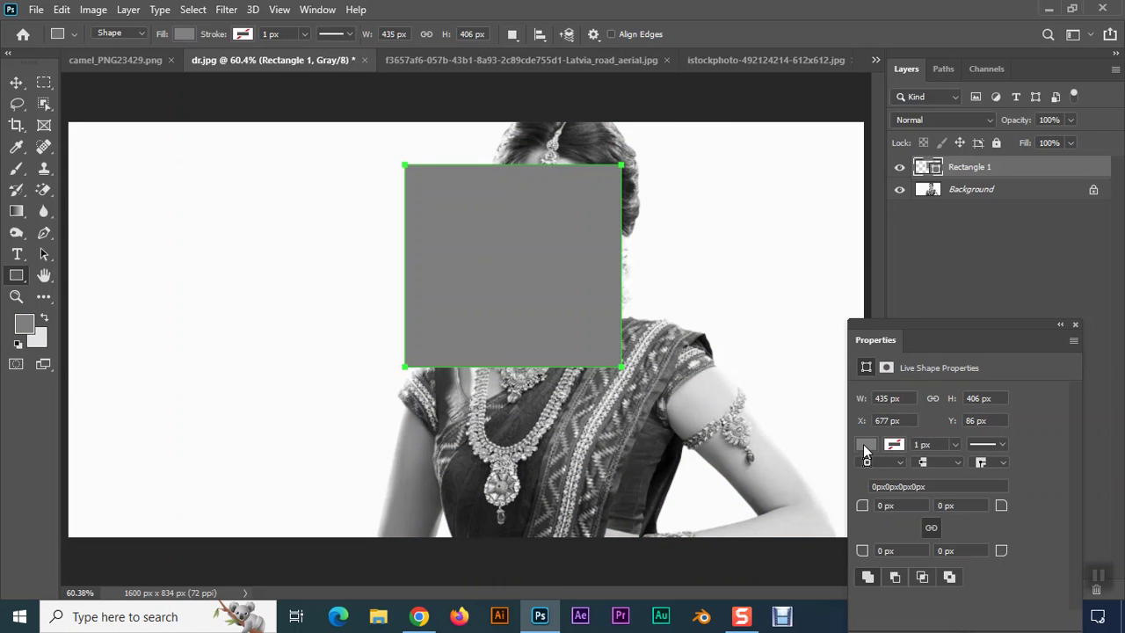
left_click(865, 445)
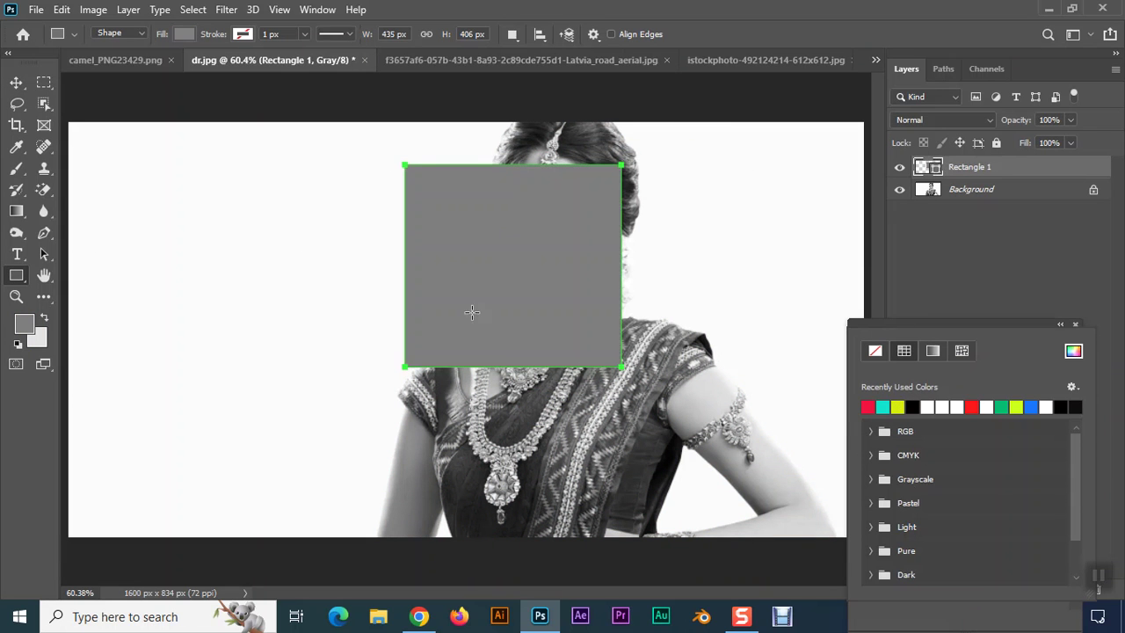
left_click(1075, 324)
left_click(1076, 324)
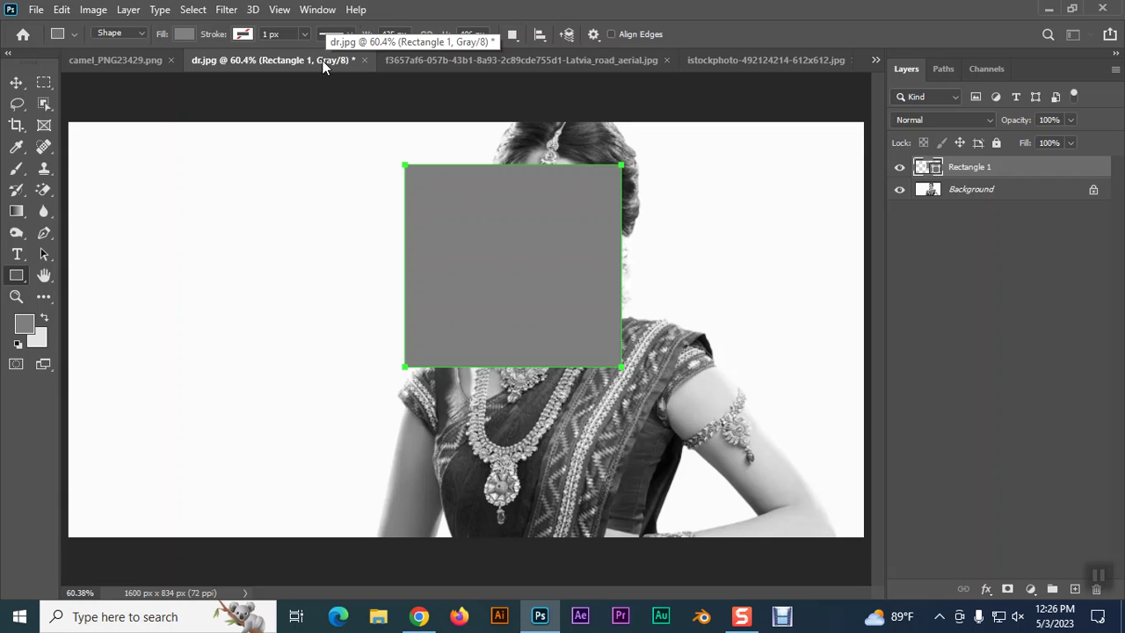
key("Delete")
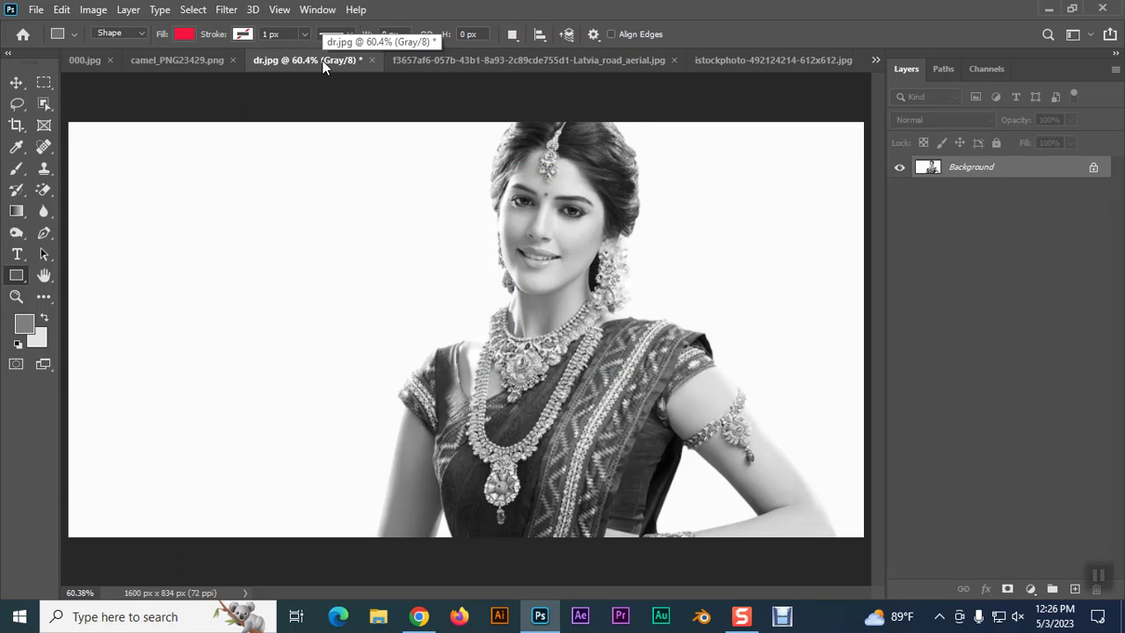
- Convert dr.jpg back to RGB Color and select the woman's face with Object Selection
left_click(92, 10)
mouse_move(132, 28)
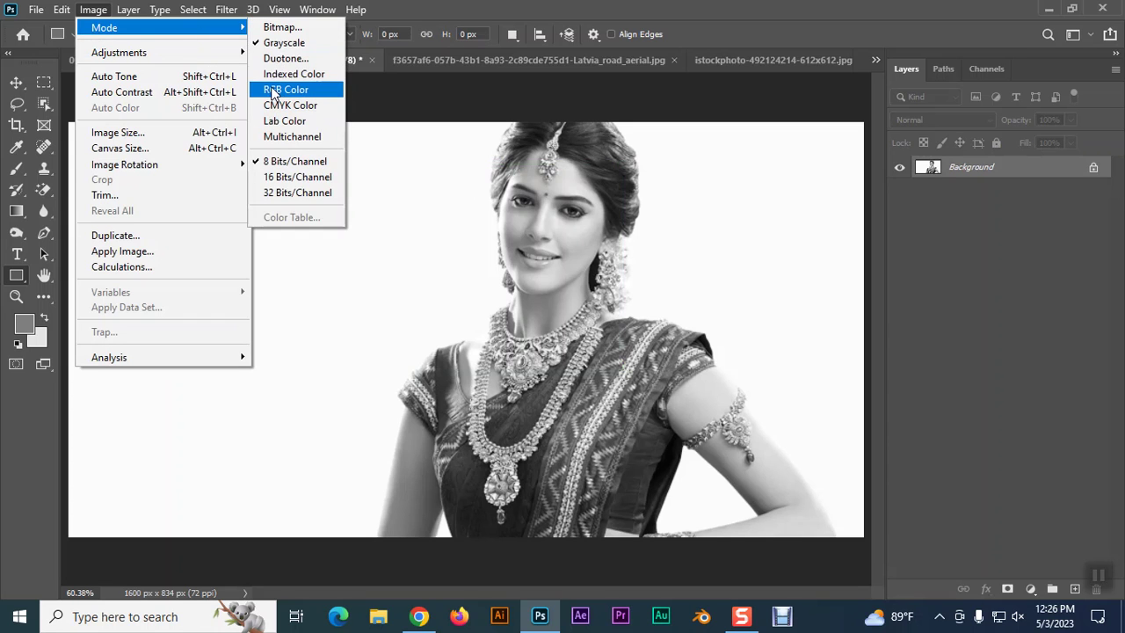
left_click(281, 89)
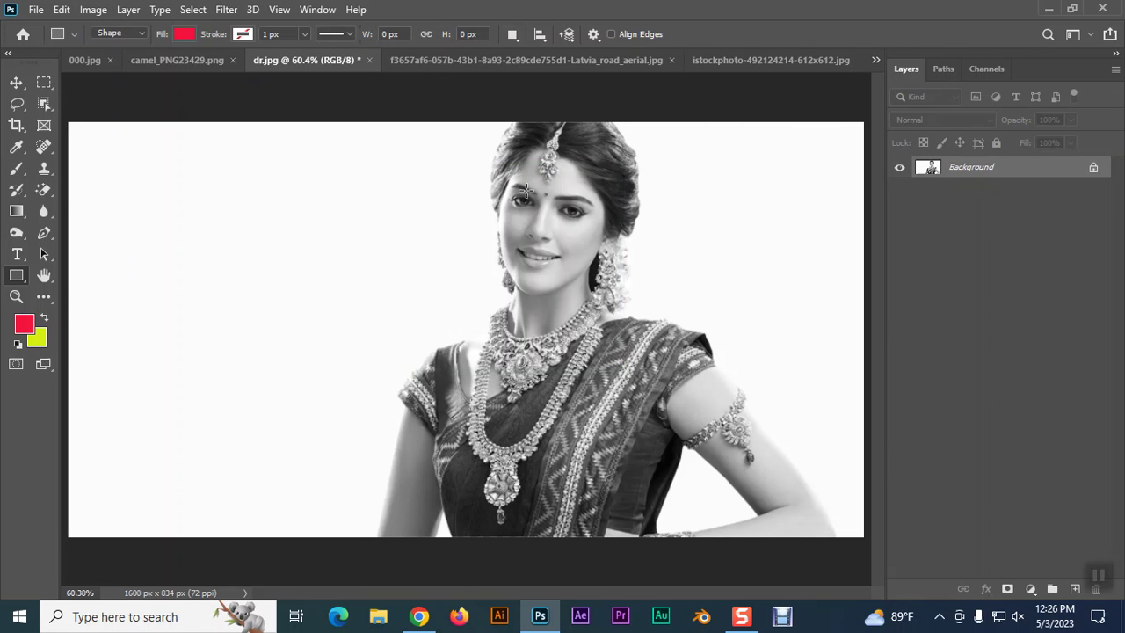
left_click(42, 104)
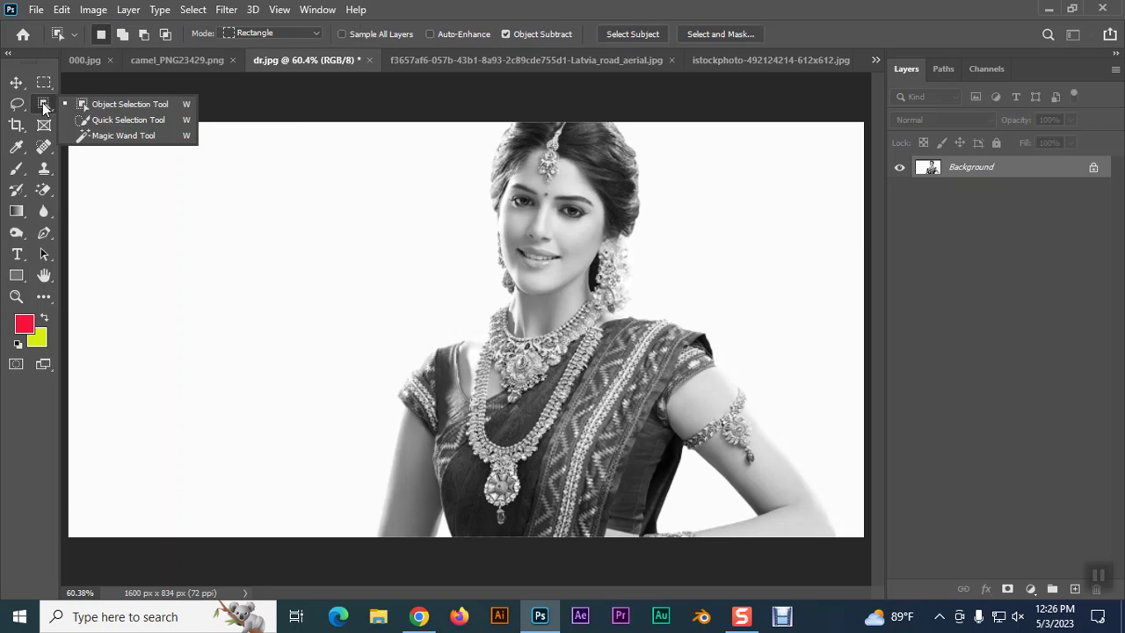
left_click(92, 104)
left_click_drag(478, 139, 621, 327)
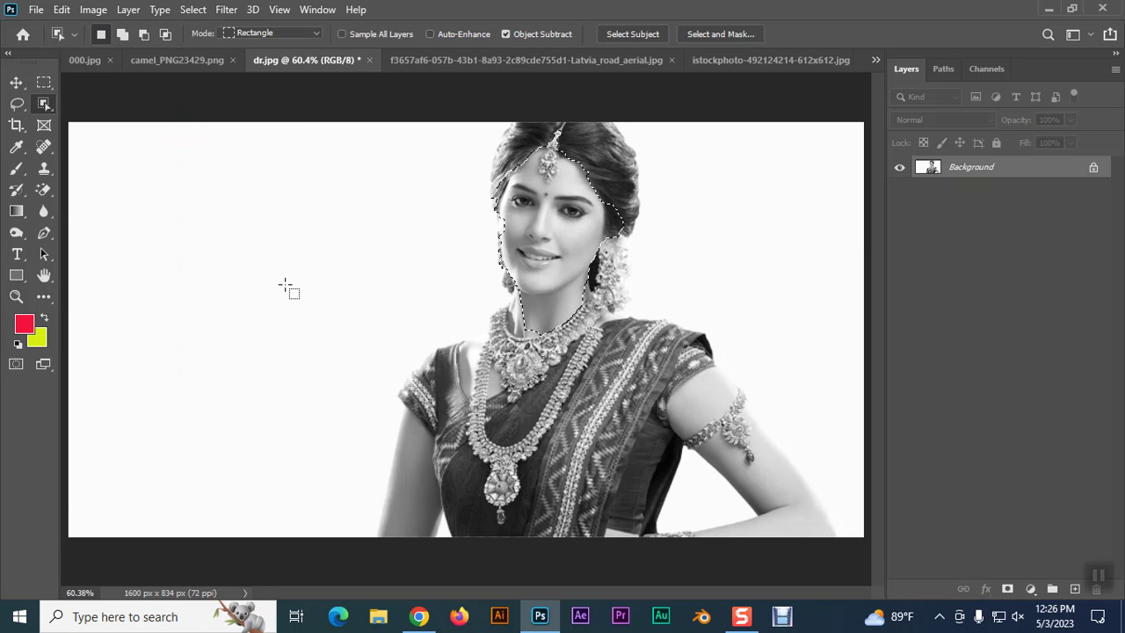
- Try colorizing the face with Hue/Saturation, then cancel it and deselect
left_click(93, 9)
mouse_move(117, 53)
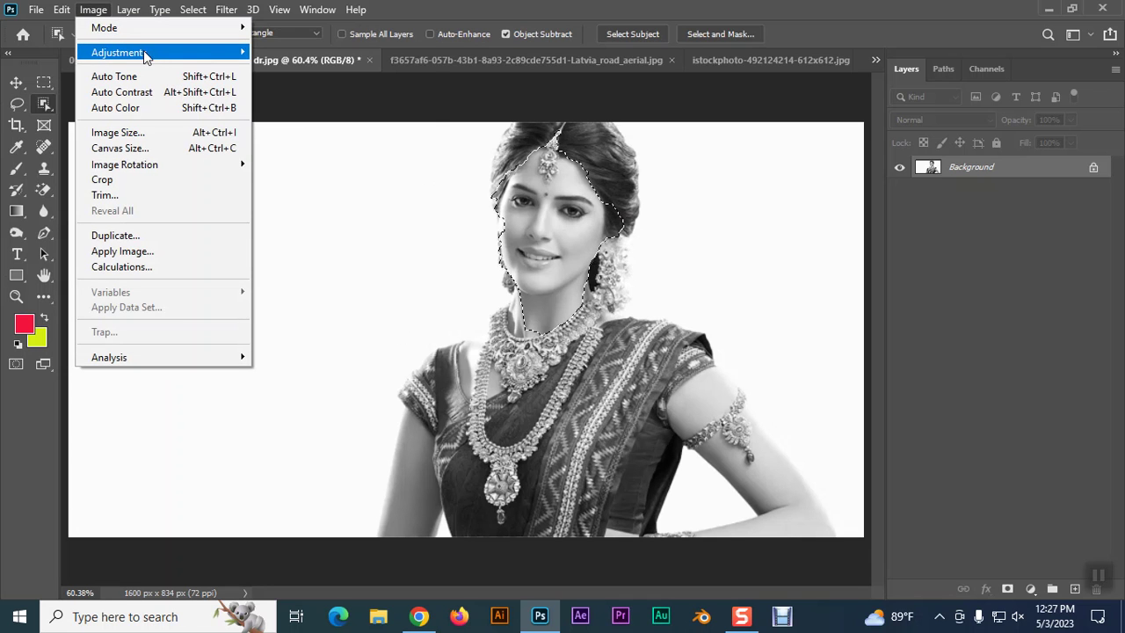
left_click(303, 139)
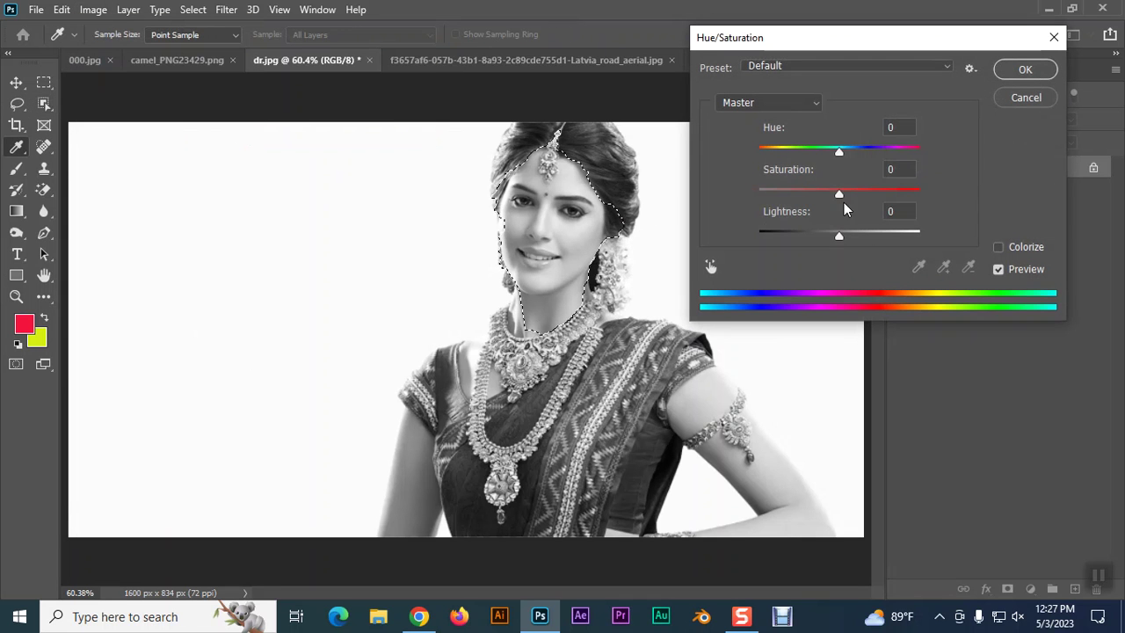
left_click(1006, 250)
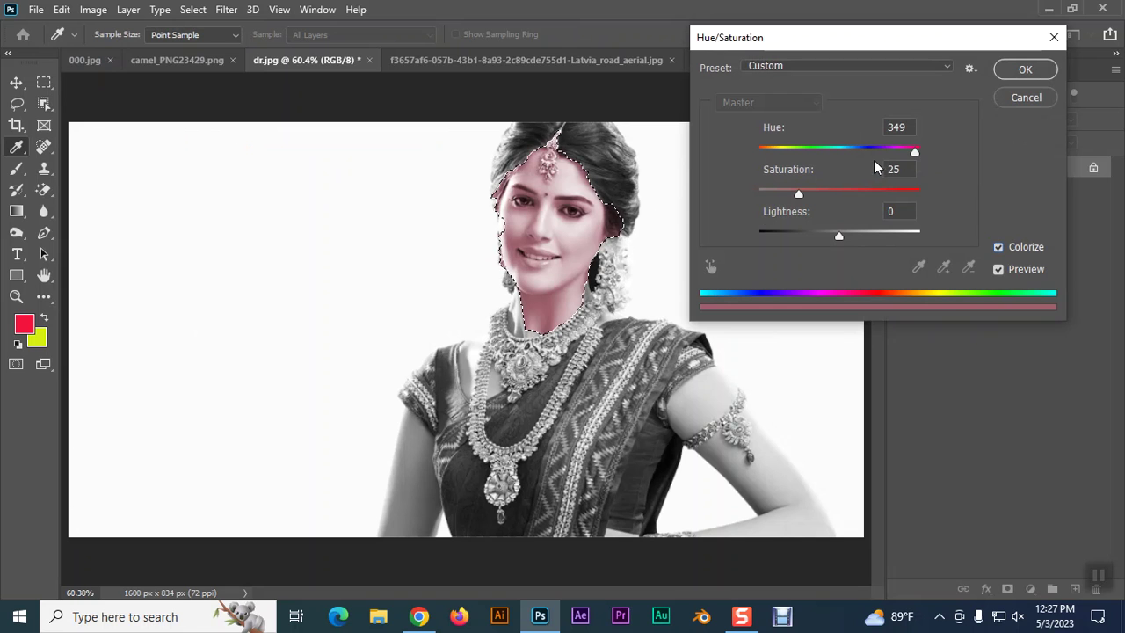
left_click_drag(916, 155, 762, 151)
mouse_move(839, 234)
left_mouse_down()
mouse_move(803, 234)
mouse_move(884, 236)
mouse_move(840, 234)
left_mouse_up()
left_click_drag(799, 193, 853, 193)
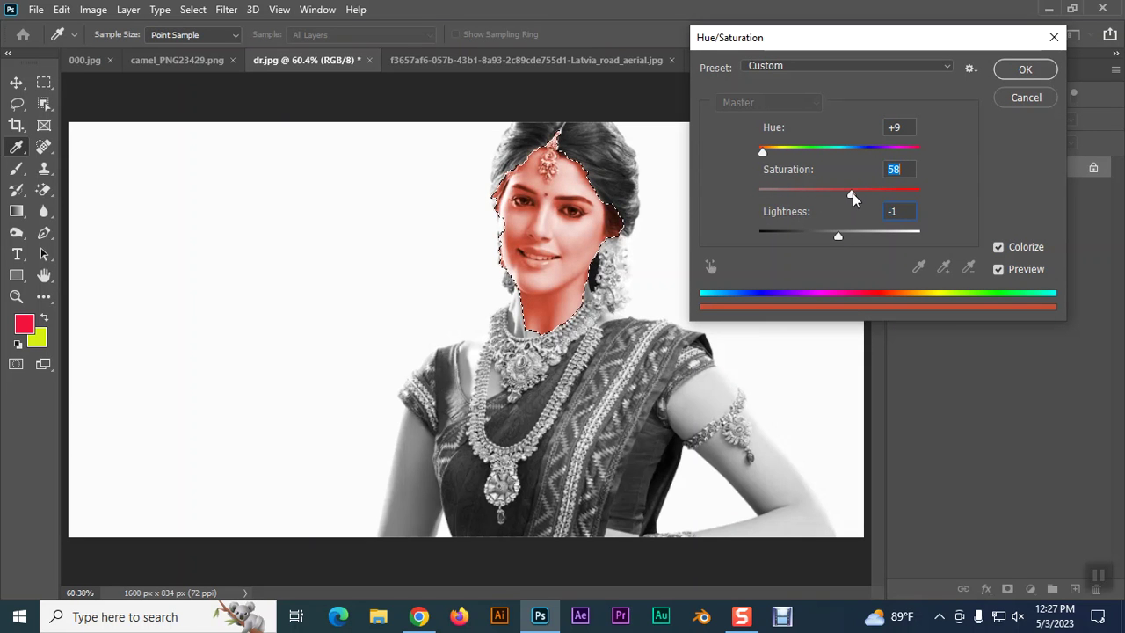
left_click(1026, 97)
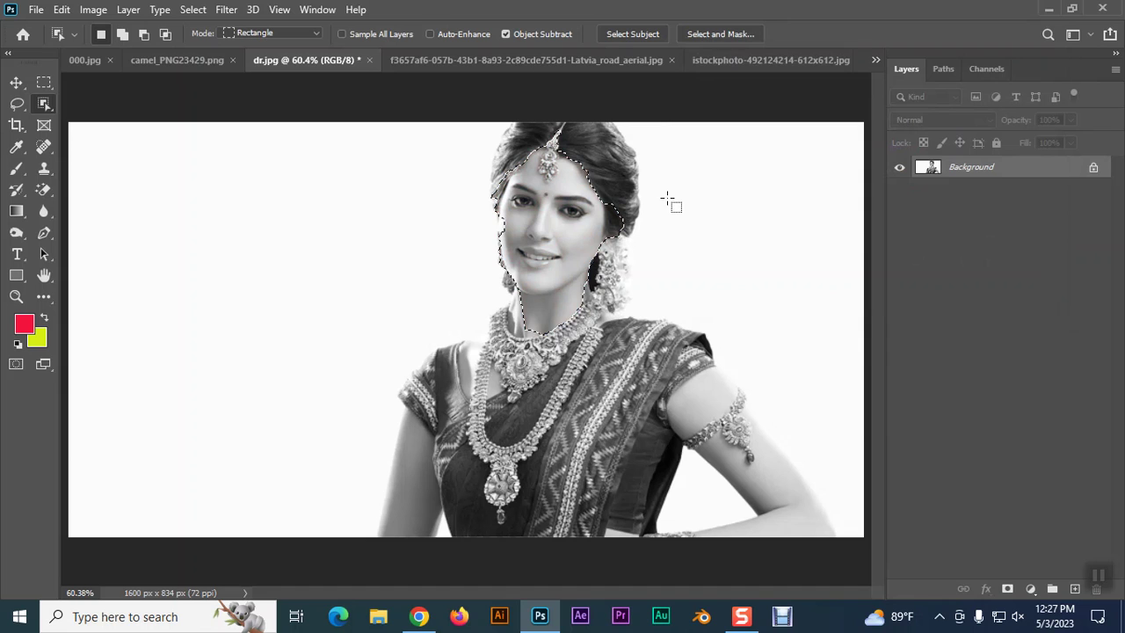
key("ctrl+d")
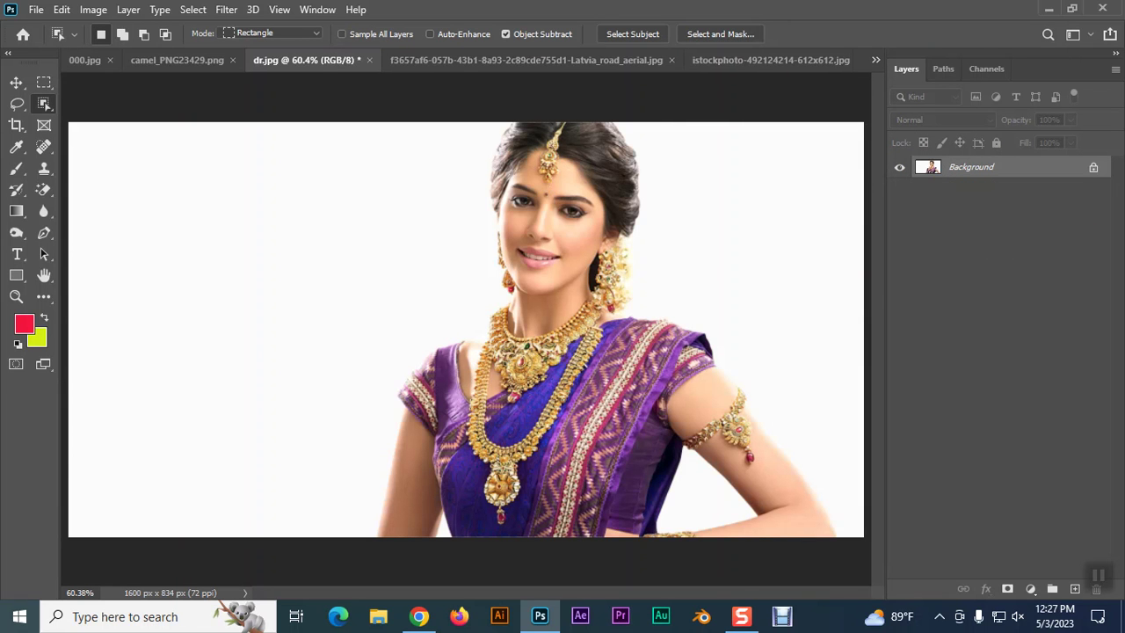
- Convert the Latvia road aerial photo to CMYK Color, then undo back to RGB
left_click(464, 60)
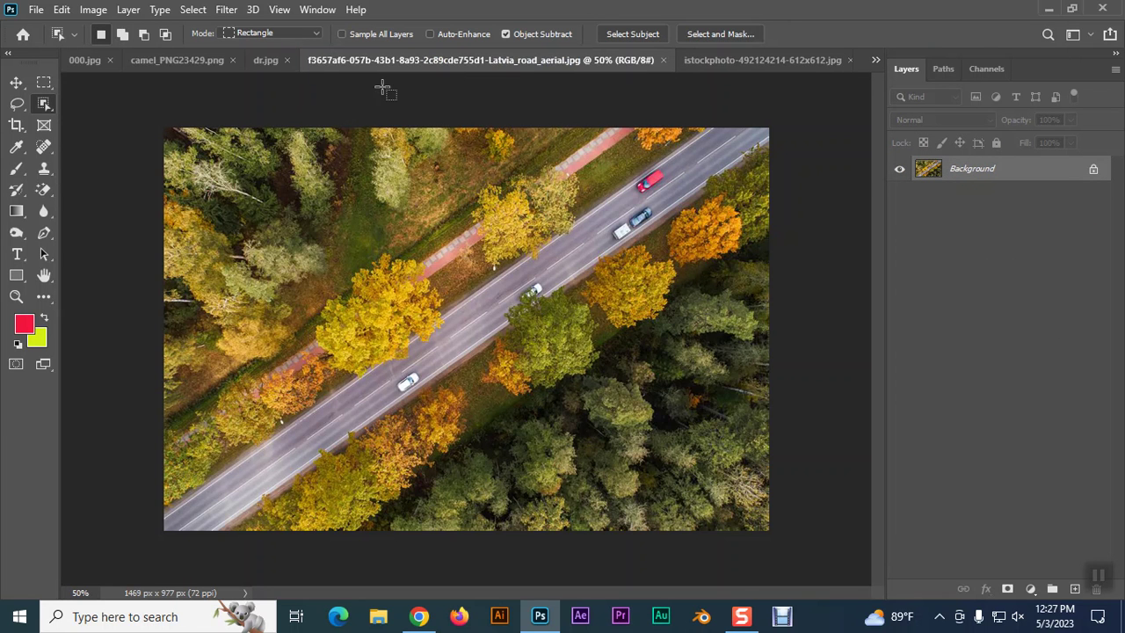
left_click(93, 10)
mouse_move(123, 27)
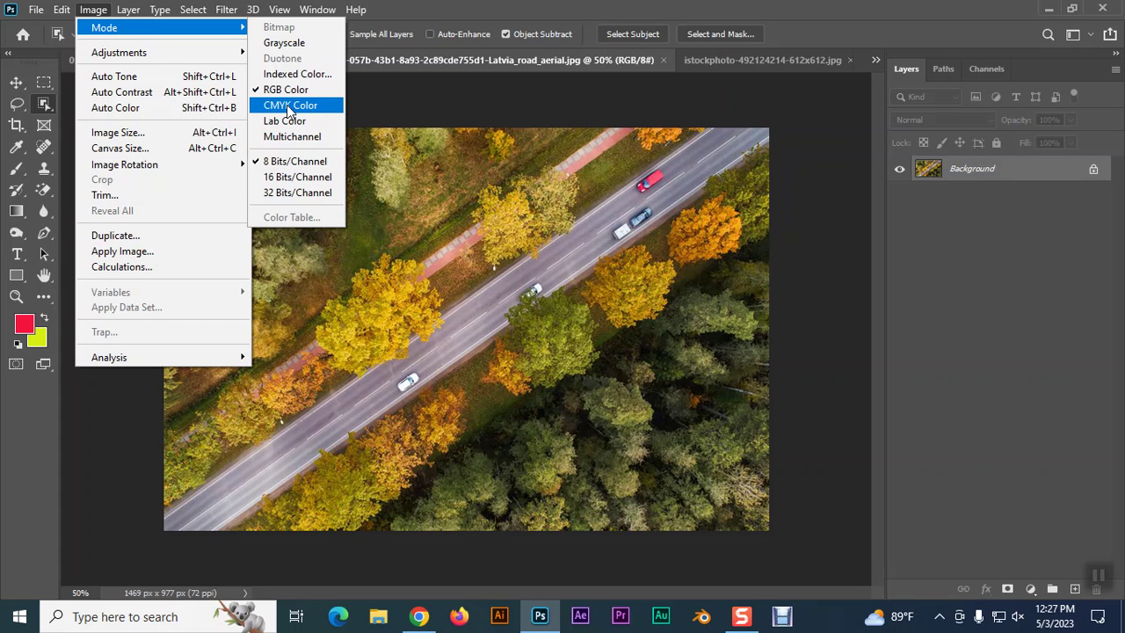
left_click(428, 130)
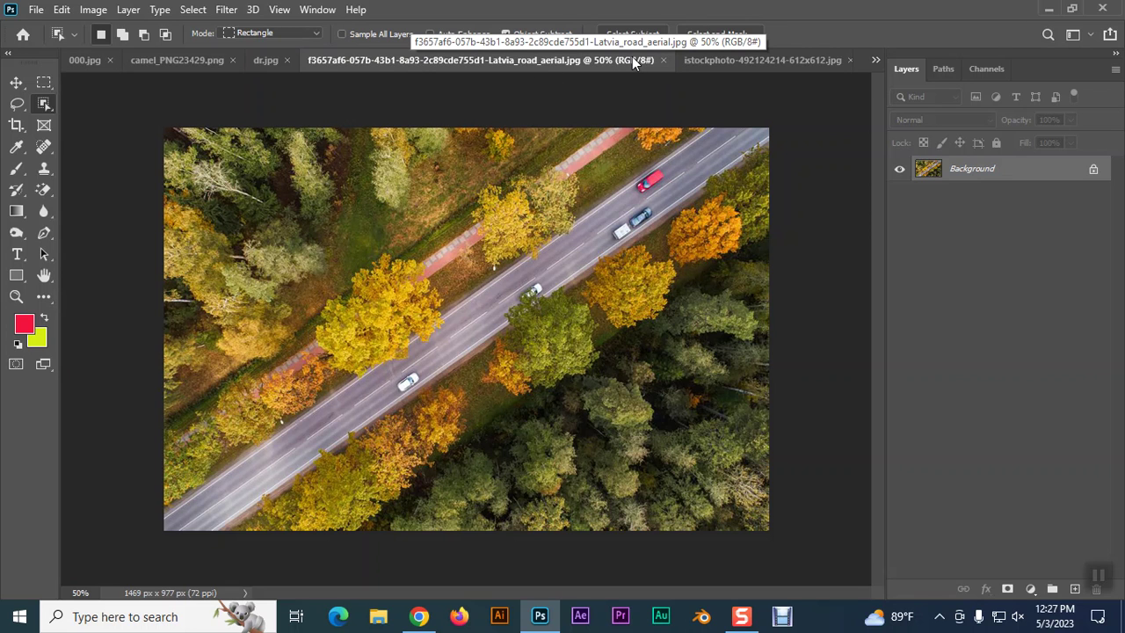
left_click(94, 9)
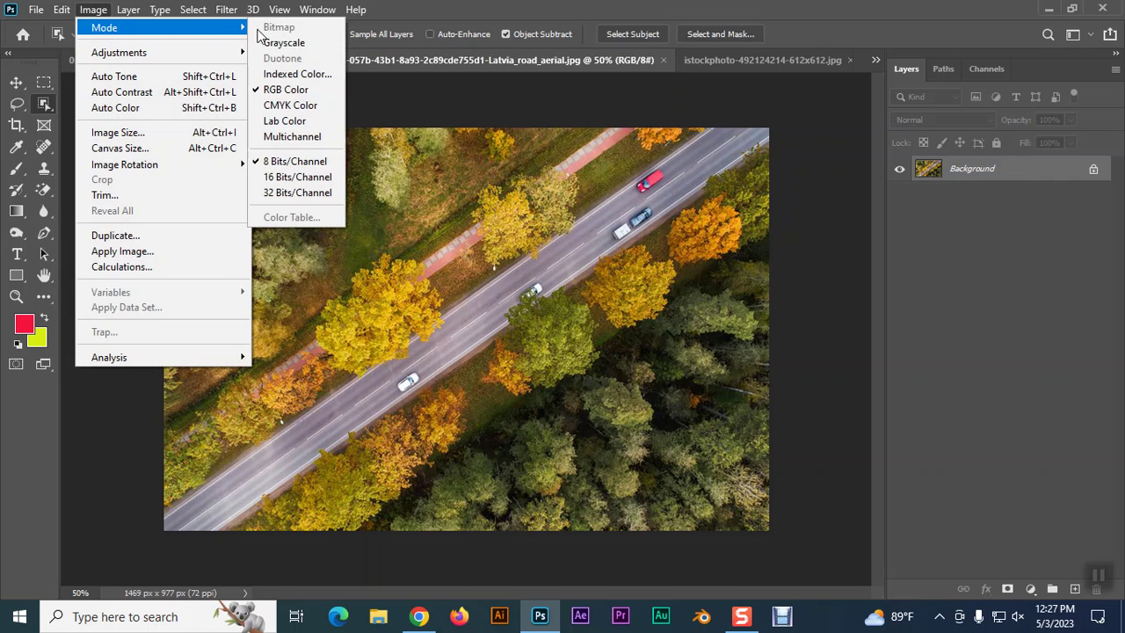
left_click(278, 105)
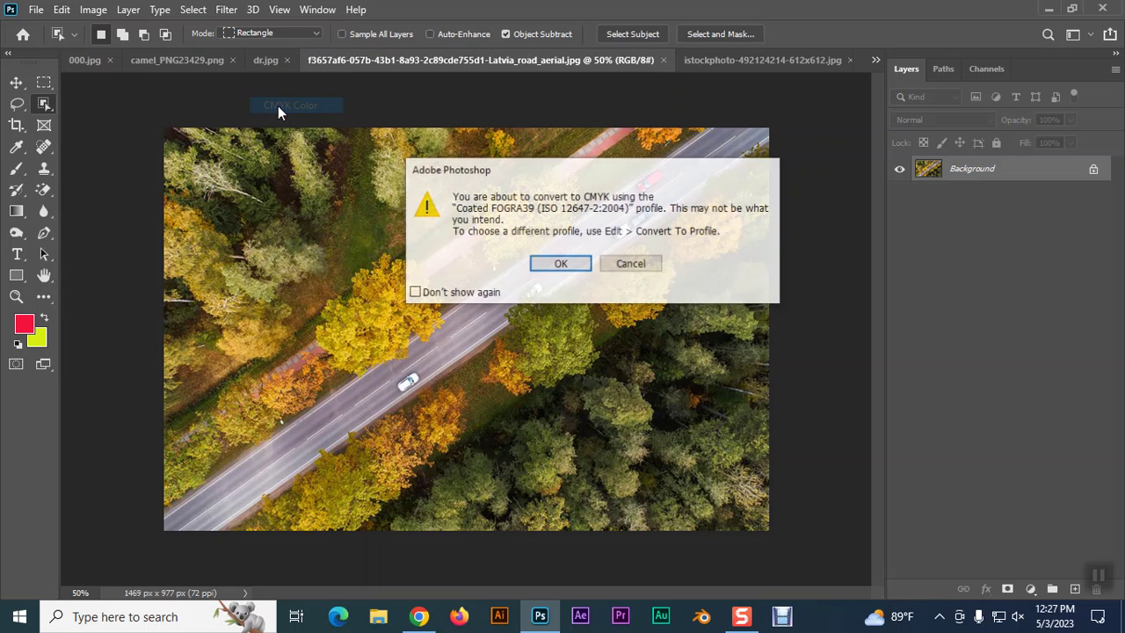
left_click(561, 262)
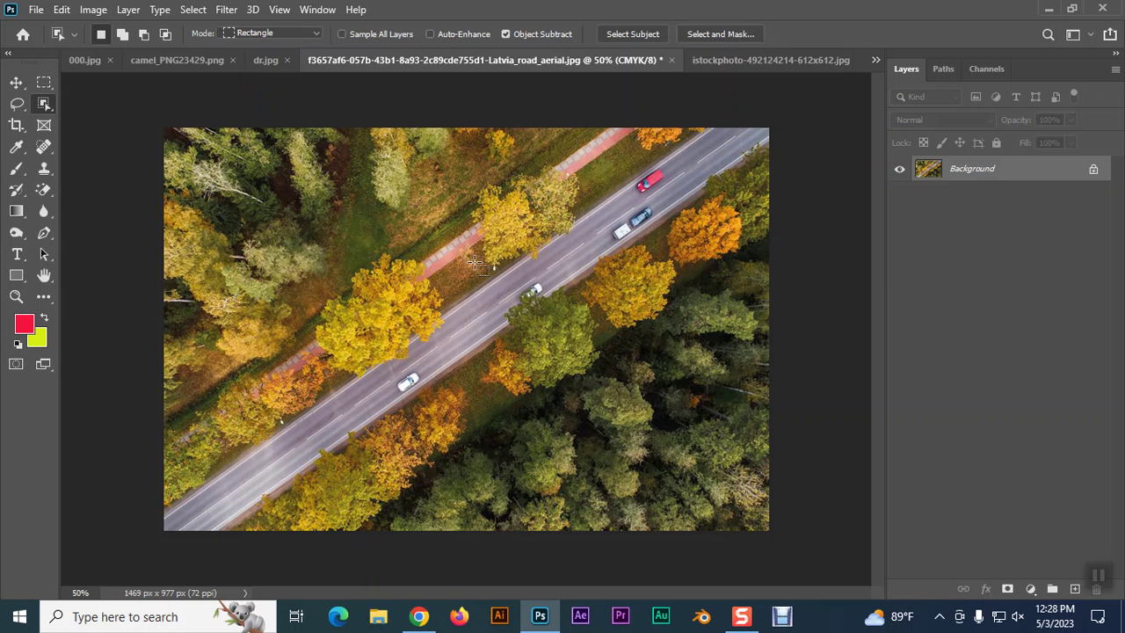
key("ctrl+z")
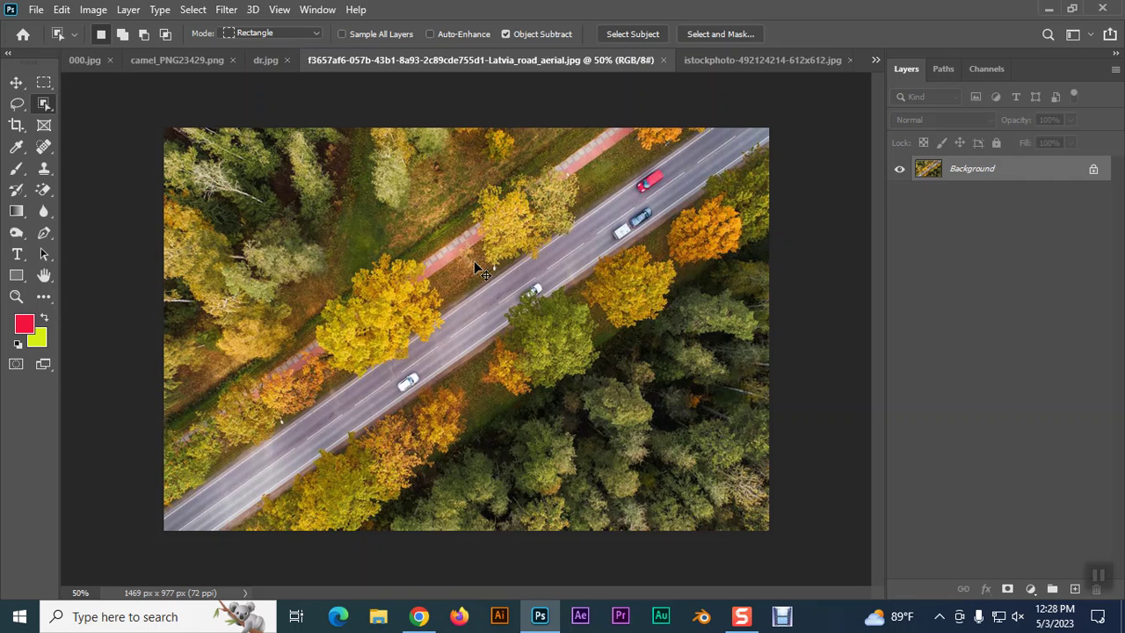
left_click(17, 85)
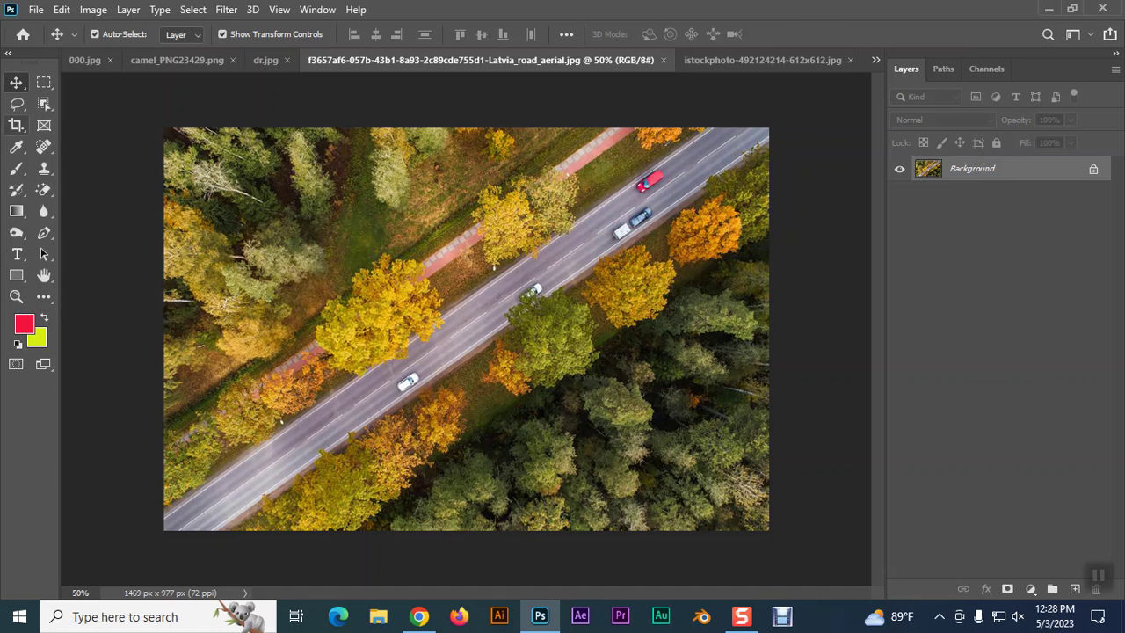
- Preview brighter and darker Brightness values on the Latvia road aerial photo, then cancel
left_click(91, 9)
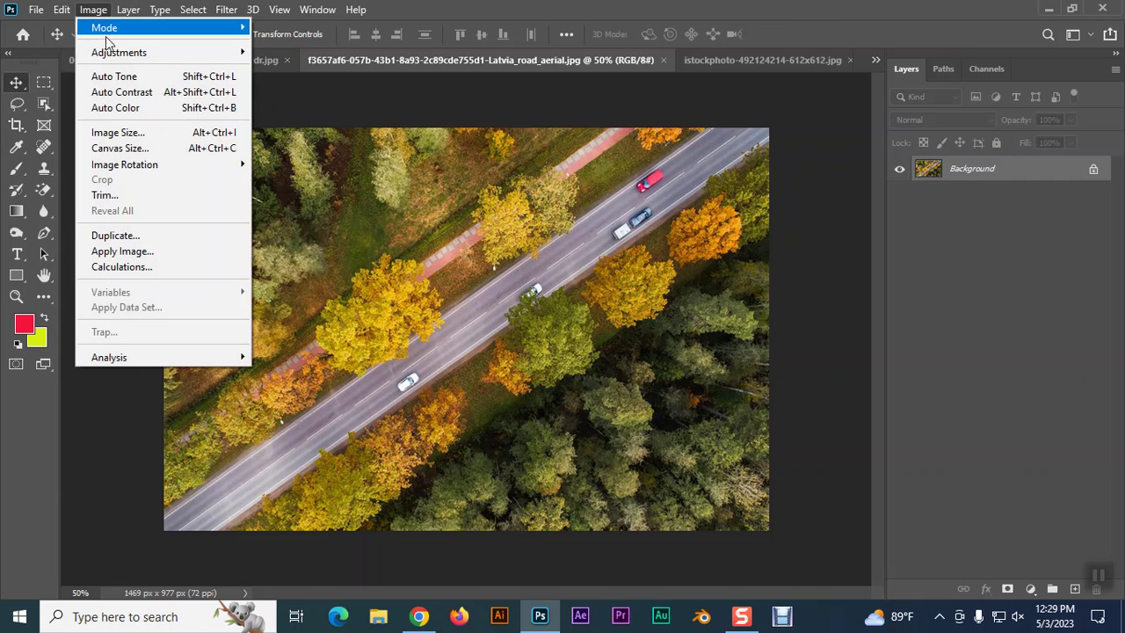
mouse_move(119, 51)
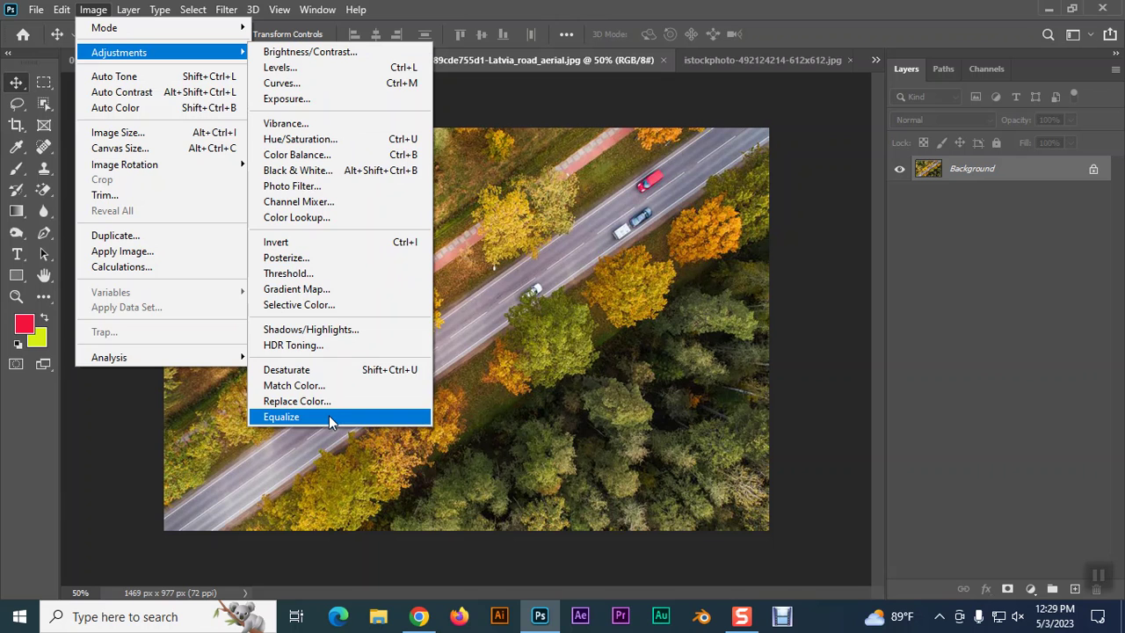
left_click(305, 52)
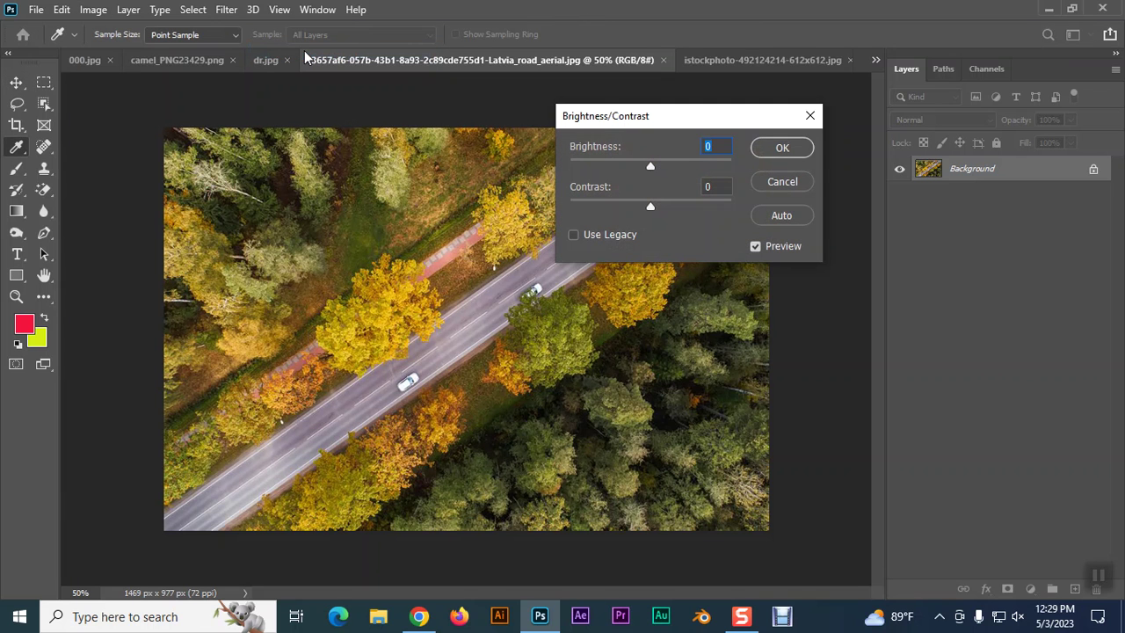
mouse_move(695, 122)
left_mouse_down()
mouse_move(791, 105)
mouse_move(763, 96)
left_mouse_up()
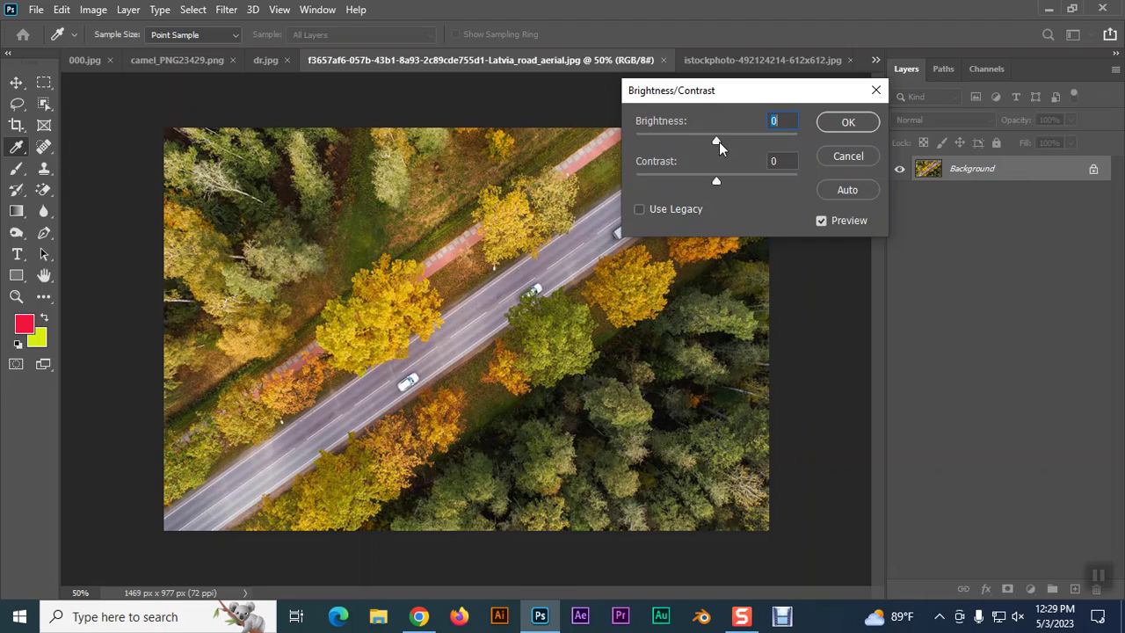
mouse_move(718, 142)
left_mouse_down()
mouse_move(746, 139)
mouse_move(694, 139)
mouse_move(743, 141)
left_mouse_up()
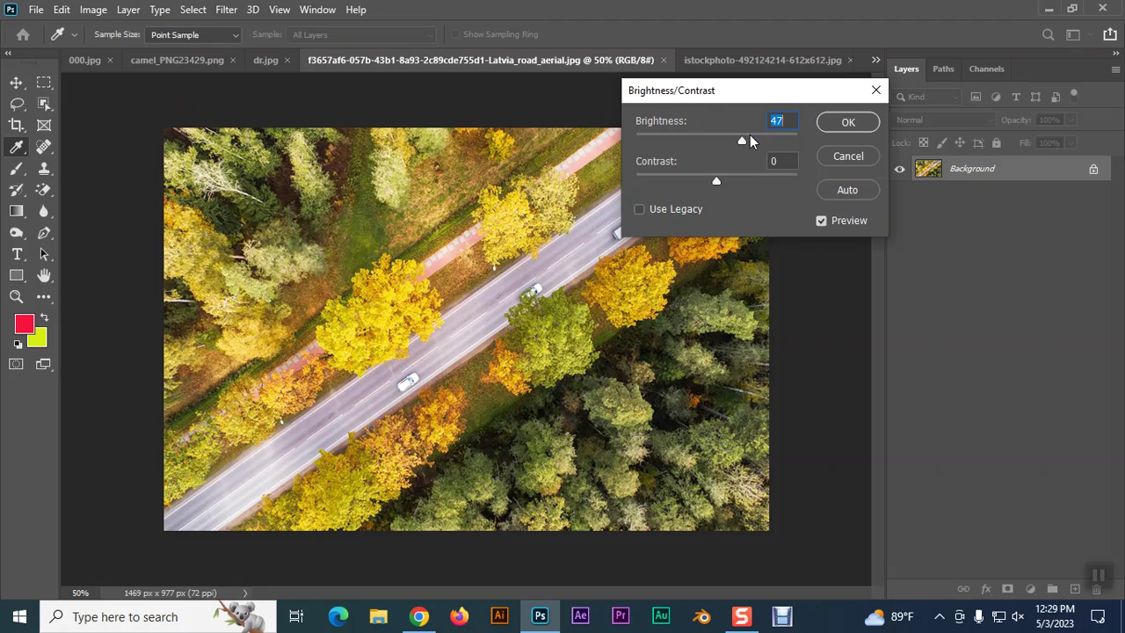
mouse_move(743, 139)
left_mouse_down()
mouse_move(709, 141)
mouse_move(761, 141)
mouse_move(712, 141)
mouse_move(748, 141)
left_mouse_up()
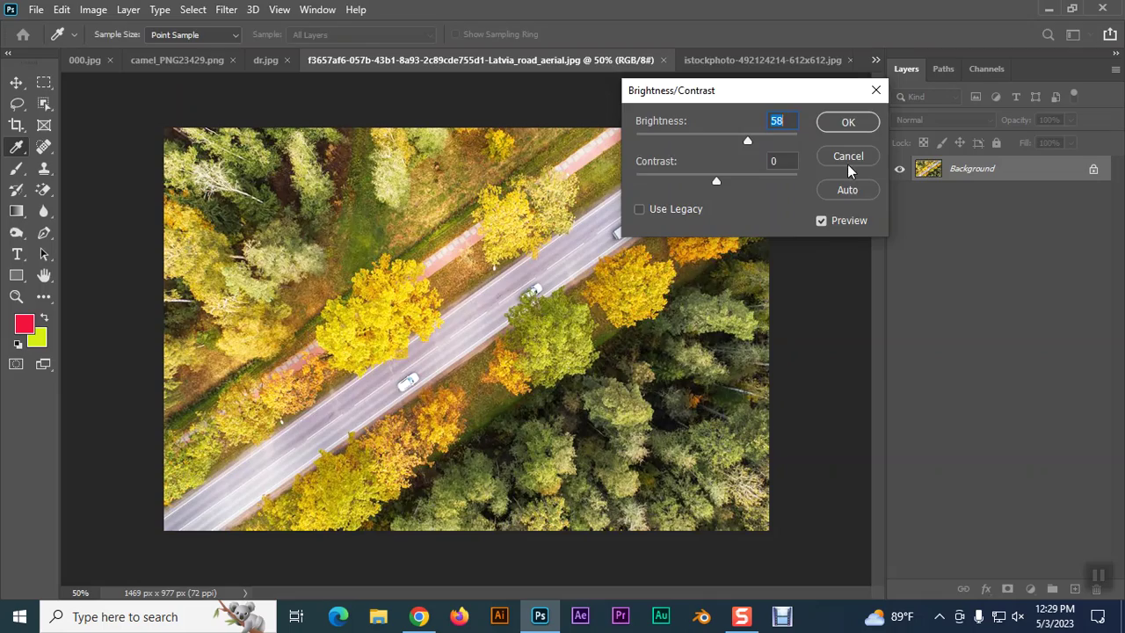
left_click(849, 156)
key("v")
- Preview a slightly darker Brightness, discard it, and bring up the fishbowl image
key("ctrl+plus")
key("ctrl+plus")
key("ctrl+minus")
key("ctrl+minus")
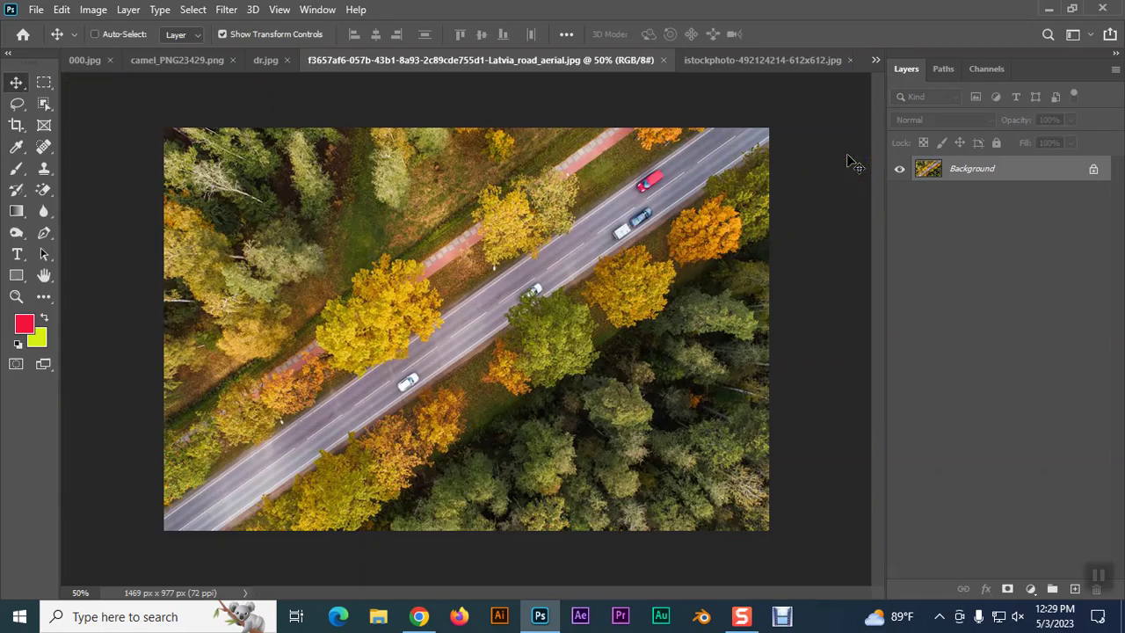
left_click(94, 8)
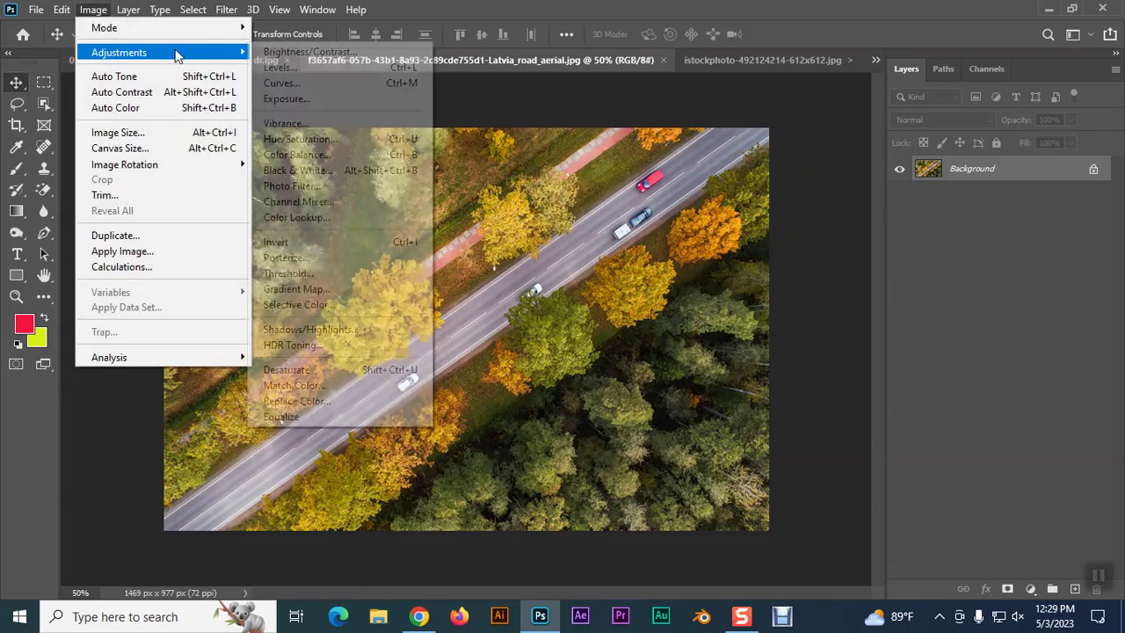
left_click(304, 52)
mouse_move(716, 143)
left_mouse_down()
mouse_move(683, 143)
mouse_move(821, 146)
mouse_move(676, 143)
left_mouse_up()
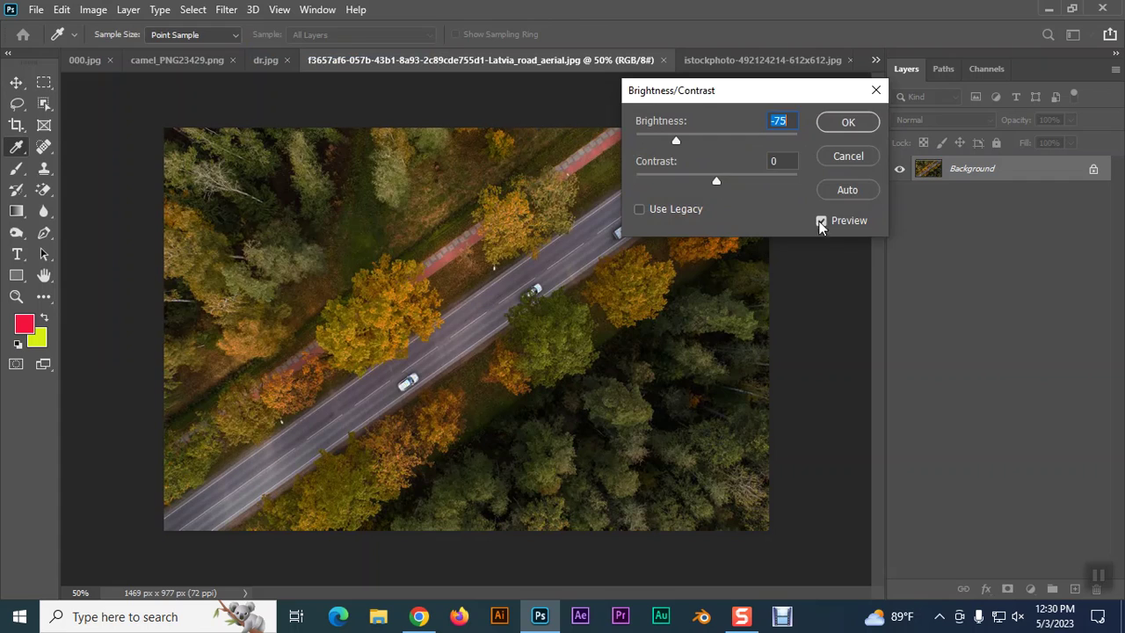
left_click(846, 156)
left_click(701, 66)
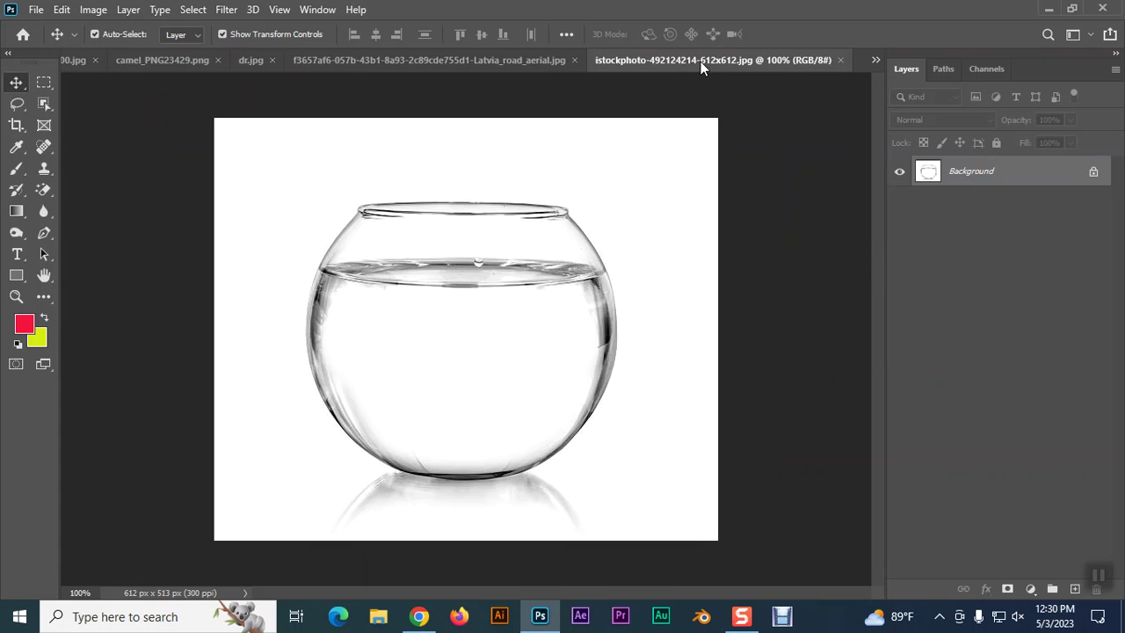
- Close the fishbowl image and preview brightness changes on the autumn road photo
left_click(841, 60)
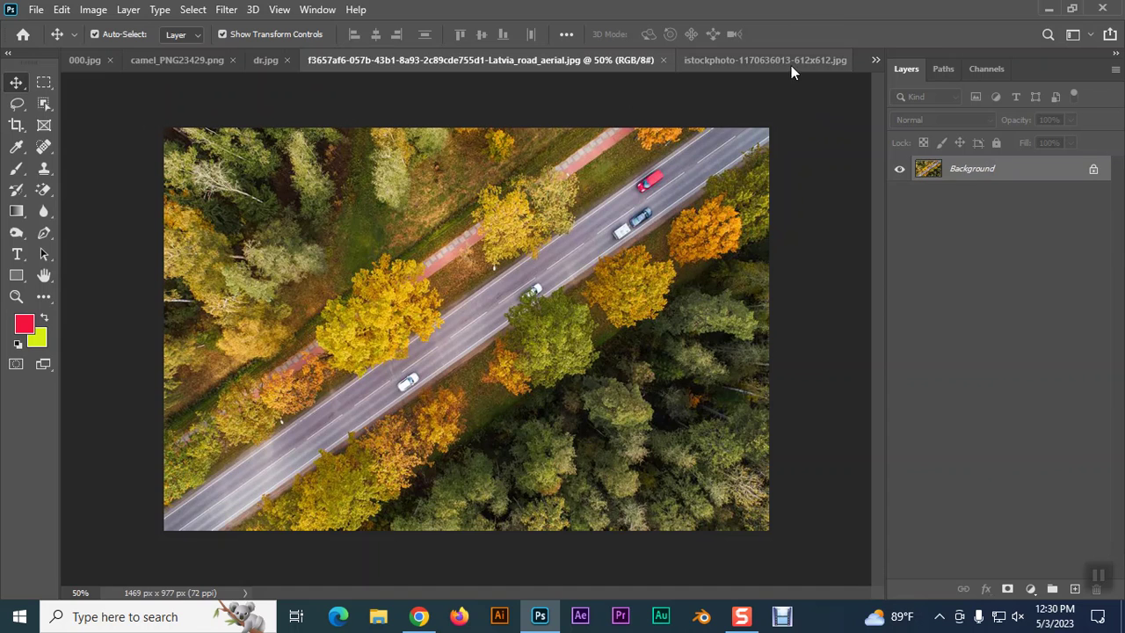
left_click(787, 60)
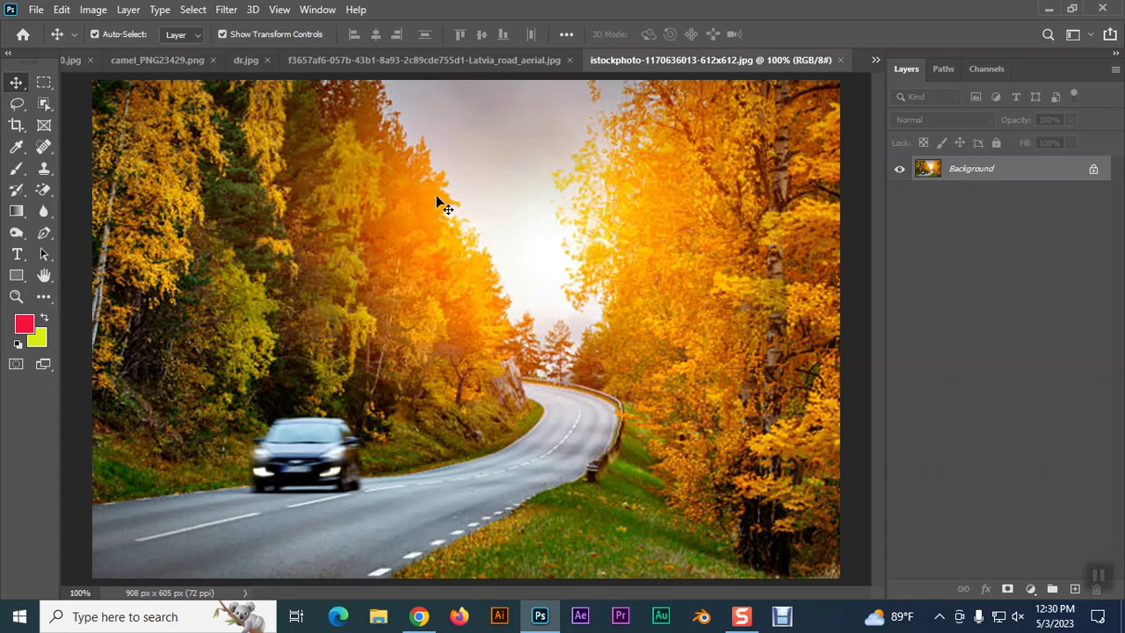
left_click(93, 10)
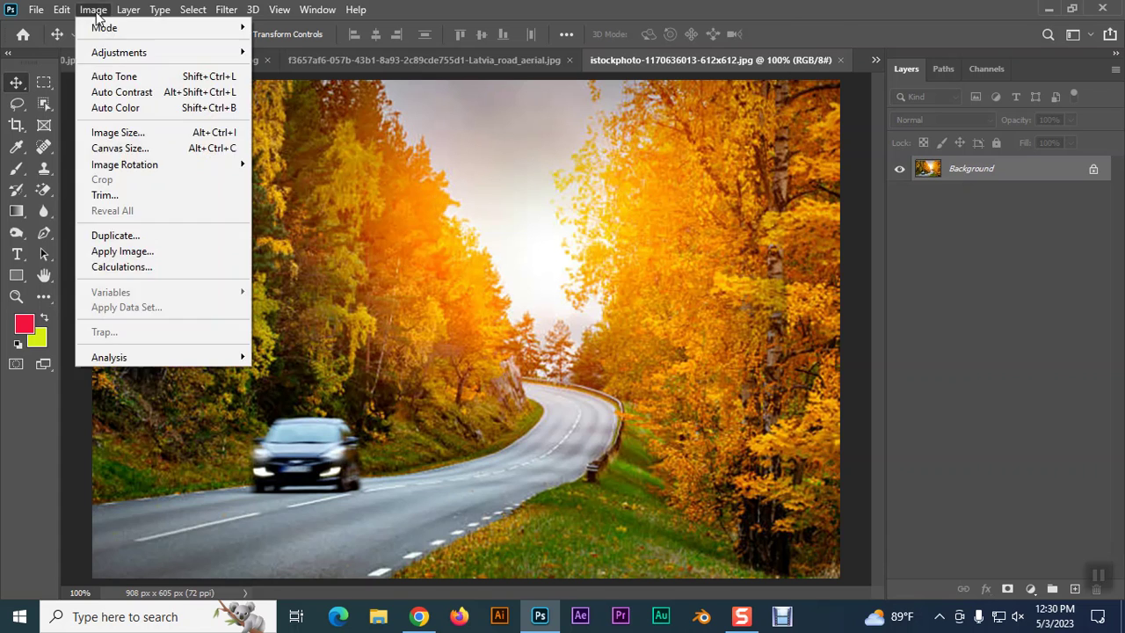
left_click(299, 53)
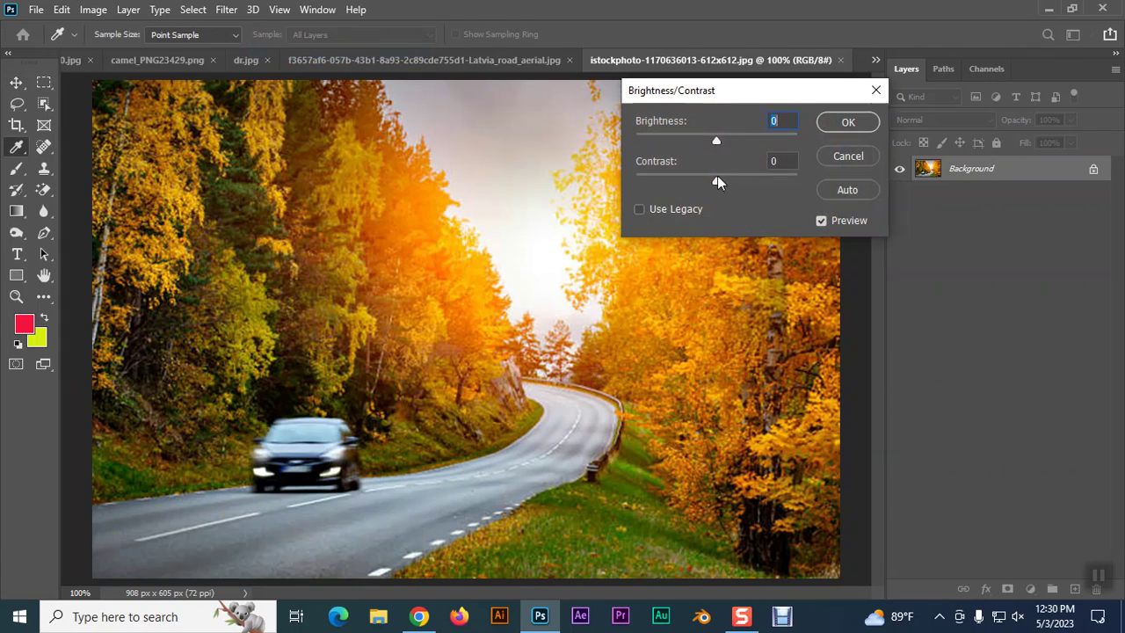
mouse_move(717, 141)
left_mouse_down()
mouse_move(695, 143)
mouse_move(735, 144)
left_mouse_up()
left_click_drag(681, 142, 723, 142)
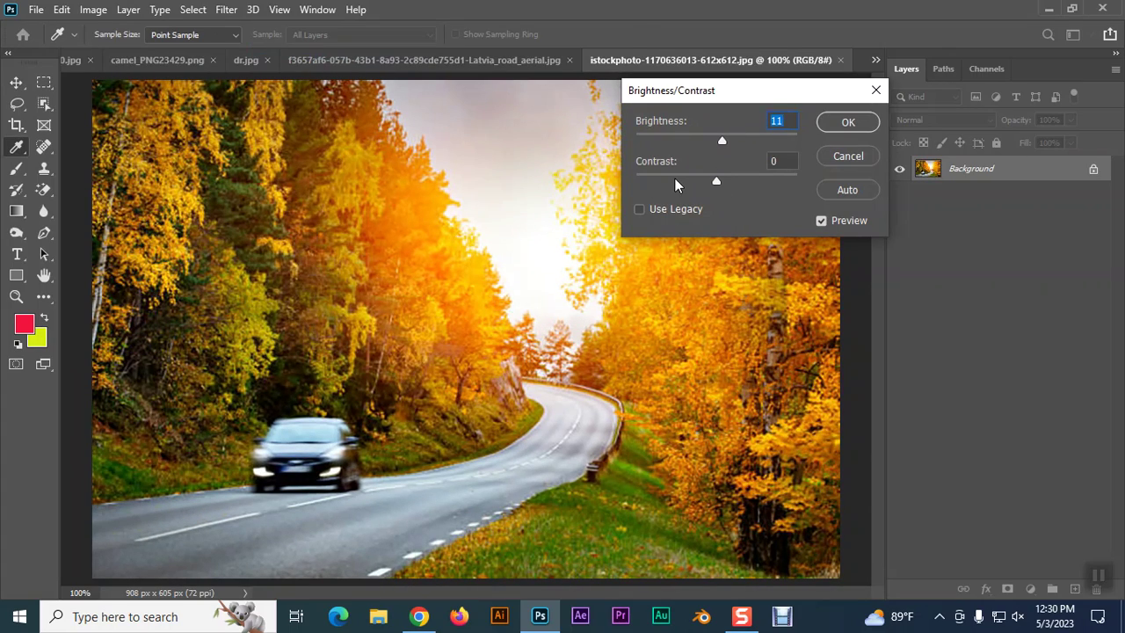
- Try lower and higher contrast and brightness, then reset both values to 0
left_click_drag(715, 182, 604, 179)
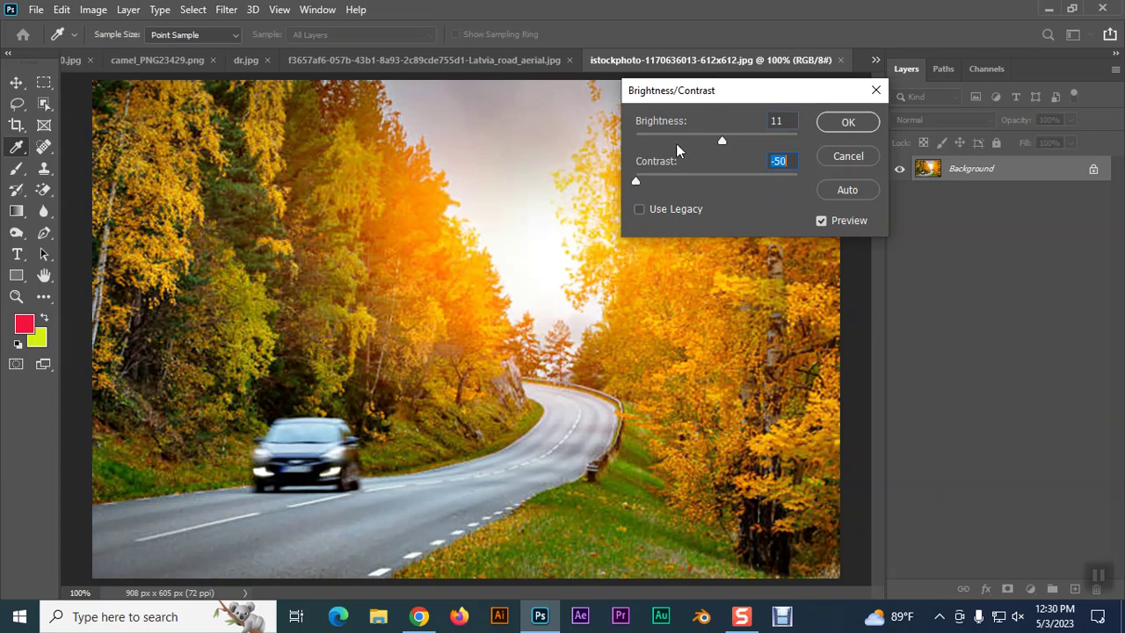
left_click_drag(722, 141, 688, 144)
mouse_move(637, 180)
left_mouse_down()
mouse_move(796, 181)
mouse_move(619, 177)
left_mouse_up()
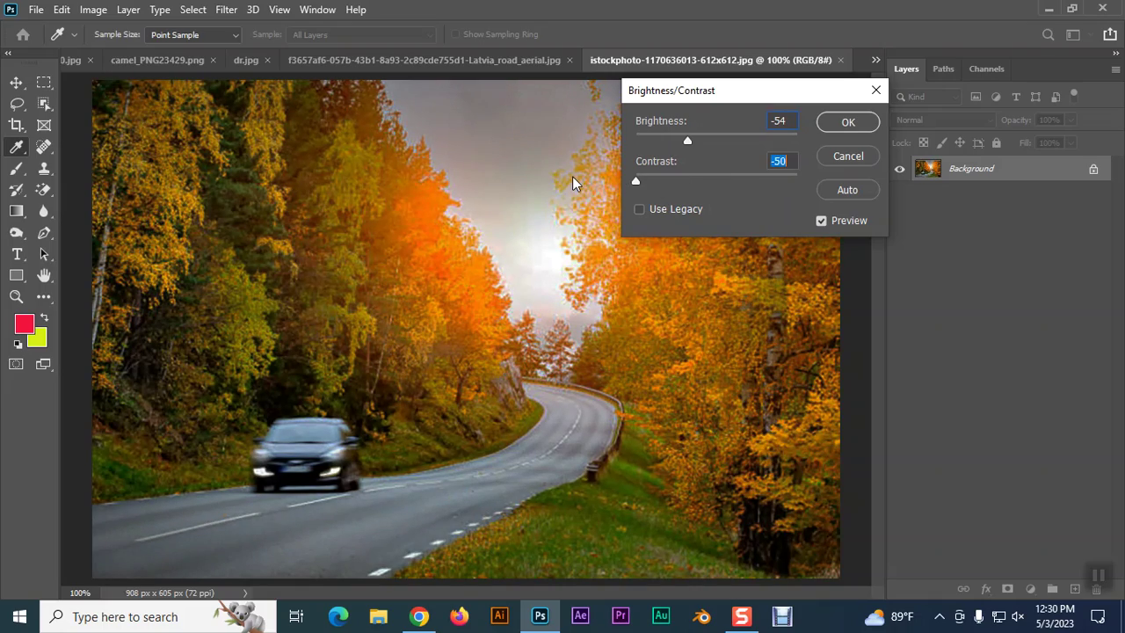
mouse_move(688, 142)
left_mouse_down()
mouse_move(740, 144)
mouse_move(681, 142)
mouse_move(727, 142)
mouse_move(683, 140)
mouse_move(712, 141)
left_mouse_up()
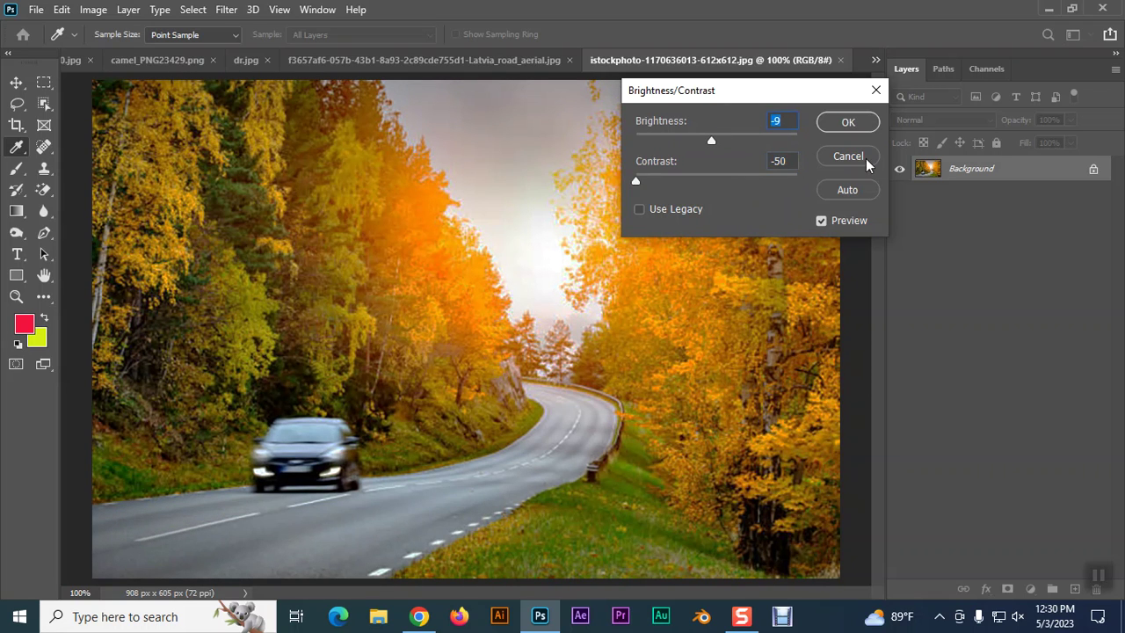
type("0")
double_click(790, 158)
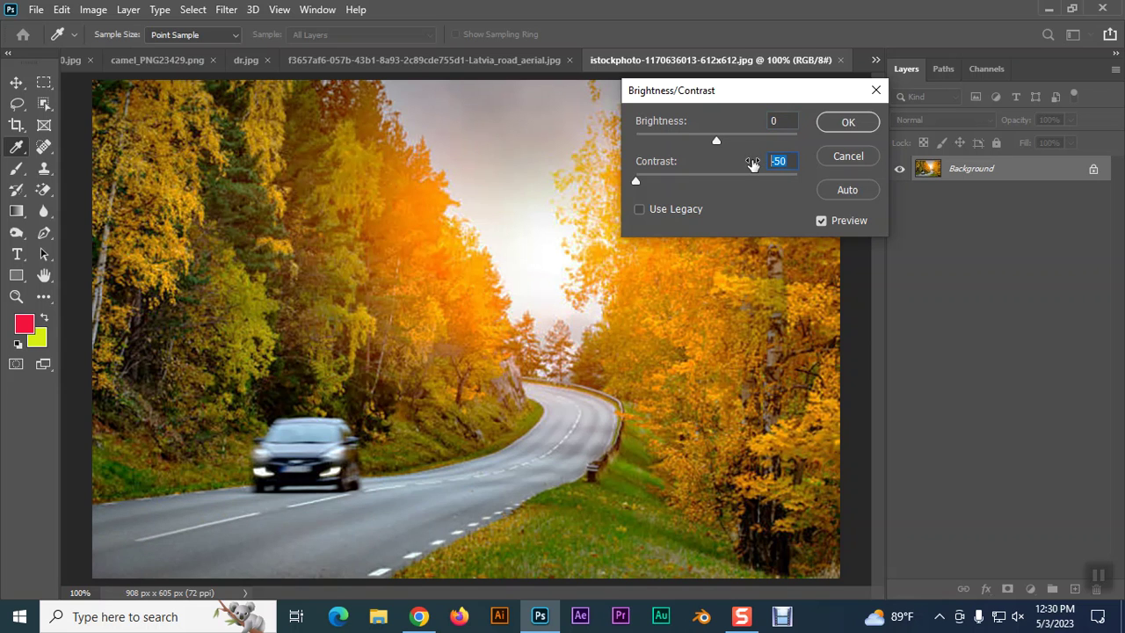
type("0")
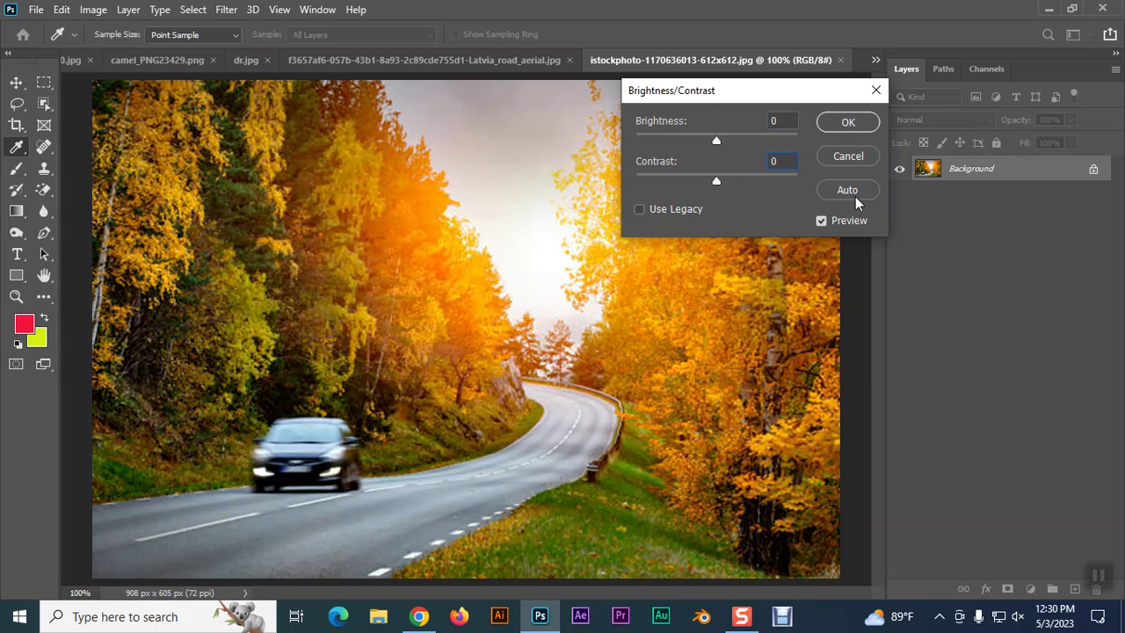
- Try Auto (Brightness 10, Contrast -20), cancel it, and return to the aerial photo
left_click(848, 192)
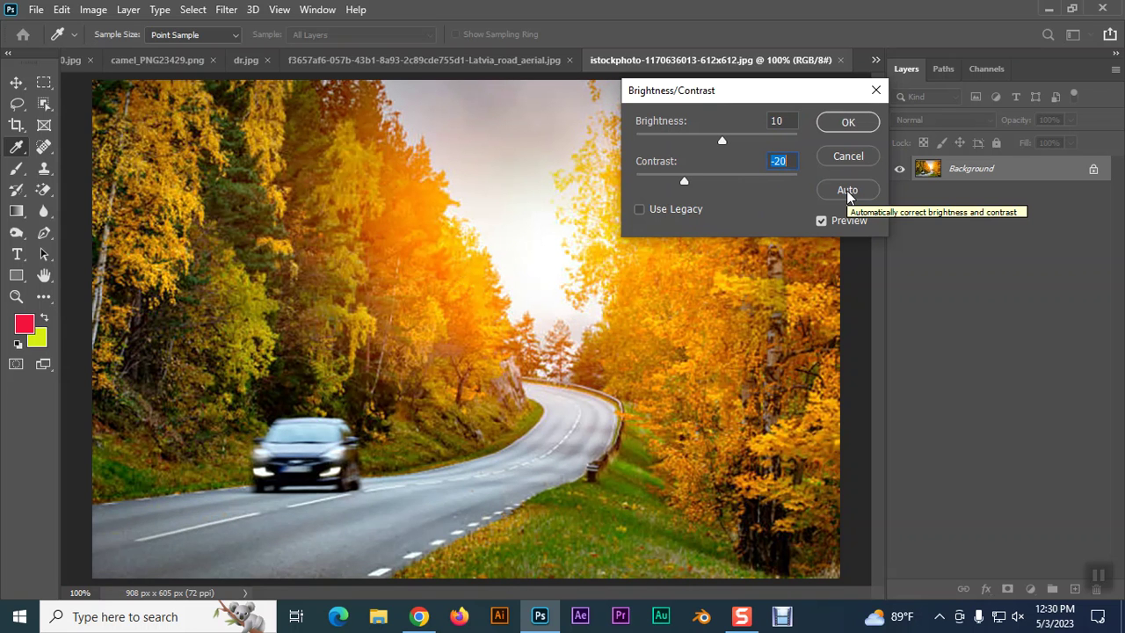
left_click(852, 154)
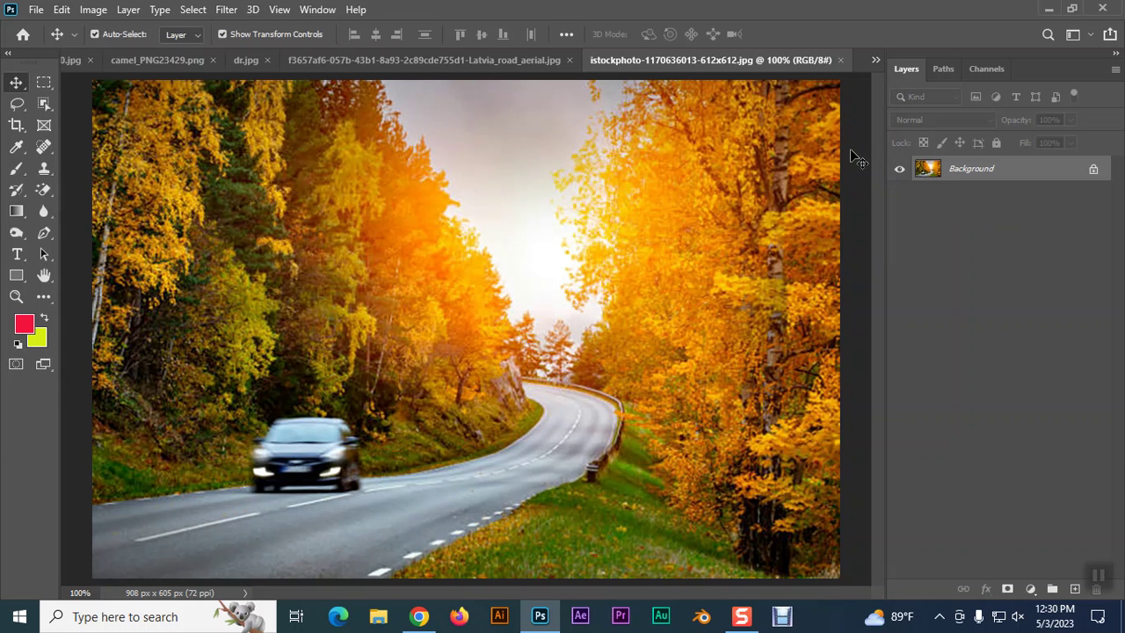
left_click(416, 60)
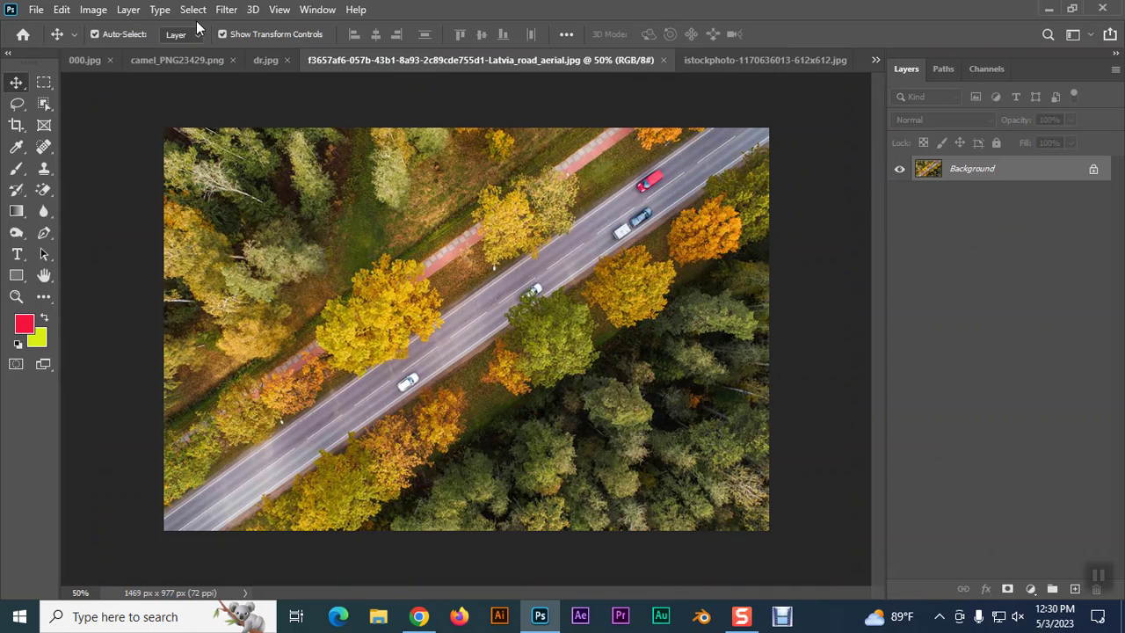
- Preview brighter, minimum-contrast and -118 brightness versions of the aerial photo, then cancel
left_click(93, 10)
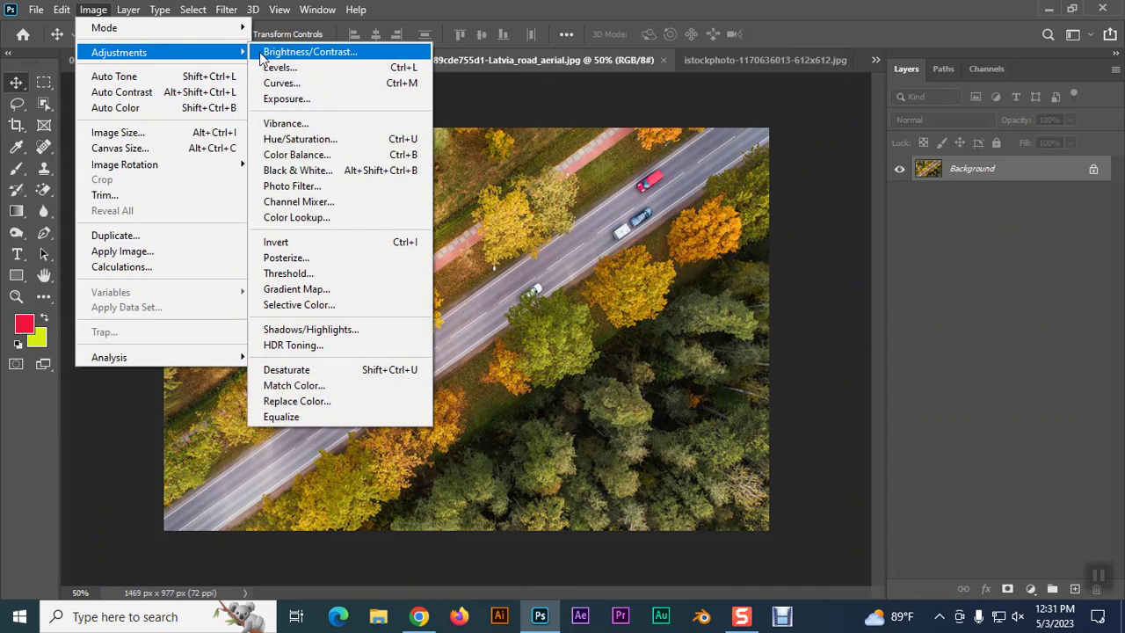
left_click(268, 51)
mouse_move(719, 141)
left_mouse_down()
mouse_move(660, 143)
mouse_move(771, 144)
mouse_move(722, 140)
mouse_move(745, 142)
left_mouse_up()
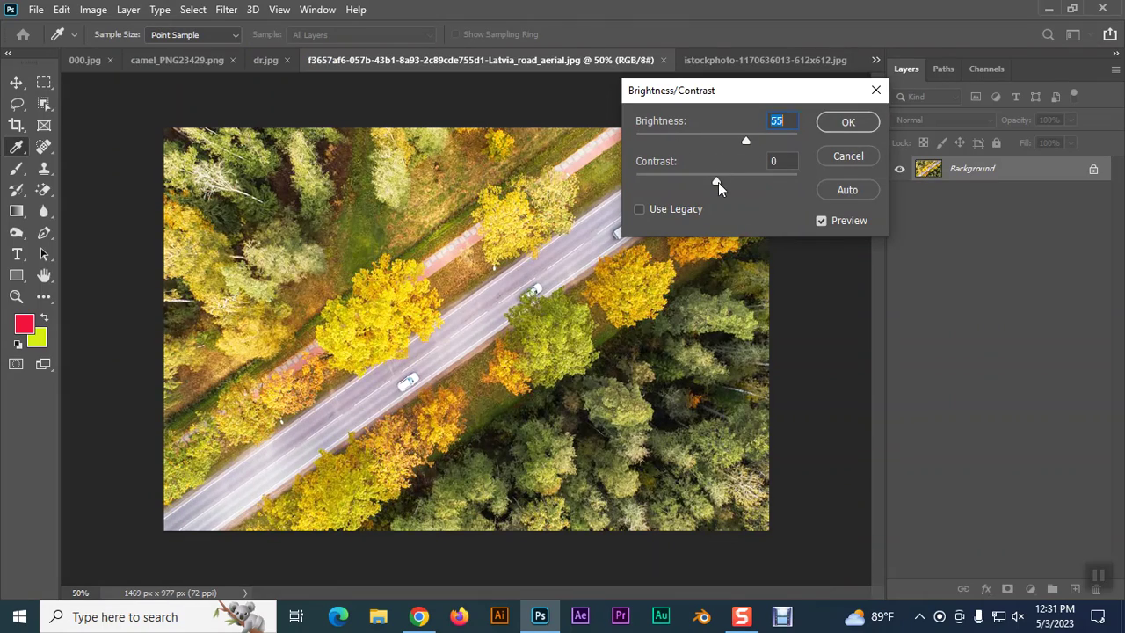
mouse_move(716, 182)
left_mouse_down()
mouse_move(636, 208)
mouse_move(797, 190)
mouse_move(579, 207)
left_mouse_up()
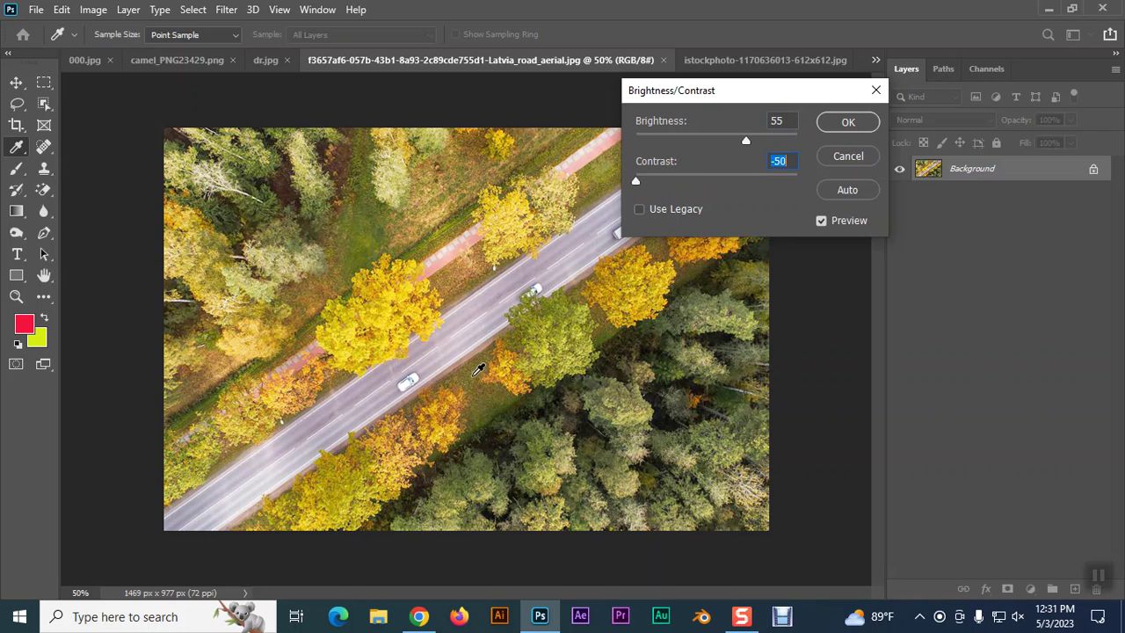
mouse_move(706, 93)
left_mouse_down()
mouse_move(879, 123)
mouse_move(858, 121)
left_mouse_up()
mouse_move(897, 170)
left_mouse_down()
mouse_move(804, 187)
mouse_move(808, 216)
mouse_move(890, 205)
mouse_move(882, 208)
left_mouse_up()
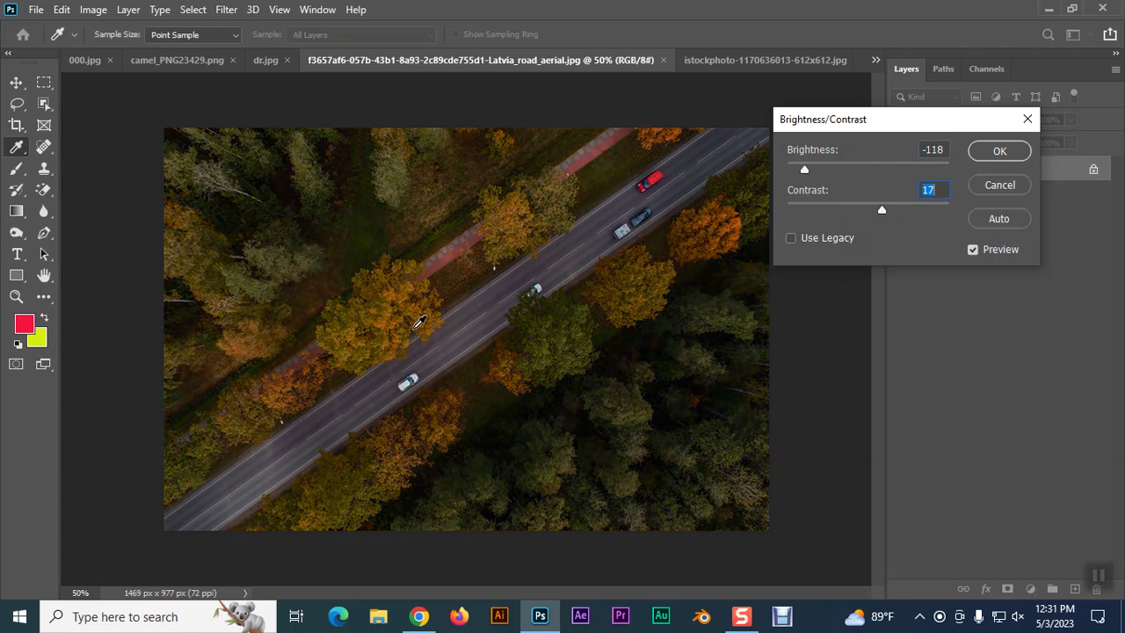
left_click(999, 185)
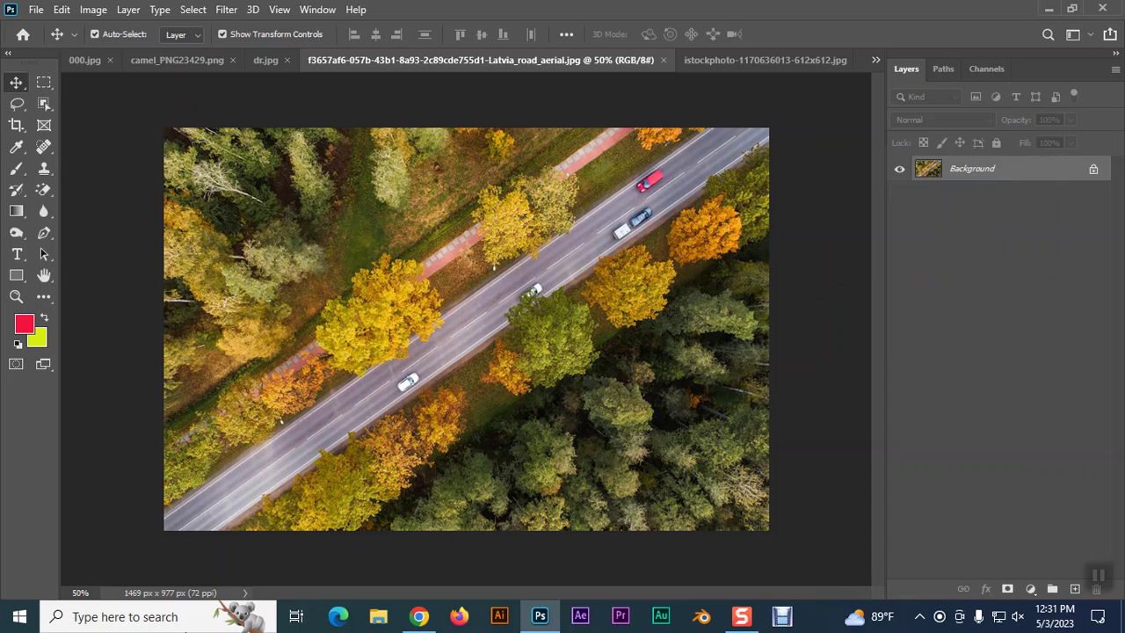
left_click(264, 62)
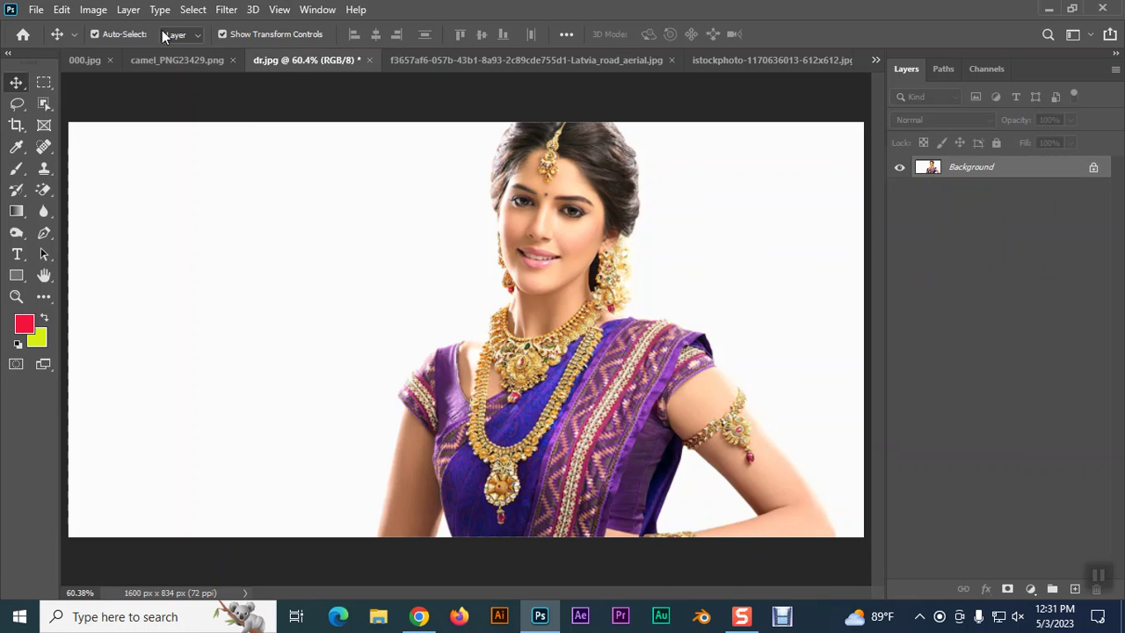
left_click(92, 11)
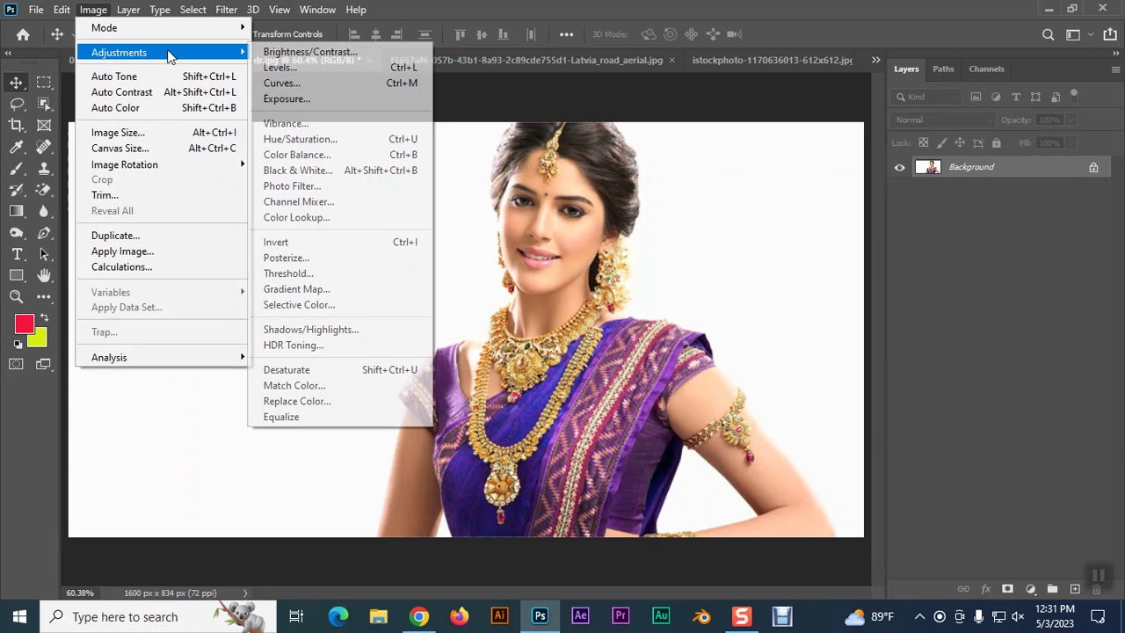
left_click(291, 69)
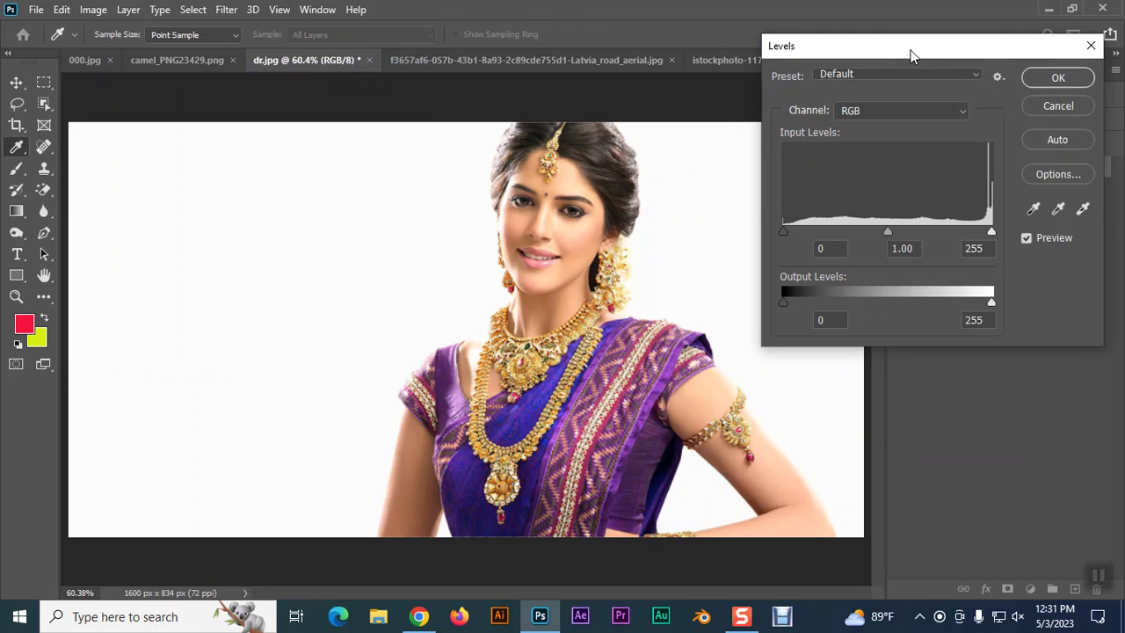
left_click_drag(911, 56, 831, 44)
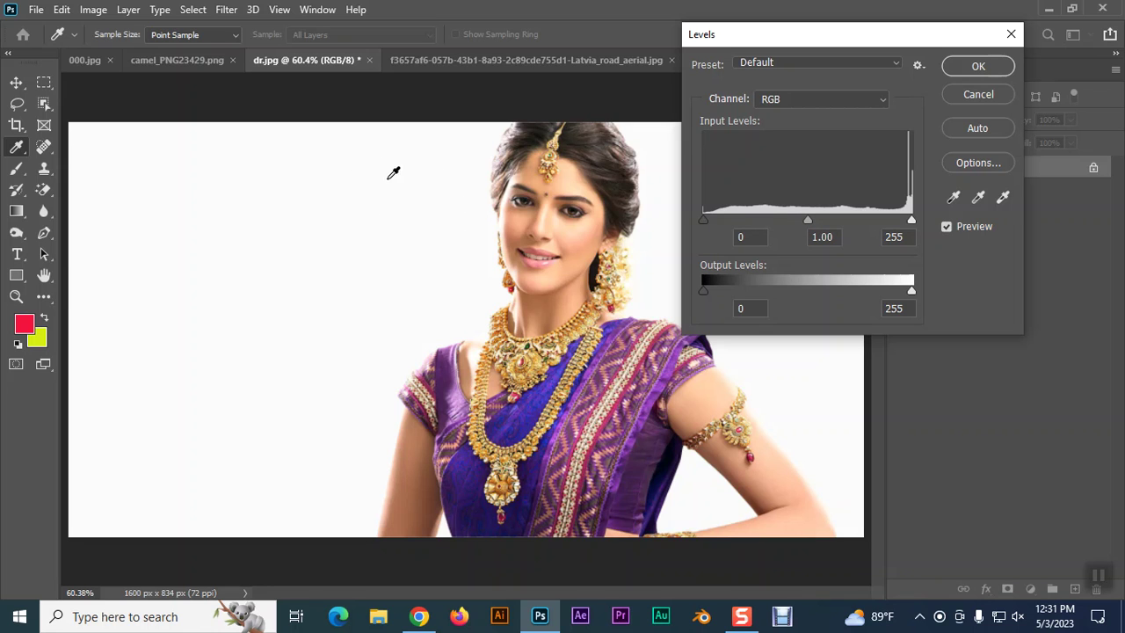
mouse_move(912, 220)
left_mouse_down()
mouse_move(745, 220)
mouse_move(911, 220)
left_mouse_up()
mouse_move(702, 223)
left_mouse_down()
mouse_move(800, 224)
mouse_move(688, 225)
mouse_move(734, 222)
left_mouse_up()
mouse_move(823, 220)
left_mouse_down()
mouse_move(845, 221)
mouse_move(802, 221)
mouse_move(861, 221)
mouse_move(774, 220)
mouse_move(833, 219)
mouse_move(798, 217)
mouse_move(819, 220)
left_mouse_up()
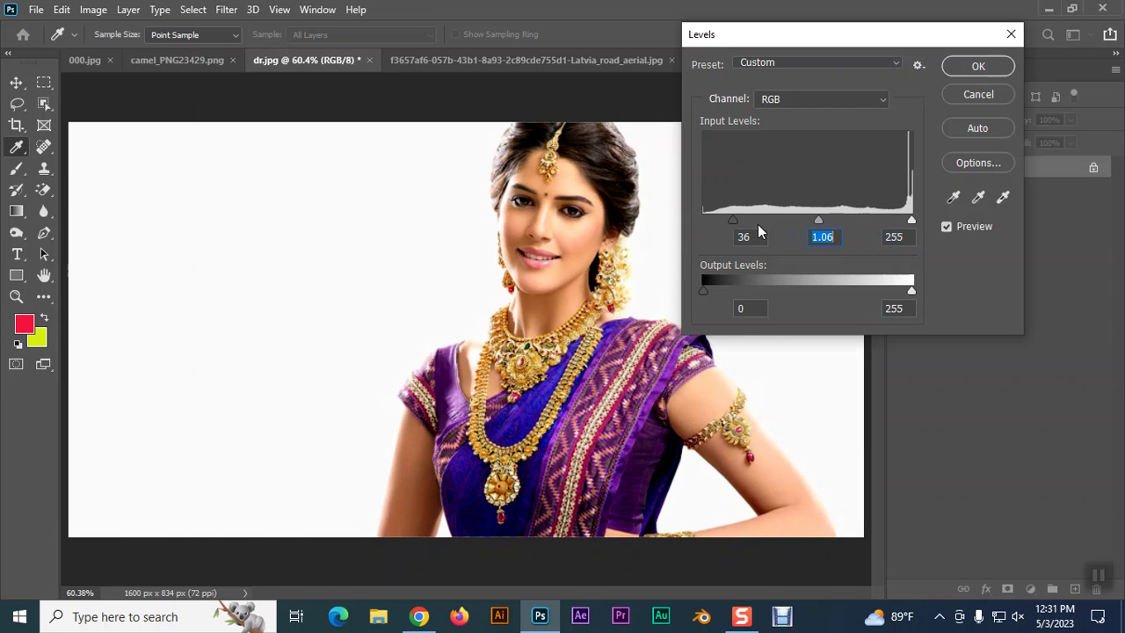
left_click_drag(730, 221, 703, 221)
left_click(784, 103)
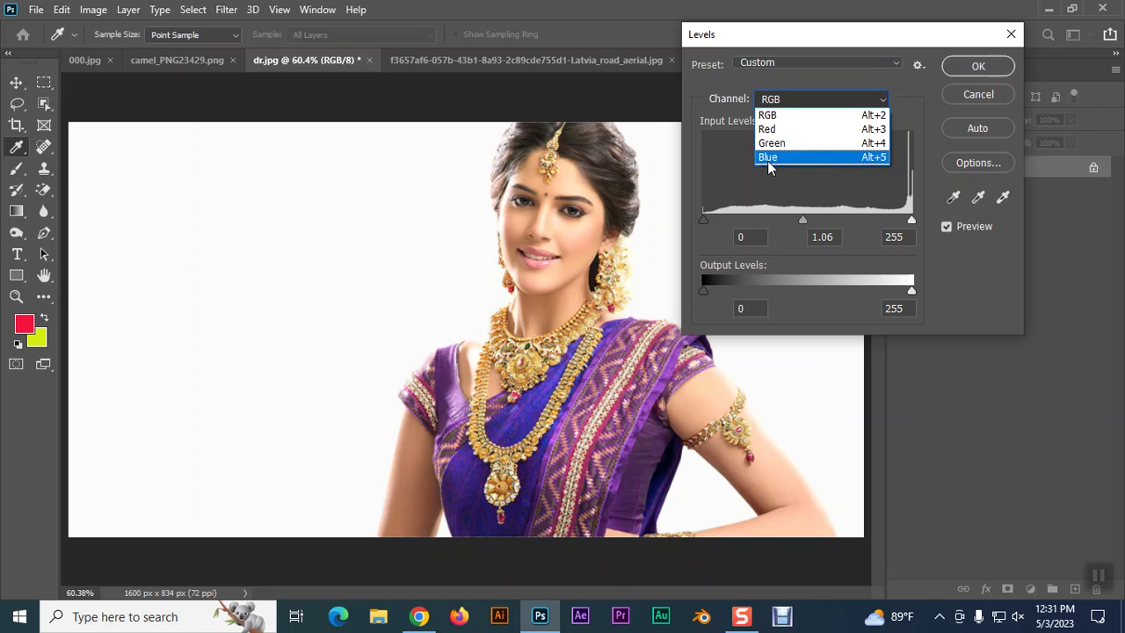
left_click(986, 97)
left_click(979, 93)
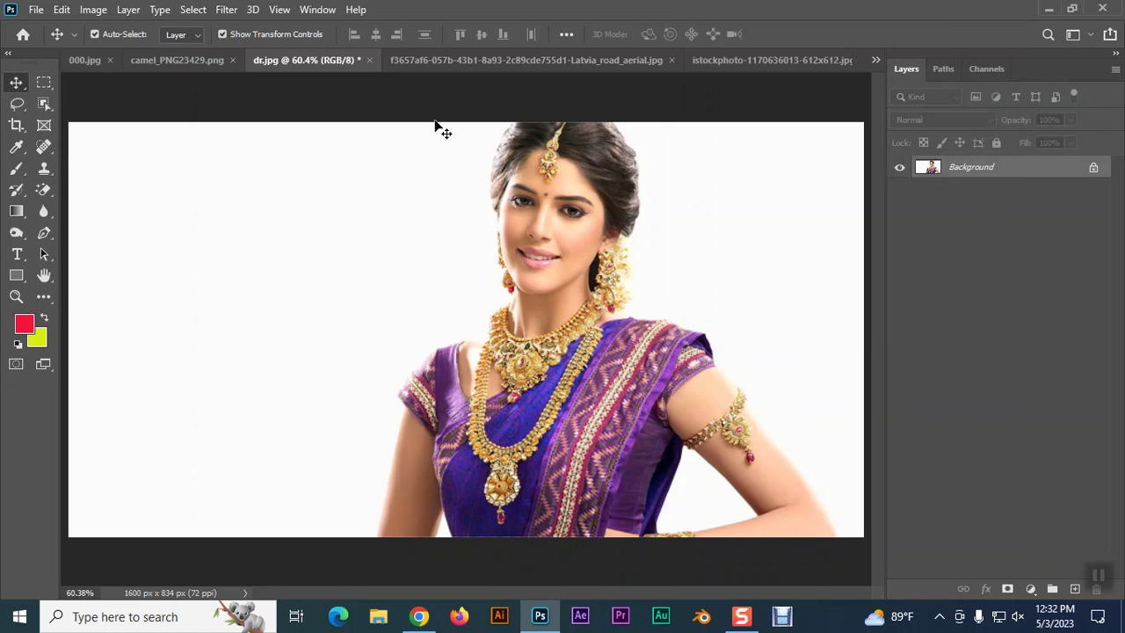
left_click(424, 66)
- Bring up the sunset sky photo from the open-documents list
left_click(727, 59)
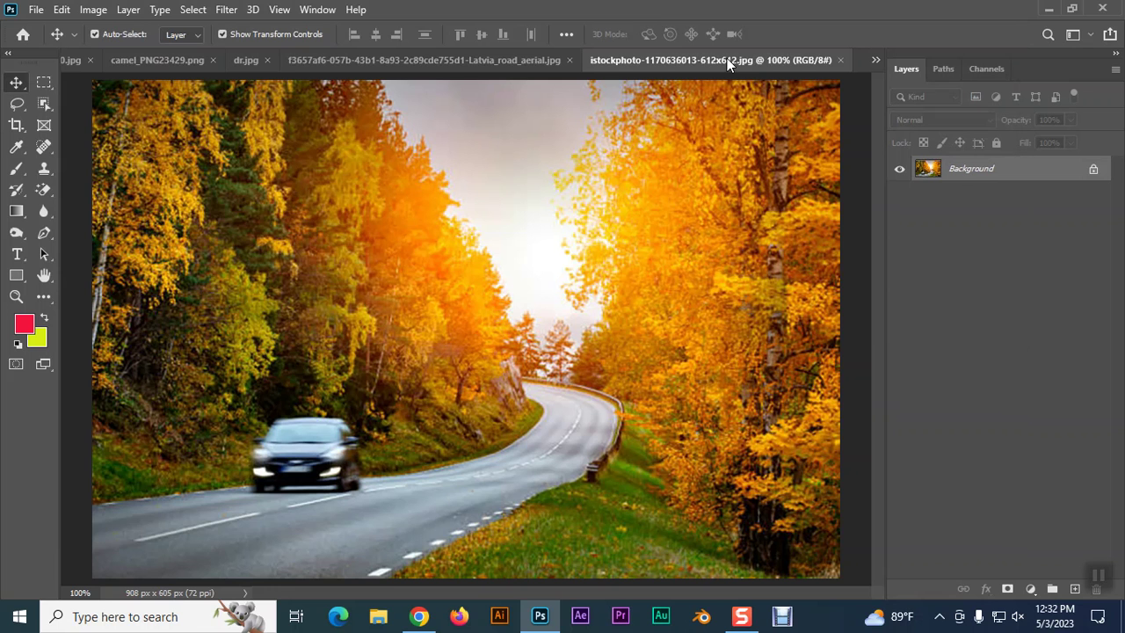
left_click(875, 59)
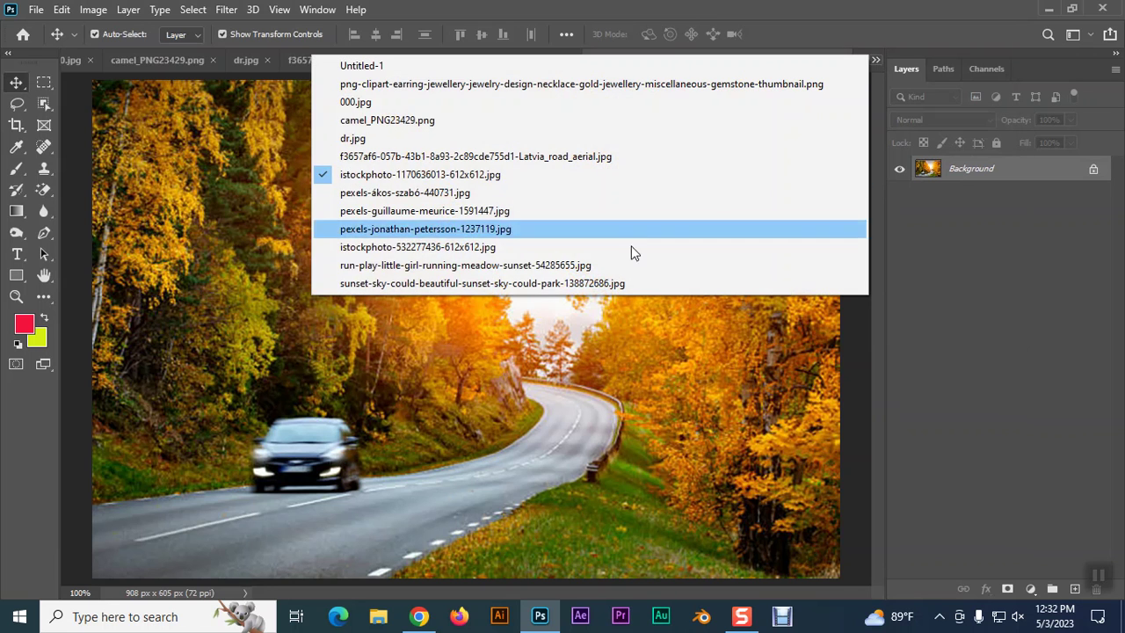
left_click(584, 283)
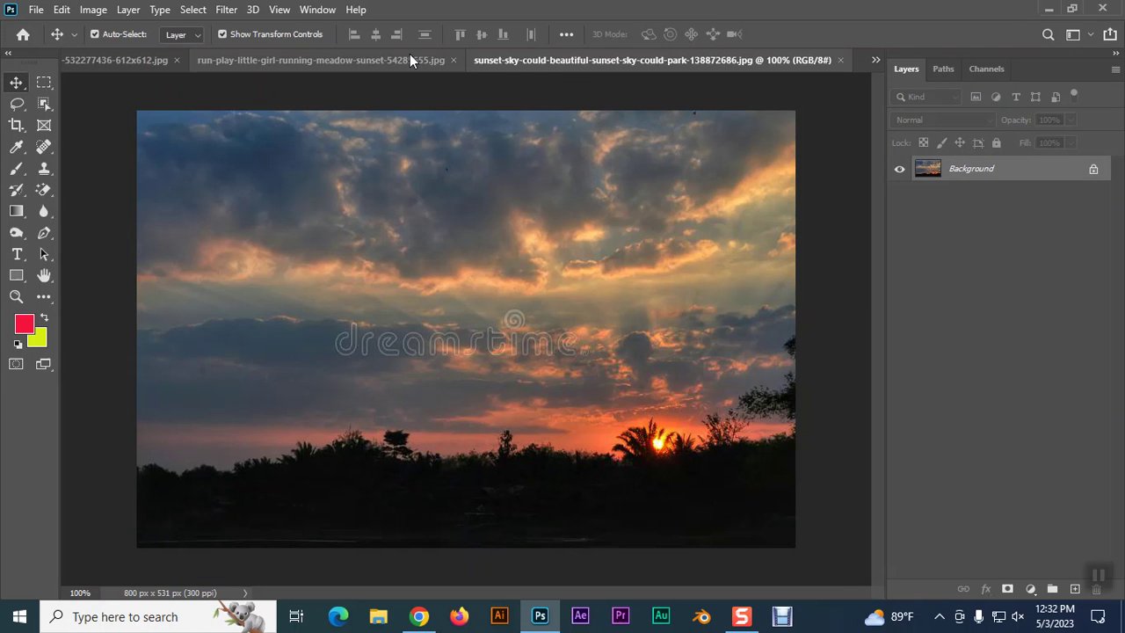
left_click(411, 56)
left_click(698, 56)
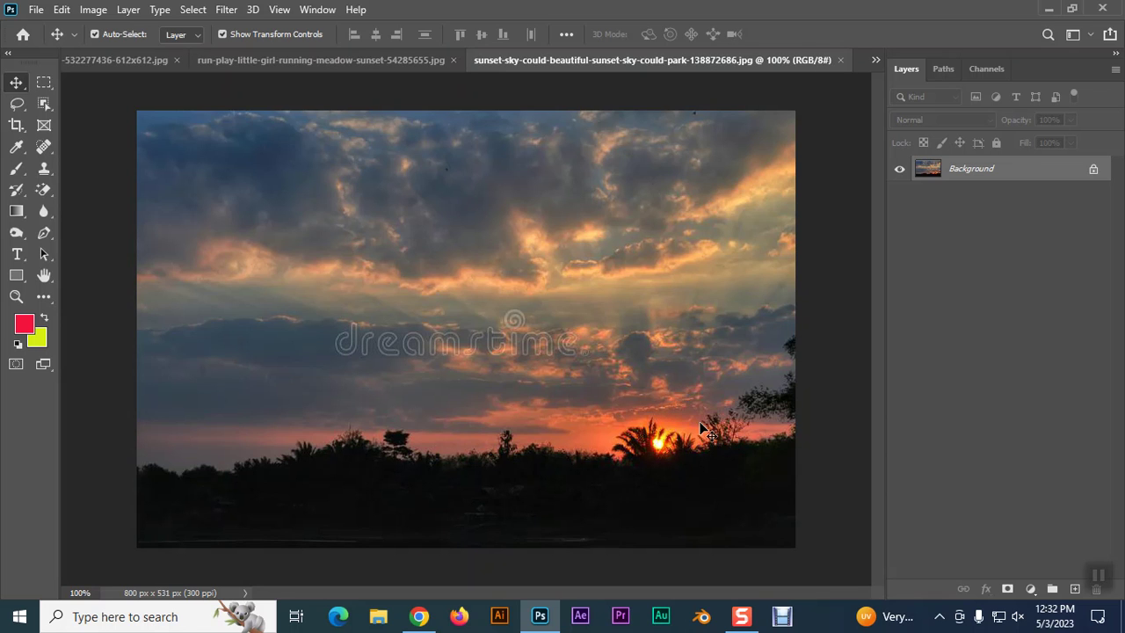
- In Levels, adjust the sunset photo's Red channel black, midtone and white points
left_click(94, 9)
mouse_move(123, 53)
left_click(303, 72)
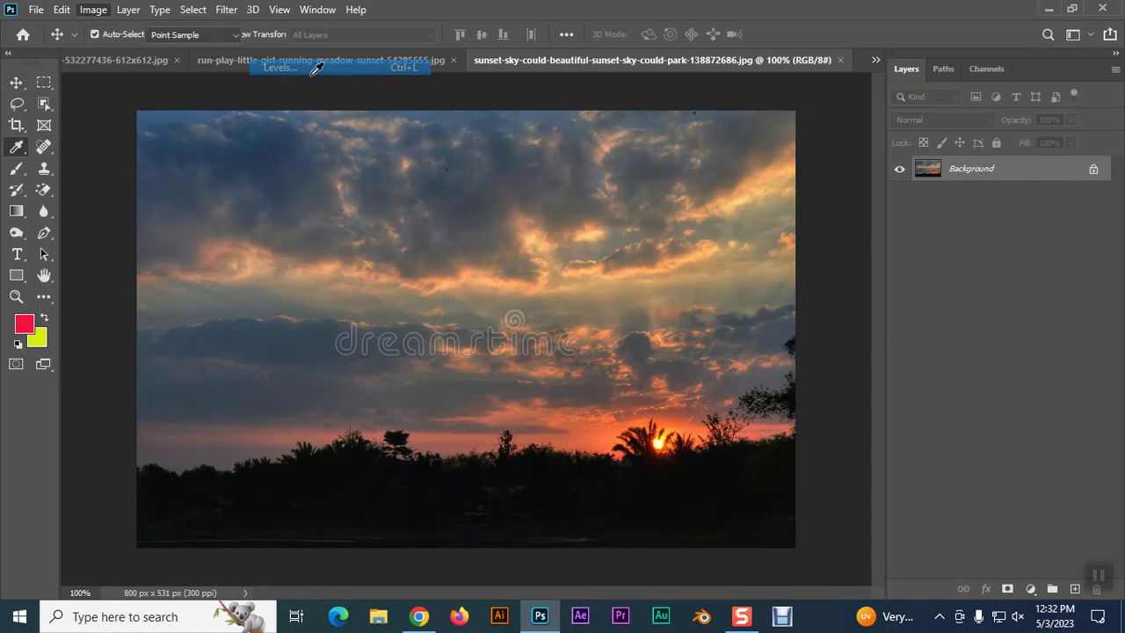
left_click(795, 102)
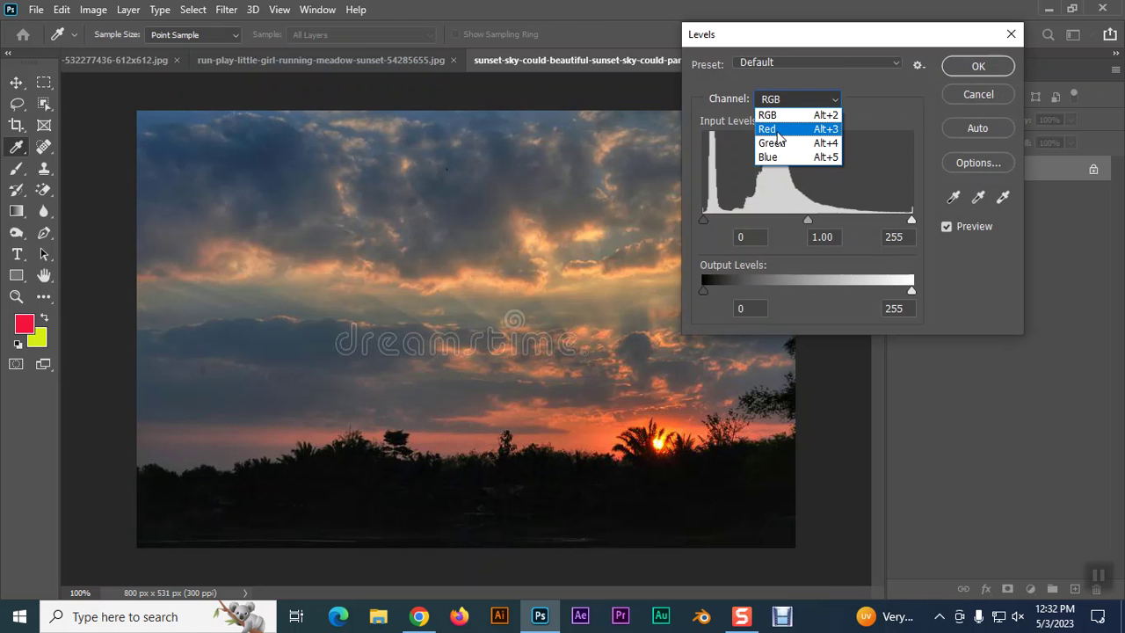
left_click(777, 130)
left_click_drag(710, 222, 772, 222)
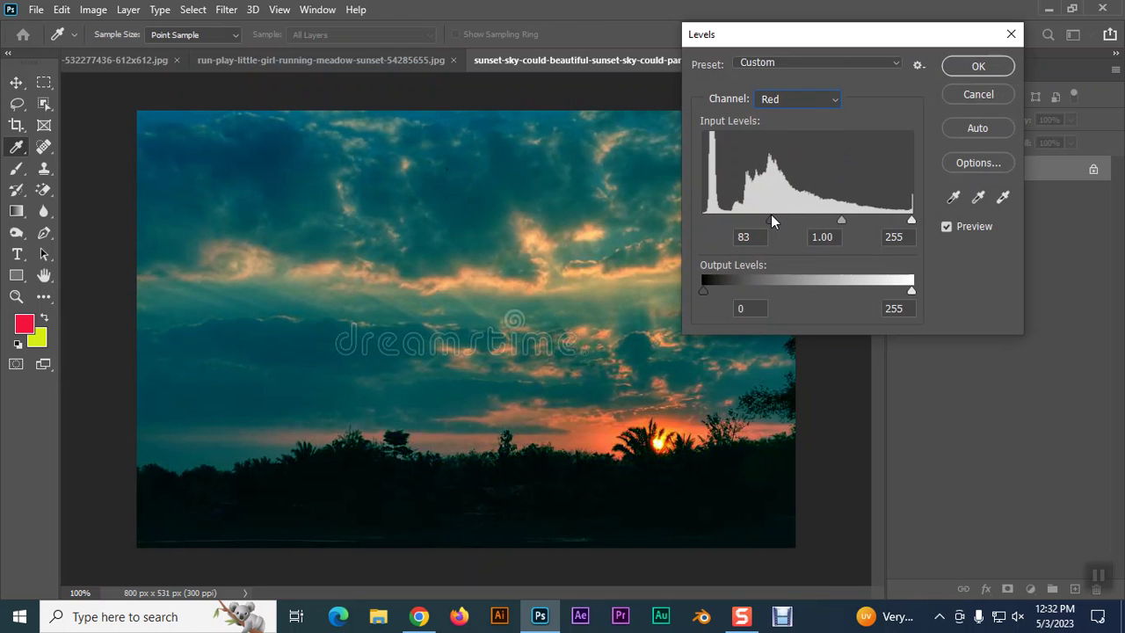
left_click_drag(772, 220, 701, 218)
mouse_move(810, 220)
left_mouse_down()
mouse_move(770, 219)
mouse_move(791, 221)
left_mouse_up()
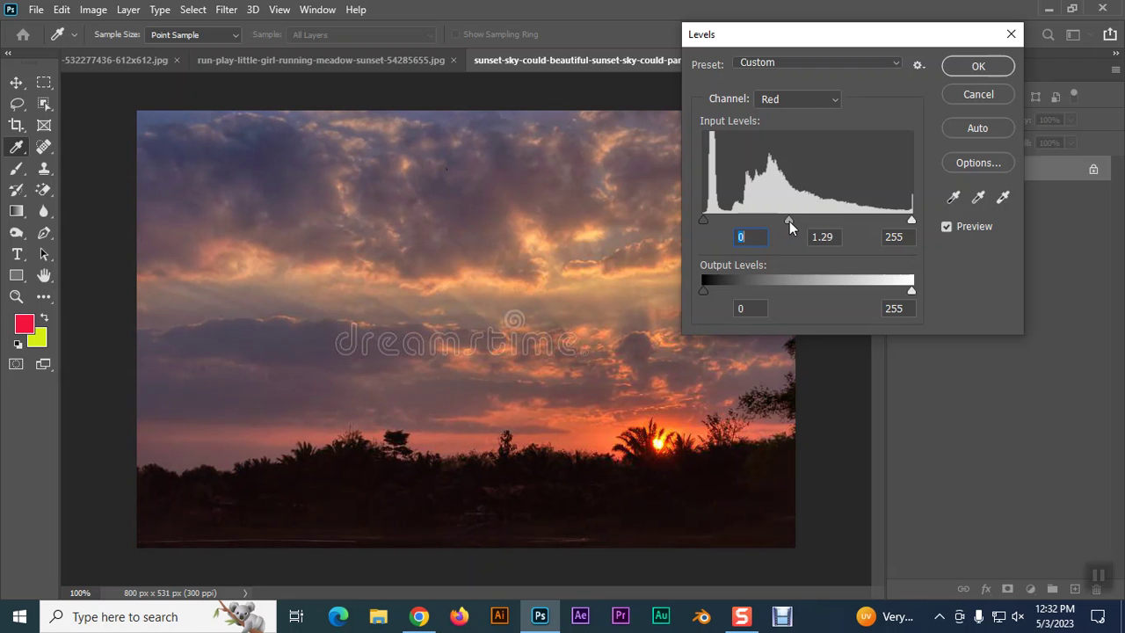
mouse_move(910, 221)
left_mouse_down()
mouse_move(843, 226)
mouse_move(912, 221)
left_mouse_up()
left_click_drag(785, 218, 821, 220)
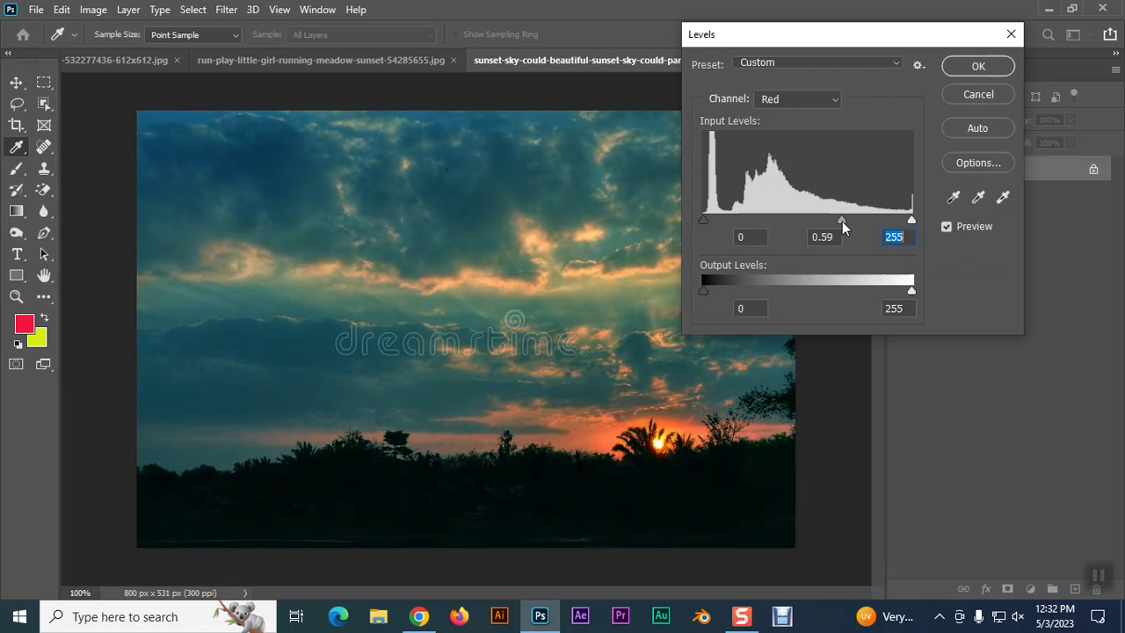
left_click_drag(843, 220, 795, 221)
left_click_drag(911, 221, 874, 224)
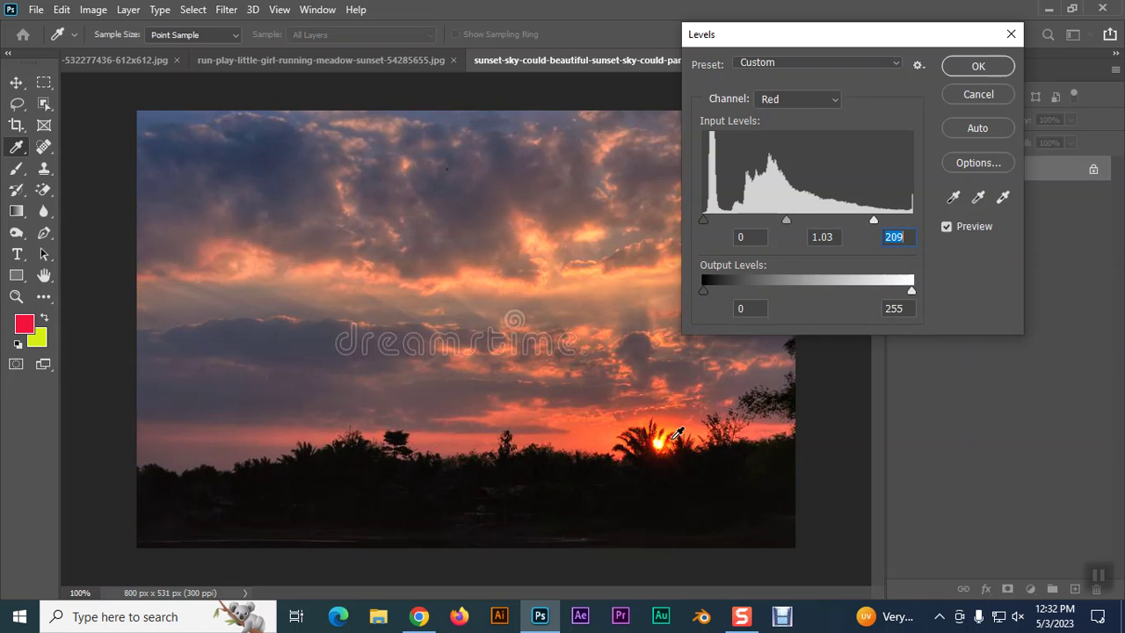
- Try Blue and Green channel levels, cancel, and switch to the girl-in-meadow photo
left_click(774, 102)
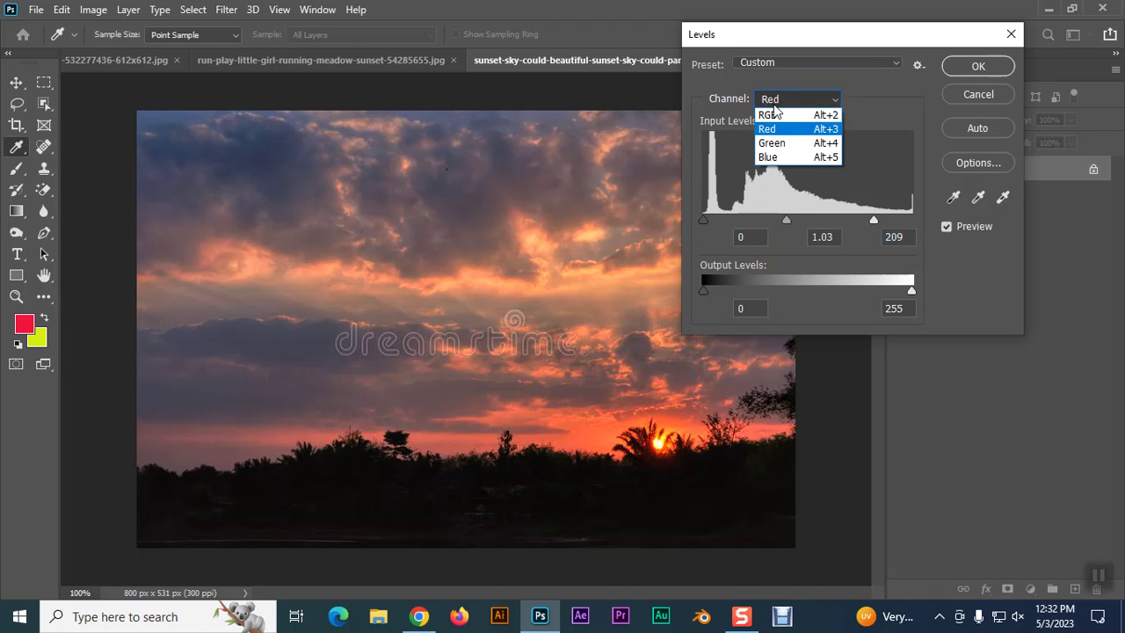
left_click(771, 157)
left_click_drag(910, 220, 846, 225)
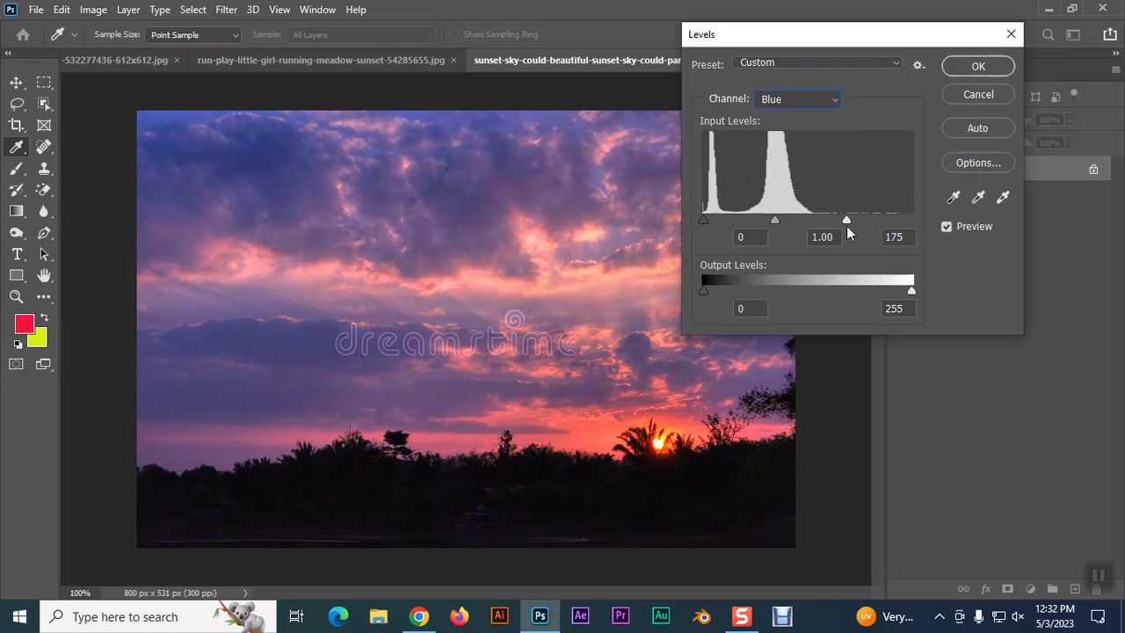
mouse_move(776, 220)
left_mouse_down()
mouse_move(724, 219)
mouse_move(798, 222)
left_mouse_up()
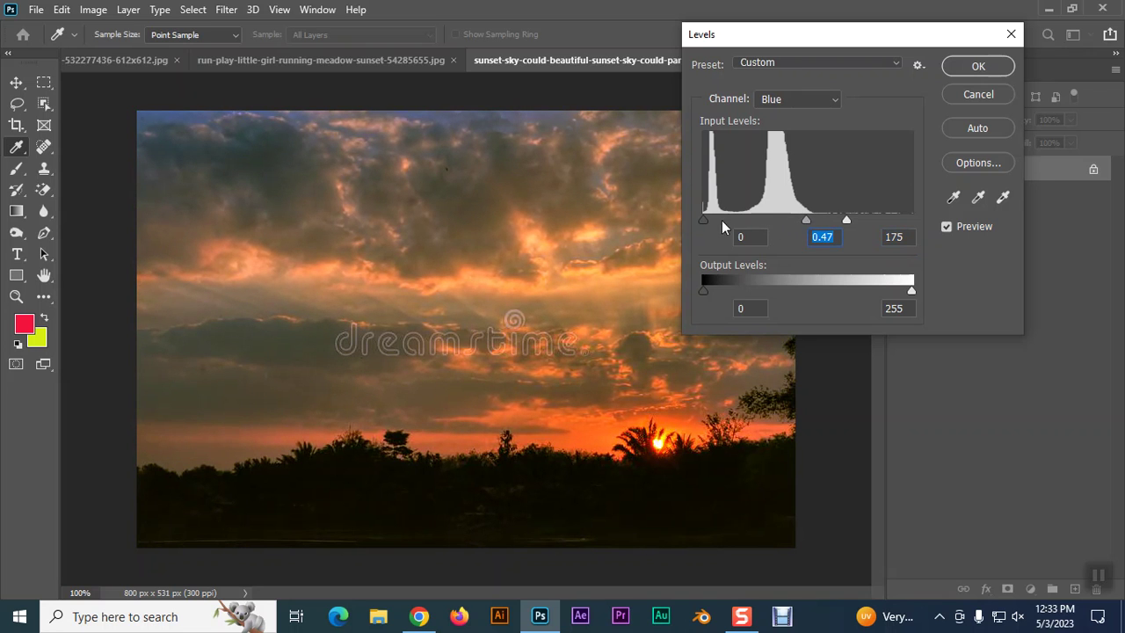
mouse_move(704, 220)
left_mouse_down()
mouse_move(721, 220)
mouse_move(692, 218)
left_mouse_up()
left_click(783, 99)
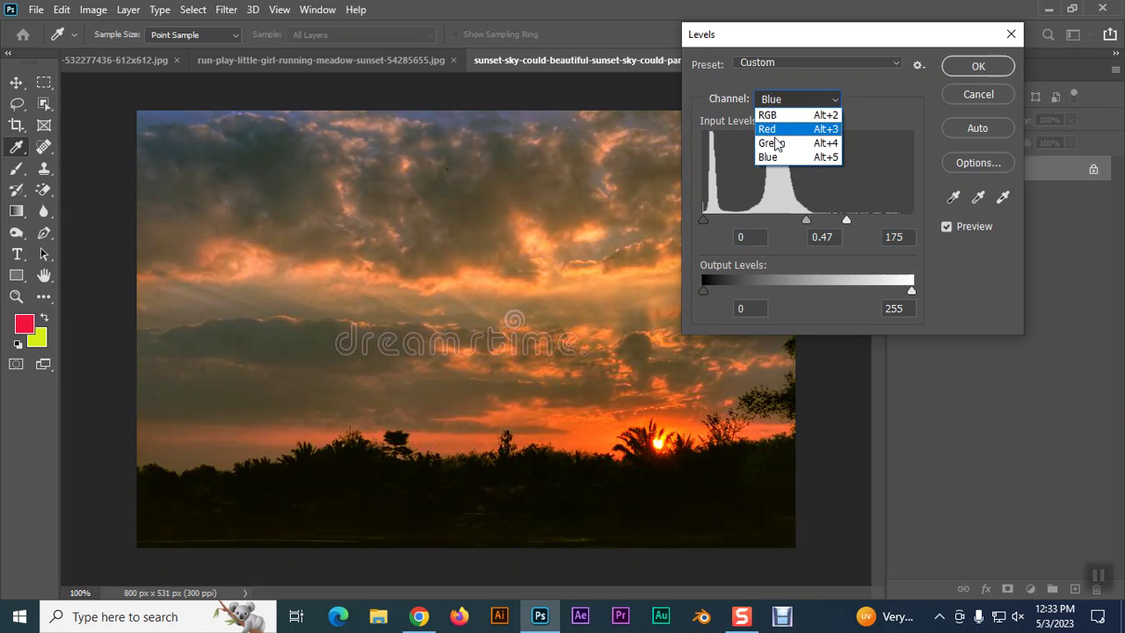
left_click(772, 144)
left_click_drag(807, 220, 789, 220)
left_click(970, 94)
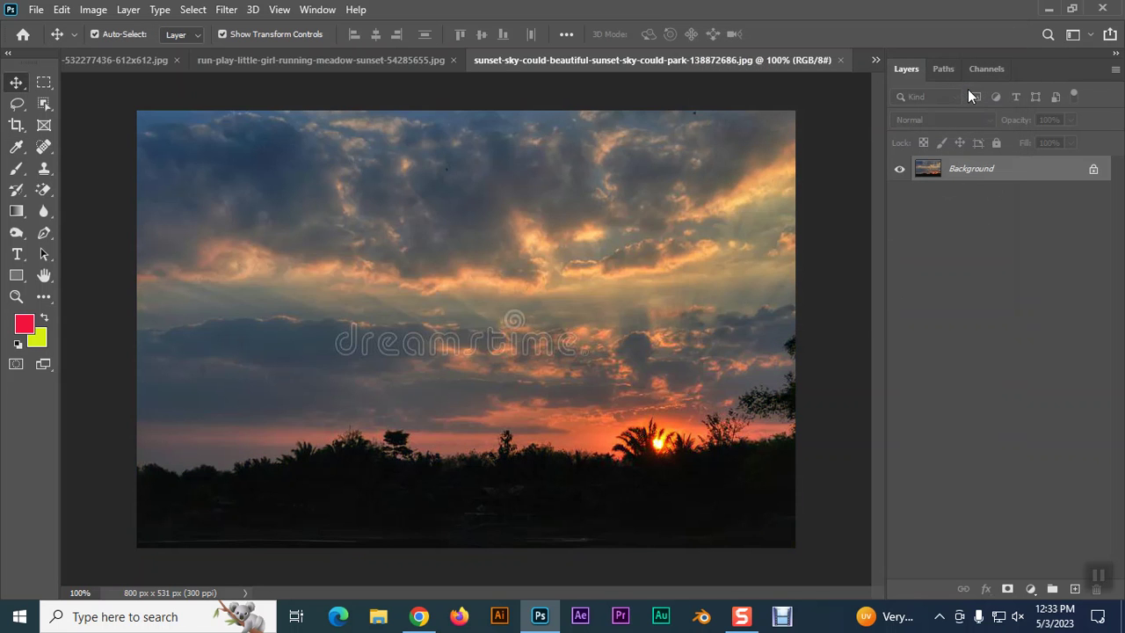
left_click(393, 64)
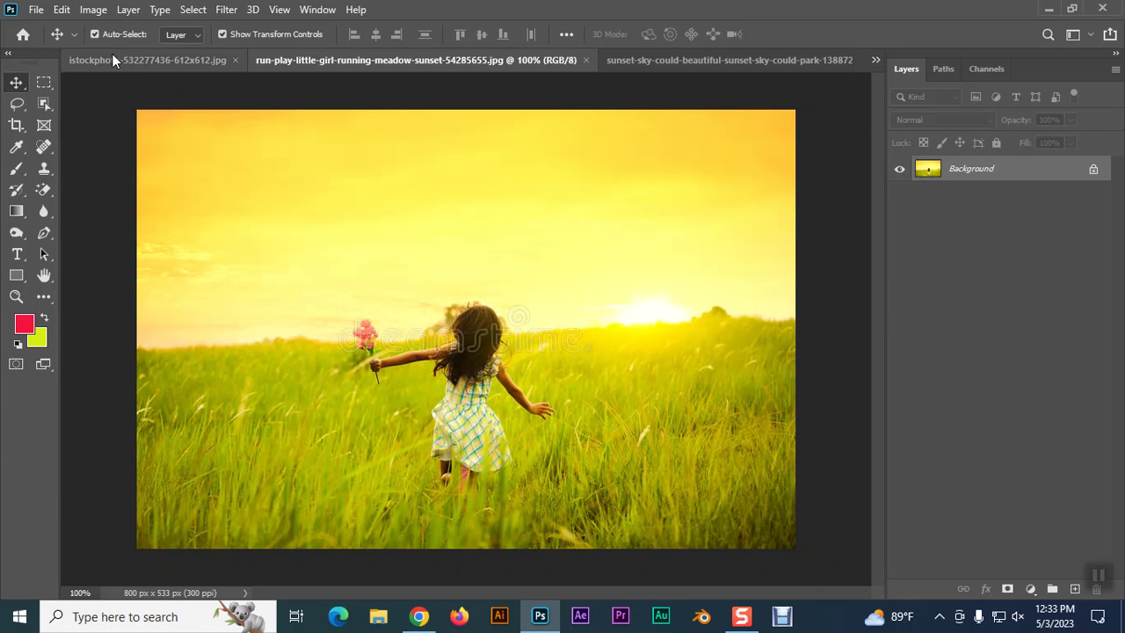
left_click(91, 12)
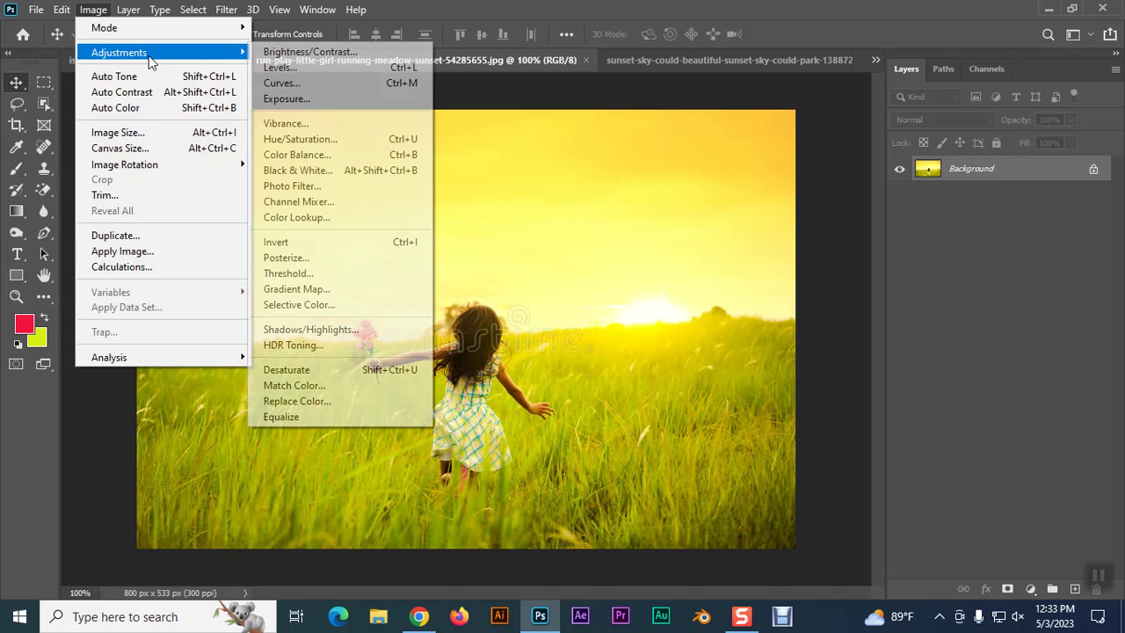
mouse_move(119, 52)
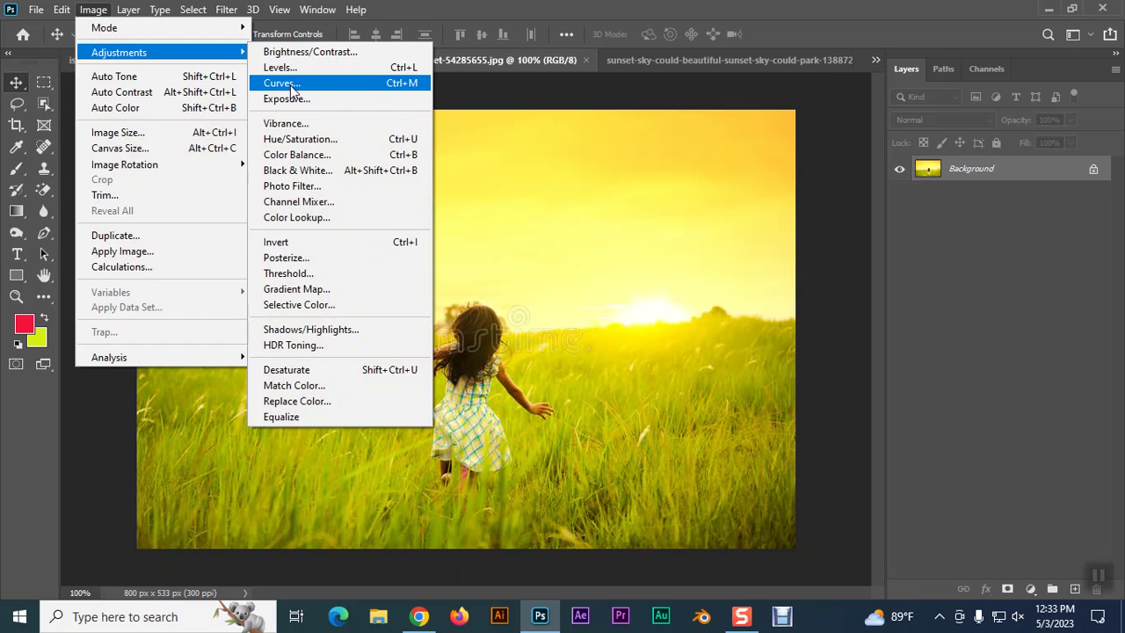
left_click(292, 85)
left_click_drag(530, 55, 842, 56)
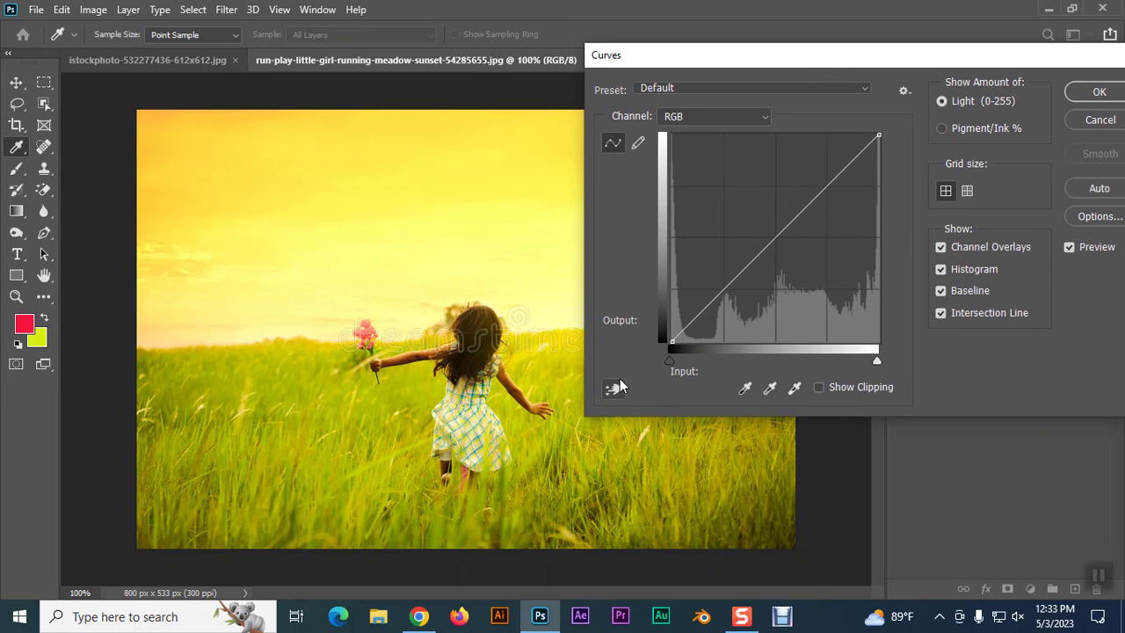
left_click(705, 116)
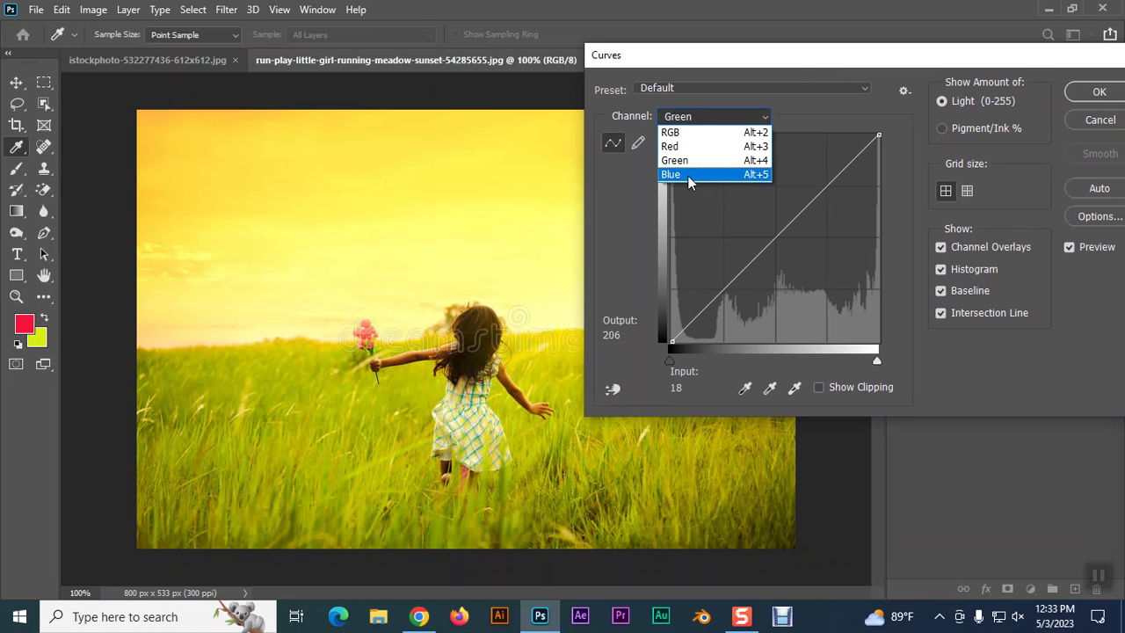
left_click(699, 131)
left_click(689, 88)
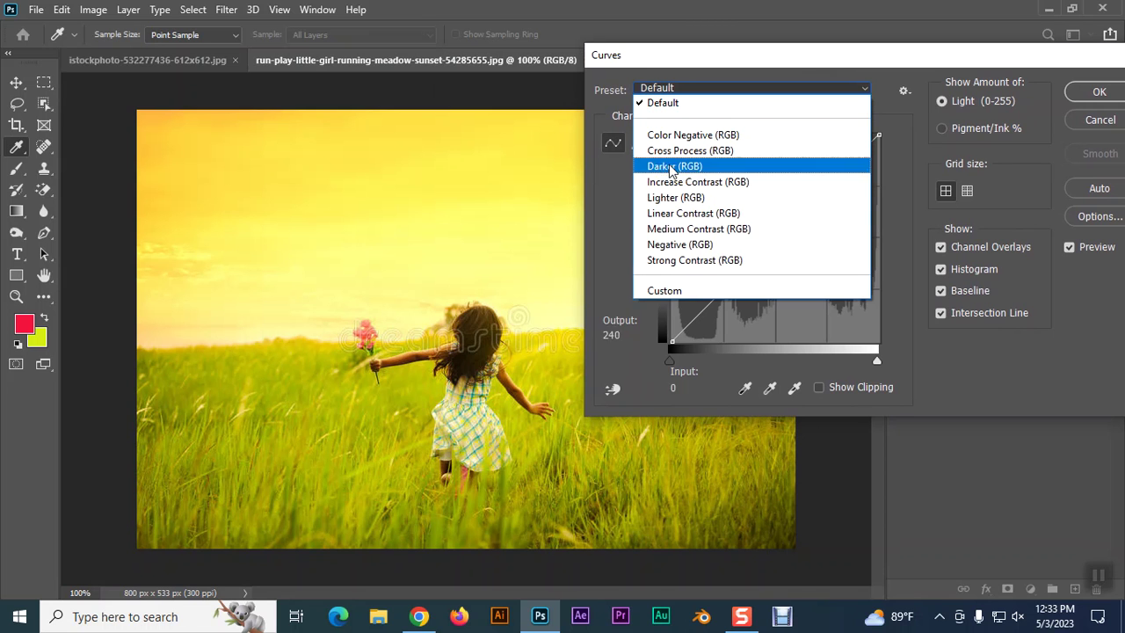
left_click(668, 262)
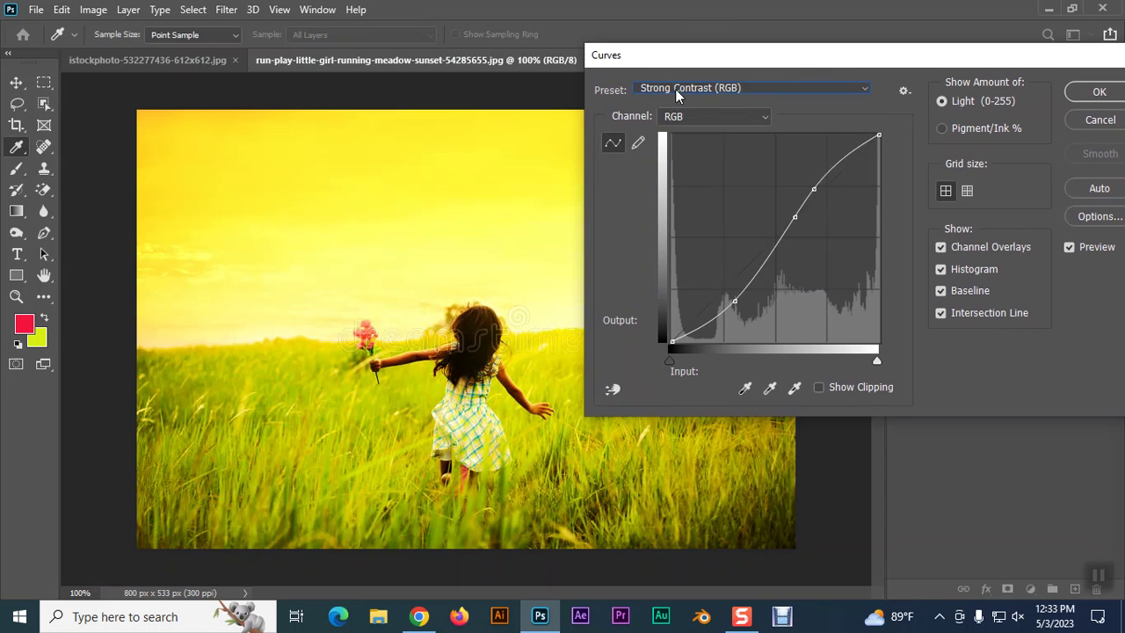
scroll(677, 97, "up", 1)
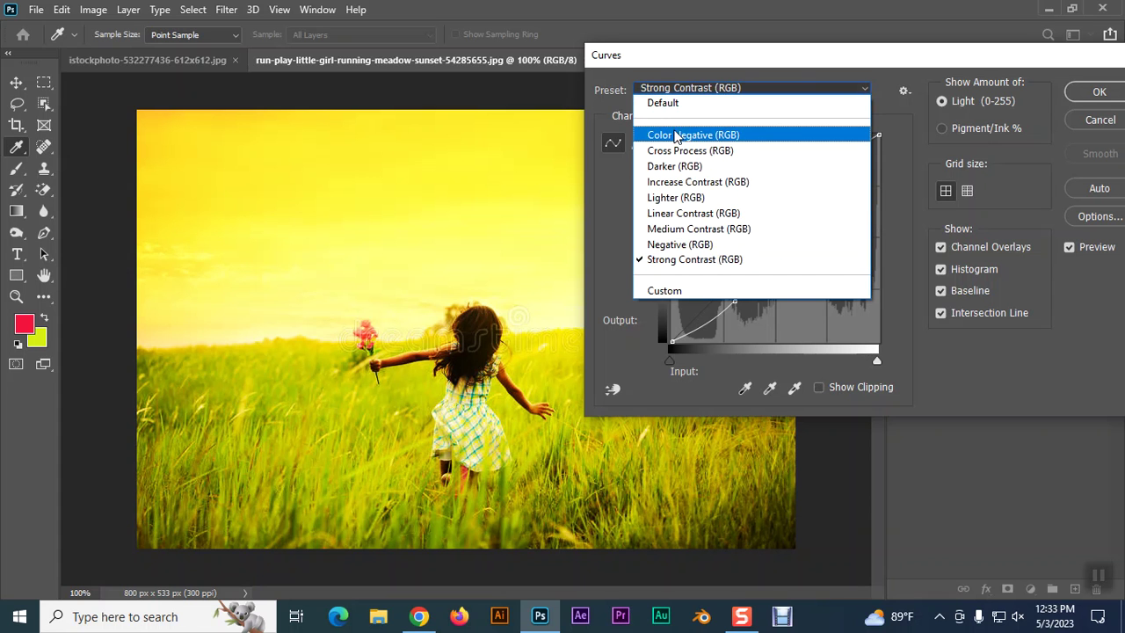
left_click(693, 135)
left_click(690, 88)
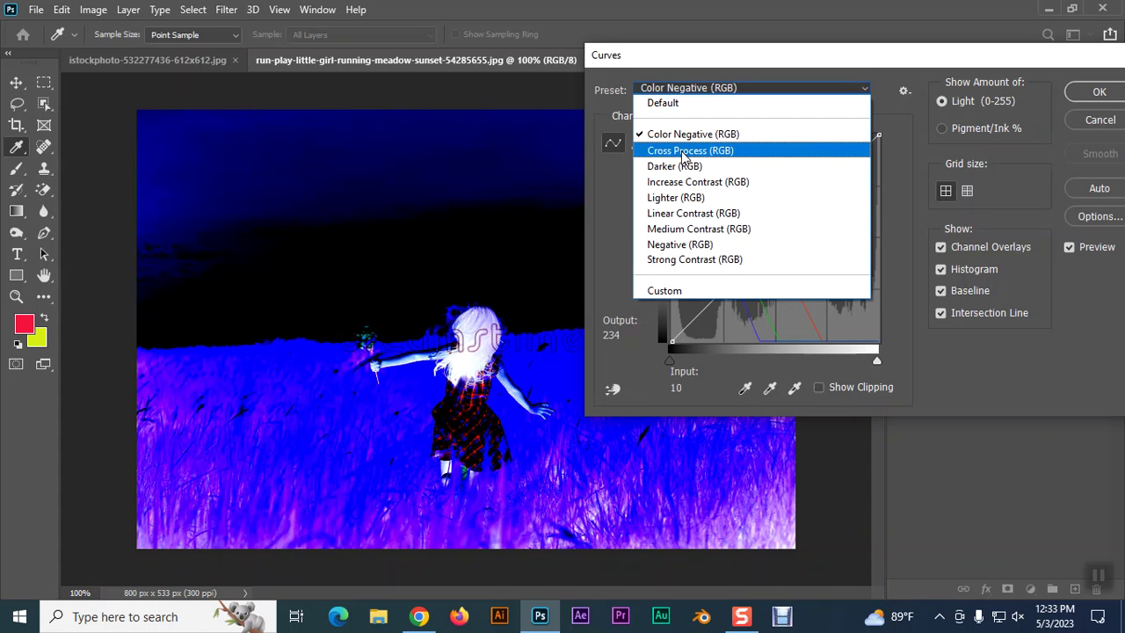
left_click(691, 151)
left_click(690, 92)
left_click(685, 166)
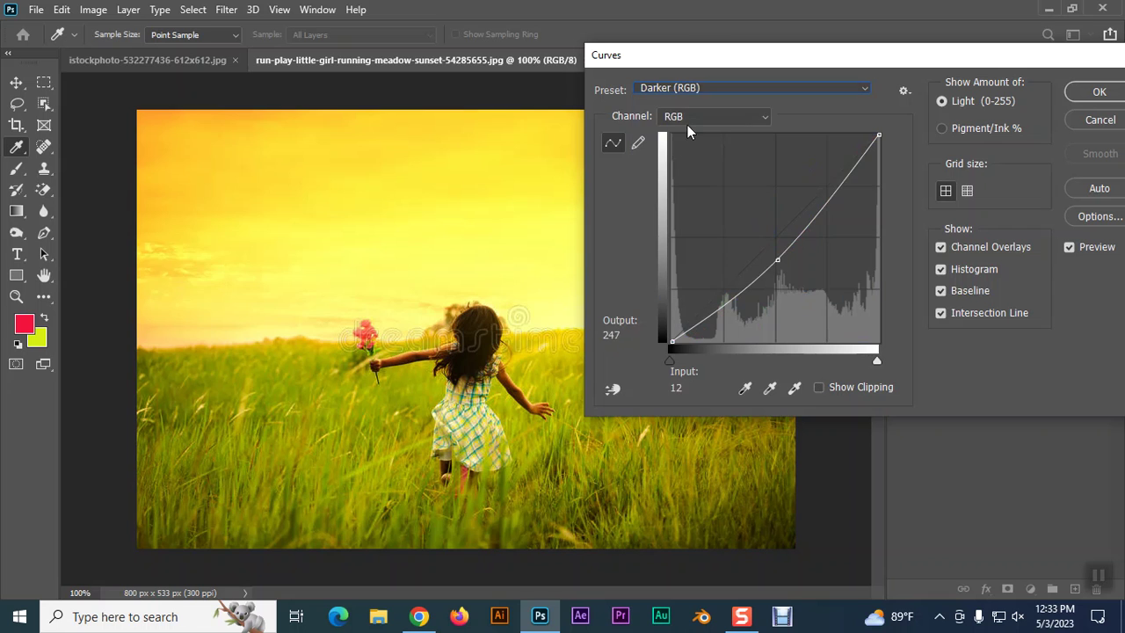
left_click(692, 85)
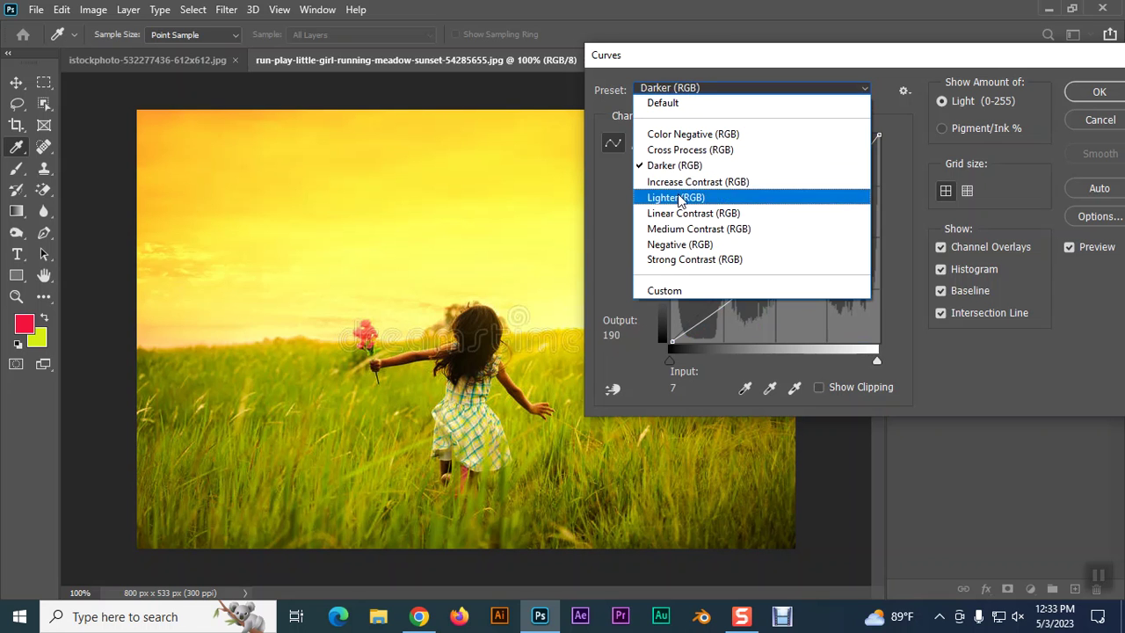
left_click(678, 197)
left_click(703, 90)
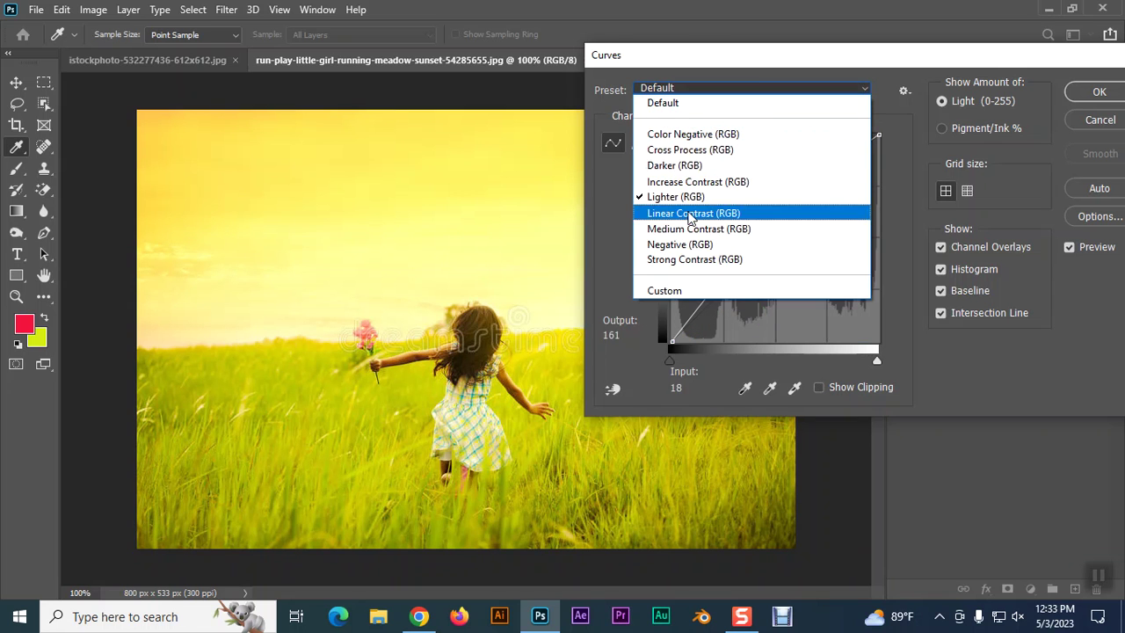
left_click(690, 216)
left_click(1102, 121)
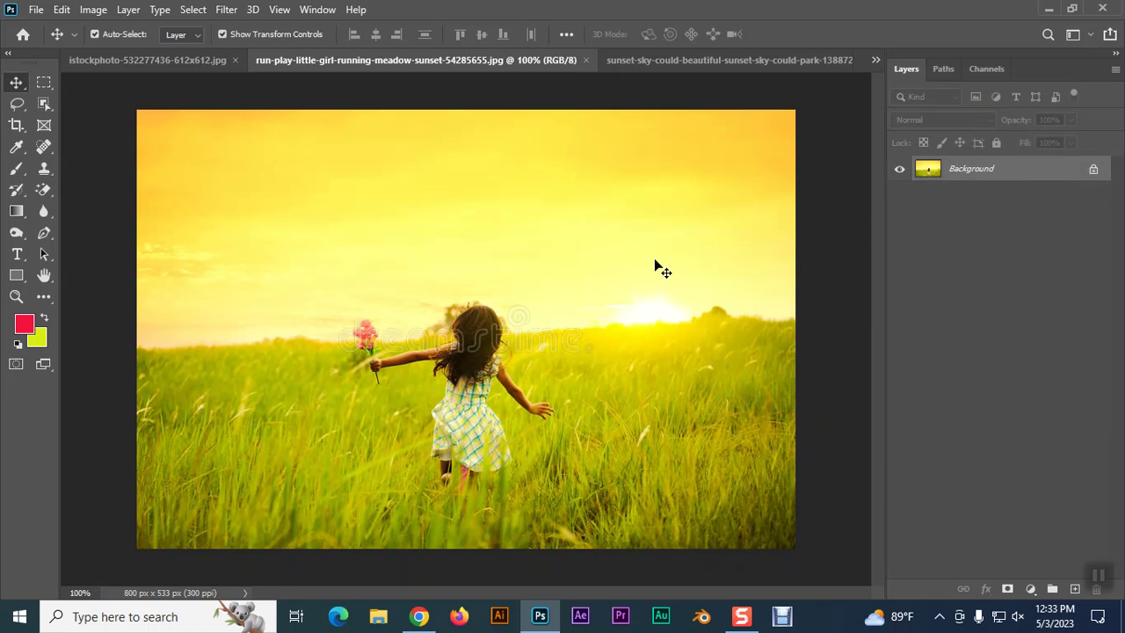
left_click(94, 10)
mouse_move(119, 52)
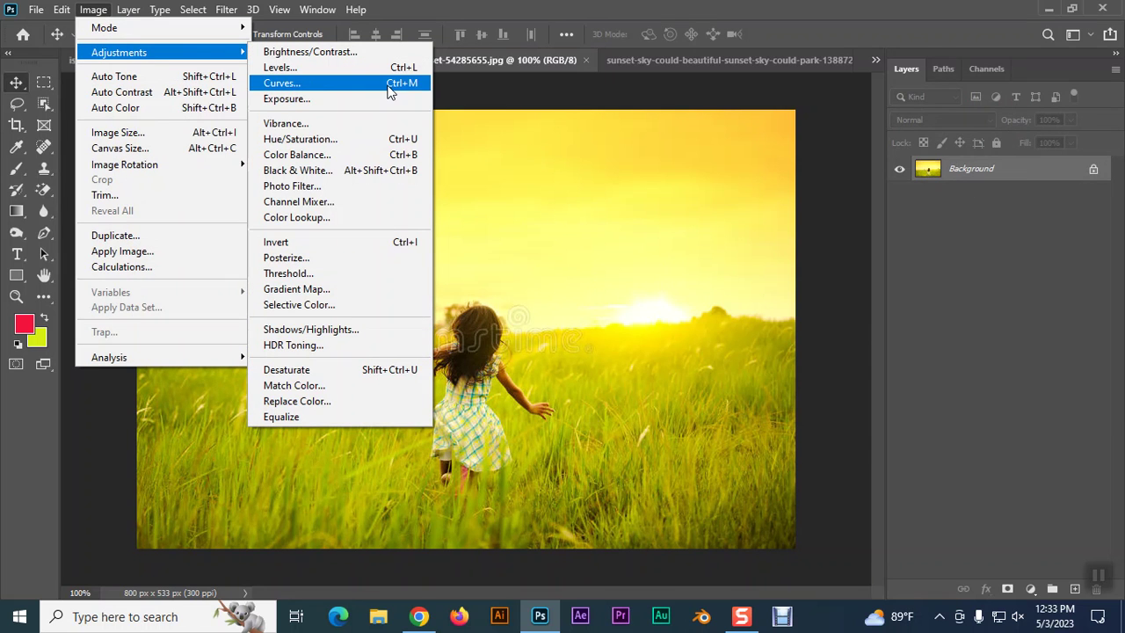
- Lift the meadow photo's midtones and highlights in Curves, apply, then switch to the woman's portrait
left_click(402, 83)
left_click_drag(485, 60, 760, 62)
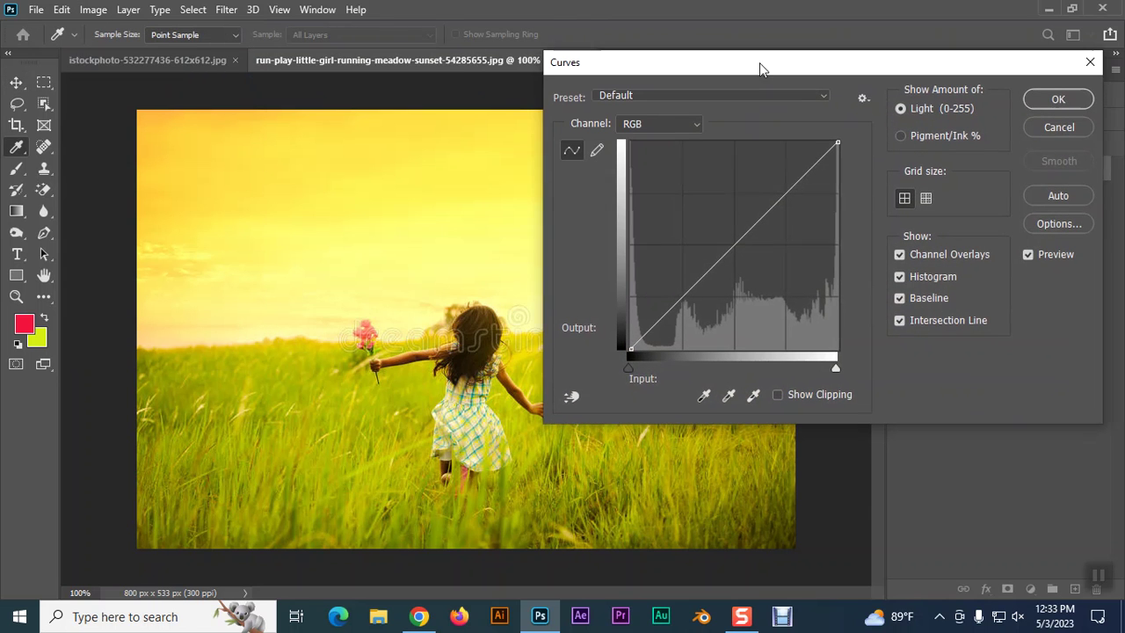
left_click_drag(753, 229, 747, 213)
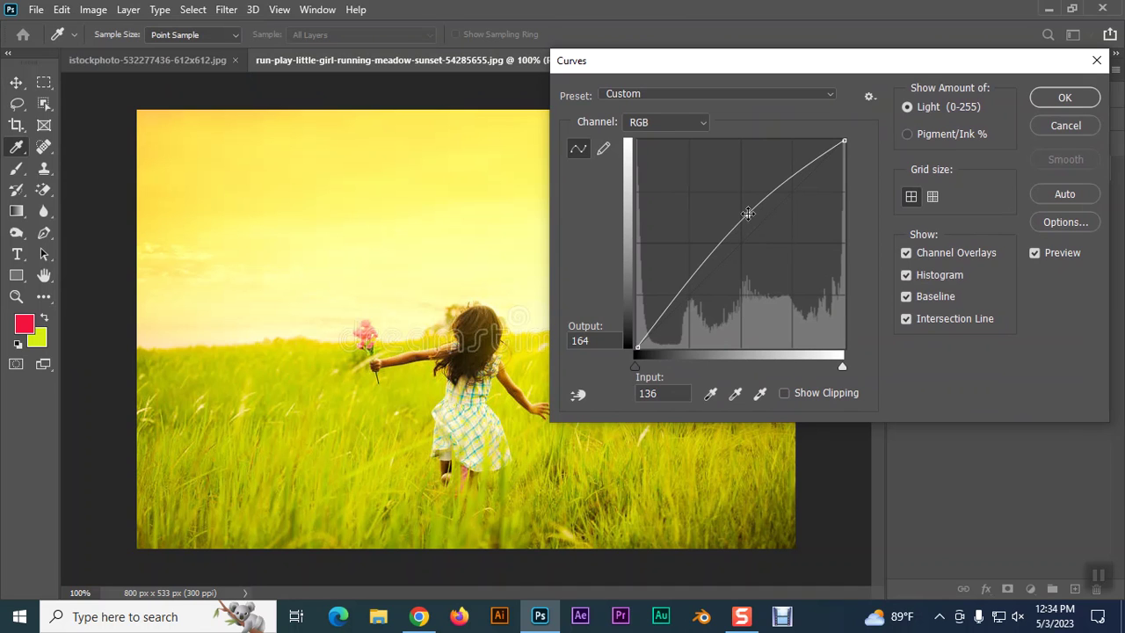
mouse_move(748, 213)
left_mouse_down()
mouse_move(773, 202)
mouse_move(713, 191)
mouse_move(678, 211)
mouse_move(764, 236)
left_mouse_up()
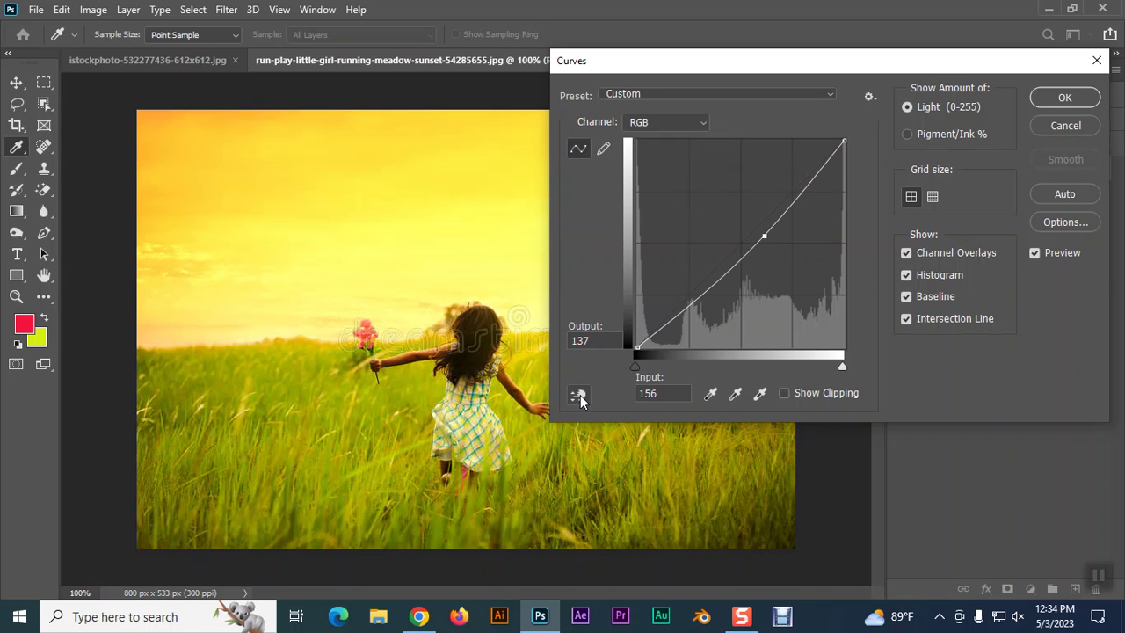
left_click(580, 396)
left_click_drag(379, 293, 387, 286)
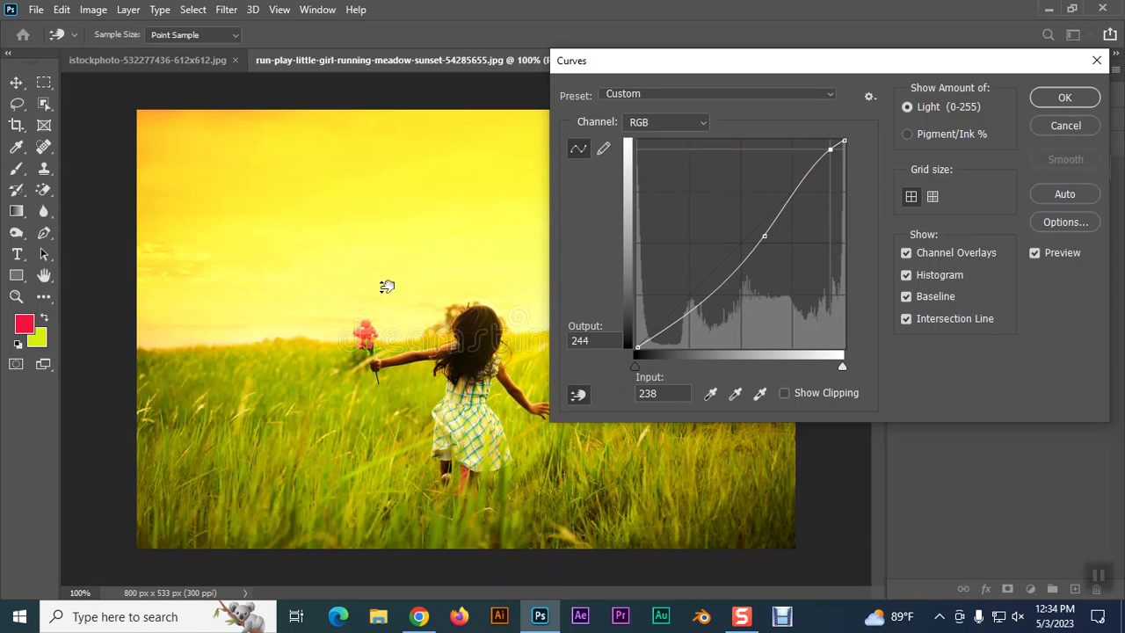
left_click(1066, 126)
left_click(174, 58)
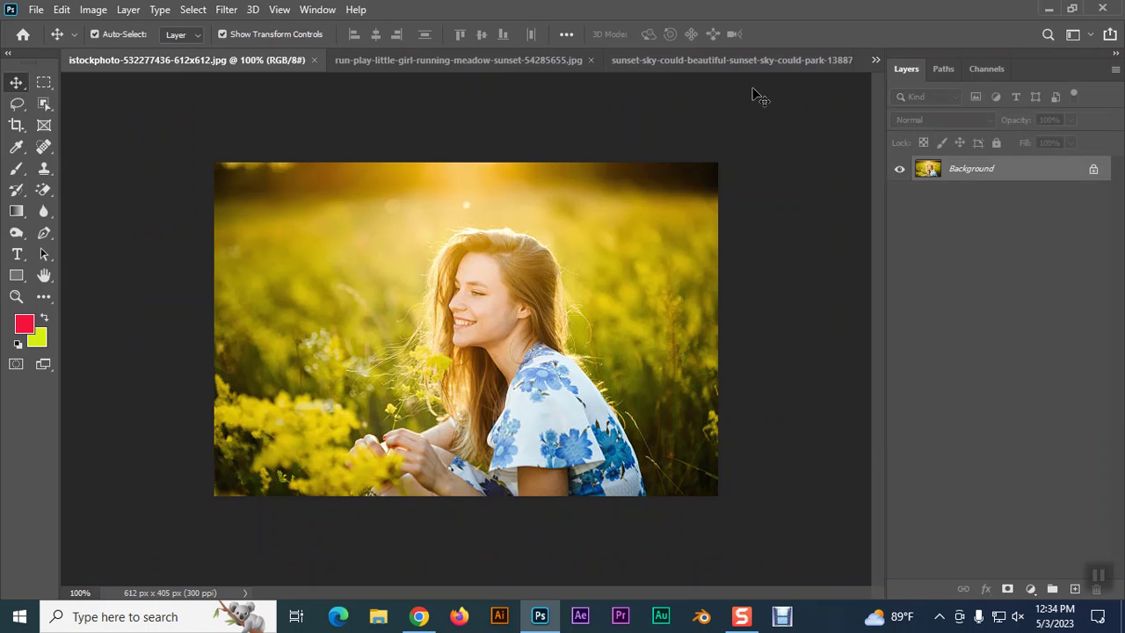
- Open Curves on the woman's portrait and pull a sampled highlight point down
left_click(737, 58)
left_click(92, 67)
left_click(93, 9)
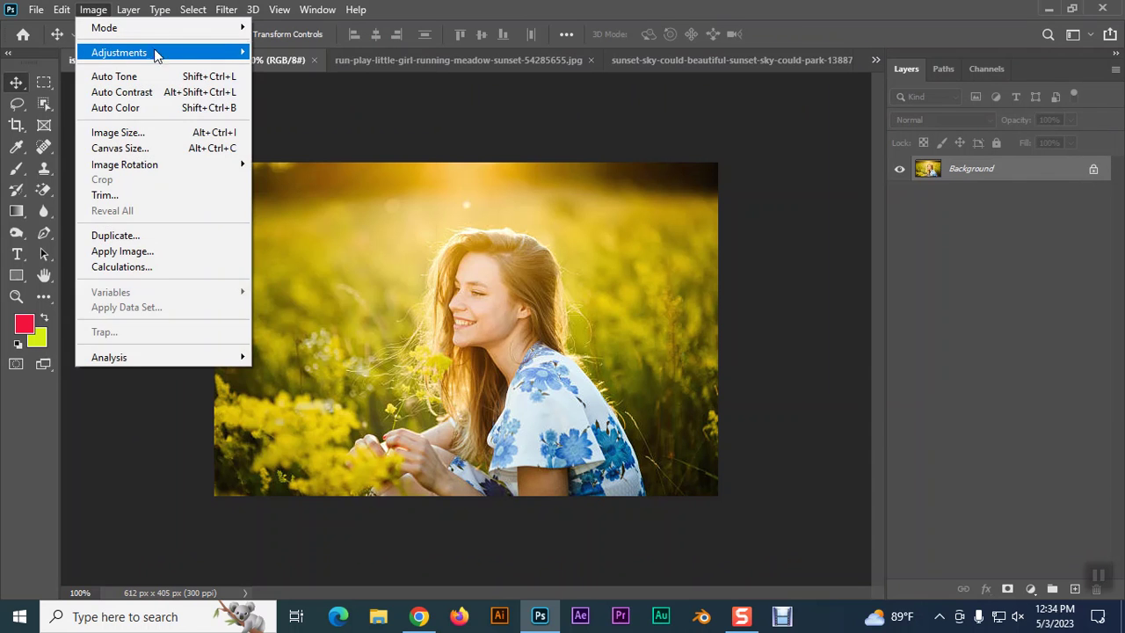
mouse_move(118, 52)
left_click(284, 83)
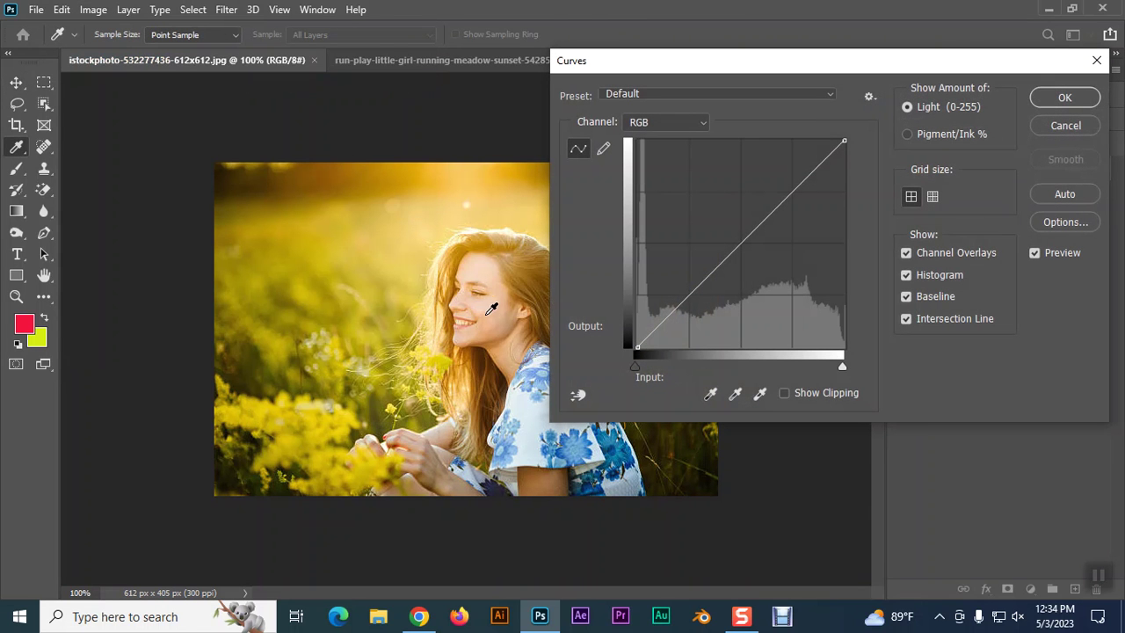
left_click(579, 396)
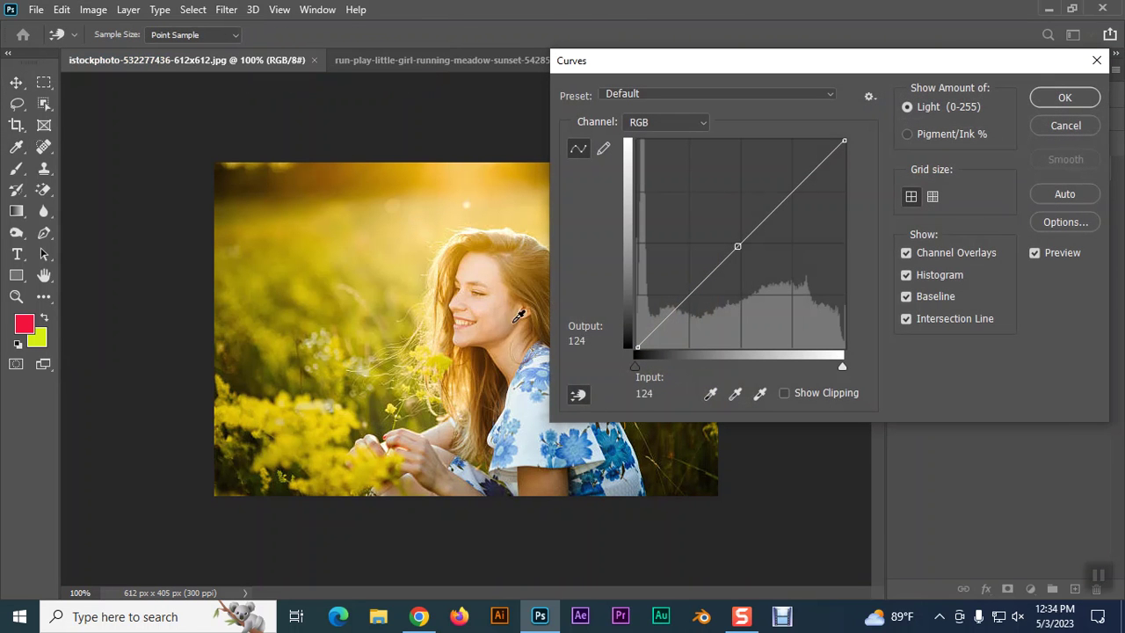
left_click_drag(495, 303, 496, 331)
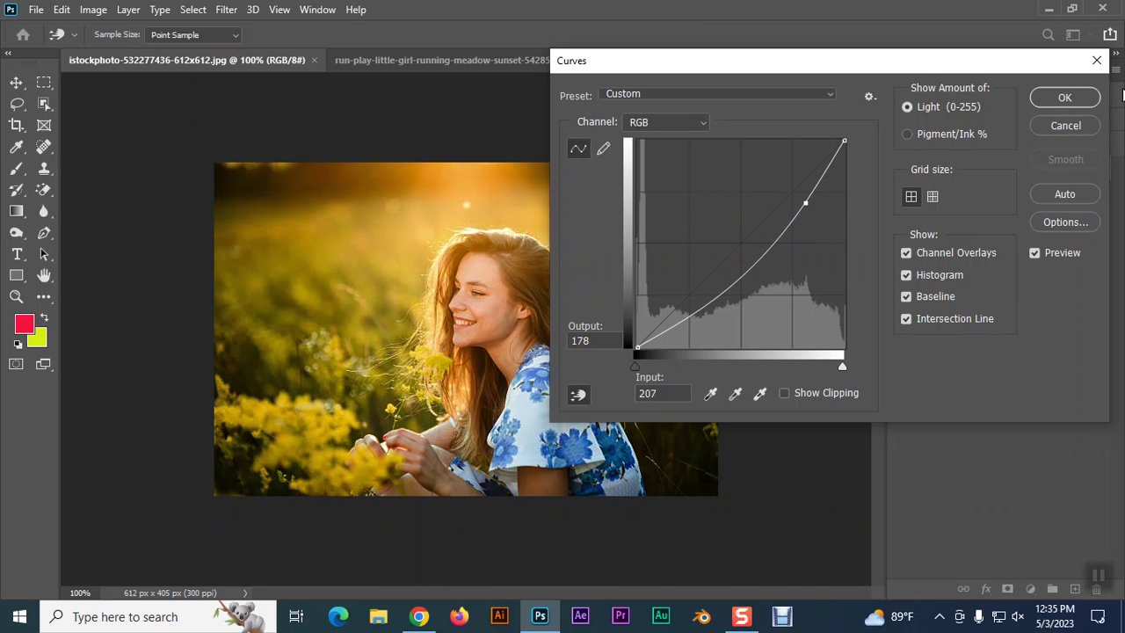
- Add a sampled shadow point, drag it down then up, and select the black-point eyedropper
mouse_move(908, 66)
left_mouse_down()
mouse_move(1111, 4)
mouse_move(1124, 21)
left_mouse_up()
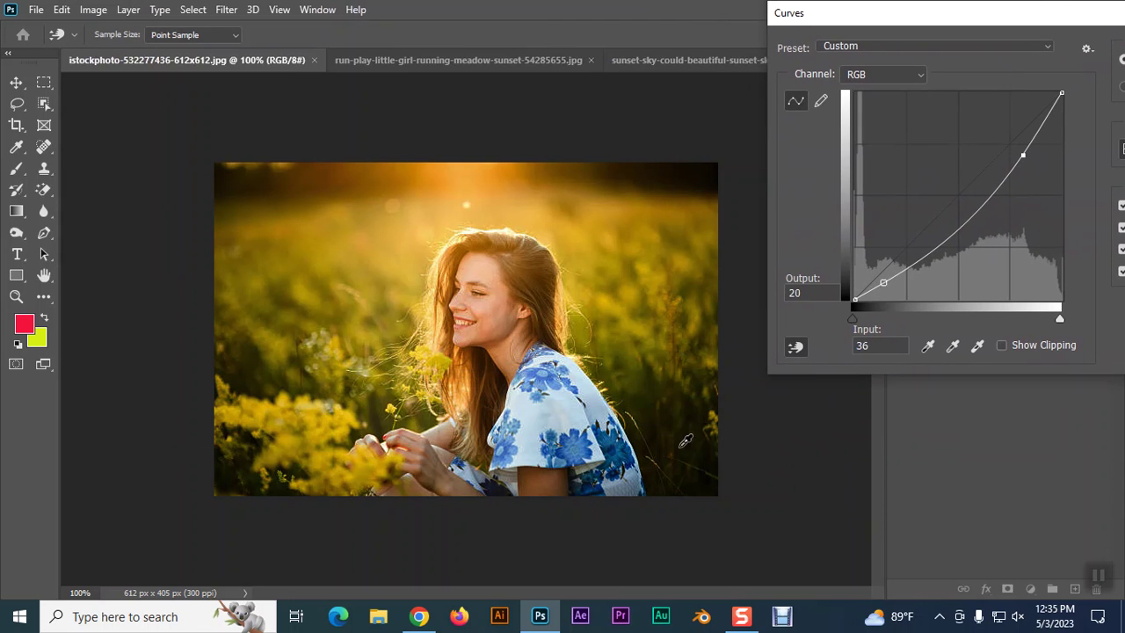
left_click(795, 348)
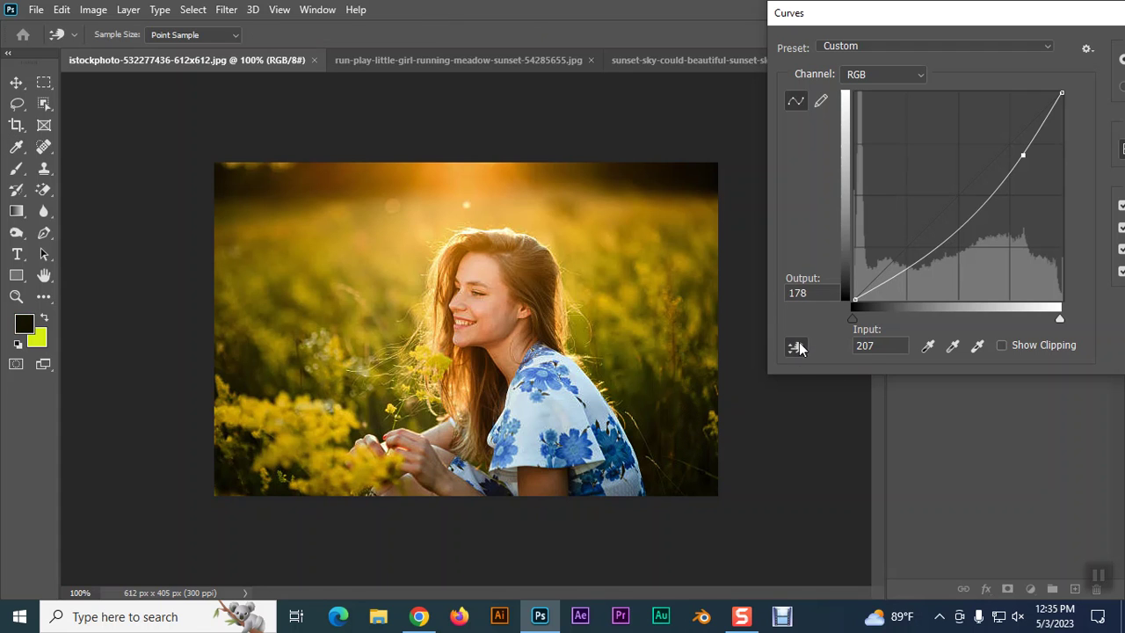
mouse_move(682, 401)
left_mouse_down()
mouse_move(681, 425)
mouse_move(684, 362)
left_mouse_up()
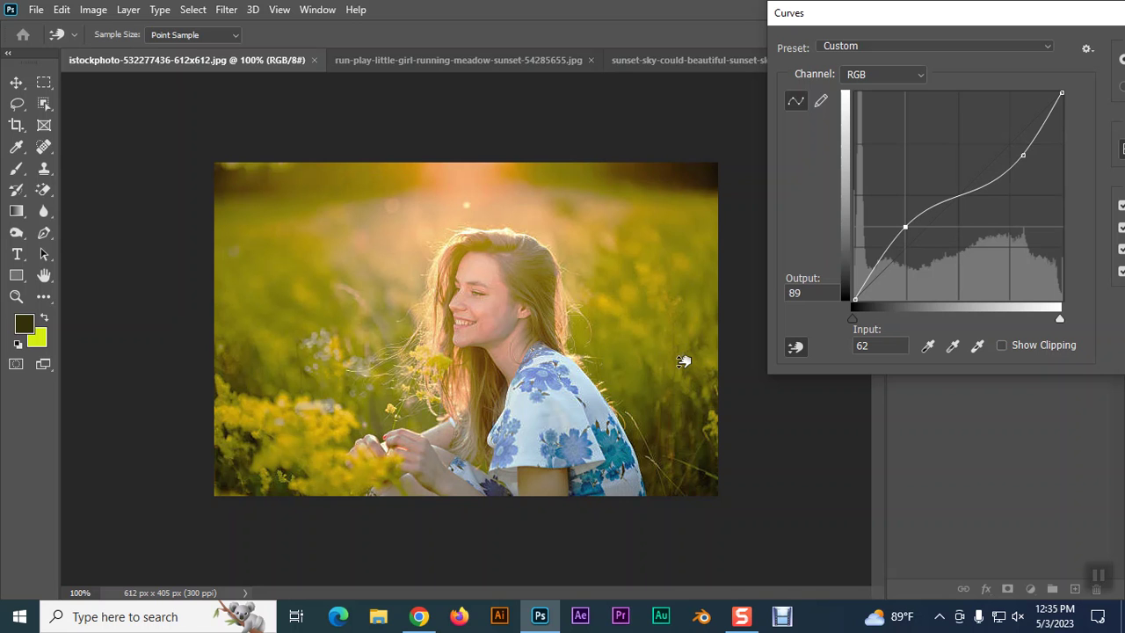
mouse_move(684, 361)
left_mouse_down()
mouse_move(636, 335)
mouse_move(657, 352)
mouse_move(673, 445)
left_mouse_up()
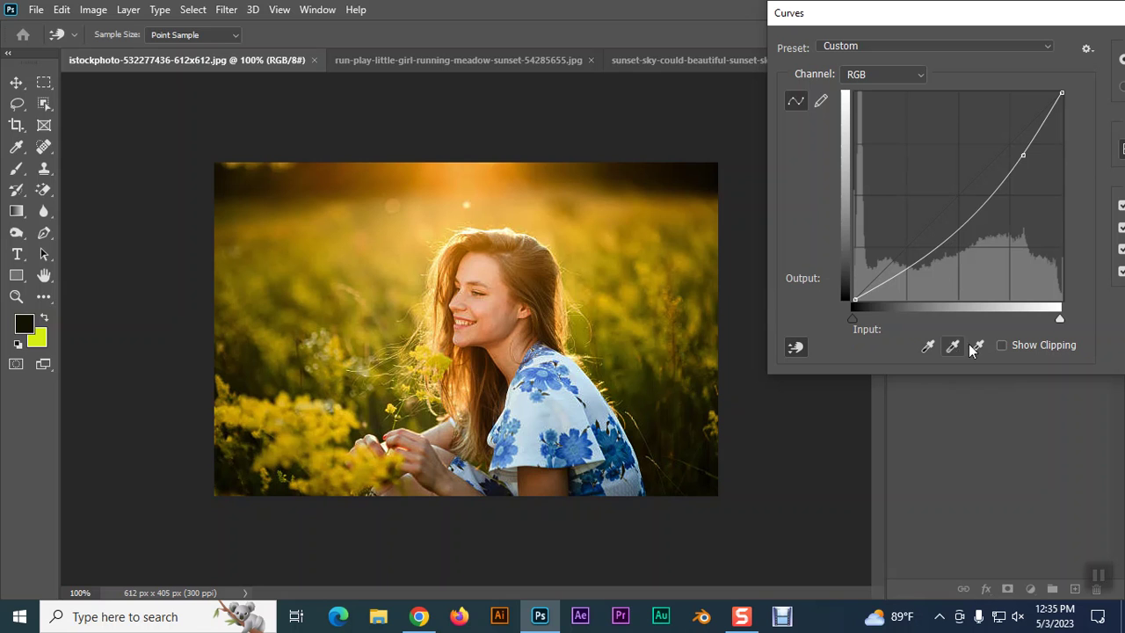
left_click(928, 345)
- Try black and gray point eyedroppers, dismiss the gray-point error, and cancel Curves
left_click(468, 203)
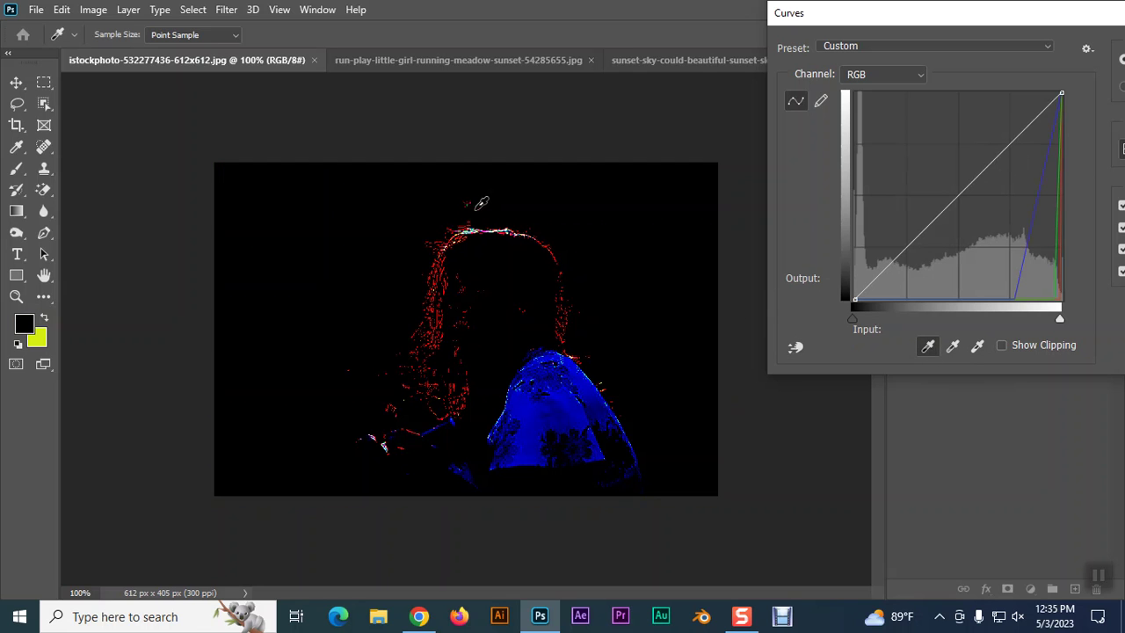
left_click(953, 345)
left_click(654, 312)
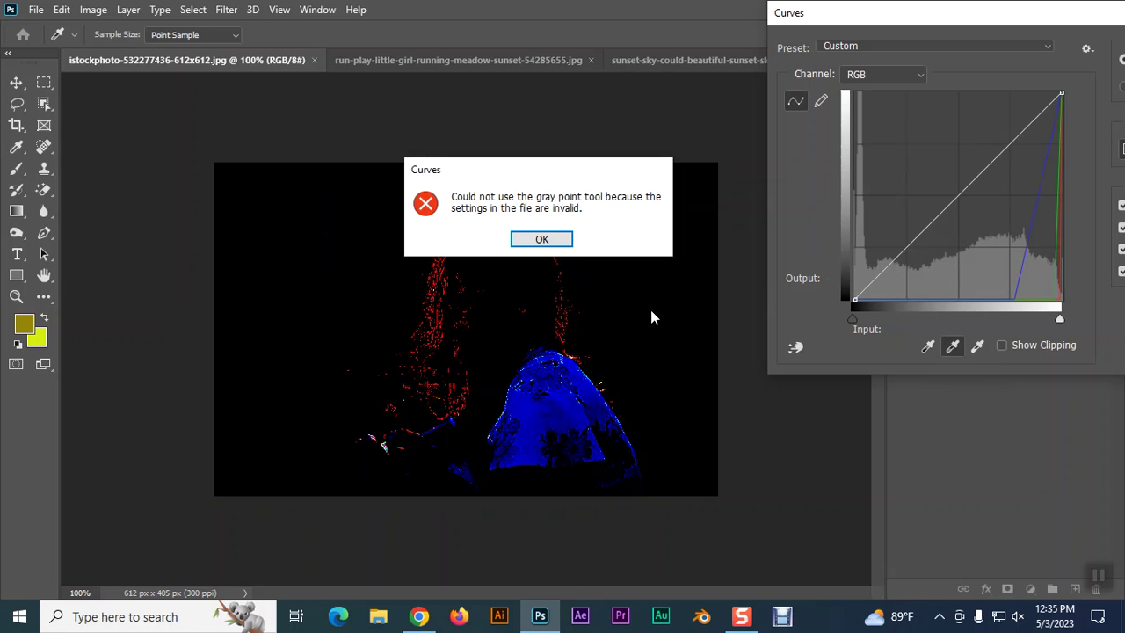
left_click(976, 346)
left_click(542, 240)
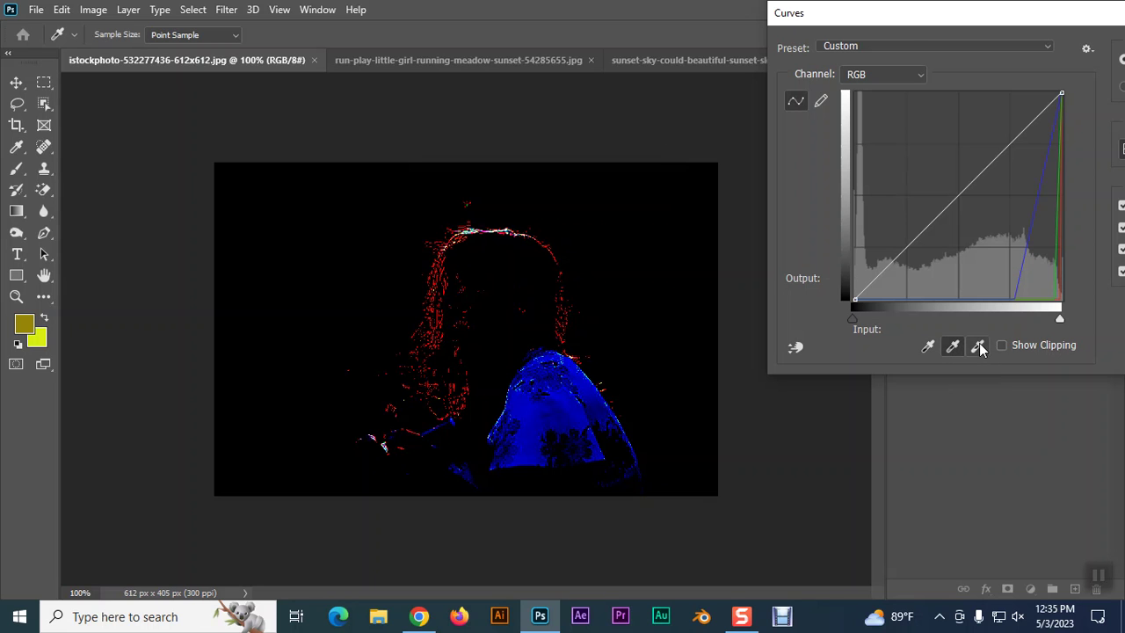
left_click_drag(911, 19, 774, 17)
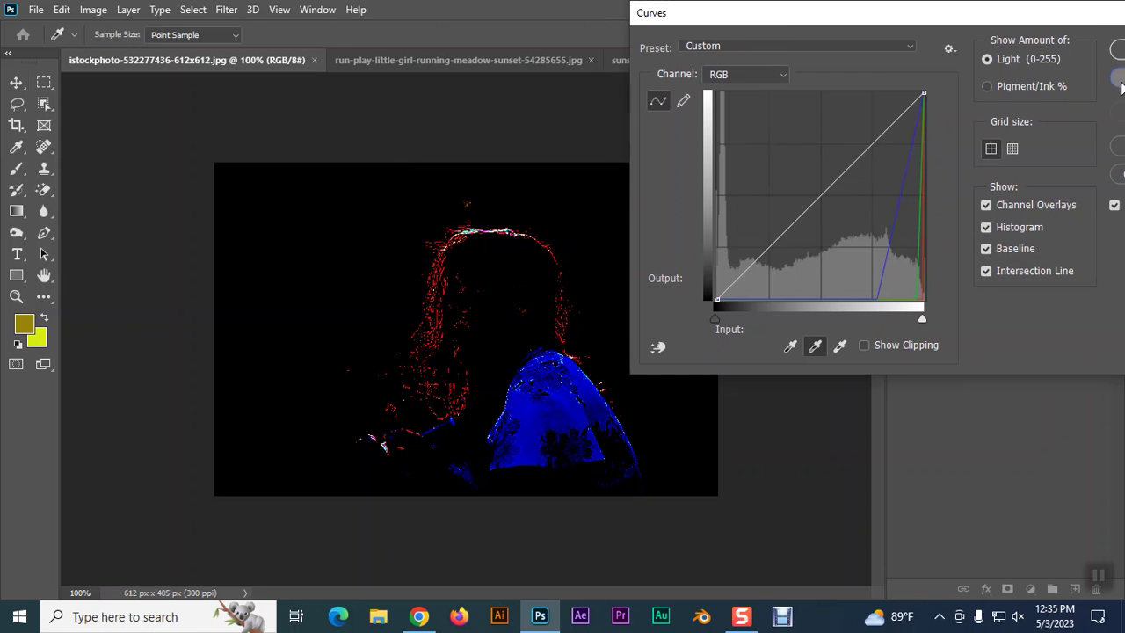
left_click(1122, 85)
- Reopen Curves and try white and black point eyedroppers, undoing each with Ctrl+Z
left_click(93, 9)
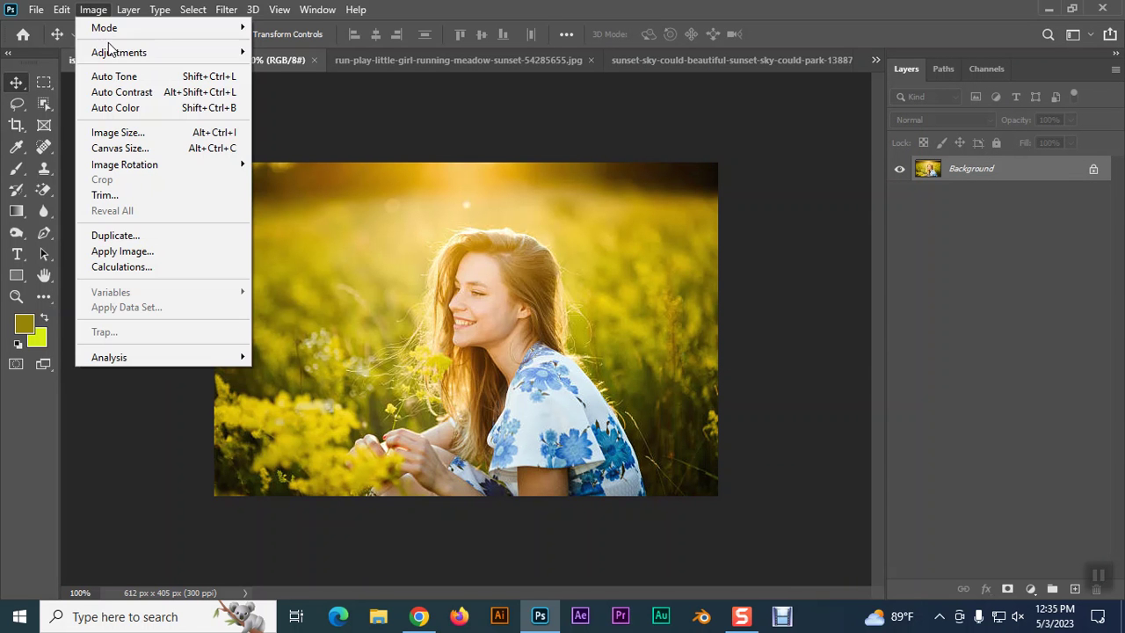
left_click(299, 83)
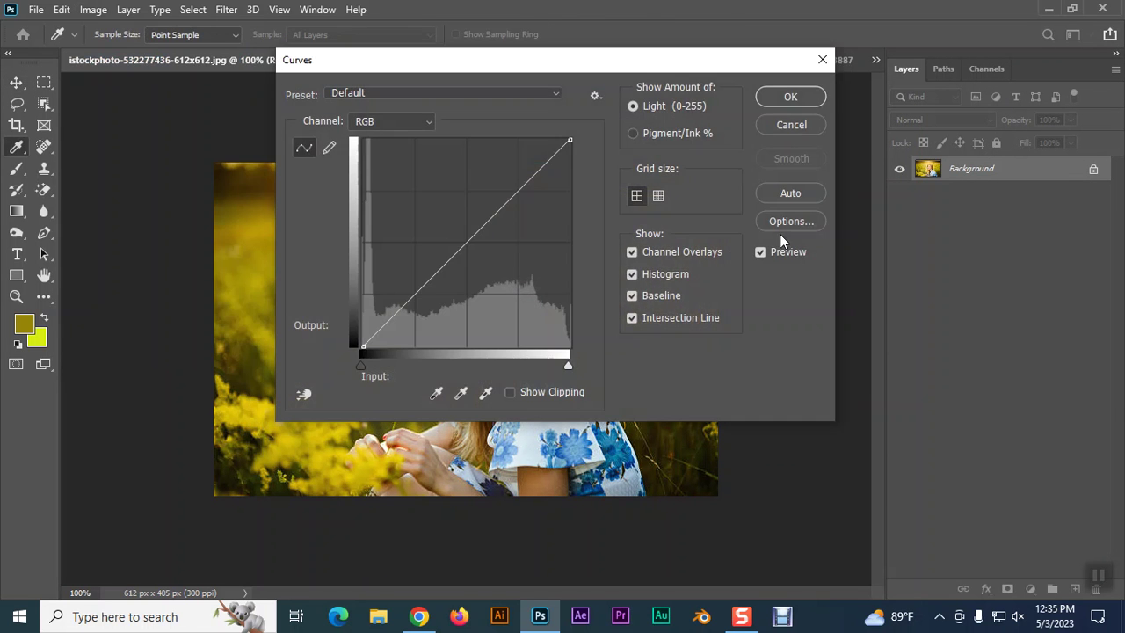
left_click_drag(652, 69, 1114, 25)
left_click(947, 350)
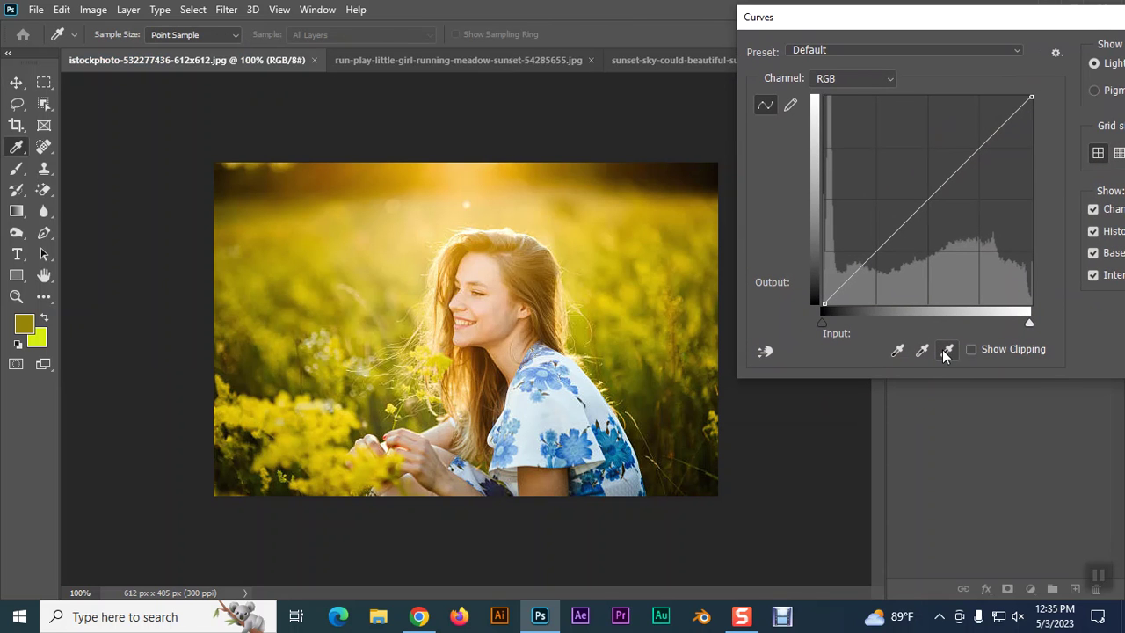
left_click(549, 213)
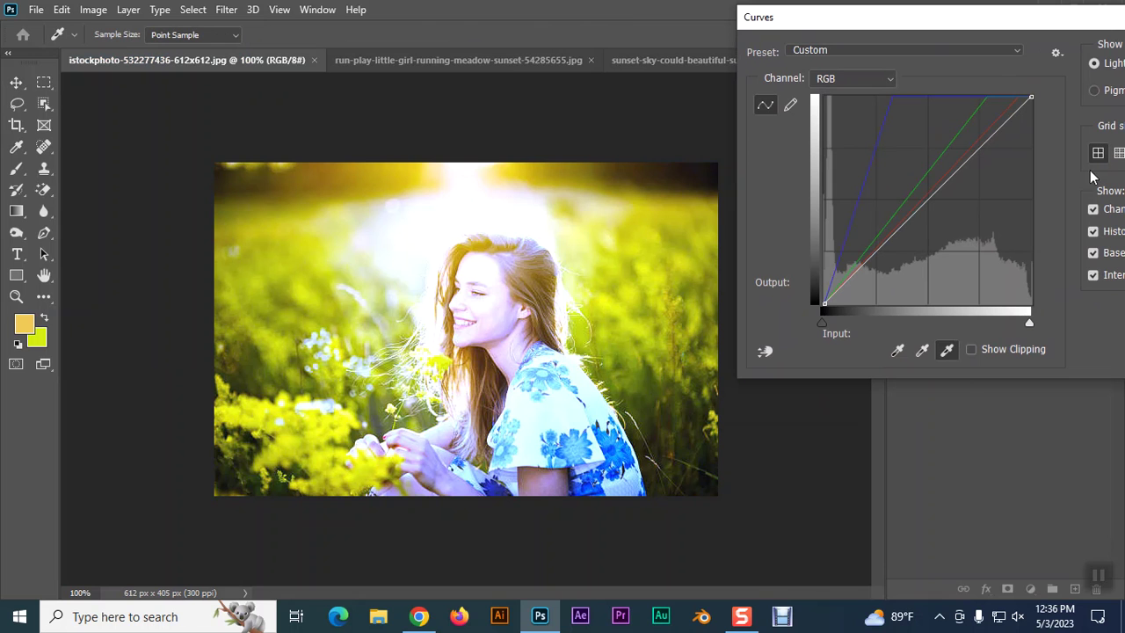
key("ctrl+z")
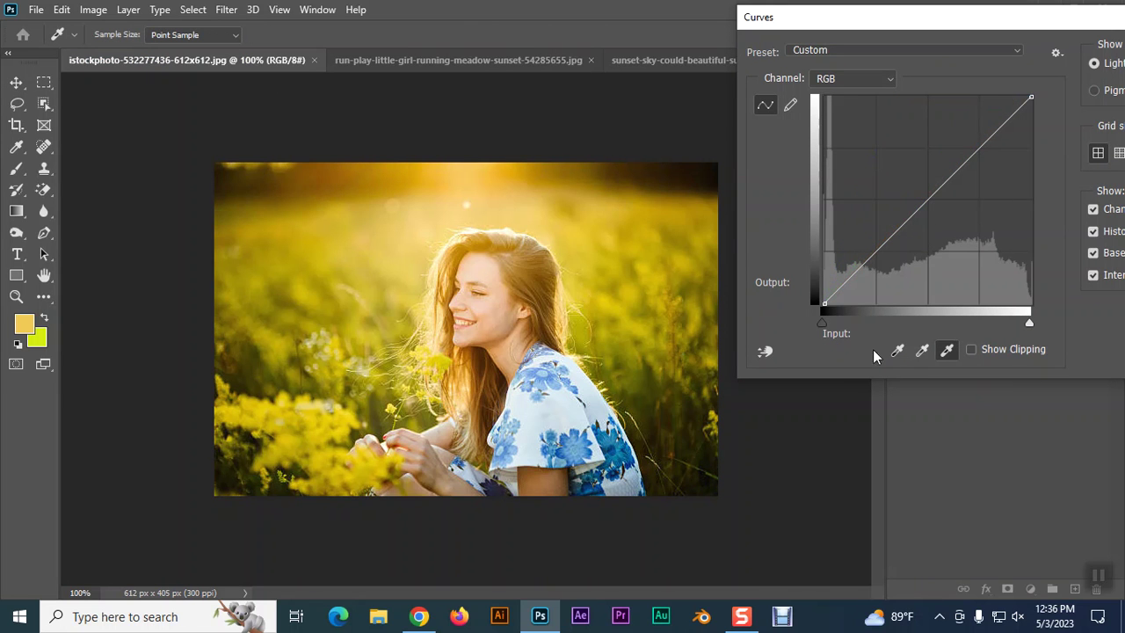
left_click(898, 350)
left_click(482, 328)
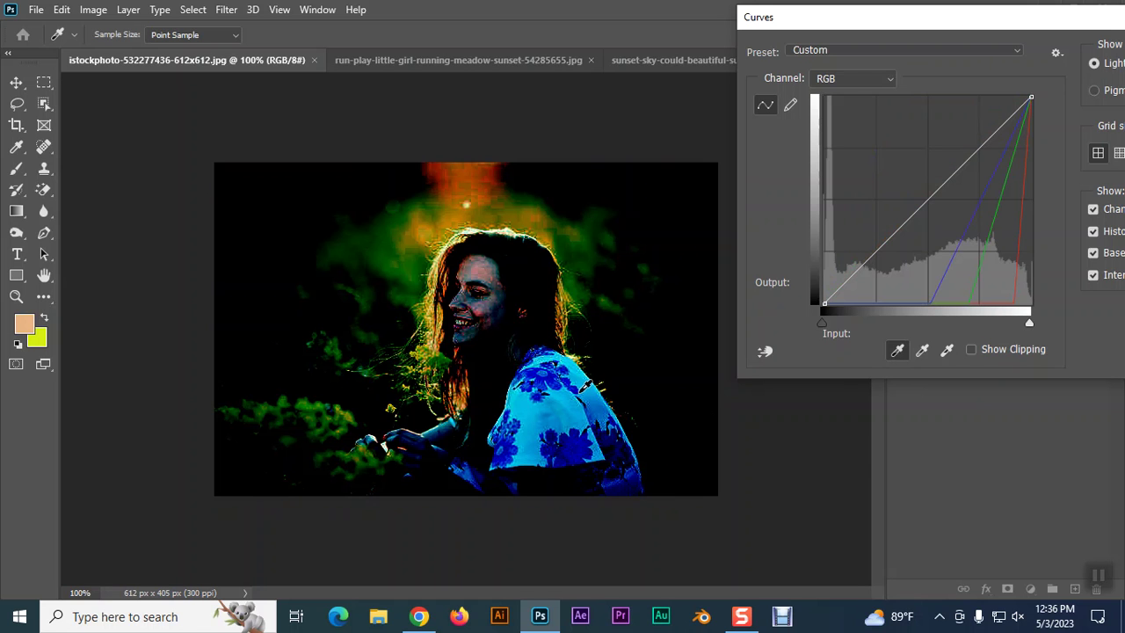
key("ctrl+z")
- Sample gray points on the portrait for colour balance, then cancel Curves
left_click(922, 350)
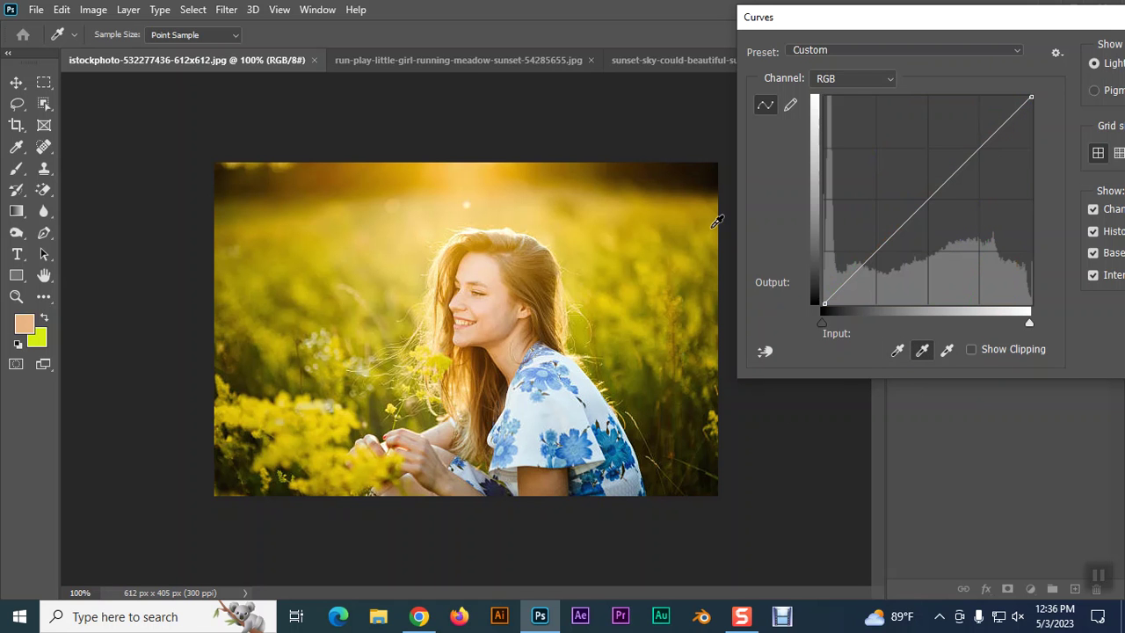
left_click(692, 189)
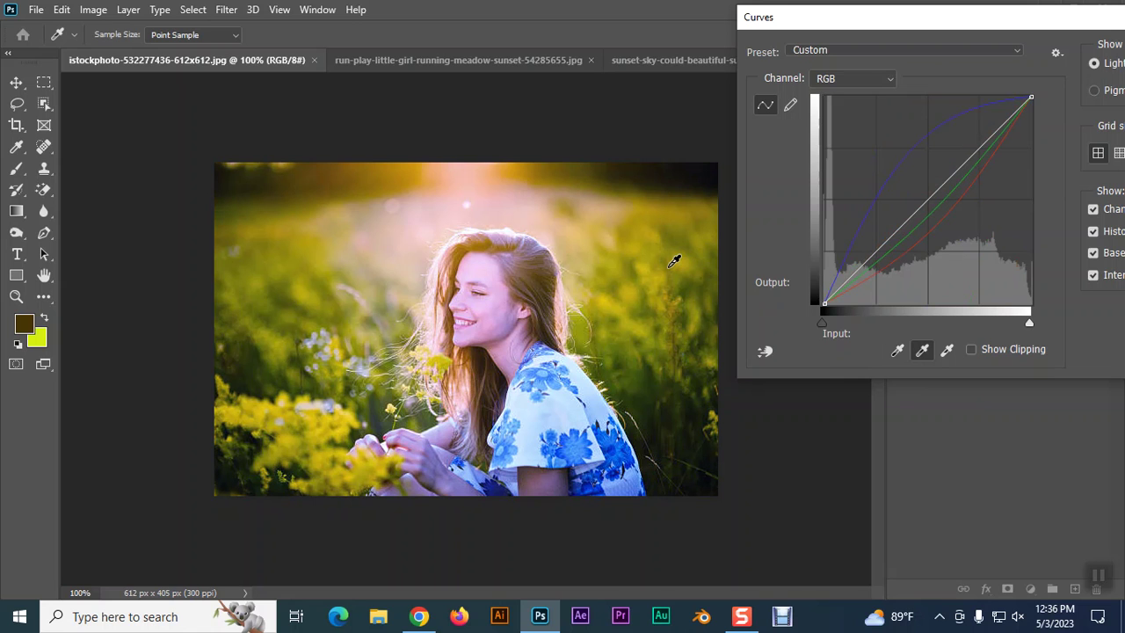
left_click(329, 263)
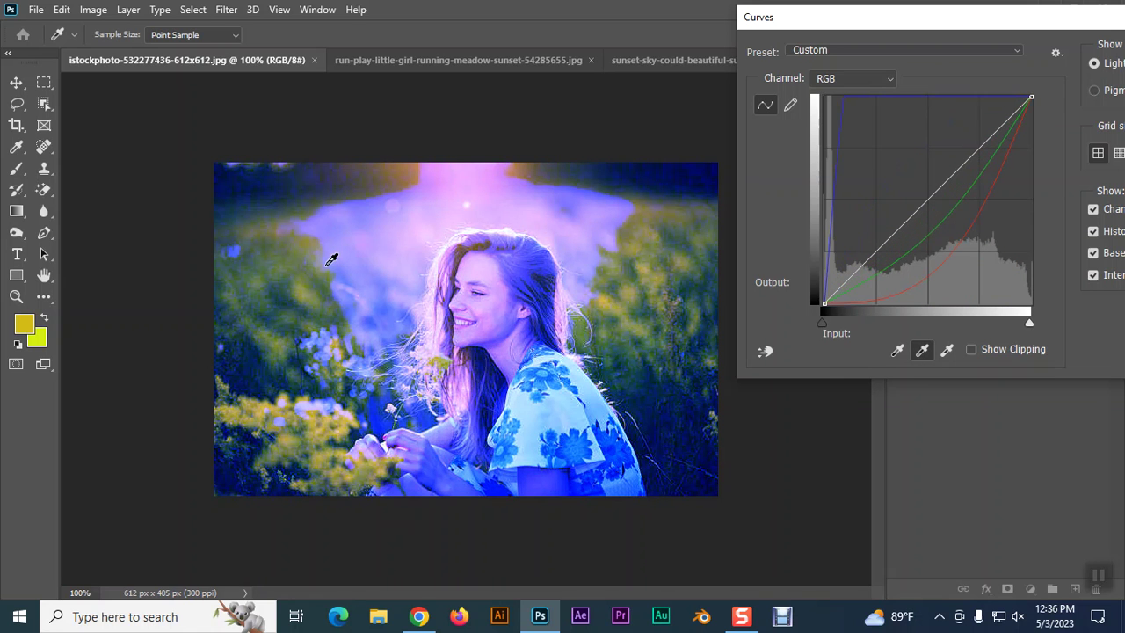
left_click(329, 263)
left_click_drag(1011, 20, 952, 65)
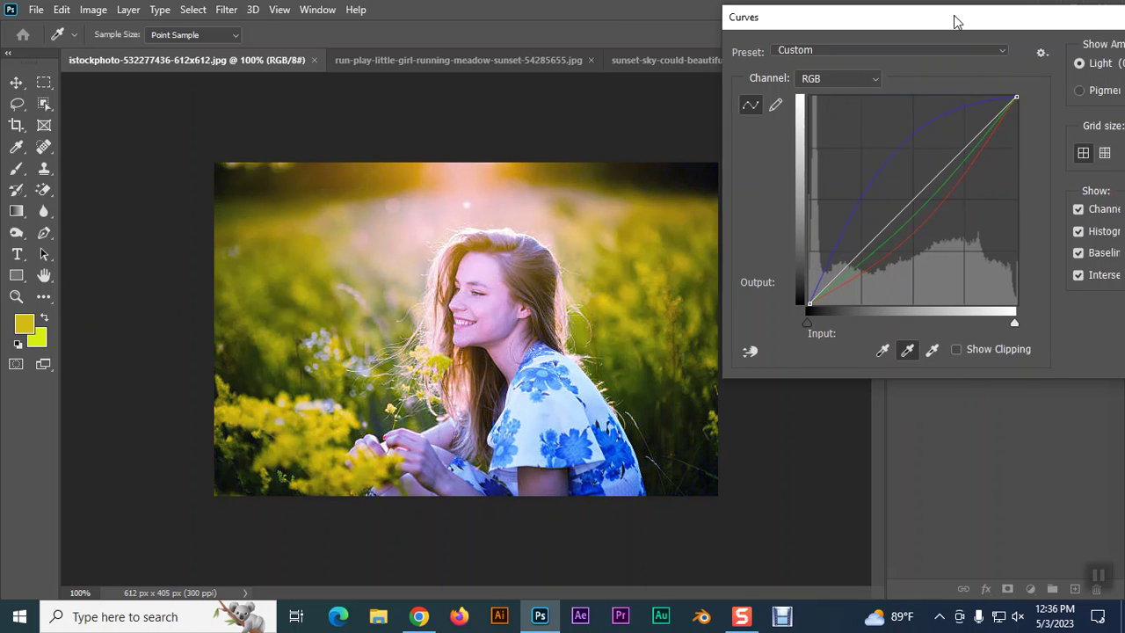
left_click(999, 86)
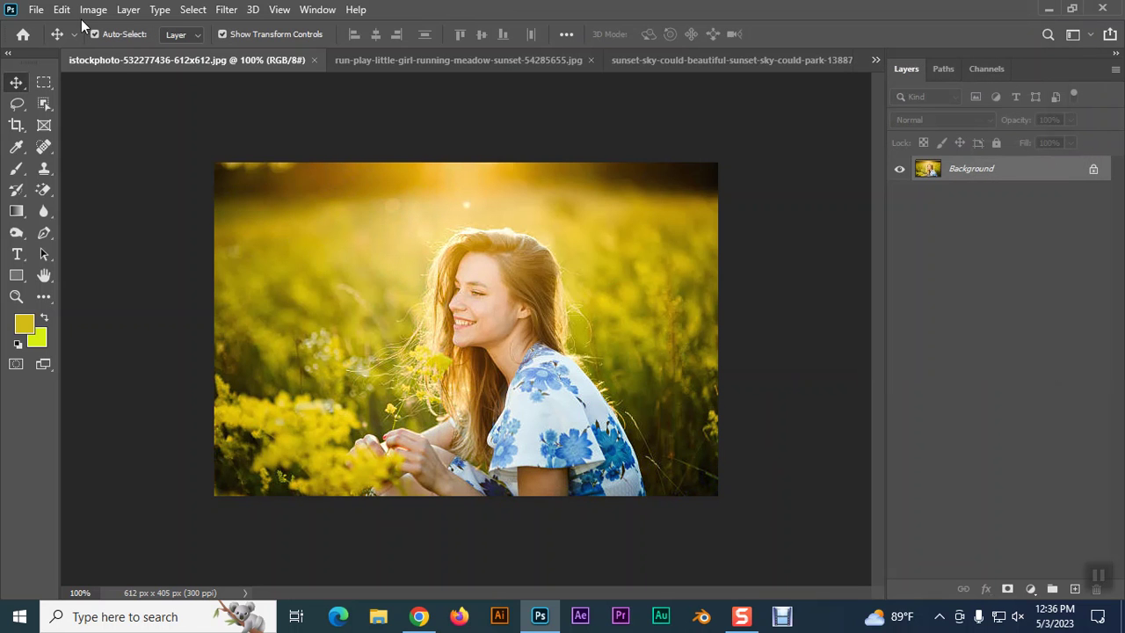
- Cycle through the open photos, ending on pexels-guillaume-meurice-1591447.jpg from the overflow list
left_click(397, 62)
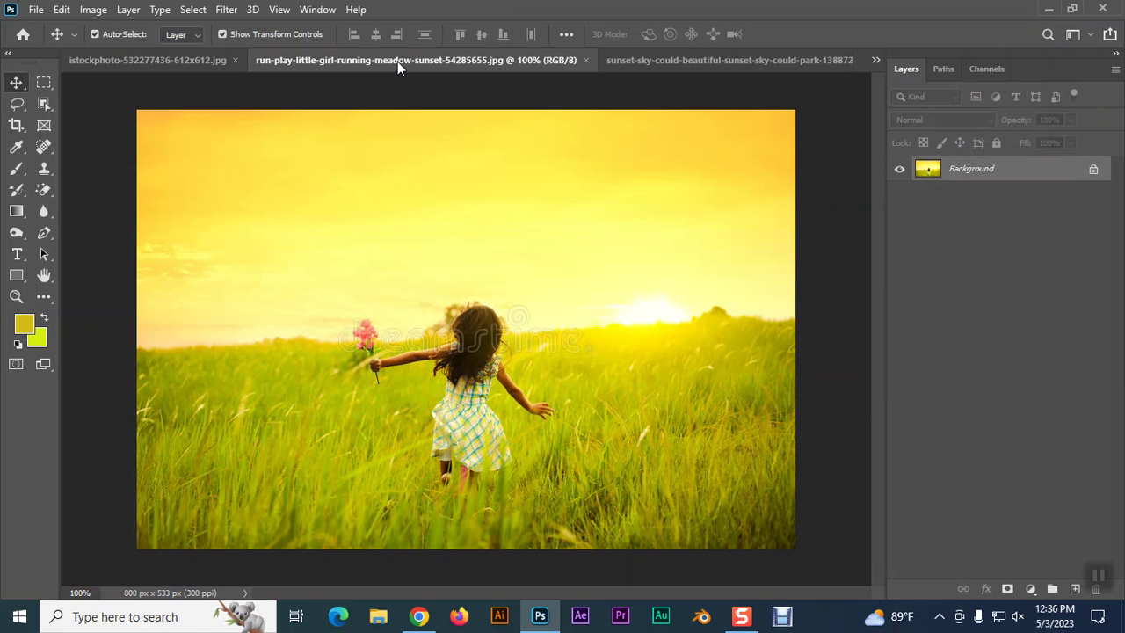
left_click(776, 62)
left_click(873, 62)
left_click(403, 243)
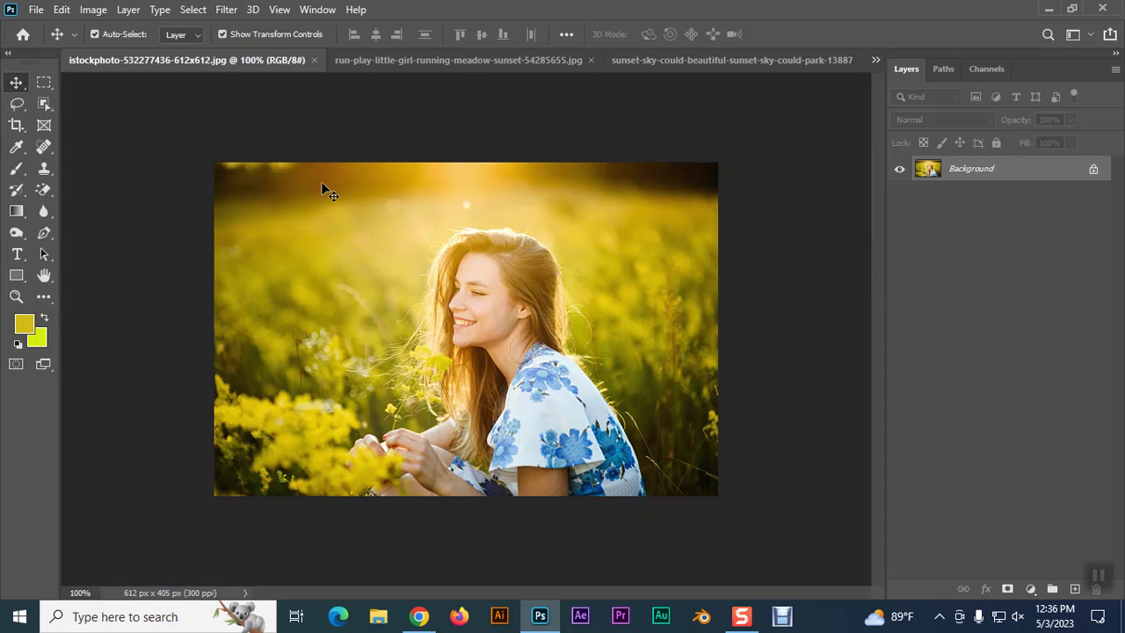
left_click(876, 59)
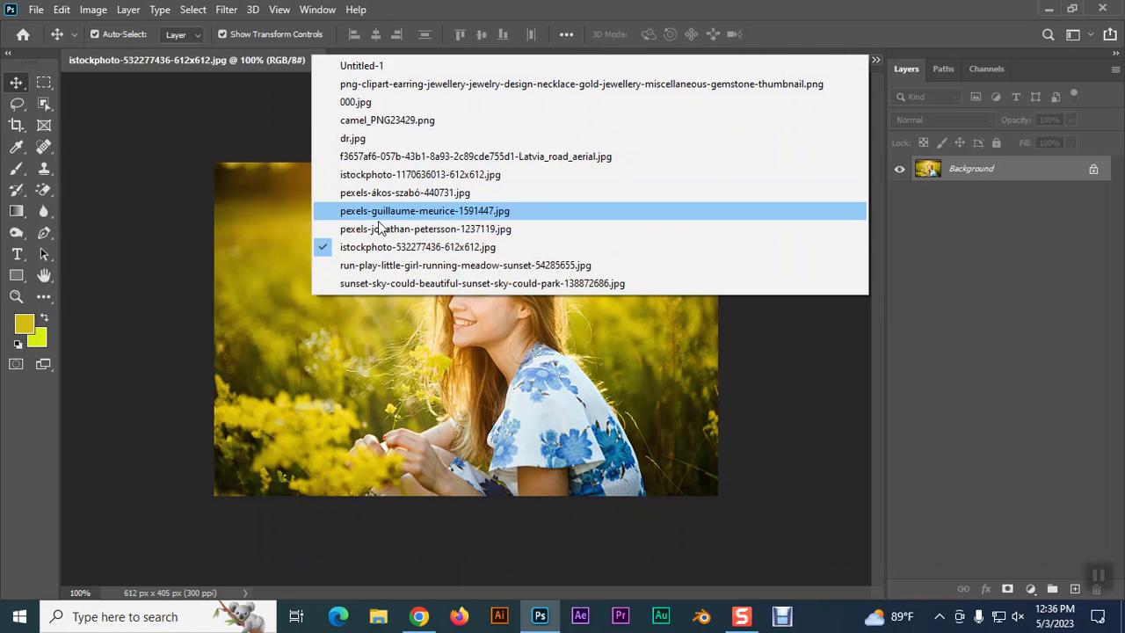
left_click(378, 226)
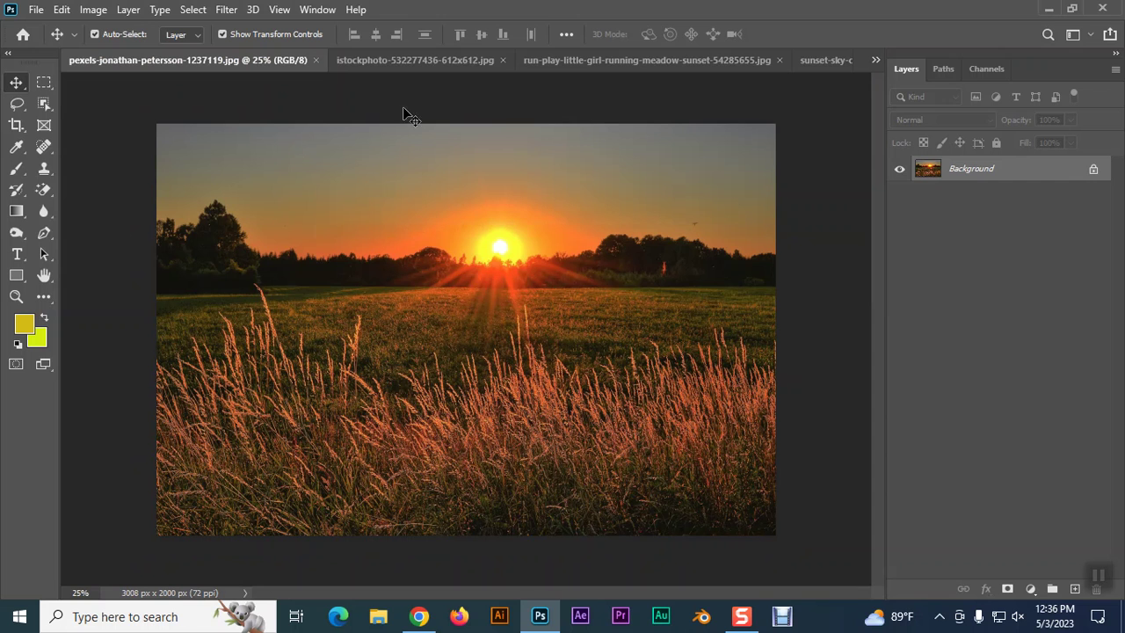
left_click(874, 62)
left_click(379, 211)
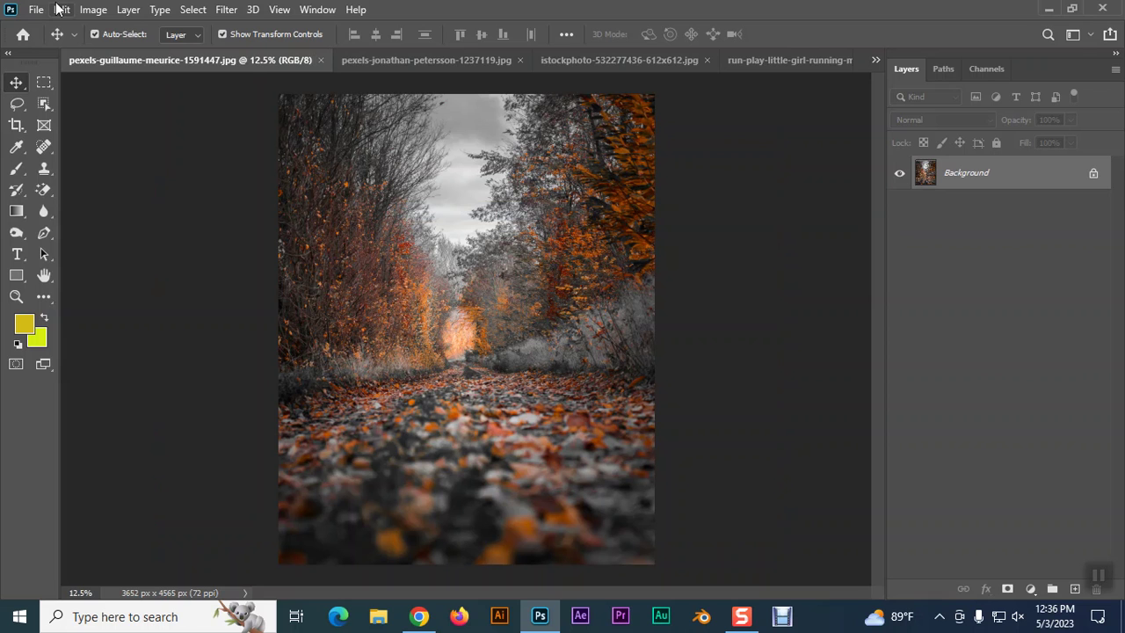
left_click(93, 9)
mouse_move(119, 51)
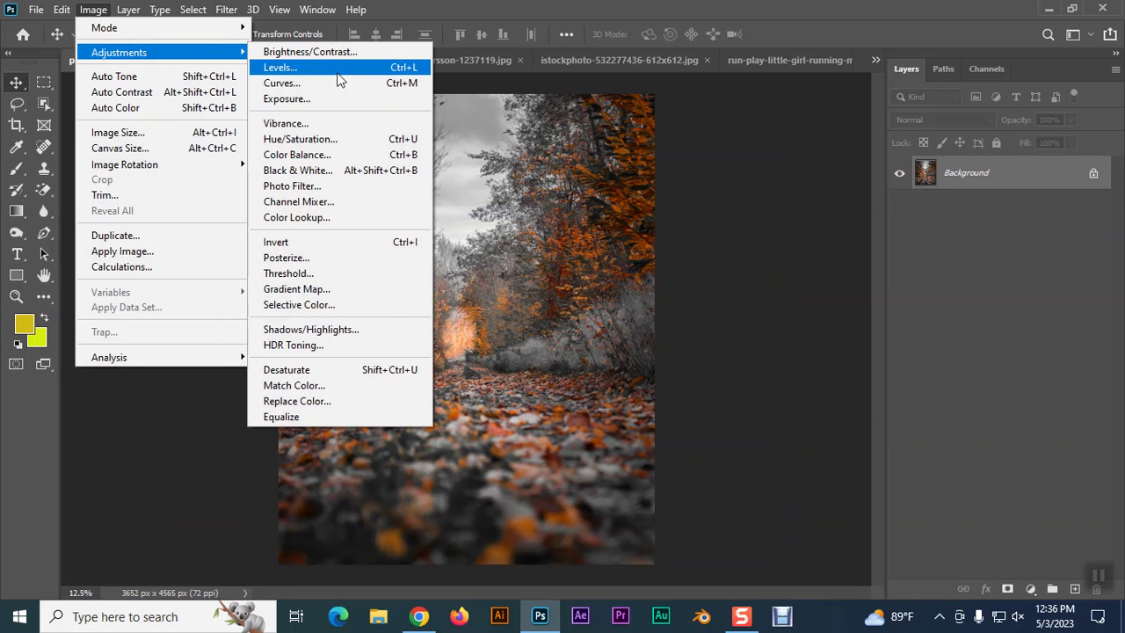
- Cancel Exposure on the autumn photo and switch to the woman-in-yellow-flowers portrait
left_click(285, 99)
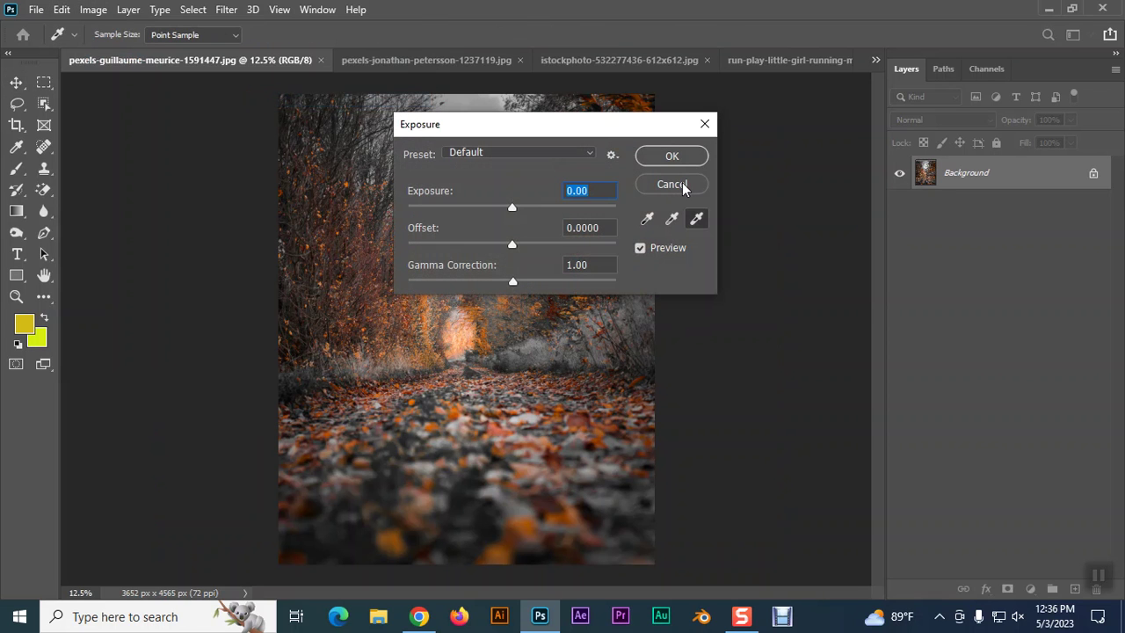
left_click(683, 187)
left_click(758, 60)
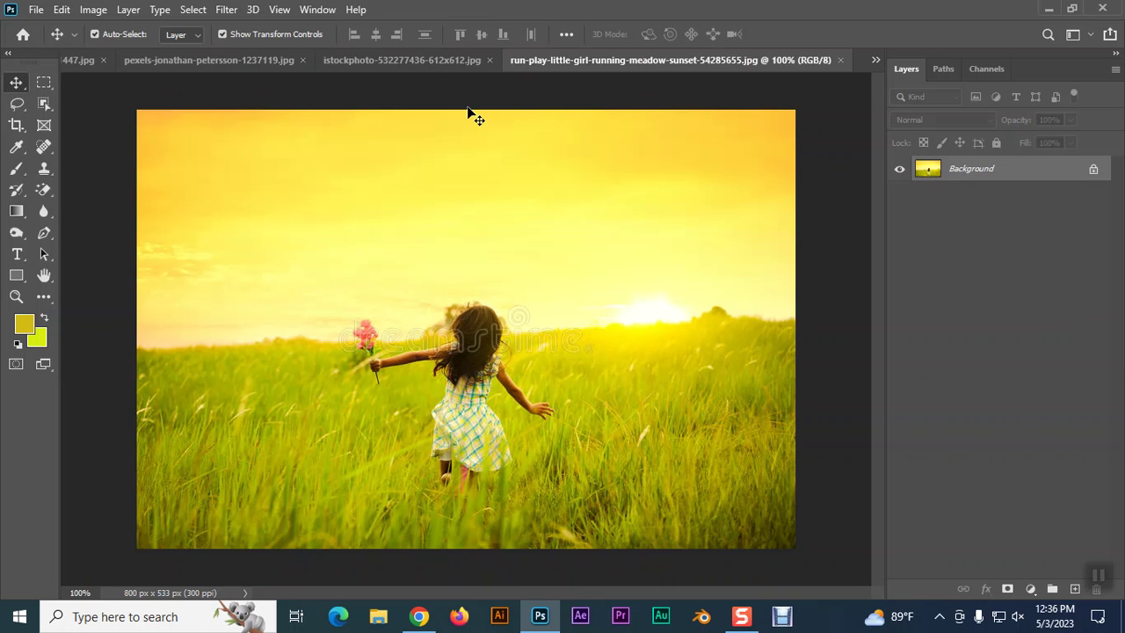
left_click(409, 64)
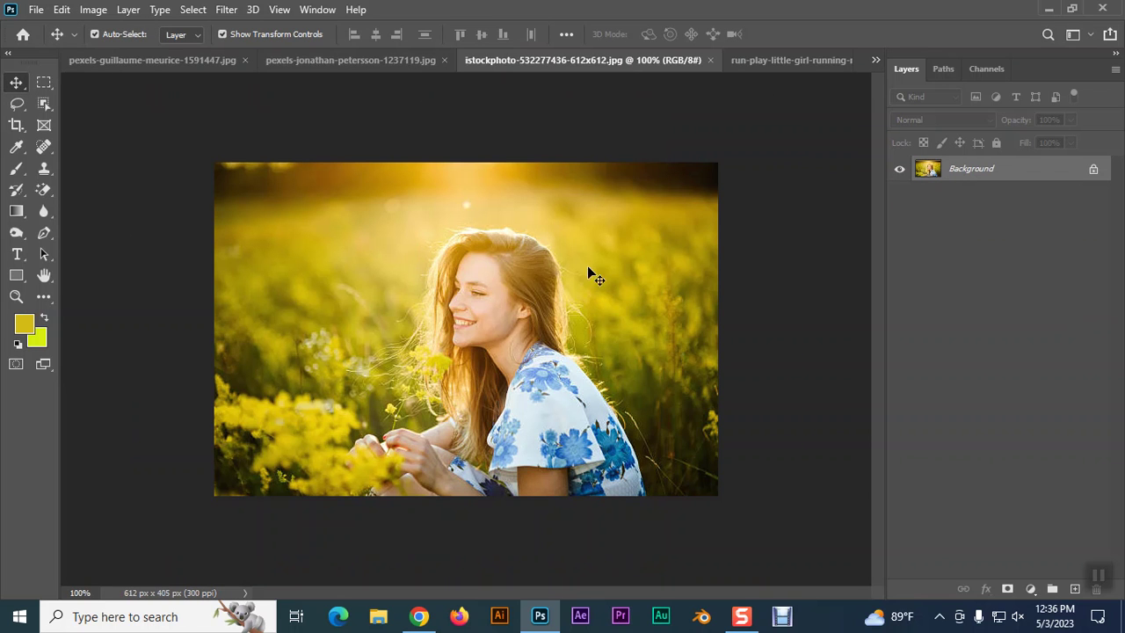
left_click(93, 9)
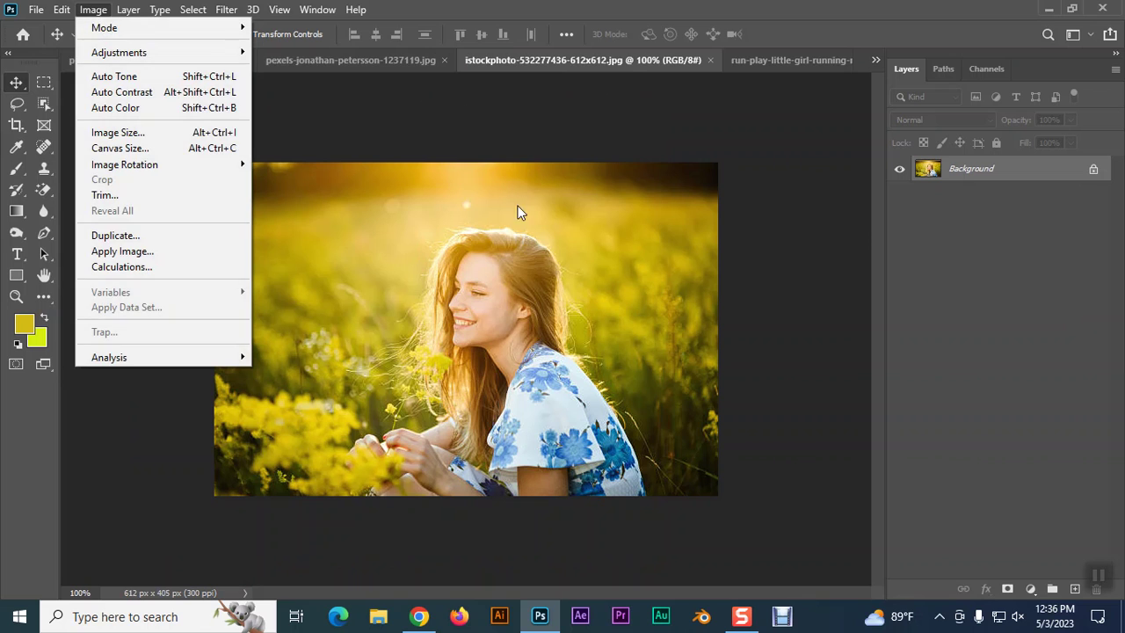
left_click(763, 172)
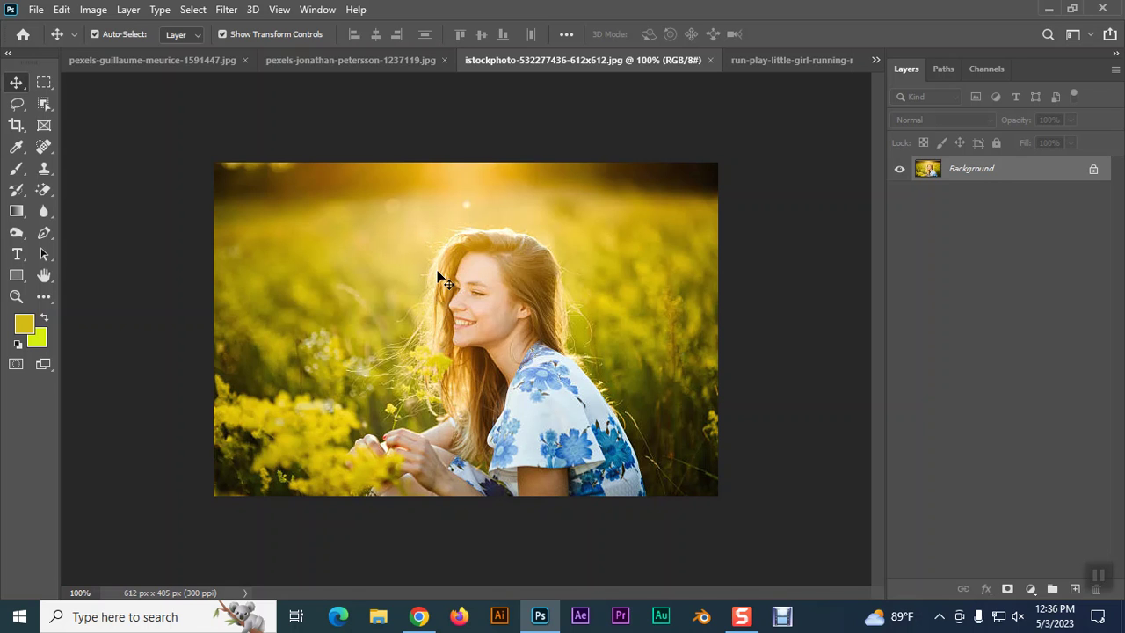
- Apply Exposure -0.61, Offset +0.0178 and Gamma 0.60 to the woman's portrait
left_click(93, 9)
mouse_move(119, 53)
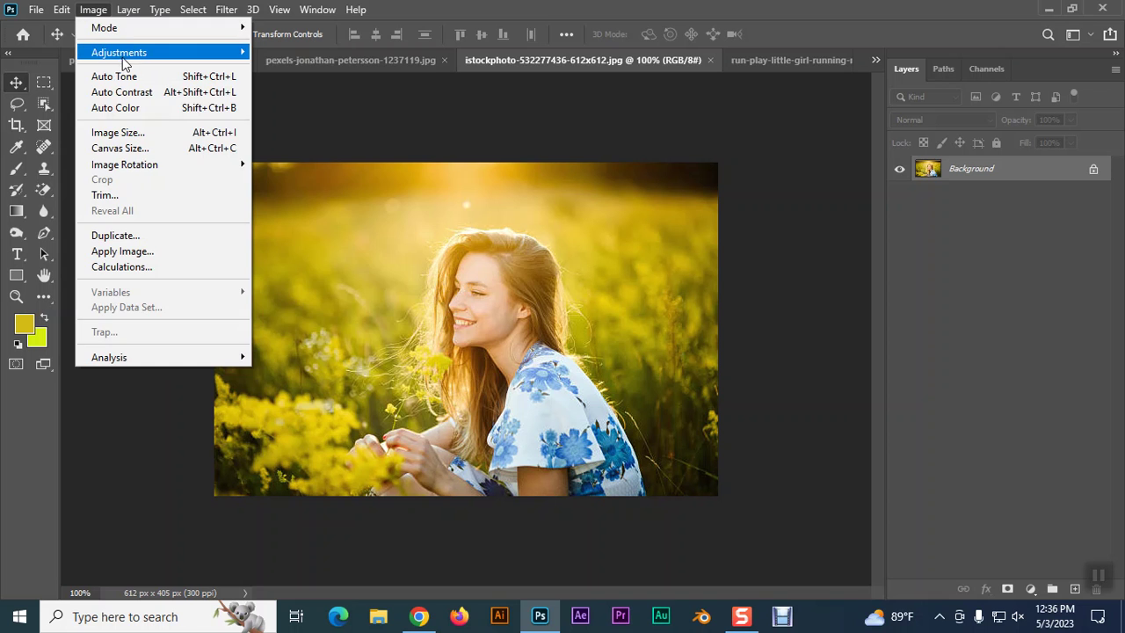
left_click(287, 99)
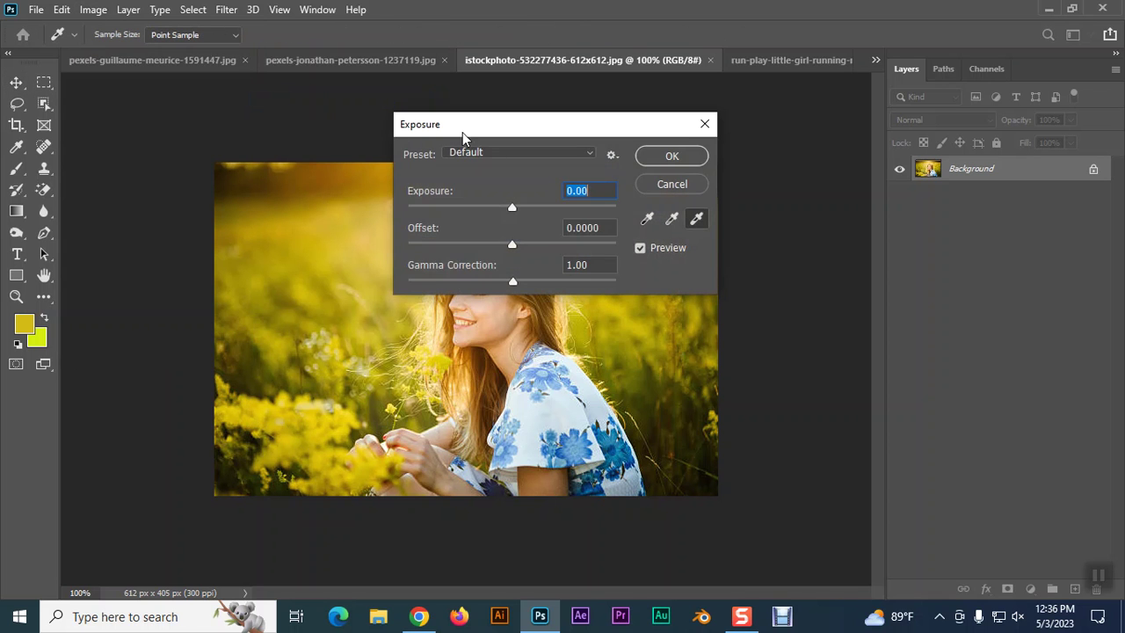
left_click_drag(482, 136, 715, 95)
mouse_move(743, 174)
left_mouse_down()
mouse_move(729, 176)
mouse_move(767, 175)
mouse_move(728, 175)
mouse_move(762, 174)
mouse_move(733, 176)
mouse_move(730, 214)
mouse_move(749, 213)
mouse_move(724, 249)
mouse_move(791, 247)
mouse_move(780, 247)
left_mouse_up()
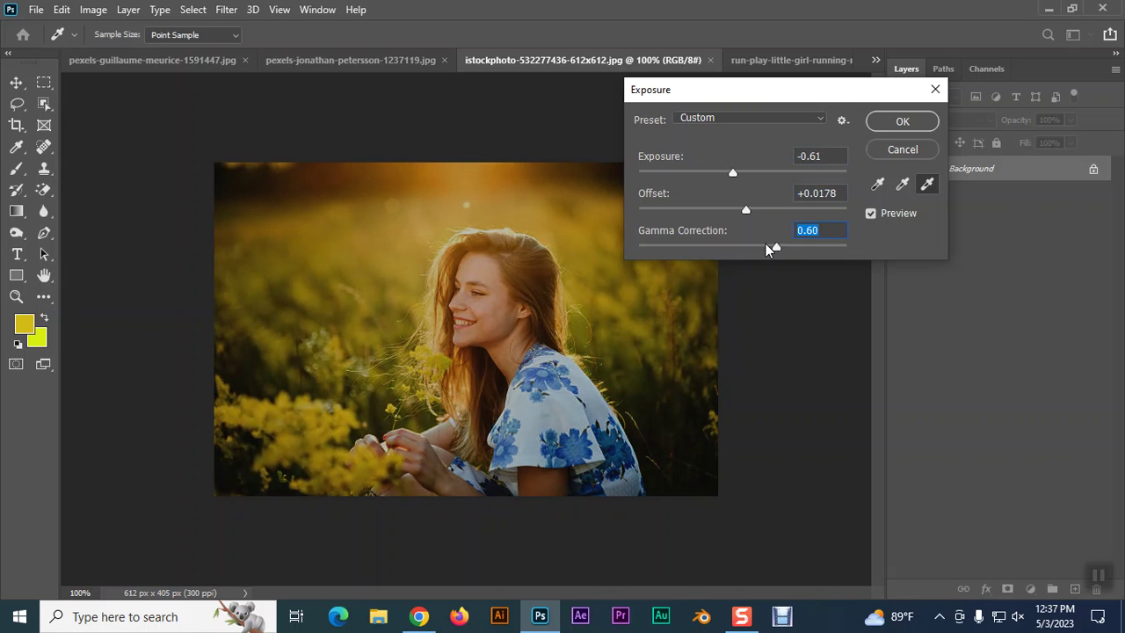
left_click(903, 125)
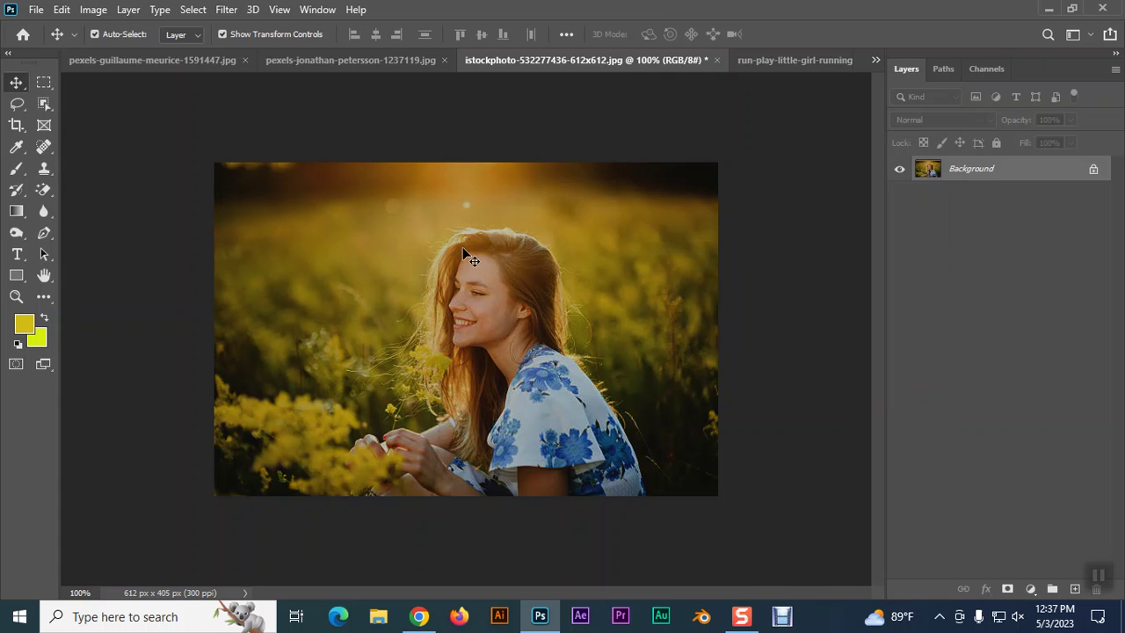
left_click(93, 10)
mouse_move(118, 52)
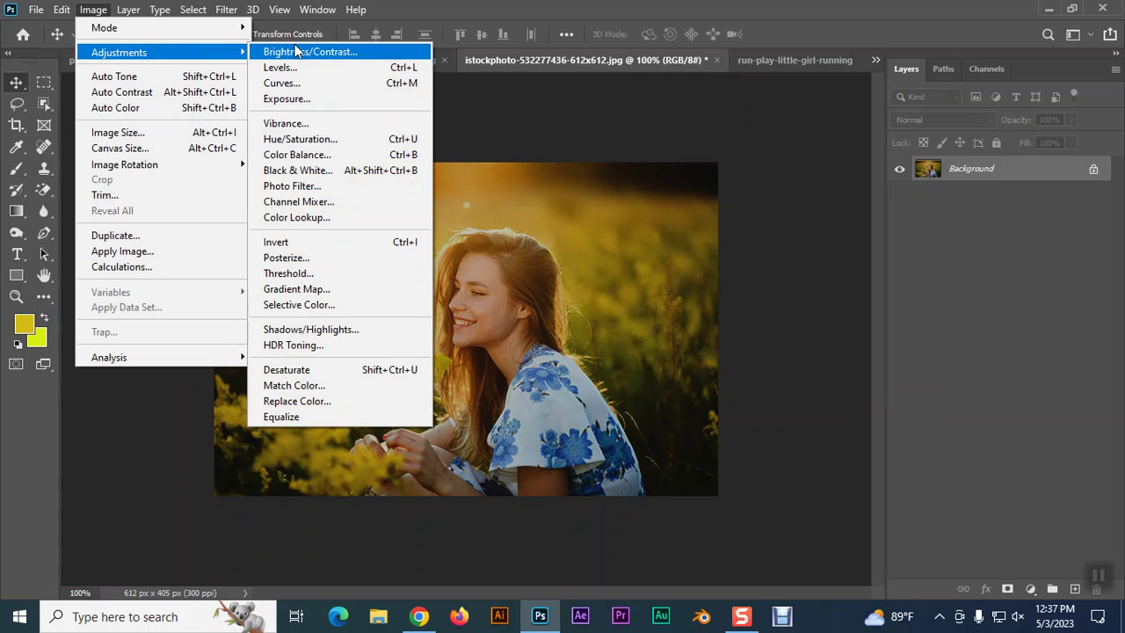
- Apply Levels to the Green channel with the midtone set to 1.26
left_click(296, 68)
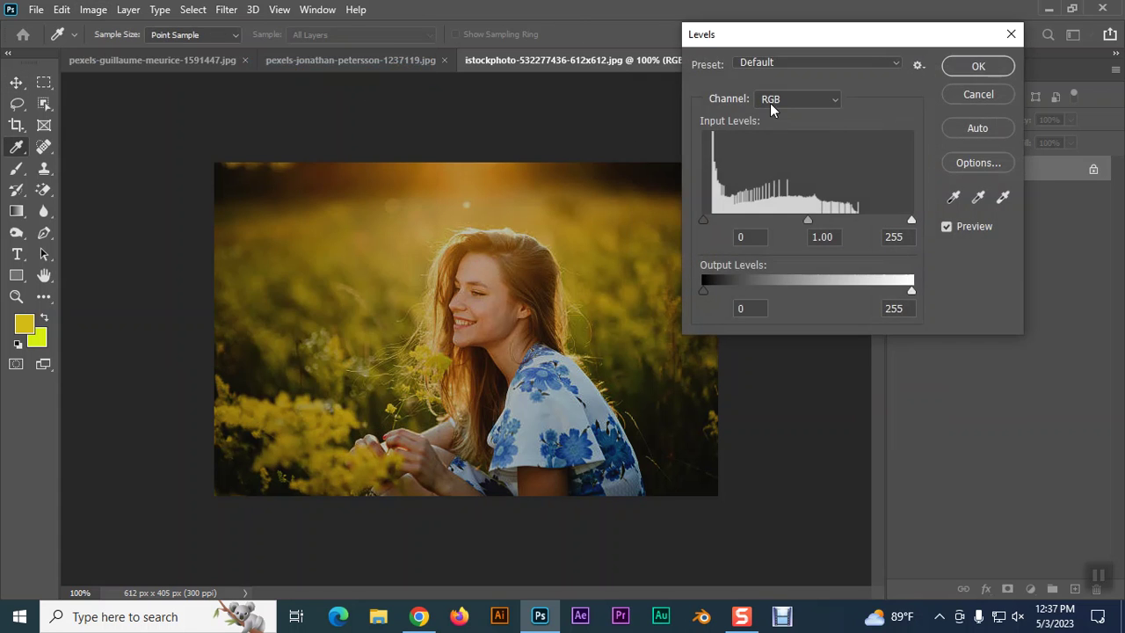
left_click(771, 103)
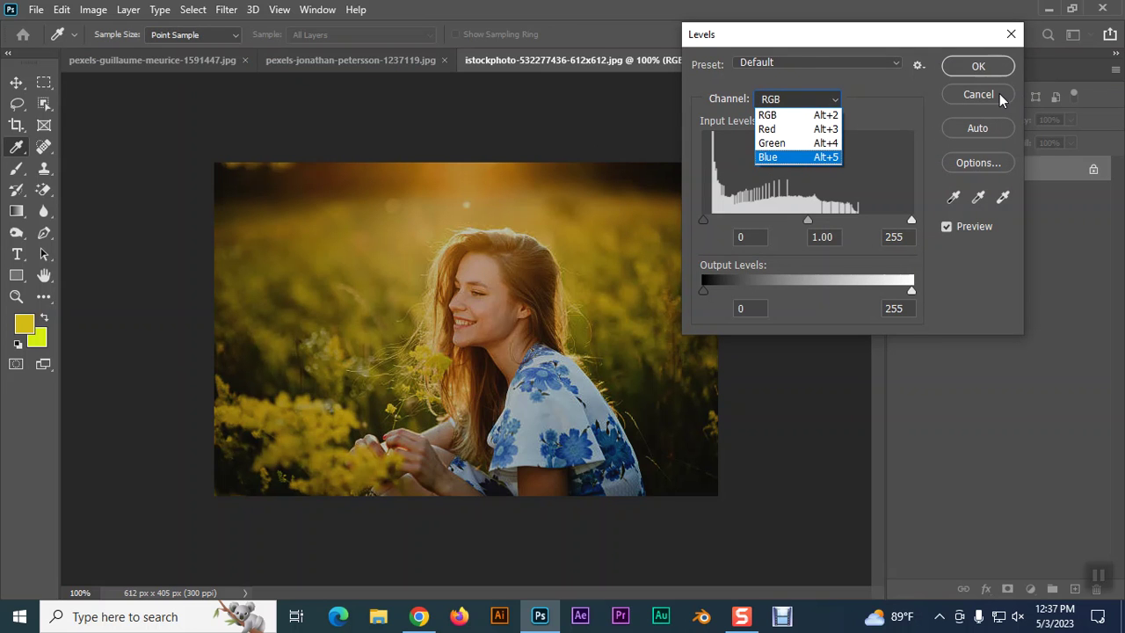
left_click(773, 142)
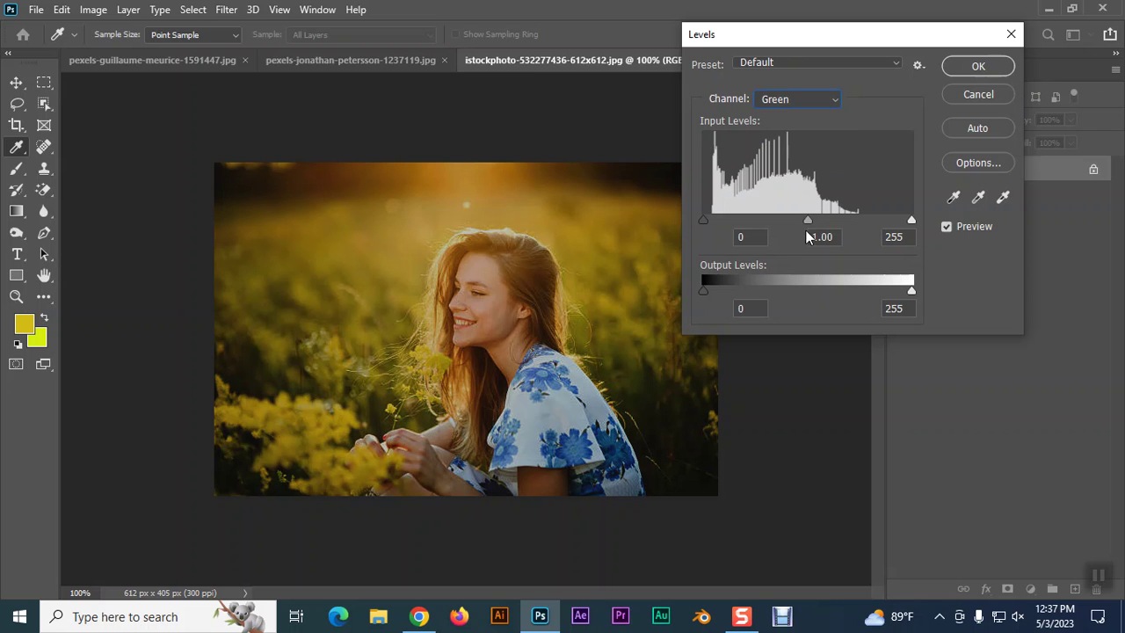
left_click_drag(808, 220, 791, 219)
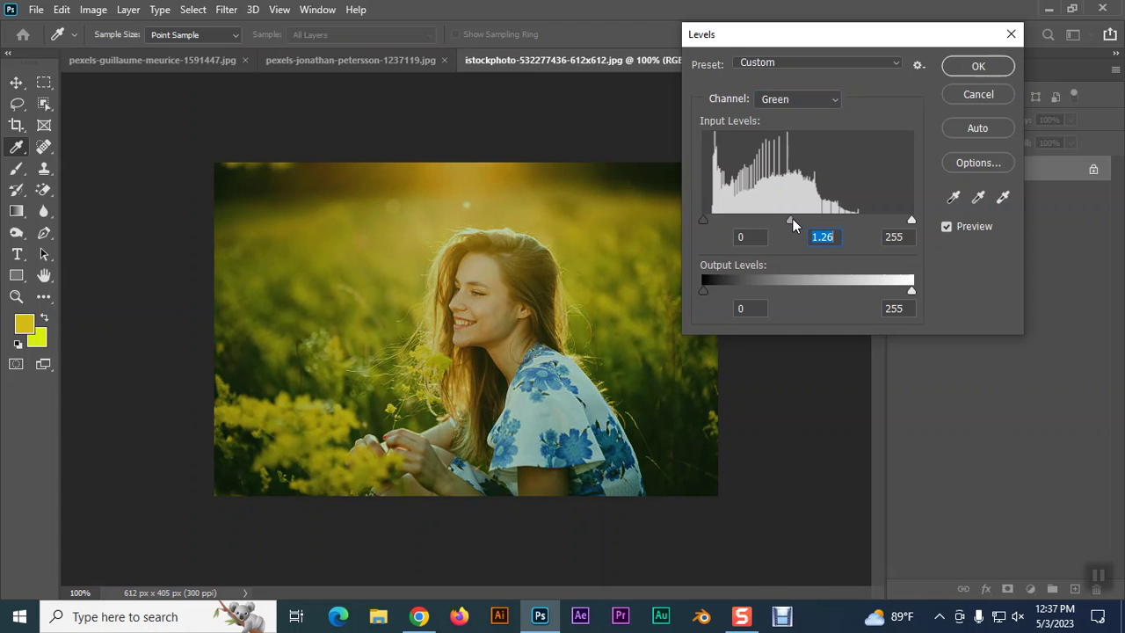
left_click(979, 68)
key("v")
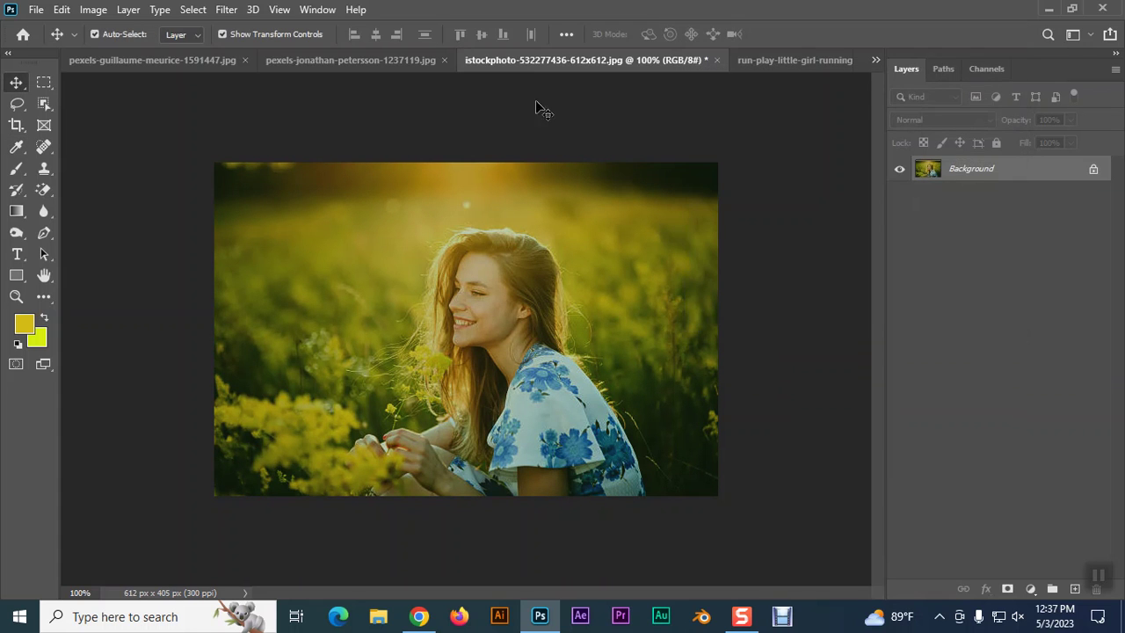
- Apply Brightness/Contrast with Brightness 34 and Contrast -6
left_click(93, 10)
mouse_move(119, 52)
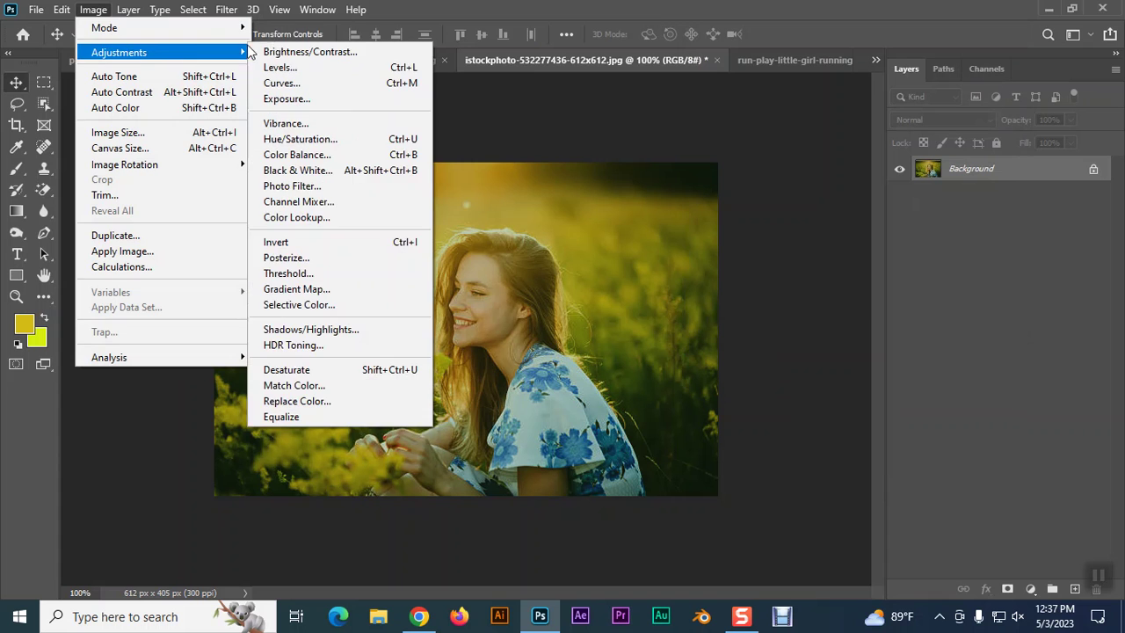
left_click(291, 51)
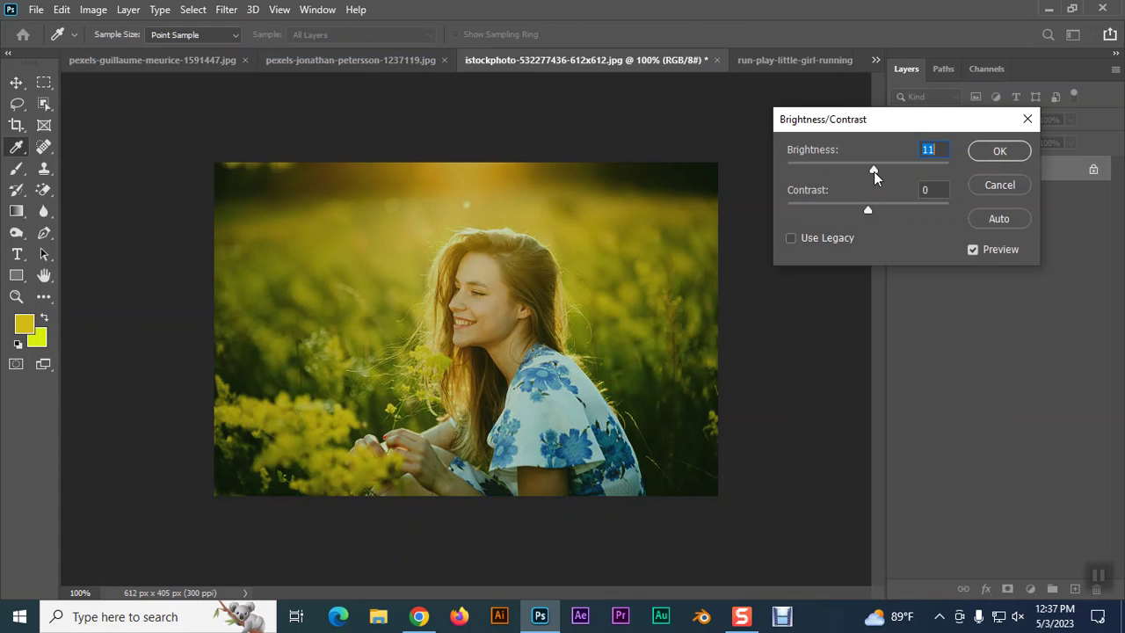
left_click_drag(872, 172, 886, 172)
mouse_move(868, 210)
left_mouse_down()
mouse_move(814, 230)
mouse_move(903, 215)
mouse_move(840, 217)
mouse_move(859, 217)
left_mouse_up()
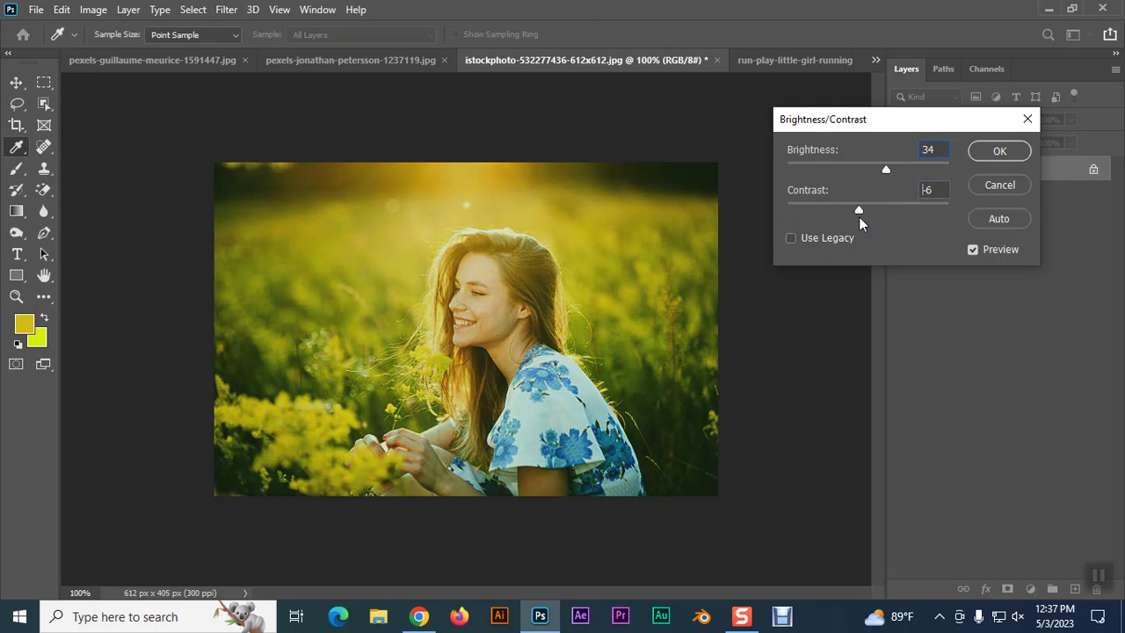
left_click(989, 161)
key("v")
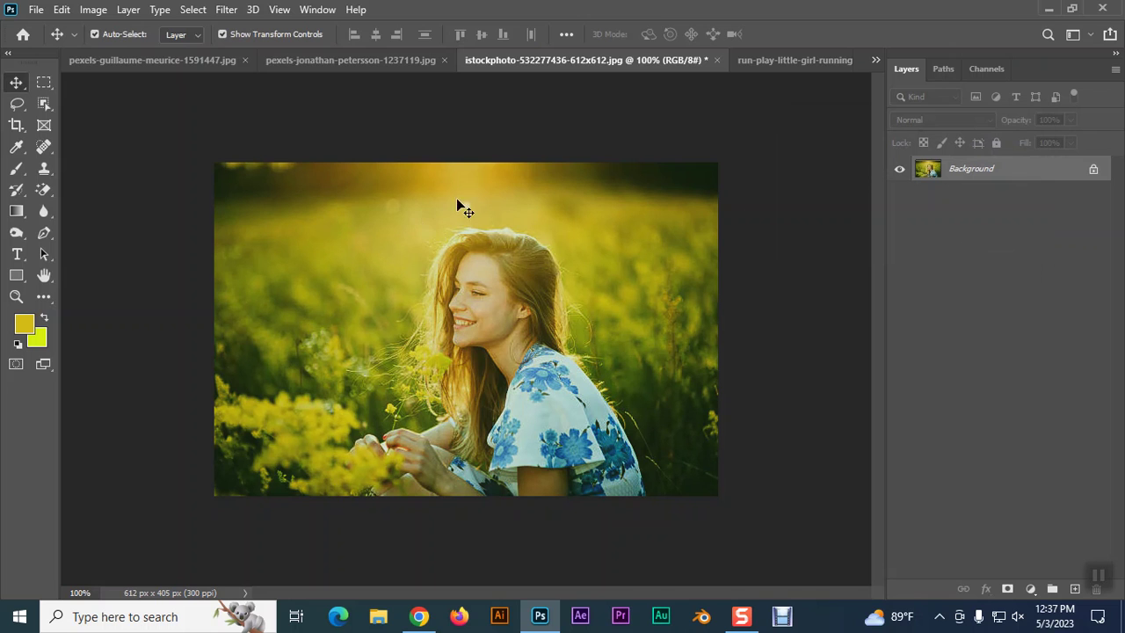
- In Color Balance, push the midtones to +34 red, +41 green and +100 blue
left_click(93, 10)
mouse_move(119, 52)
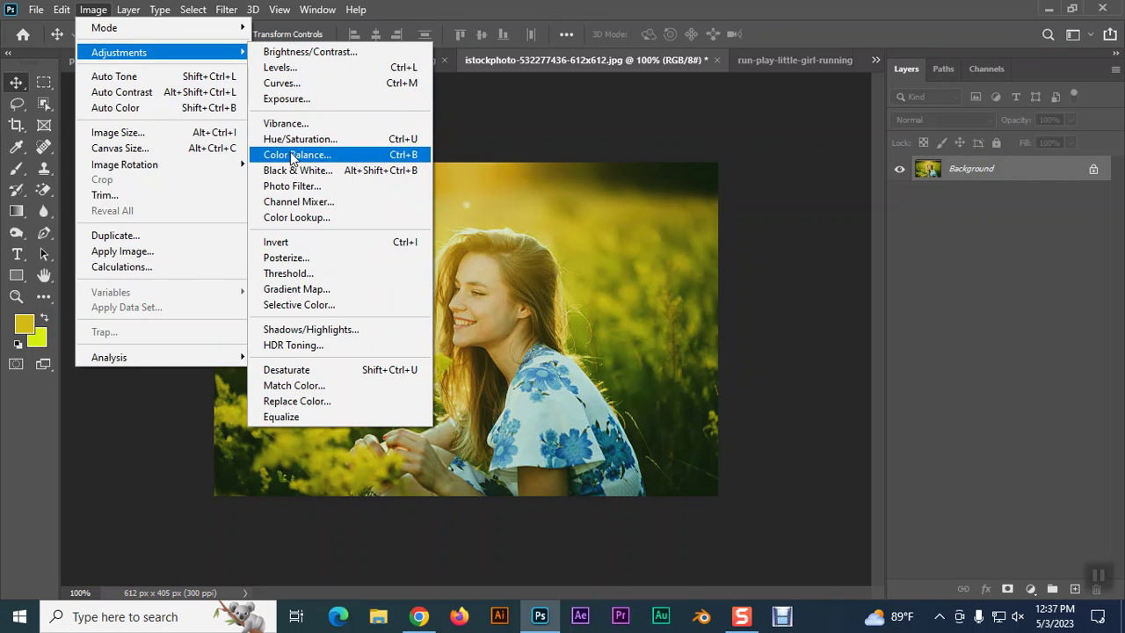
left_click(288, 156)
left_click_drag(519, 123, 753, 102)
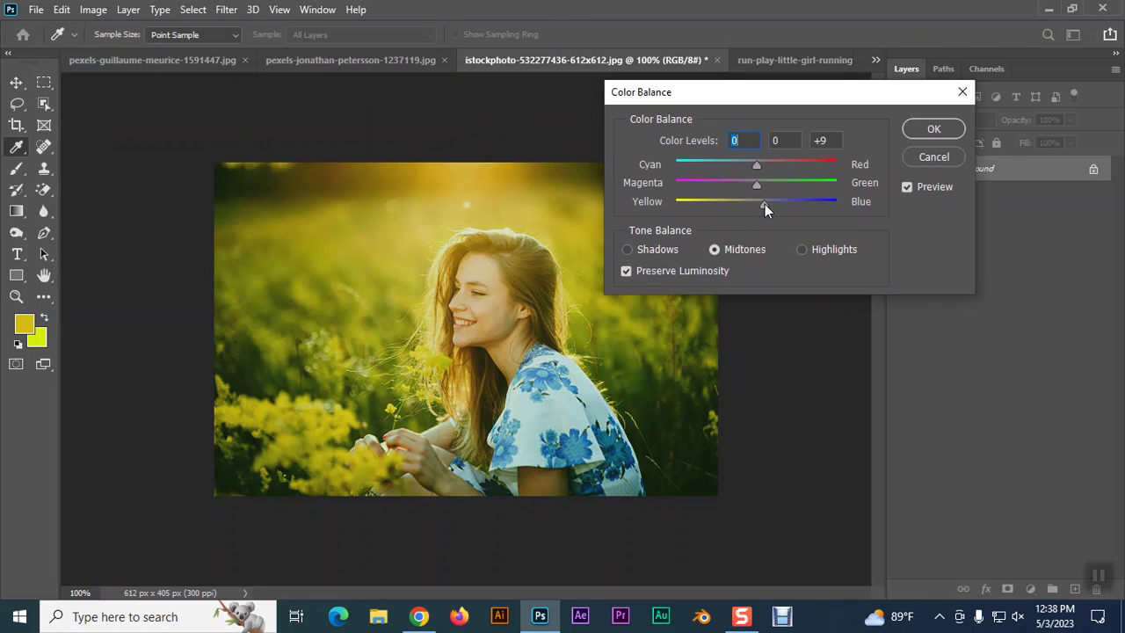
left_click_drag(826, 206, 844, 206)
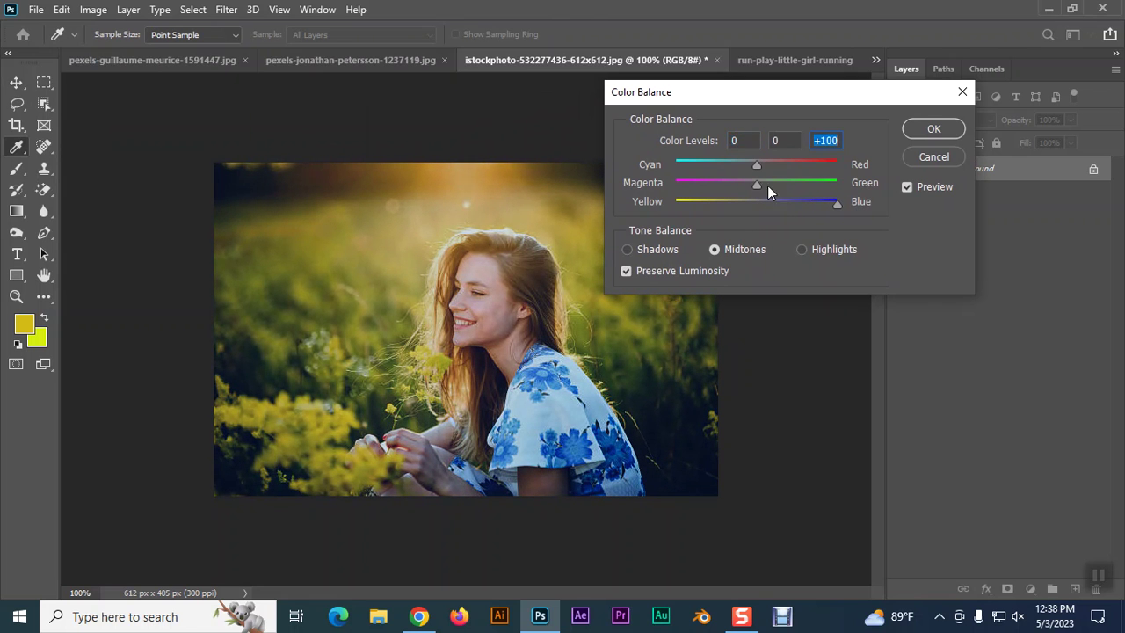
left_click_drag(758, 184, 789, 189)
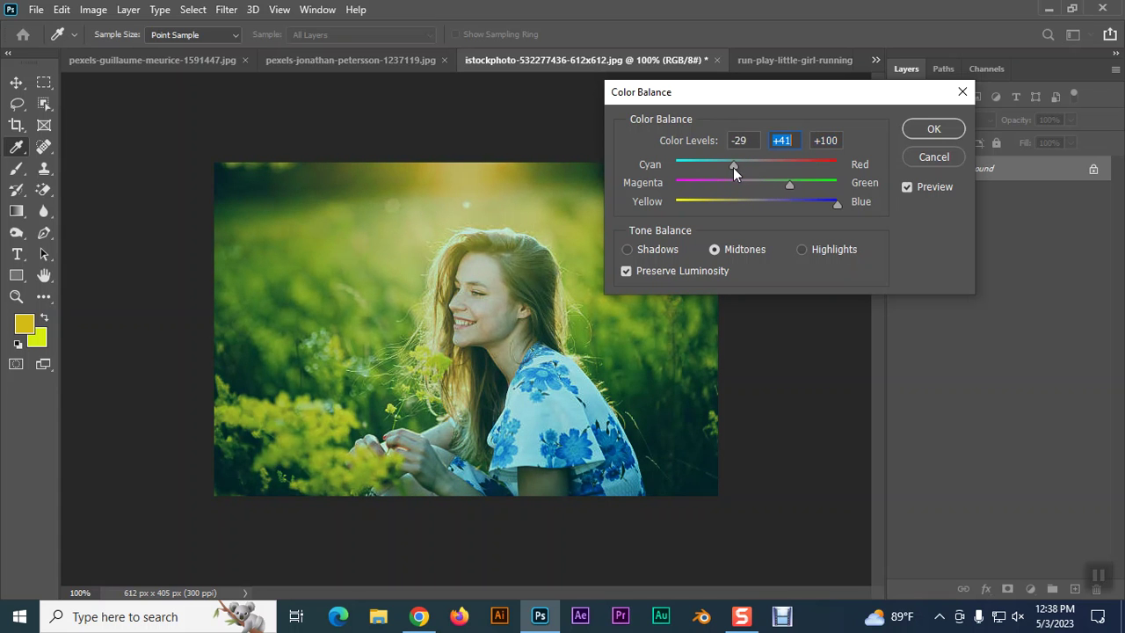
left_click(785, 167)
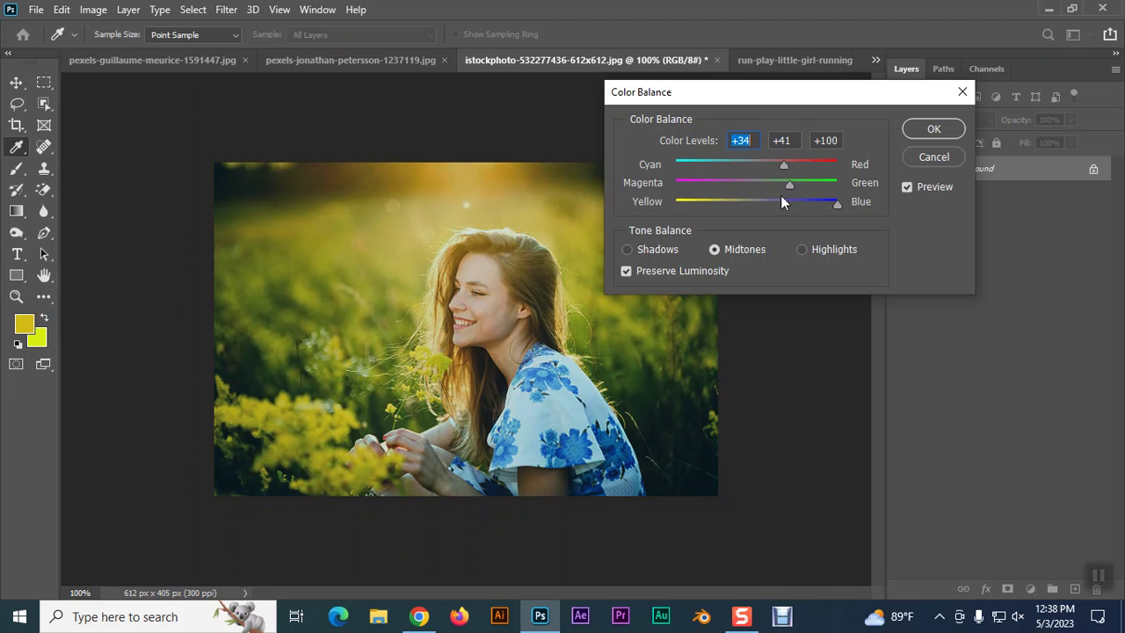
- Add blue +39 to the highlights and +12 to the shadows, then apply
left_click(801, 250)
mouse_move(757, 205)
left_mouse_down()
mouse_move(788, 206)
mouse_move(746, 209)
mouse_move(810, 206)
mouse_move(767, 205)
left_mouse_up()
left_click(627, 250)
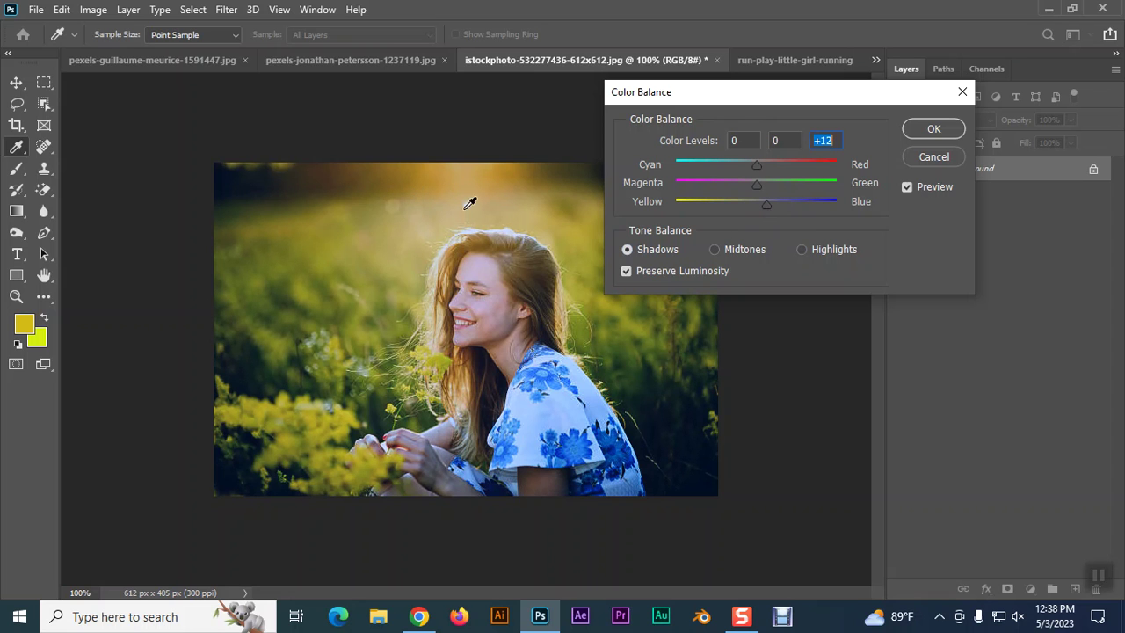
left_click(932, 131)
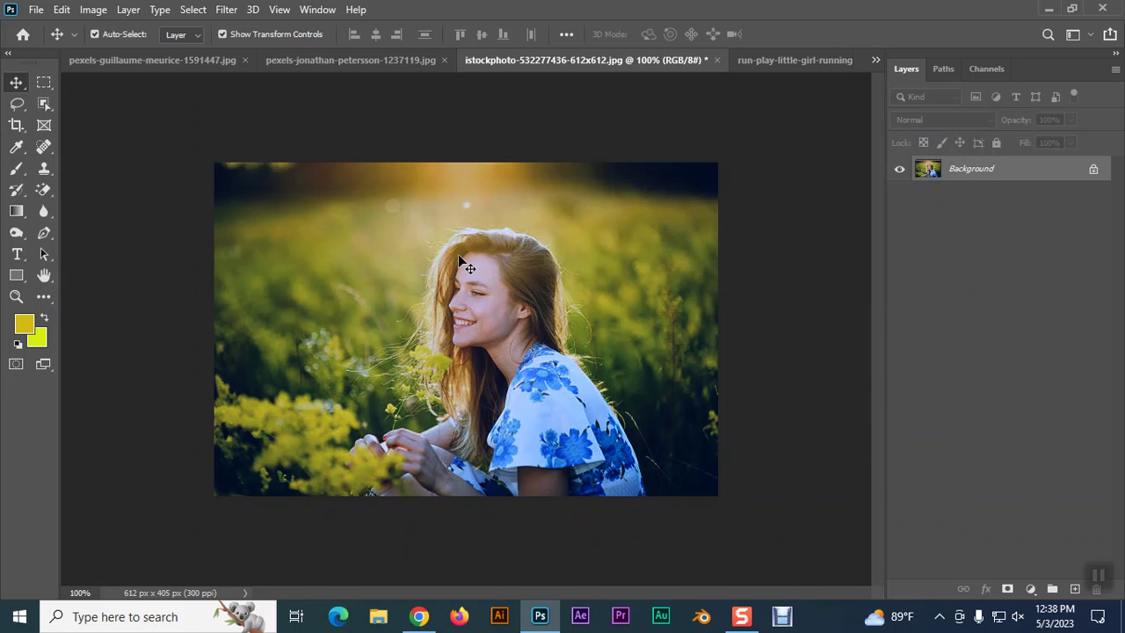
scroll(459, 254, "up", 3, "alt")
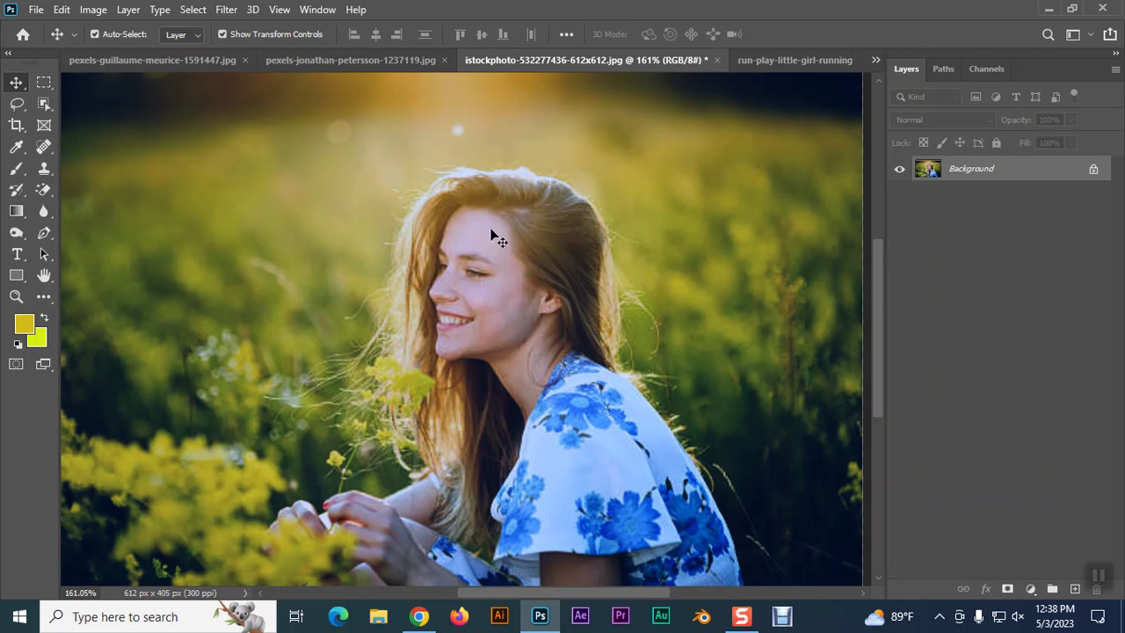
scroll(455, 327, "down", 2, "alt")
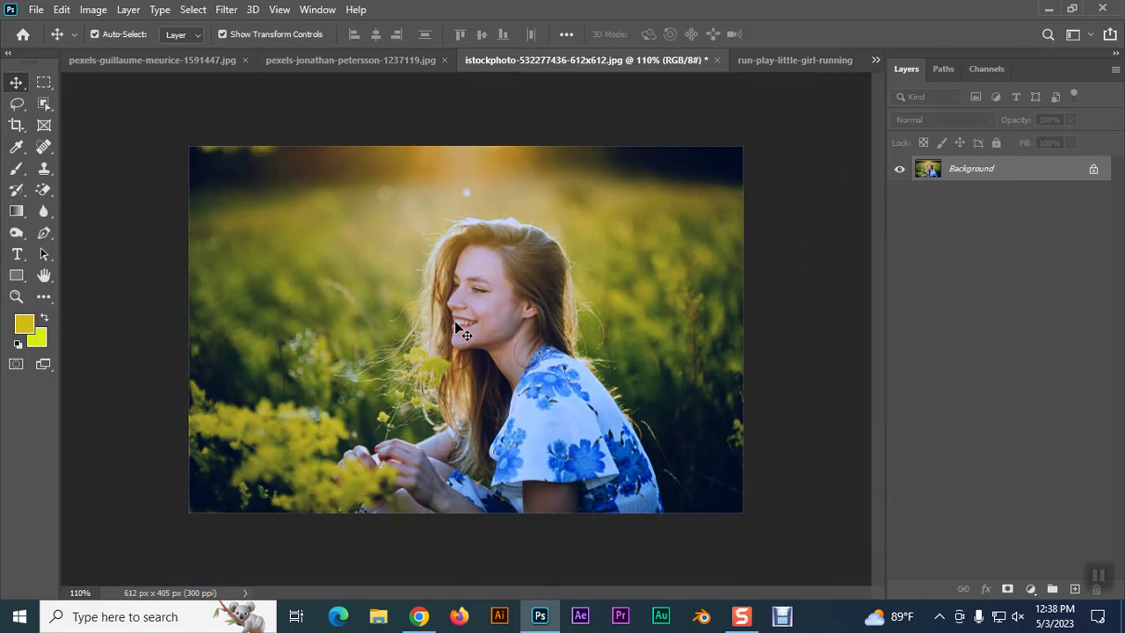
key("ctrl")
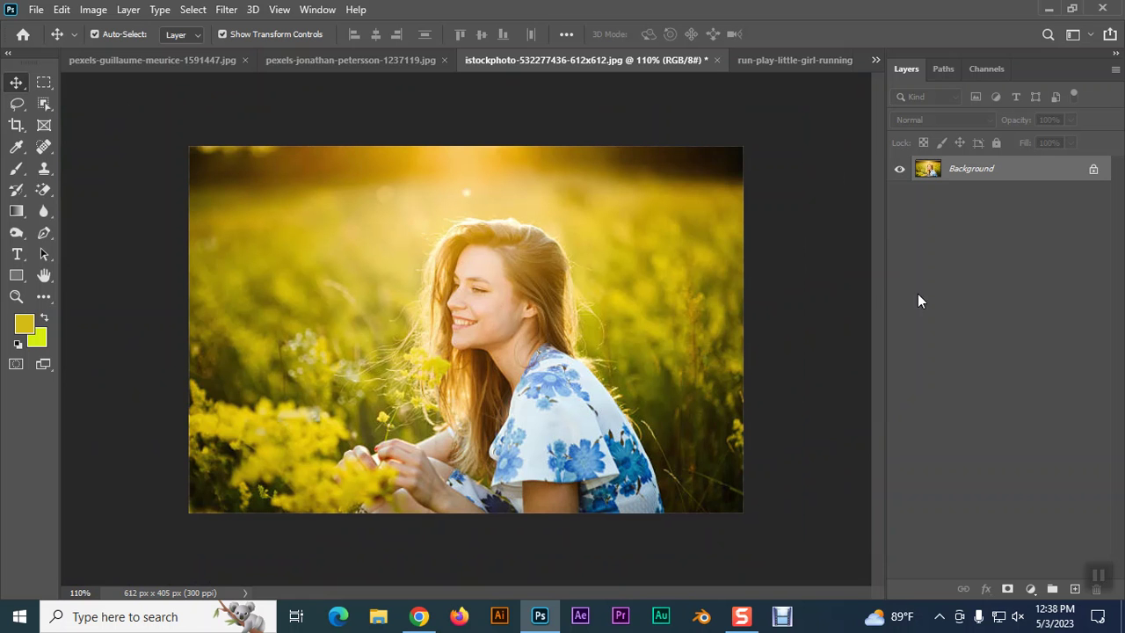
key("ctrl+j")
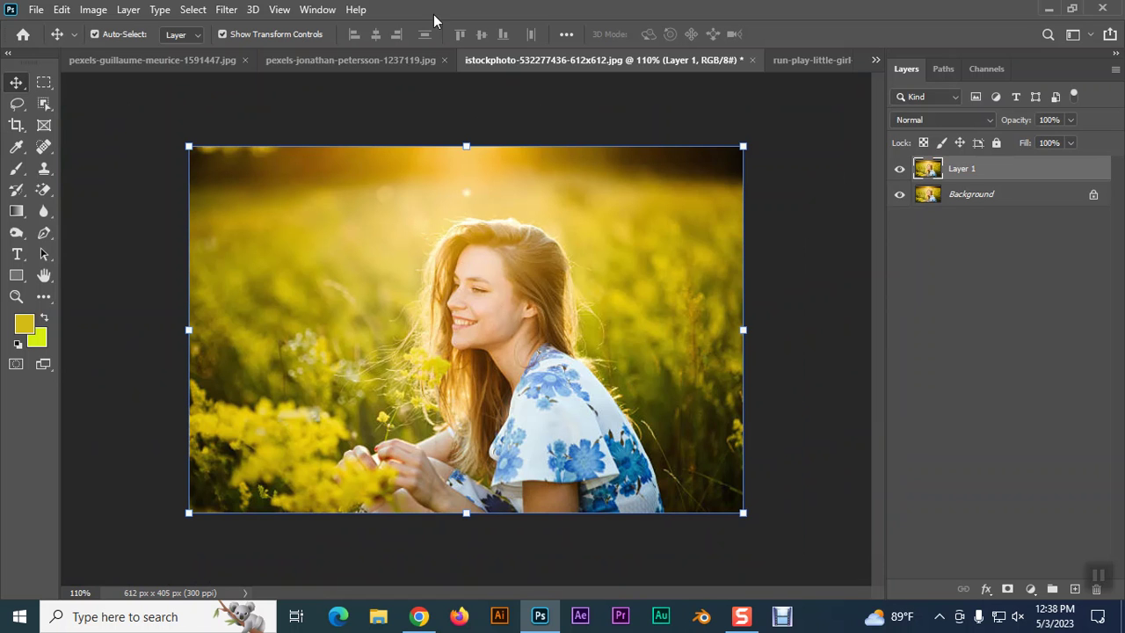
left_click(91, 10)
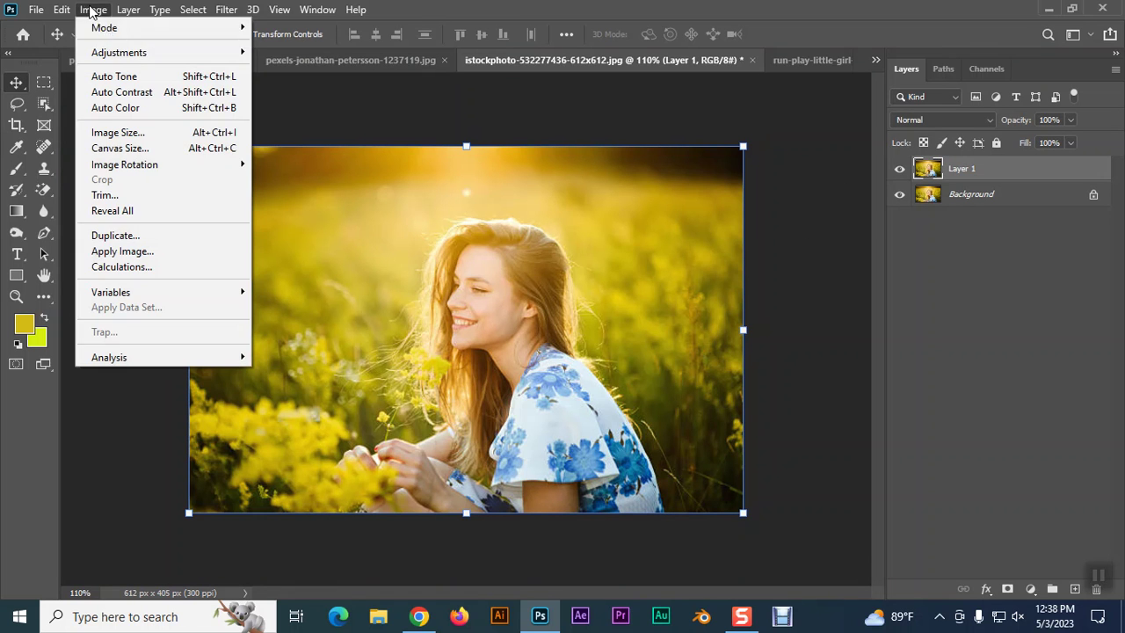
left_click(291, 126)
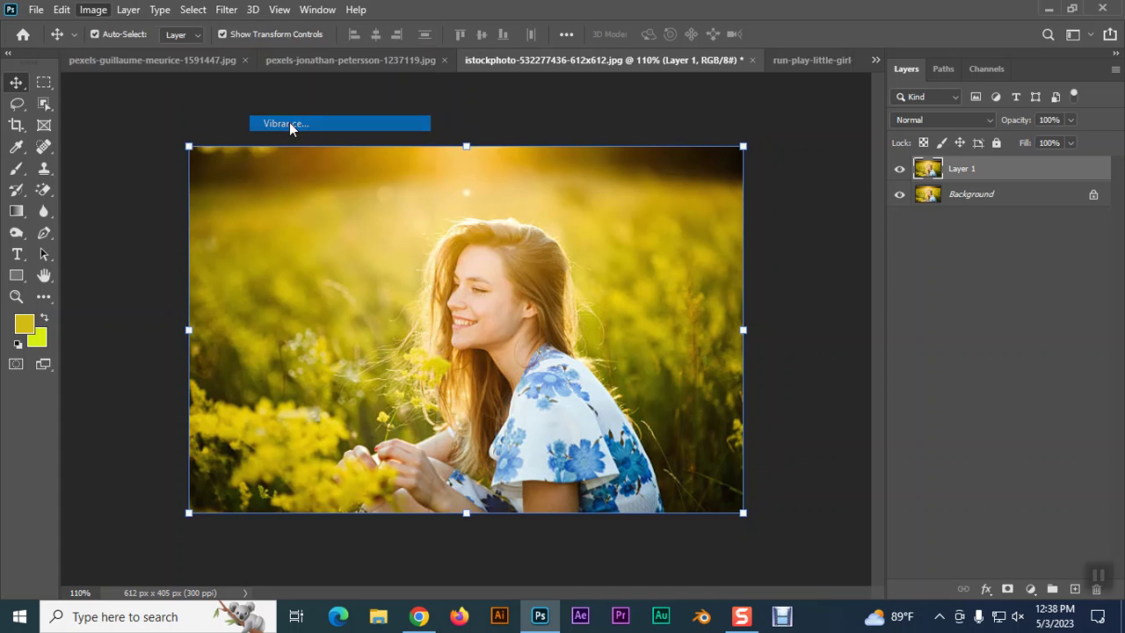
left_click_drag(565, 142, 830, 121)
left_click_drag(783, 179, 701, 176)
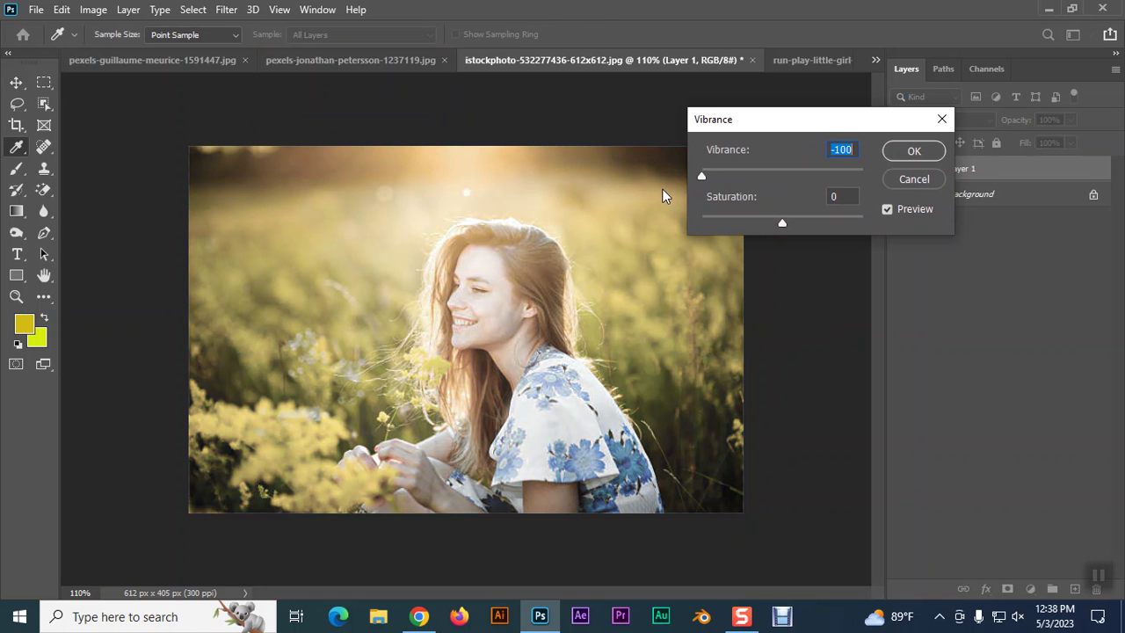
mouse_move(701, 176)
left_mouse_down()
mouse_move(842, 176)
mouse_move(719, 178)
left_mouse_up()
mouse_move(781, 222)
left_mouse_down()
mouse_move(844, 224)
mouse_move(691, 229)
left_mouse_up()
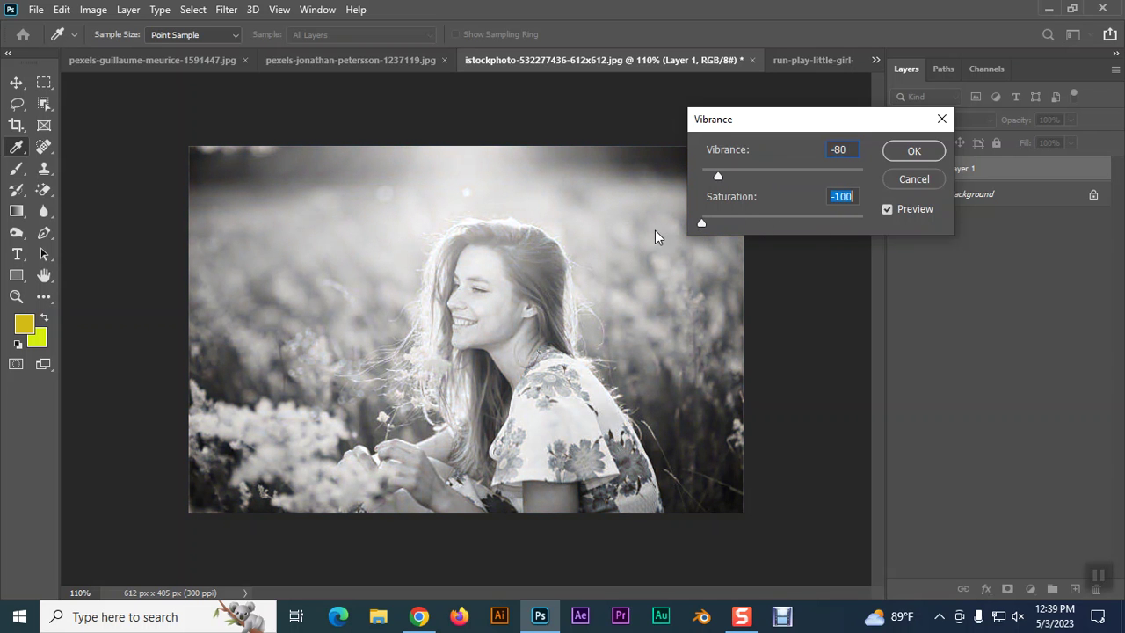
left_click_drag(655, 230, 937, 230)
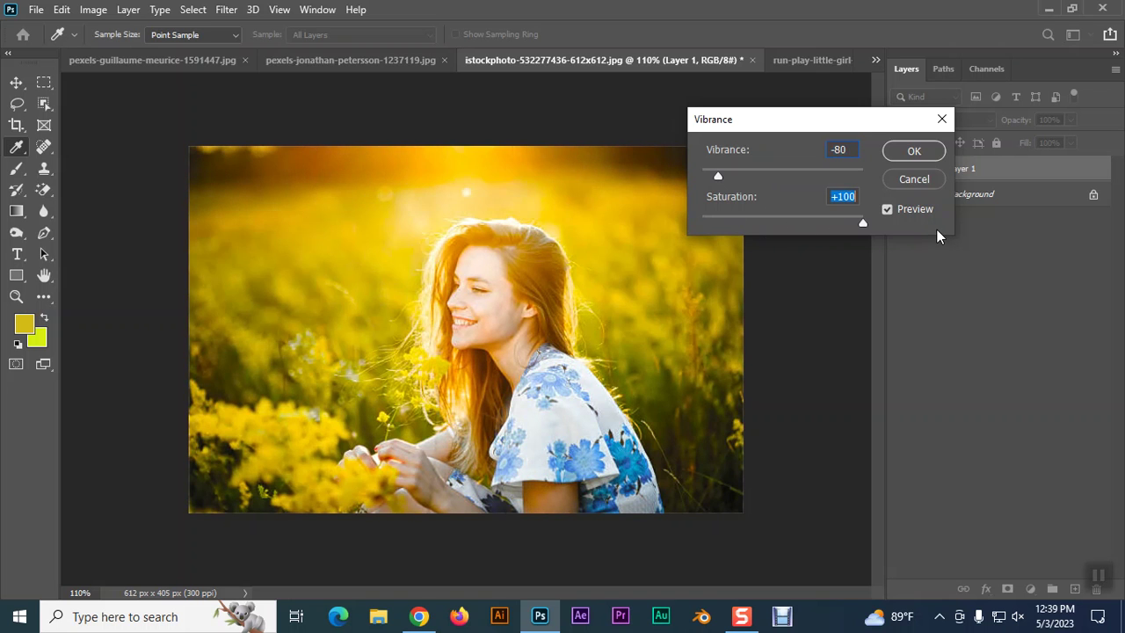
mouse_move(712, 177)
left_mouse_down()
mouse_move(820, 176)
mouse_move(691, 197)
left_mouse_up()
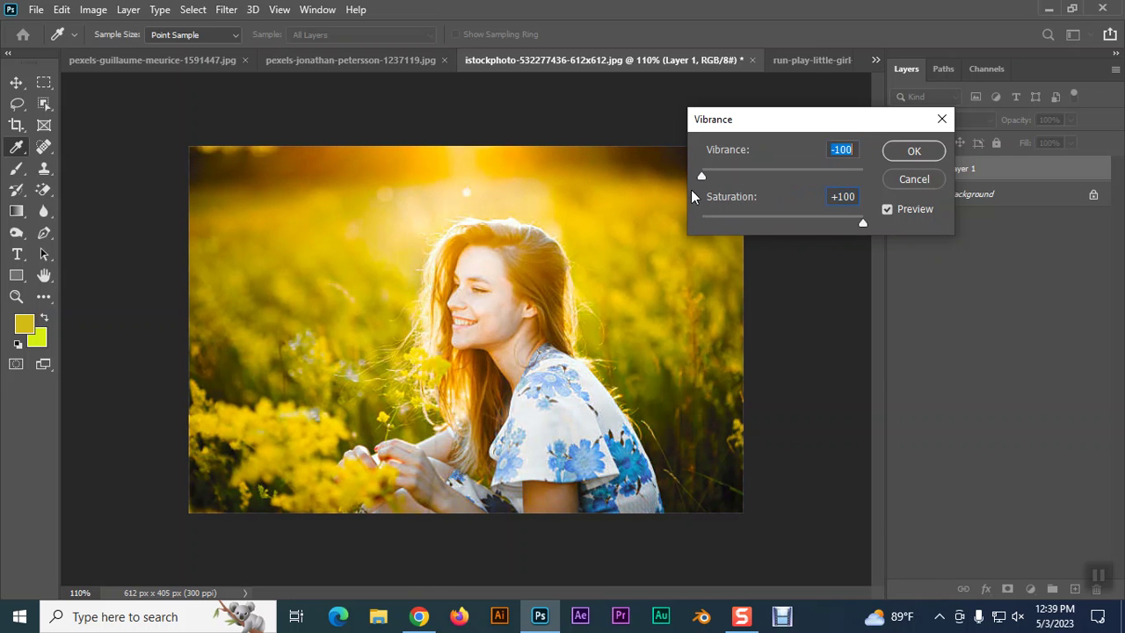
left_click(916, 180)
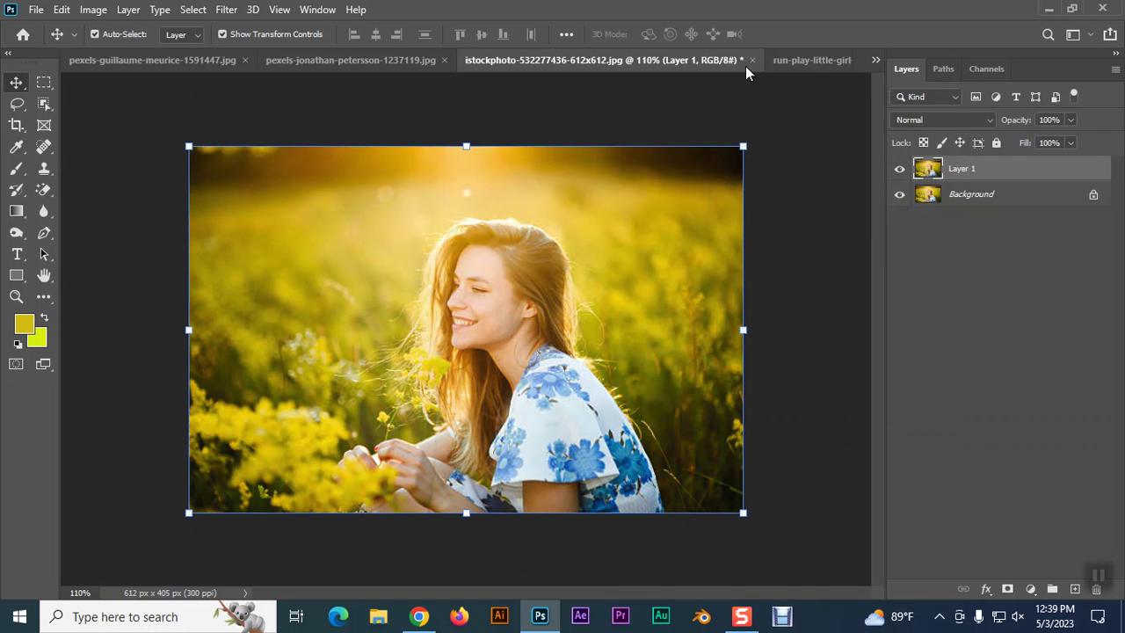
left_click(812, 61)
- Apply Vibrance +100 and Saturation -39 to the meadow photo
left_click(93, 10)
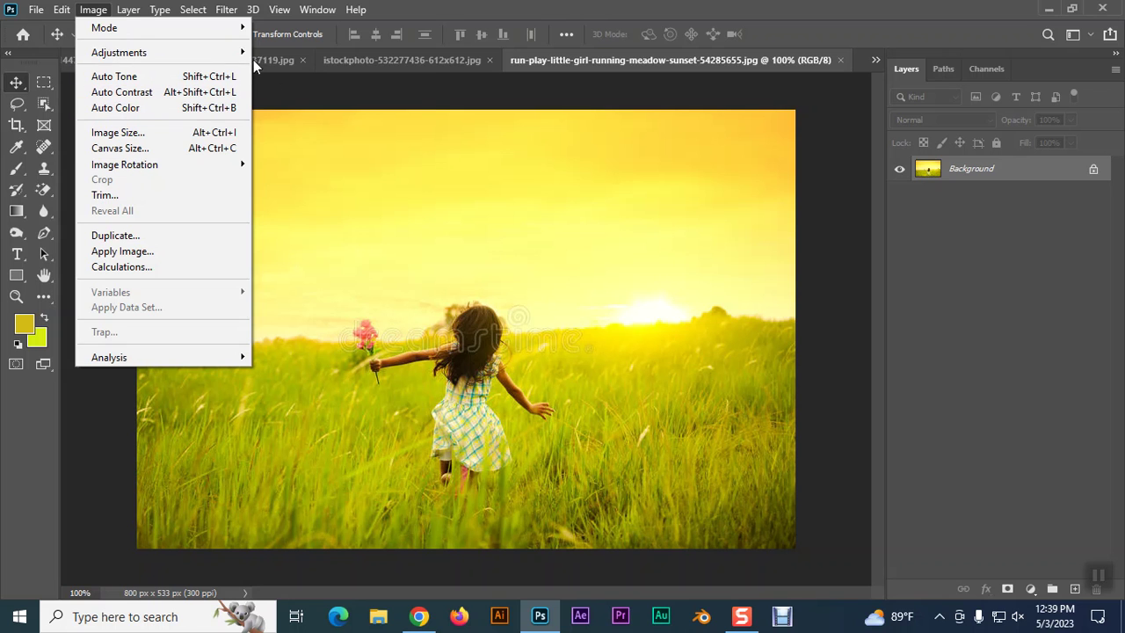
mouse_move(119, 52)
left_click(284, 123)
left_click_drag(779, 178, 705, 186)
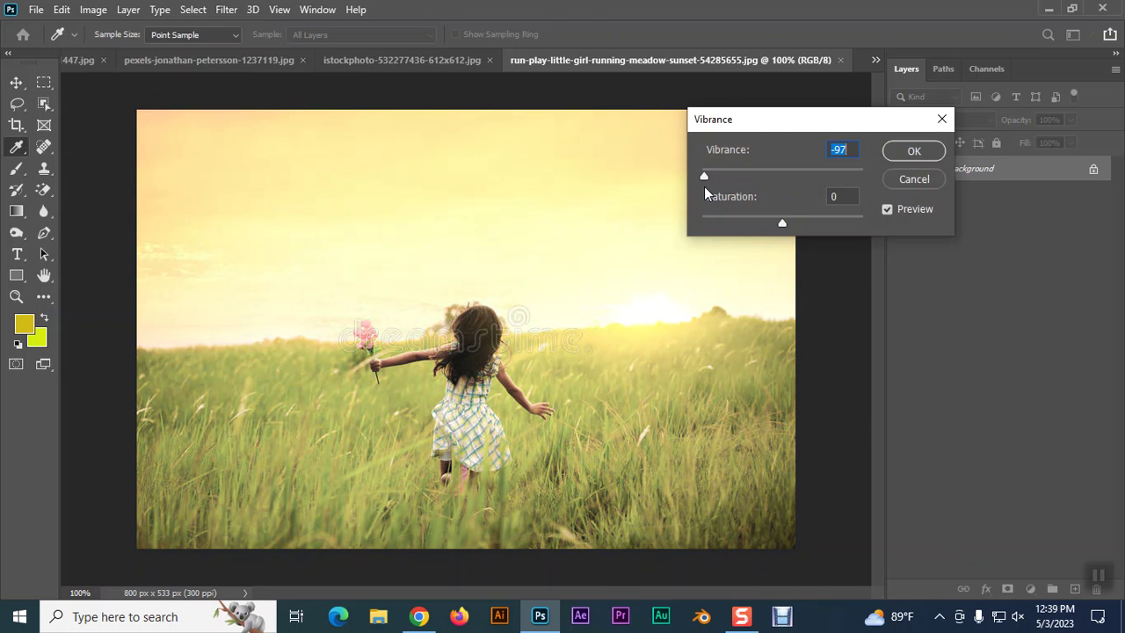
mouse_move(706, 186)
left_mouse_down()
mouse_move(921, 189)
mouse_move(659, 204)
left_mouse_up()
mouse_move(785, 224)
left_mouse_down()
mouse_move(827, 224)
mouse_move(752, 225)
mouse_move(761, 234)
left_mouse_up()
left_click(915, 151)
- Raise the Green channel black point to 21 in Levels, then undo to restore original colours
left_click(93, 10)
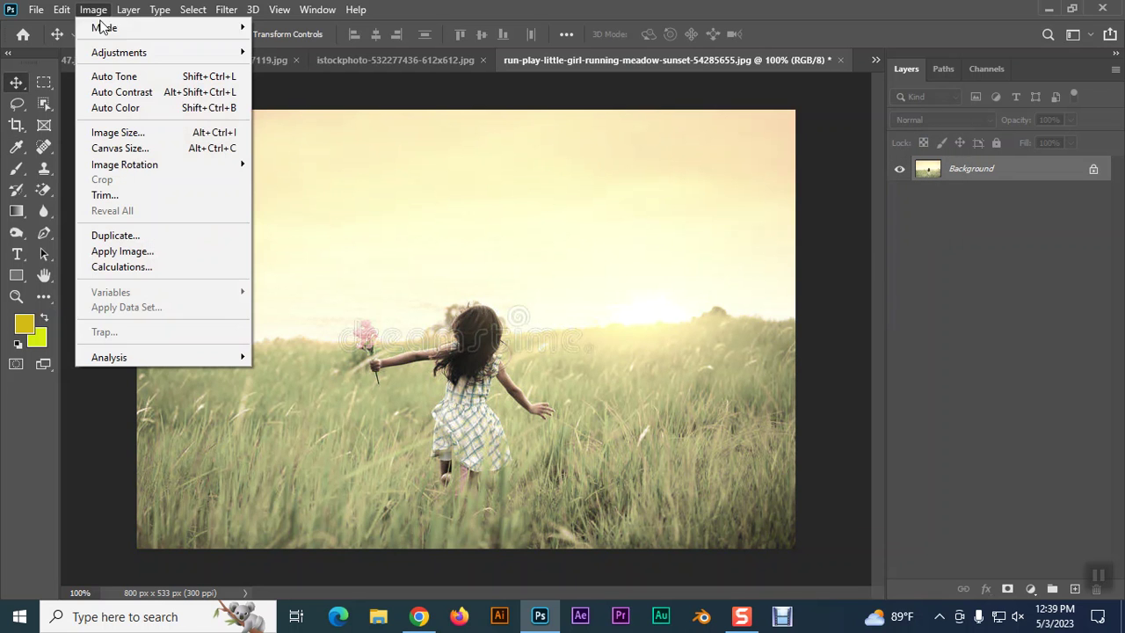
mouse_move(119, 52)
left_click(292, 68)
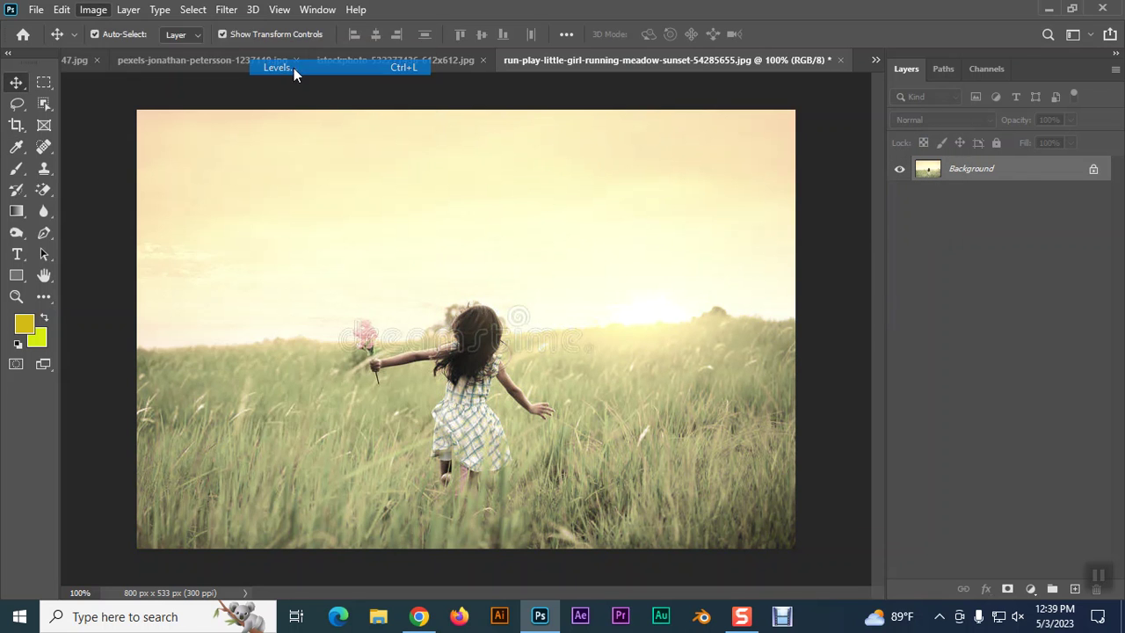
left_click(786, 100)
left_click(778, 146)
mouse_move(808, 220)
left_mouse_down()
mouse_move(837, 219)
mouse_move(791, 225)
left_mouse_up()
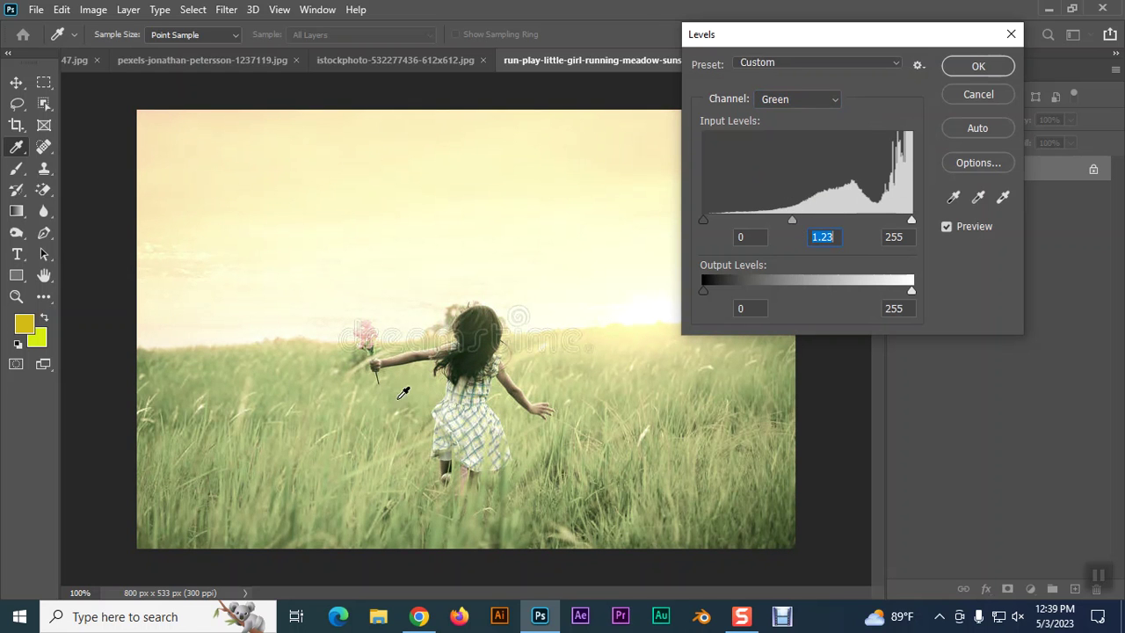
mouse_move(700, 222)
left_mouse_down()
mouse_move(736, 223)
mouse_move(721, 230)
left_mouse_up()
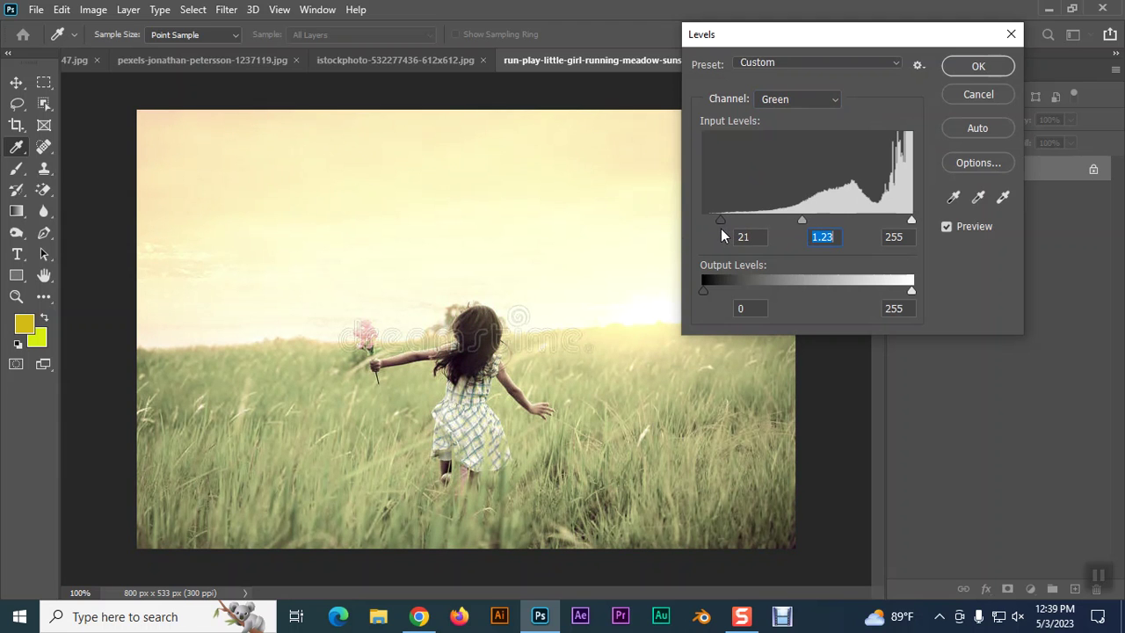
left_click(983, 67)
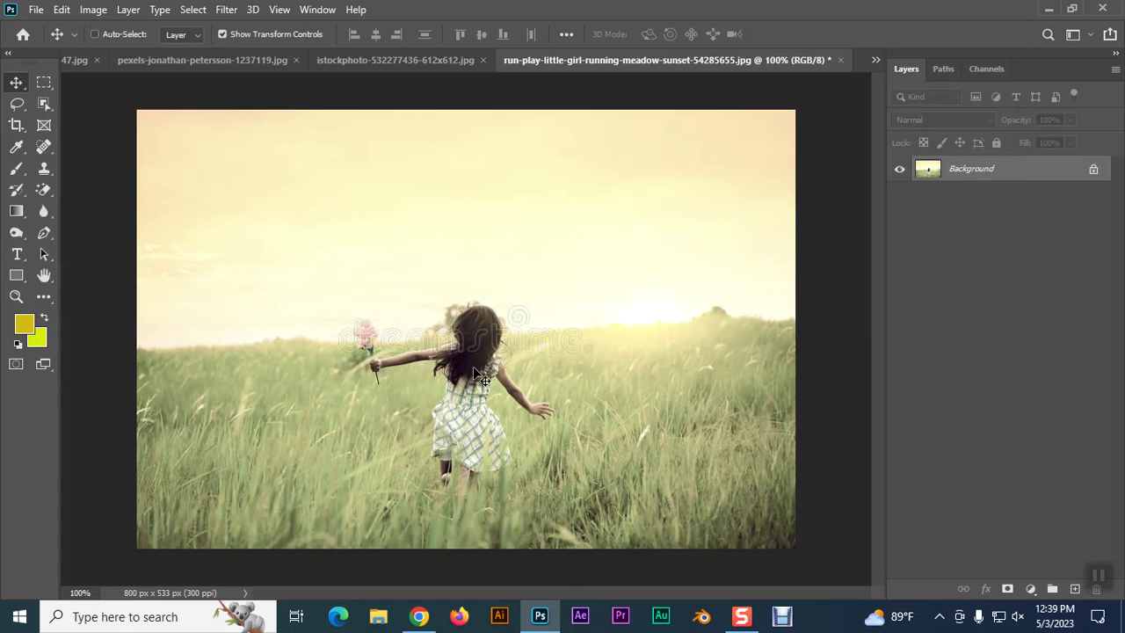
key("ctrl+z")
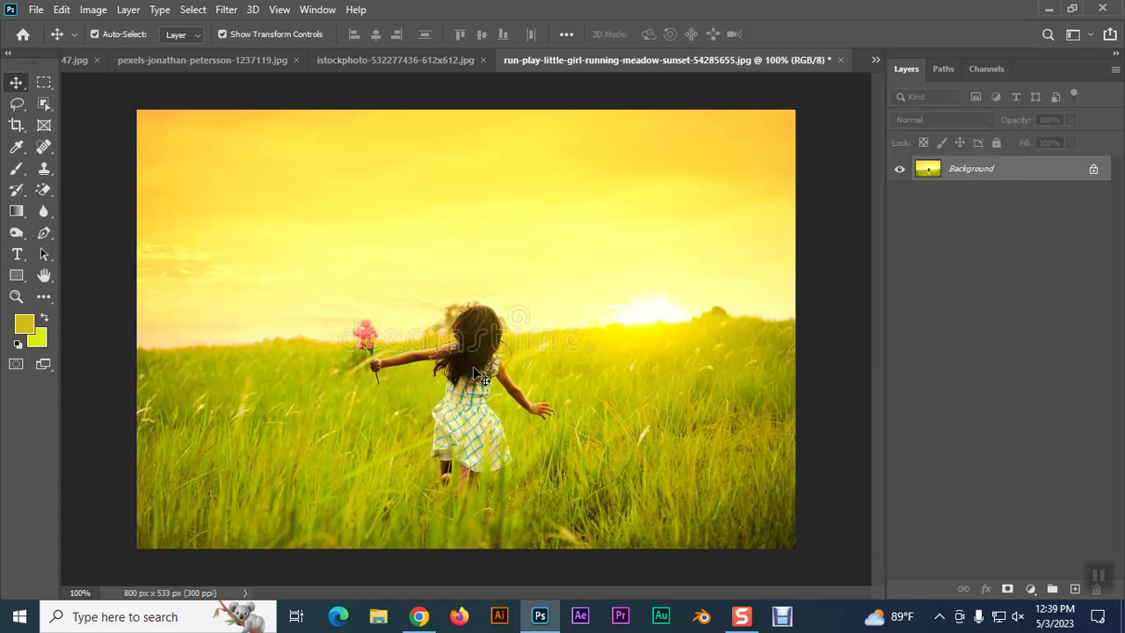
- Open Color Balance on the meadow photo and cancel it with all levels at 0
left_click(94, 10)
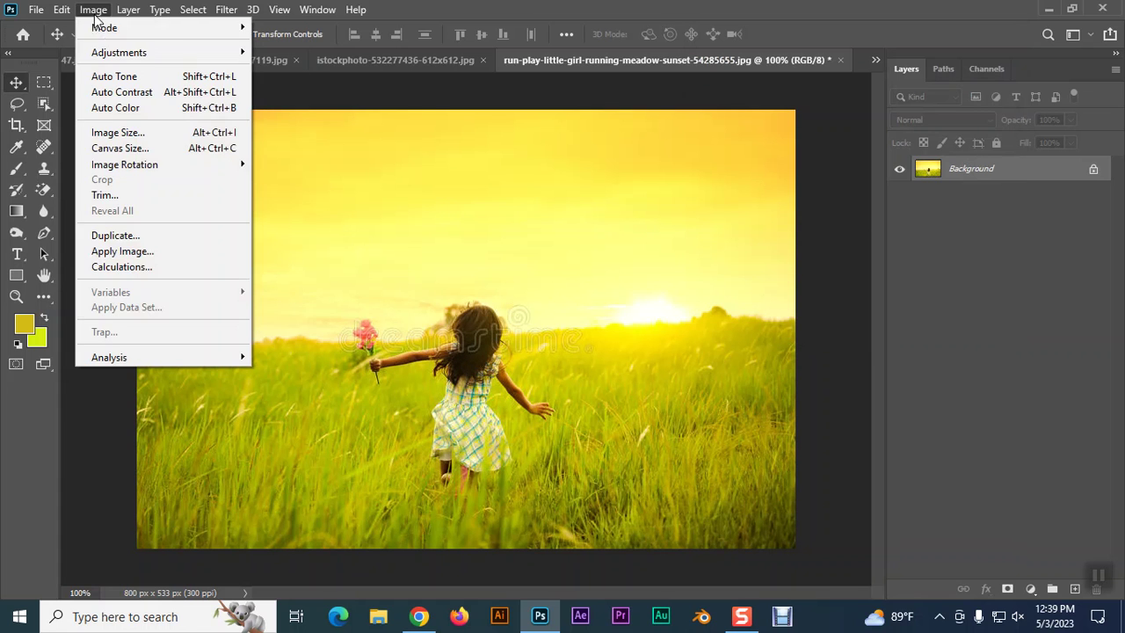
mouse_move(119, 52)
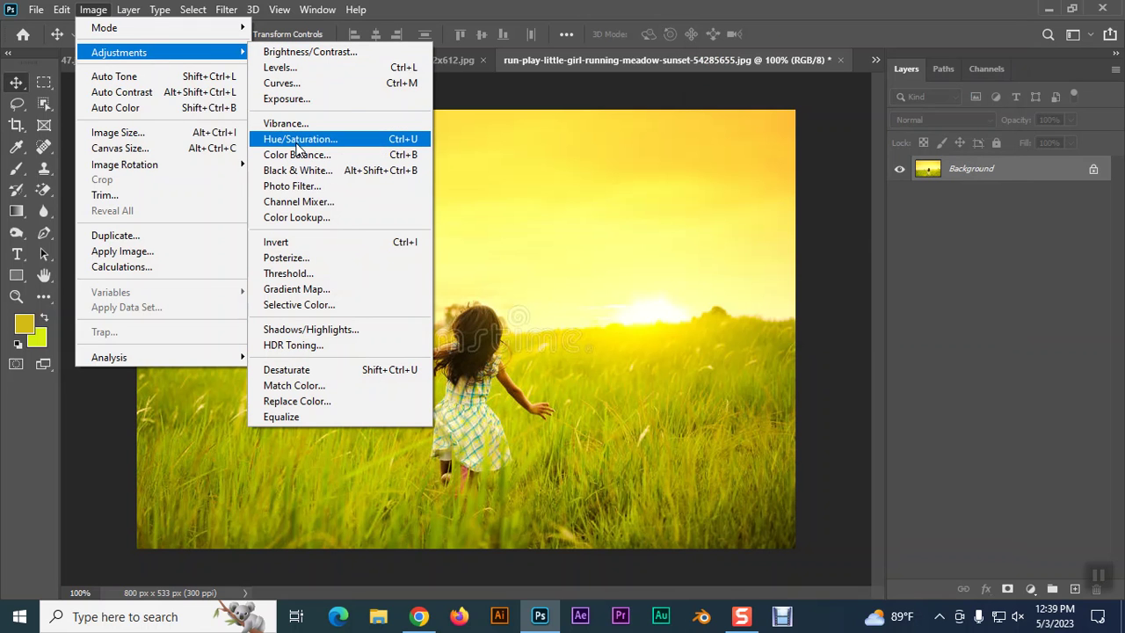
left_click(295, 155)
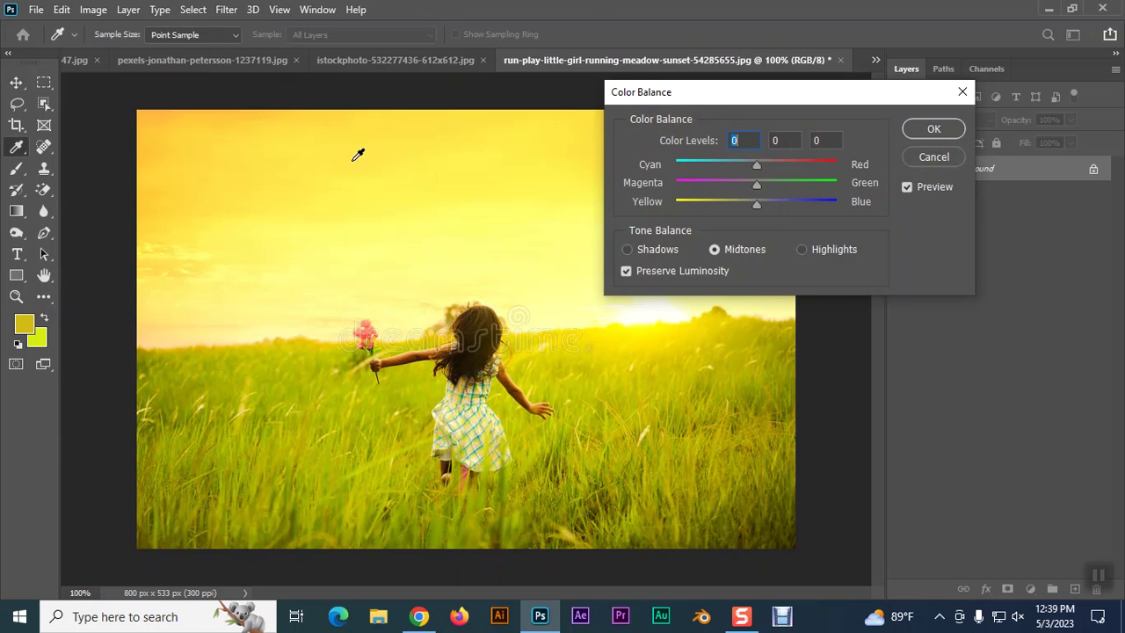
left_click_drag(720, 100, 637, 63)
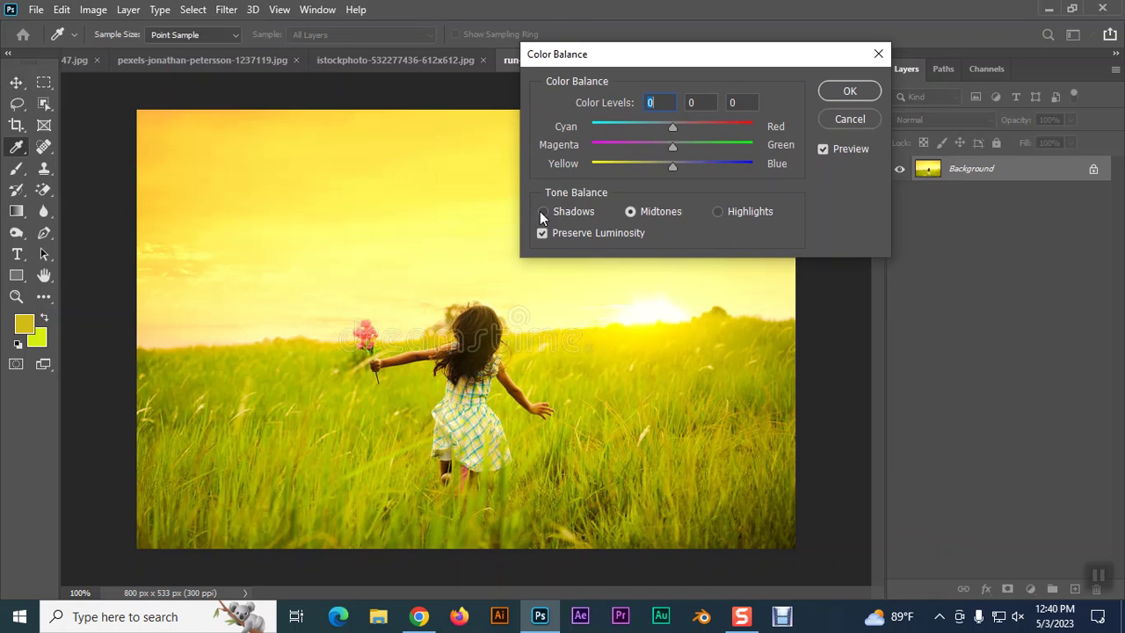
left_click(834, 122)
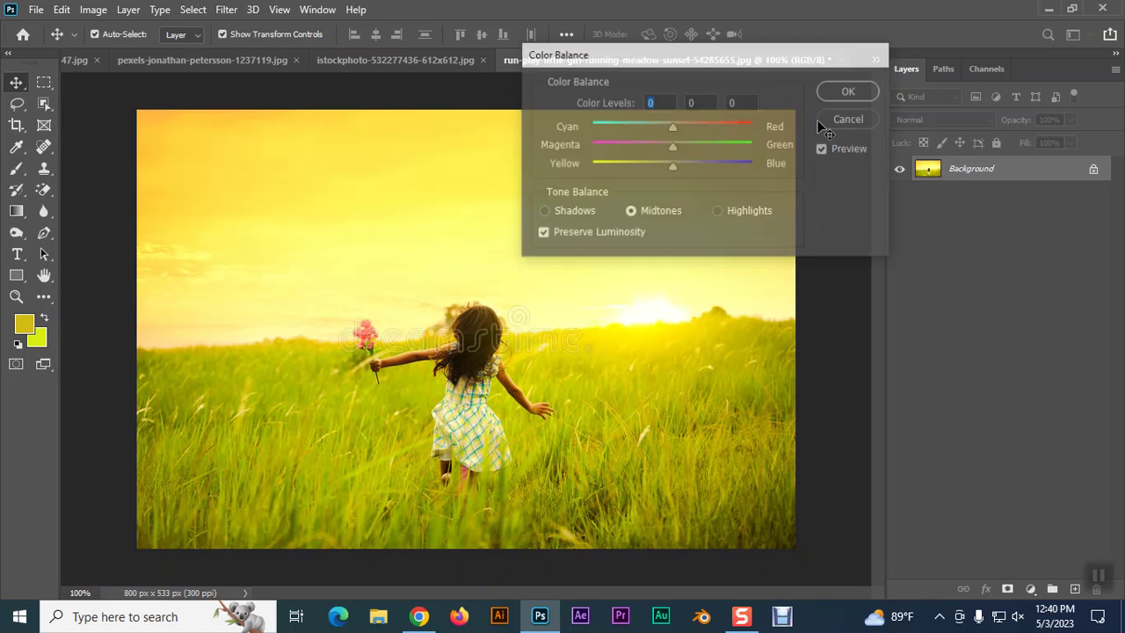
left_click(875, 60)
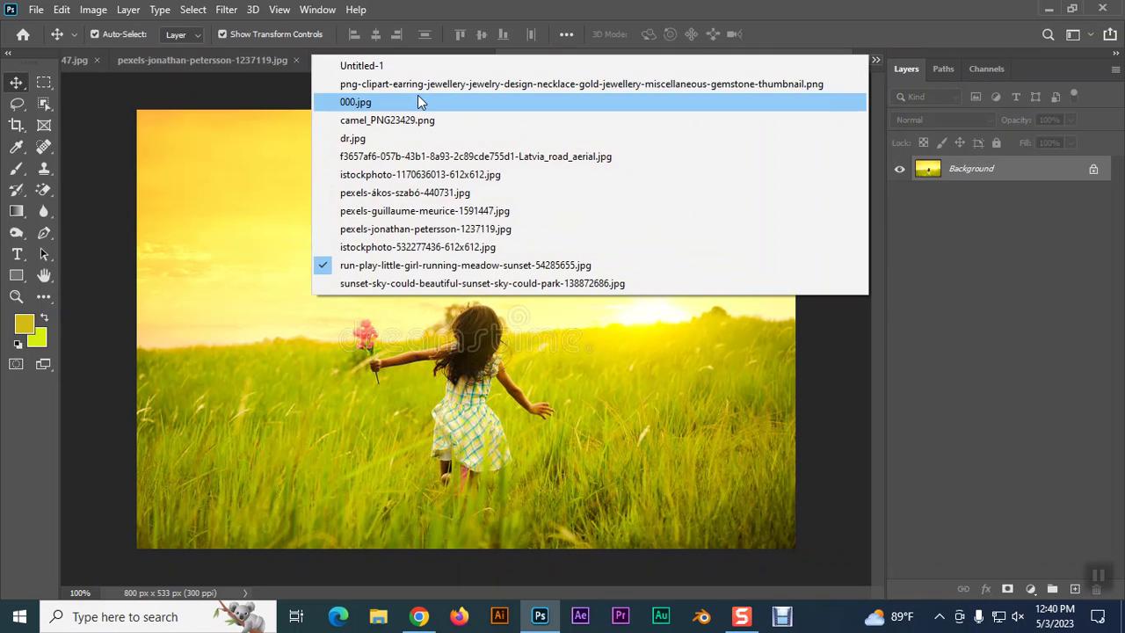
- Switch to dr.jpg and try shifting its midtones toward green, red and yellow in Color Balance
left_click(364, 141)
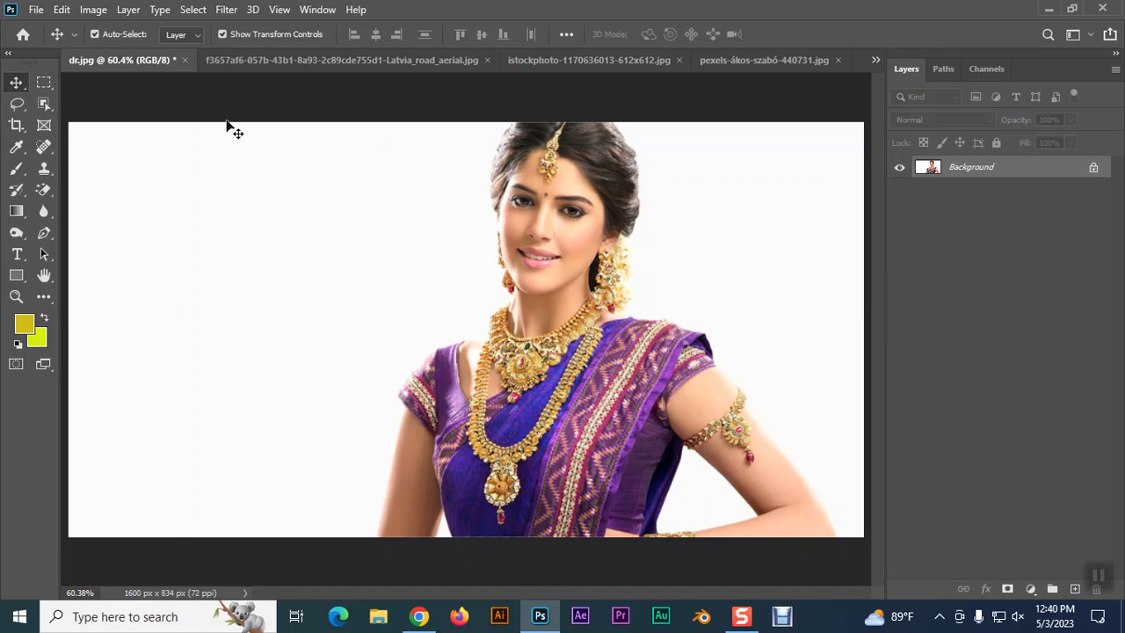
left_click(93, 10)
mouse_move(119, 52)
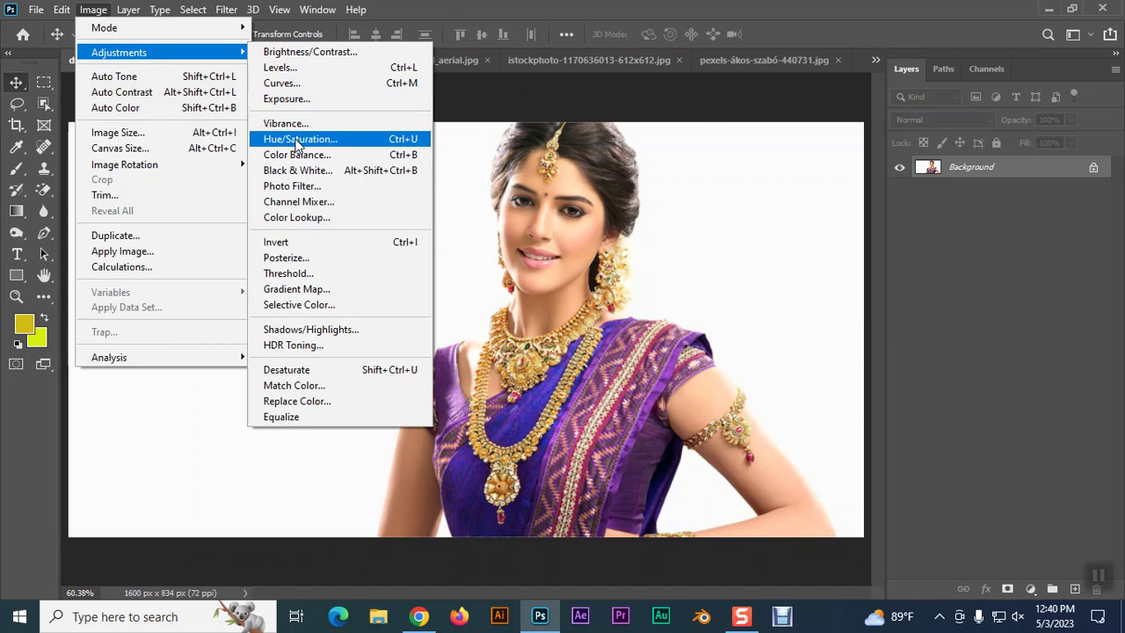
left_click(296, 154)
left_click_drag(670, 52, 873, 41)
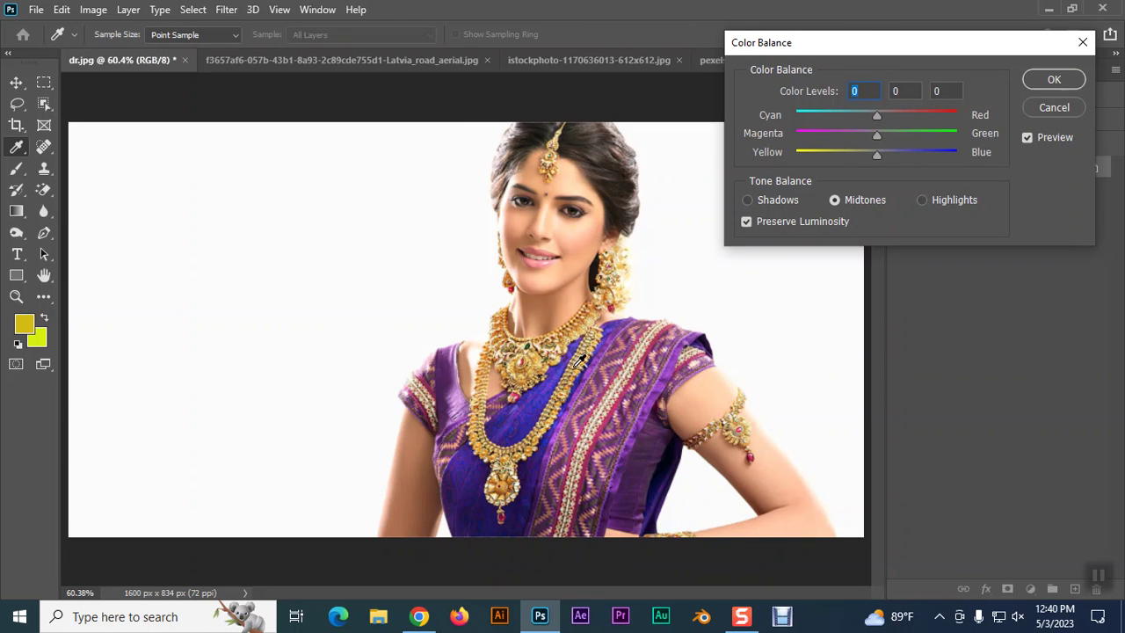
mouse_move(877, 136)
left_mouse_down()
mouse_move(961, 128)
mouse_move(911, 130)
mouse_move(924, 131)
mouse_move(869, 155)
mouse_move(773, 160)
mouse_move(857, 156)
left_mouse_up()
mouse_move(879, 116)
left_mouse_down()
mouse_move(777, 124)
mouse_move(971, 110)
left_mouse_up()
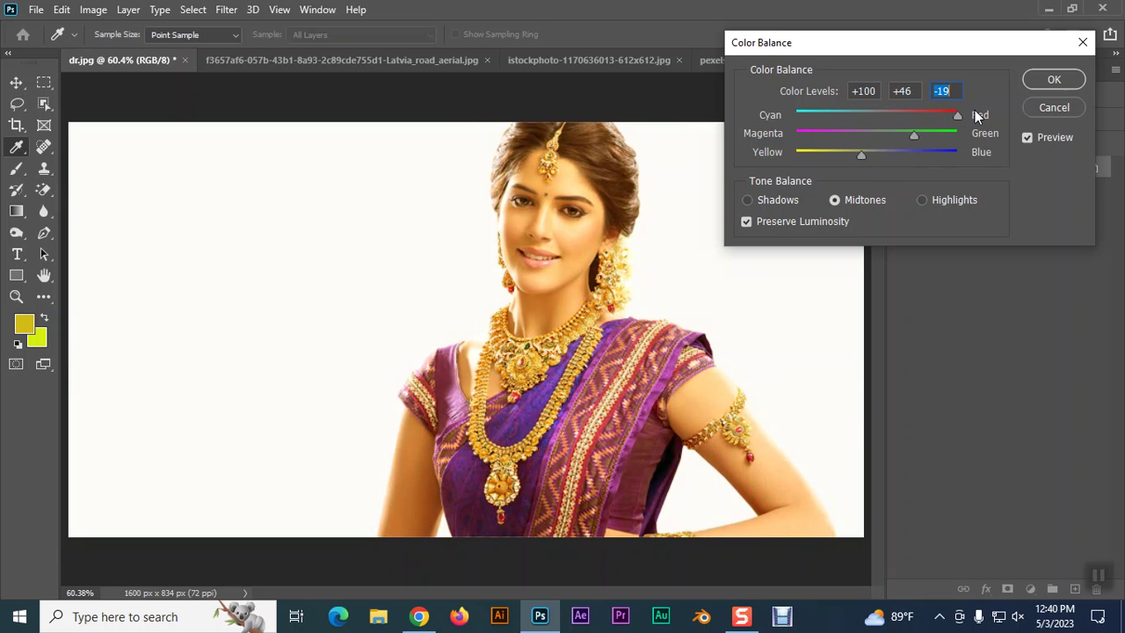
- Try bluer shadows and Highlights at -45 toward yellow, then cancel Color Balance
left_click(748, 200)
mouse_move(883, 154)
left_mouse_down()
mouse_move(780, 155)
mouse_move(986, 155)
mouse_move(761, 170)
mouse_move(1006, 169)
mouse_move(917, 180)
left_mouse_up()
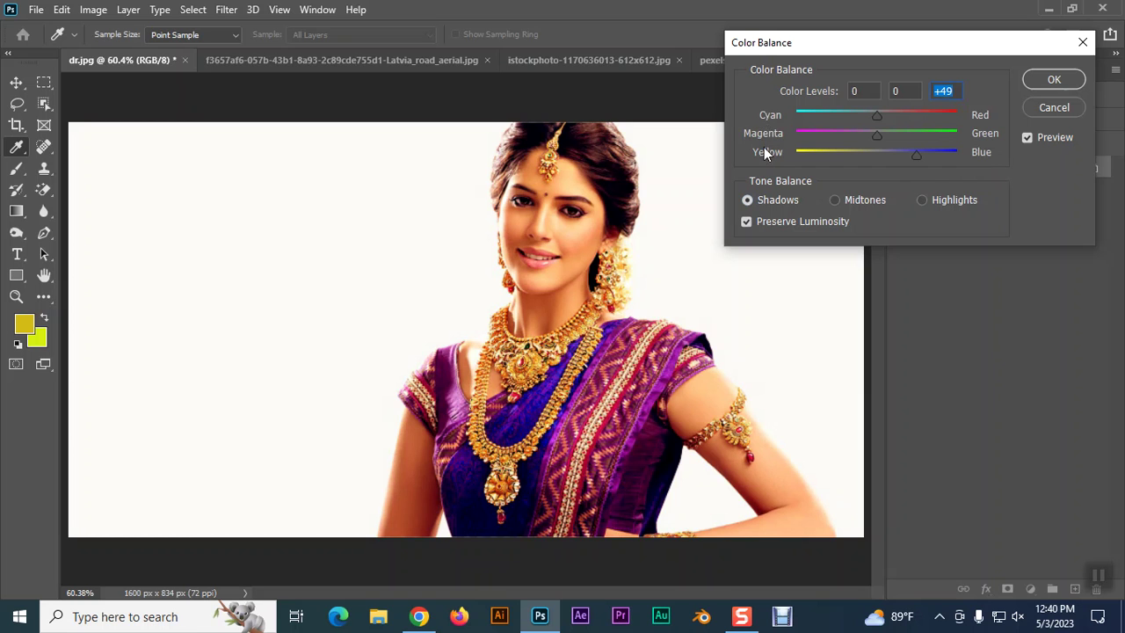
left_click(923, 199)
mouse_move(875, 157)
left_mouse_down()
mouse_move(898, 163)
mouse_move(840, 163)
left_mouse_up()
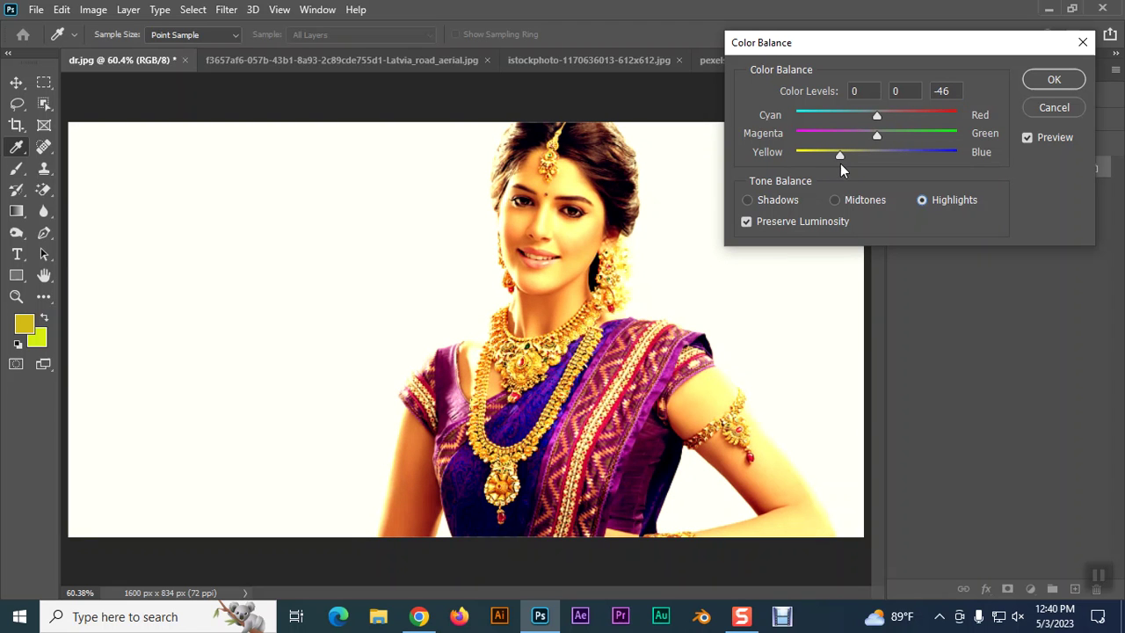
left_click(1054, 108)
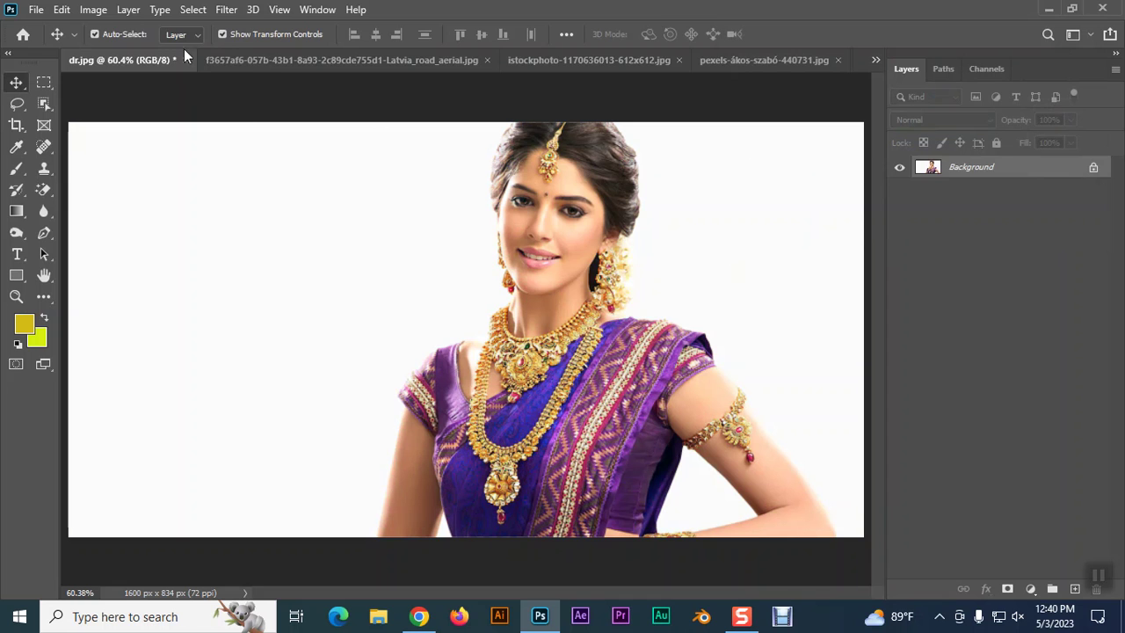
left_click(93, 10)
mouse_move(119, 53)
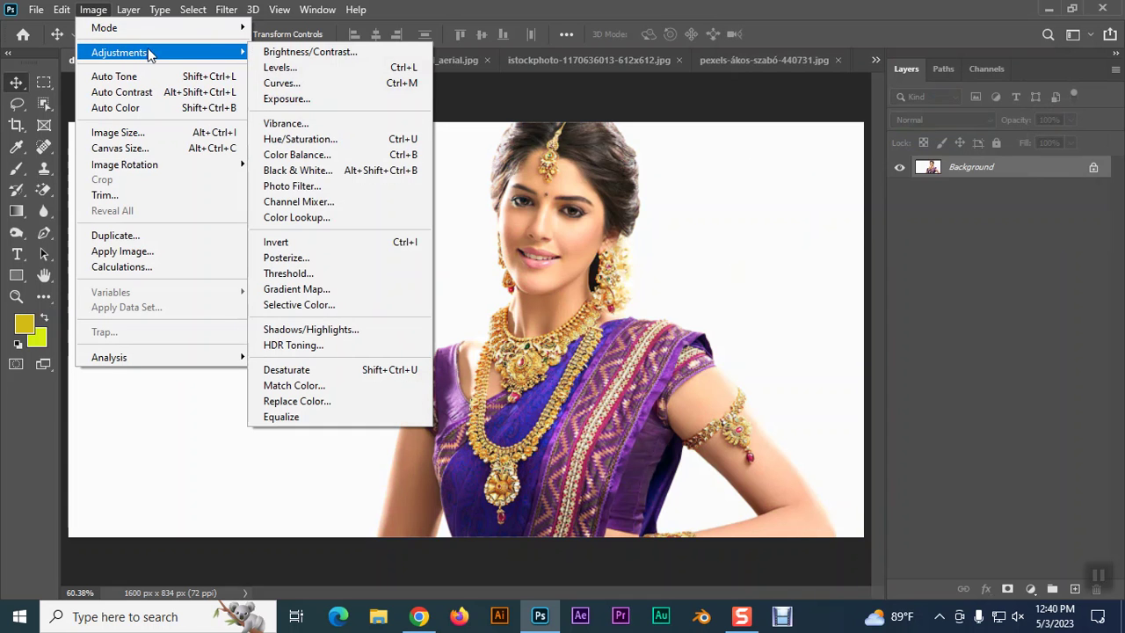
- Open Black & White on the portrait, cancel once, then reopen and try different Reds mixes
left_click(297, 170)
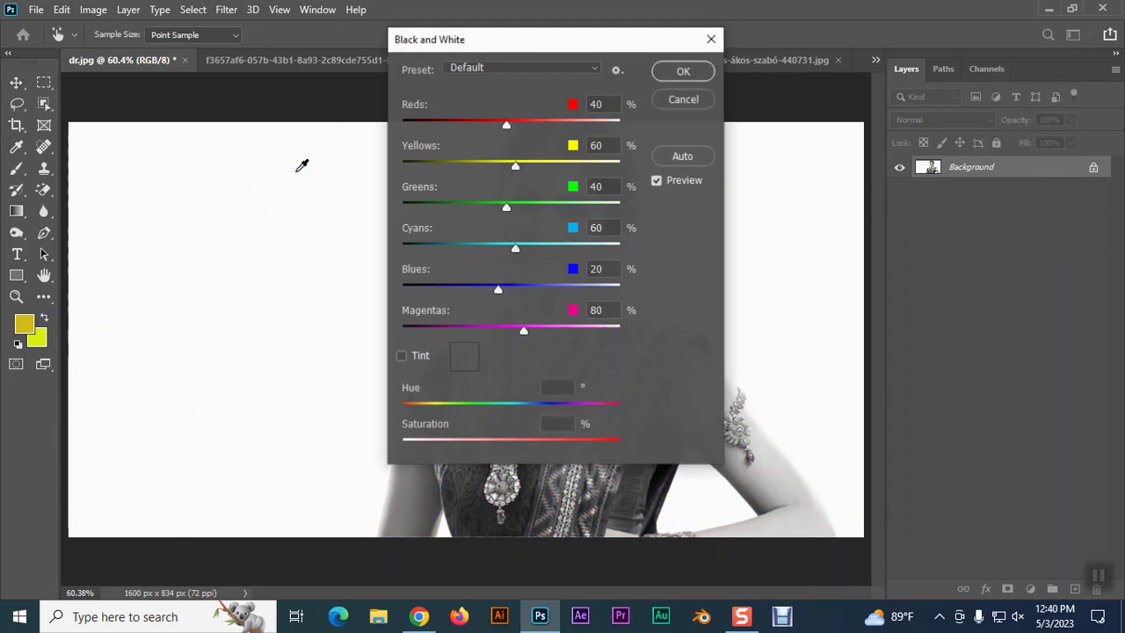
left_click_drag(518, 40, 888, 41)
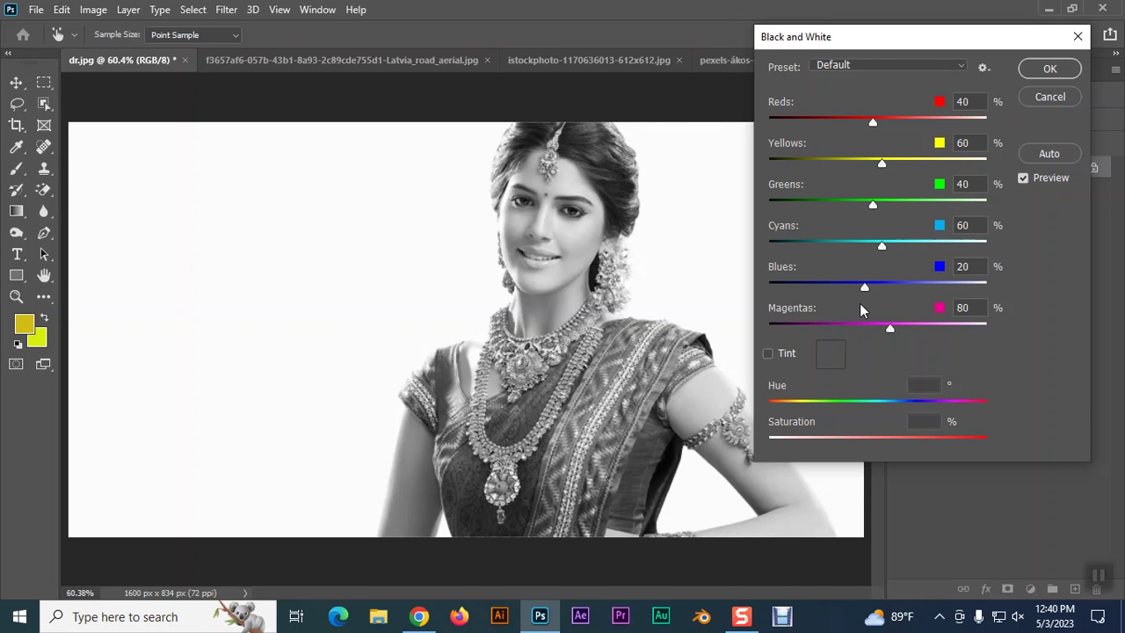
left_click(1037, 100)
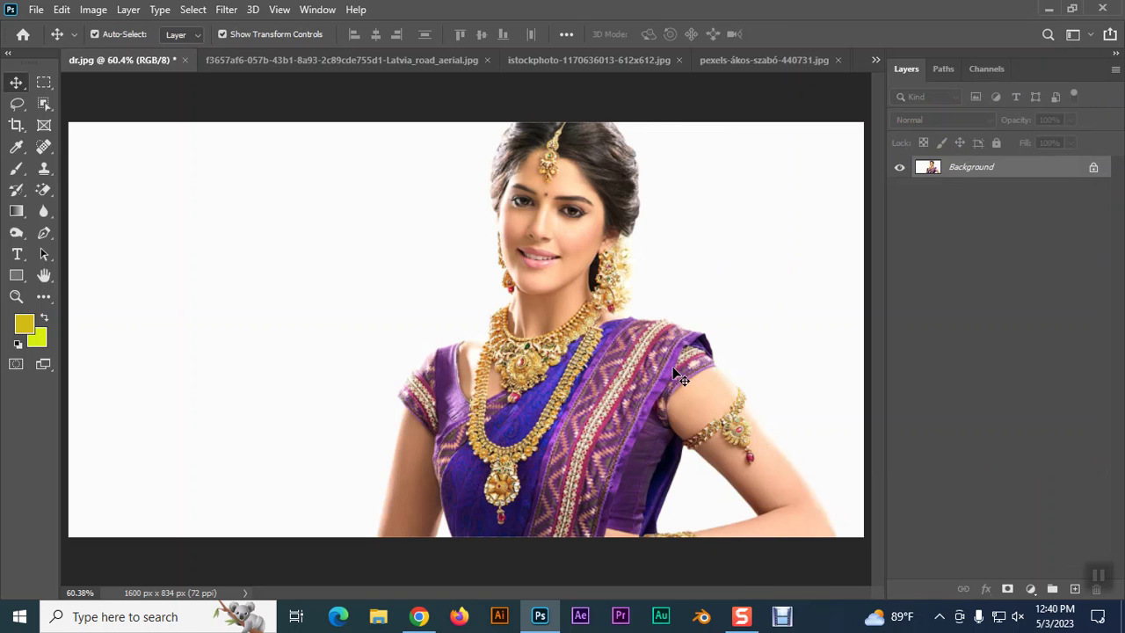
left_click(94, 10)
mouse_move(118, 53)
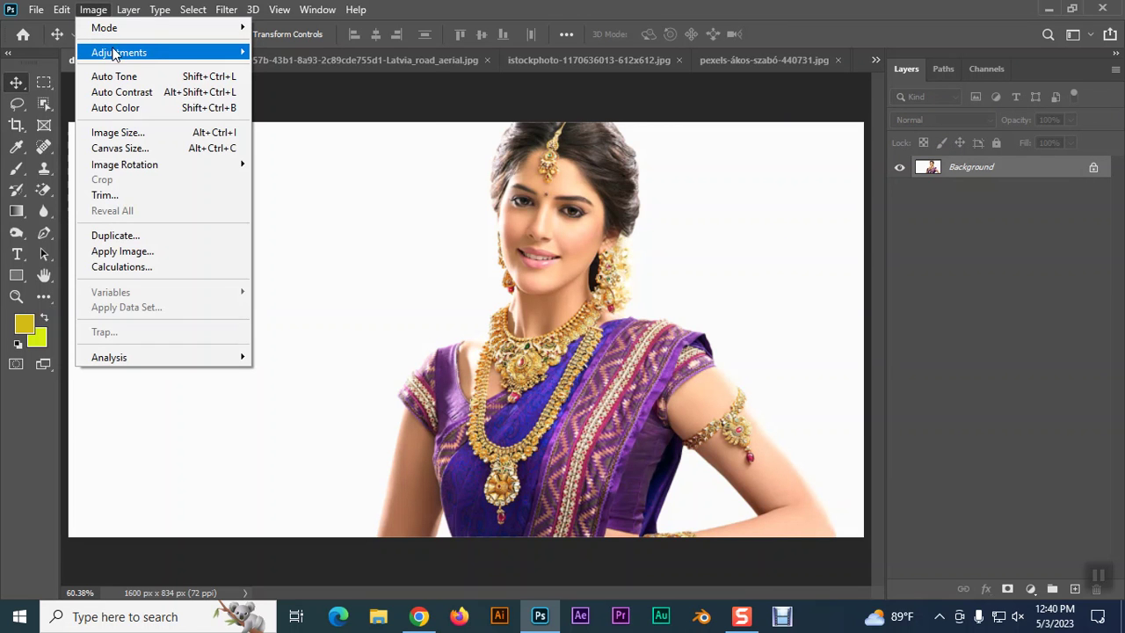
left_click(297, 169)
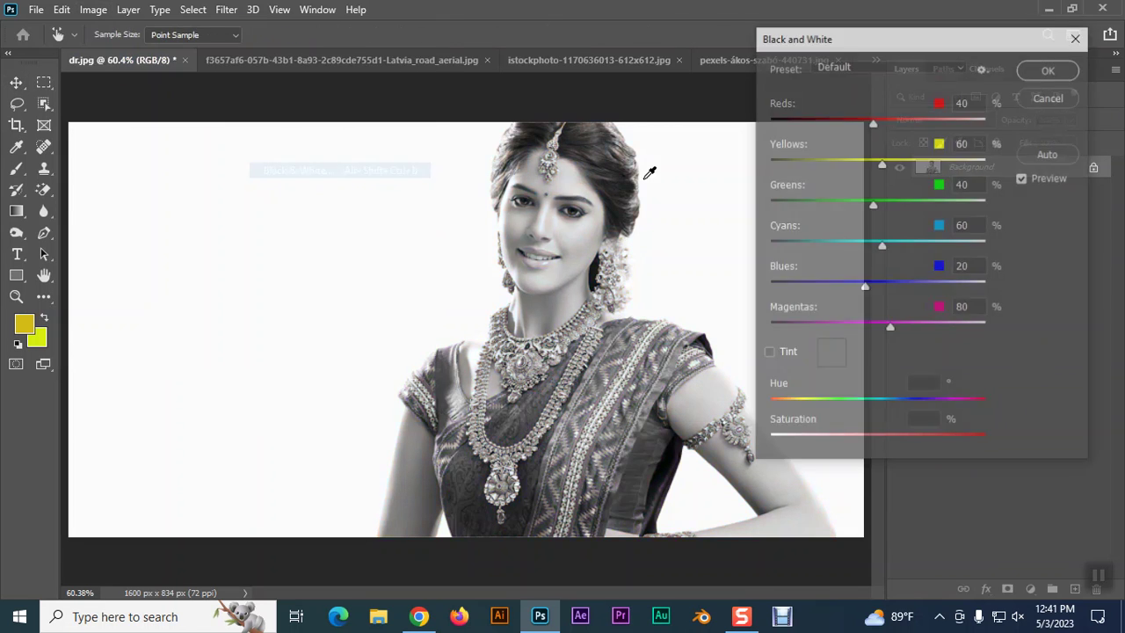
left_click_drag(874, 122, 770, 129)
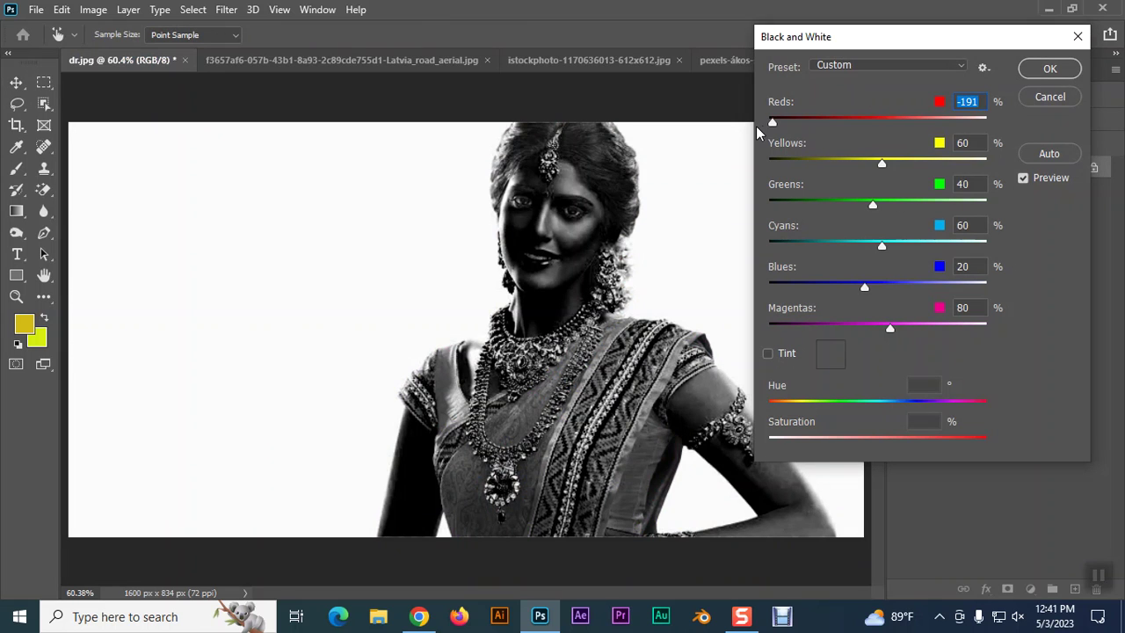
left_click_drag(777, 126, 830, 121)
- Try the Yellows, Greens, Cyans and Magentas mixes plus a Tint at hue 1, then cancel
mouse_move(883, 170)
left_mouse_down()
mouse_move(800, 163)
mouse_move(924, 165)
left_mouse_up()
mouse_move(873, 204)
left_mouse_down()
mouse_move(814, 205)
mouse_move(882, 205)
left_mouse_up()
mouse_move(882, 246)
left_mouse_down()
mouse_move(818, 249)
mouse_move(879, 250)
left_mouse_up()
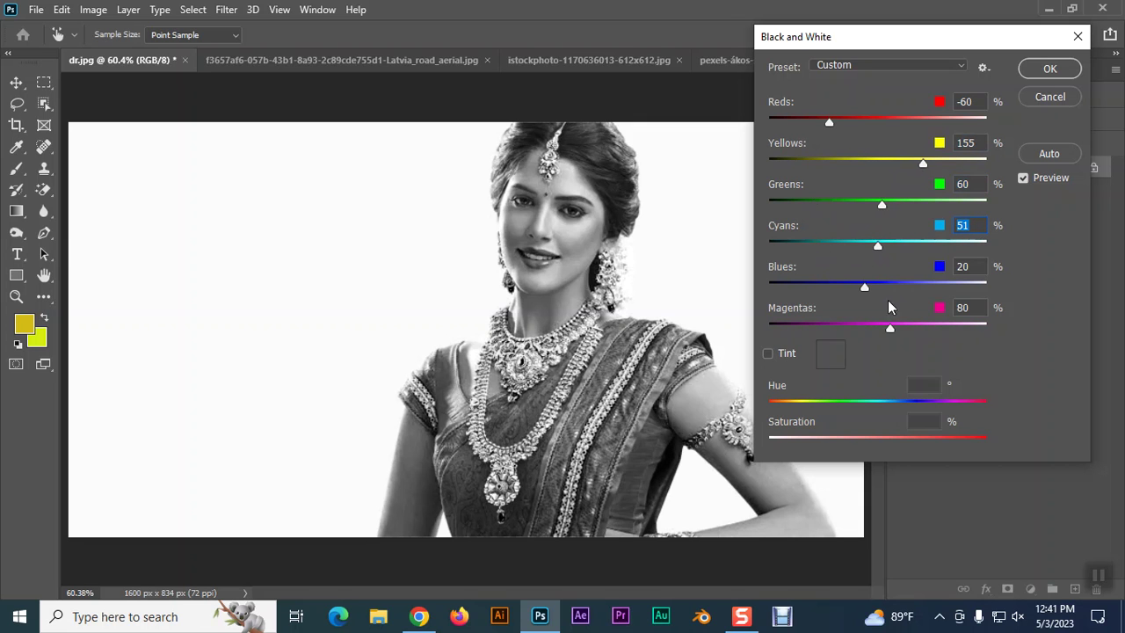
mouse_move(890, 329)
left_mouse_down()
mouse_move(787, 329)
mouse_move(898, 328)
left_mouse_up()
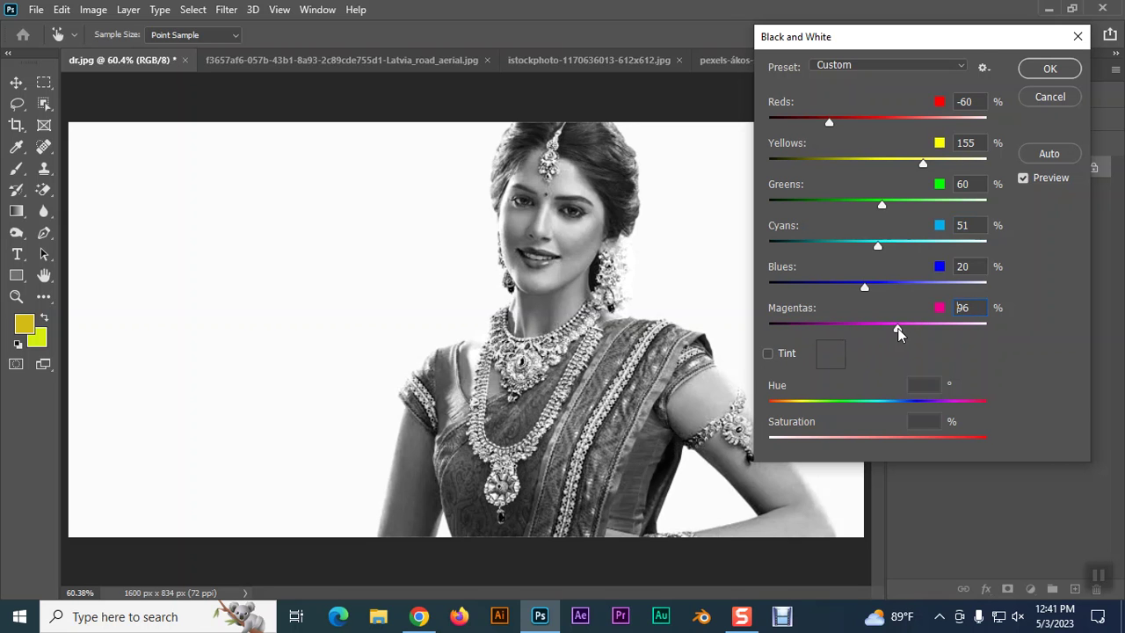
left_click(767, 353)
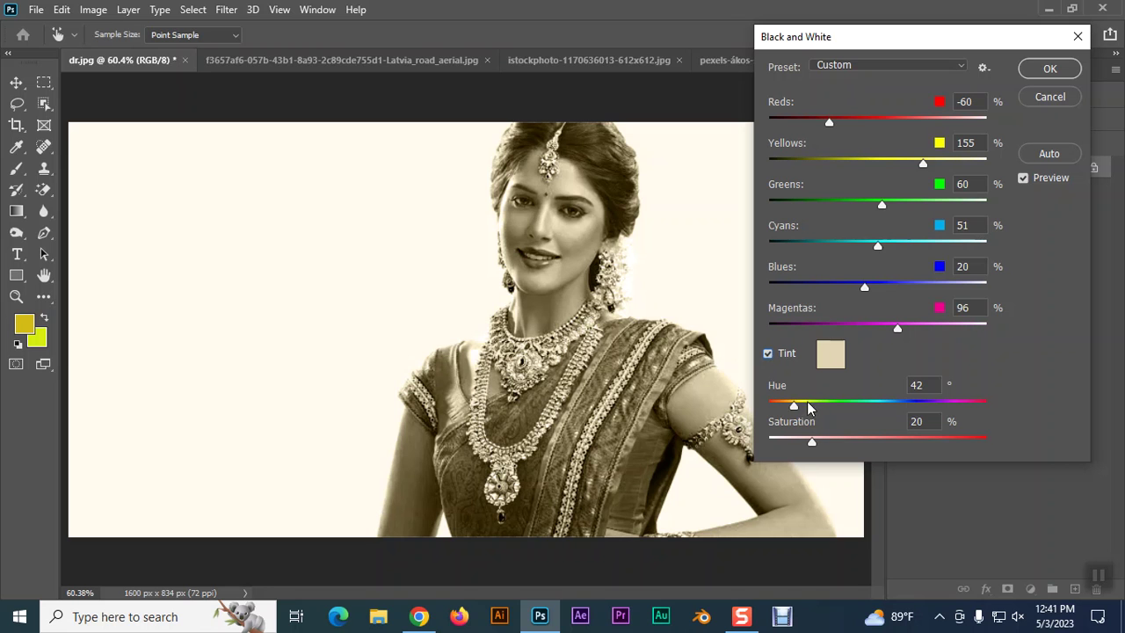
mouse_move(794, 407)
left_mouse_down()
mouse_move(879, 406)
mouse_move(763, 402)
left_mouse_up()
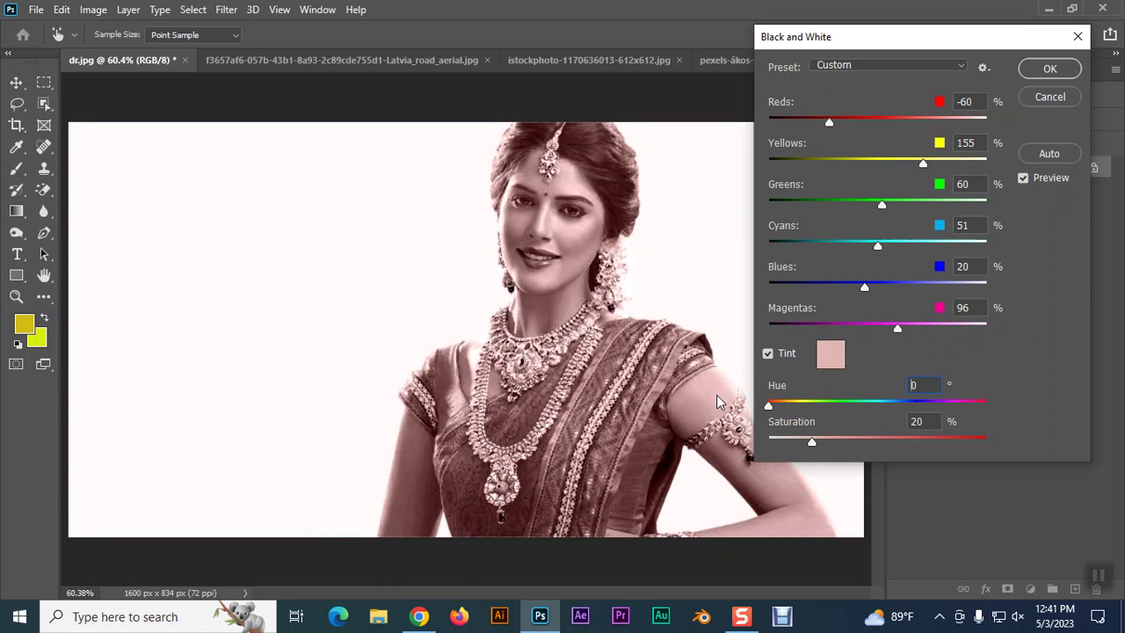
left_click(770, 404)
left_click(1047, 98)
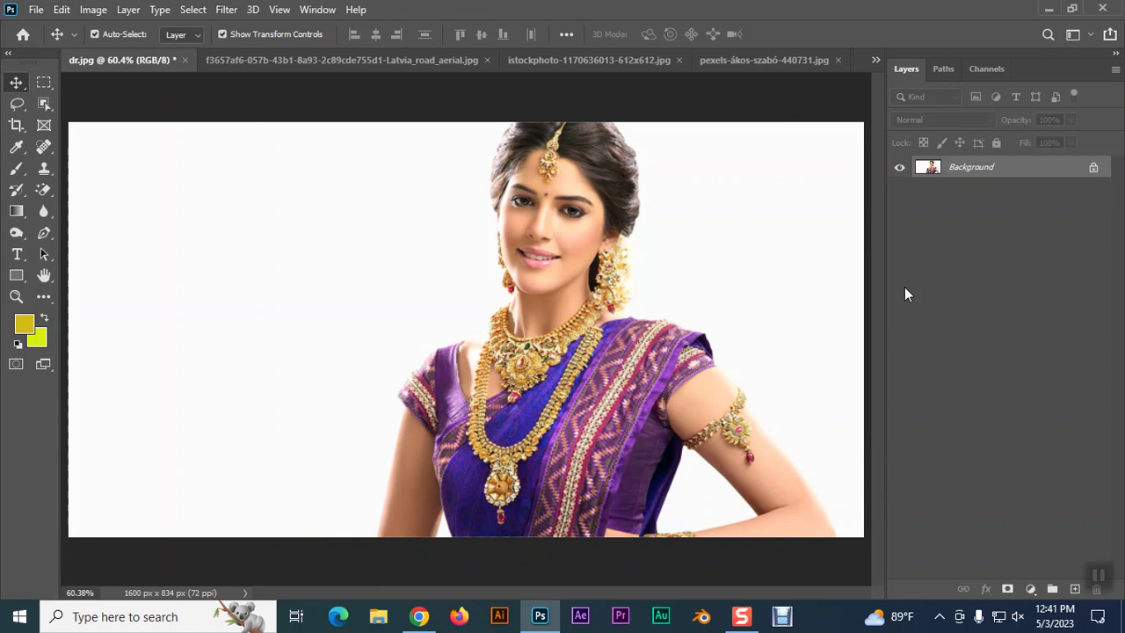
left_click(36, 8)
left_click(50, 41)
scroll(444, 218, "down", 2)
scroll(443, 218, "down", 3)
scroll(443, 219, "down", 2)
scroll(443, 218, "down", 2)
scroll(443, 218, "down", 1)
scroll(443, 218, "down", 2)
scroll(443, 218, "down", 3)
scroll(443, 218, "down", 2)
scroll(443, 218, "down", 2)
scroll(443, 218, "down", 2)
scroll(444, 218, "down", 2)
scroll(443, 218, "down", 2)
scroll(443, 218, "down", 2)
scroll(443, 218, "down", 2)
scroll(443, 218, "down", 2)
scroll(443, 218, "down", 2)
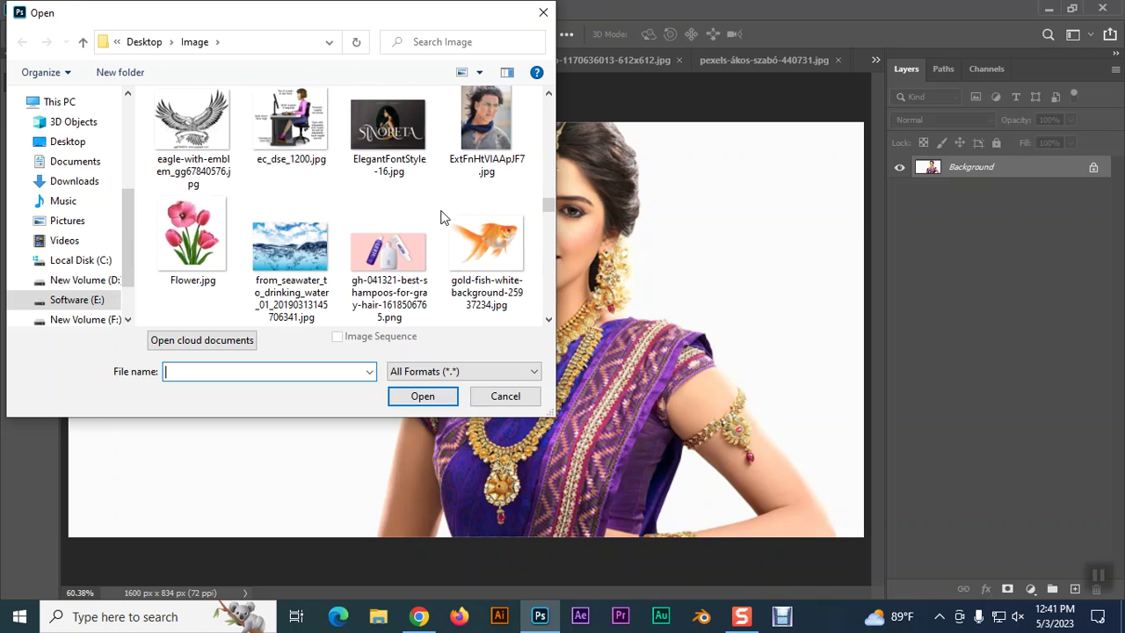
scroll(443, 218, "down", 2)
scroll(443, 218, "down", 2)
scroll(444, 218, "down", 4)
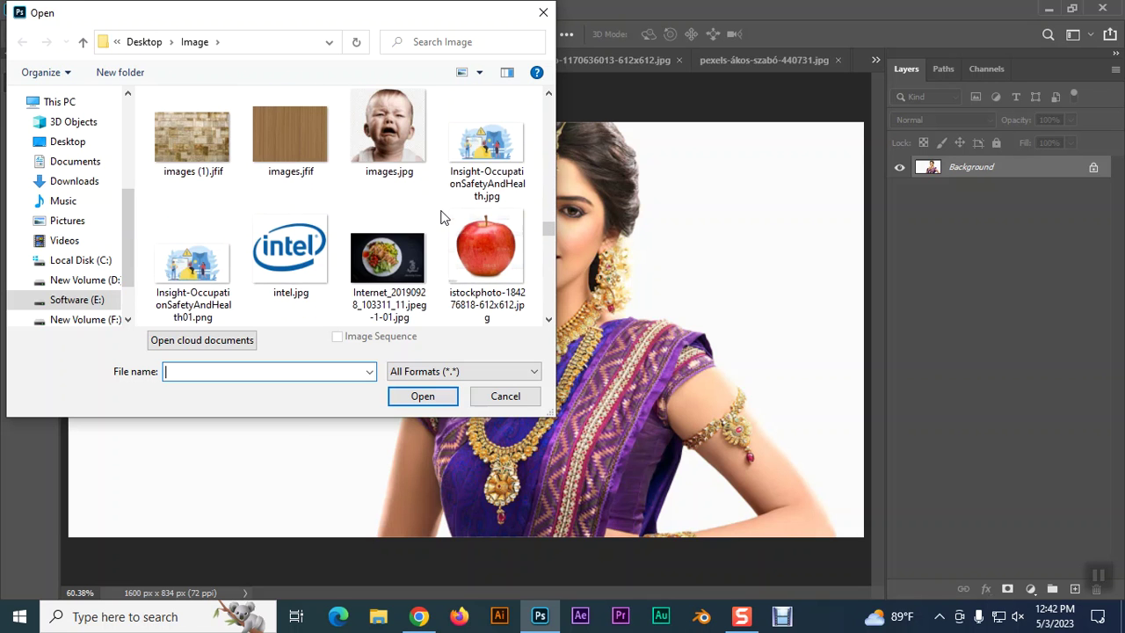
scroll(443, 218, "down", 2)
left_click(487, 259)
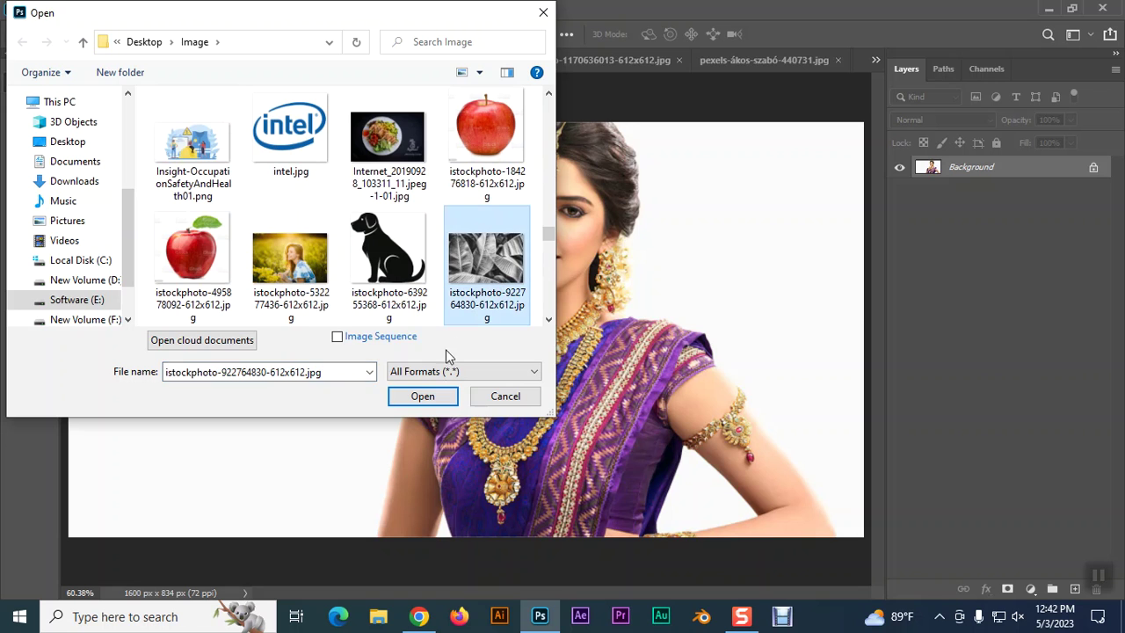
left_click(424, 396)
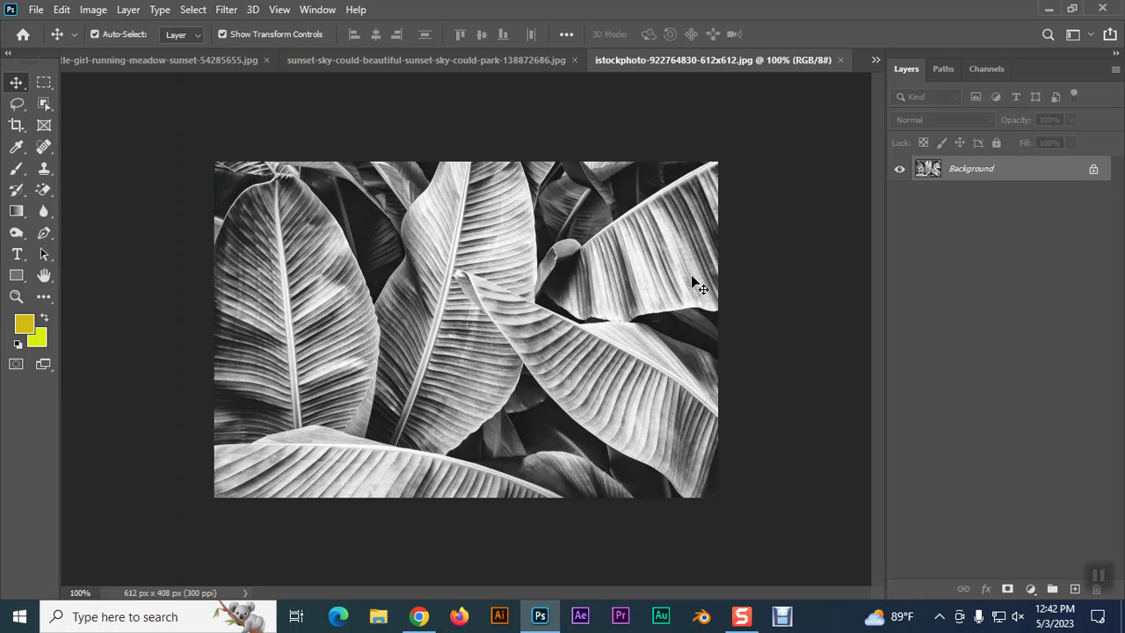
- Convert the banana leaves to black and white with Greens at -200
left_click(93, 9)
mouse_move(118, 51)
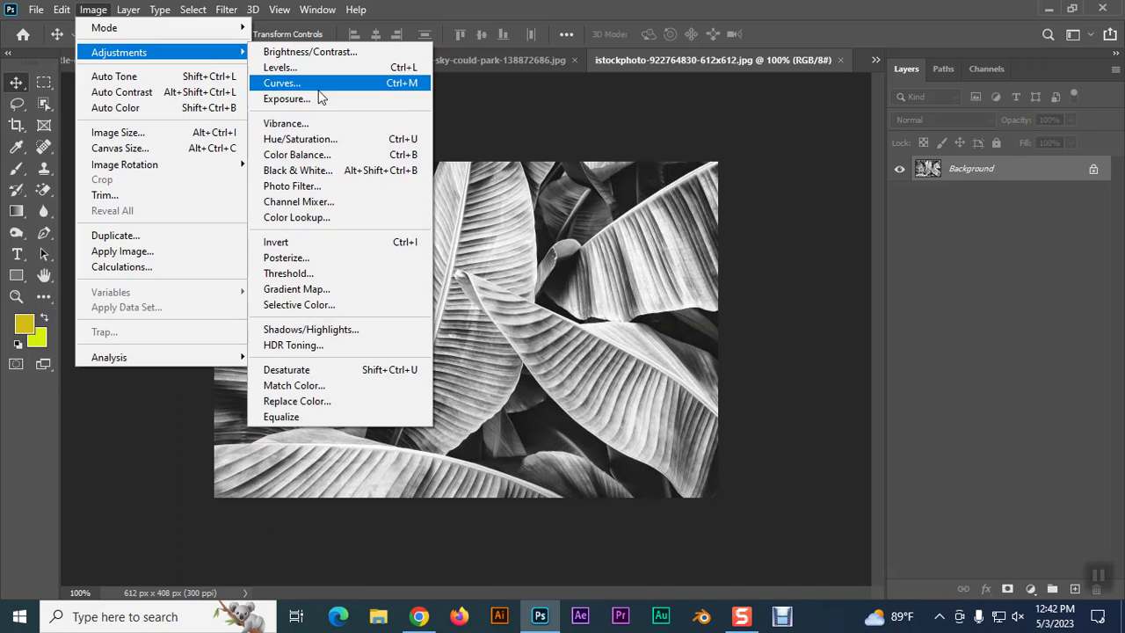
left_click(309, 169)
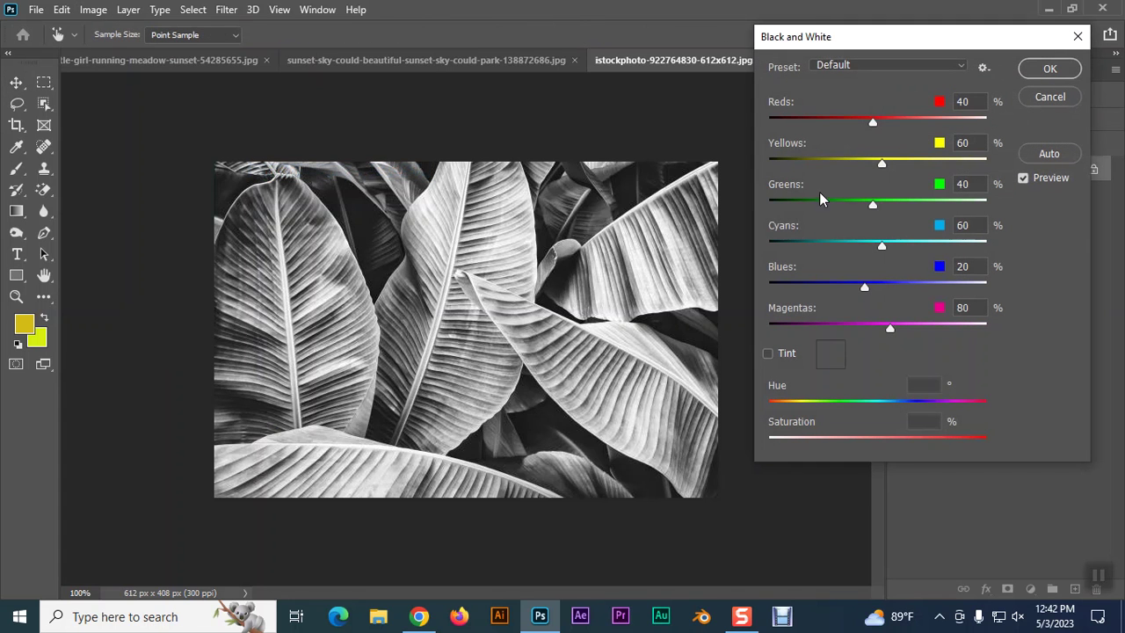
mouse_move(873, 204)
left_mouse_down()
mouse_move(771, 205)
mouse_move(843, 205)
left_mouse_up()
key("Return")
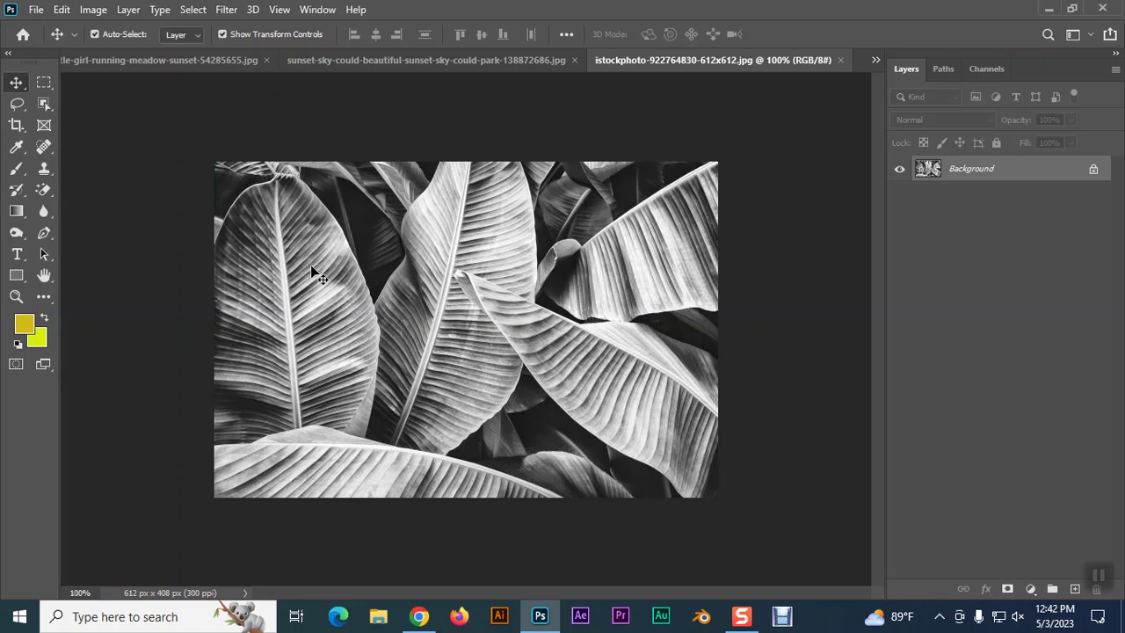
- Try a green Colorize in Hue/Saturation (Hue 118, Saturation +24, Lightness -17), then cancel it
left_click(93, 9)
mouse_move(119, 51)
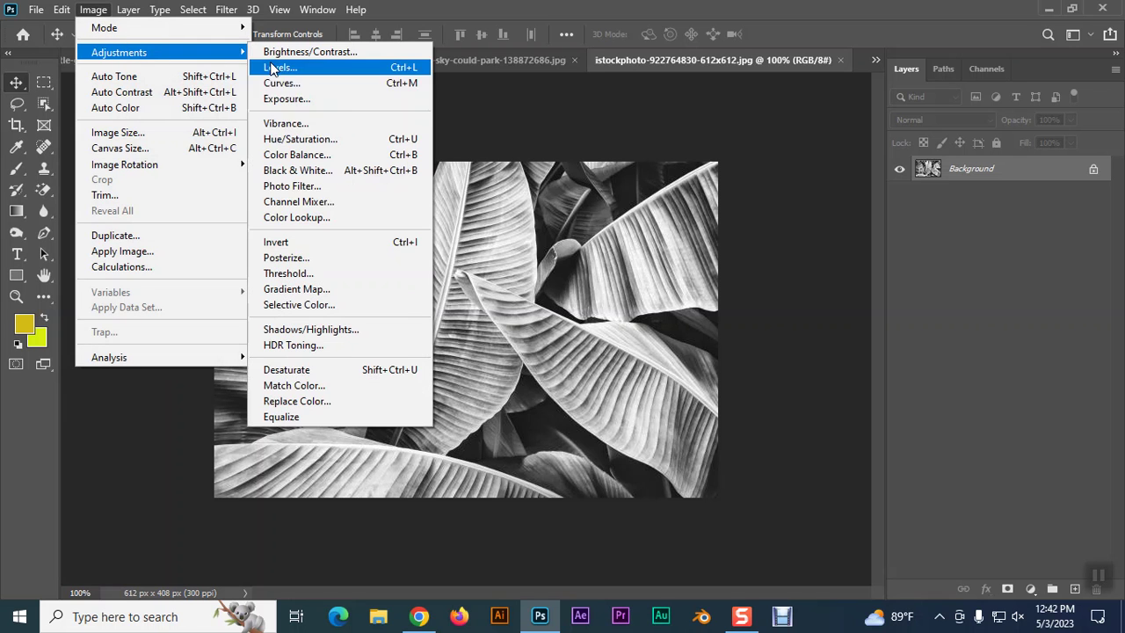
left_click(302, 137)
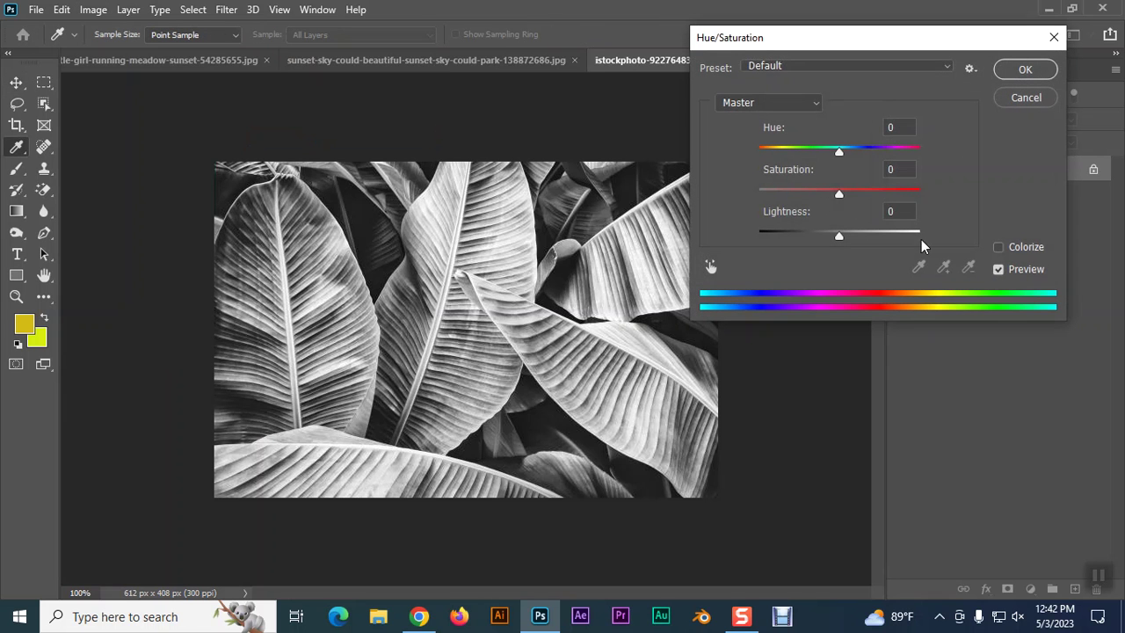
left_click(998, 249)
left_click_drag(782, 153, 817, 150)
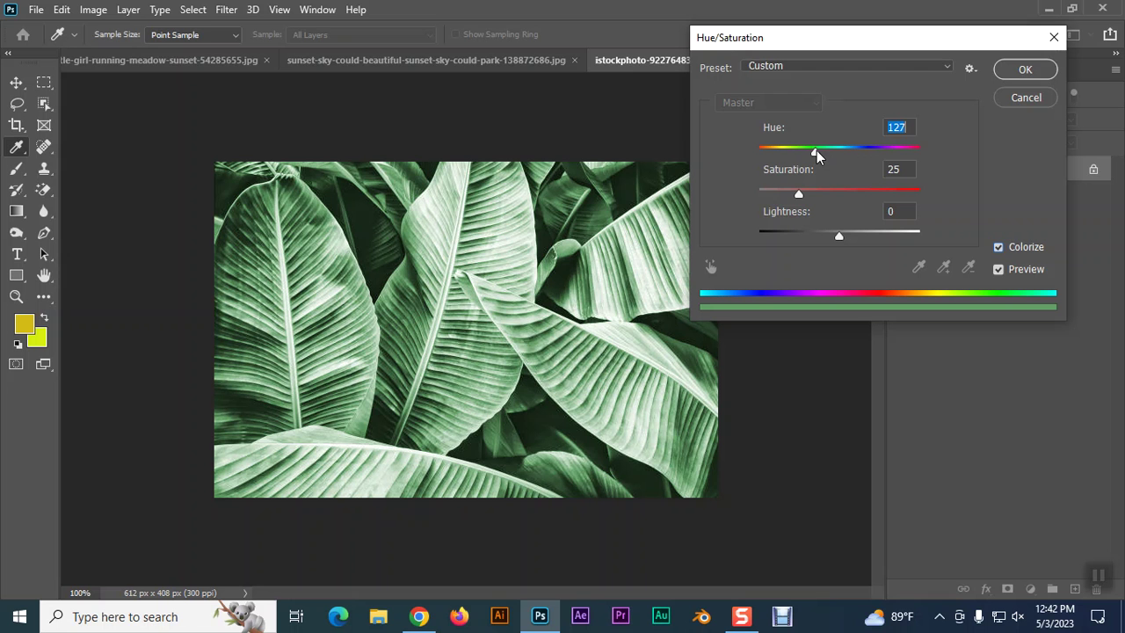
mouse_move(837, 235)
left_mouse_down()
mouse_move(813, 232)
mouse_move(862, 231)
mouse_move(826, 231)
mouse_move(799, 195)
left_mouse_up()
left_click_drag(815, 152, 811, 152)
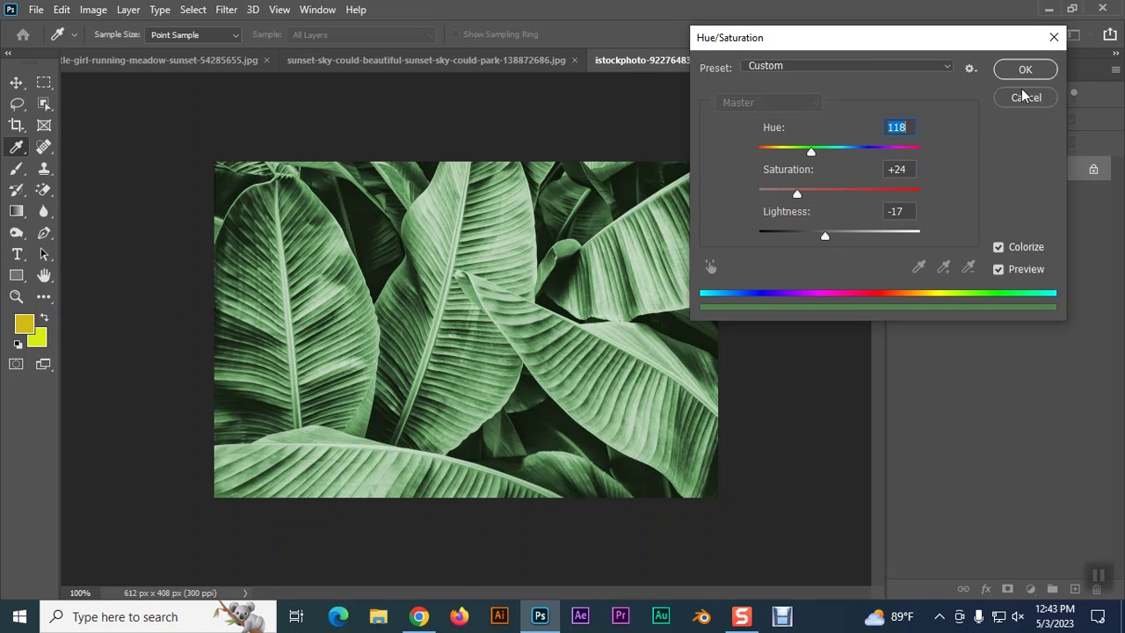
left_click(1023, 95)
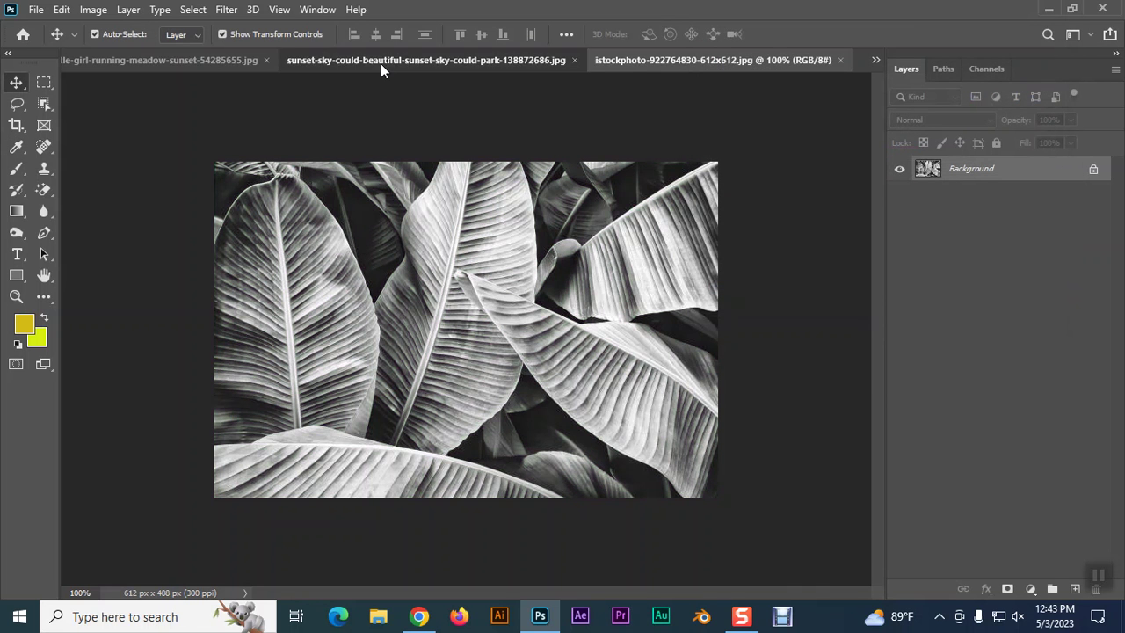
- Switch to the meadow photo and try a custom light beige Photo Filter with adjusted density
left_click(381, 63)
left_click(162, 60)
left_click(93, 9)
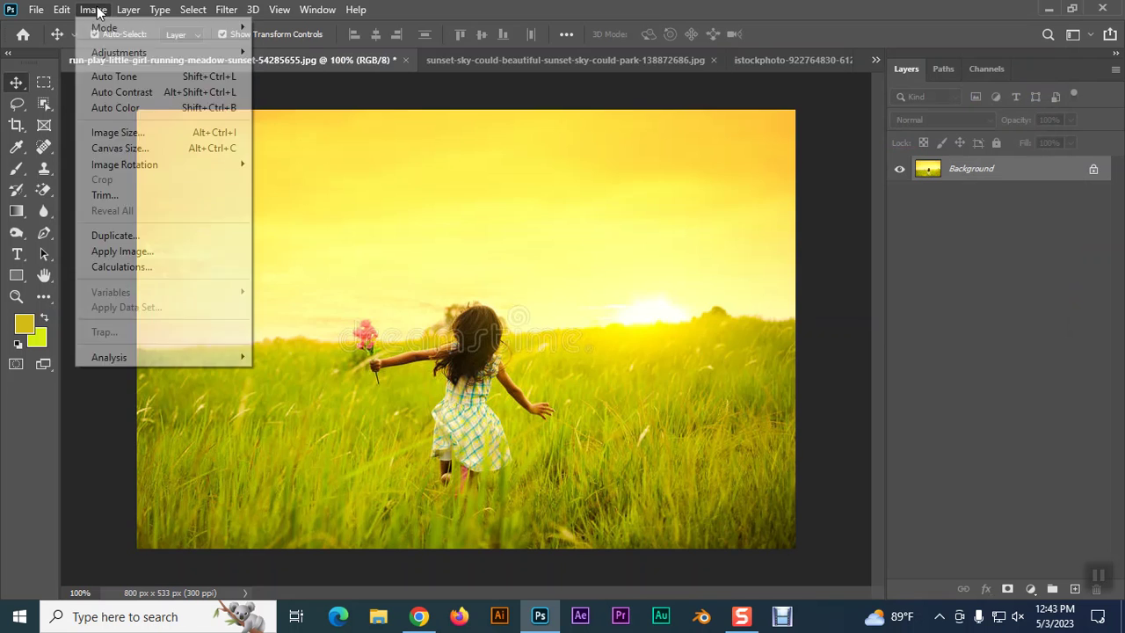
mouse_move(118, 52)
left_click(291, 188)
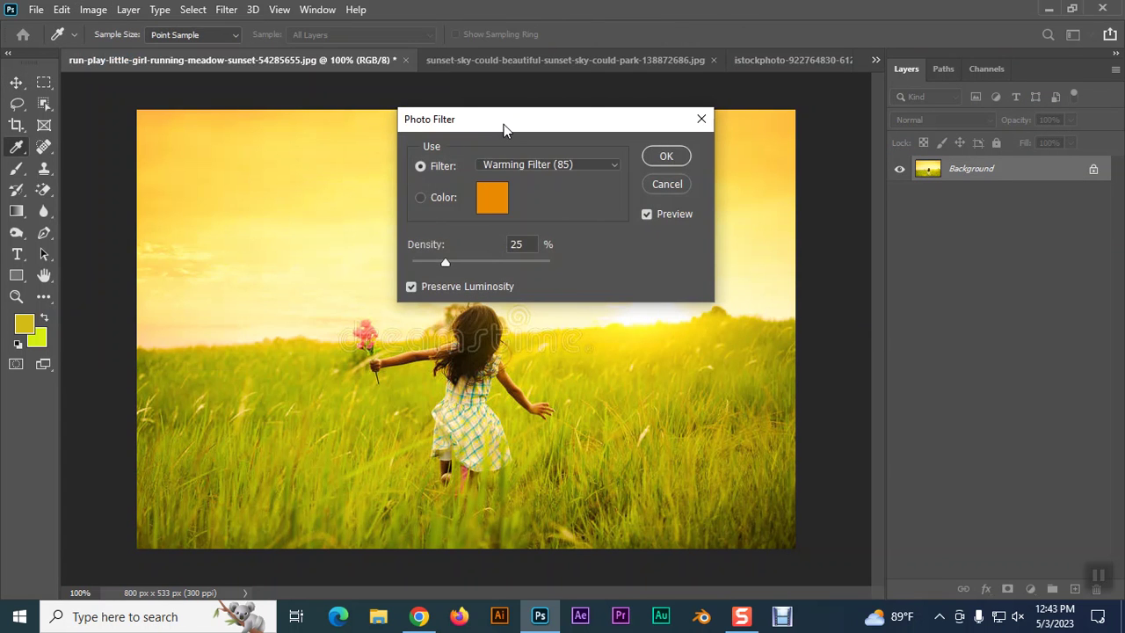
left_click_drag(498, 125, 721, 119)
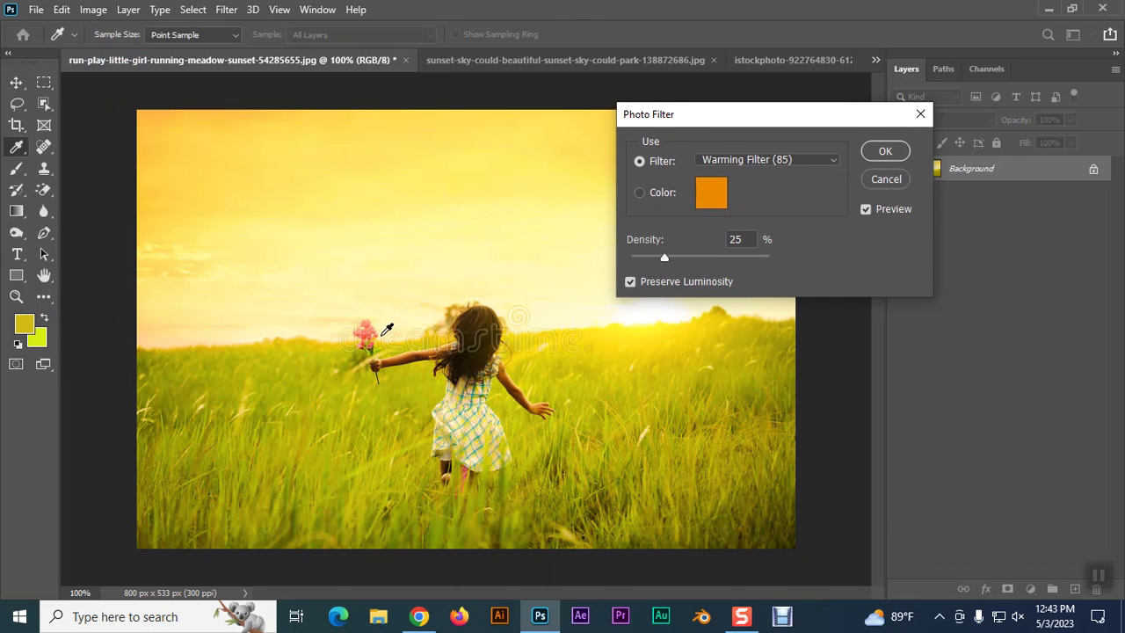
left_click(707, 196)
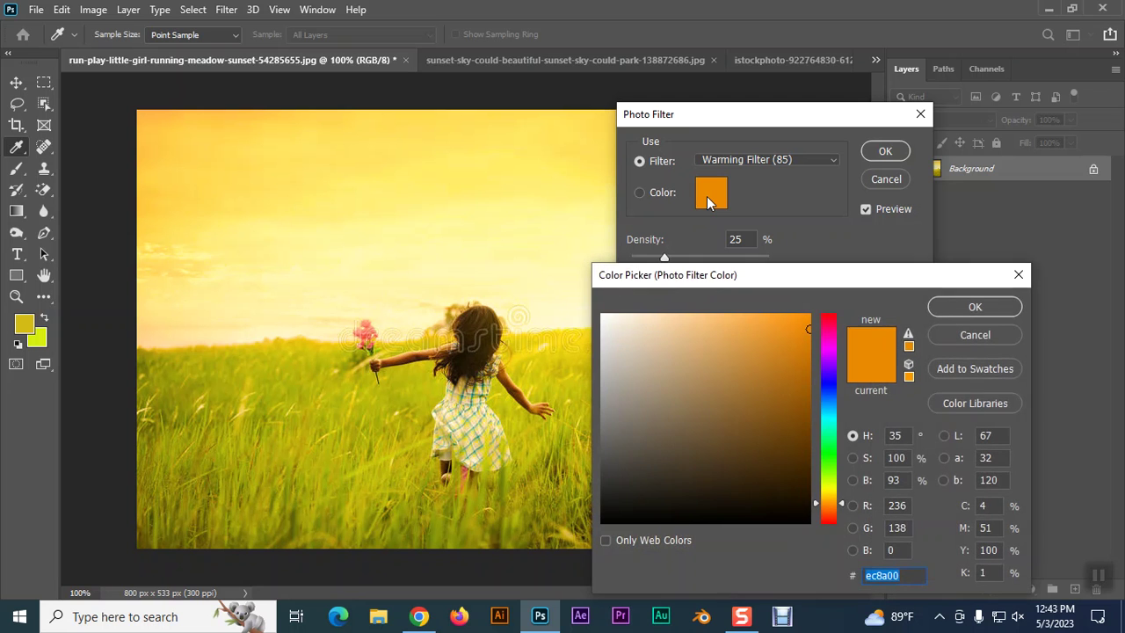
left_click(624, 329)
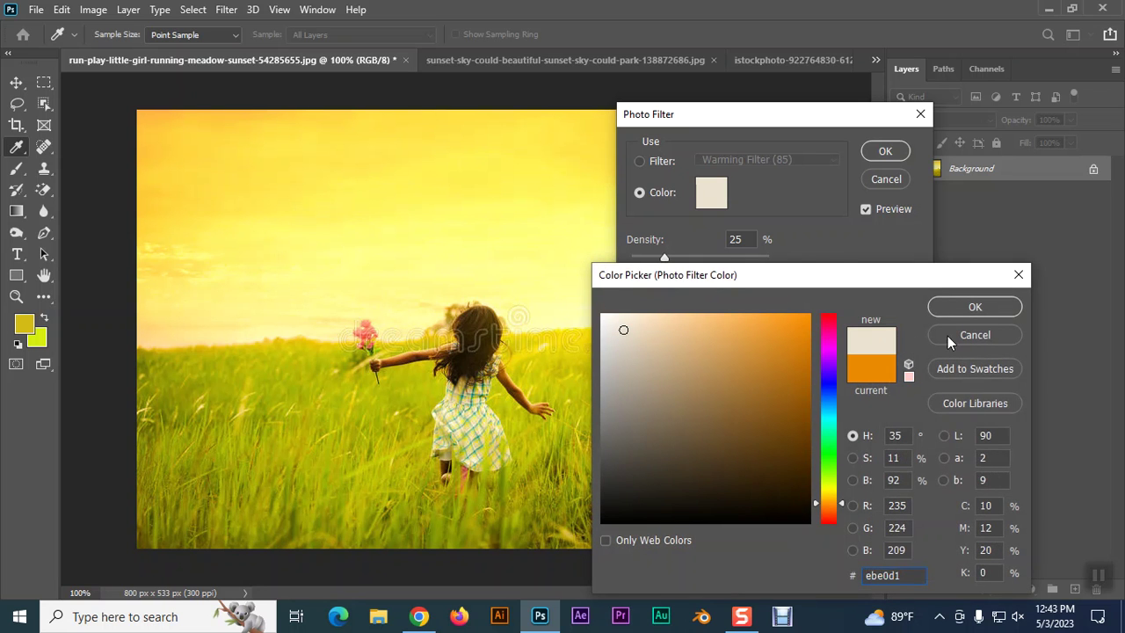
left_click(976, 308)
left_click_drag(665, 257, 669, 257)
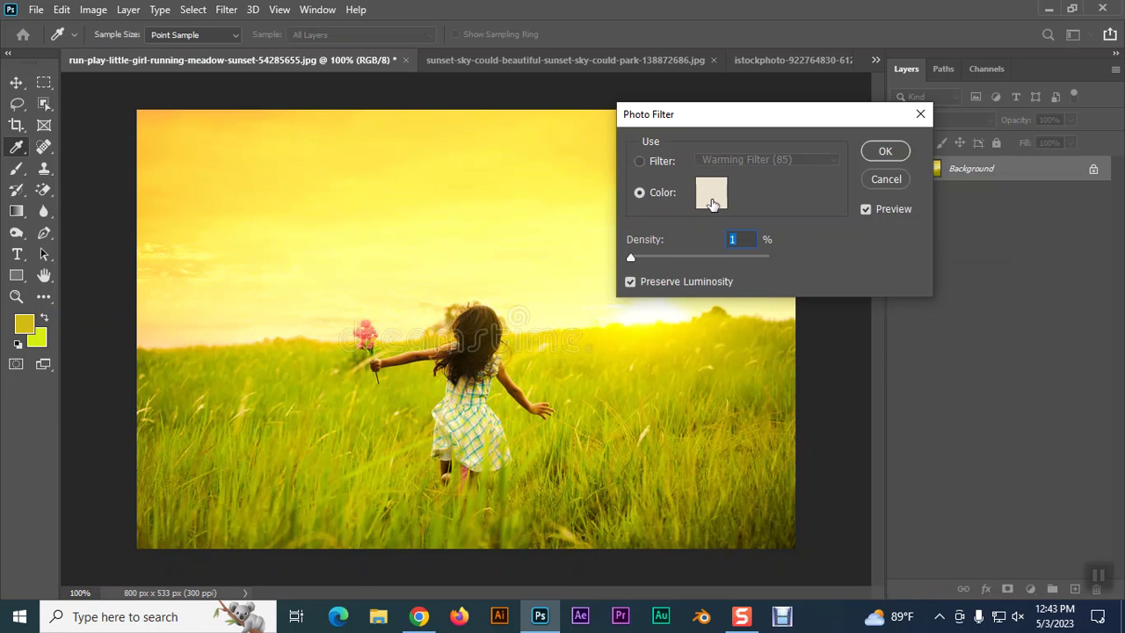
- Cycle through preset photo filters, including Warming Filter (LBA), with stronger density
left_click(642, 161)
left_click(747, 161)
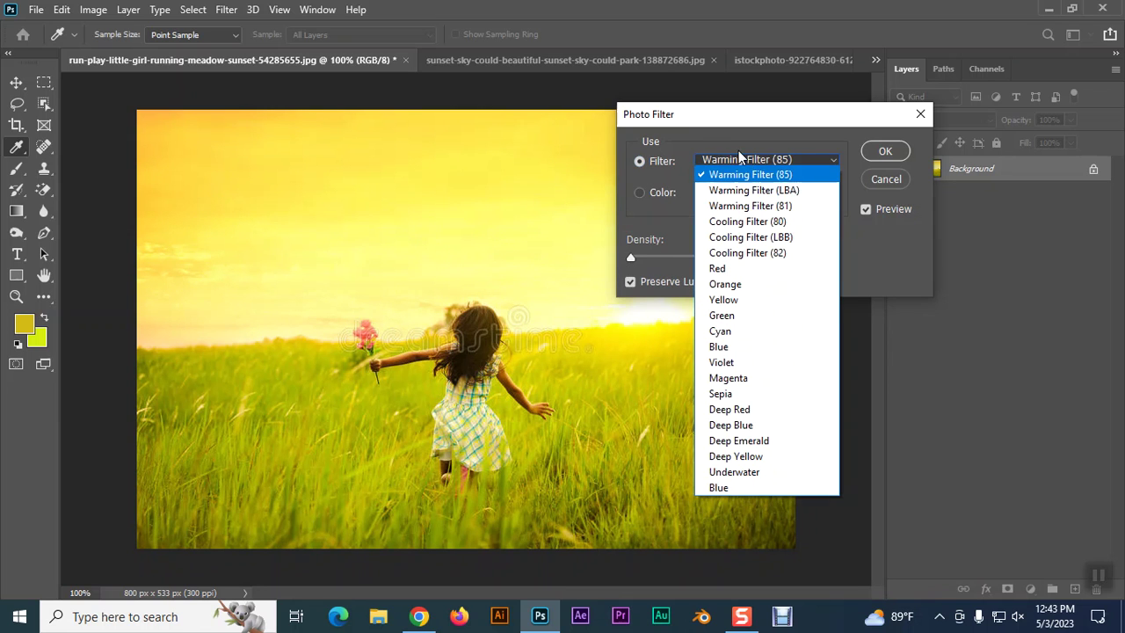
left_click(746, 190)
scroll(777, 159, "down", 1)
scroll(777, 159, "down", 1)
scroll(777, 159, "down", 1)
scroll(777, 159, "down", 2)
scroll(777, 159, "down", 2)
scroll(765, 160, "down", 2)
left_click_drag(631, 257, 709, 260)
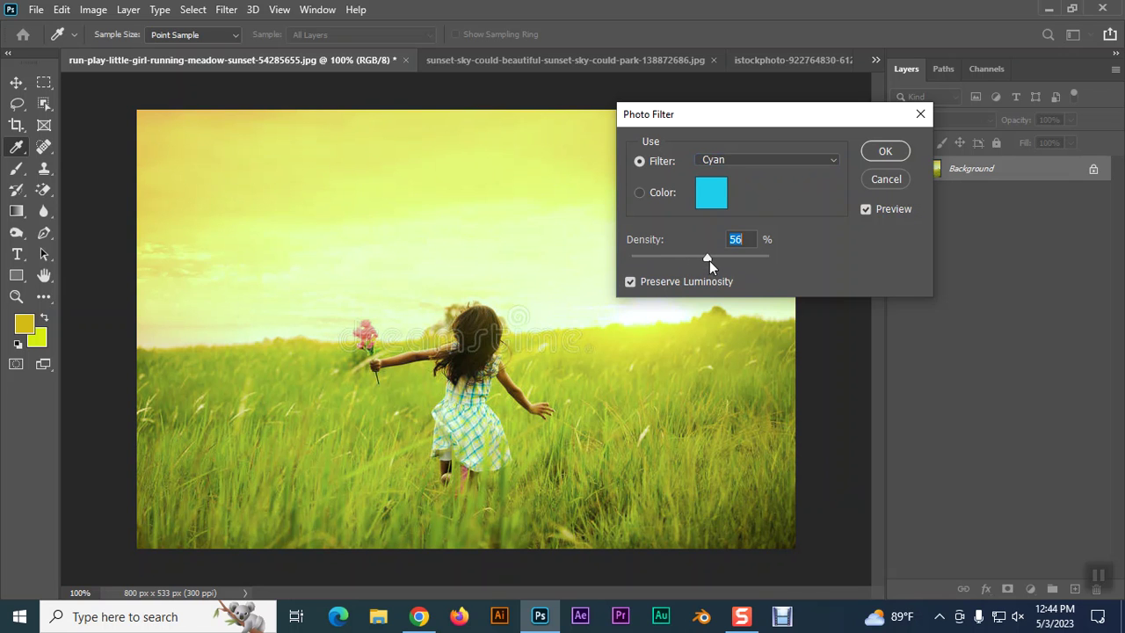
scroll(723, 164, "down", 1)
scroll(722, 164, "down", 1)
scroll(723, 163, "down", 2)
scroll(723, 163, "down", 1)
scroll(723, 163, "down", 2)
scroll(722, 166, "up", 3)
scroll(722, 166, "up", 4)
scroll(722, 166, "down", 7)
scroll(723, 166, "up", 3)
scroll(722, 167, "up", 1)
scroll(723, 166, "up", 3)
scroll(723, 166, "up", 2)
scroll(723, 166, "up", 2)
scroll(722, 166, "down", 1)
scroll(722, 166, "up", 2)
scroll(723, 166, "up", 1)
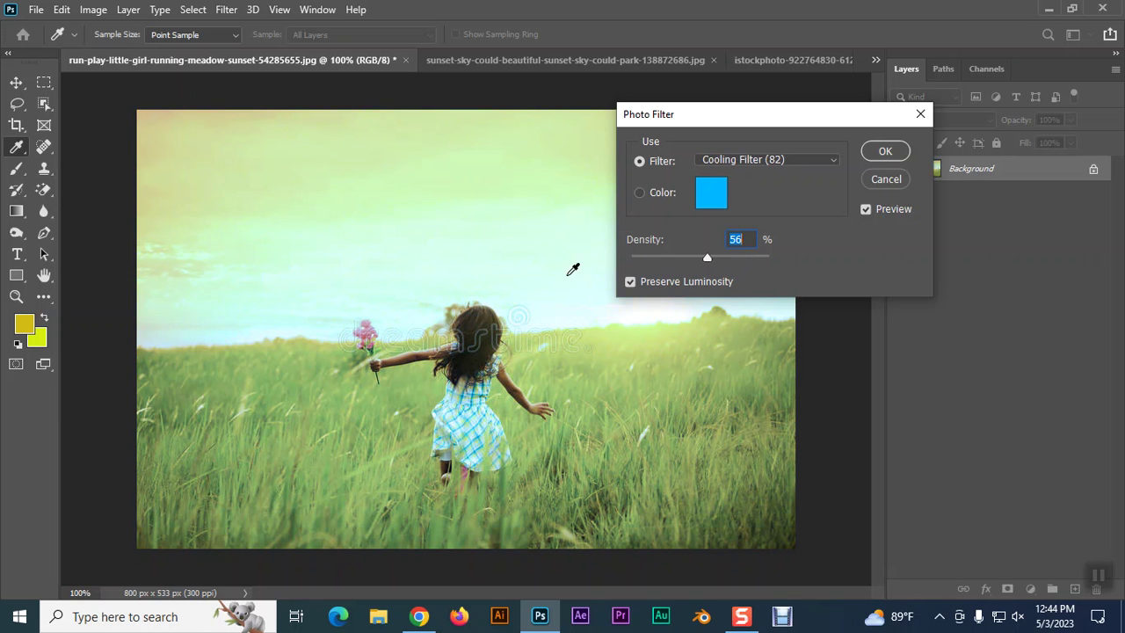
- Set the Cooling Filter density to 82, then cancel the Photo Filter
mouse_move(694, 134)
left_mouse_down()
mouse_move(883, 121)
mouse_move(684, 116)
left_mouse_up()
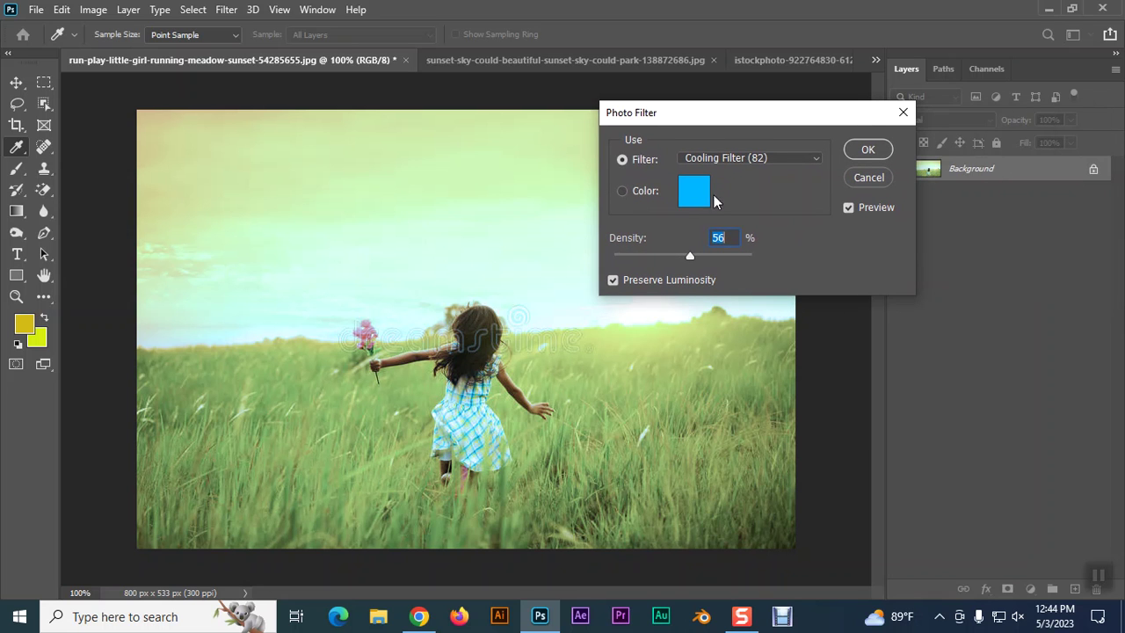
left_click_drag(644, 260, 654, 260)
left_click_drag(753, 258, 708, 257)
left_click(854, 183)
- Switch through the open tabs to pexels-jonathan-petersson-1237119.jpg
left_click(93, 10)
mouse_move(119, 52)
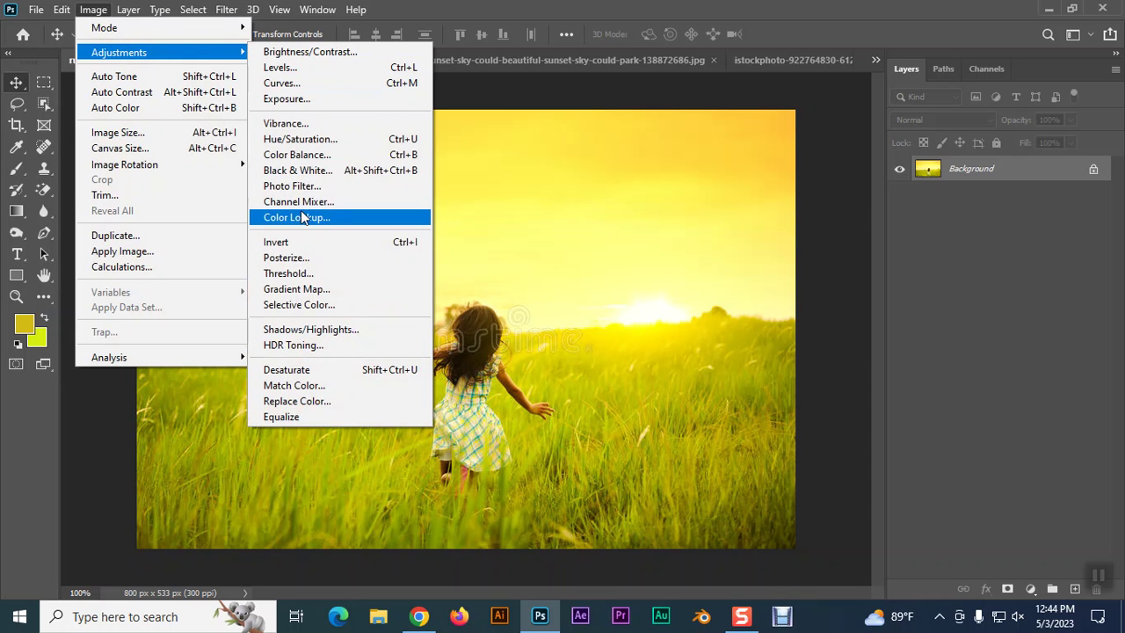
left_click(697, 69)
left_click(791, 60)
left_click(504, 68)
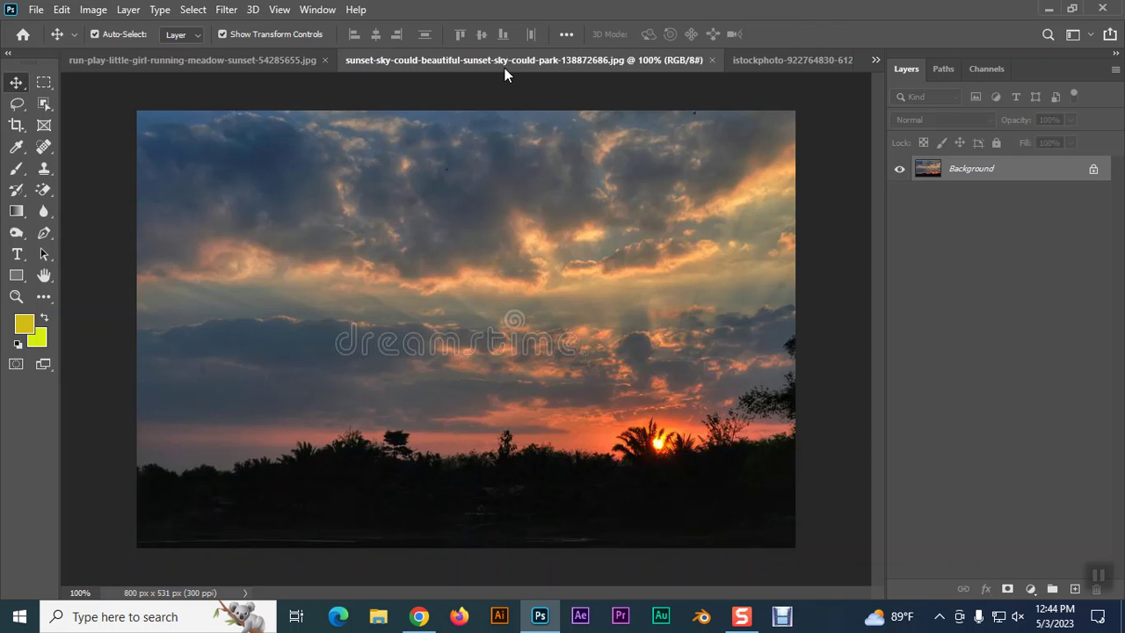
left_click(743, 61)
left_click(876, 60)
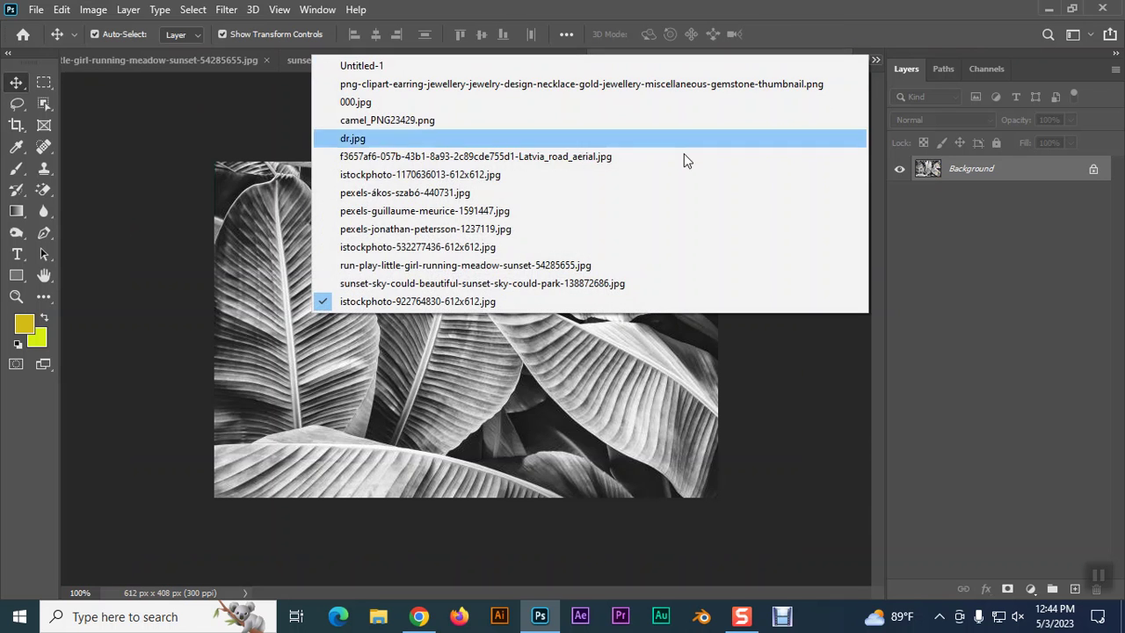
left_click(390, 229)
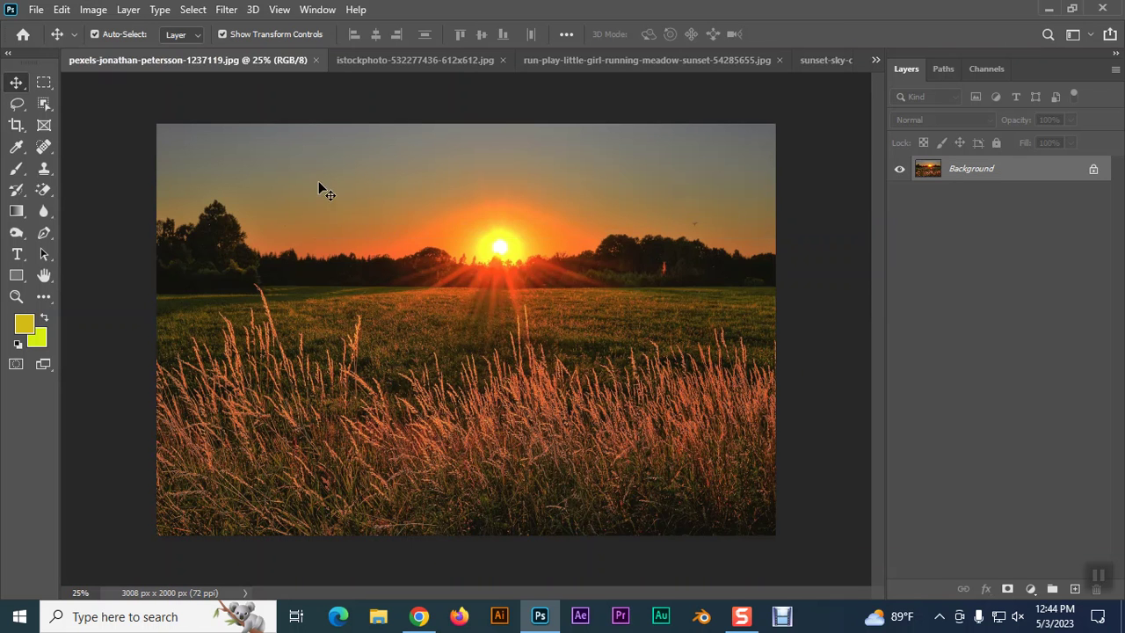
left_click(93, 10)
mouse_move(119, 52)
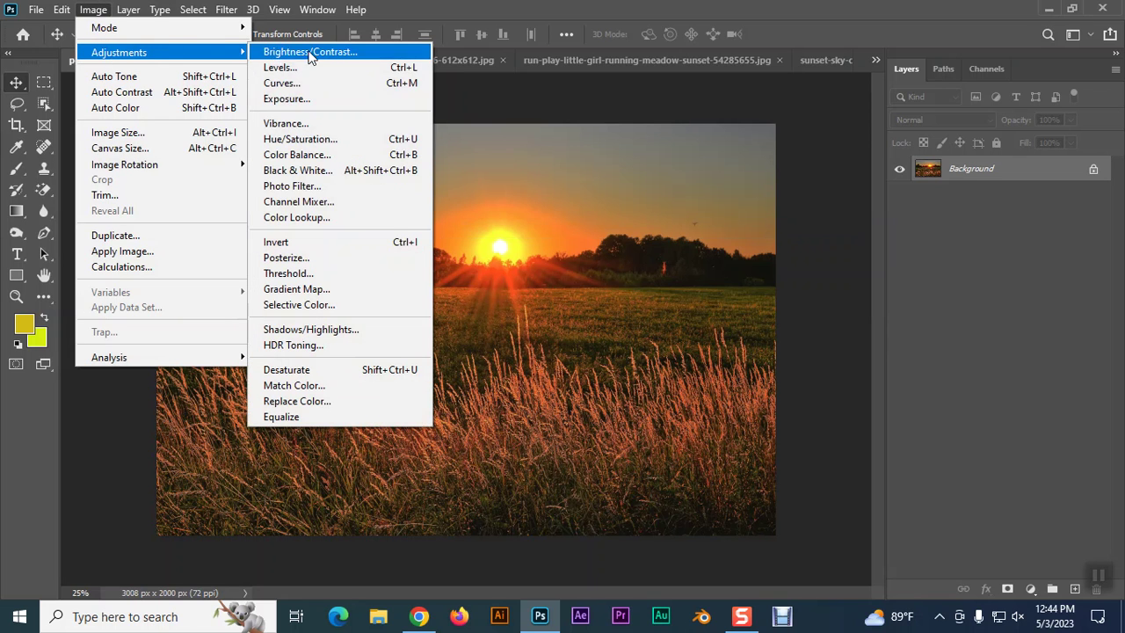
left_click(297, 203)
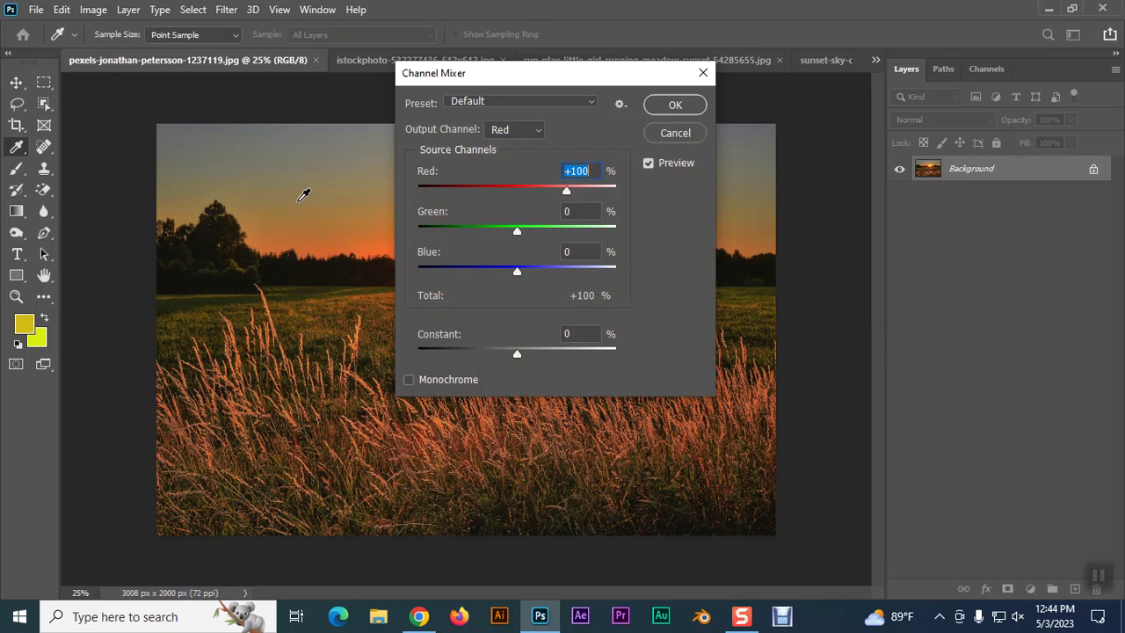
left_click_drag(522, 78, 782, 82)
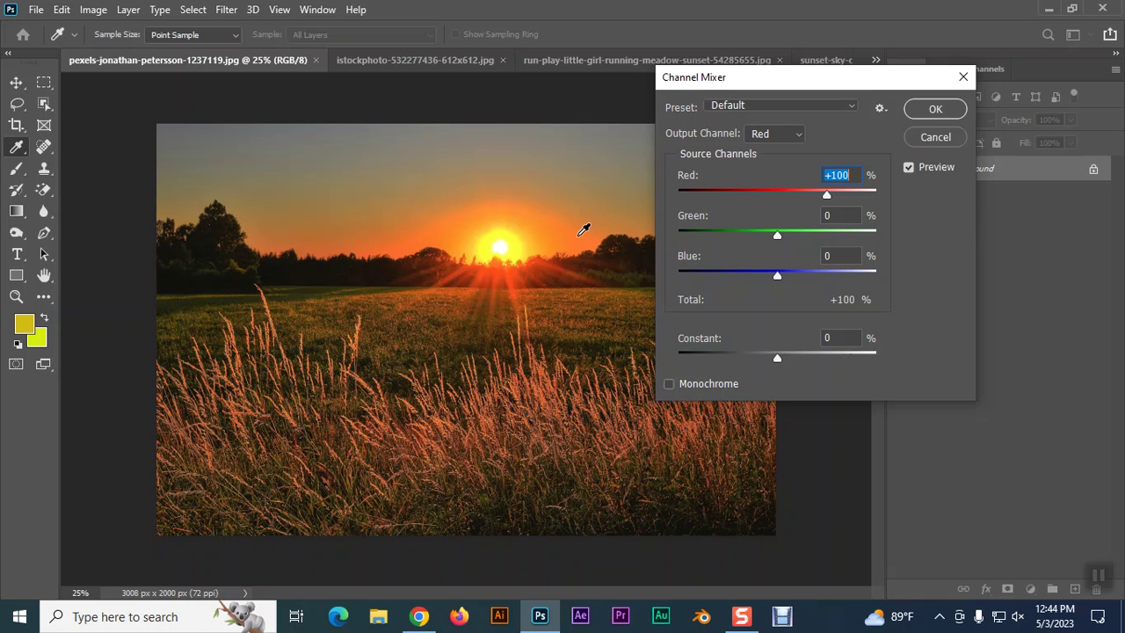
left_click_drag(827, 195, 874, 198)
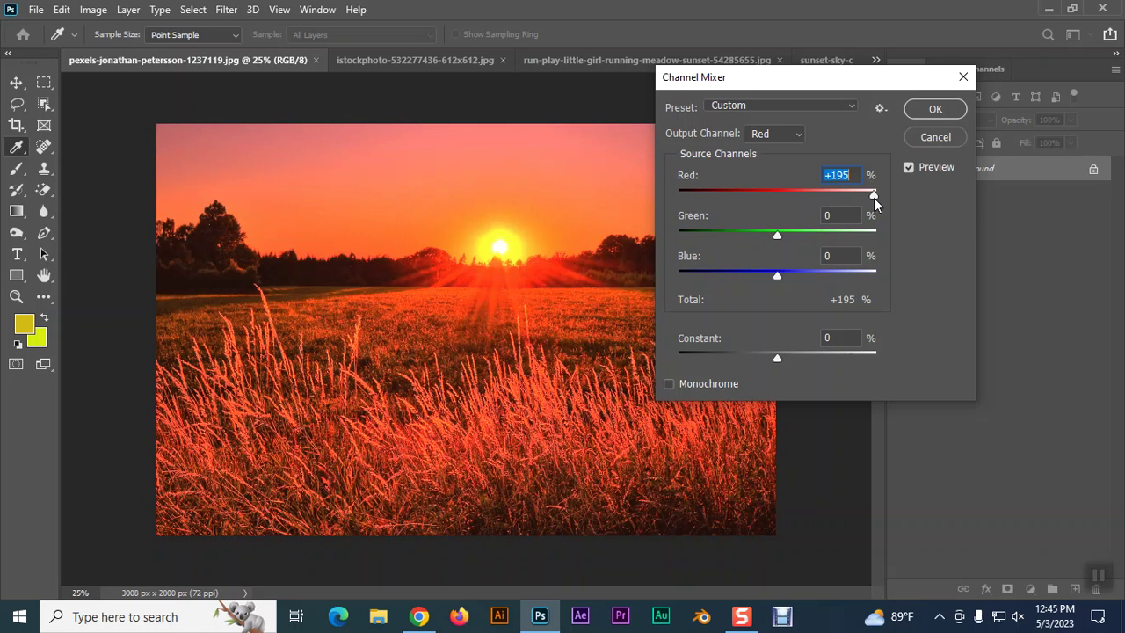
mouse_move(873, 198)
left_mouse_down()
mouse_move(782, 201)
mouse_move(883, 198)
mouse_move(781, 212)
mouse_move(742, 235)
mouse_move(847, 231)
mouse_move(836, 233)
left_mouse_up()
mouse_move(778, 274)
left_mouse_down()
mouse_move(733, 278)
mouse_move(810, 277)
left_mouse_up()
mouse_move(779, 358)
left_mouse_down()
mouse_move(745, 360)
mouse_move(797, 351)
mouse_move(764, 360)
left_mouse_up()
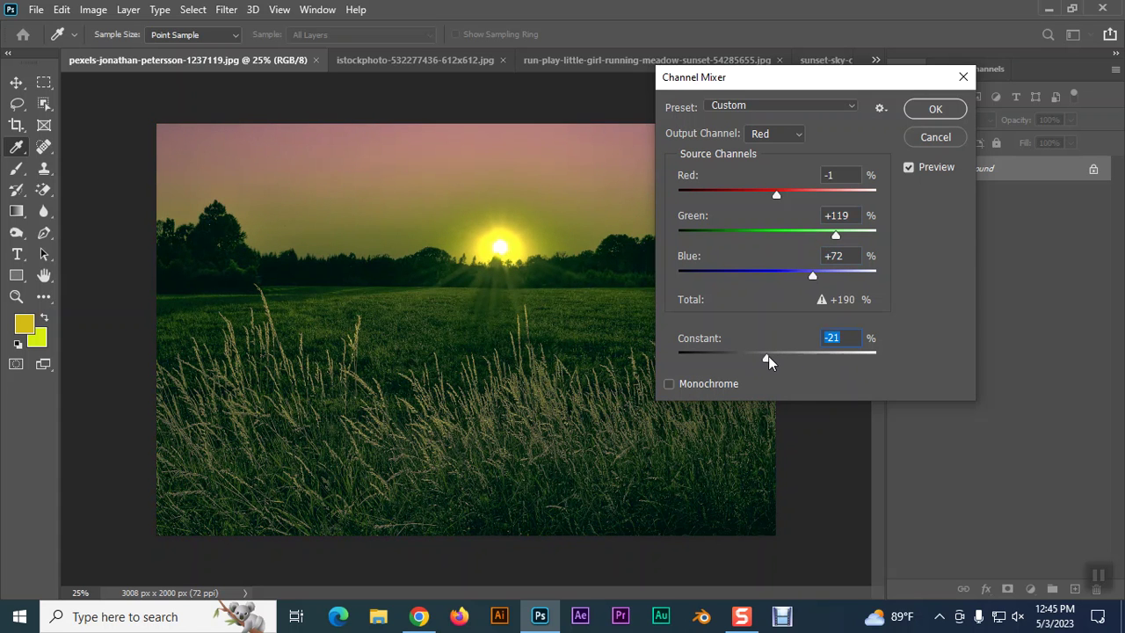
left_click(933, 136)
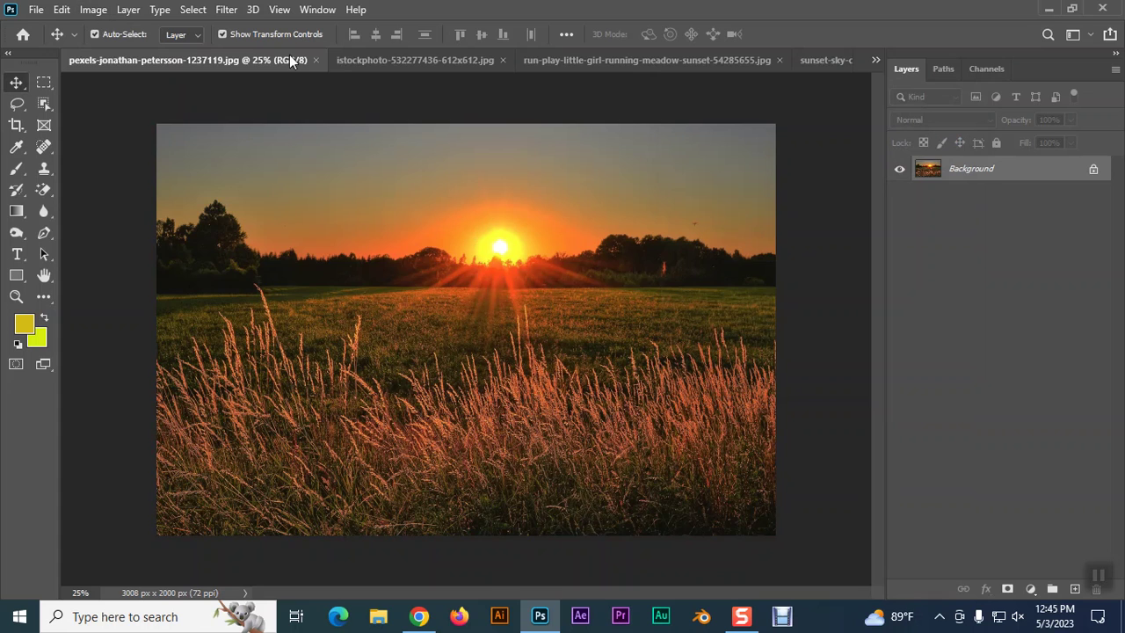
left_click(359, 58)
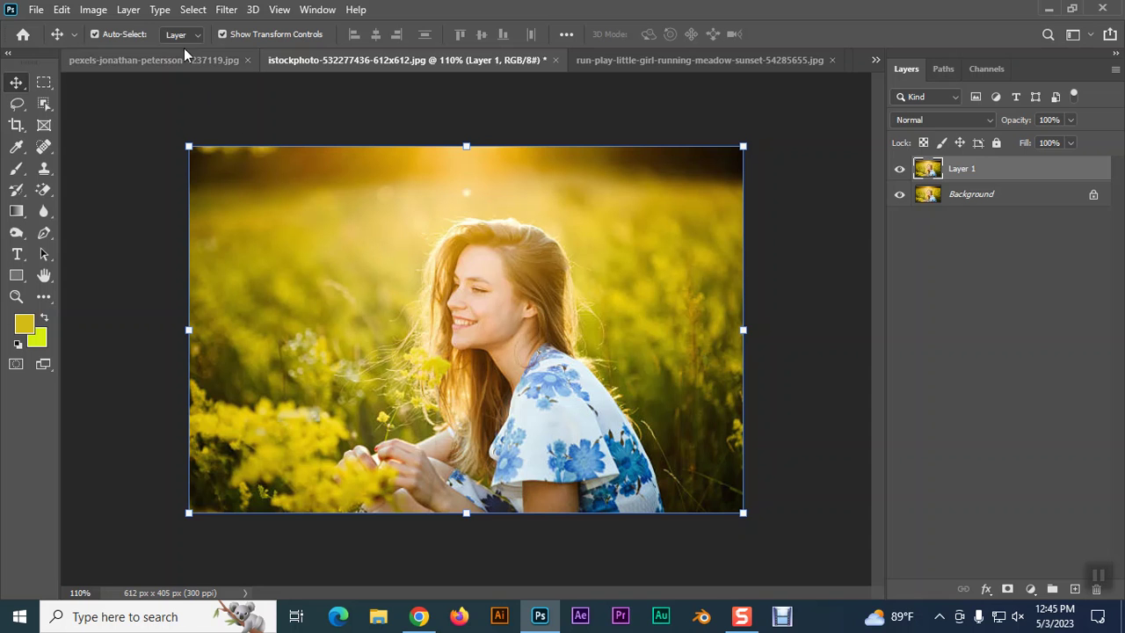
- Open Color Lookup on the flower-field portrait and preview the first 3DLUT preset, FoggyNight.3DL
left_click(94, 11)
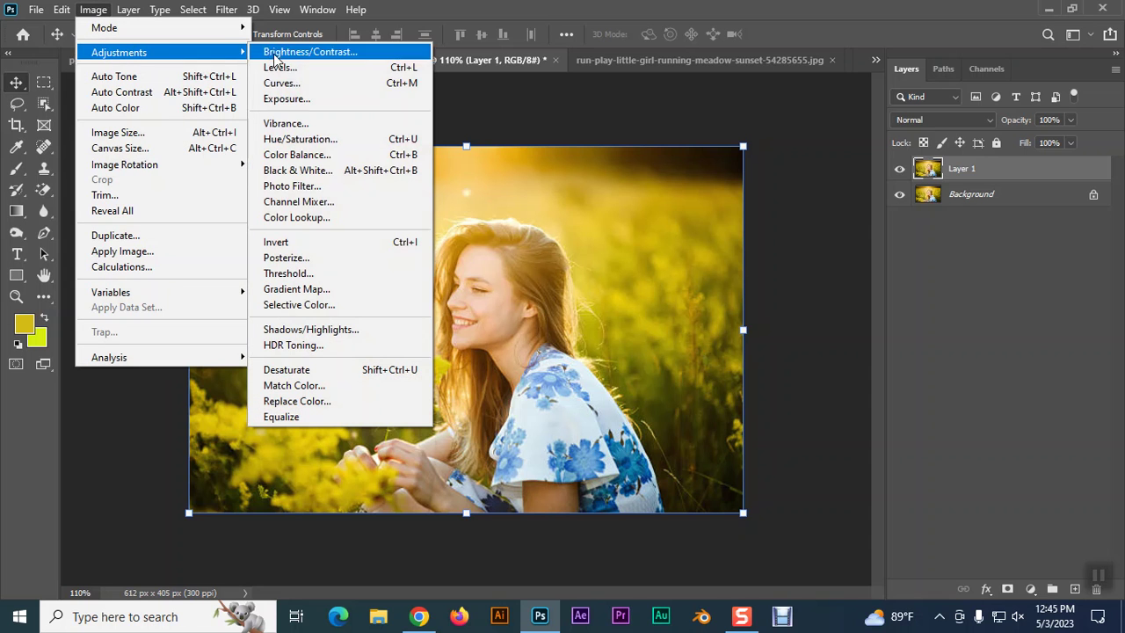
mouse_move(119, 52)
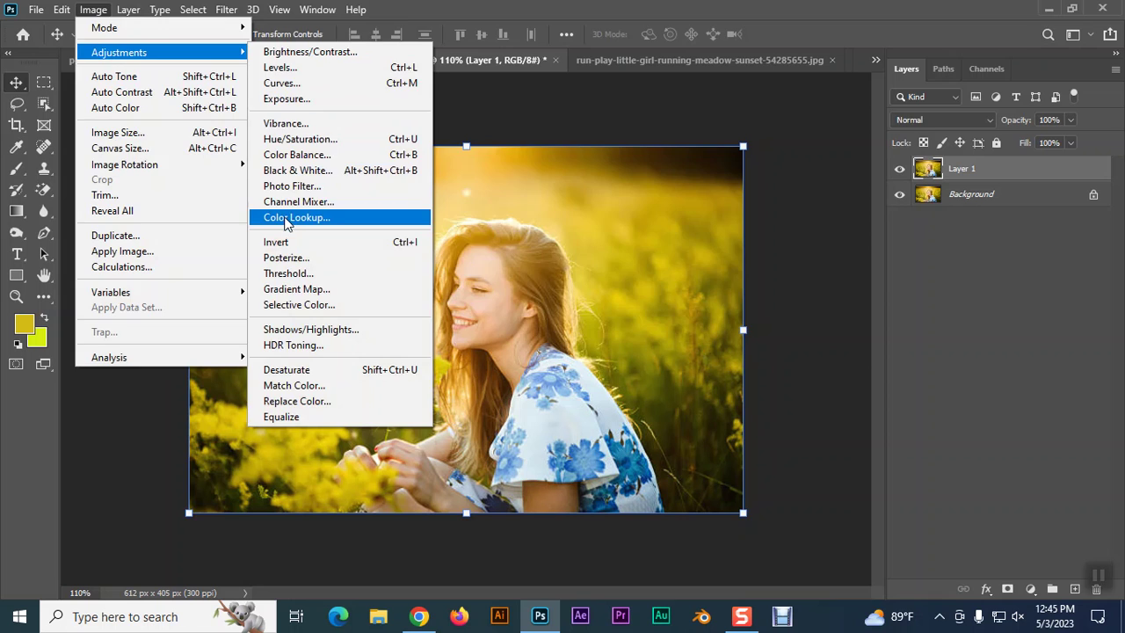
left_click(286, 217)
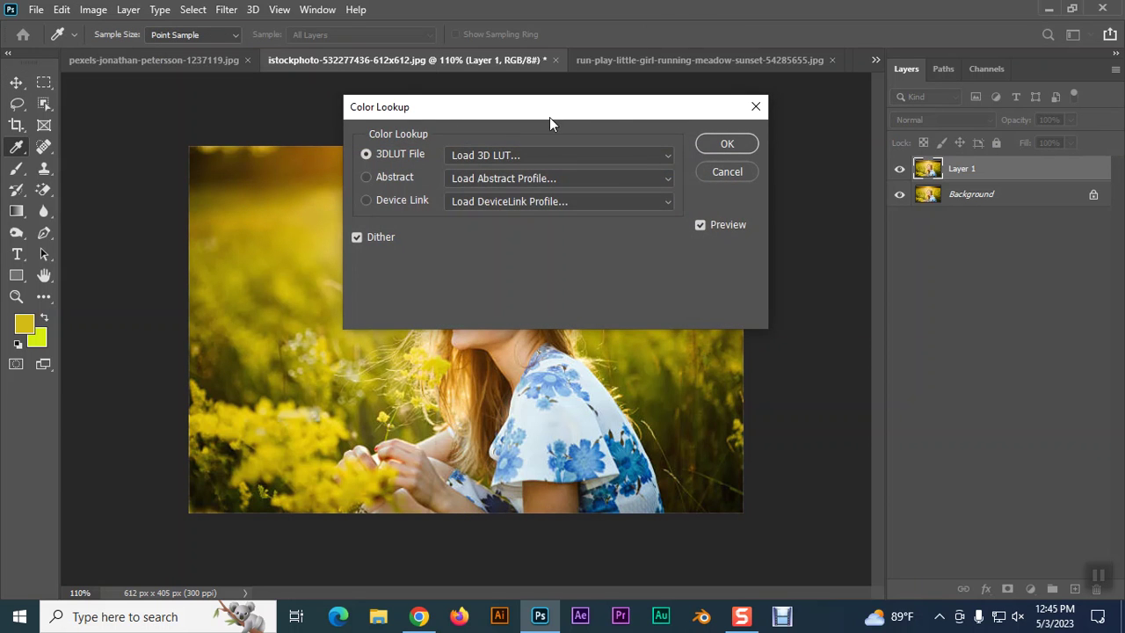
left_click_drag(549, 118, 718, 113)
left_click(666, 150)
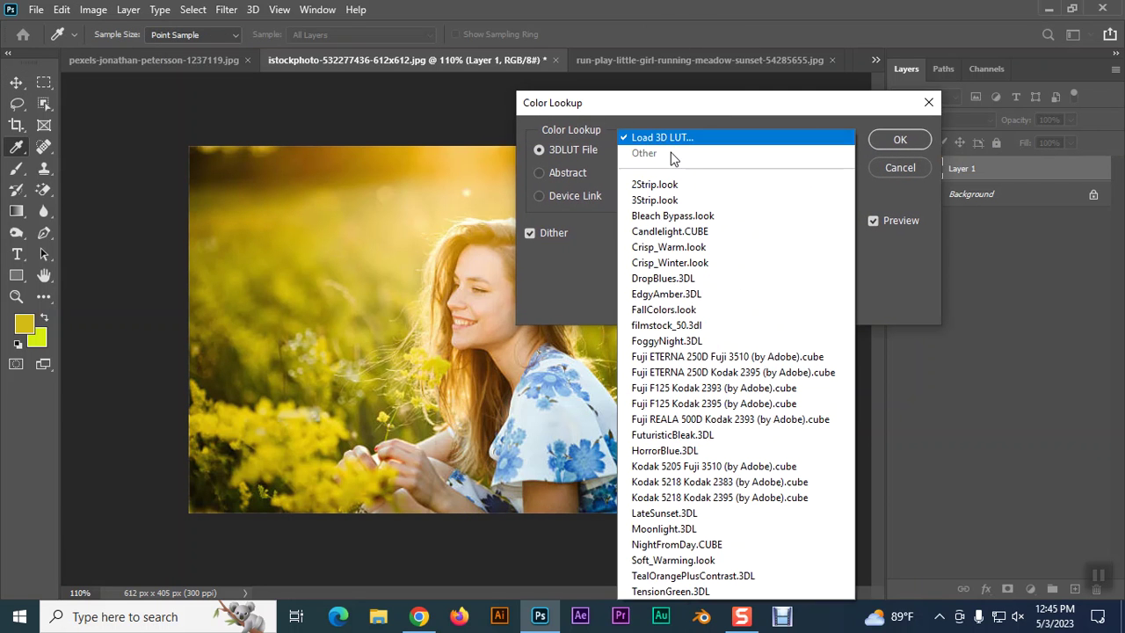
left_click(658, 199)
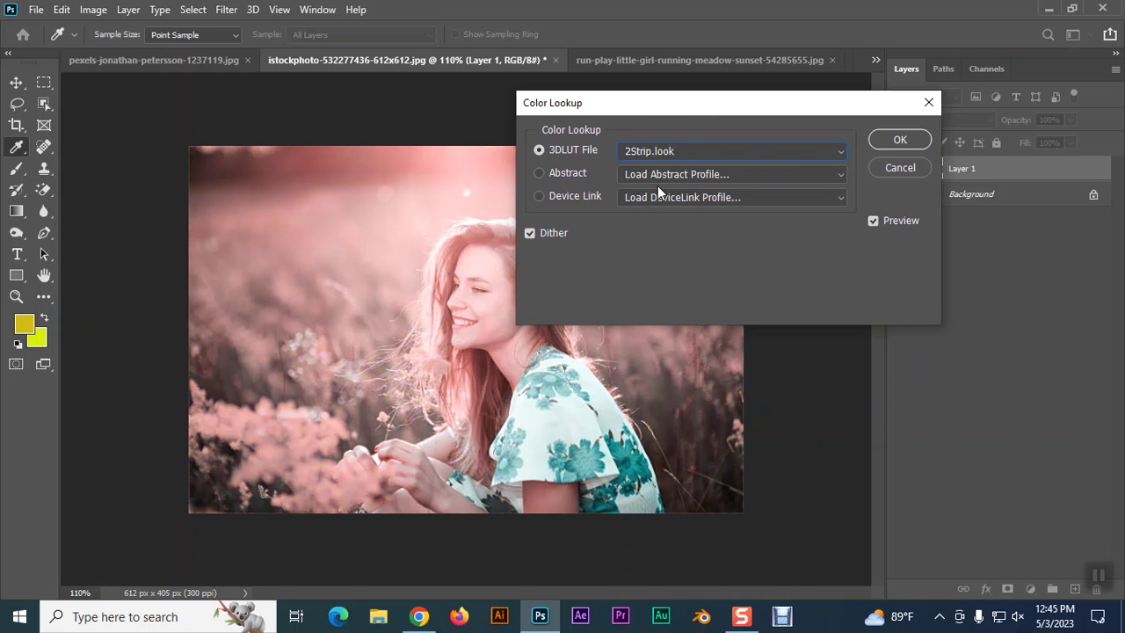
- Cycle through the 3DLUT presets up to TensionGreen.3DL, then cancel Color Lookup
key("Down")
key("Down")
key("Down")
key("Down")
key("Down")
key("Down")
key("Down")
key("Down")
key("Down")
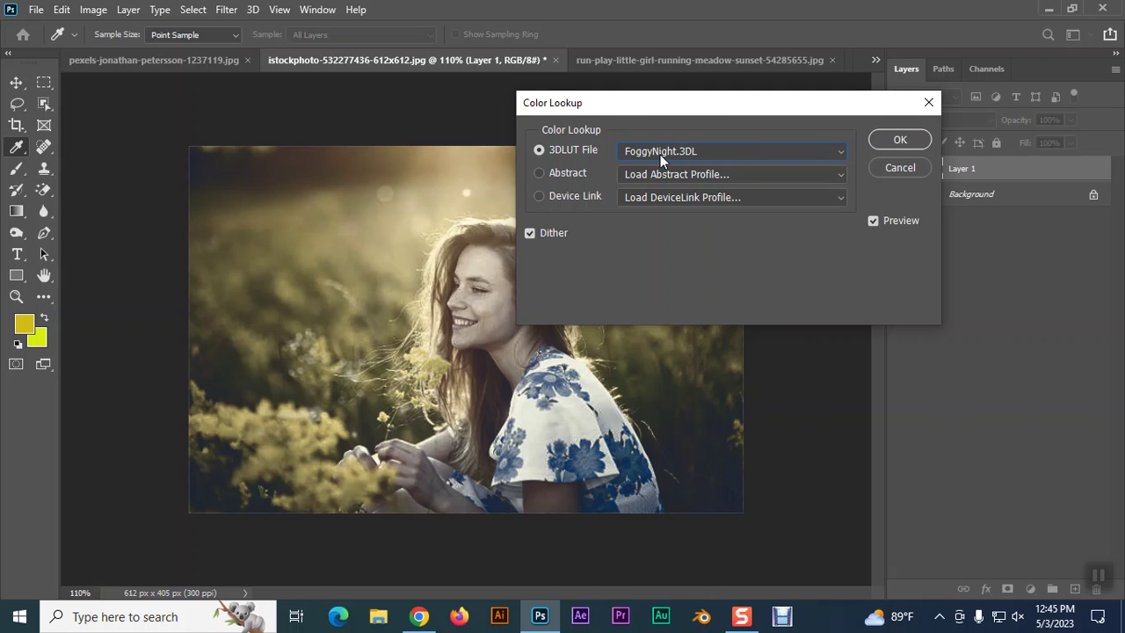
key("Down")
key("Down")
key("Down")
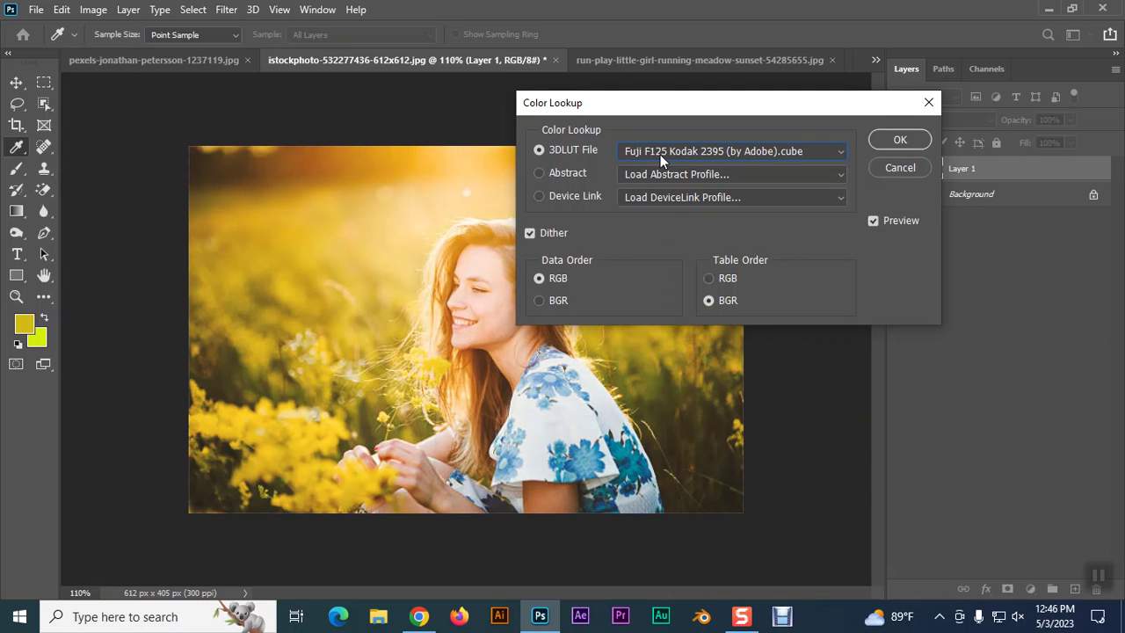
key("Down")
key("Down")
key("Down")
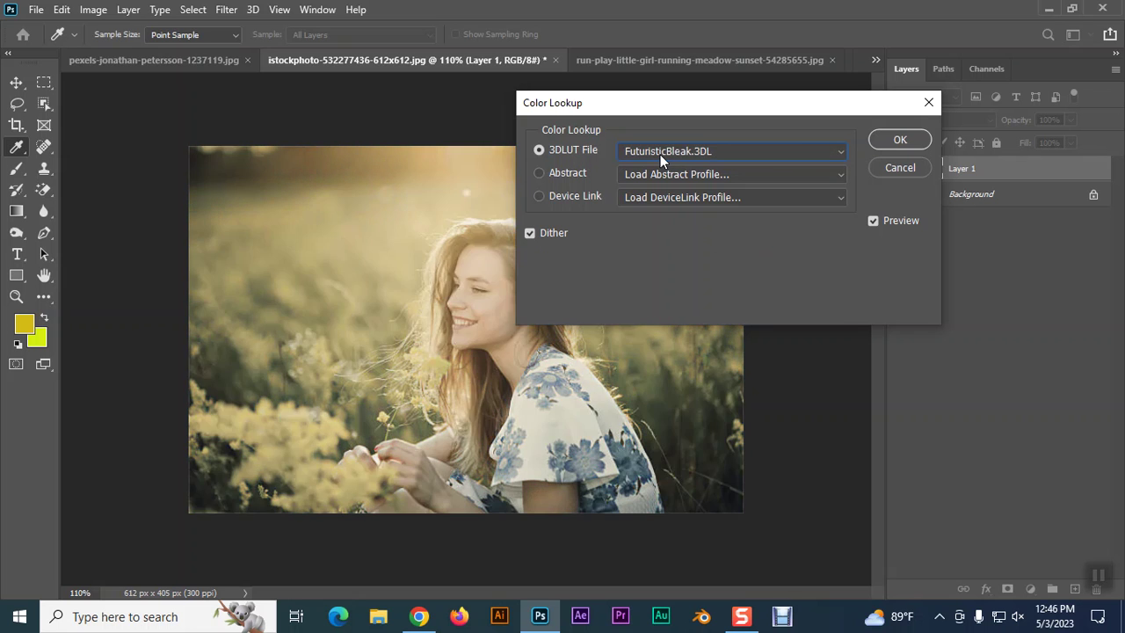
key("Down")
key("Down")
key("Down")
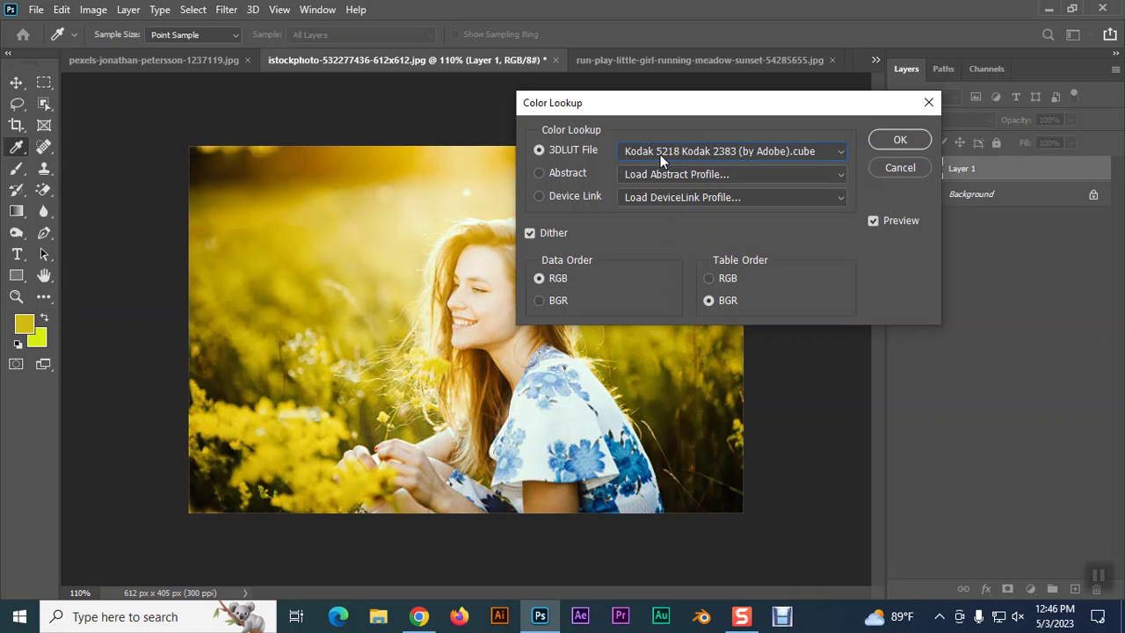
key("Down")
key("Down")
key("Down")
key("Down")
key("Down")
key("Down")
key("Down")
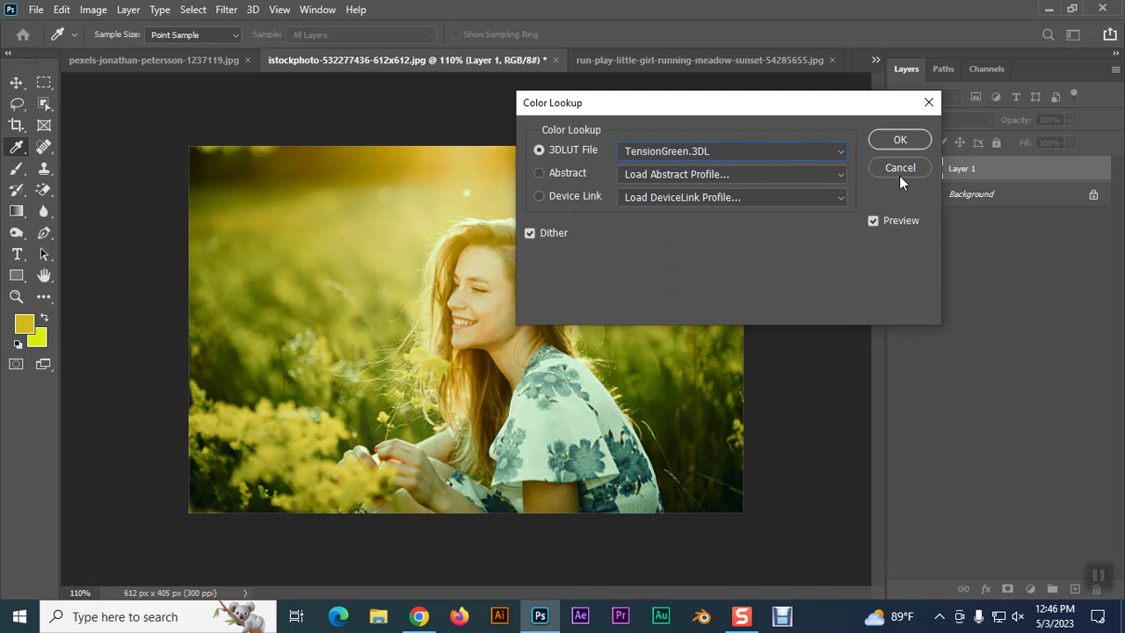
left_click(899, 173)
left_click(93, 10)
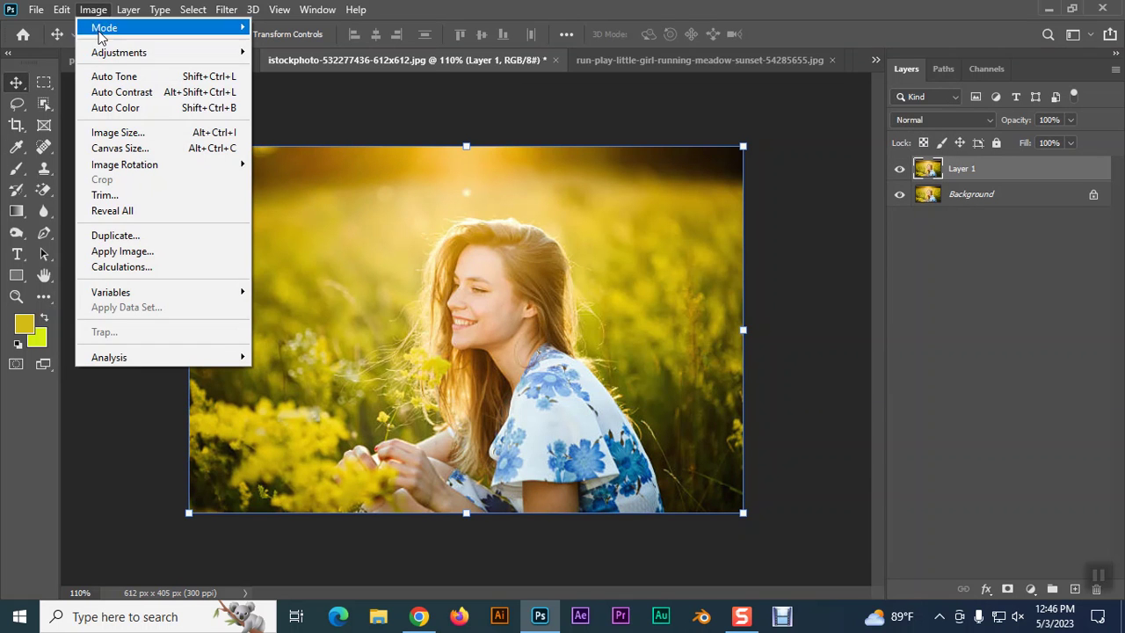
mouse_move(119, 52)
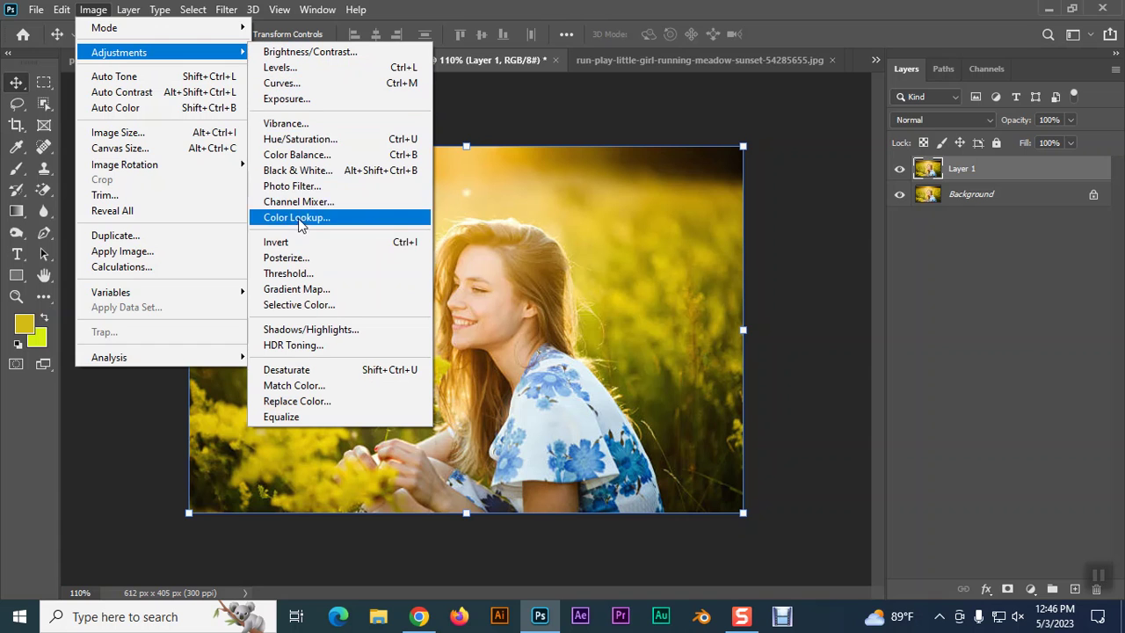
- Invert the field portrait's colours, then invert them back to normal
left_click(282, 243)
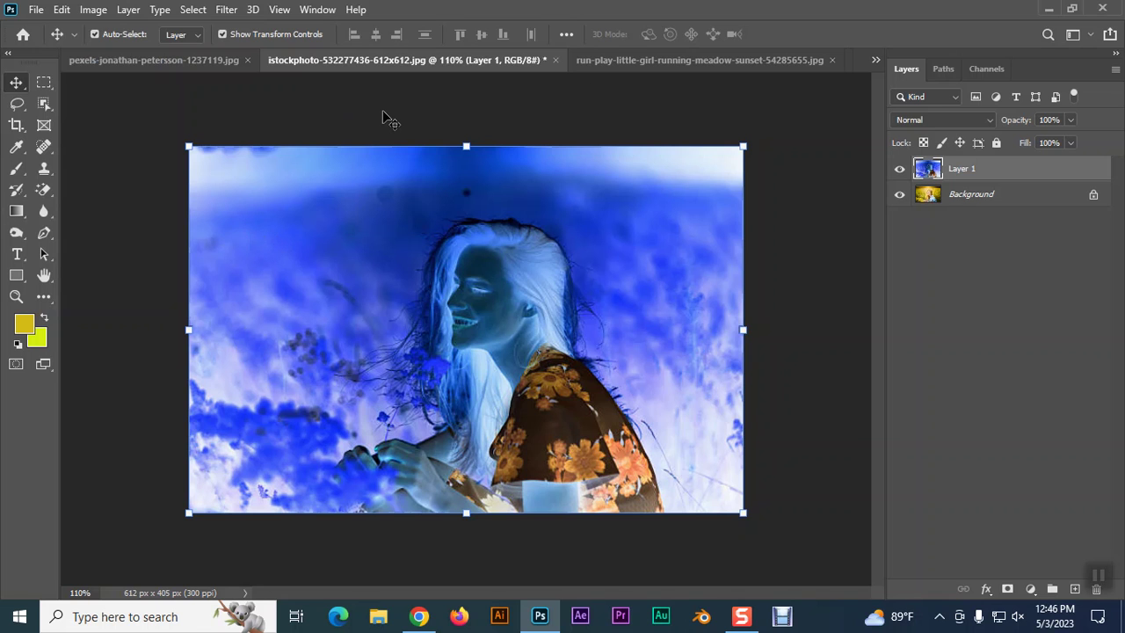
left_click(93, 9)
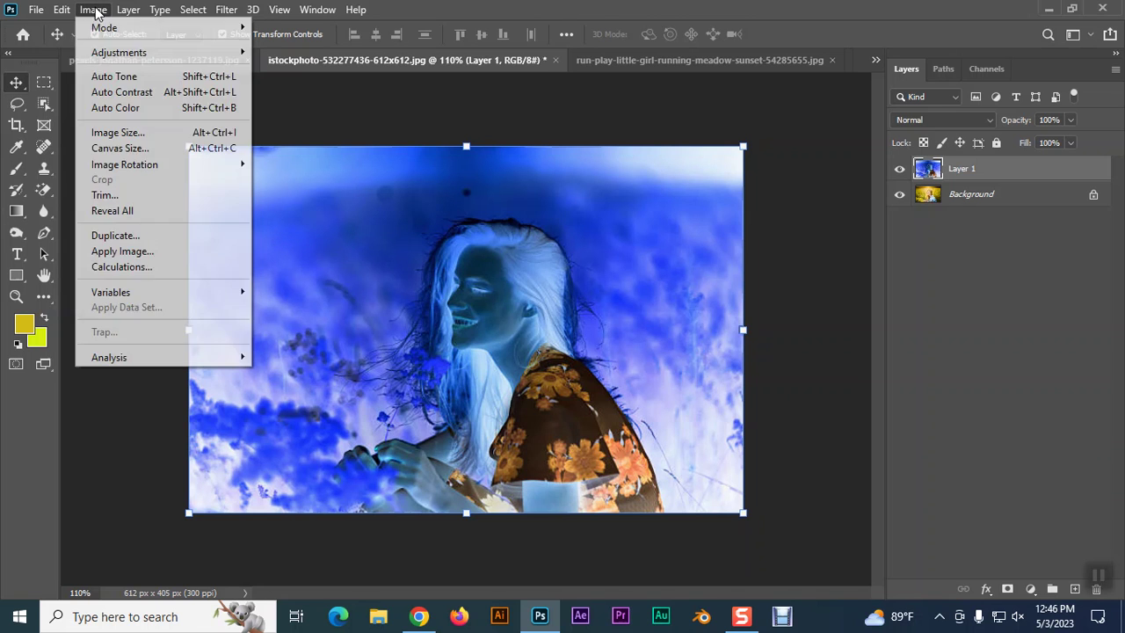
mouse_move(119, 52)
left_click(313, 247)
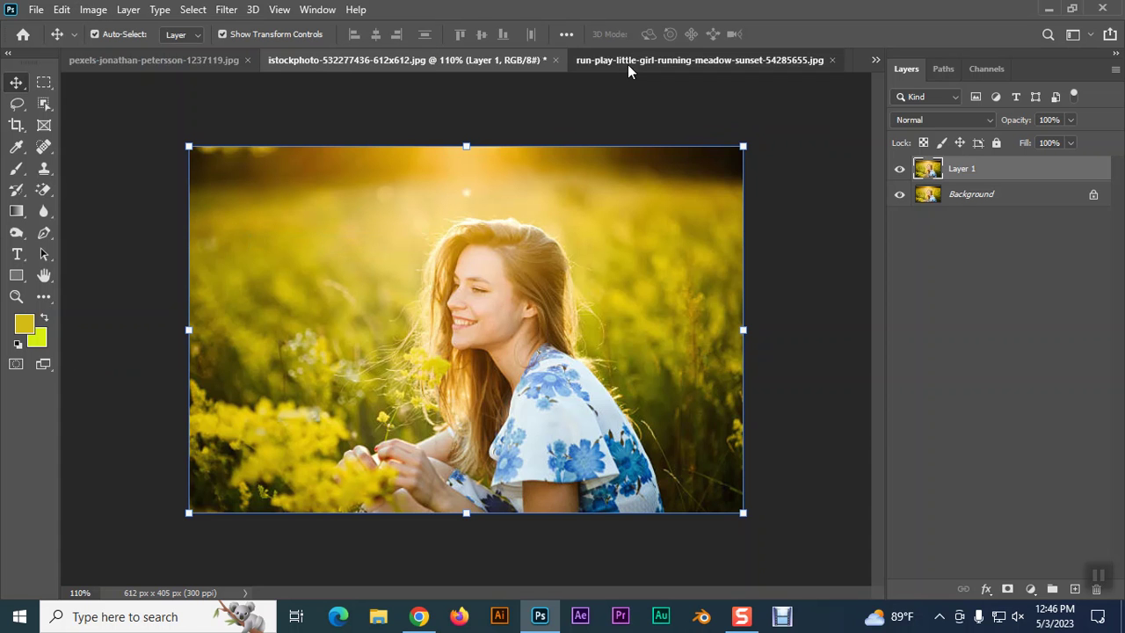
- Switch documents and bring up dr.jpg from the overflow tab list
left_click(627, 66)
left_click(876, 60)
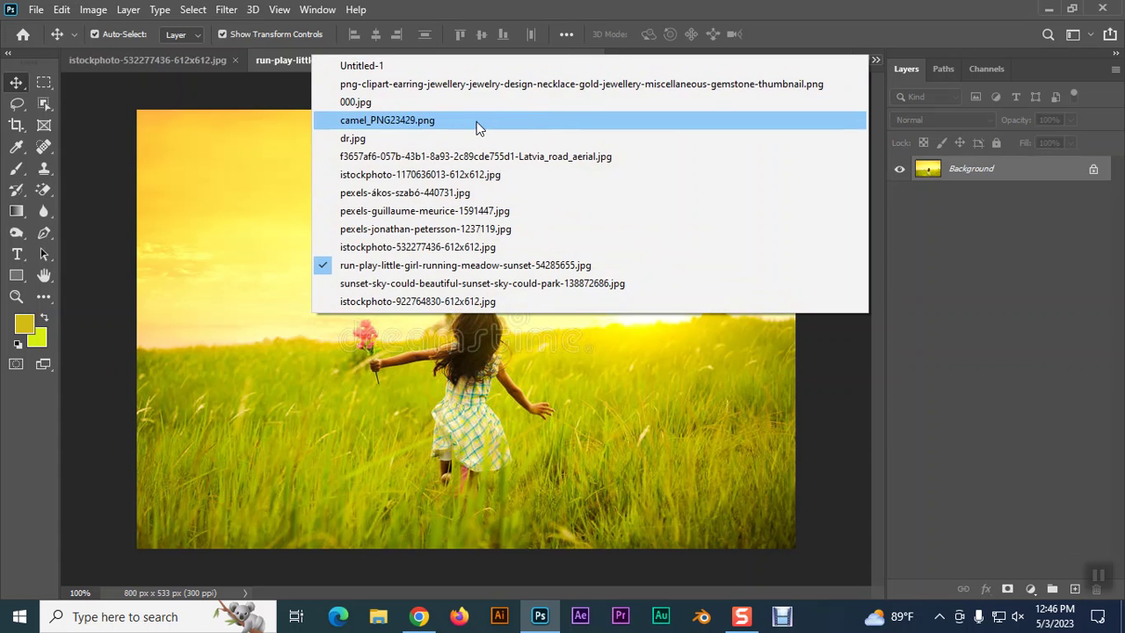
left_click(365, 139)
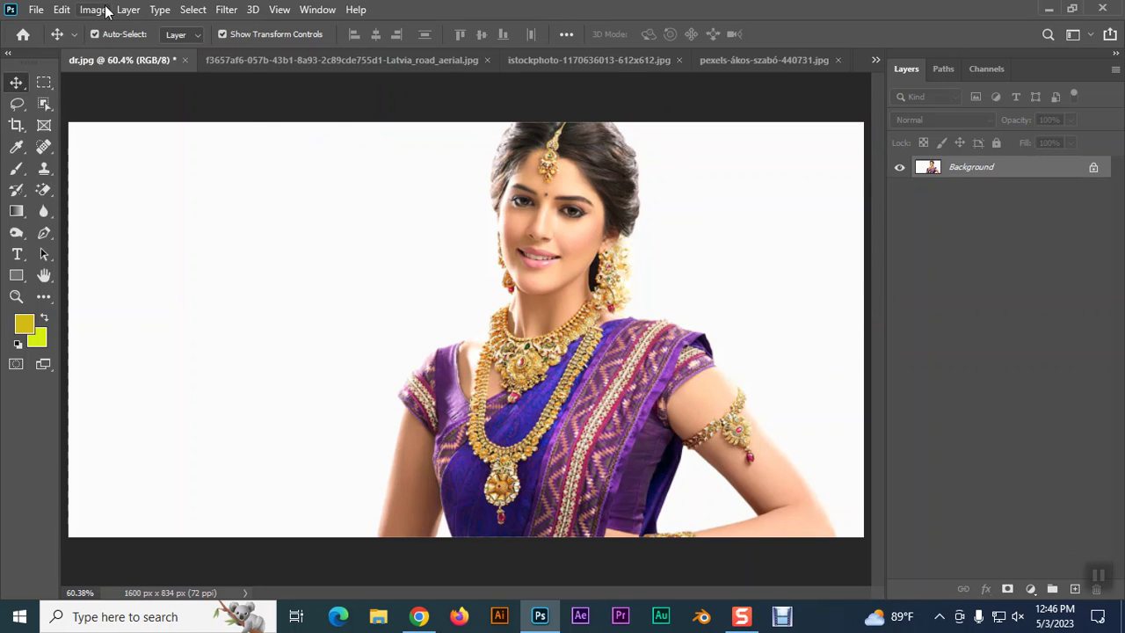
- Preview Posterize on the dr.jpg portrait at 7 levels, then cancel it
left_click(93, 10)
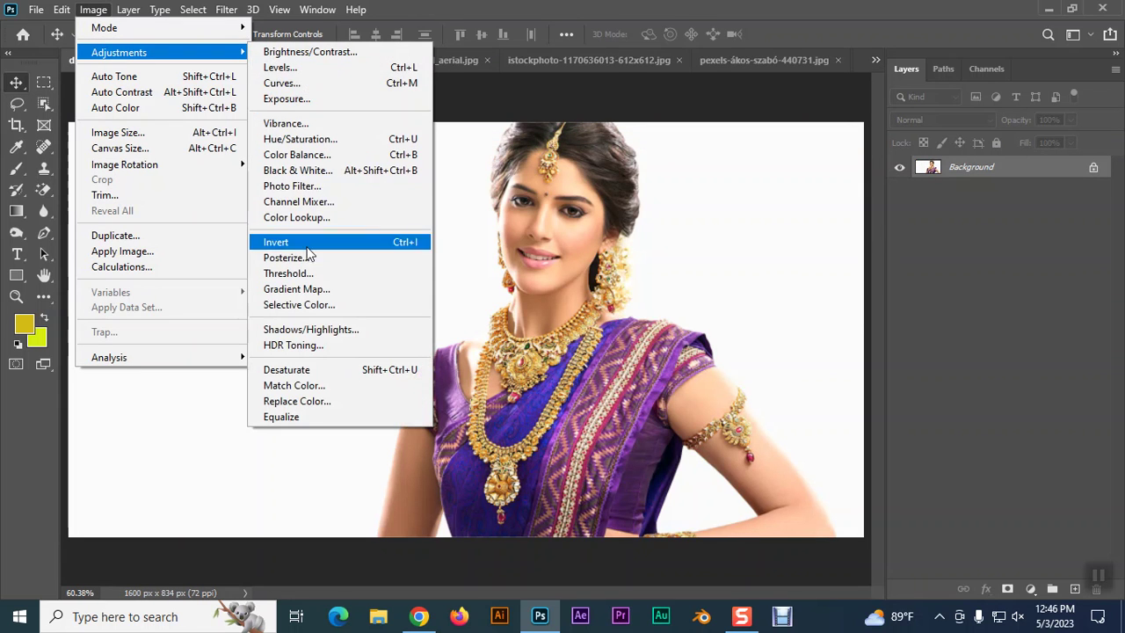
mouse_move(119, 51)
left_click(314, 256)
mouse_move(649, 151)
left_mouse_down()
mouse_move(1010, 186)
mouse_move(1018, 208)
left_mouse_up()
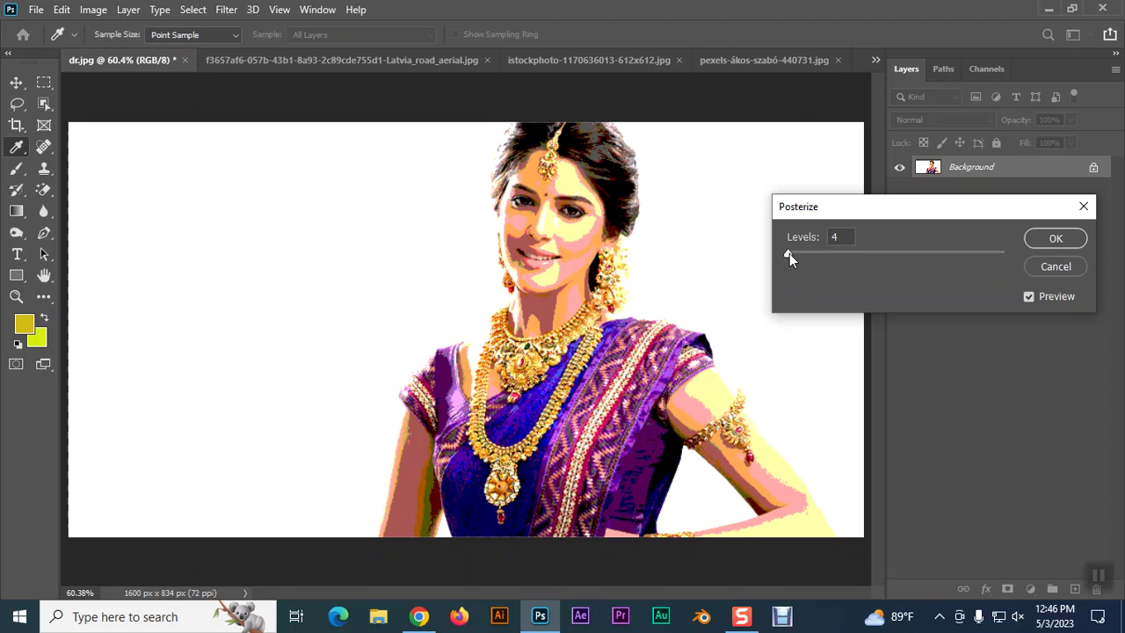
left_click_drag(790, 253, 795, 253)
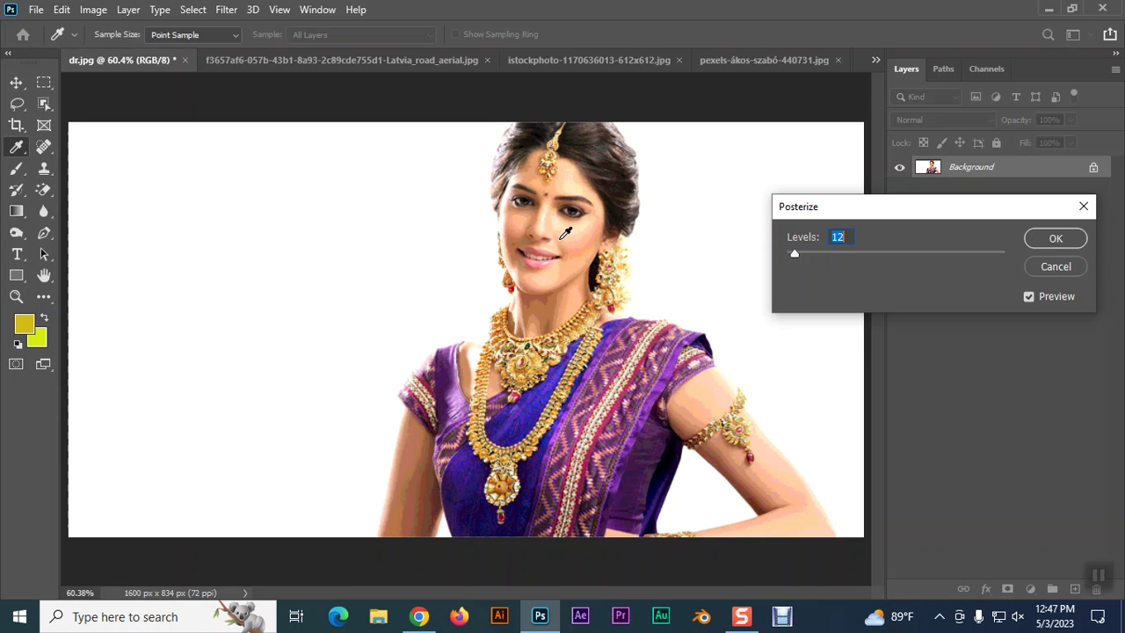
left_click(1043, 264)
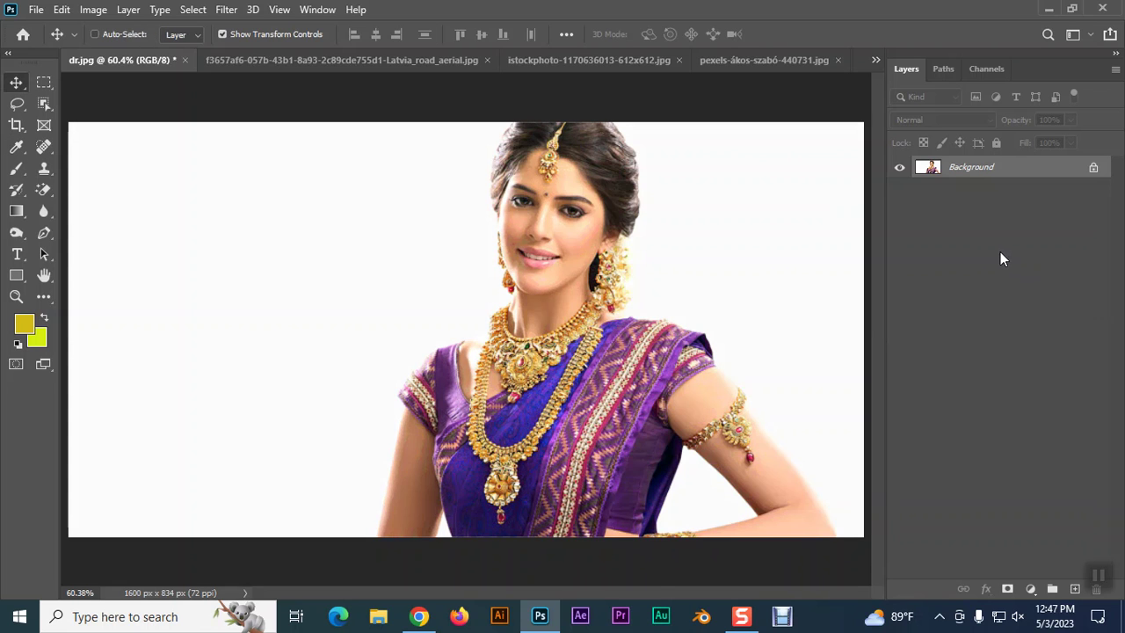
- Zoom to 200% on the face, preview Posterize at 10 then 5 levels, cancel, and zoom out
key("ctrl+plus")
key("ctrl+plus")
key("ctrl+plus")
left_click_drag(658, 215, 583, 263)
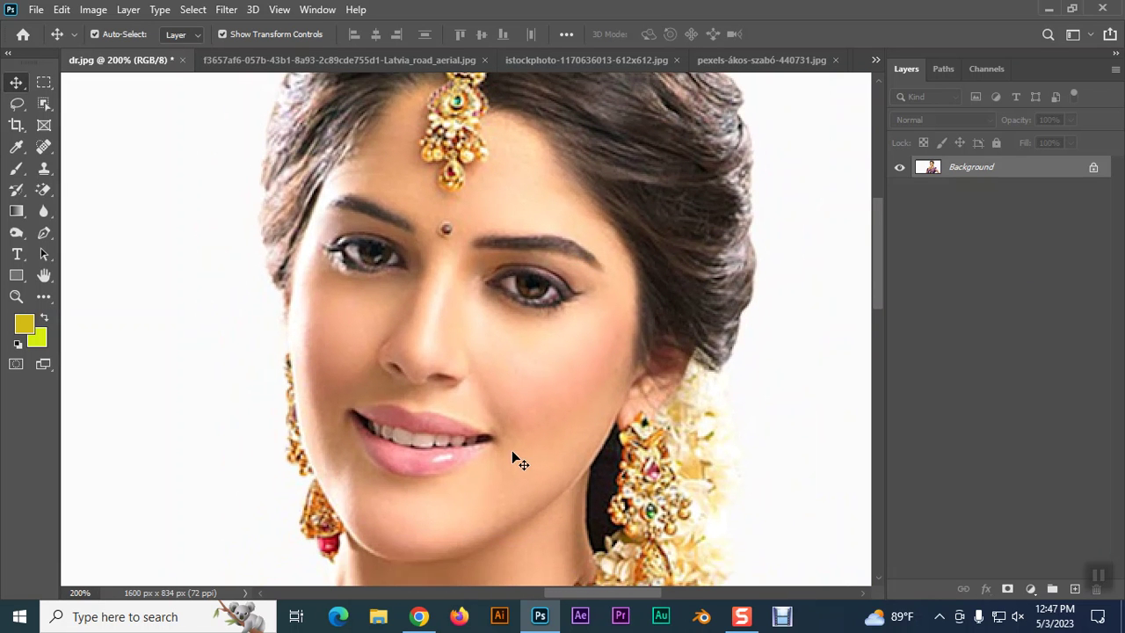
left_click(93, 8)
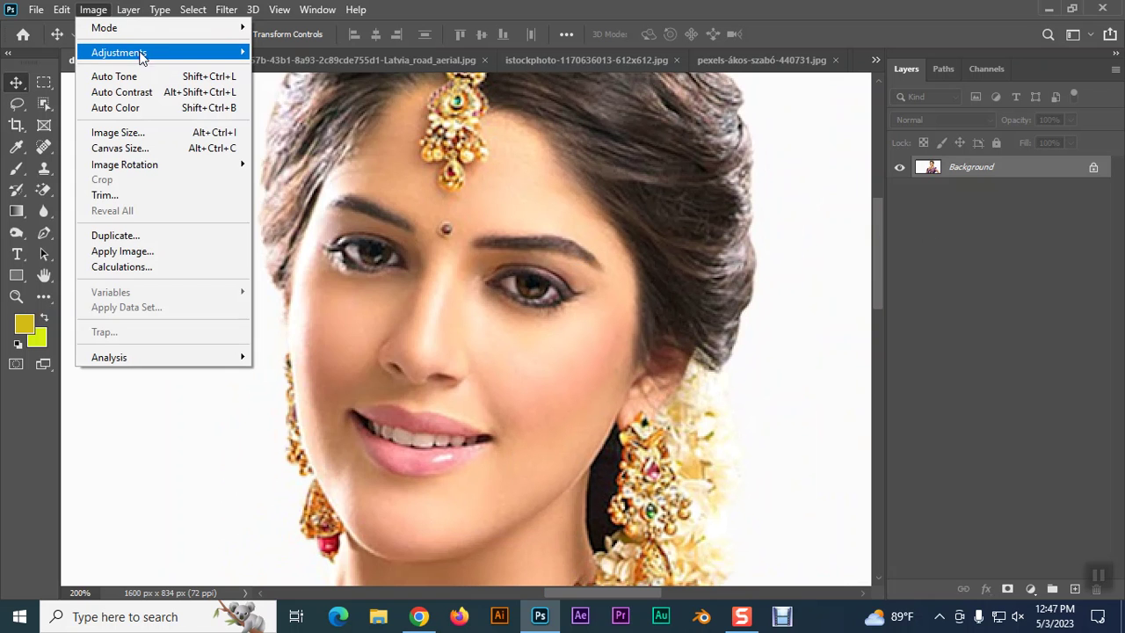
left_click(302, 259)
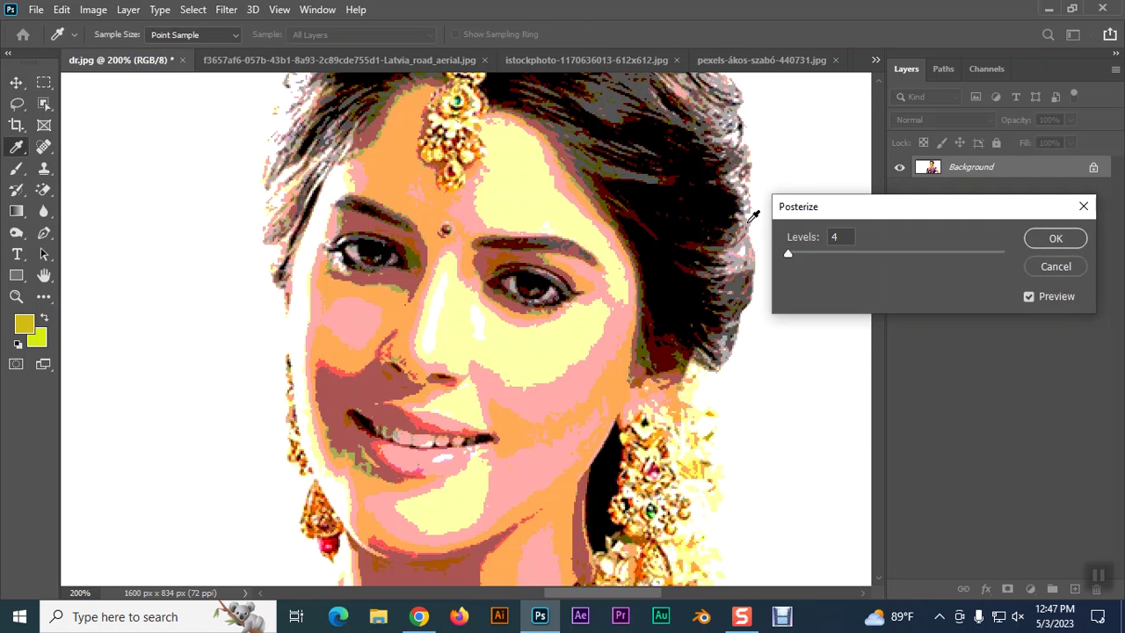
left_click_drag(750, 200, 749, 201)
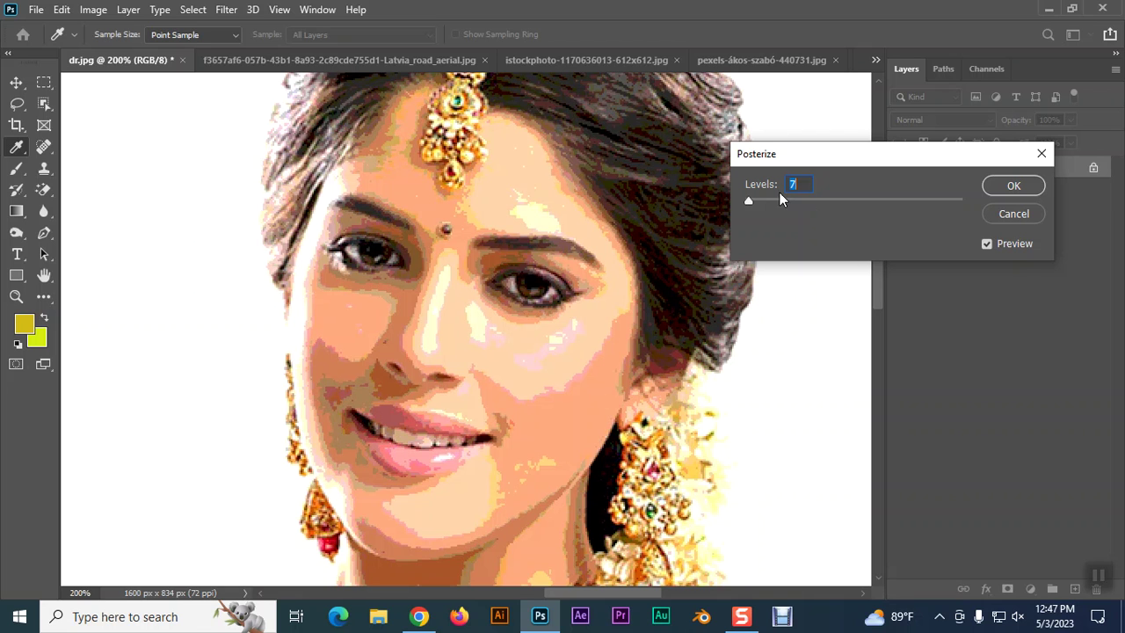
type("10")
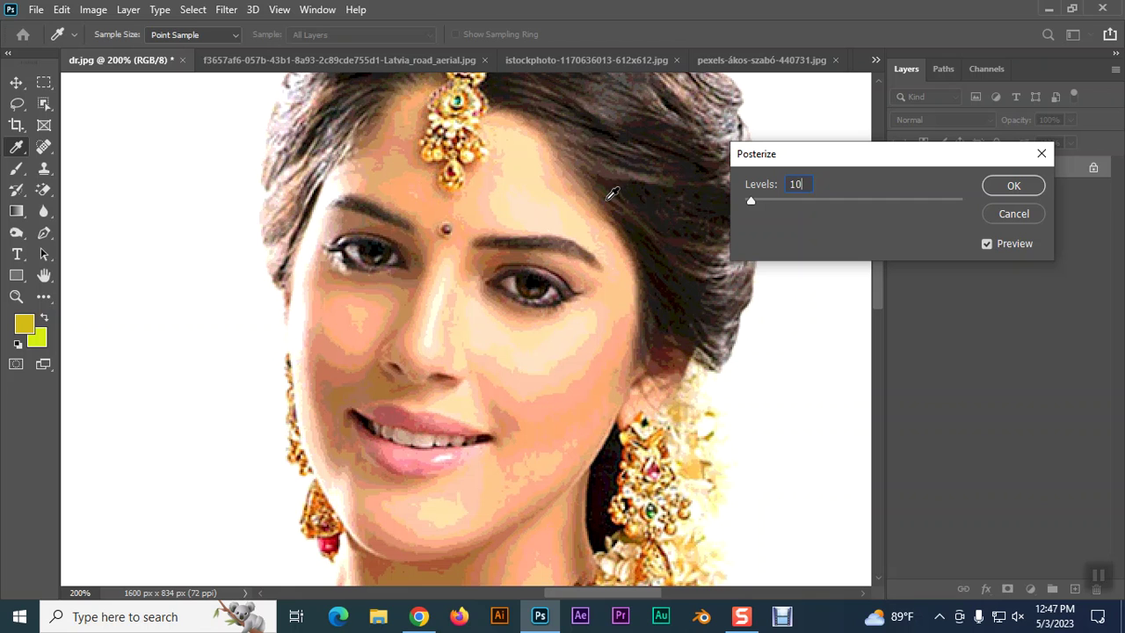
left_click_drag(802, 185, 790, 184)
type("5")
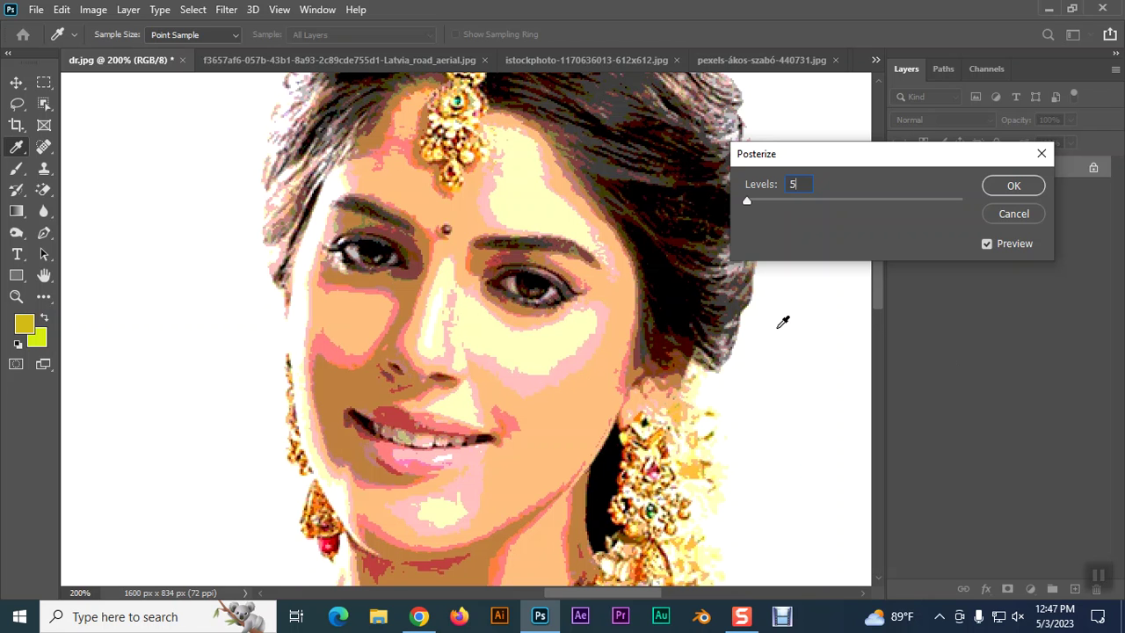
left_click(1003, 214)
key("ctrl+minus")
key("ctrl+minus")
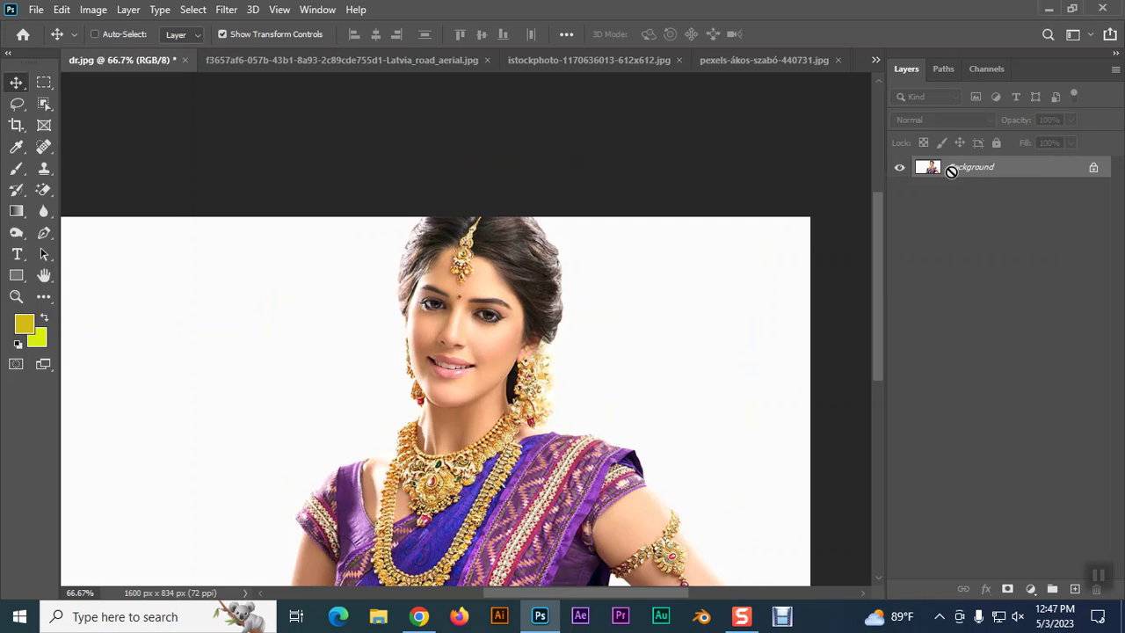
key("ctrl+minus")
scroll(677, 306, "up", 3)
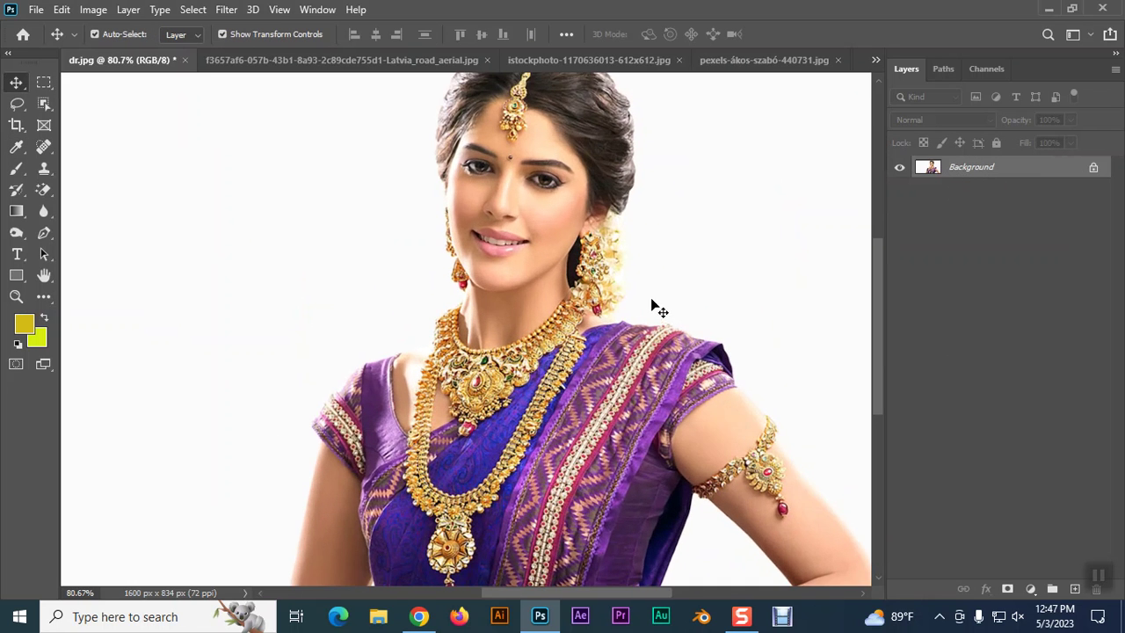
left_click(93, 9)
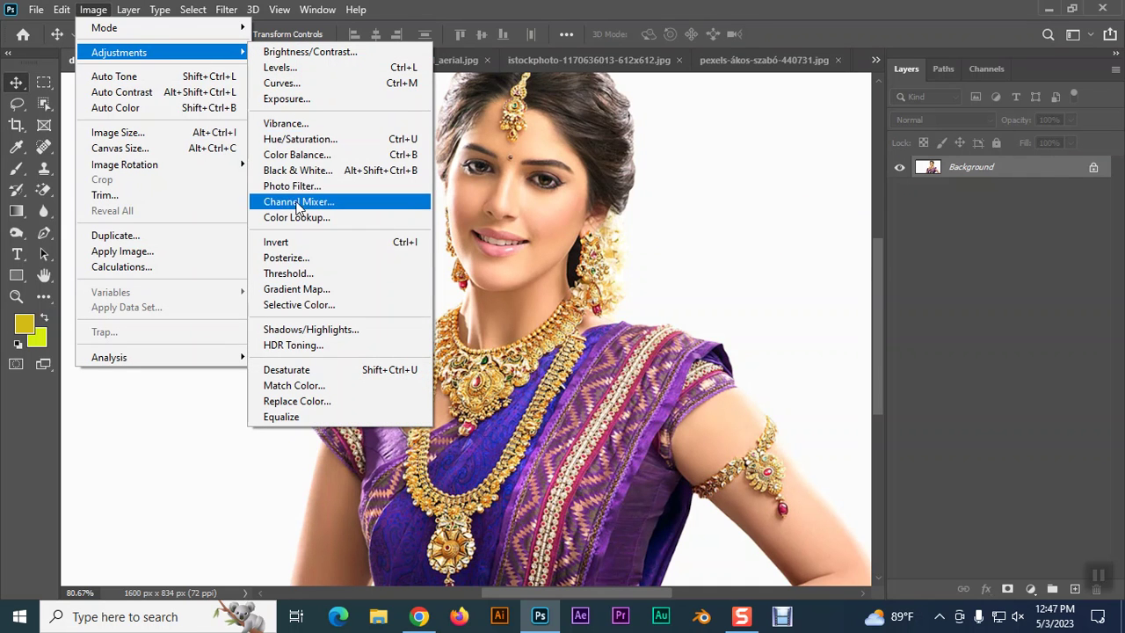
left_click(303, 258)
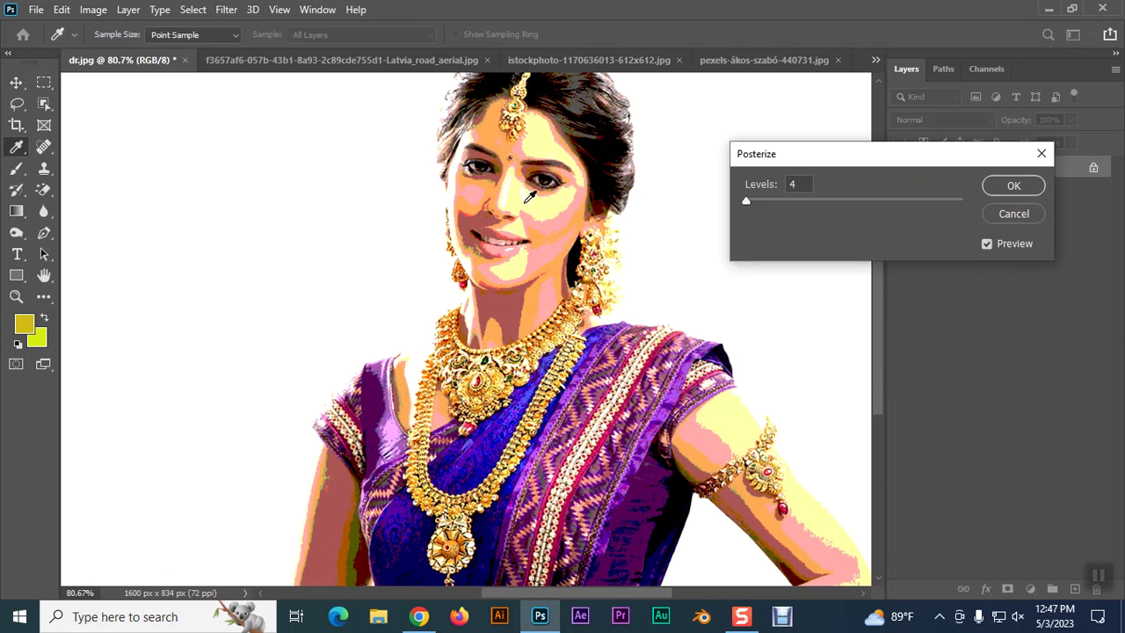
key("v")
left_click(1019, 215)
left_click(93, 9)
mouse_move(120, 52)
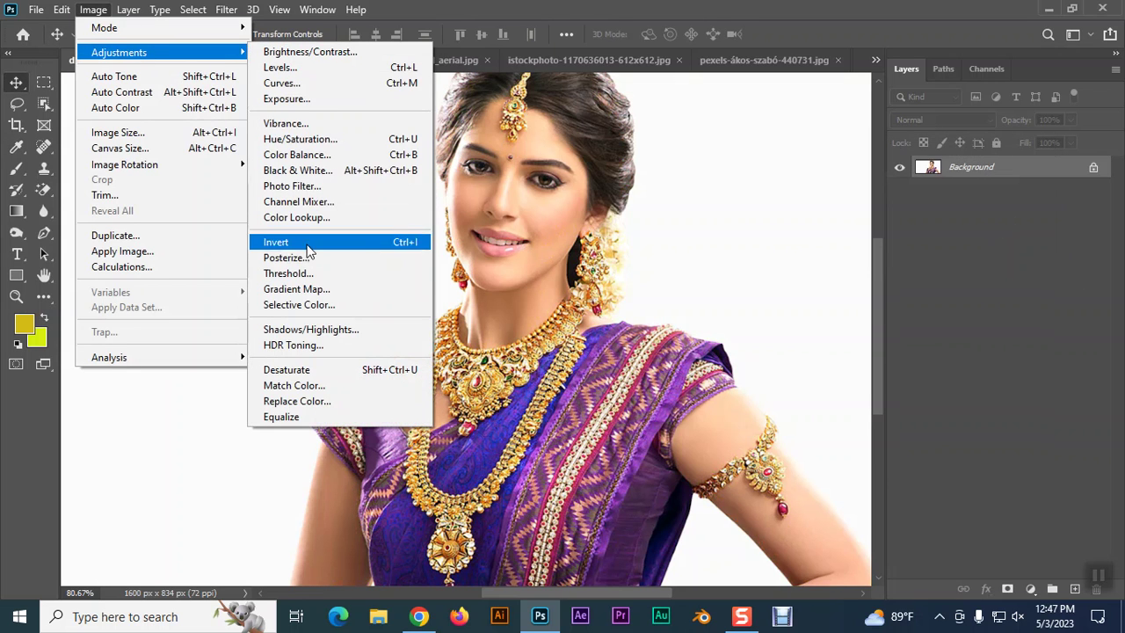
left_click(304, 273)
left_click_drag(546, 132, 927, 221)
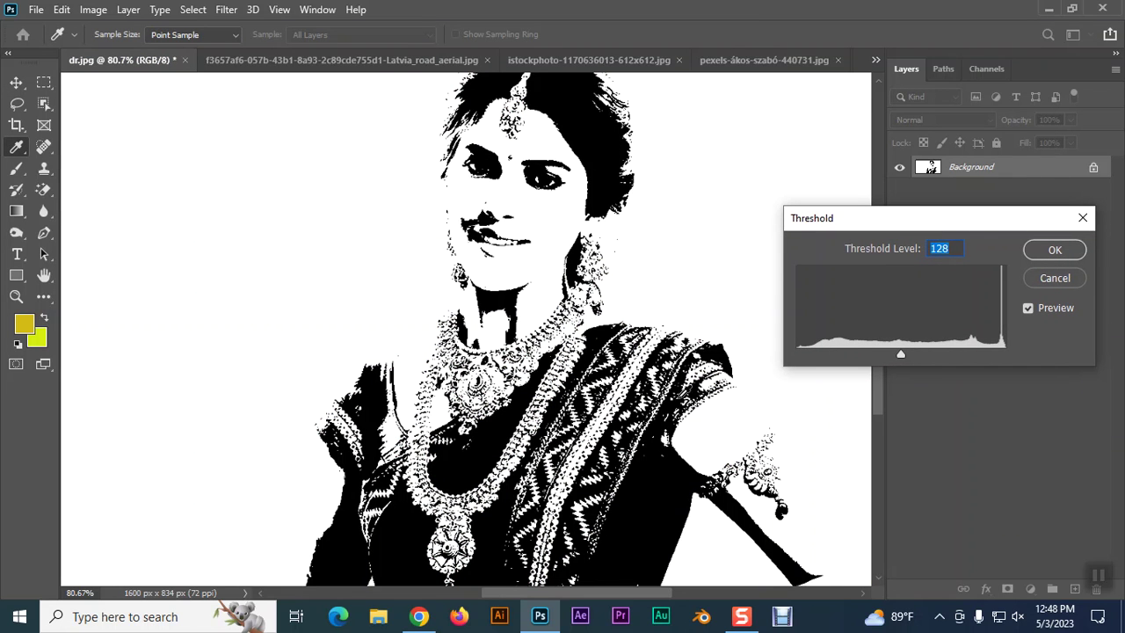
mouse_move(902, 355)
left_mouse_down()
mouse_move(855, 356)
mouse_move(977, 349)
mouse_move(904, 355)
mouse_move(923, 355)
left_mouse_up()
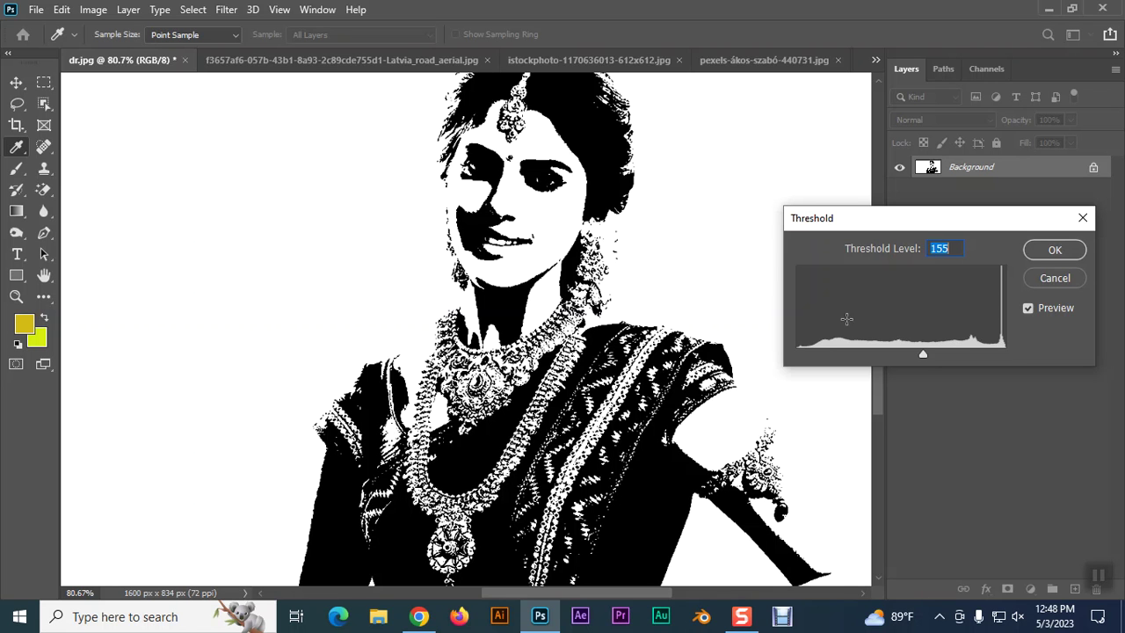
left_click_drag(928, 355, 915, 357)
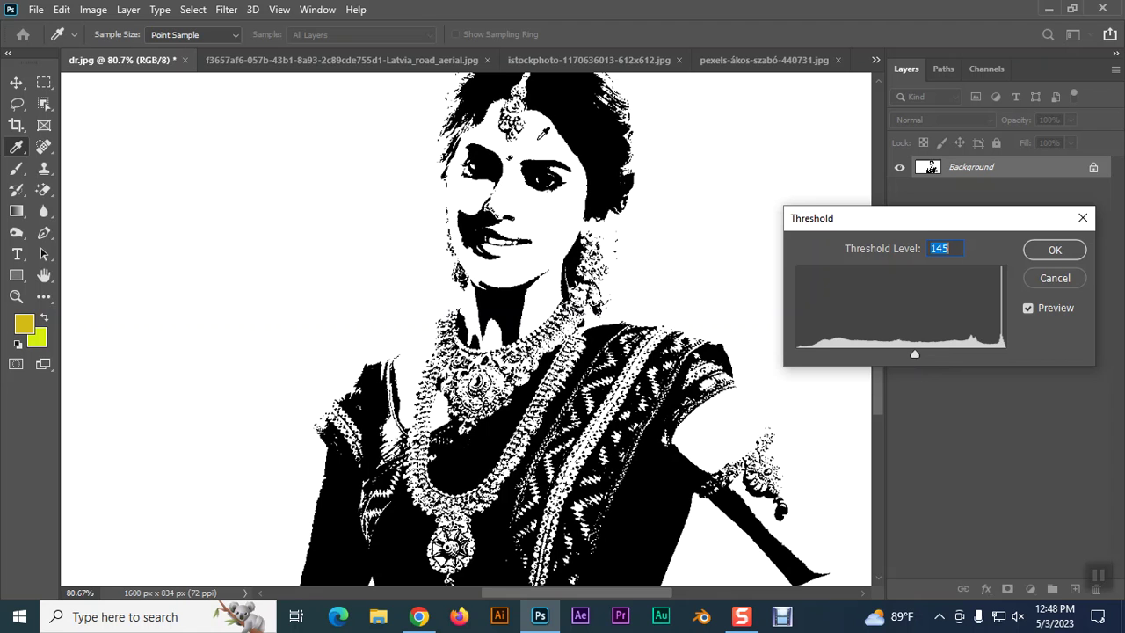
left_click(1049, 278)
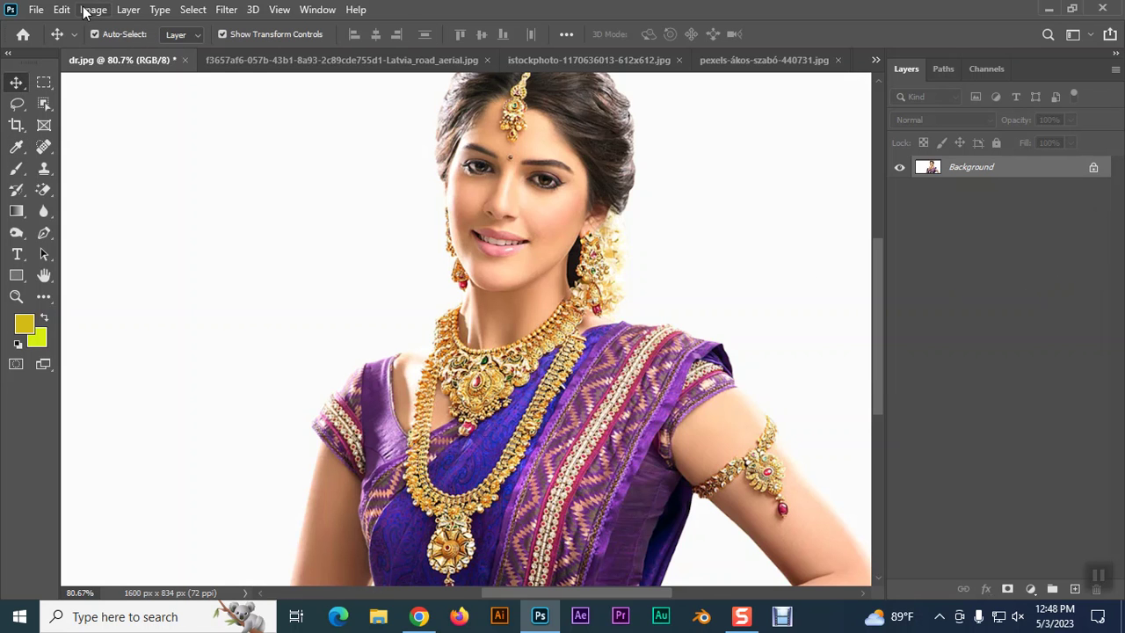
left_click(85, 11)
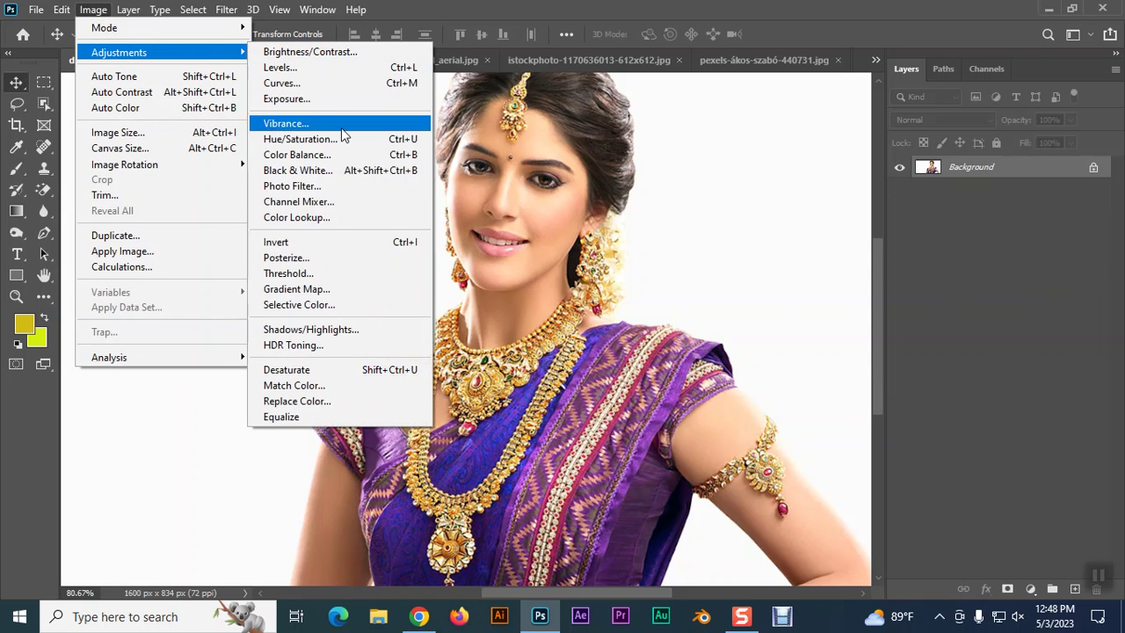
left_click(294, 290)
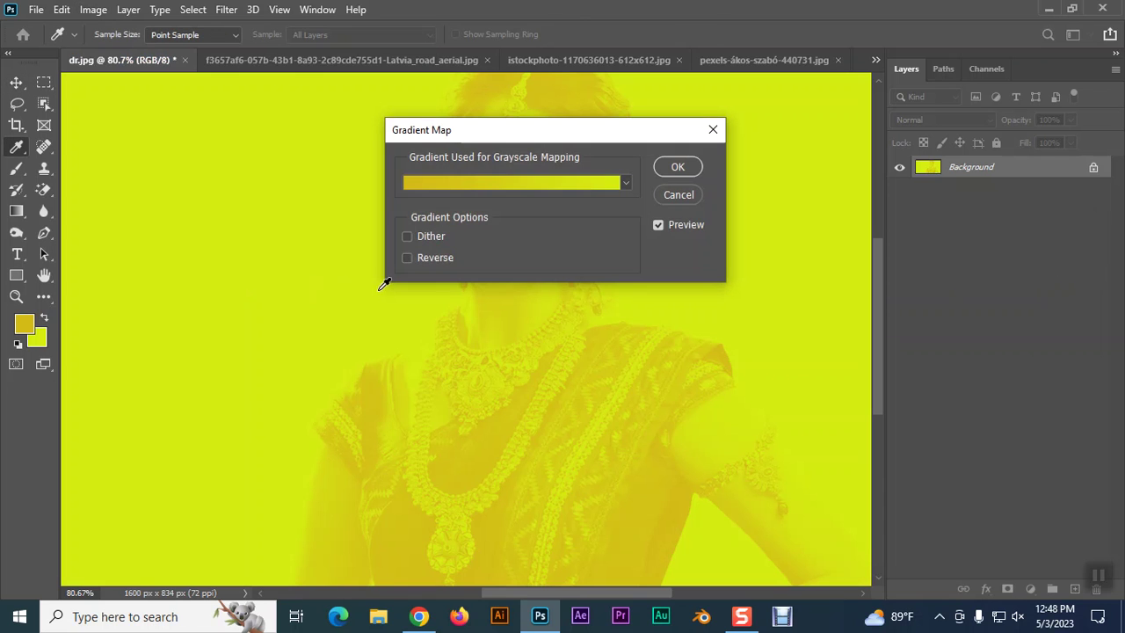
left_click_drag(552, 132, 1000, 254)
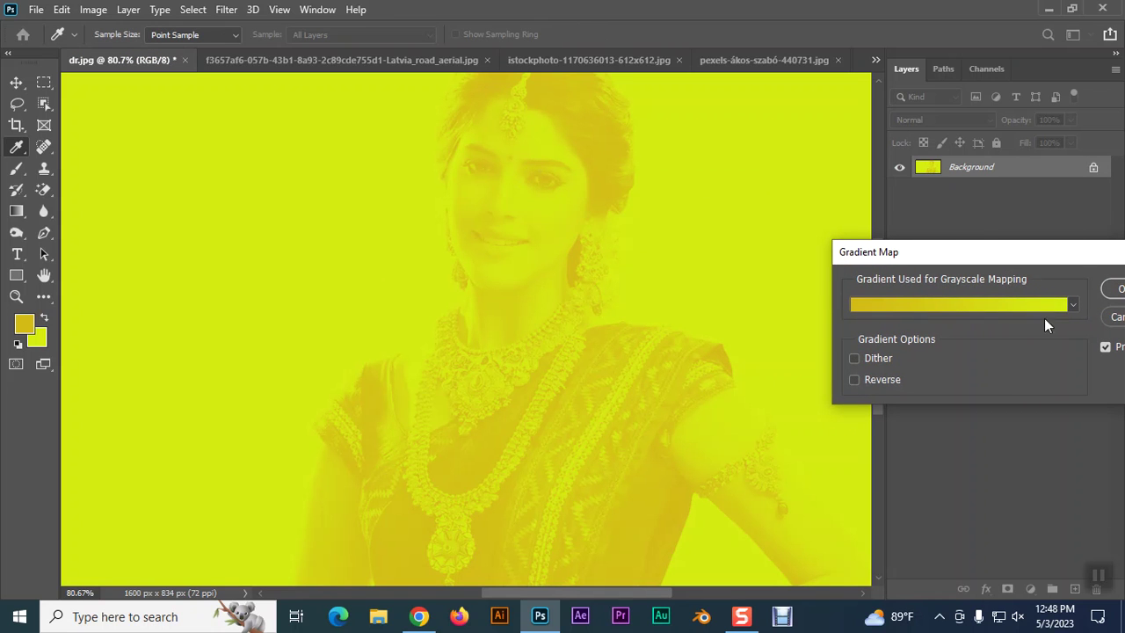
left_click_drag(1077, 257, 954, 237)
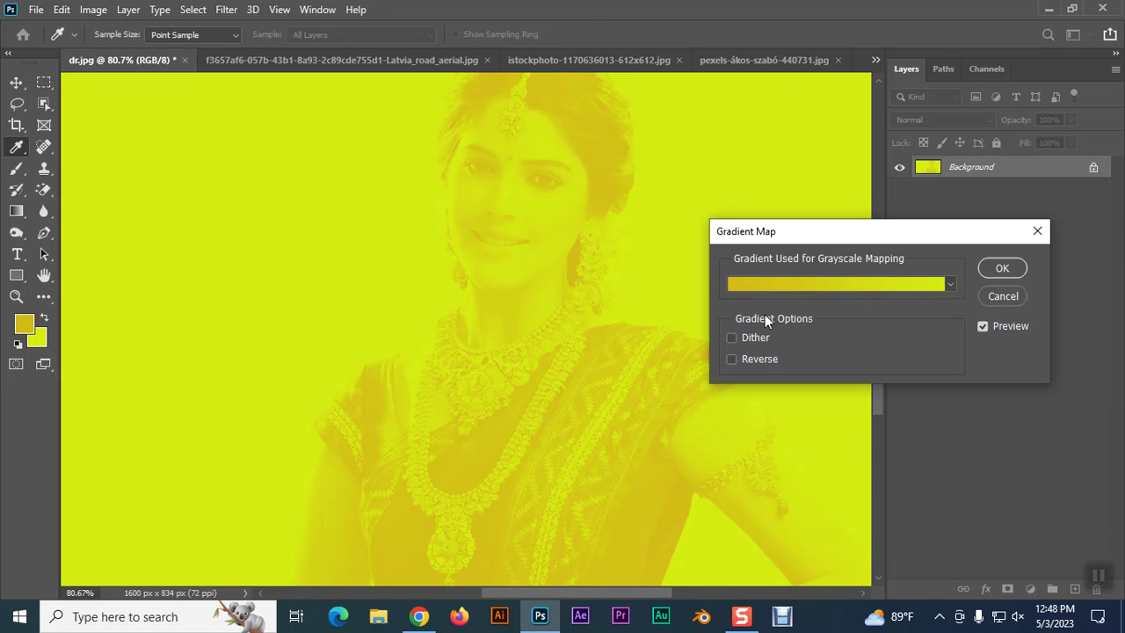
left_click(780, 285)
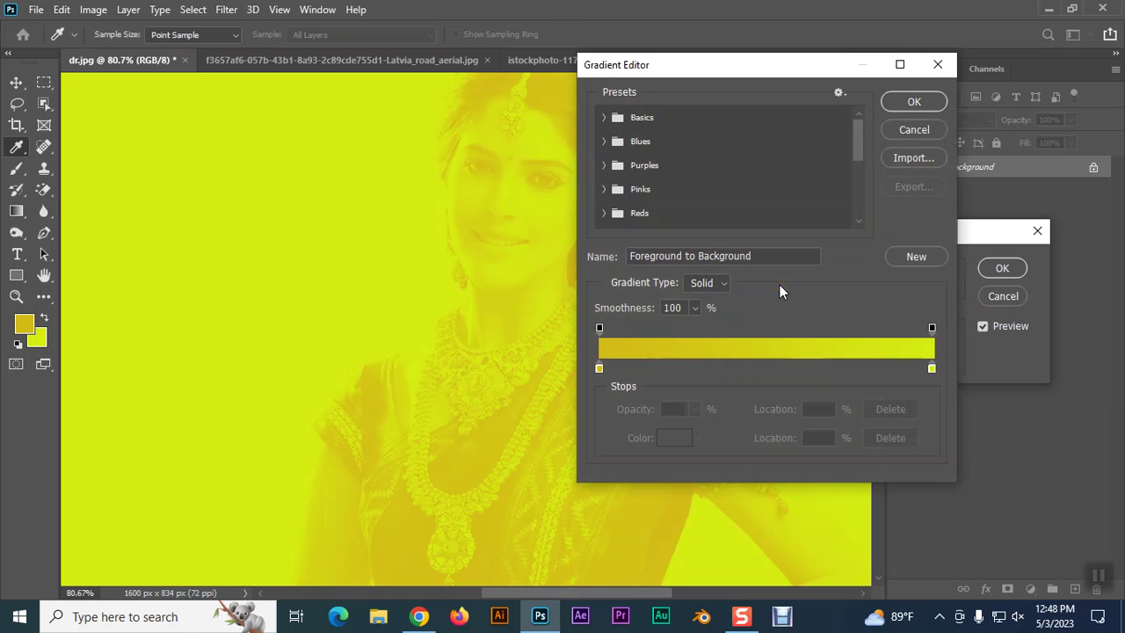
left_click(605, 140)
left_click(651, 167)
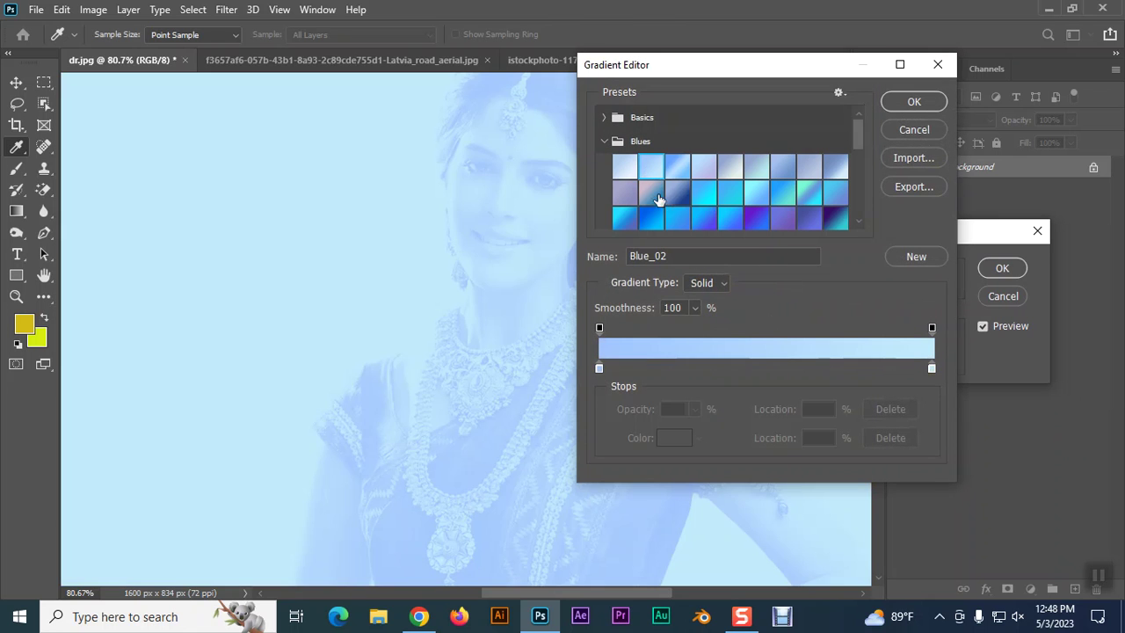
left_click(653, 194)
left_click(684, 219)
left_click(734, 223)
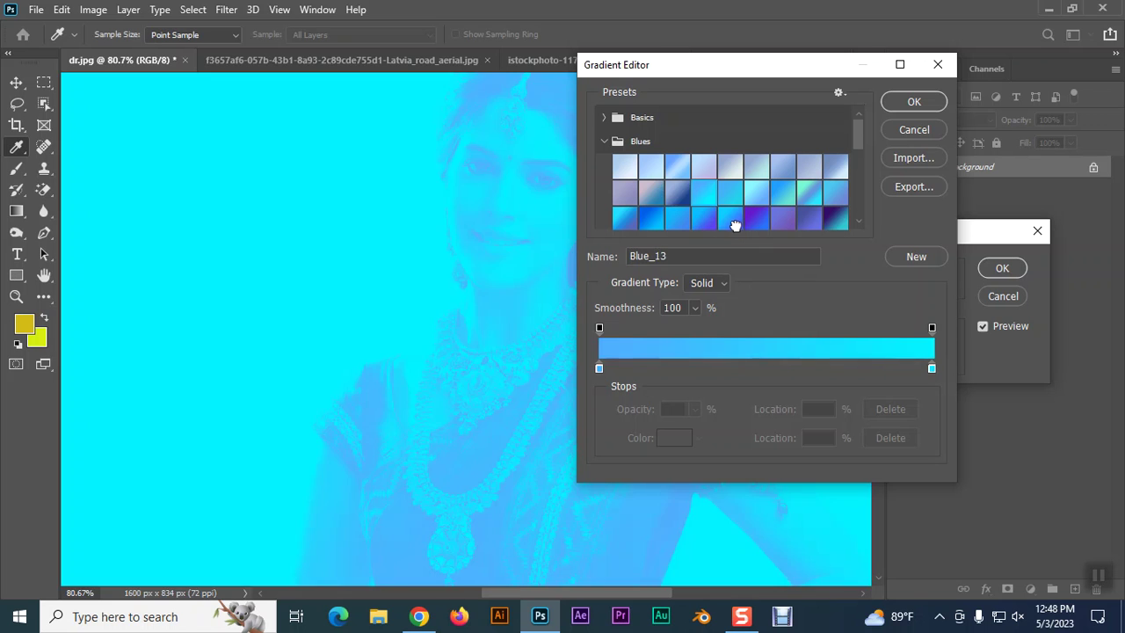
left_click(914, 132)
left_click(995, 296)
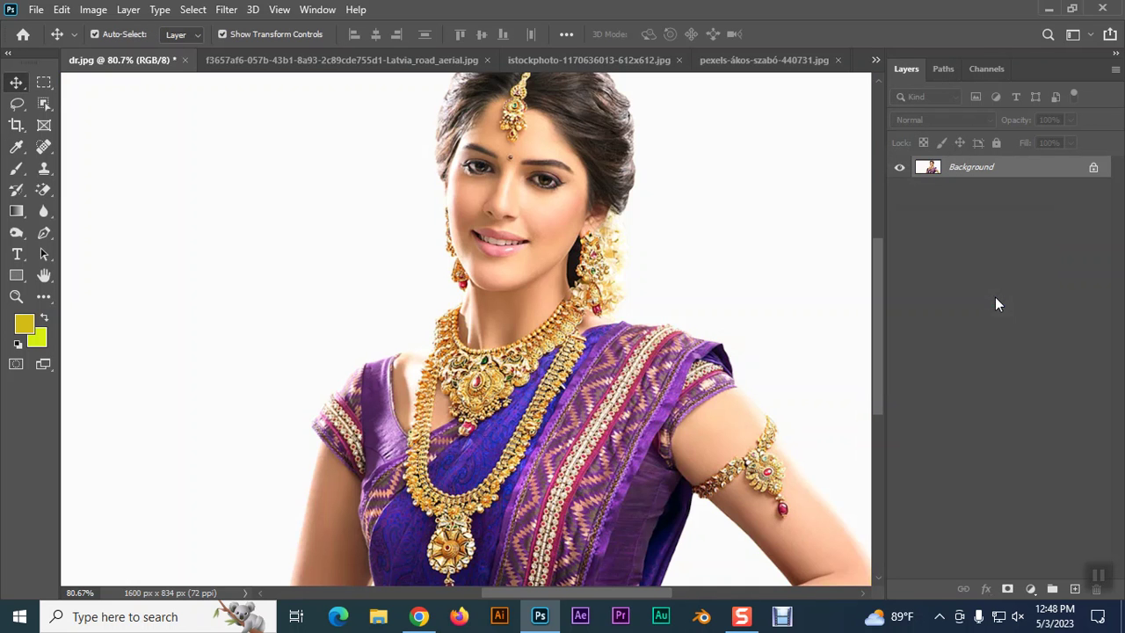
- Switch to the Quick Selection Tool, enlarge the brush, and paint over the hair, face and neck
key("ctrl+minus")
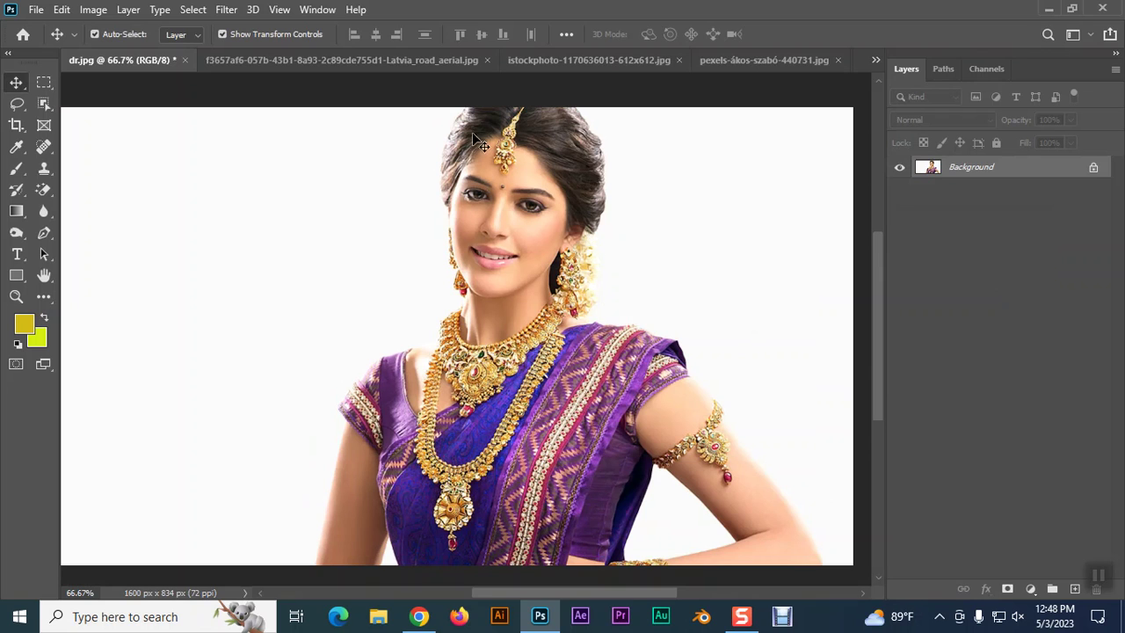
left_click(18, 104)
left_click(44, 109)
right_click(44, 109)
left_click(88, 118)
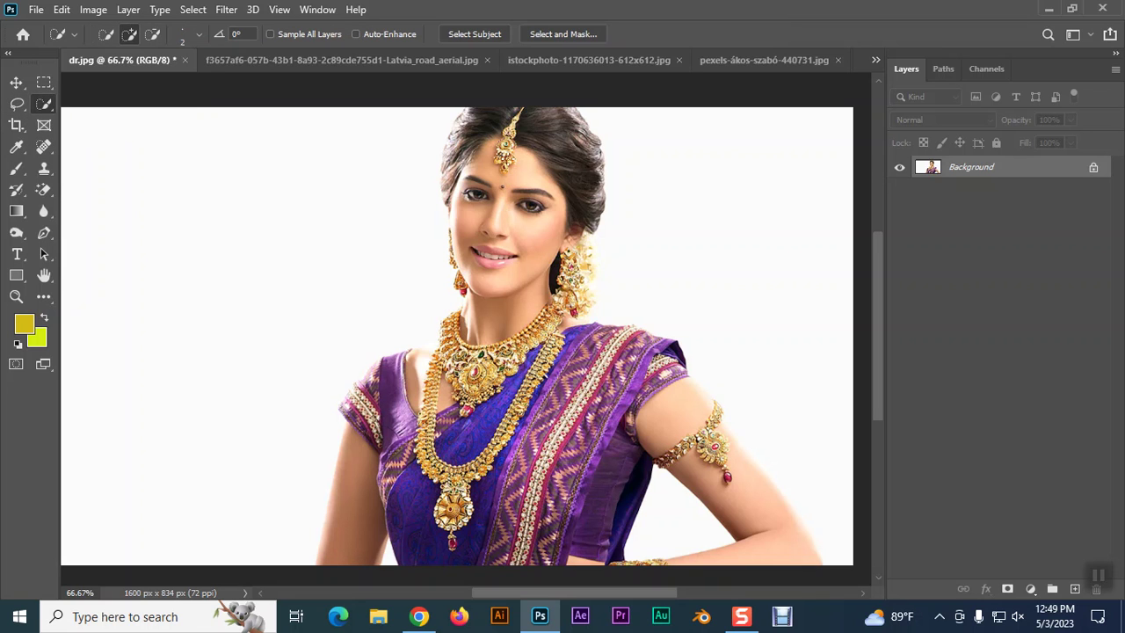
key("bracketright")
key("bracketright")
left_click_drag(509, 159, 463, 316)
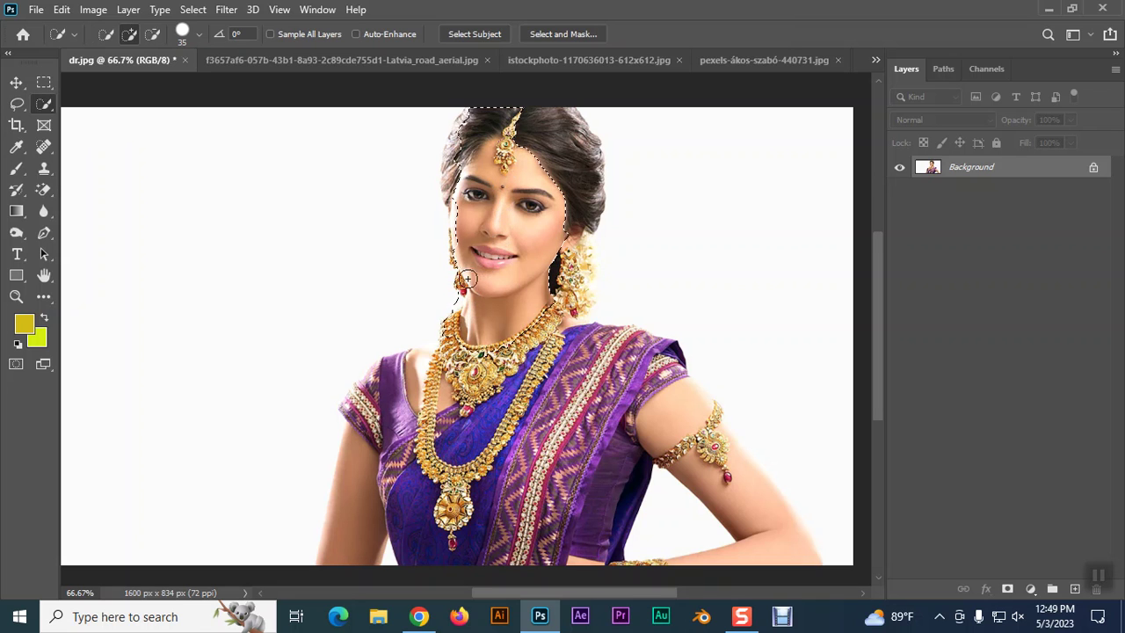
- Try brightening the face selection, discard it, then trim the hair top and neck edge from the selection
left_click(93, 9)
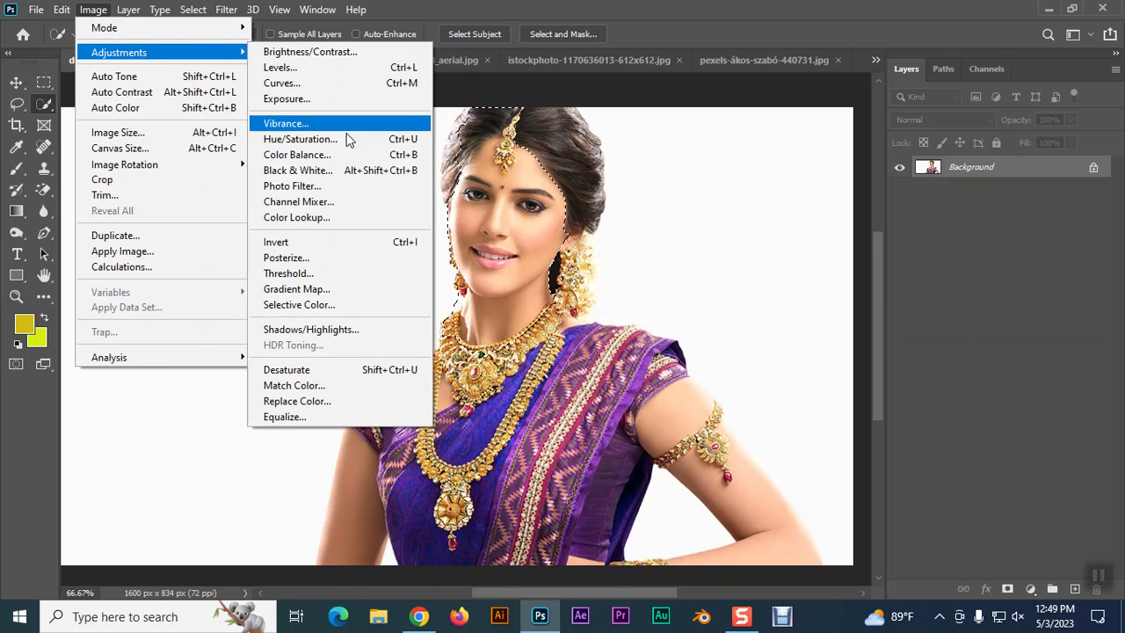
left_click(314, 52)
left_click_drag(840, 126, 726, 108)
left_click_drag(756, 153, 815, 151)
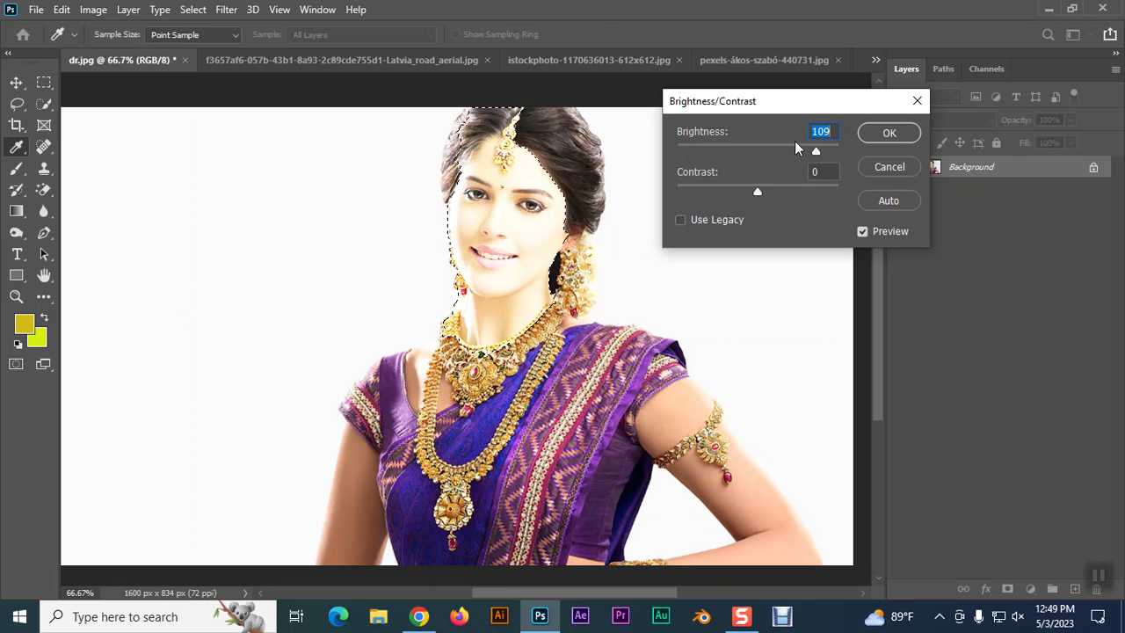
key("Return")
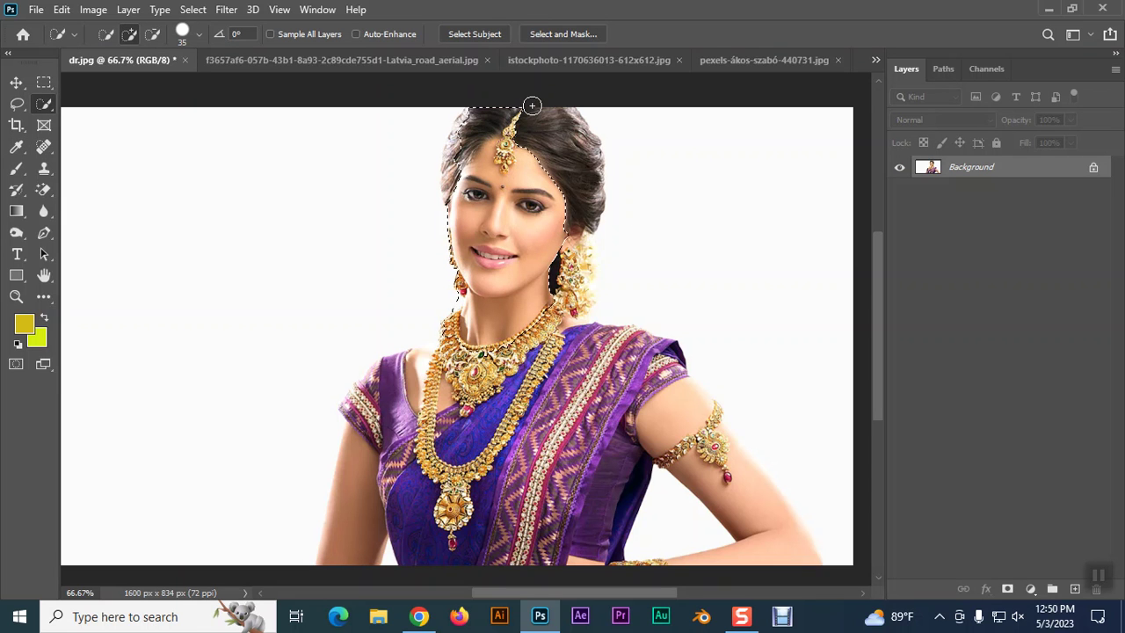
left_click_drag(519, 109, 475, 133)
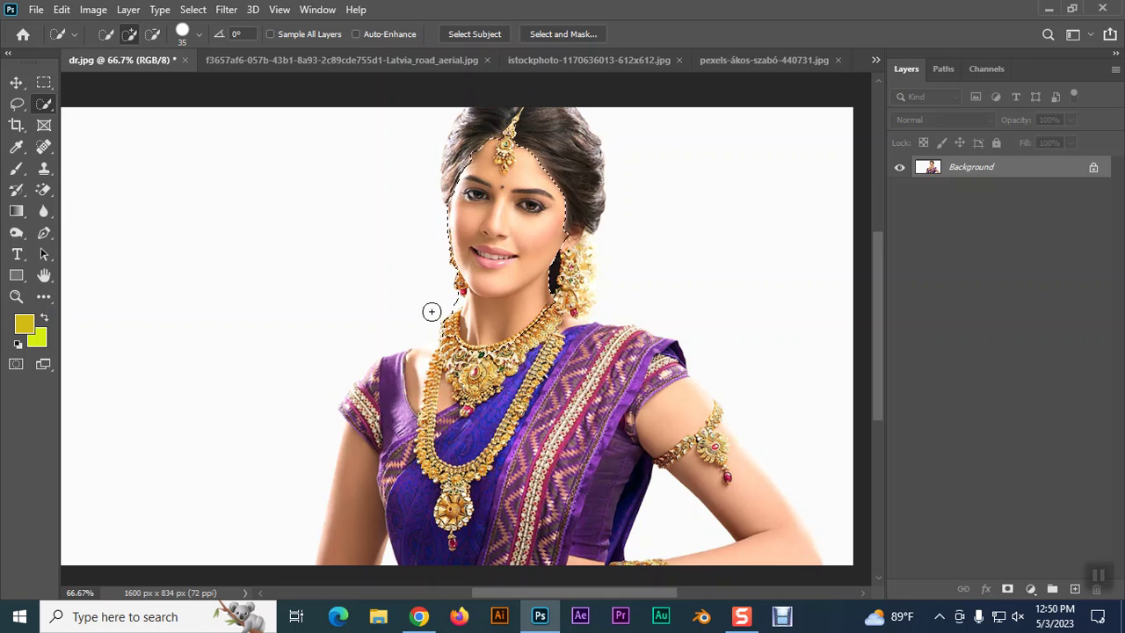
left_click_drag(423, 288, 428, 306)
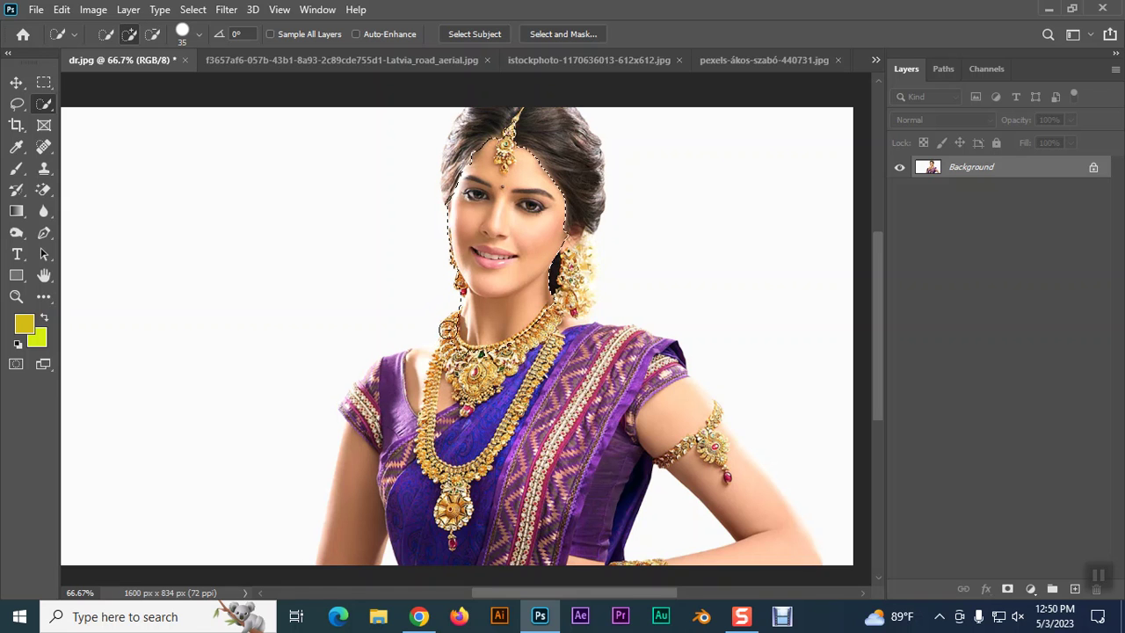
- Preview Brightness -49 and Contrast 67 on the face, cancel, and deselect
left_click(93, 9)
mouse_move(119, 52)
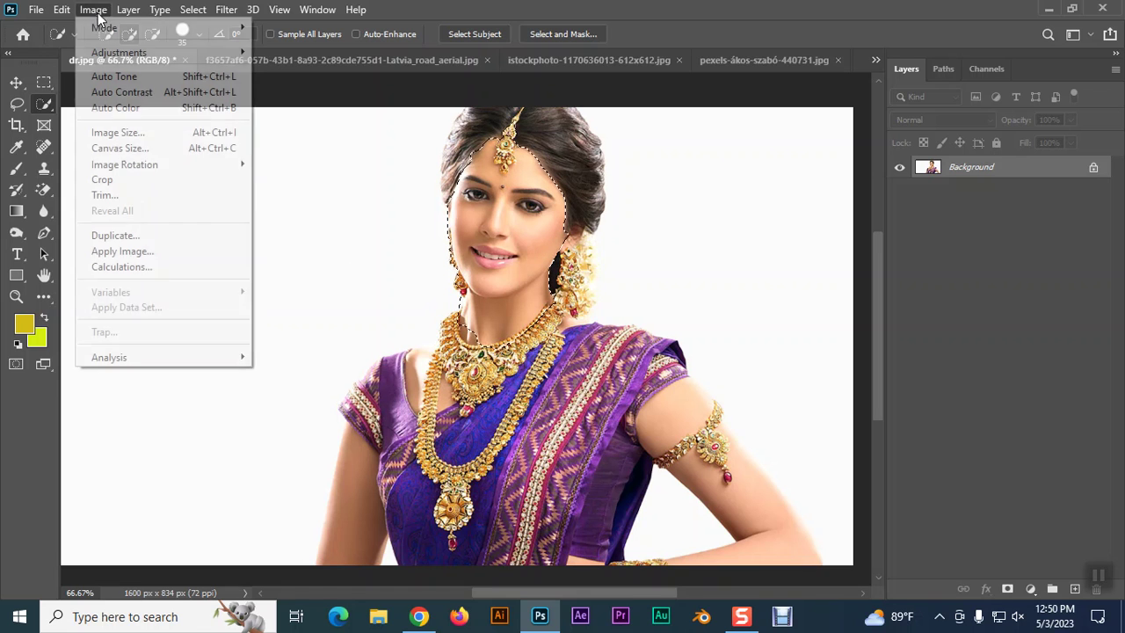
left_click(301, 51)
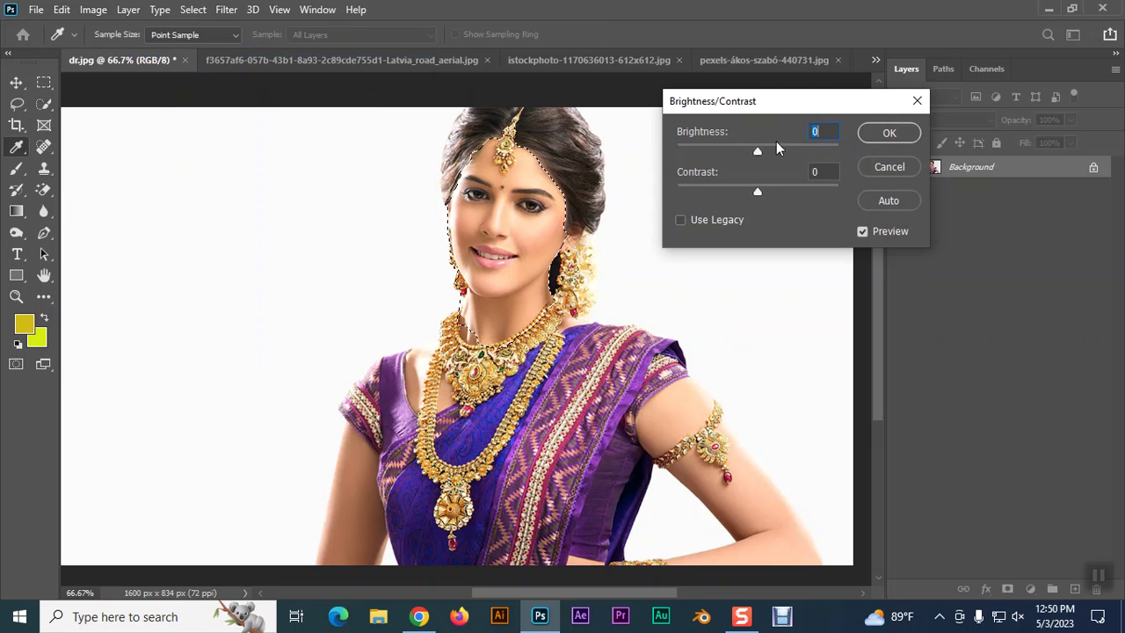
left_click_drag(758, 151, 732, 155)
mouse_move(757, 197)
left_mouse_down()
mouse_move(809, 190)
mouse_move(727, 188)
mouse_move(812, 189)
left_mouse_up()
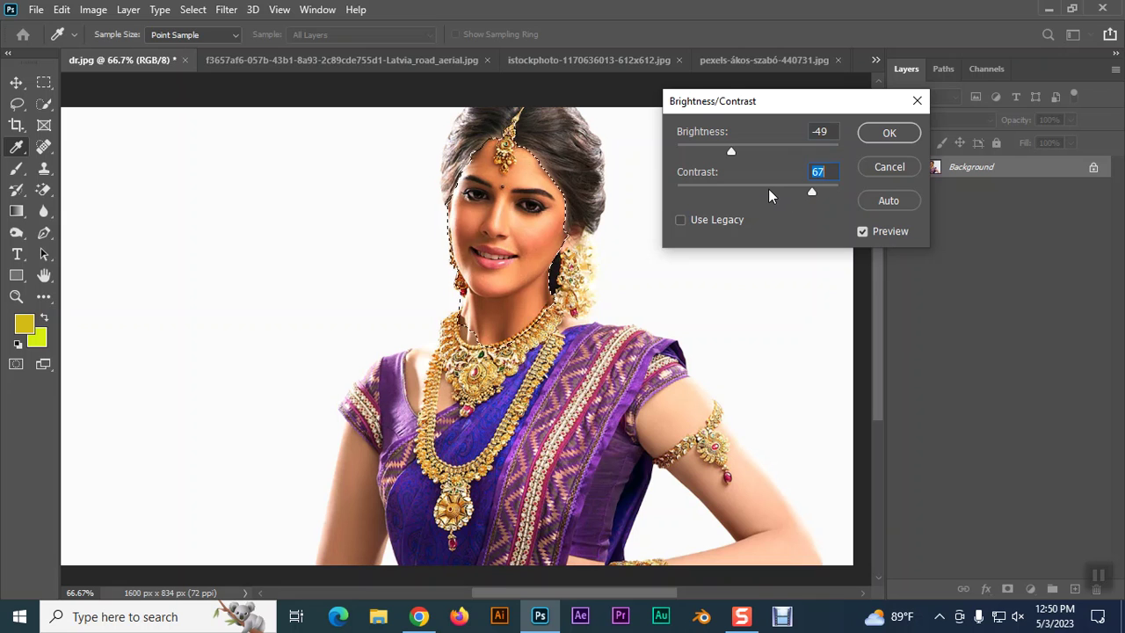
left_click(866, 166)
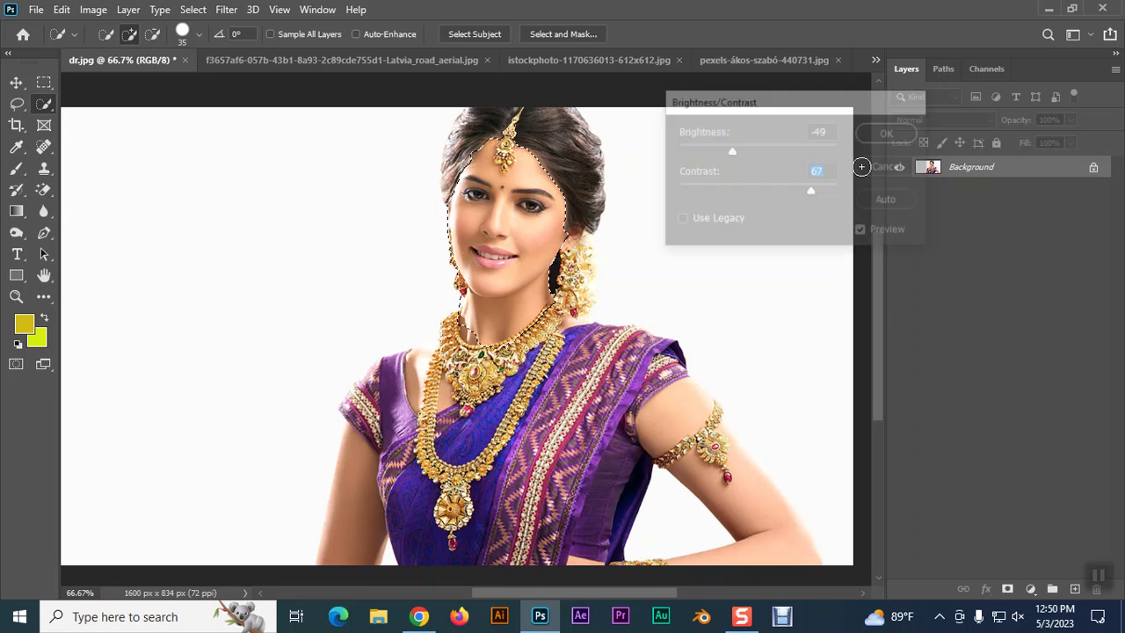
key("ctrl+d")
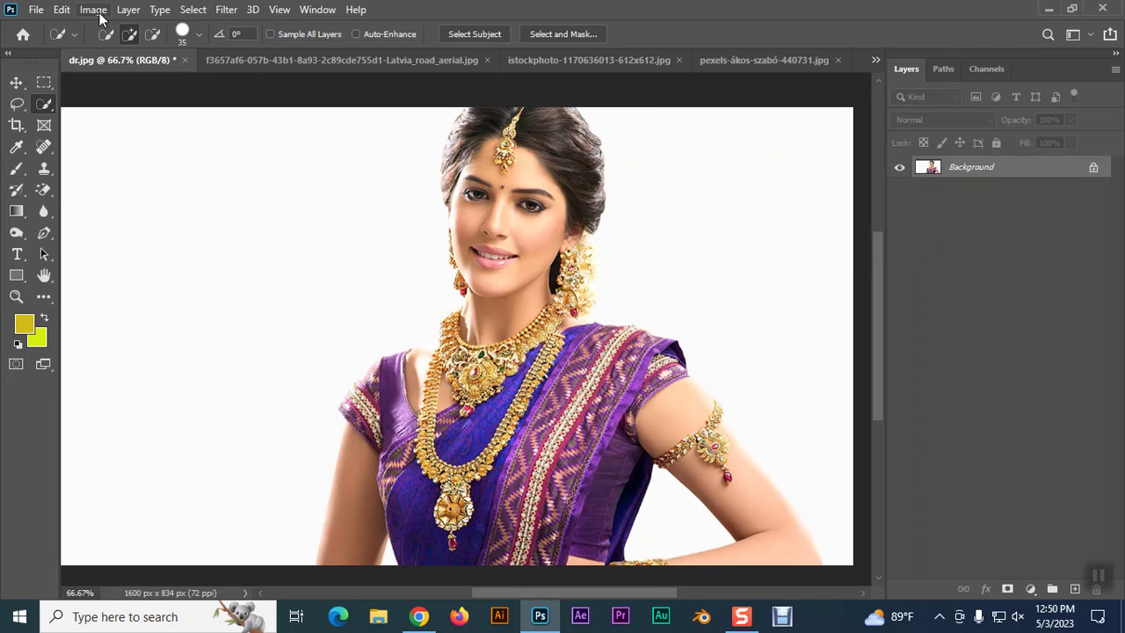
- Preview Selective Color Reds at Magenta +50, Yellow +81, Black +44, then cancel
left_click(94, 10)
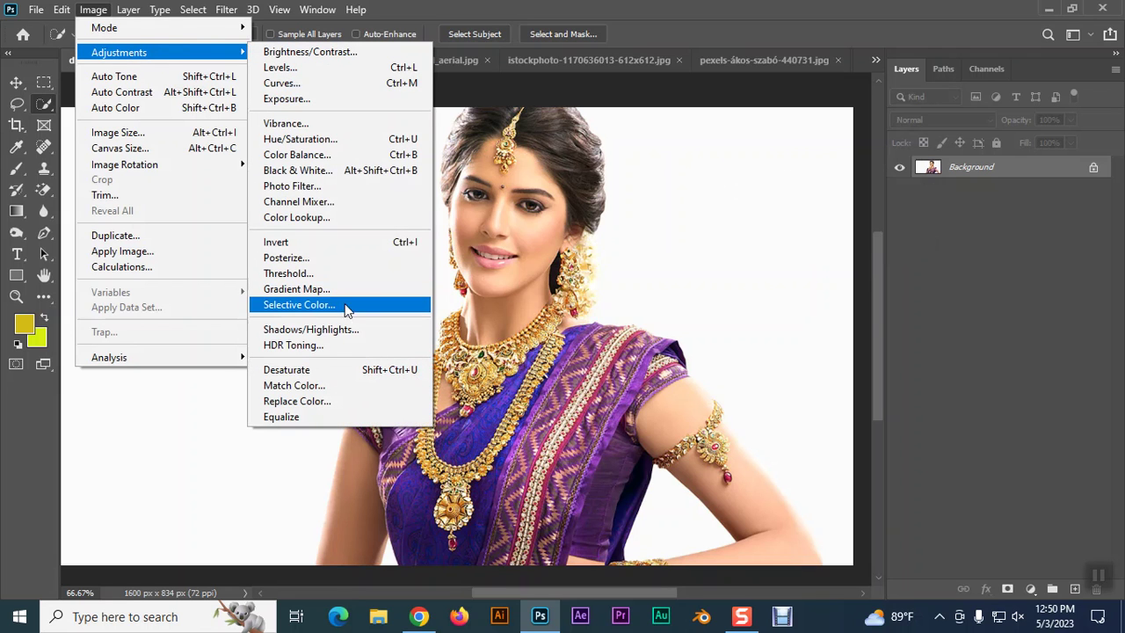
left_click(296, 308)
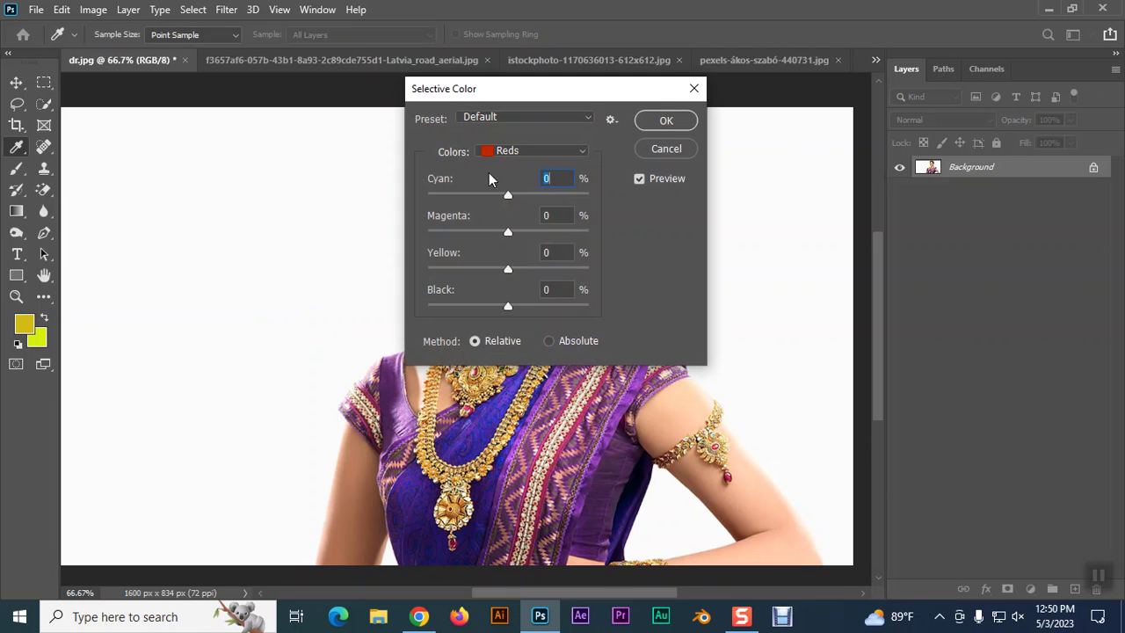
left_click_drag(494, 97, 708, 77)
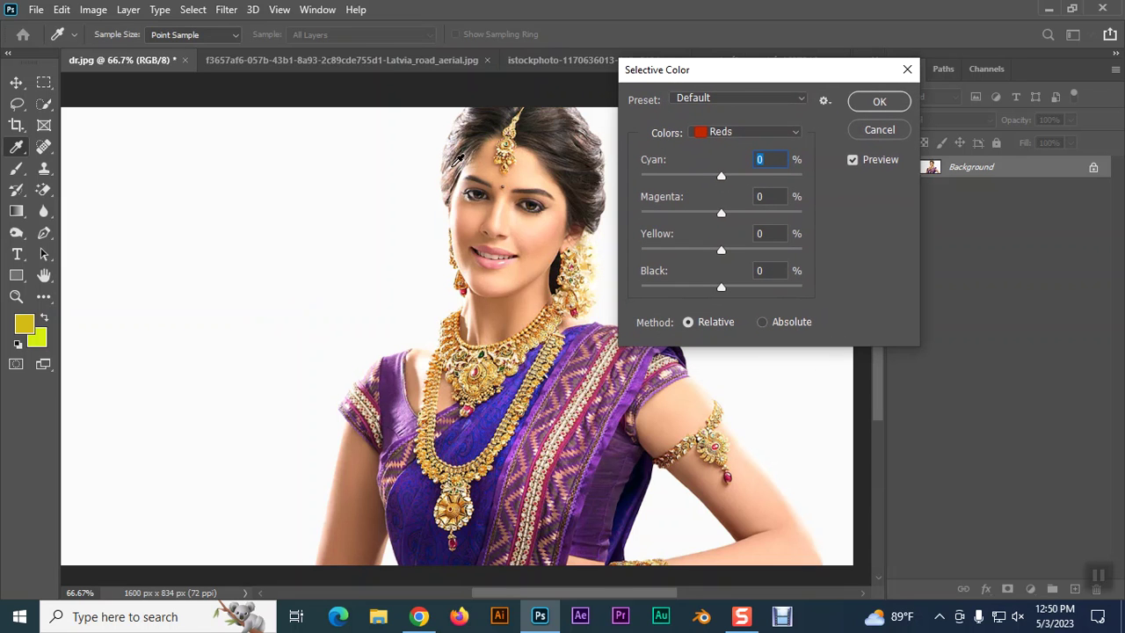
mouse_move(722, 214)
left_mouse_down()
mouse_move(653, 213)
mouse_move(779, 214)
mouse_move(701, 214)
mouse_move(765, 215)
left_mouse_up()
mouse_move(722, 254)
left_mouse_down()
mouse_move(633, 252)
mouse_move(788, 255)
left_mouse_up()
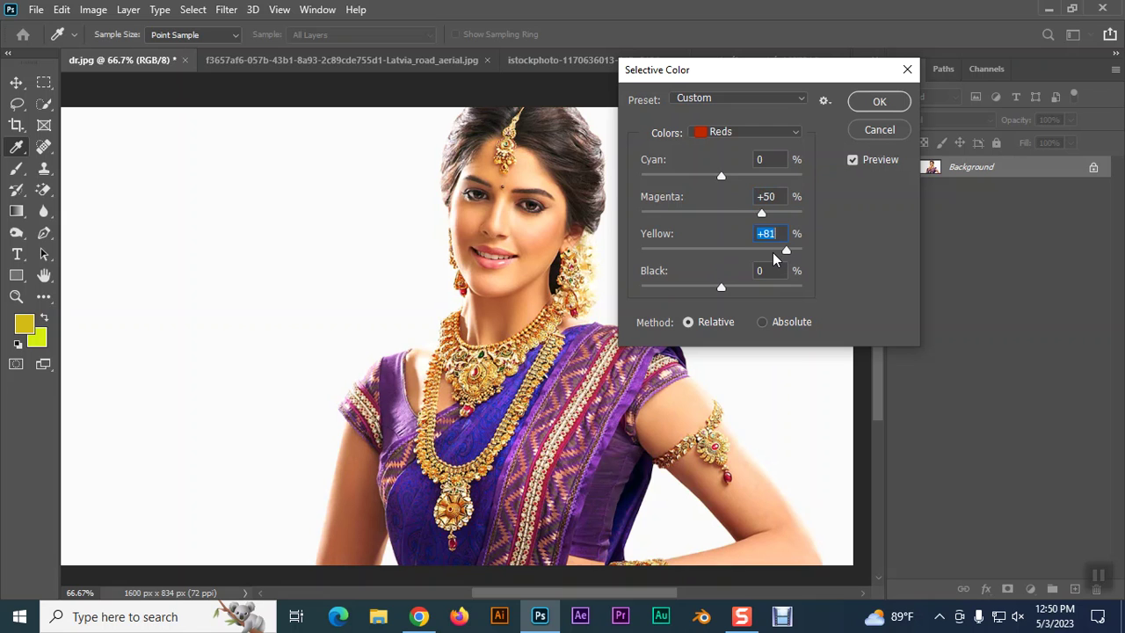
left_click_drag(721, 288, 758, 288)
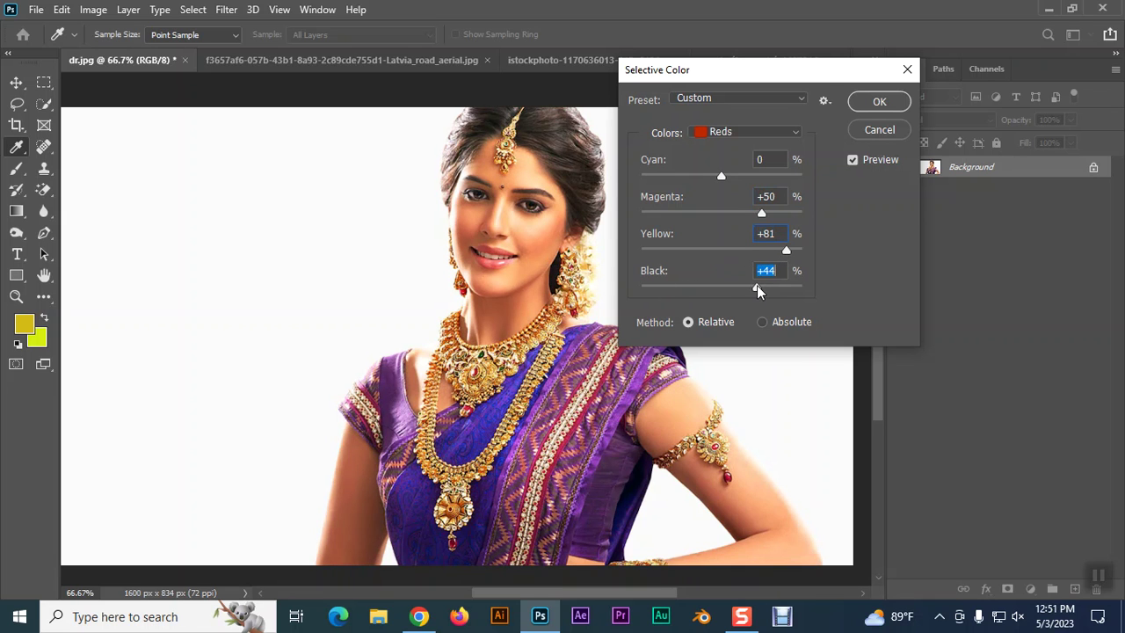
left_click(880, 131)
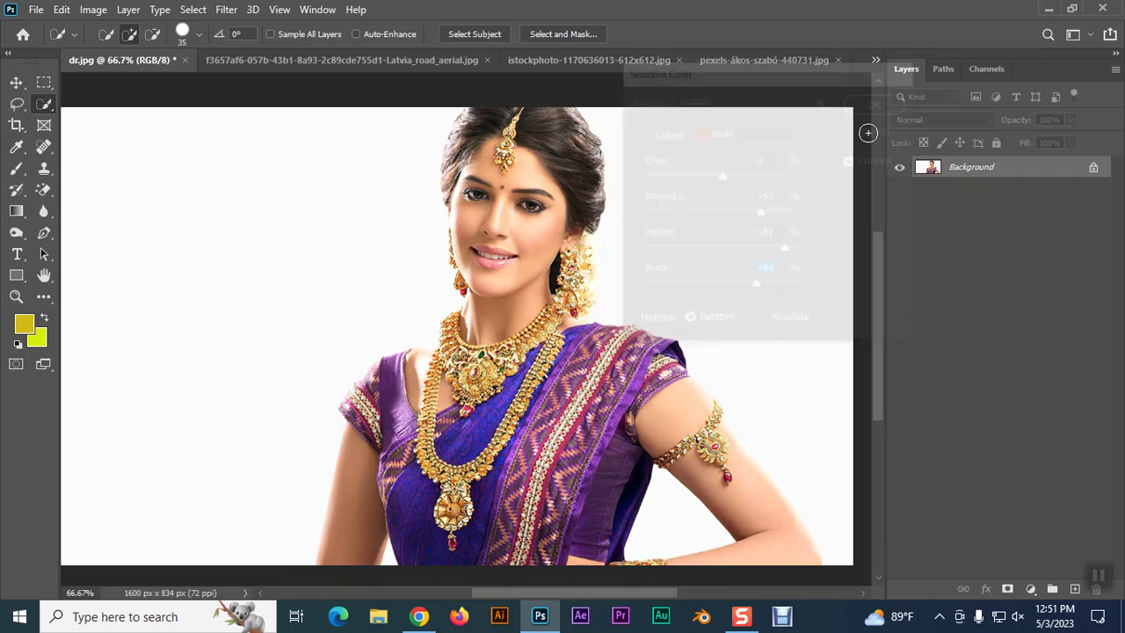
left_click(93, 10)
mouse_move(119, 52)
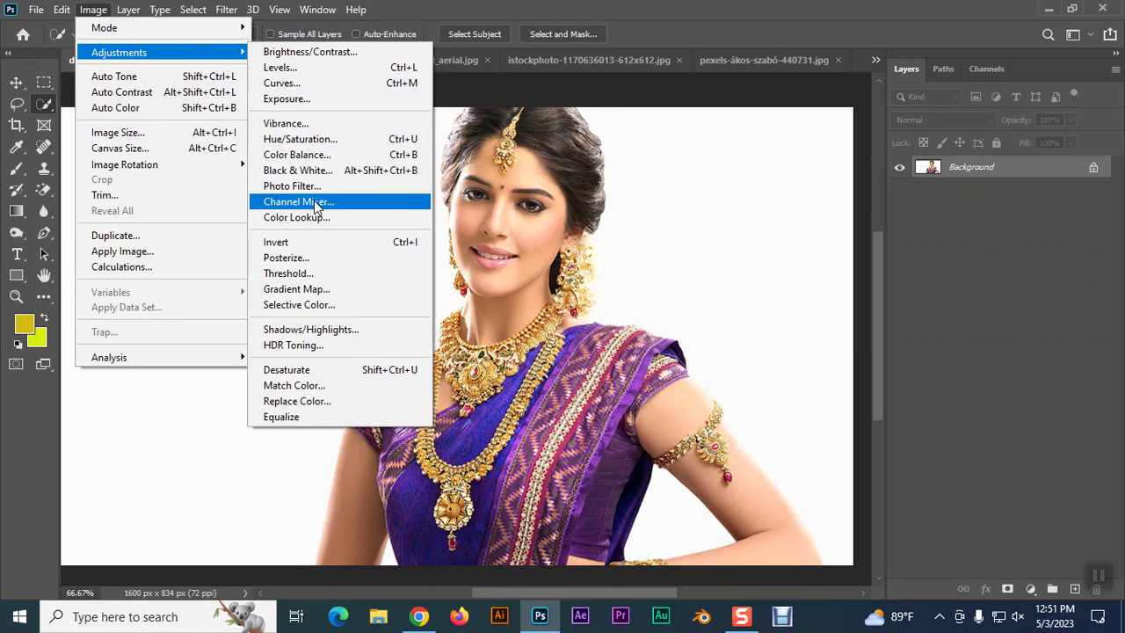
left_click(309, 334)
left_click_drag(502, 126, 771, 81)
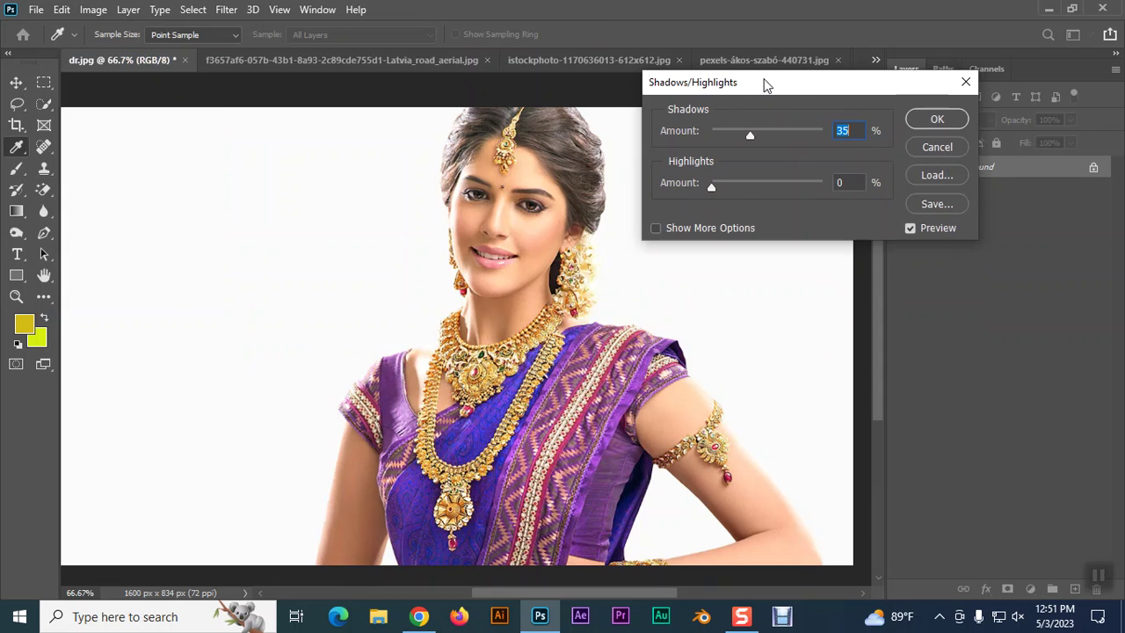
mouse_move(728, 183)
left_mouse_down()
mouse_move(714, 194)
mouse_move(803, 188)
mouse_move(687, 188)
mouse_move(800, 188)
left_mouse_up()
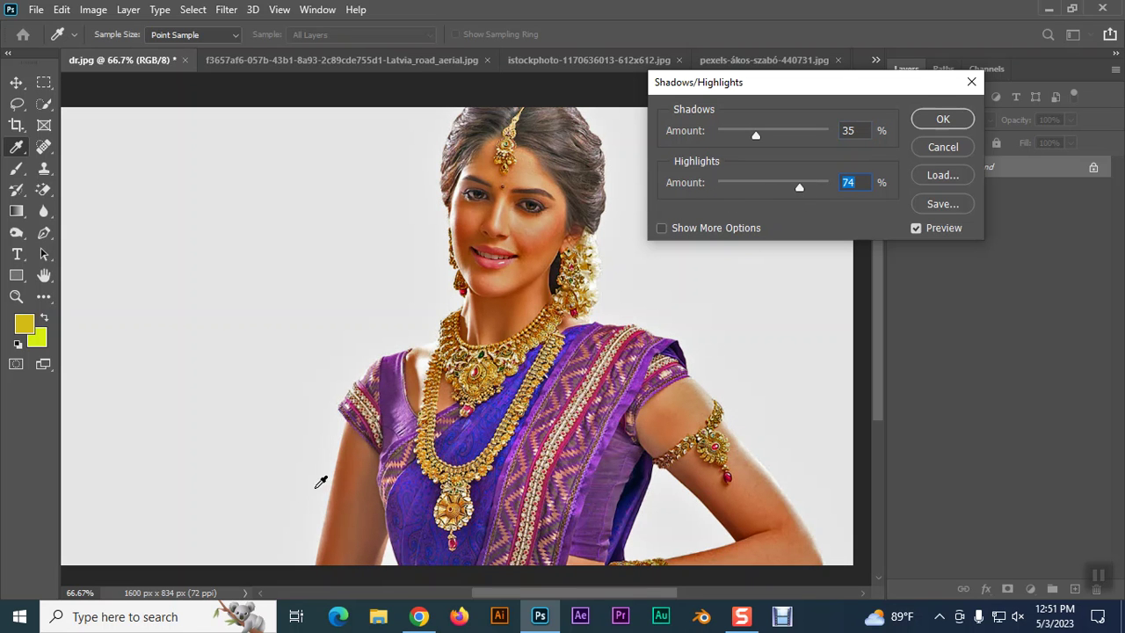
mouse_move(800, 186)
left_mouse_down()
mouse_move(828, 182)
mouse_move(713, 195)
mouse_move(812, 195)
mouse_move(709, 194)
left_mouse_up()
mouse_move(757, 137)
left_mouse_down()
mouse_move(809, 137)
mouse_move(692, 138)
mouse_move(817, 145)
mouse_move(690, 155)
mouse_move(814, 152)
left_mouse_up()
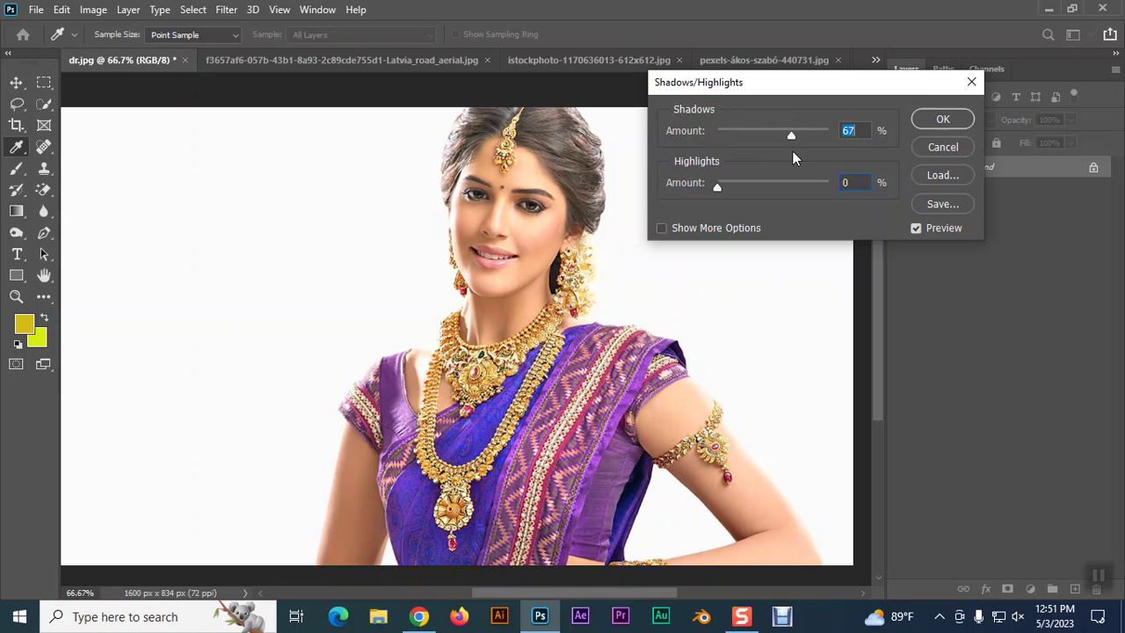
left_click_drag(793, 150, 701, 150)
left_click(923, 151)
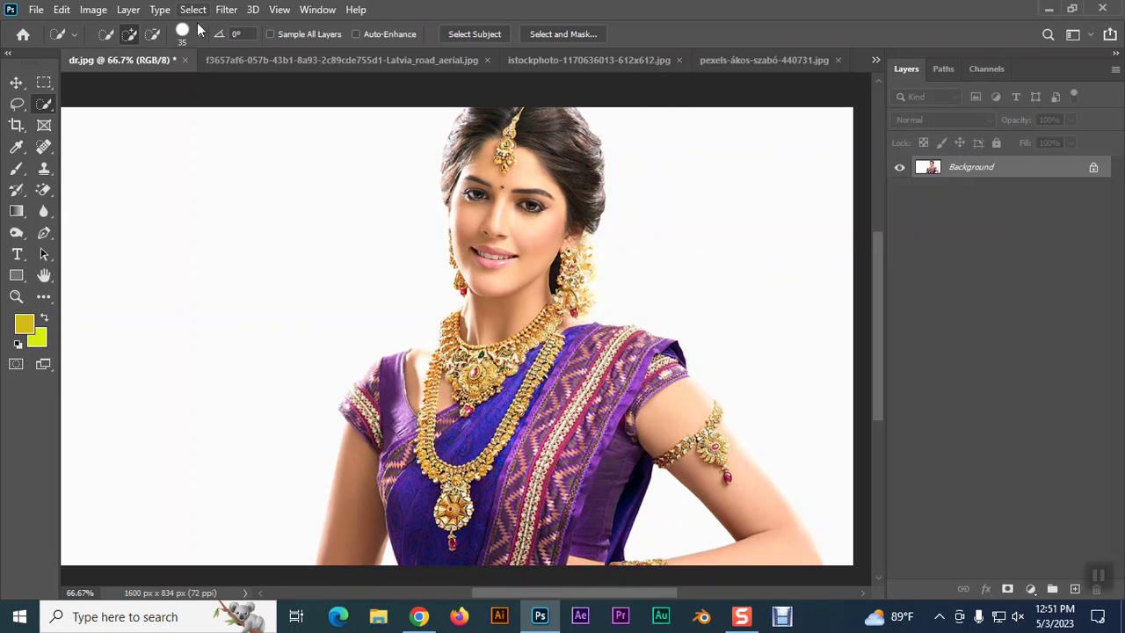
left_click(93, 9)
mouse_move(118, 52)
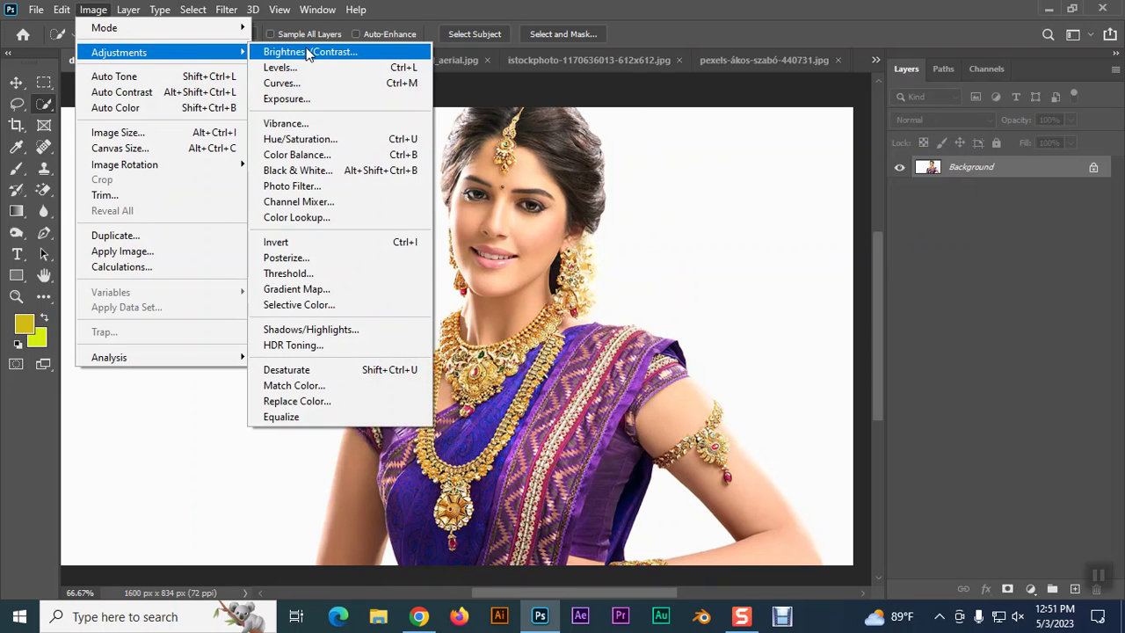
- Preview HDR Toning with gamma, shadow, highlight and curve tweaks on the portrait, then cancel
left_click(294, 344)
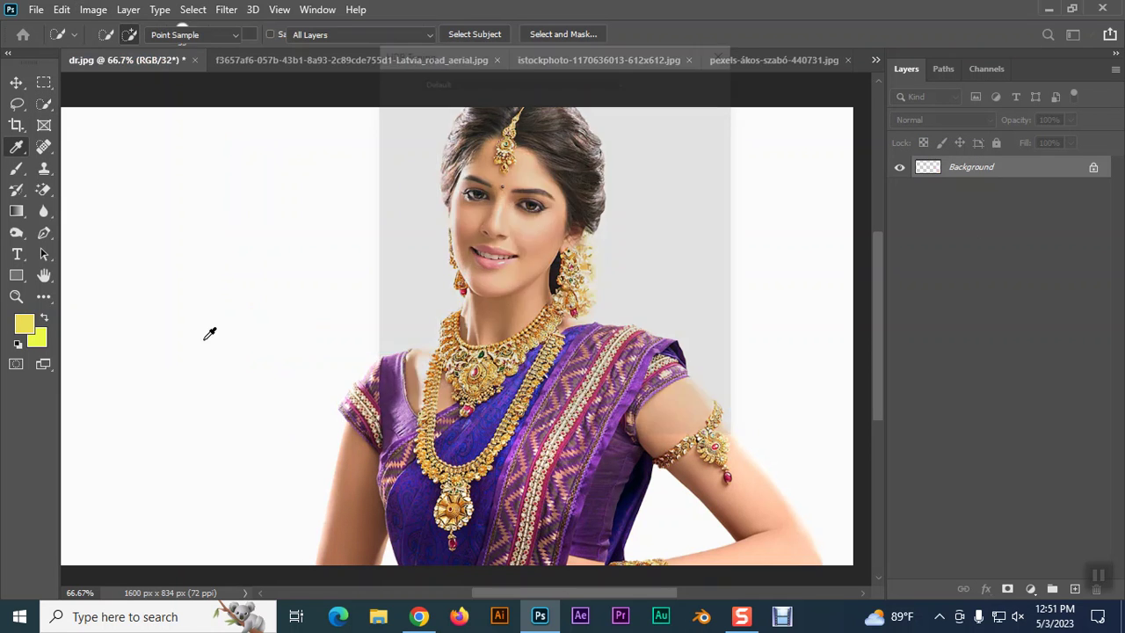
left_click_drag(685, 47, 886, 31)
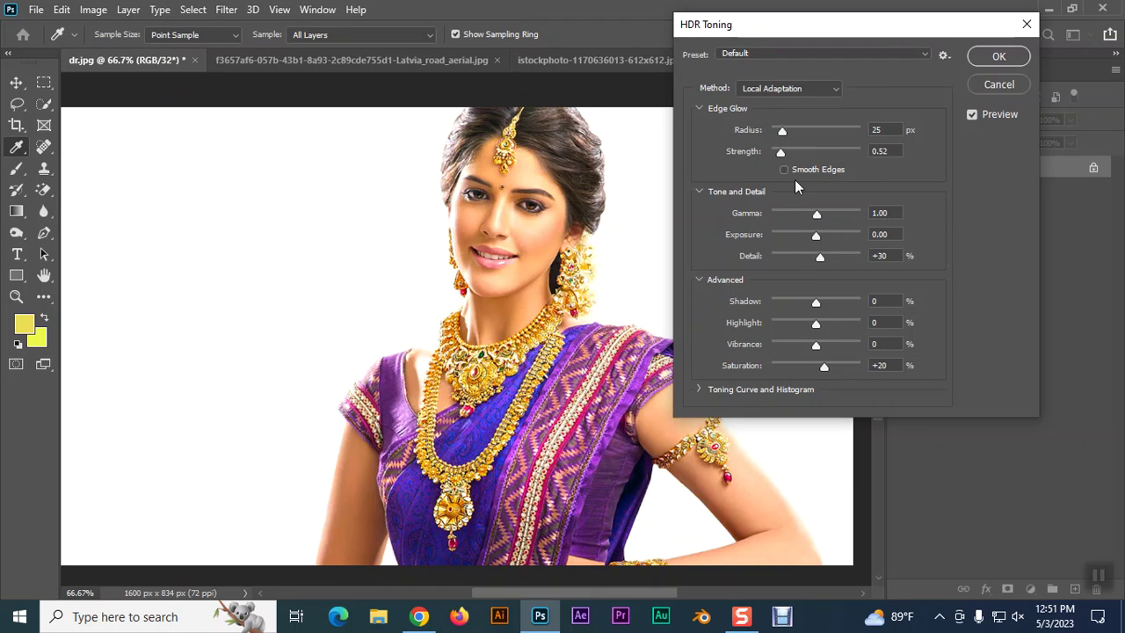
mouse_move(816, 214)
left_mouse_down()
mouse_move(809, 235)
mouse_move(822, 254)
left_mouse_up()
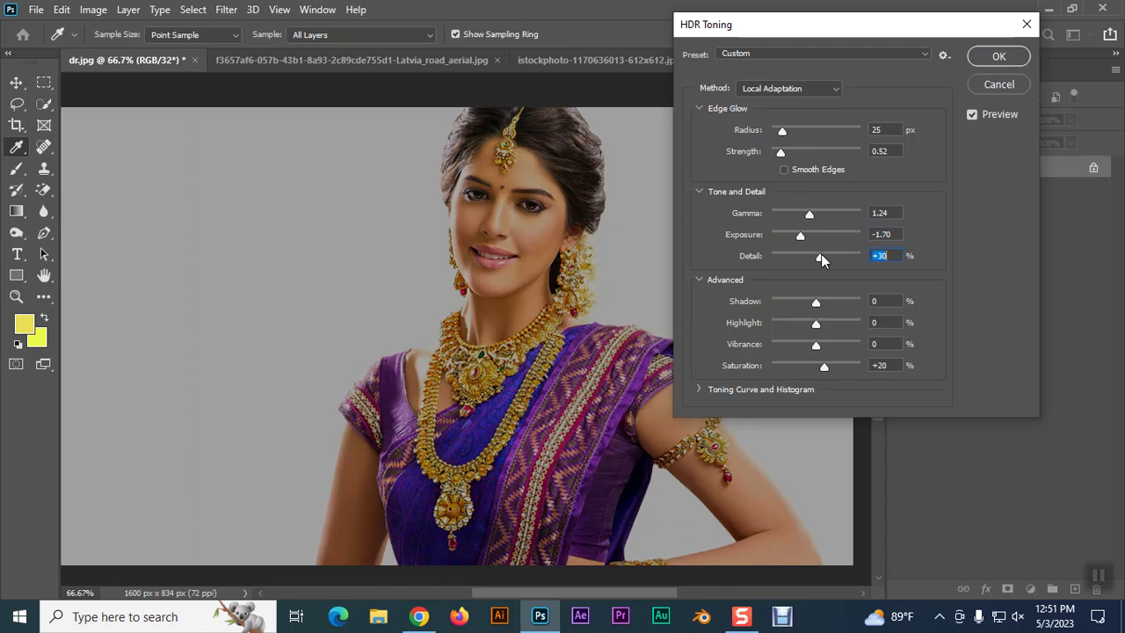
mouse_move(816, 304)
left_mouse_down()
mouse_move(776, 305)
mouse_move(852, 323)
mouse_move(779, 345)
mouse_move(793, 369)
mouse_move(844, 368)
left_mouse_up()
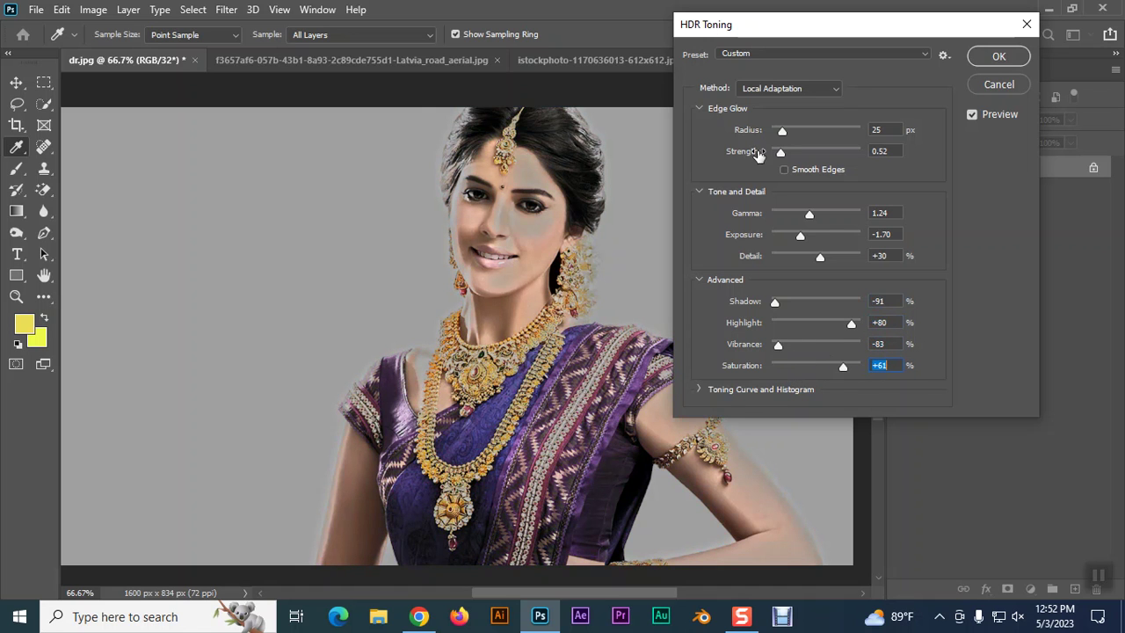
left_click(699, 389)
mouse_move(844, 494)
left_mouse_down()
mouse_move(835, 480)
mouse_move(861, 504)
left_mouse_up()
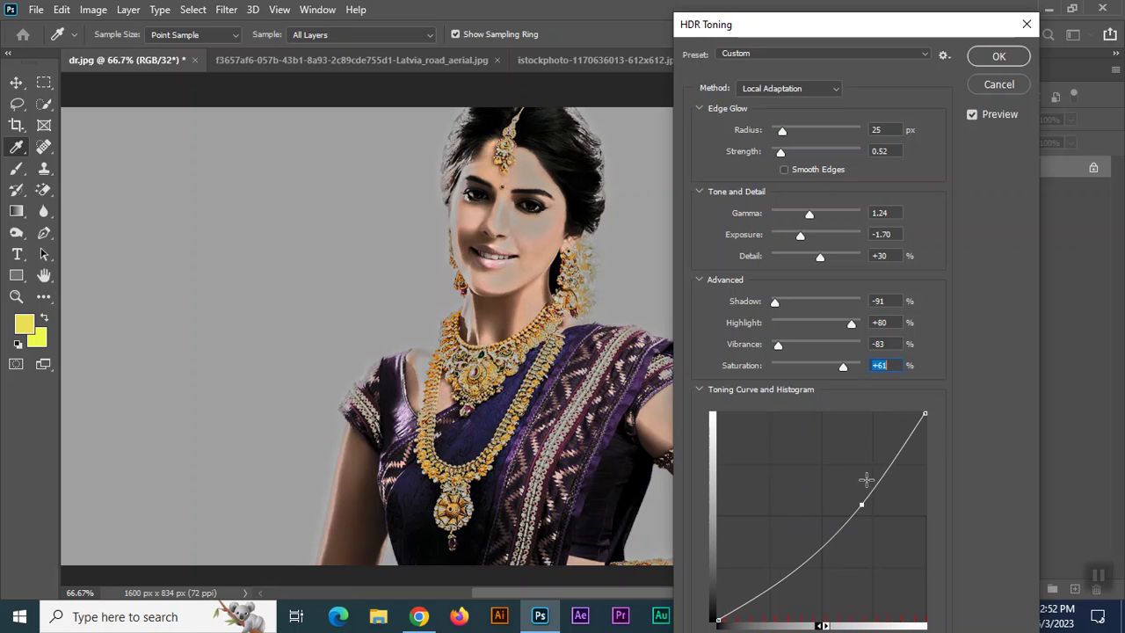
left_click(862, 504, "ctrl")
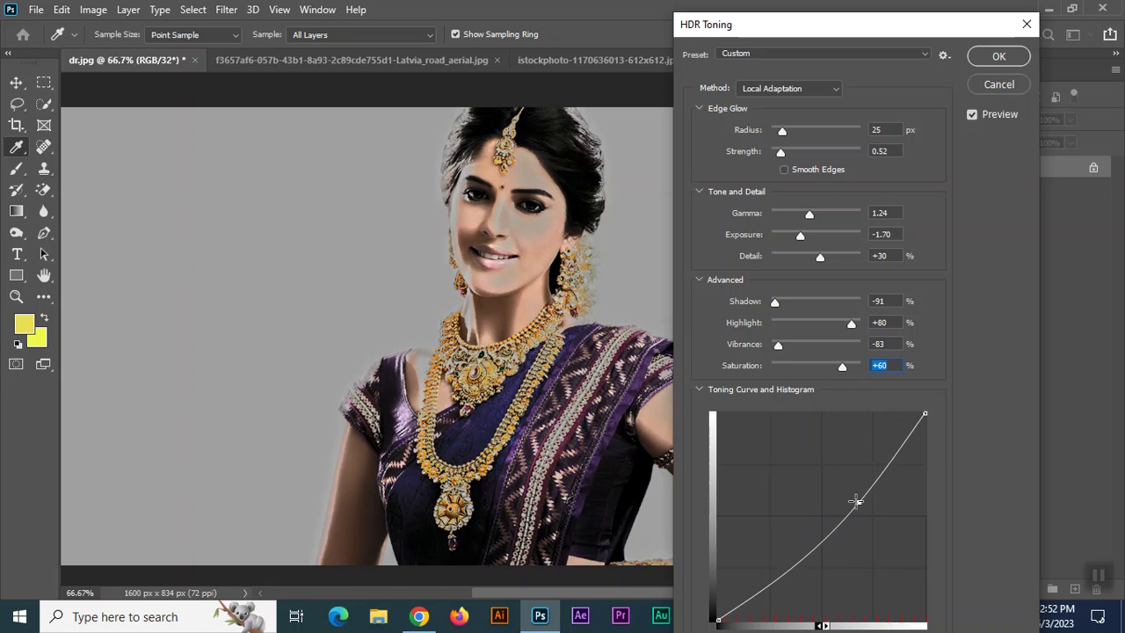
left_click(998, 85)
- Reopen the Image menu and close it without choosing an adjustment
left_click(93, 10)
left_click(93, 10)
left_click(95, 11)
mouse_move(119, 53)
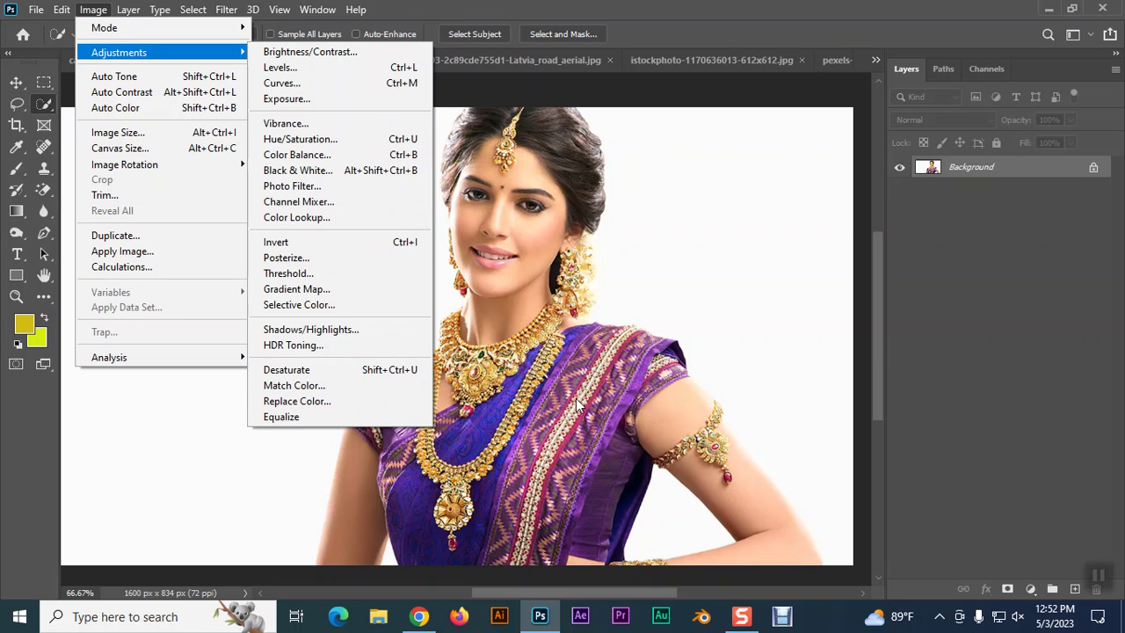
left_click(1024, 331)
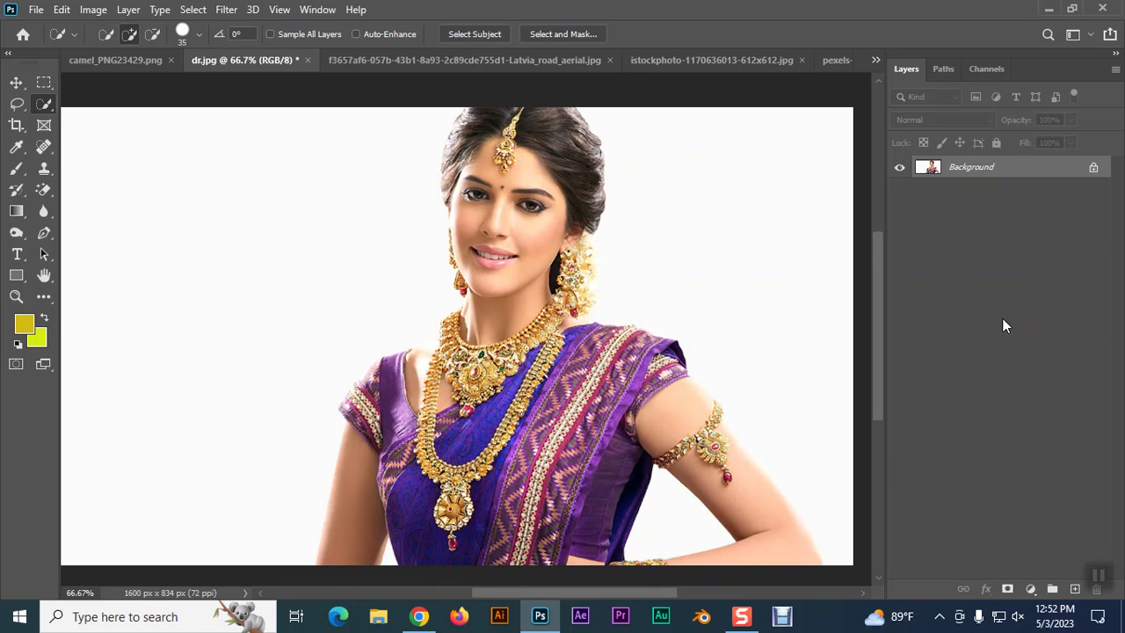
- Zoom to 100%, clear a stray chin selection, and switch to the Quick Selection Tool
key("ctrl+plus")
left_click_drag(544, 282, 587, 201)
key("ctrl+d")
left_click_drag(573, 188, 542, 312)
left_click(16, 104)
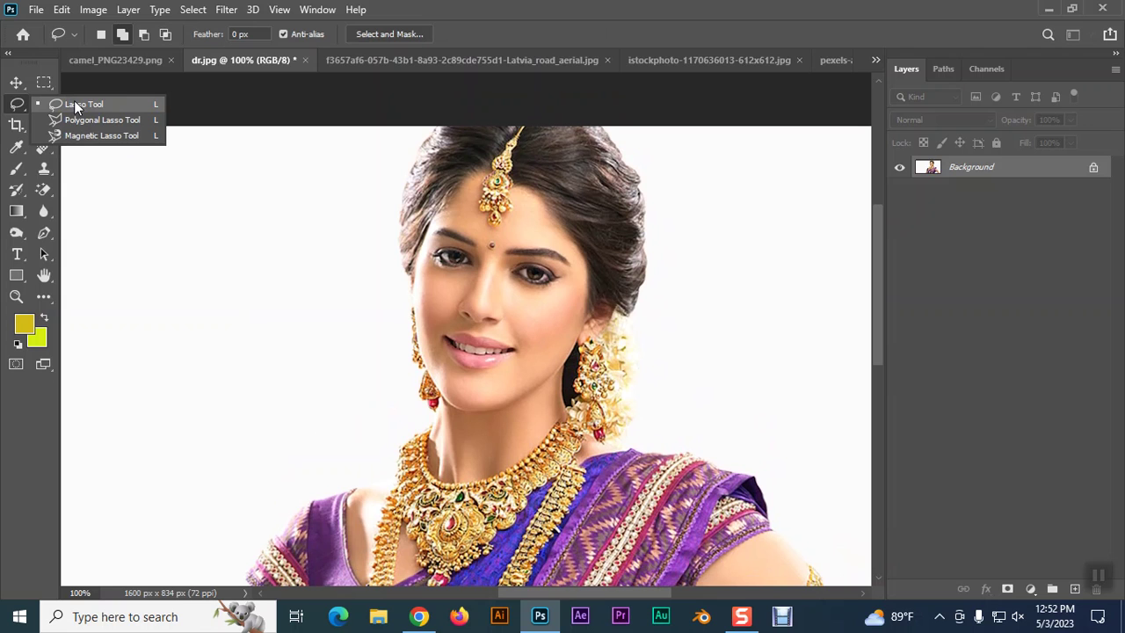
left_click(74, 103)
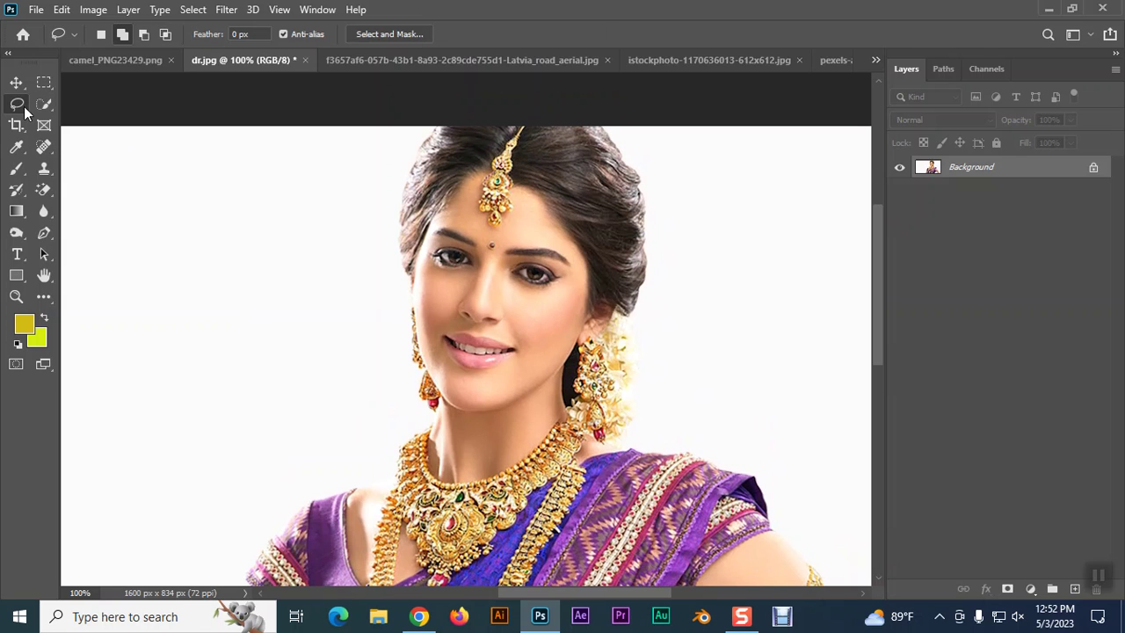
right_click(44, 104)
left_click(97, 119)
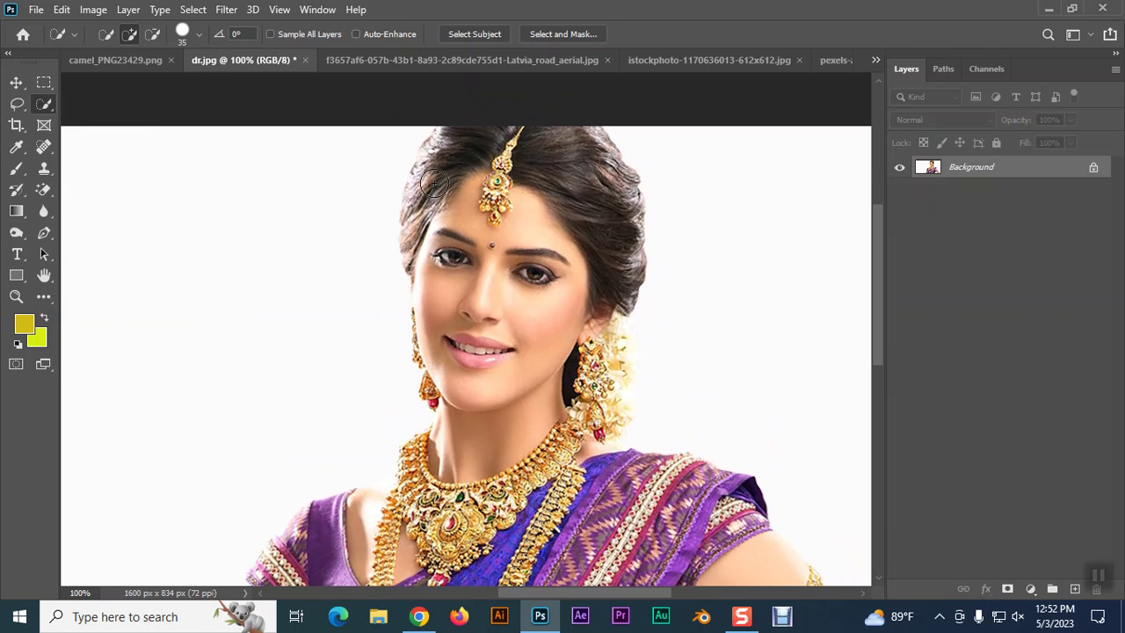
- With a smaller brush, select the forehead pendant and earring, subtracting the cheek with Alt
key("bracketleft")
key("bracketleft")
mouse_move(506, 148)
left_mouse_down()
mouse_move(497, 209)
mouse_move(492, 183)
left_mouse_up()
scroll(480, 332, "down", 1)
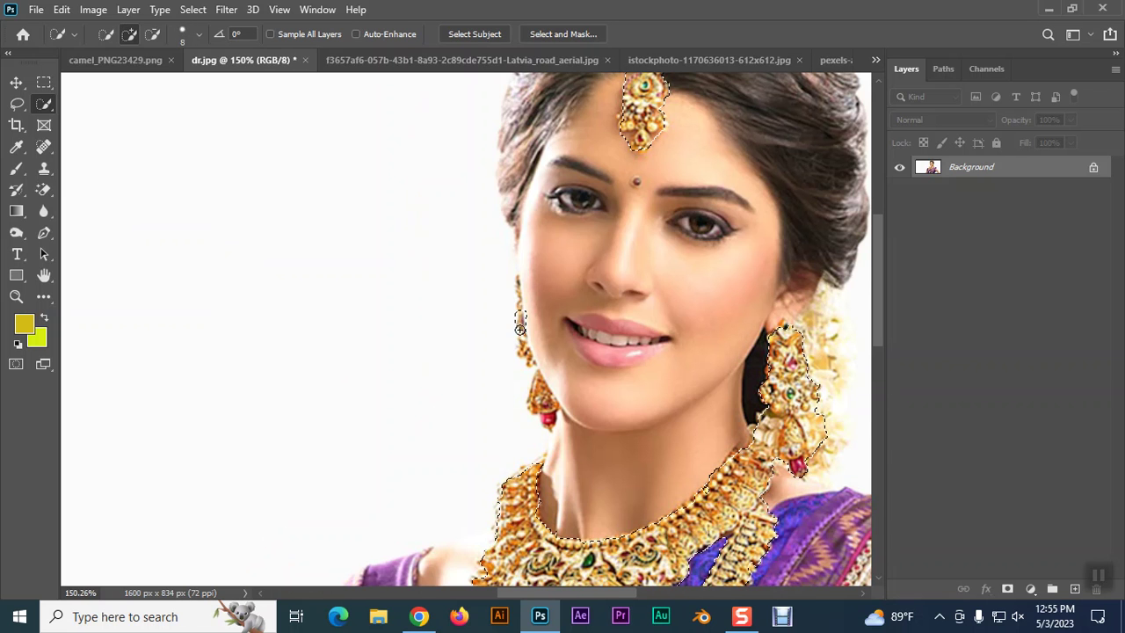
left_click_drag(521, 316, 542, 383)
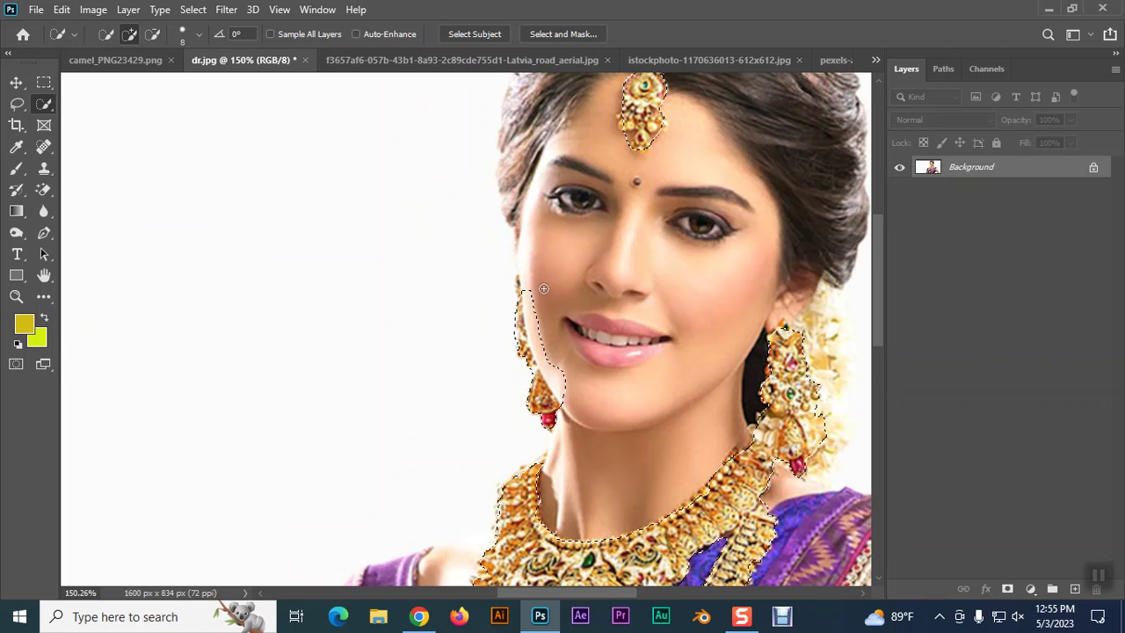
key("alt")
left_click_drag(539, 332, 534, 336)
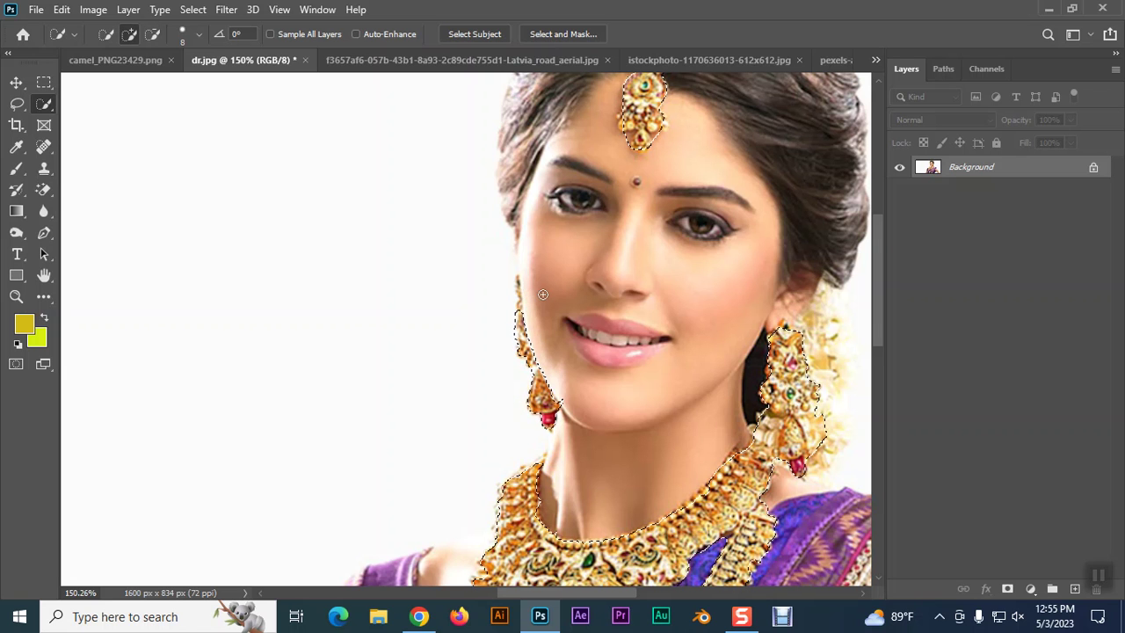
left_click(567, 398, "alt")
scroll(613, 338, "down", 4)
scroll(613, 339, "down", 1)
scroll(633, 339, "up", 1)
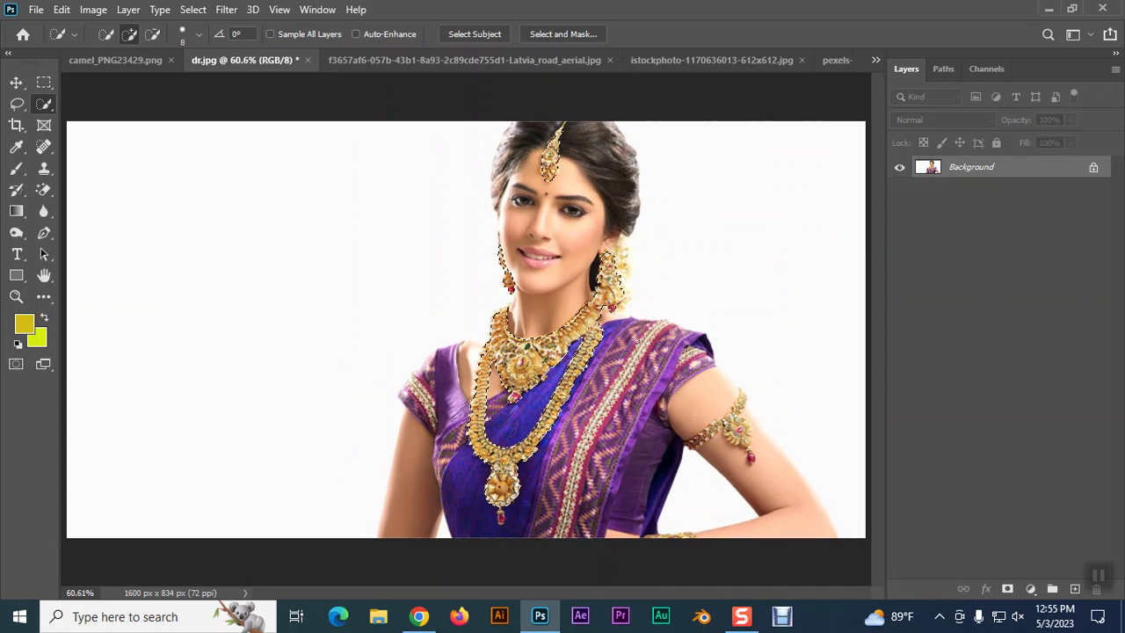
left_click(104, 9)
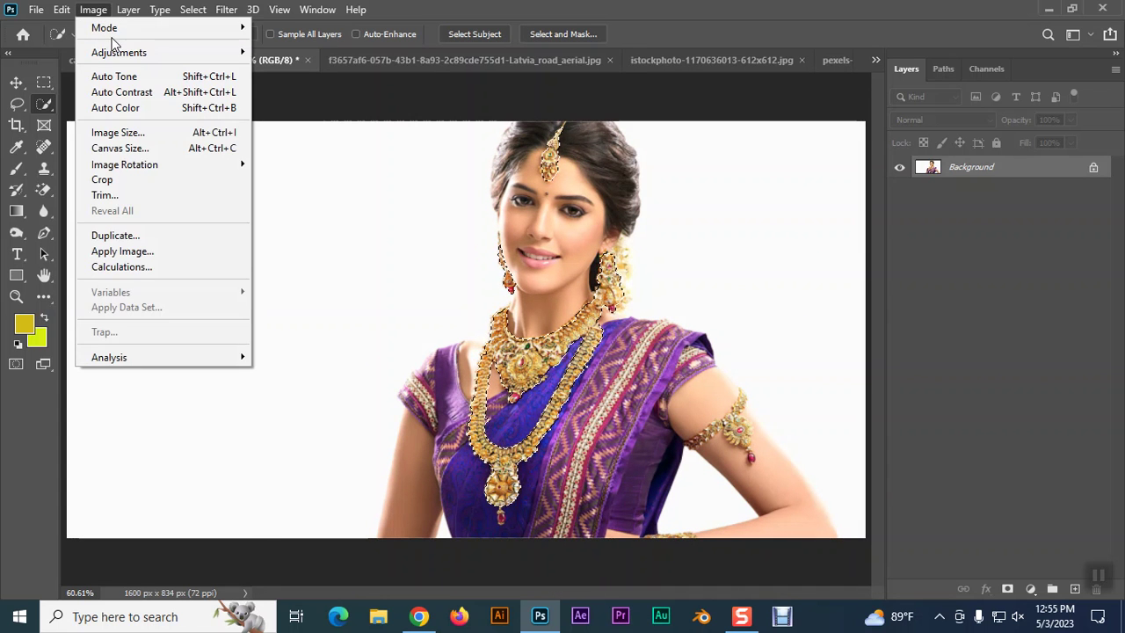
mouse_move(119, 52)
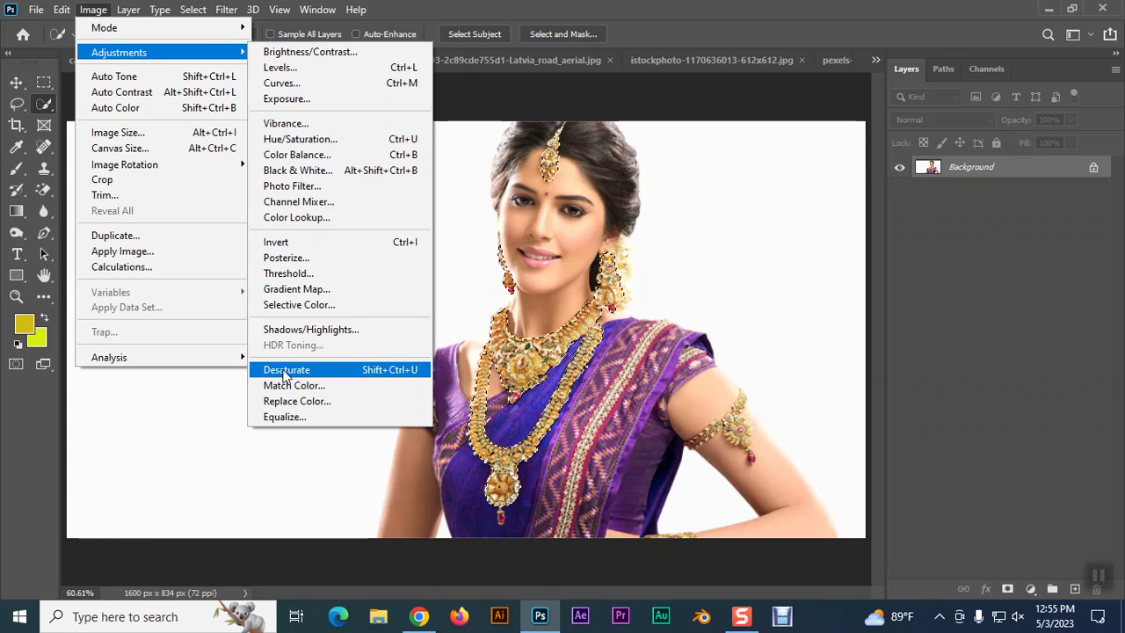
- Invert the jewellery selection, desaturate everything else to grey, and deselect
left_click(93, 10)
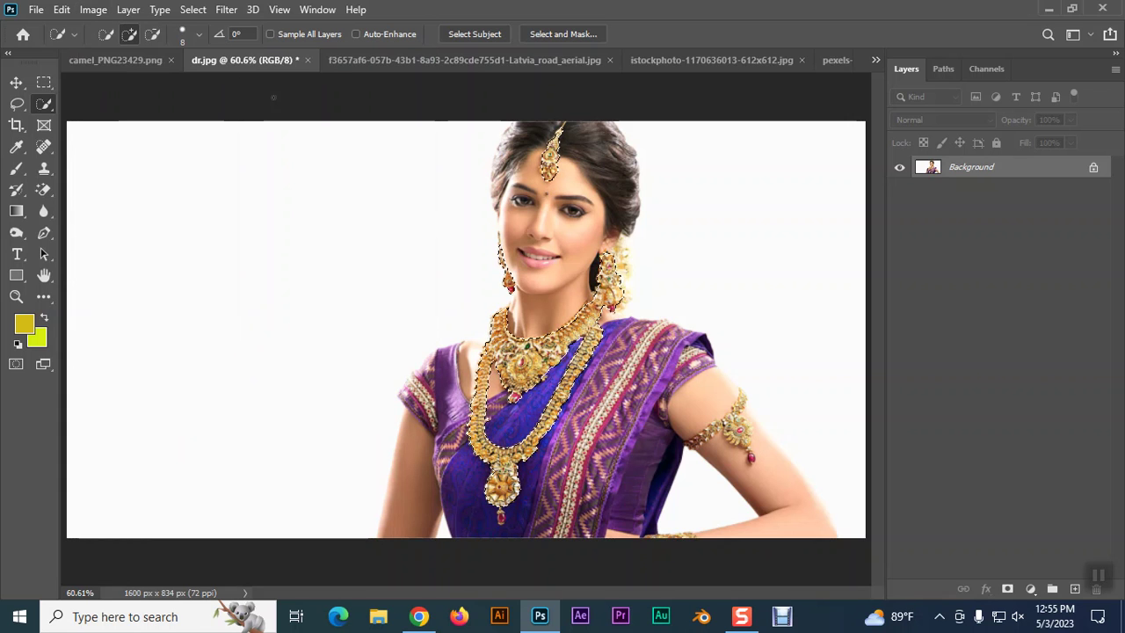
left_click(194, 10)
left_click(206, 75)
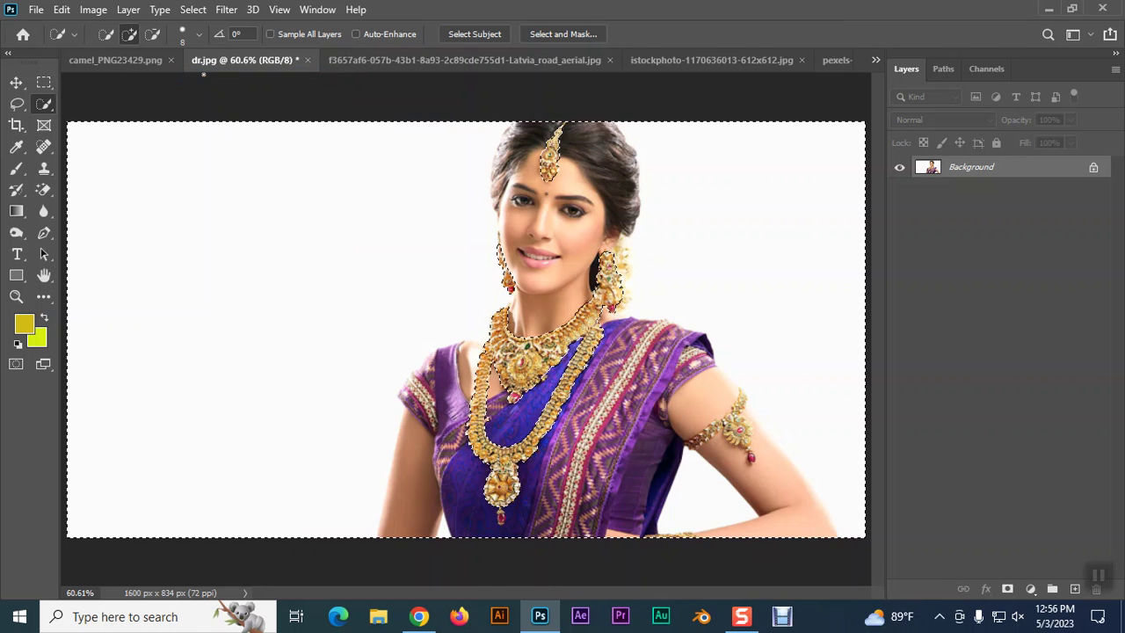
left_click(93, 9)
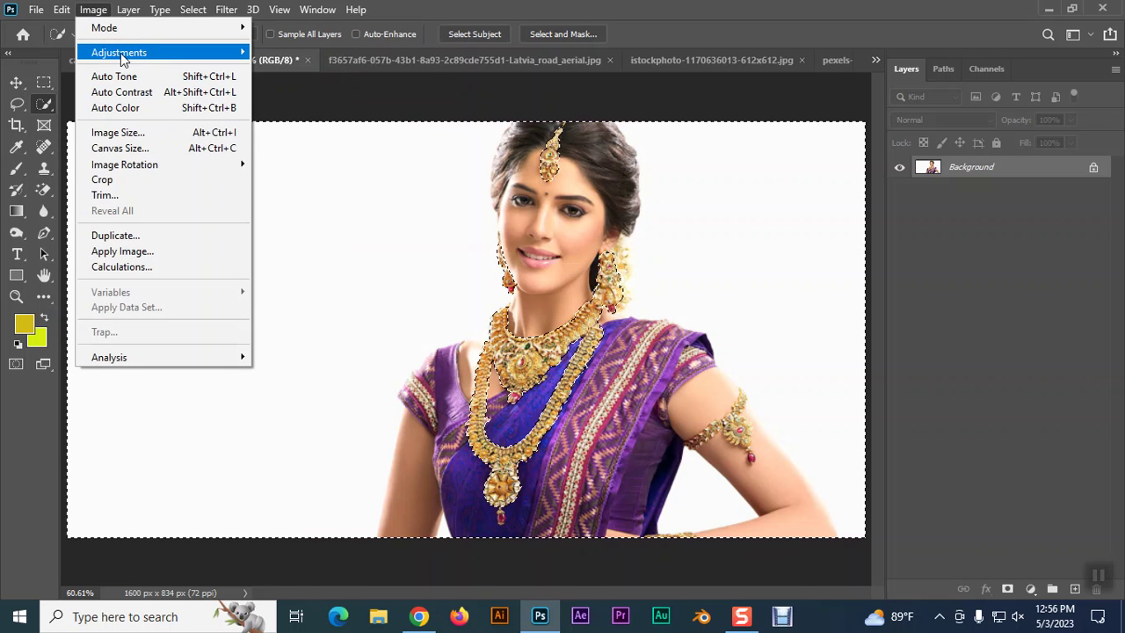
mouse_move(118, 53)
left_click(303, 369)
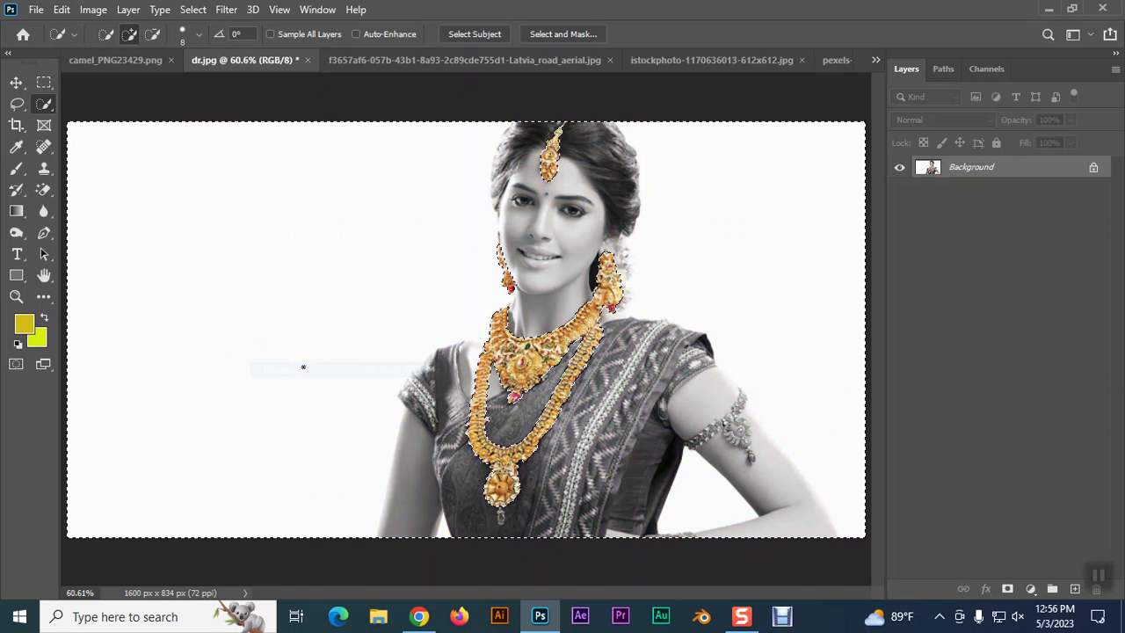
key("ctrl+d")
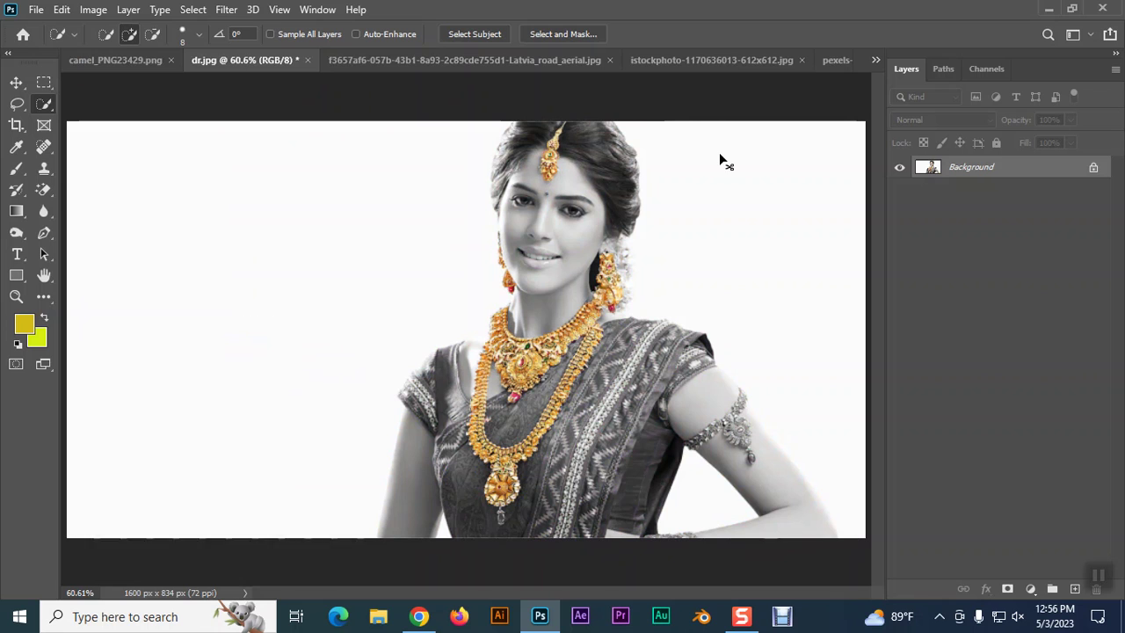
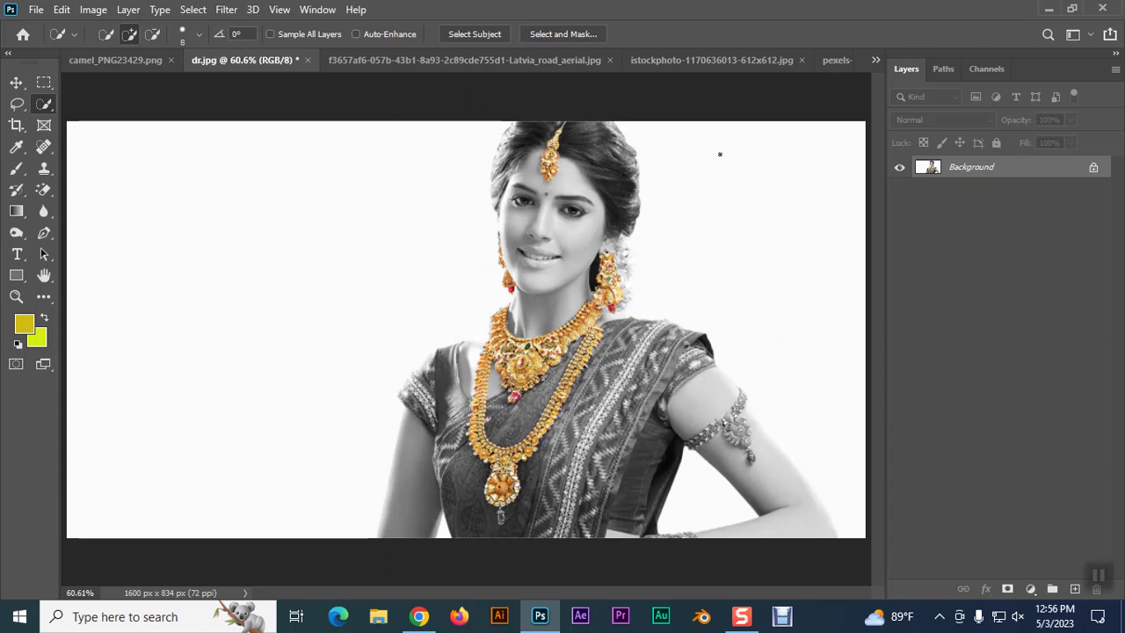
- Dismiss the Adjustments menu and switch to the Latvia road aerial photo
left_click(93, 11)
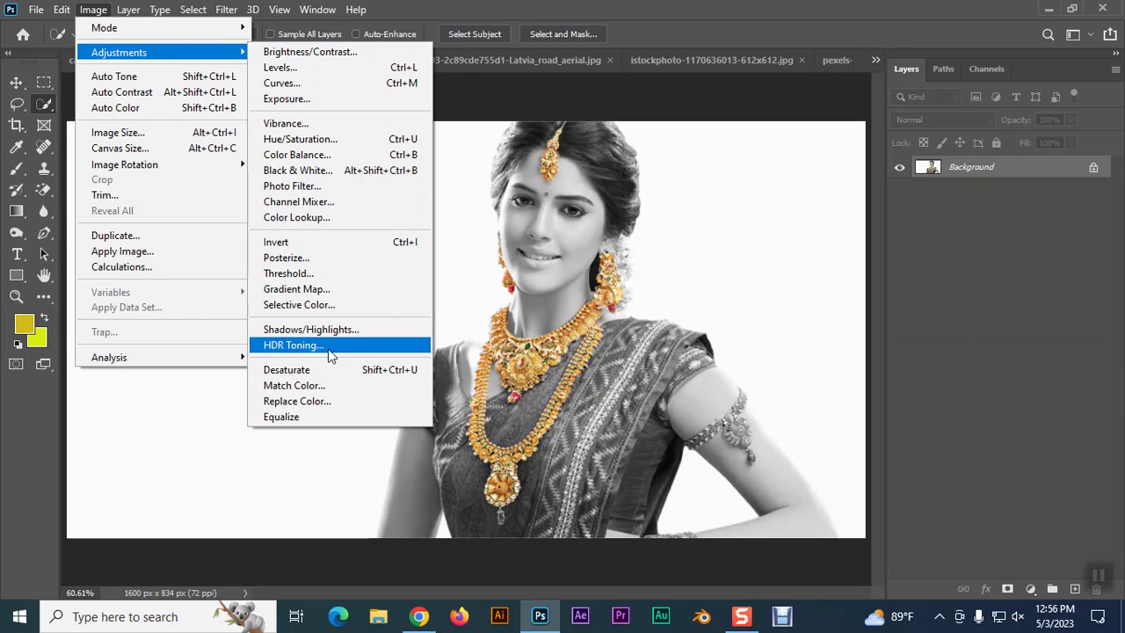
left_click(550, 105)
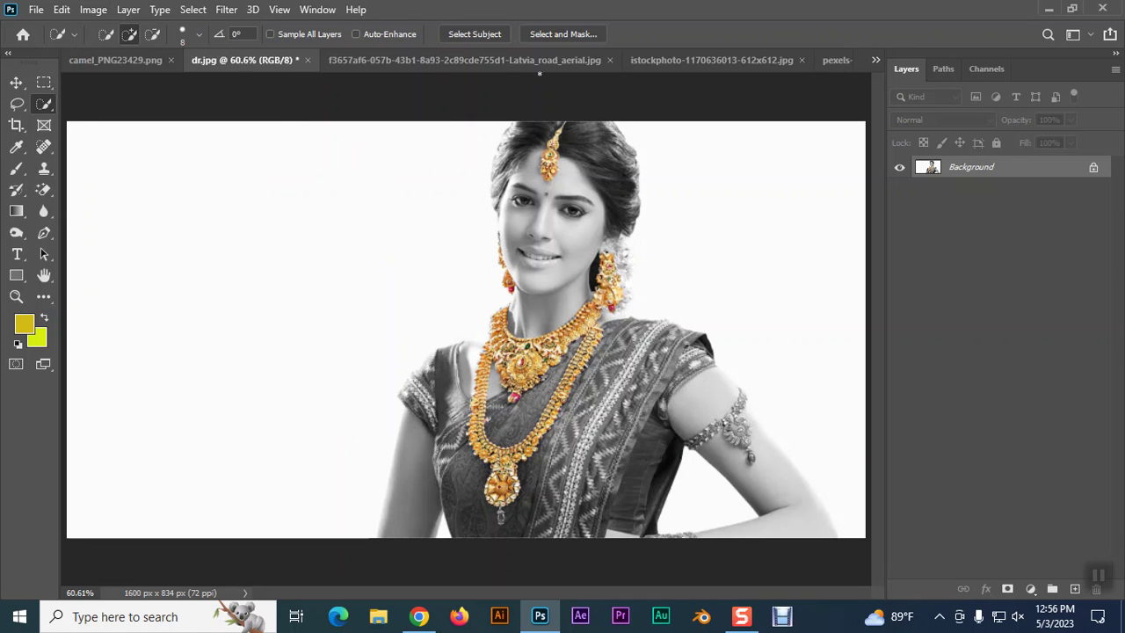
left_click(498, 65)
- Open Coca-Cola-logo.png from the Desktop Image folder
left_click(36, 9)
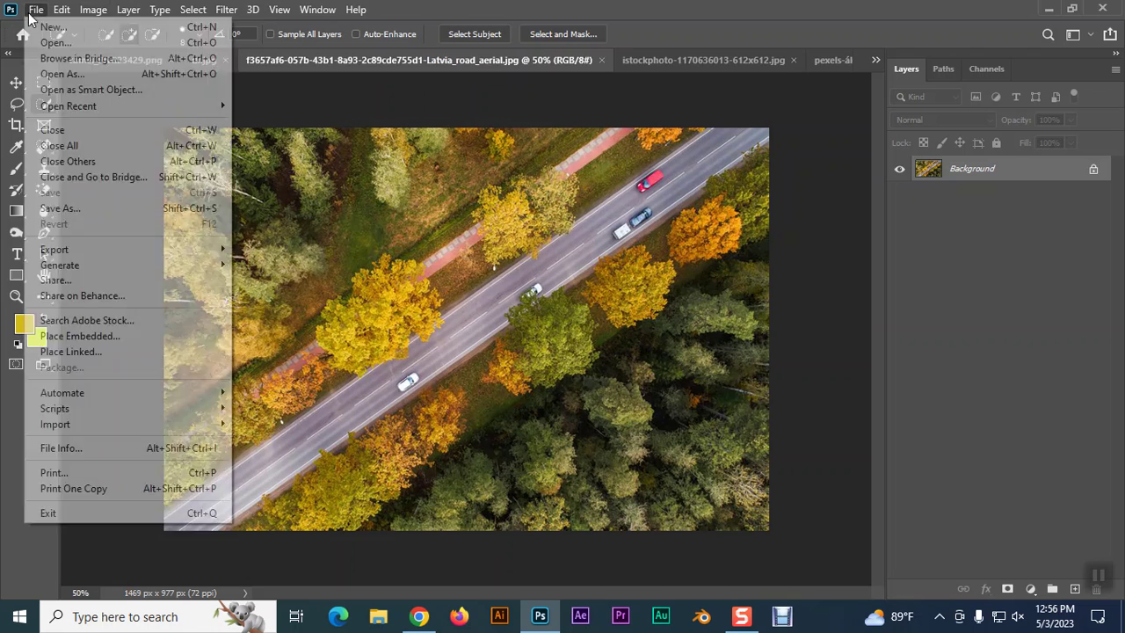
left_click(45, 43)
scroll(359, 240, "down", 3)
scroll(360, 240, "down", 3)
scroll(360, 240, "down", 2)
scroll(360, 234, "down", 2)
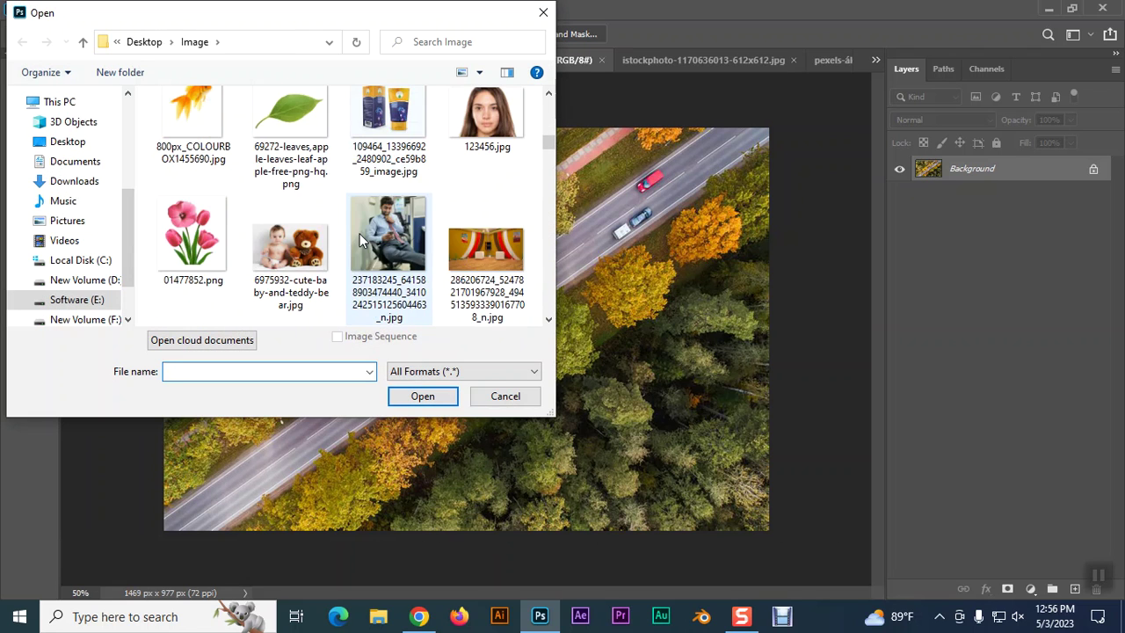
scroll(360, 234, "down", 2)
scroll(359, 234, "down", 2)
scroll(360, 234, "down", 2)
scroll(359, 234, "down", 2)
scroll(360, 233, "down", 2)
scroll(341, 248, "down", 2)
scroll(343, 250, "up", 2)
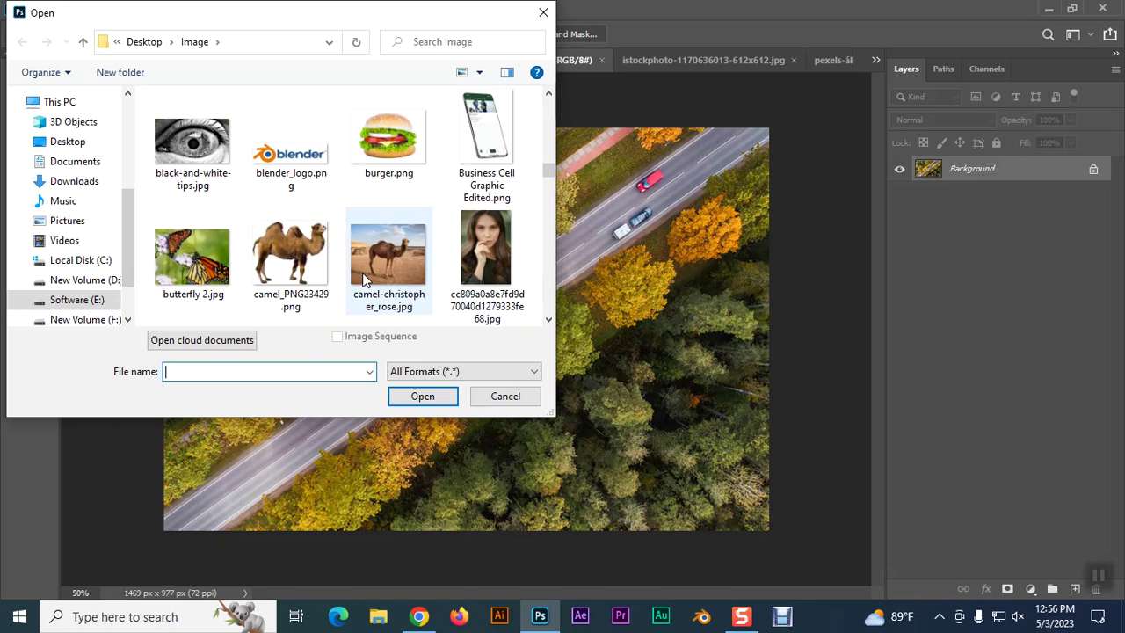
scroll(369, 255, "down", 2)
left_click(394, 262)
left_click(435, 397)
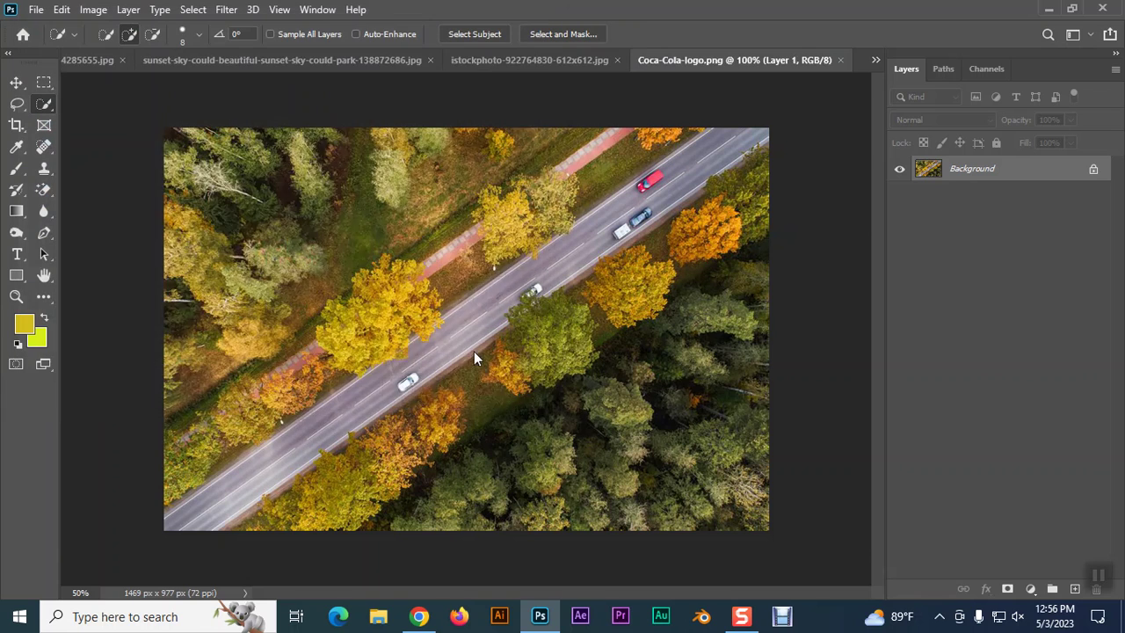
- Browse the open documents via the tabs and overflow list, ending on the autumn path photo
left_click(534, 62)
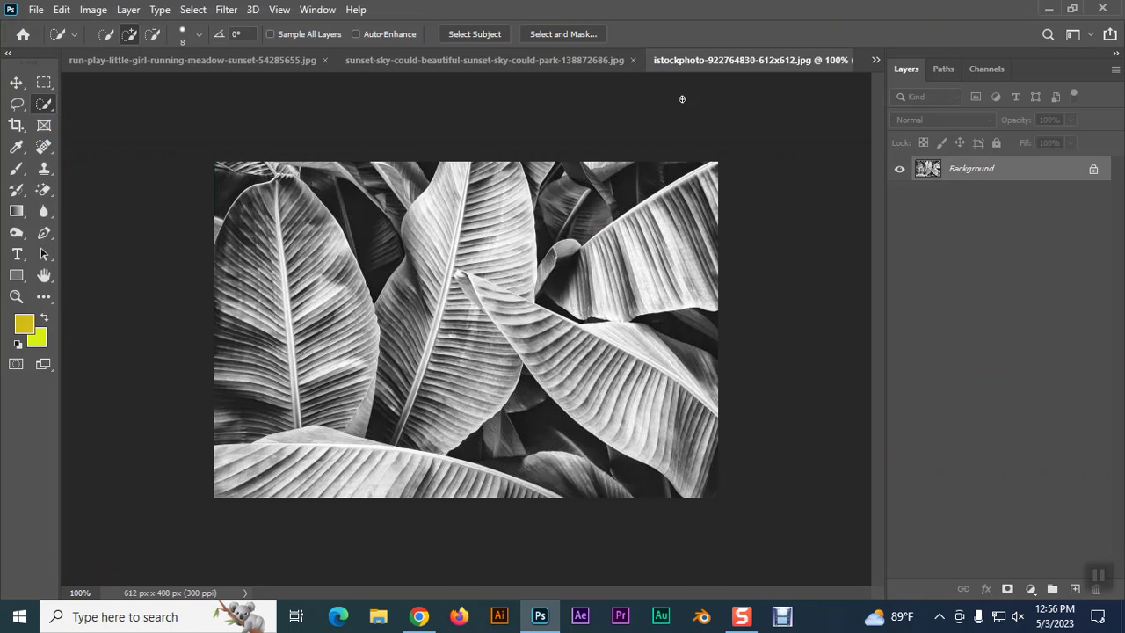
left_click(875, 60)
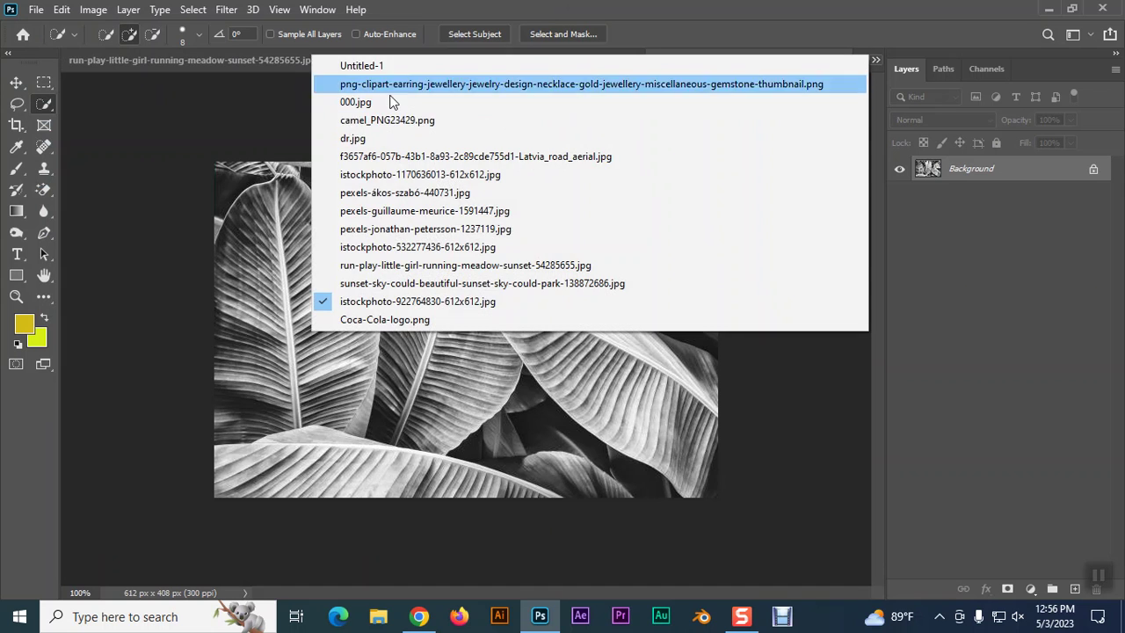
left_click(378, 119)
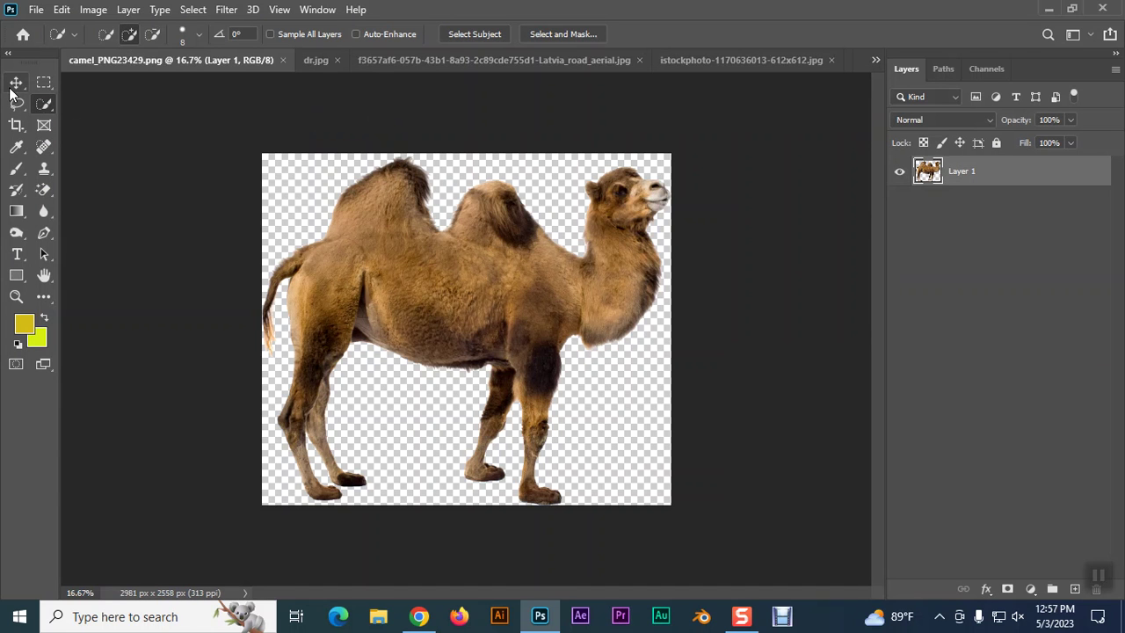
left_click(16, 82)
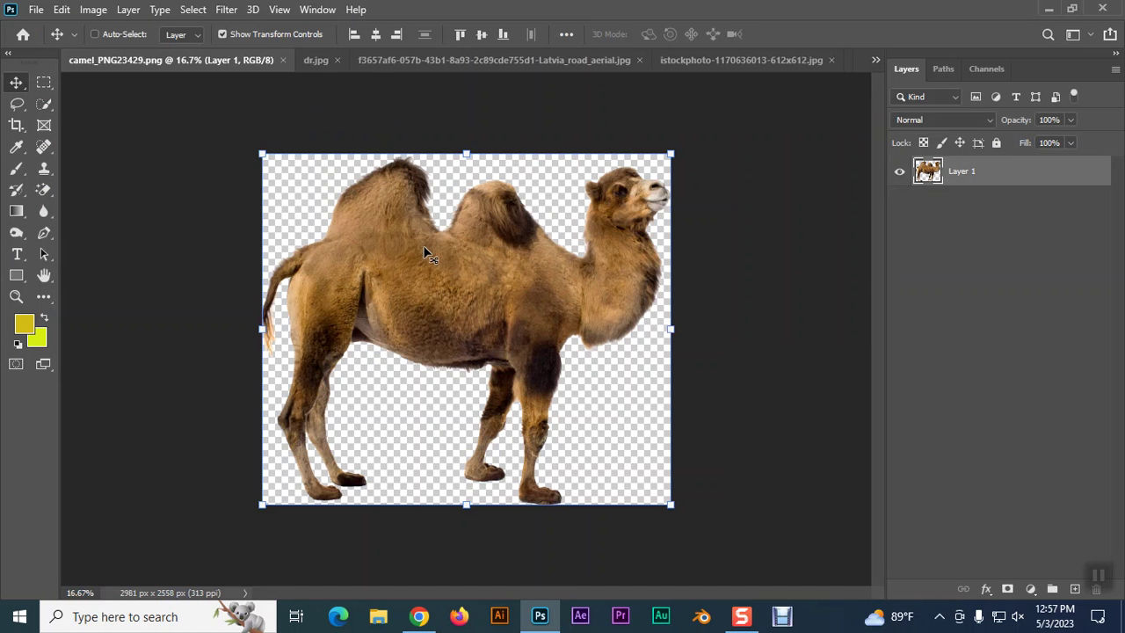
left_click(333, 61)
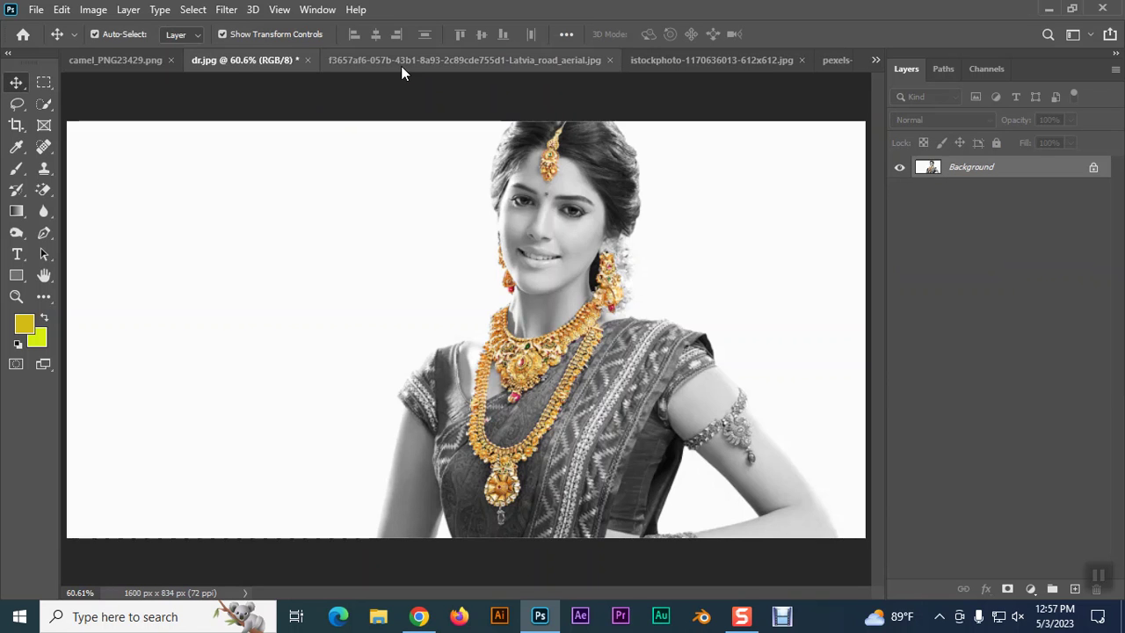
left_click(409, 62)
left_click(666, 61)
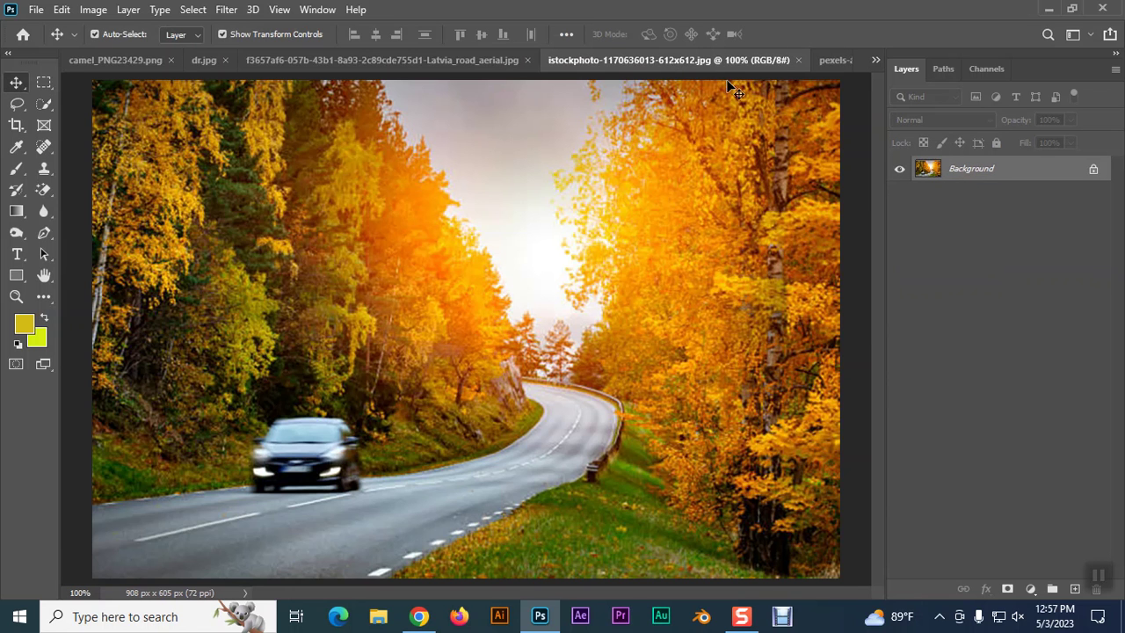
left_click(846, 60)
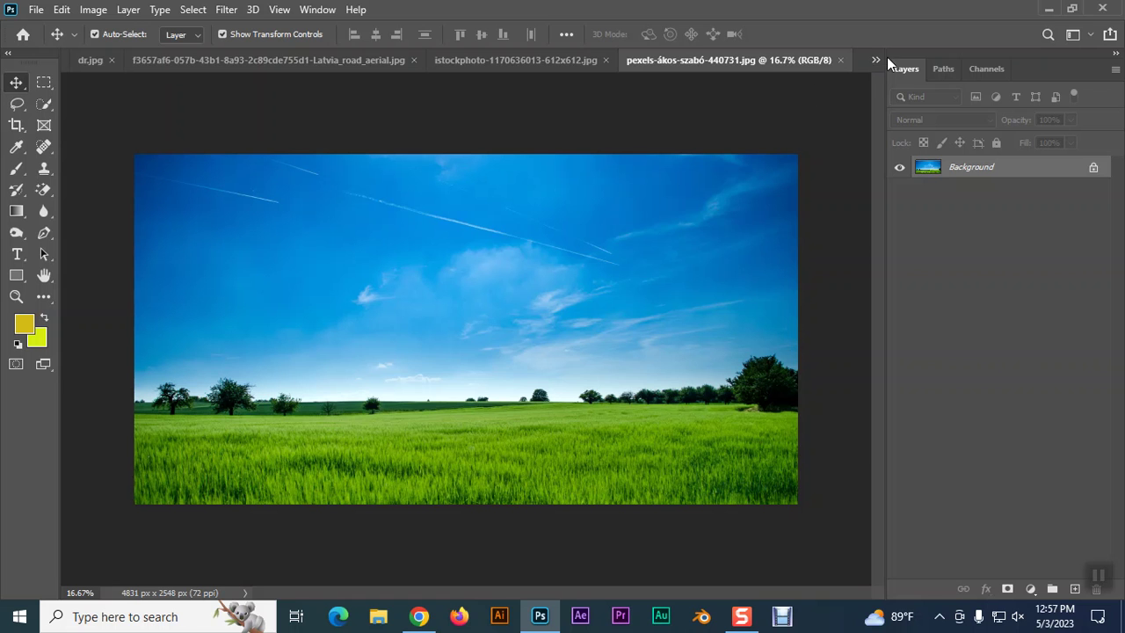
left_click(880, 58)
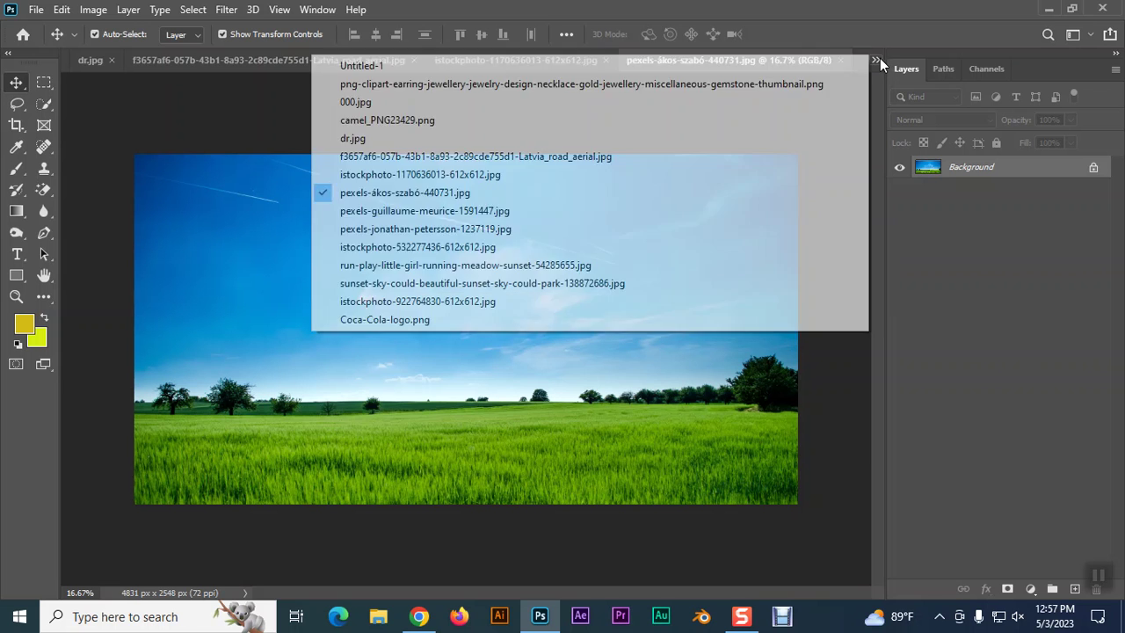
left_click(378, 211)
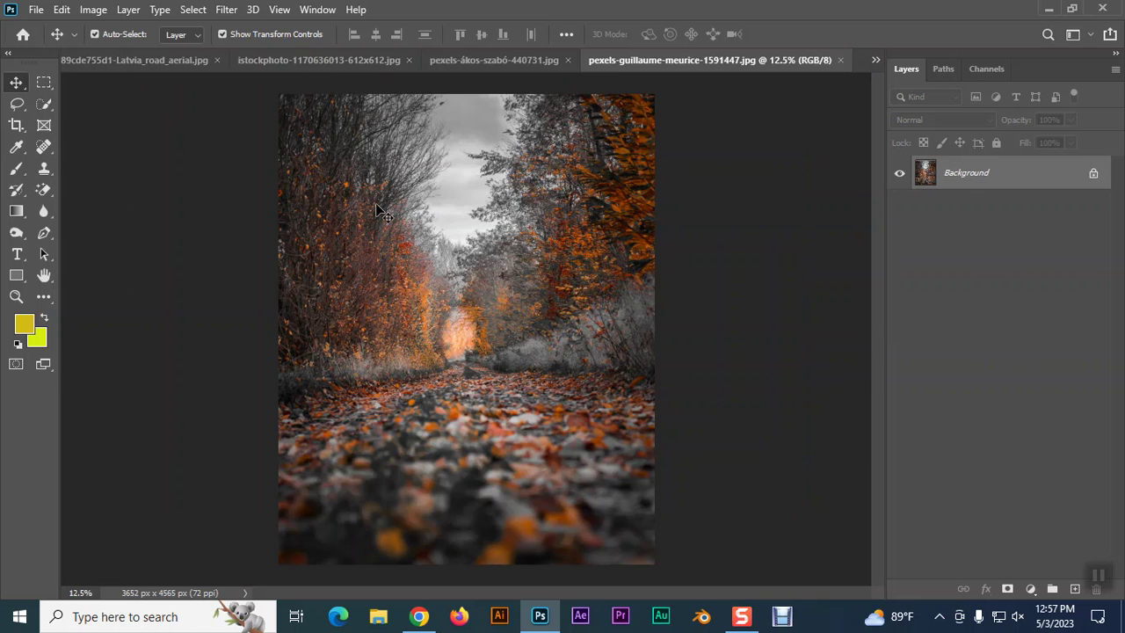
- Close the autumn path, pexels sunset and woman-in-flowers photos without saving
left_click(842, 59)
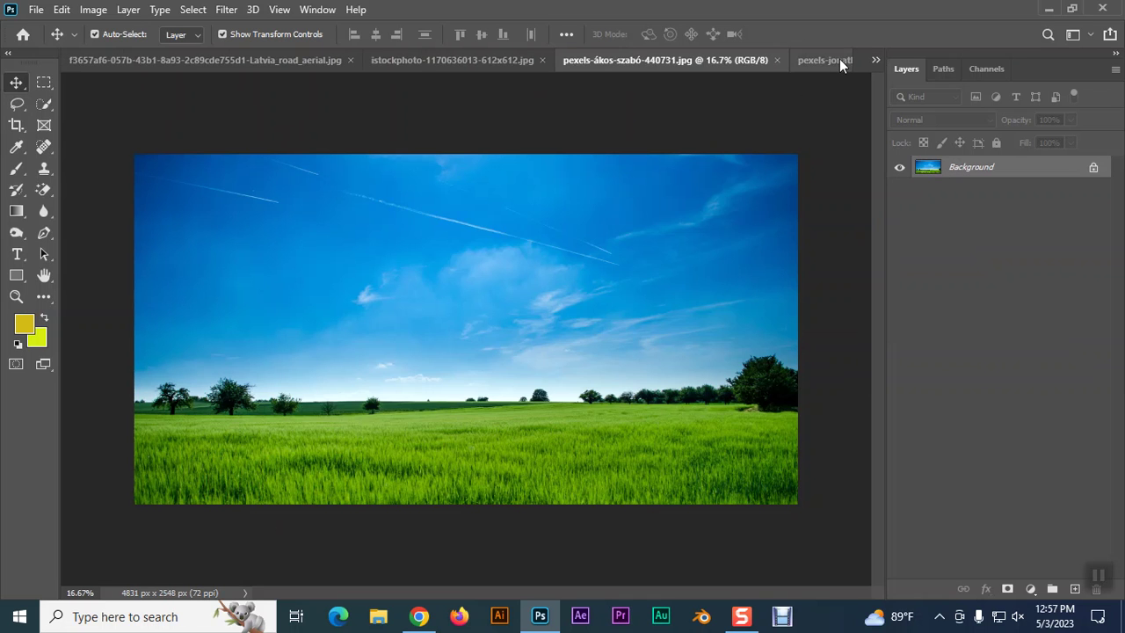
left_click(841, 59)
left_click(840, 59)
left_click(833, 59)
left_click(841, 60)
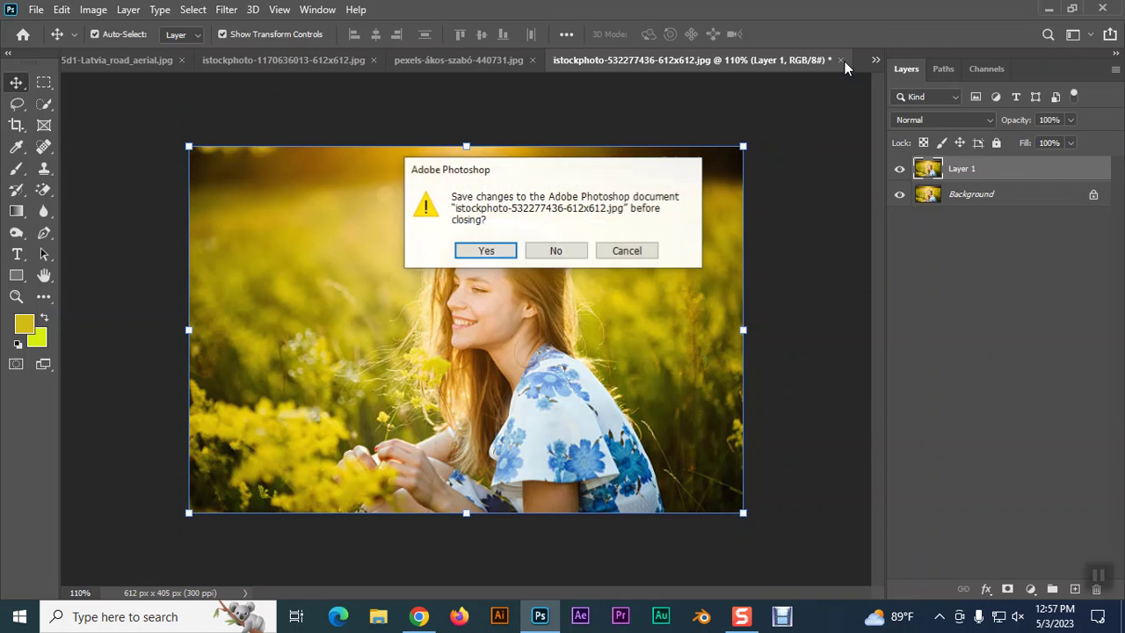
left_click(555, 252)
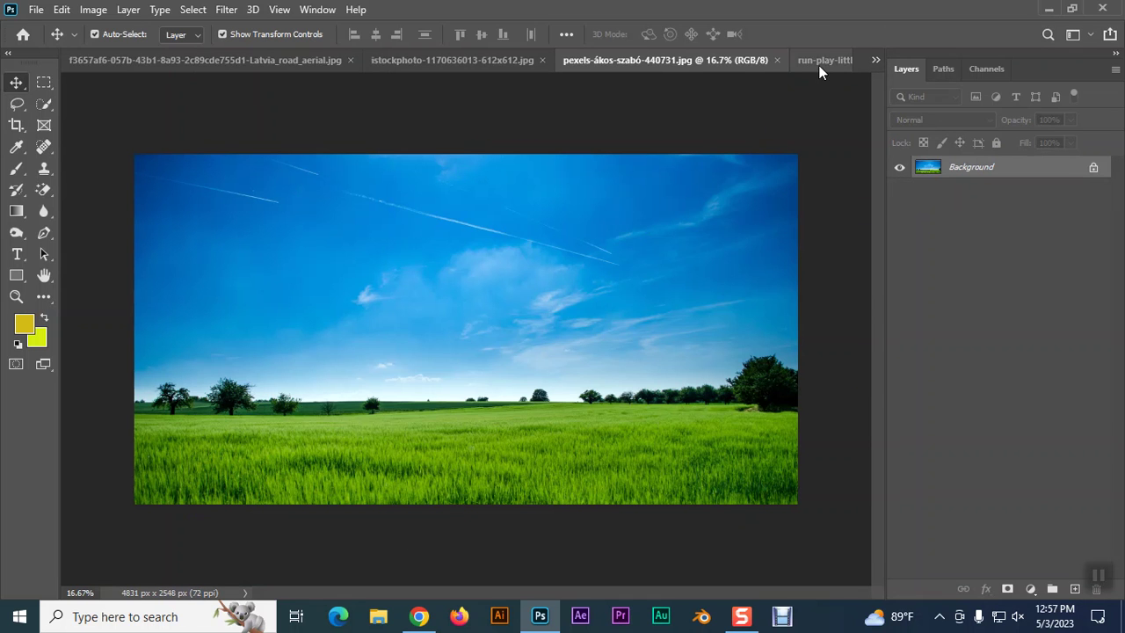
- Close the green field, girl-in-meadow and sunset-sky photos without saving
left_click(777, 60)
left_click(778, 63)
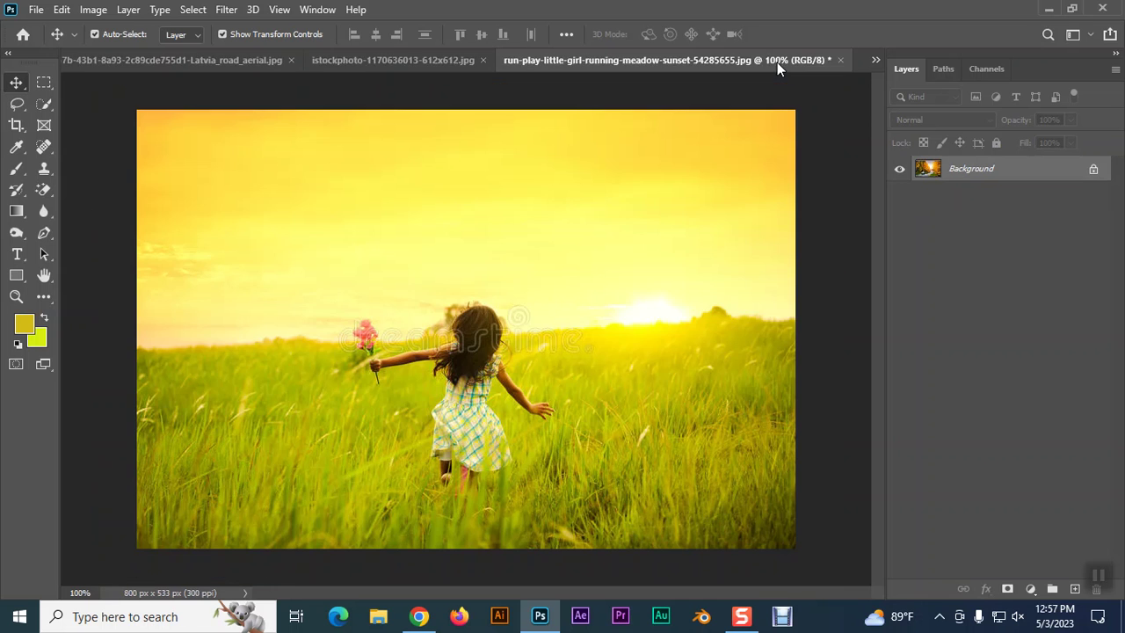
left_click(841, 60)
left_click(582, 240)
left_click(737, 61)
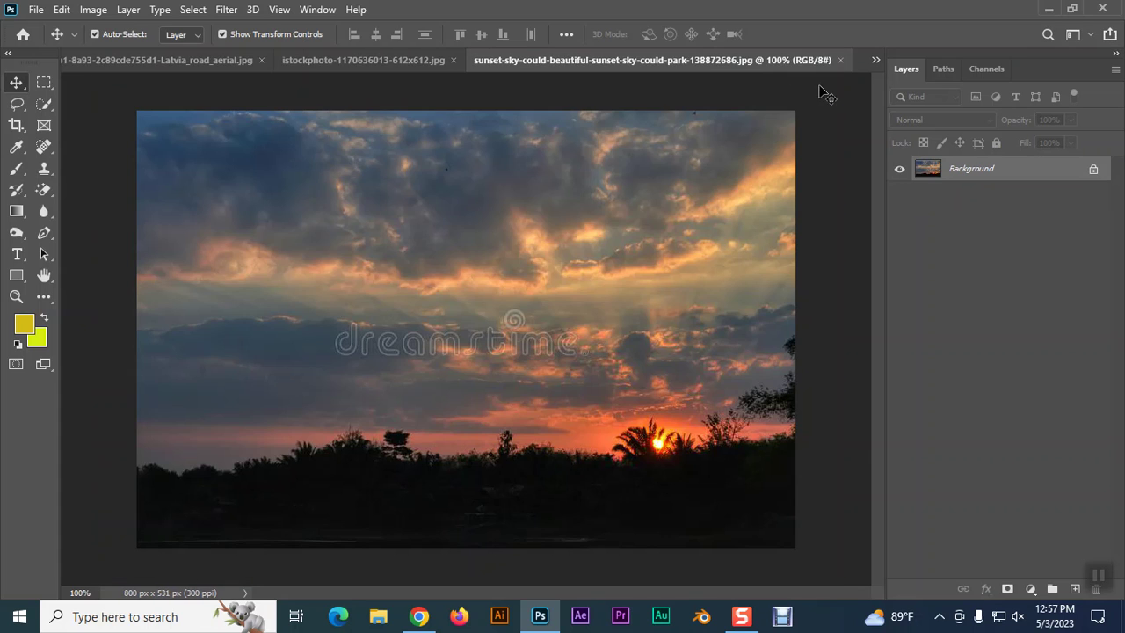
left_click(840, 59)
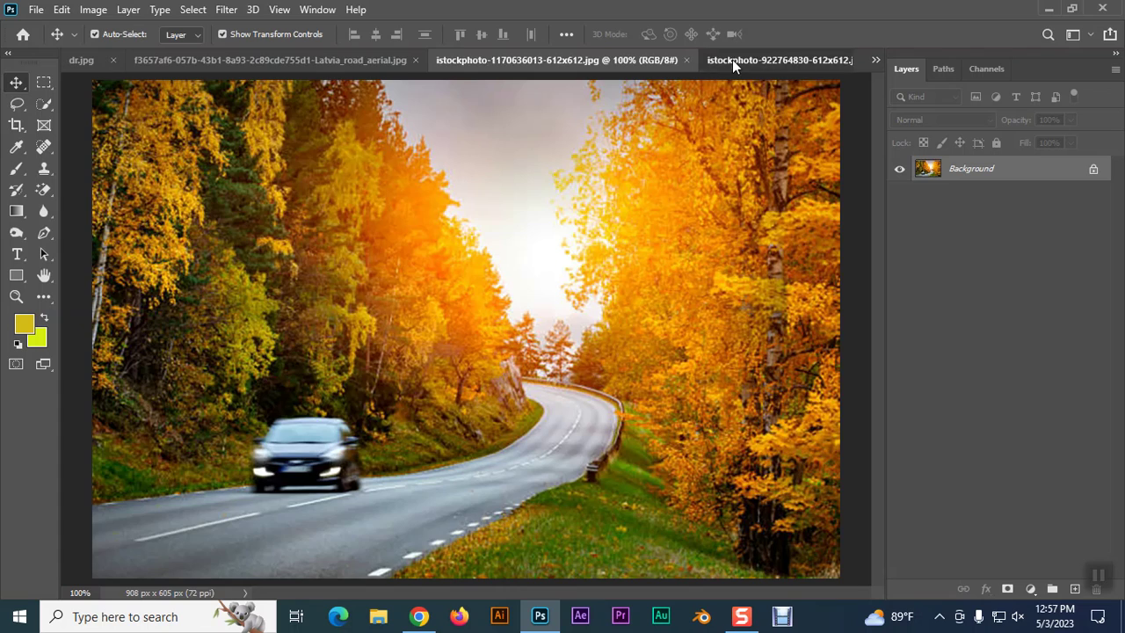
- Close the banana-leaf and autumn road photos and bring 000.jpg to the front
left_click(732, 59)
left_click(841, 60)
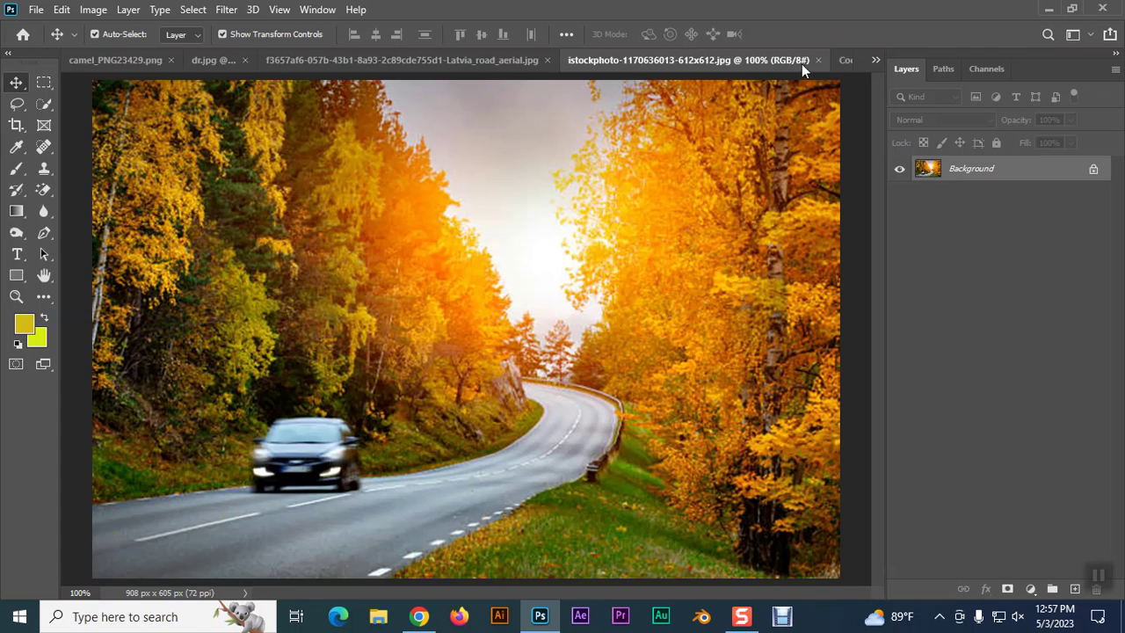
left_click(817, 59)
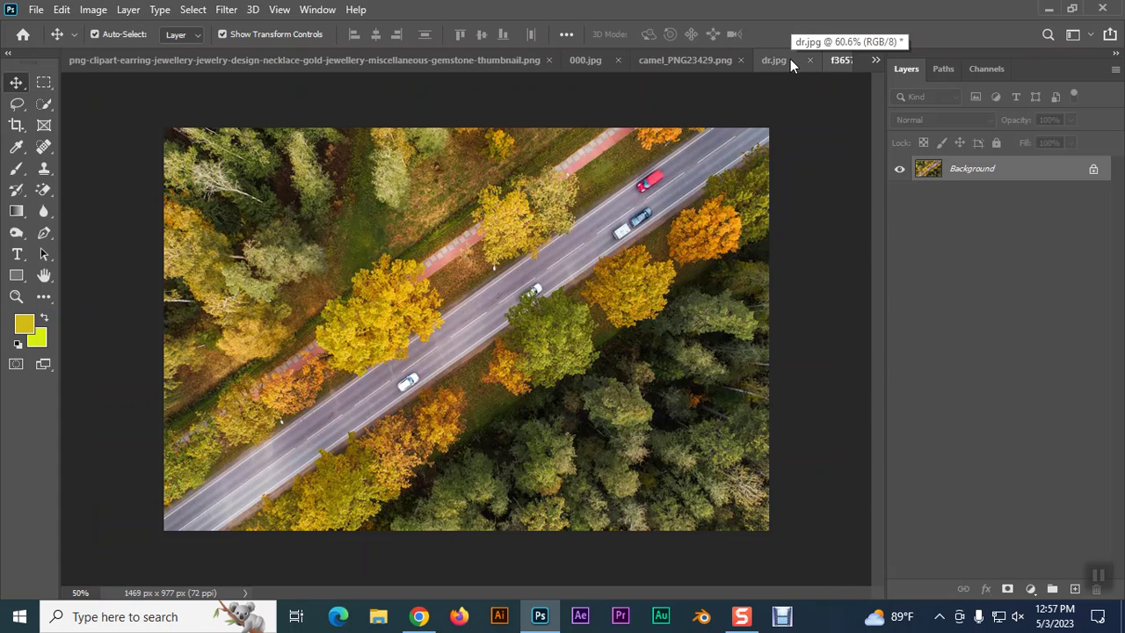
left_click(790, 59)
left_click(731, 62)
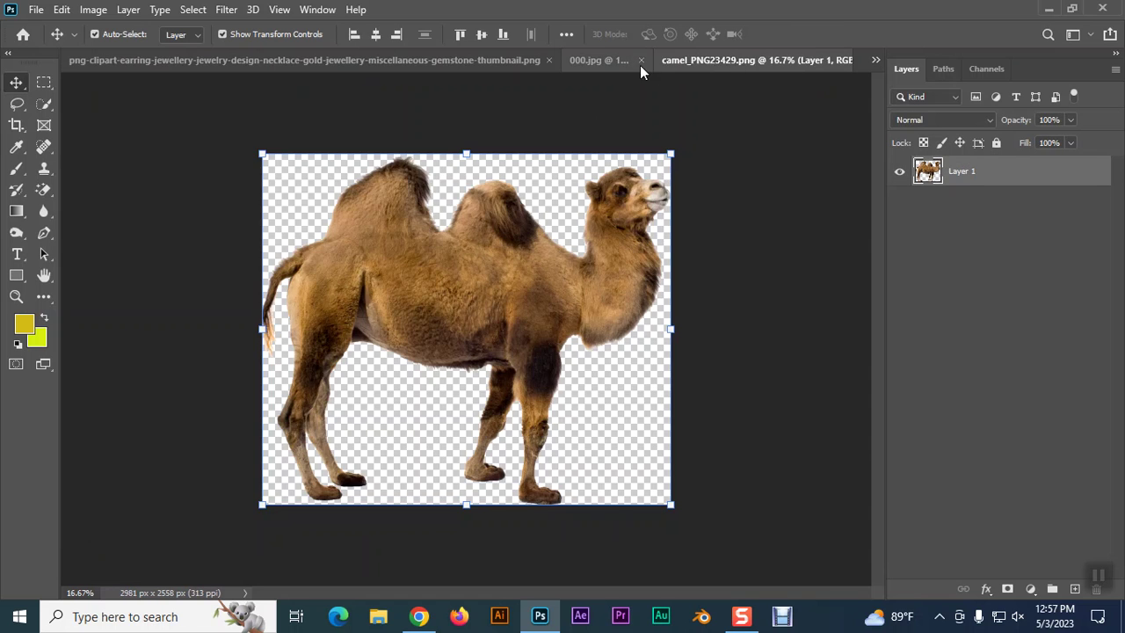
left_click(608, 60)
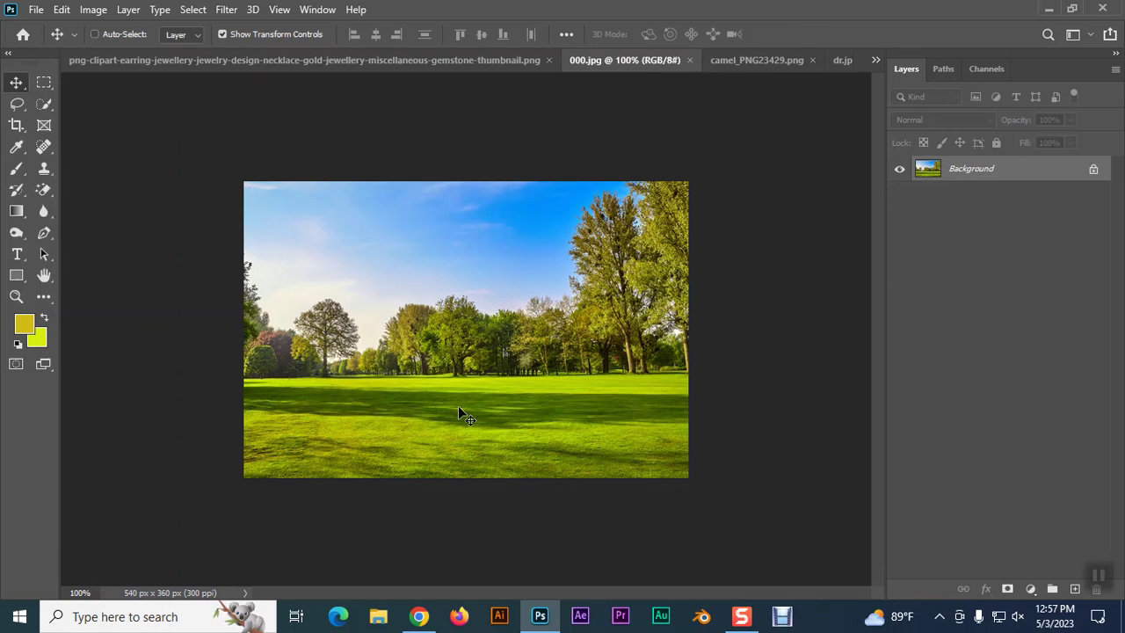
- Paste the camel into 000.jpg and scale it down onto the park lawn
key("ctrl+v")
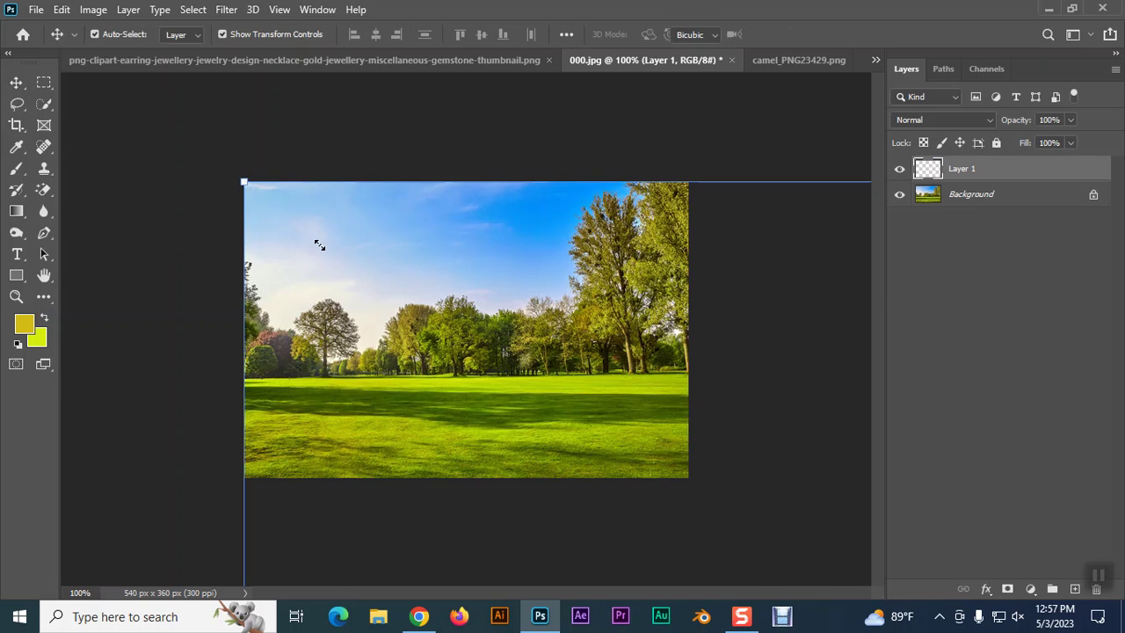
left_click_drag(317, 244, 502, 383)
left_click_drag(207, 138, 603, 476)
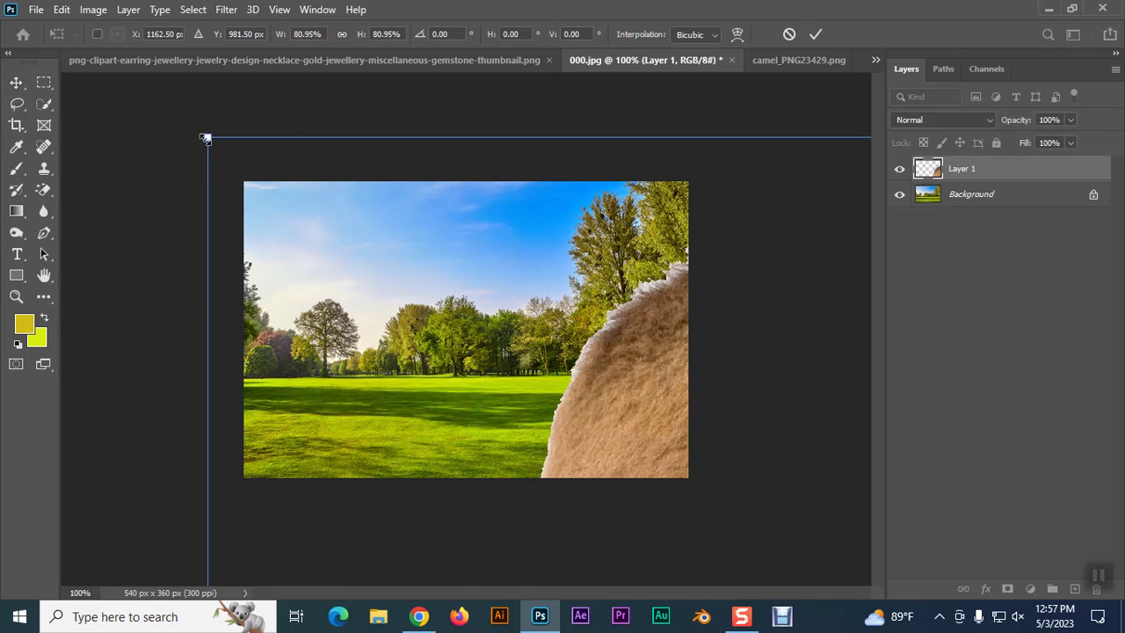
left_click_drag(672, 508, 264, 170)
mouse_move(198, 139)
left_mouse_down()
mouse_move(446, 363)
mouse_move(134, 167)
mouse_move(397, 316)
left_mouse_up()
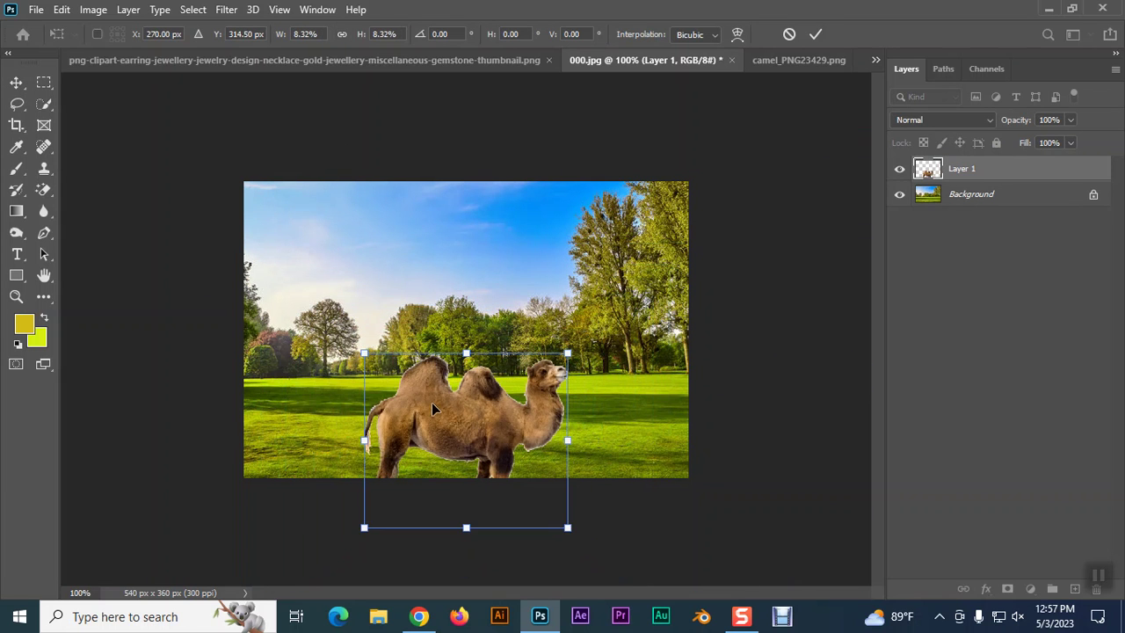
left_click_drag(433, 402, 406, 333)
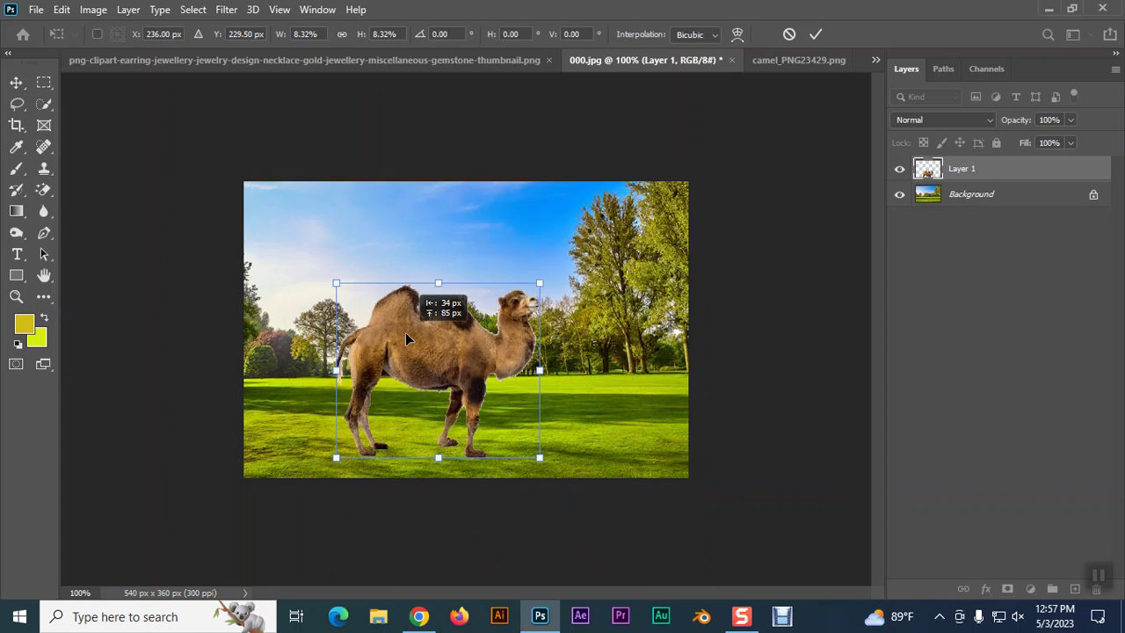
left_click_drag(336, 284, 353, 301)
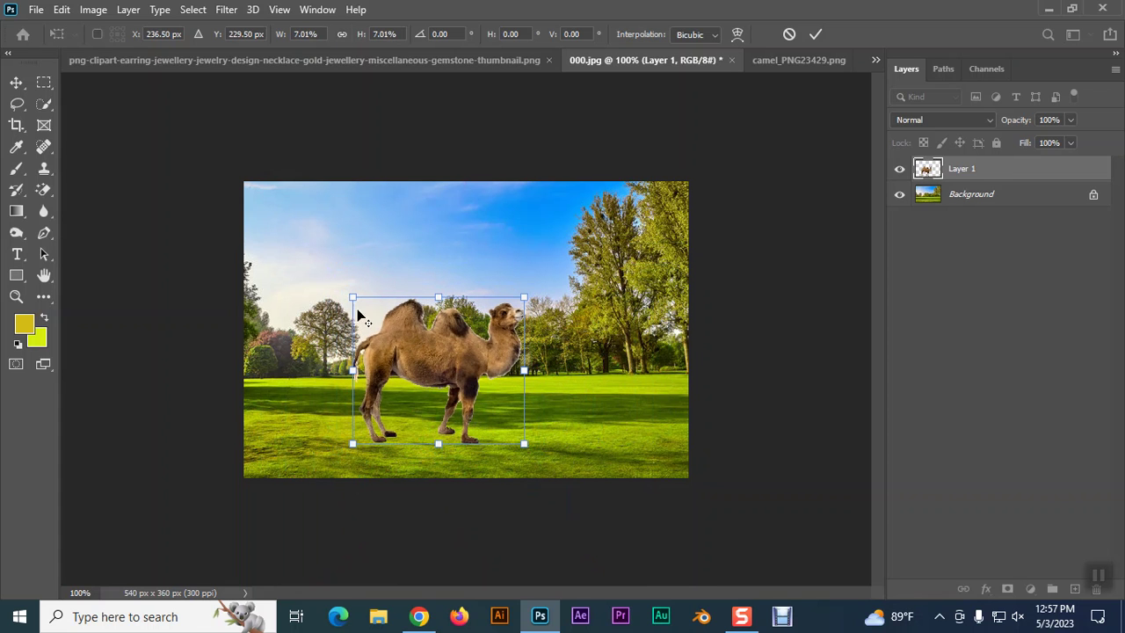
left_click_drag(415, 348, 415, 351)
key("Return")
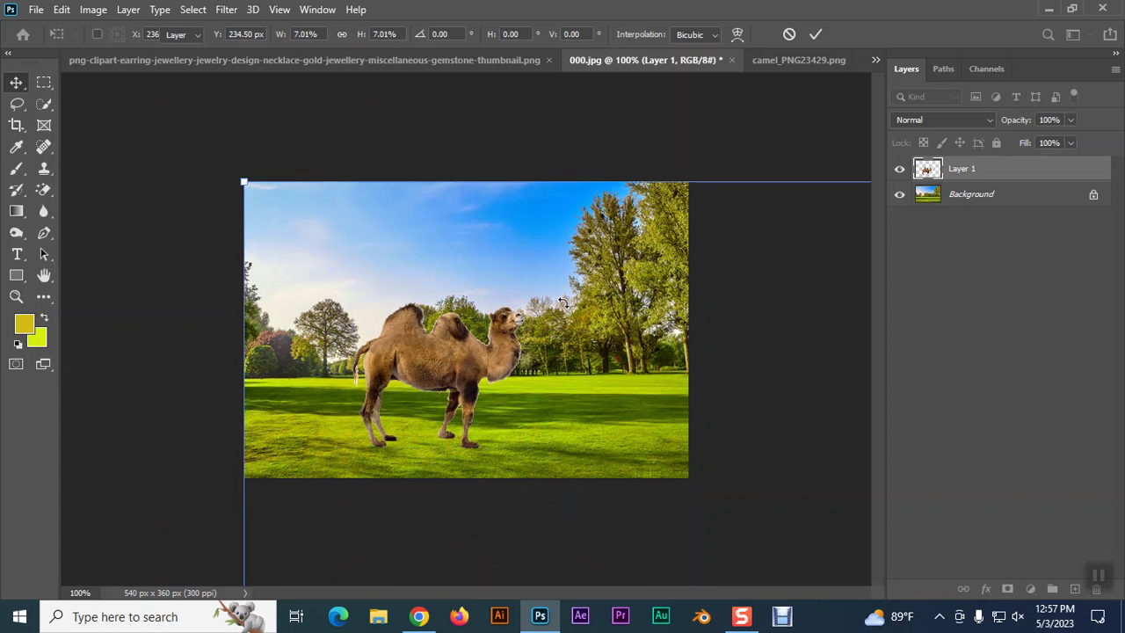
- Select the camel Layer 1 and bring up Image > Adjustments
left_click(713, 318)
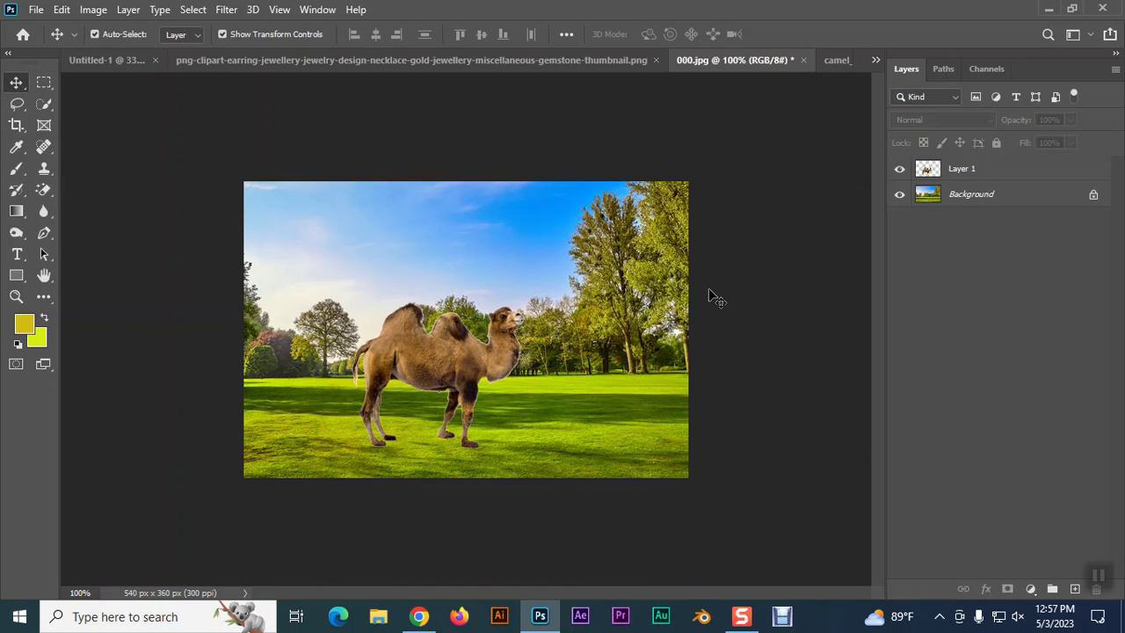
left_click(461, 348)
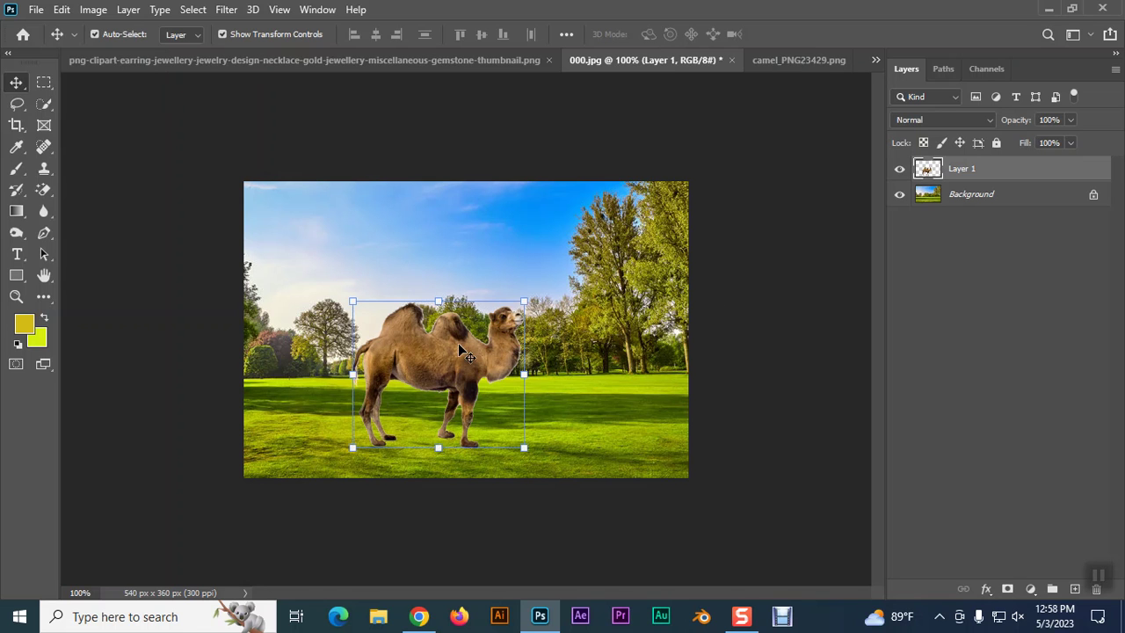
left_click(93, 9)
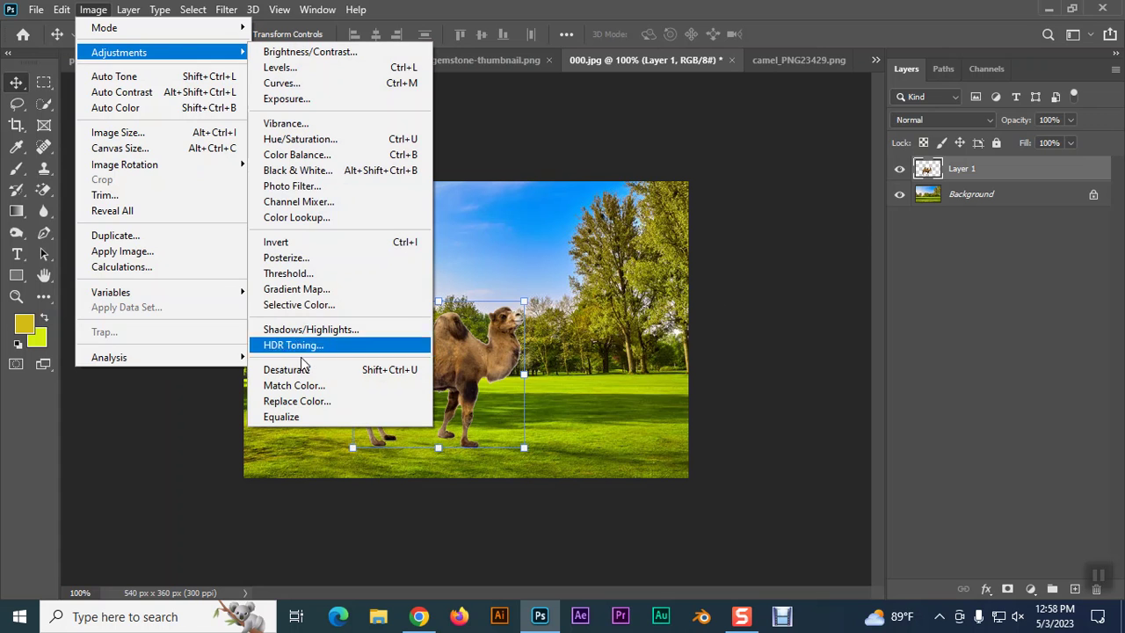
mouse_move(119, 52)
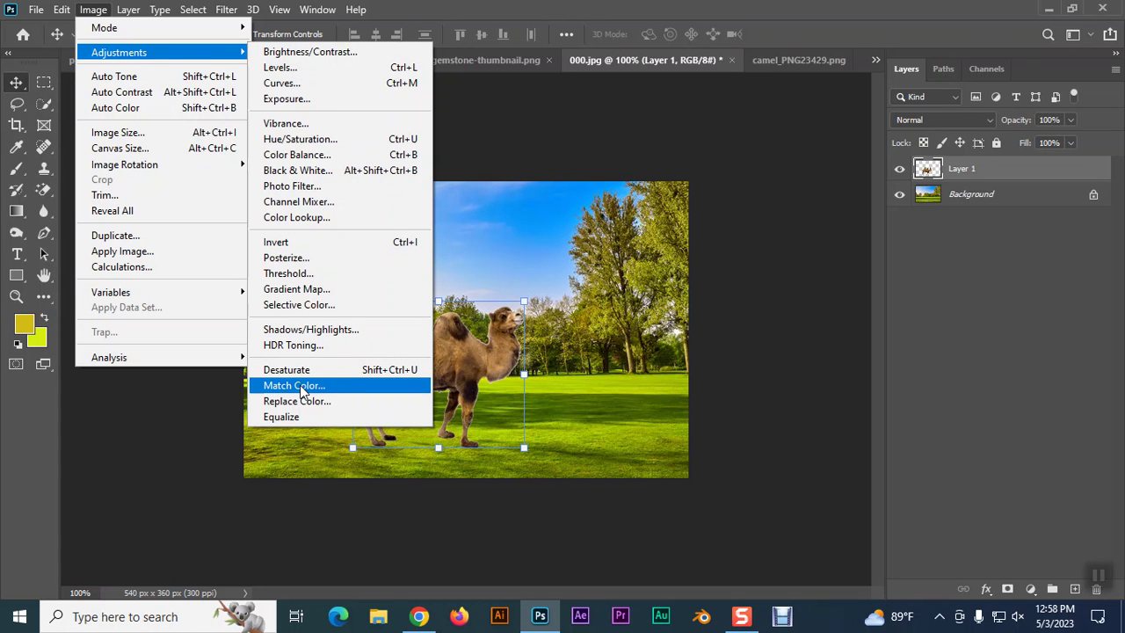
- Apply Match Color to the camel with 000.jpg Layer 1 as source, leaving colours unchanged
left_click(302, 387)
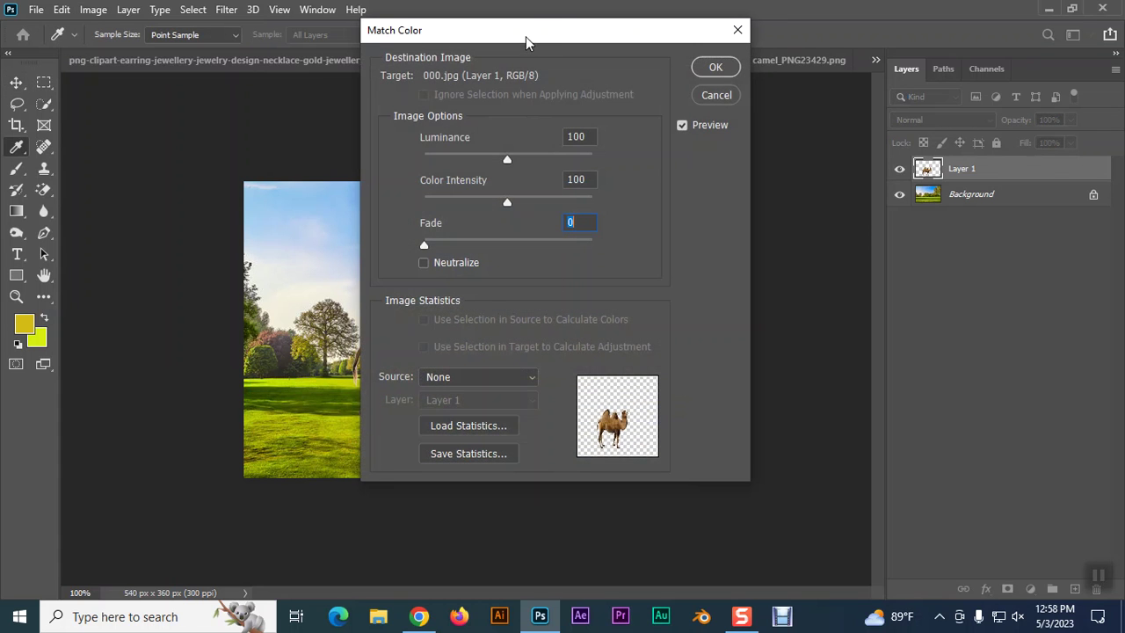
left_click_drag(525, 36, 884, 19)
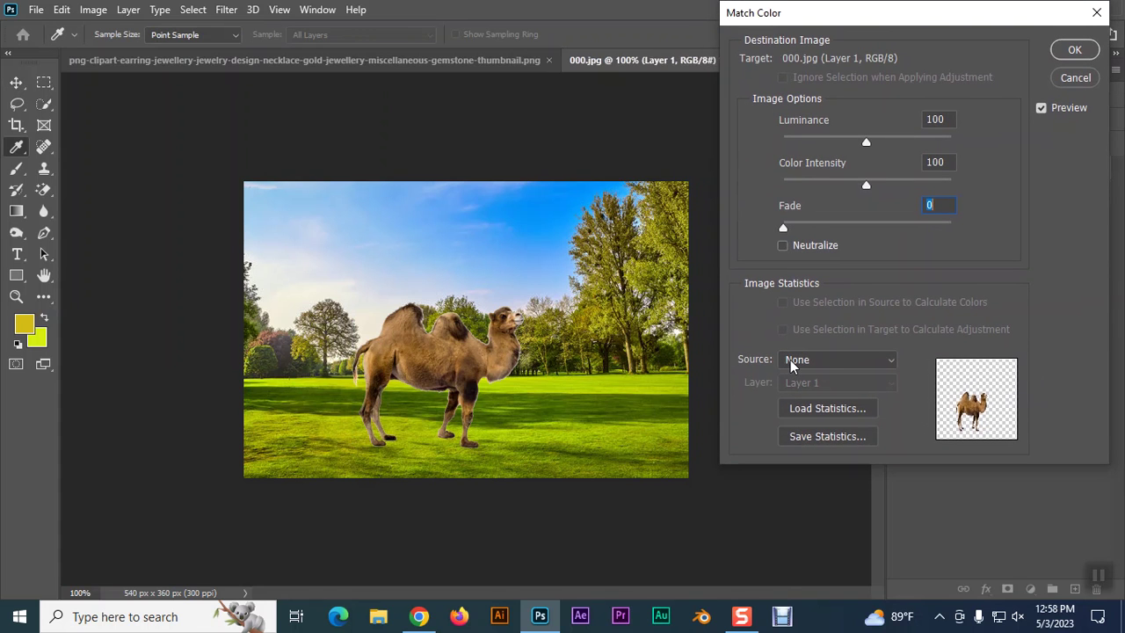
left_click_drag(741, 20, 847, 16)
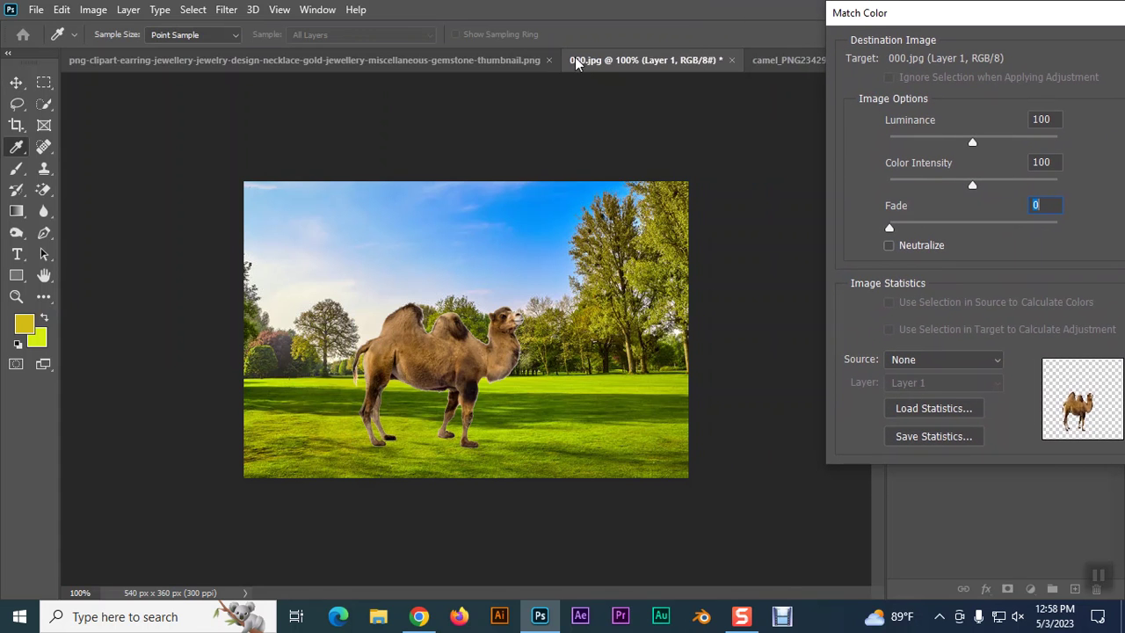
left_click(905, 367)
left_click(841, 405)
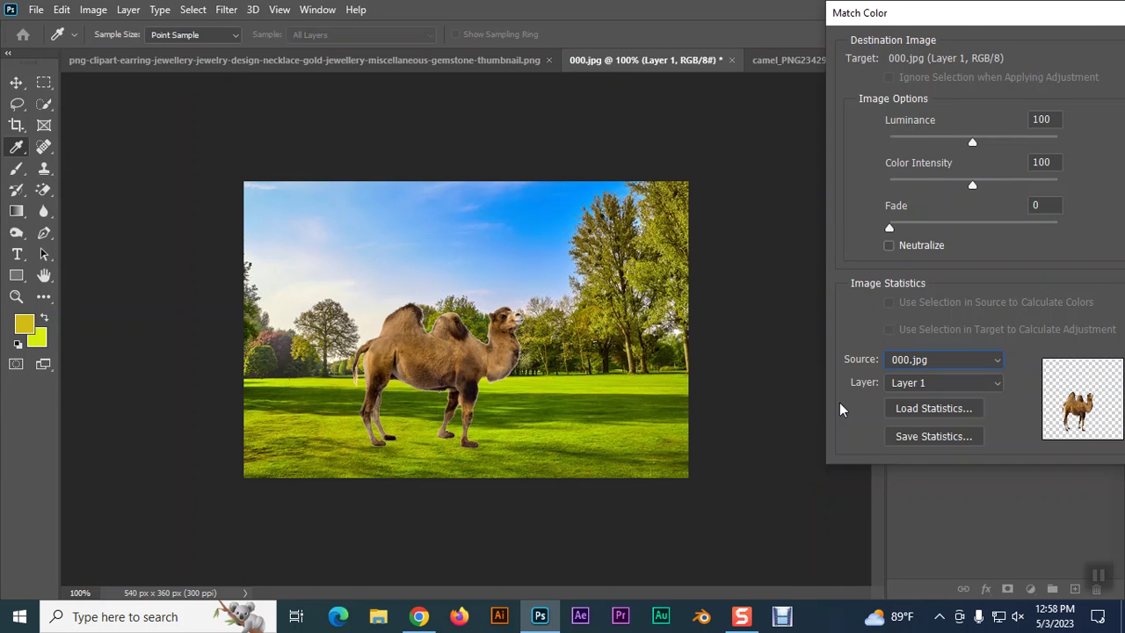
left_click_drag(964, 25, 804, 21)
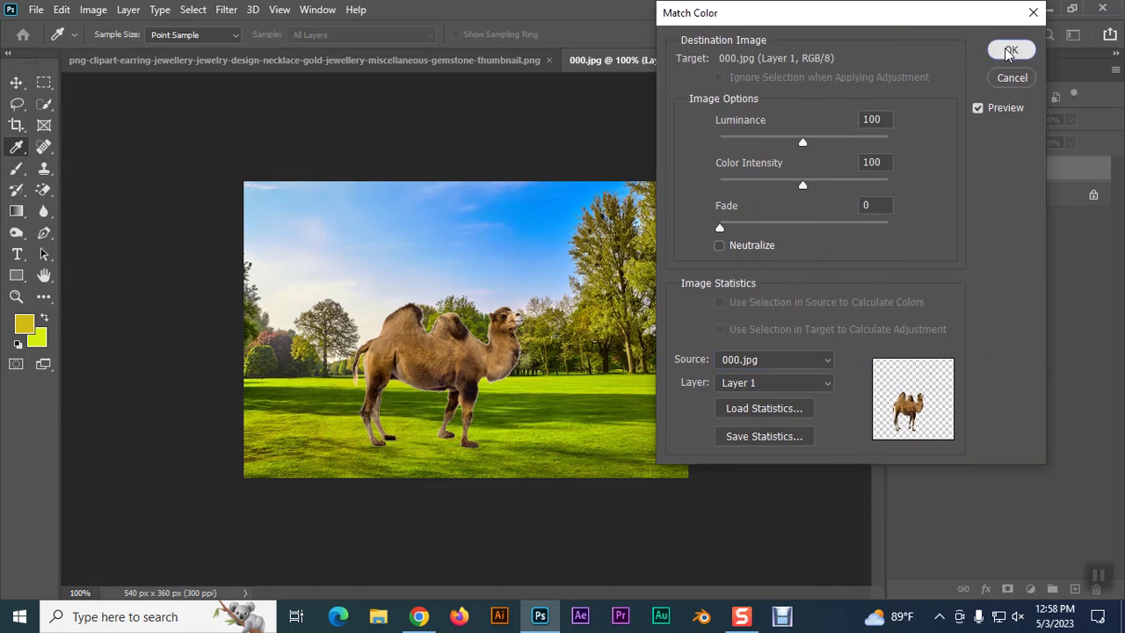
left_click(1005, 50)
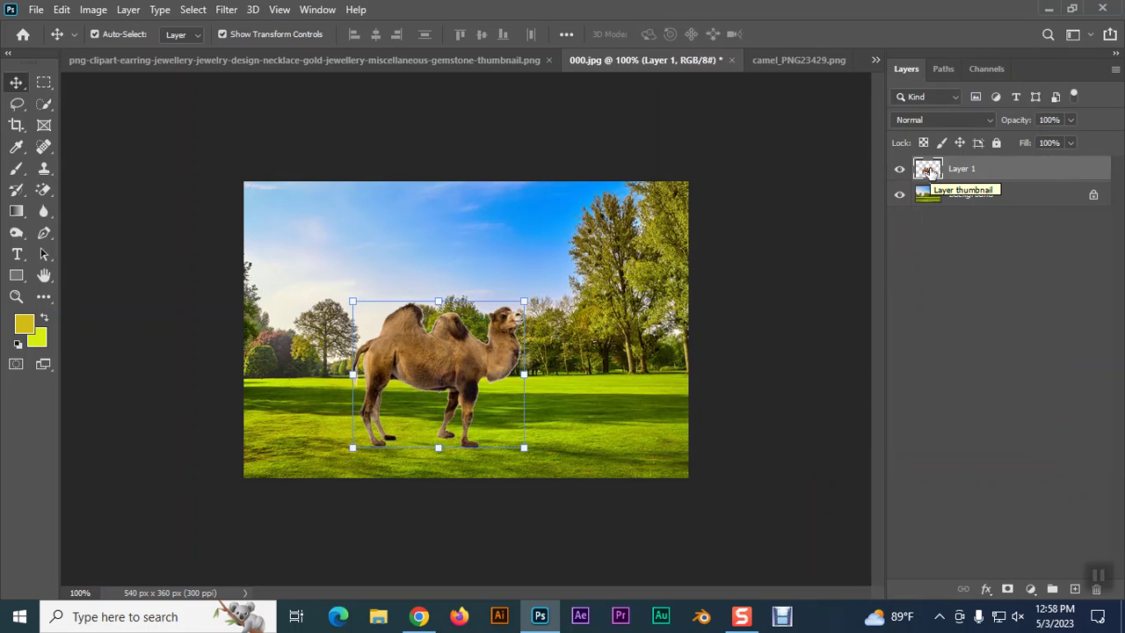
- Hide Layer 1 and Match Color the standalone camel image to 000.jpg, turning it yellow-green
key("ctrl")
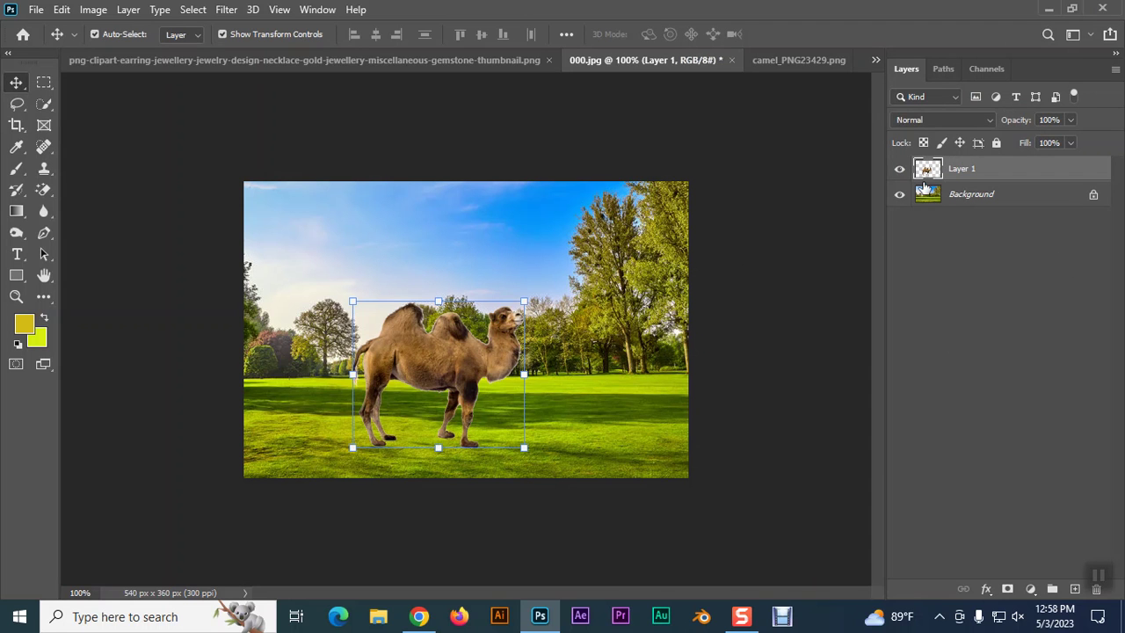
left_click(899, 169)
left_click(797, 61)
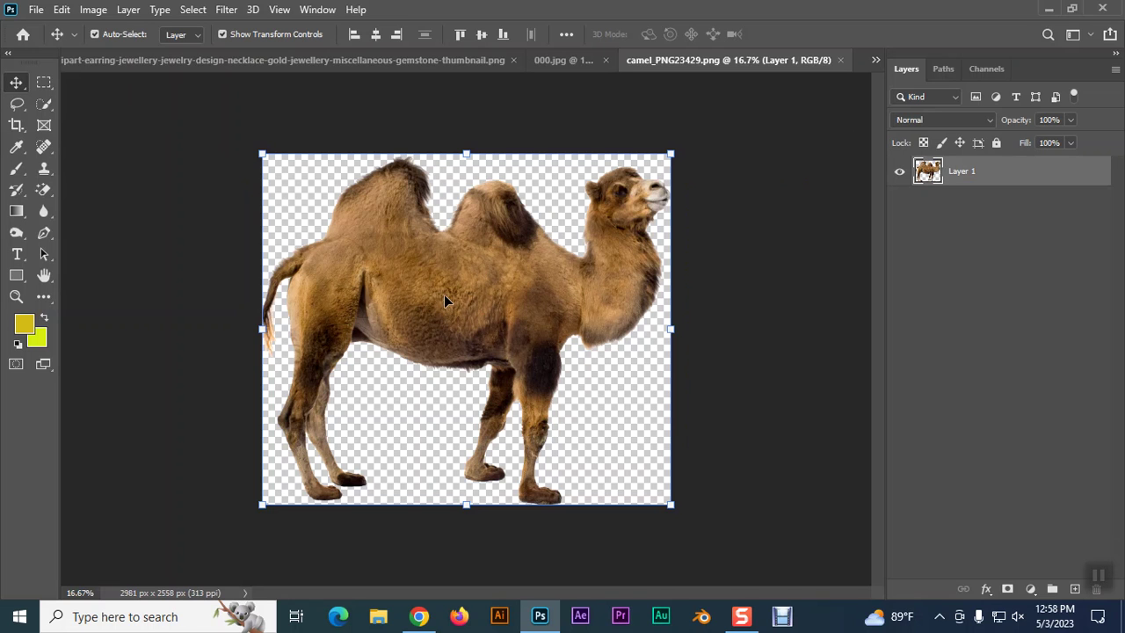
left_click(93, 10)
mouse_move(119, 51)
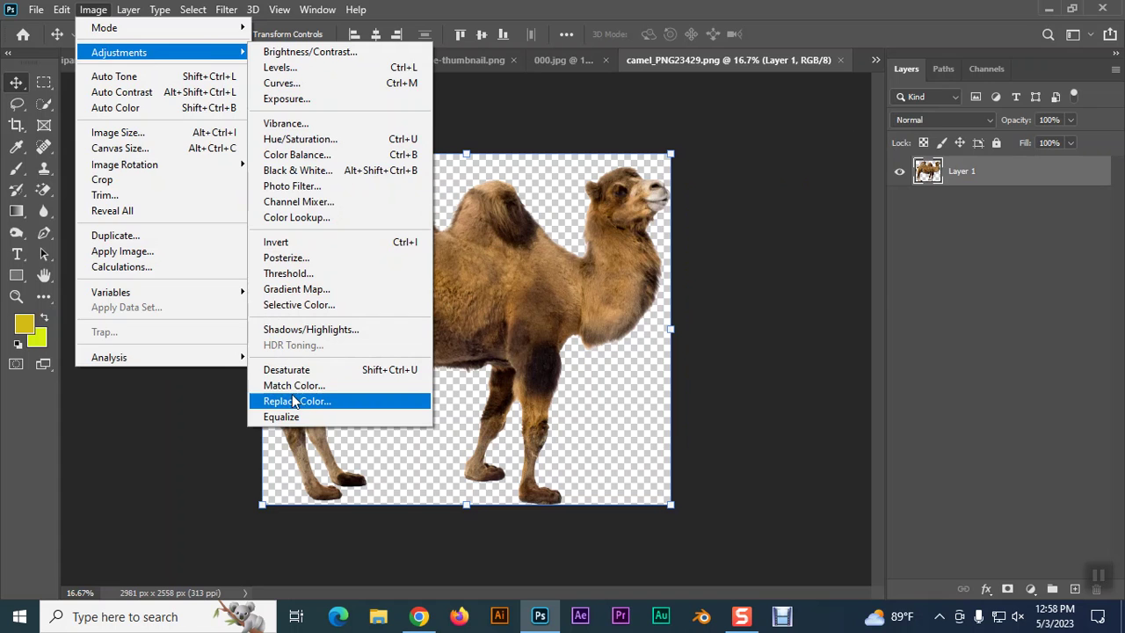
left_click(293, 387)
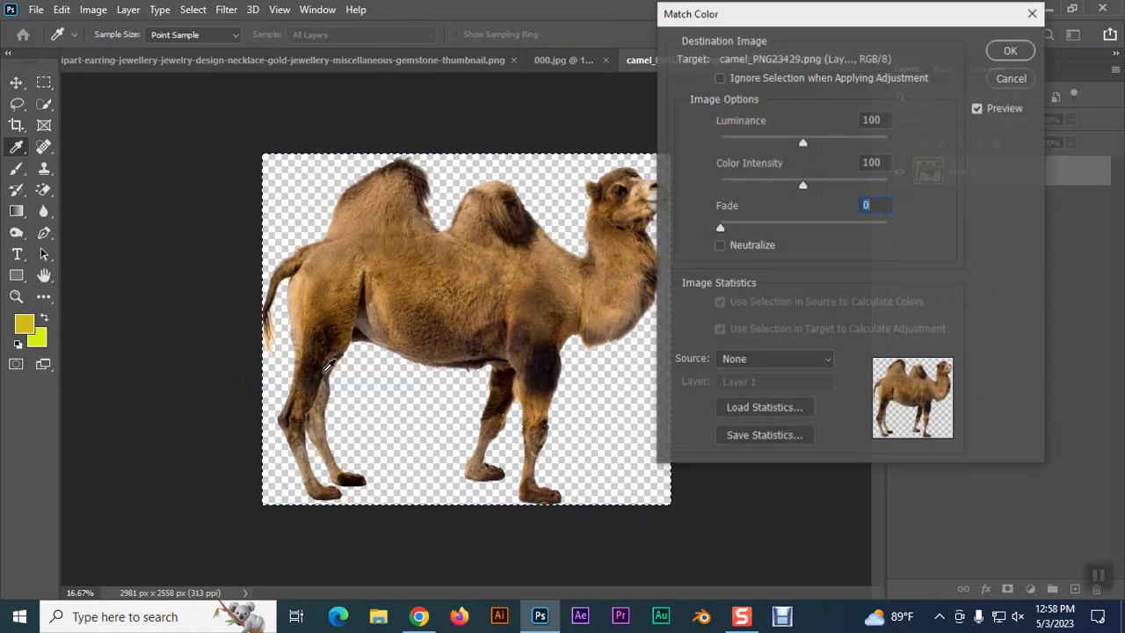
left_click(767, 359)
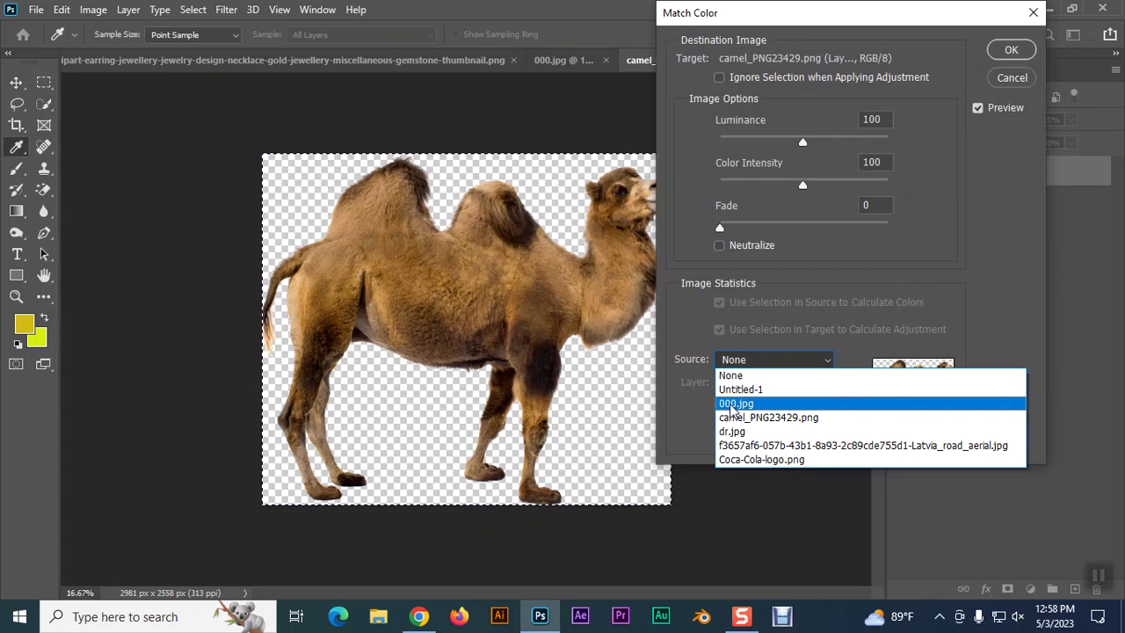
left_click(734, 403)
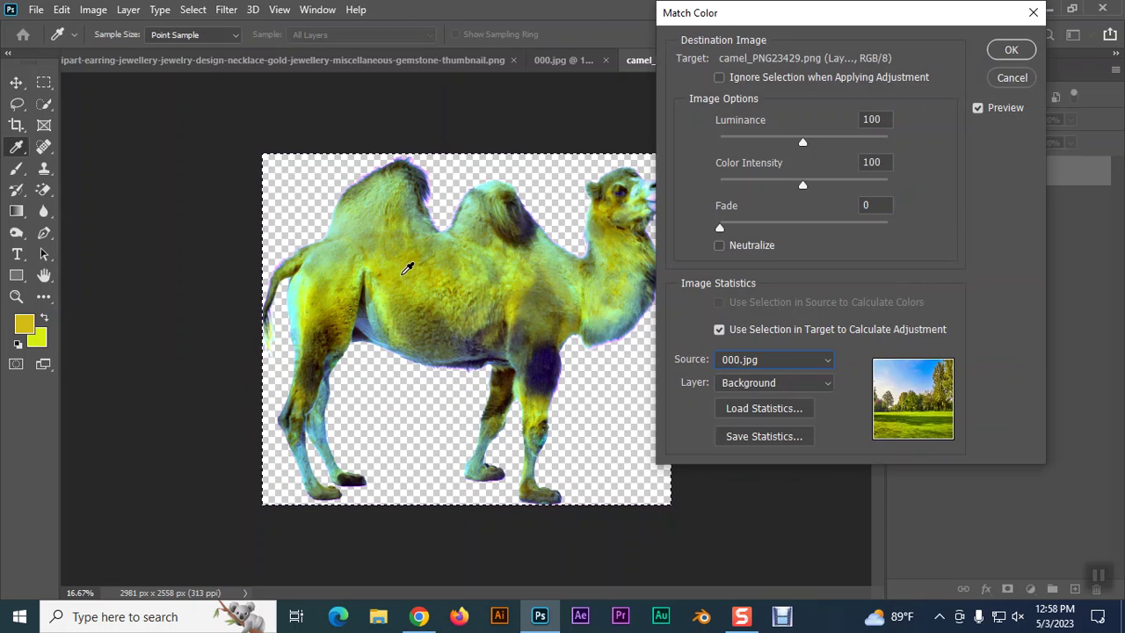
left_click(1012, 49)
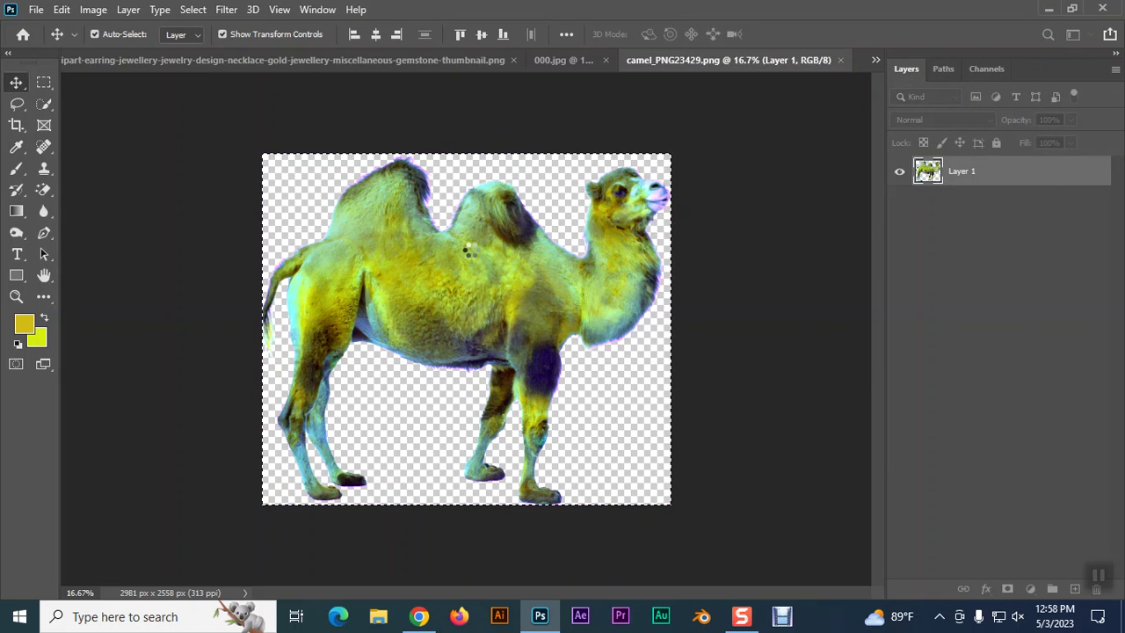
- Take the recoloured camel back to 000.jpg with the Background layer selected
key("ctrl+d")
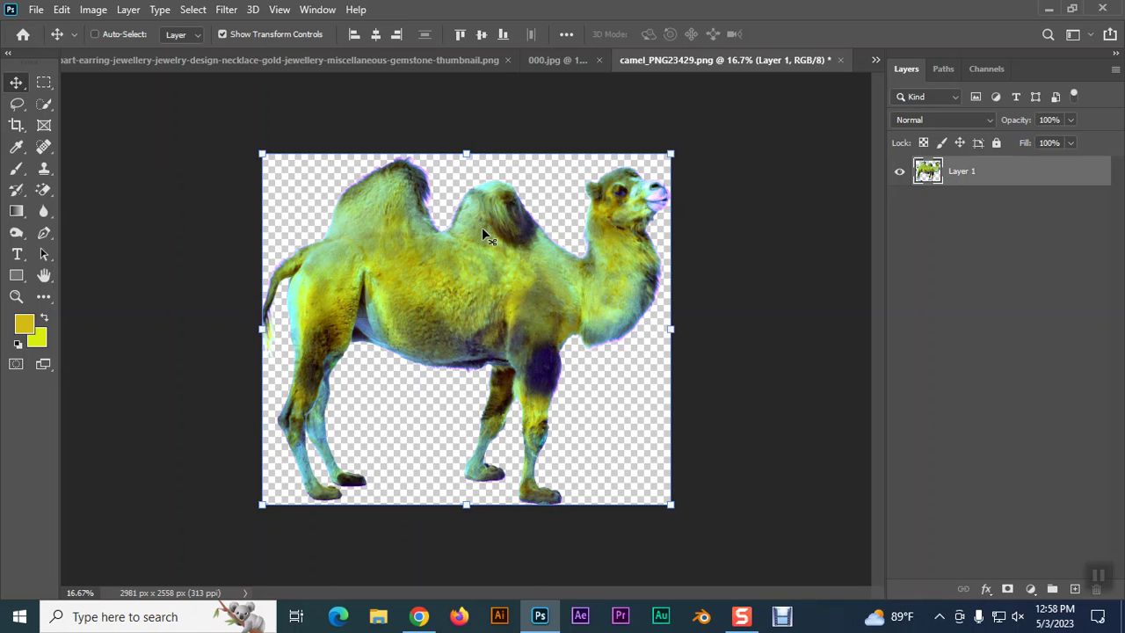
left_click(561, 62)
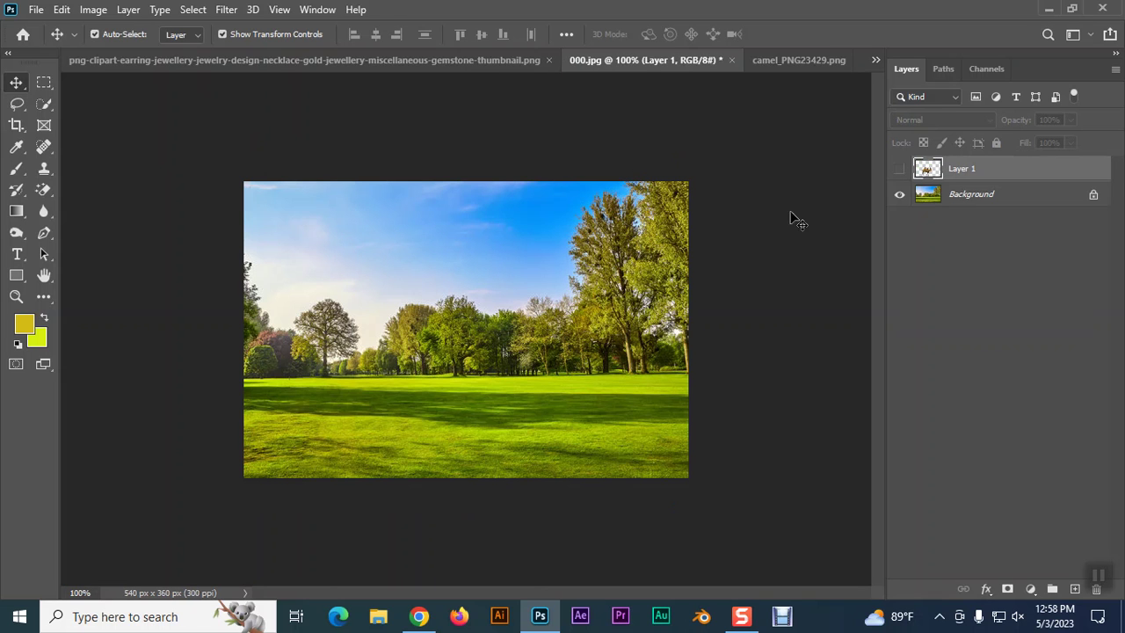
left_click(940, 207)
- Paste the yellow-green camel and scale it to about 6% on the grass
key("ctrl+v")
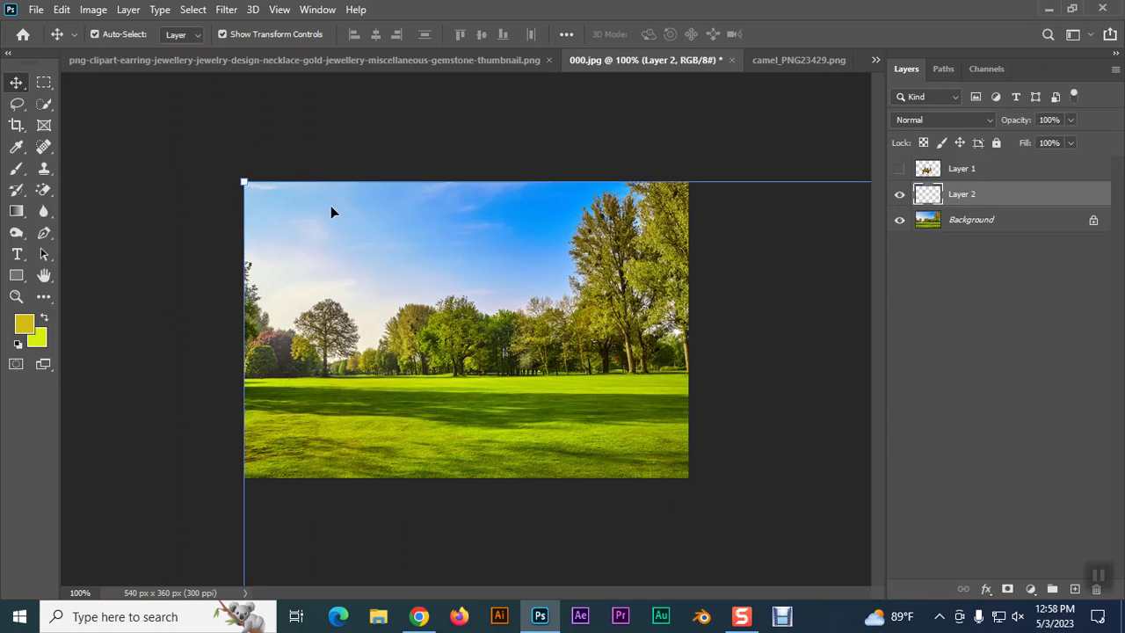
mouse_move(389, 271)
left_mouse_down()
mouse_move(351, 180)
mouse_move(356, 136)
mouse_move(232, 96)
left_mouse_up()
scroll(279, 167, "up", 2)
scroll(279, 167, "down", 4)
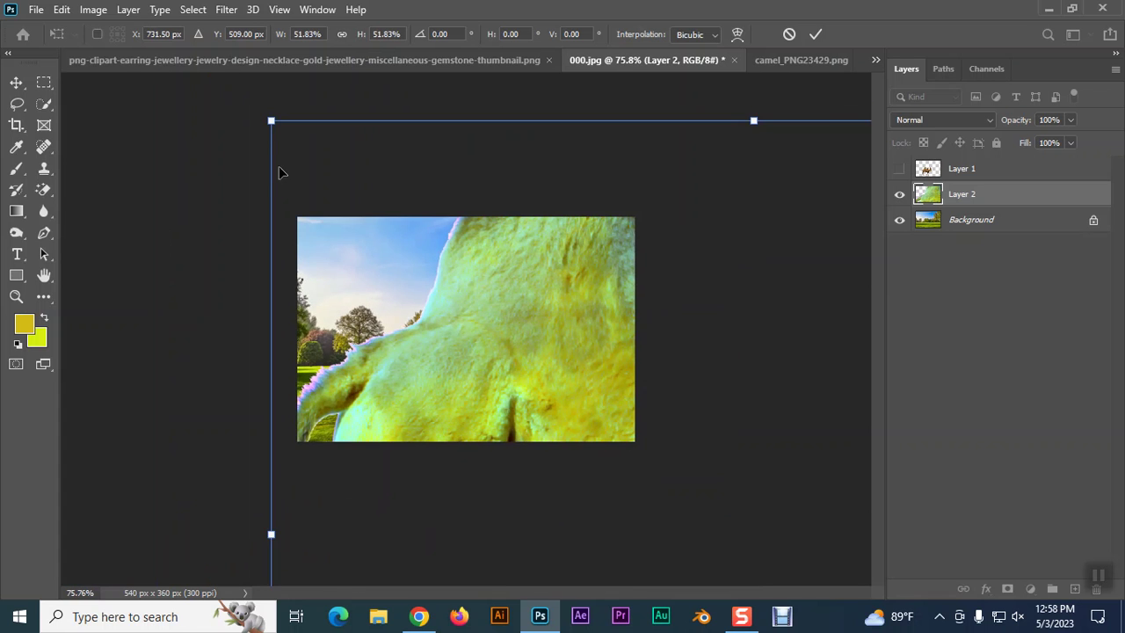
mouse_move(272, 122)
left_mouse_down()
mouse_move(282, 174)
mouse_move(390, 264)
left_mouse_up()
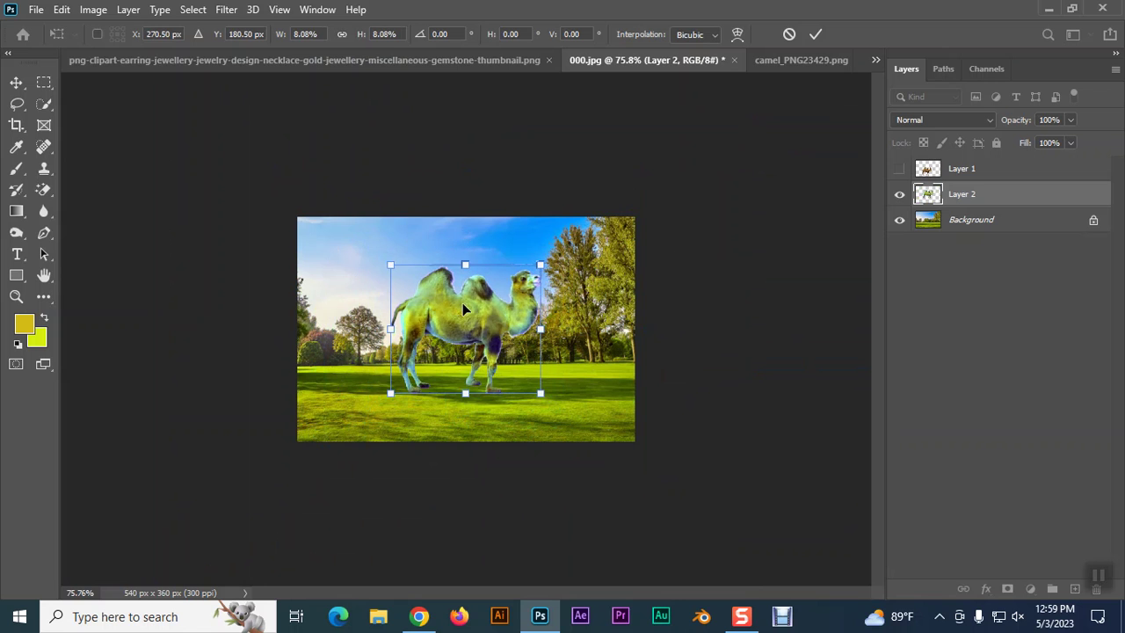
left_click_drag(462, 299, 458, 334)
left_click_drag(391, 300, 409, 310, "alt")
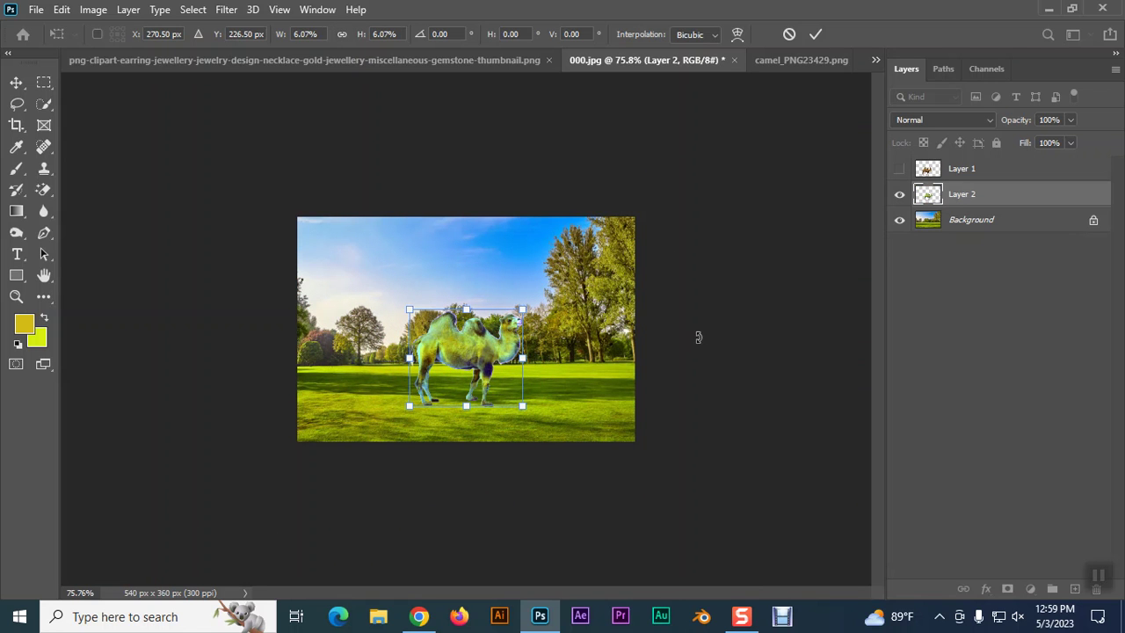
- Nudge the camel into place, commit the transform, then delete that pasted layer
key("ctrl+plus")
key("ctrl+plus")
key("ctrl+plus")
key("ctrl+minus")
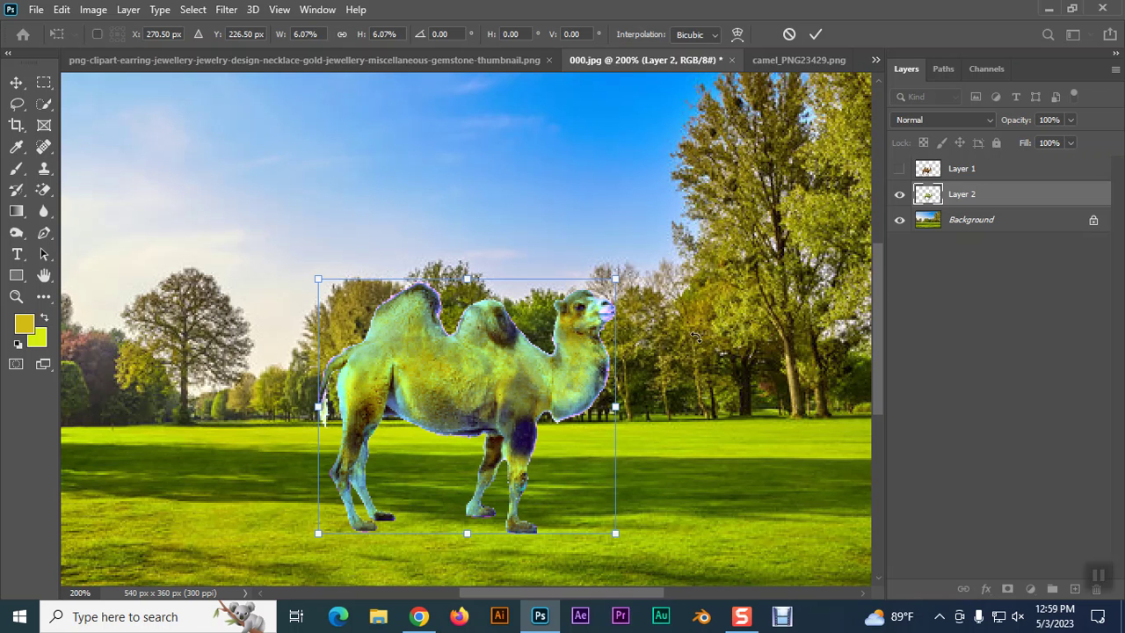
left_click_drag(483, 376, 486, 382)
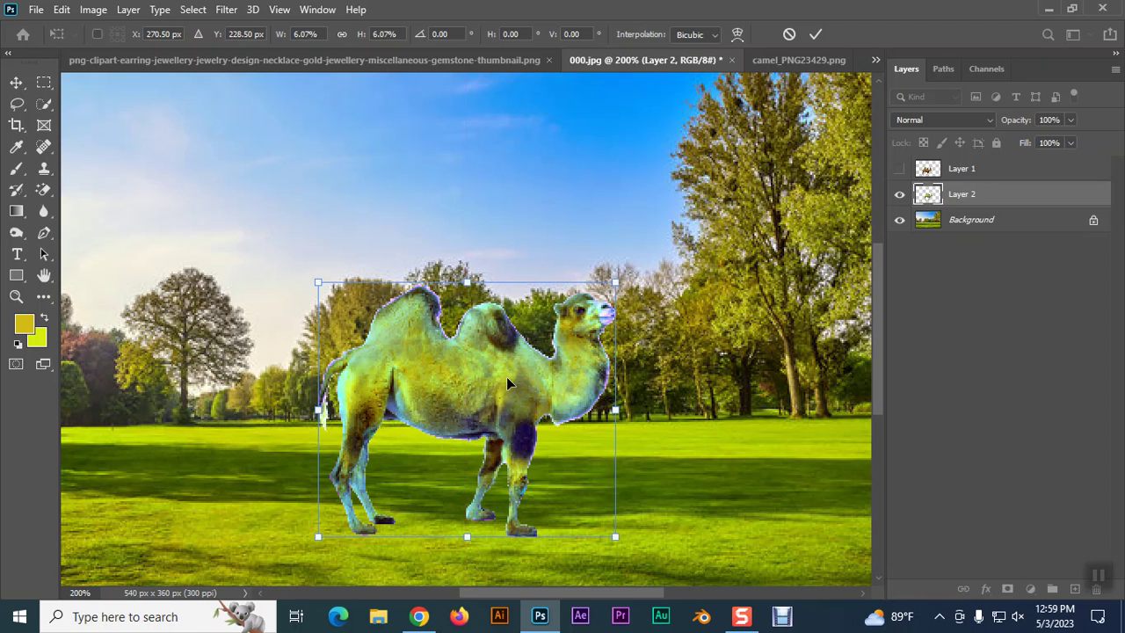
key("Return")
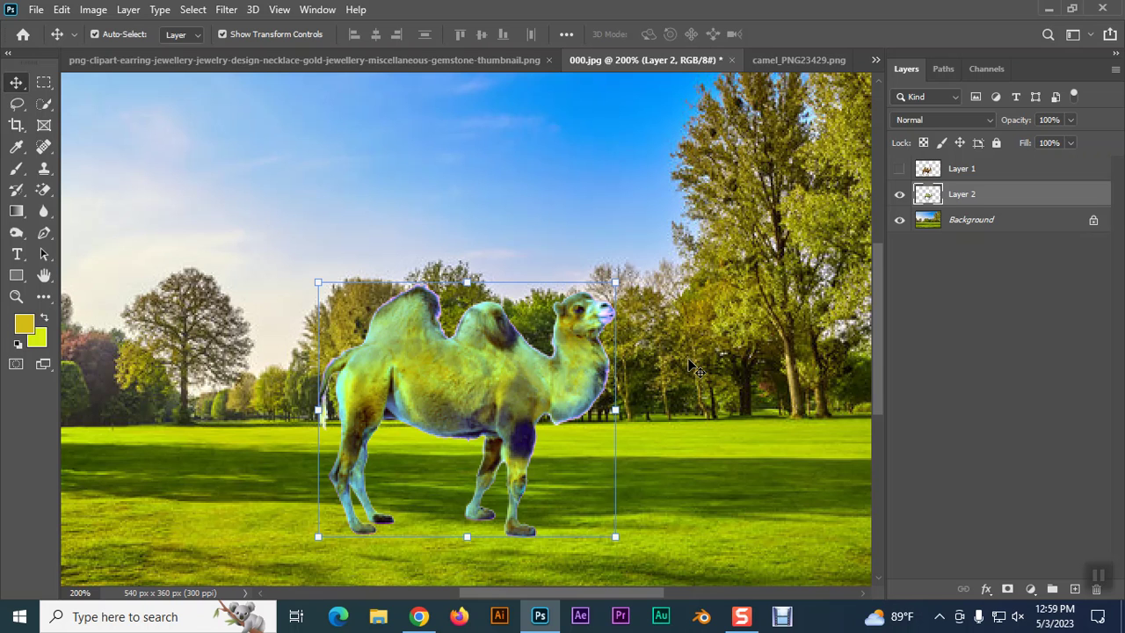
key("Delete")
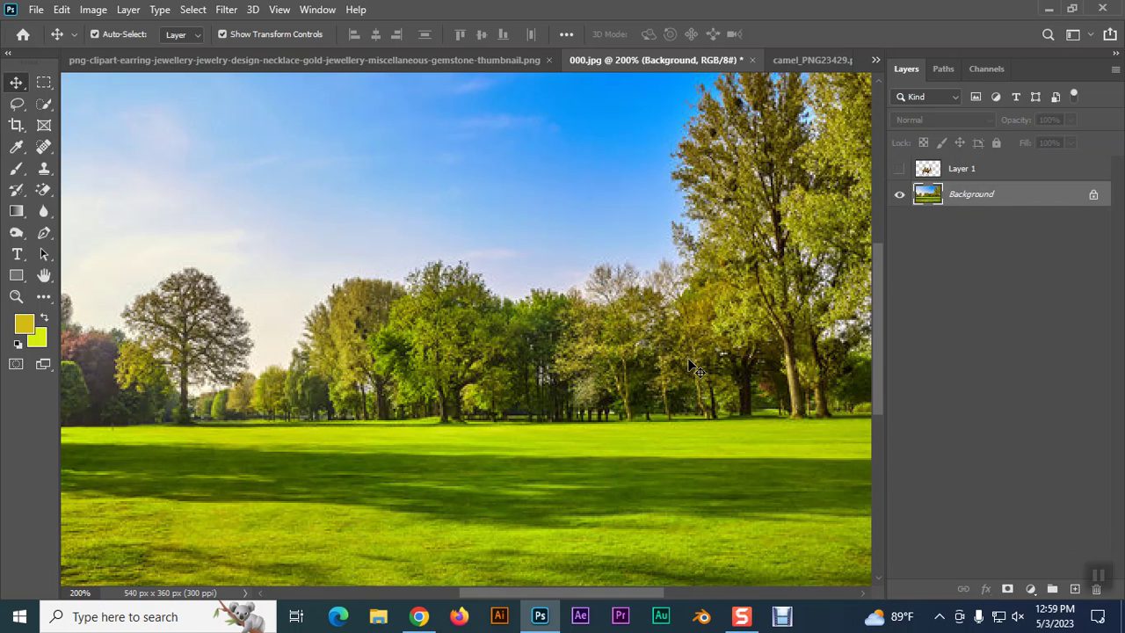
- Show Layer 1 again, zoom to 100%, and set Background Brightness to 32
left_click(900, 168)
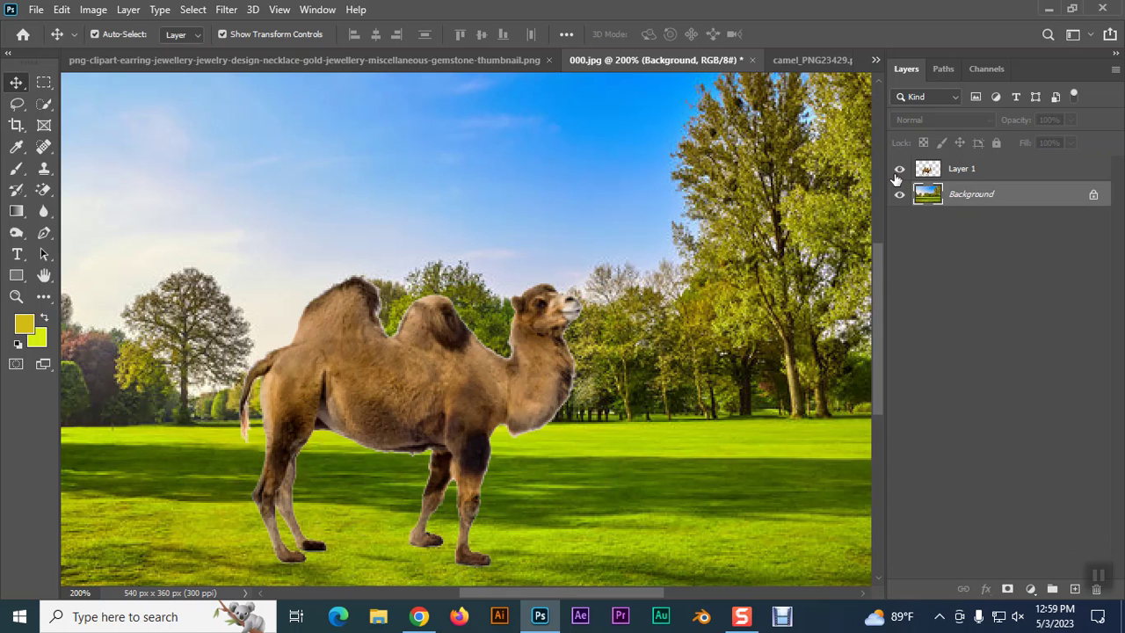
key("ctrl+1")
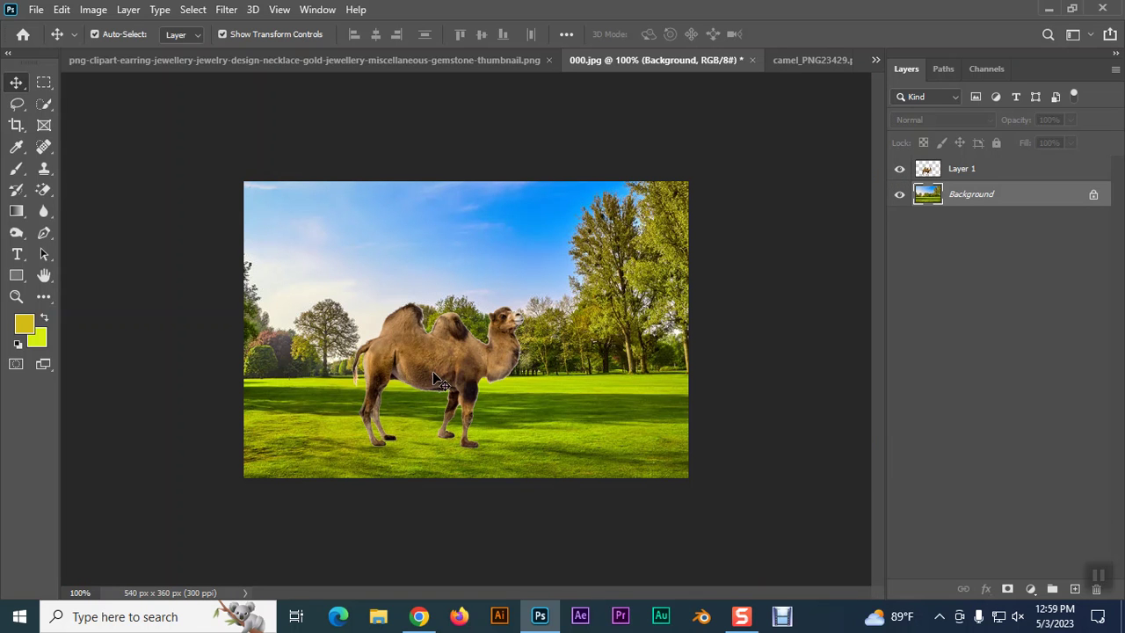
left_click(93, 9)
mouse_move(118, 52)
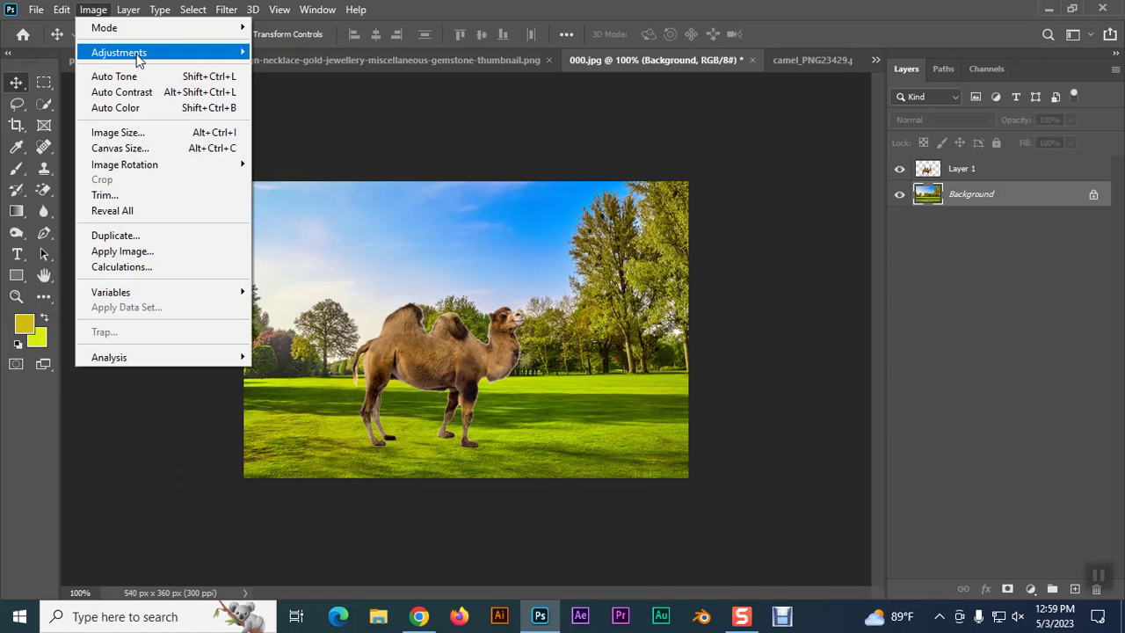
left_click(279, 53)
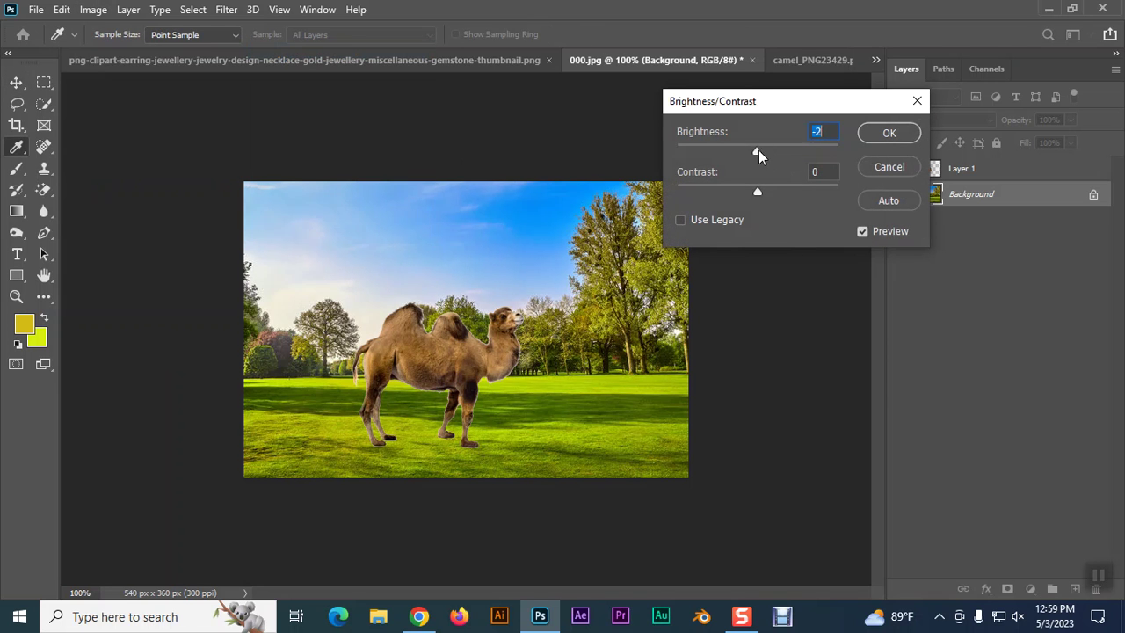
left_click_drag(757, 152, 775, 152)
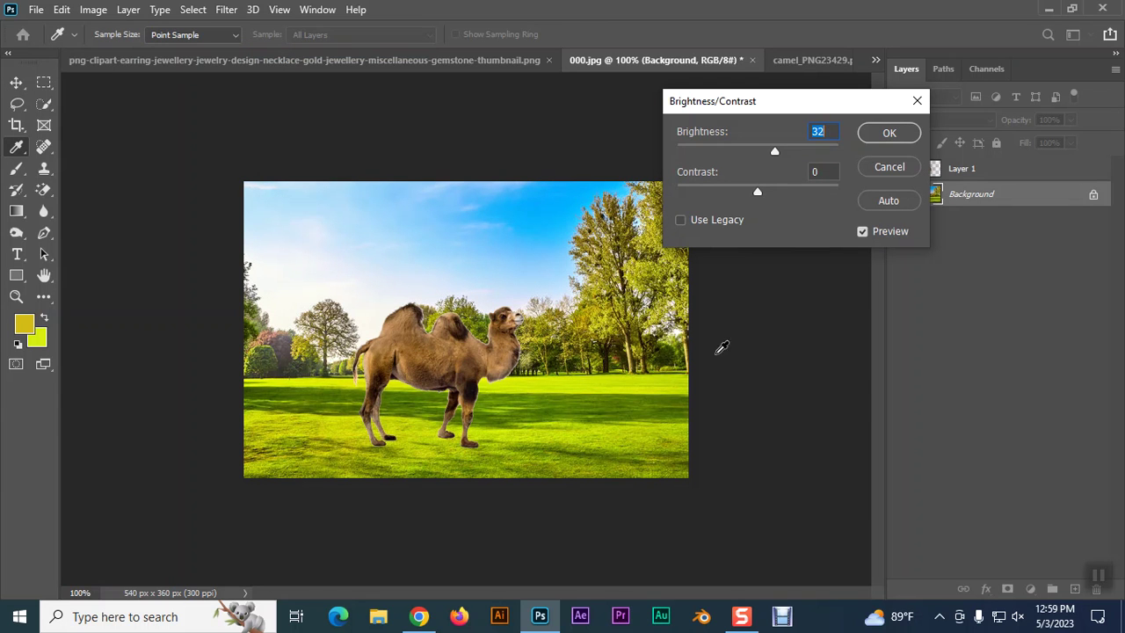
left_click(890, 133)
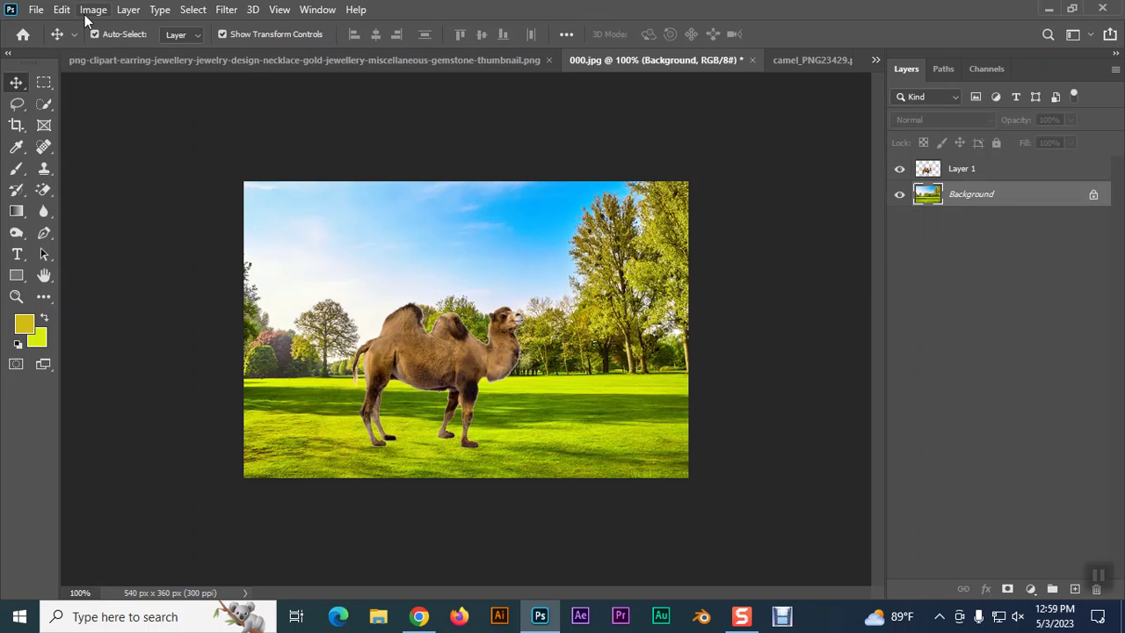
- Try Auto Brightness/Contrast on the Background, cancel it, and select camel Layer 1
left_click(93, 9)
left_click(283, 51)
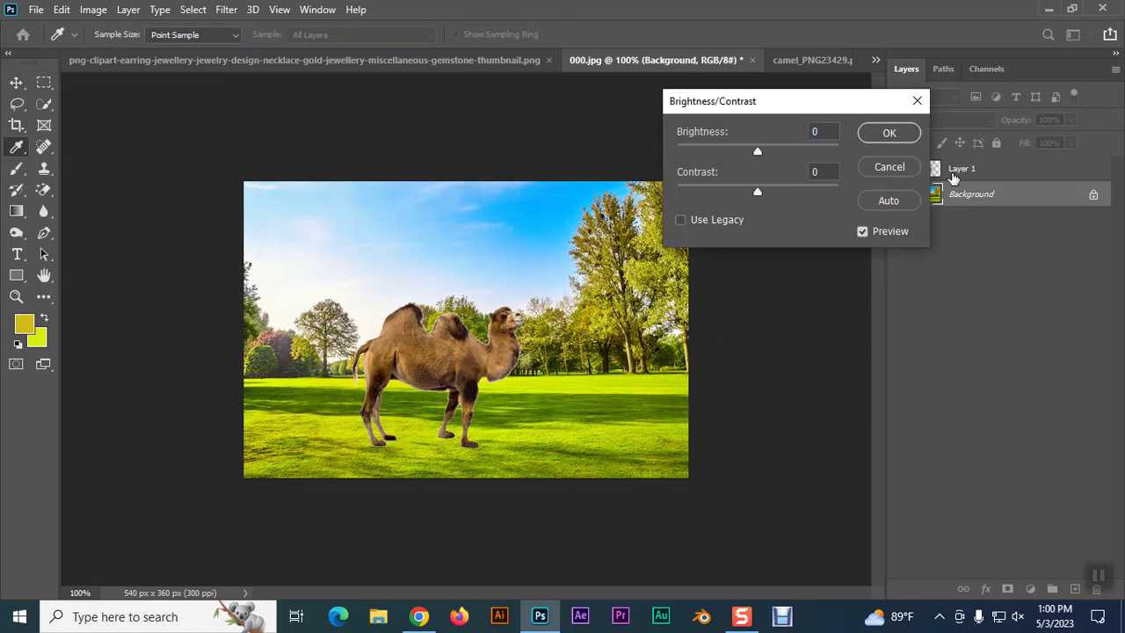
left_click(910, 199)
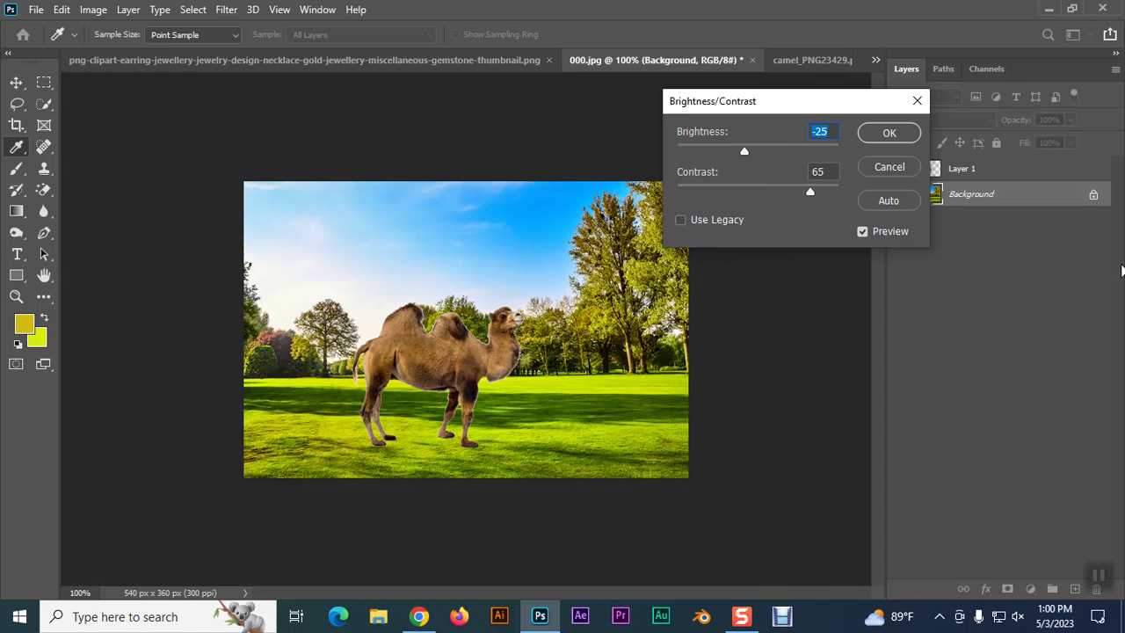
left_click(910, 167)
left_click(929, 174)
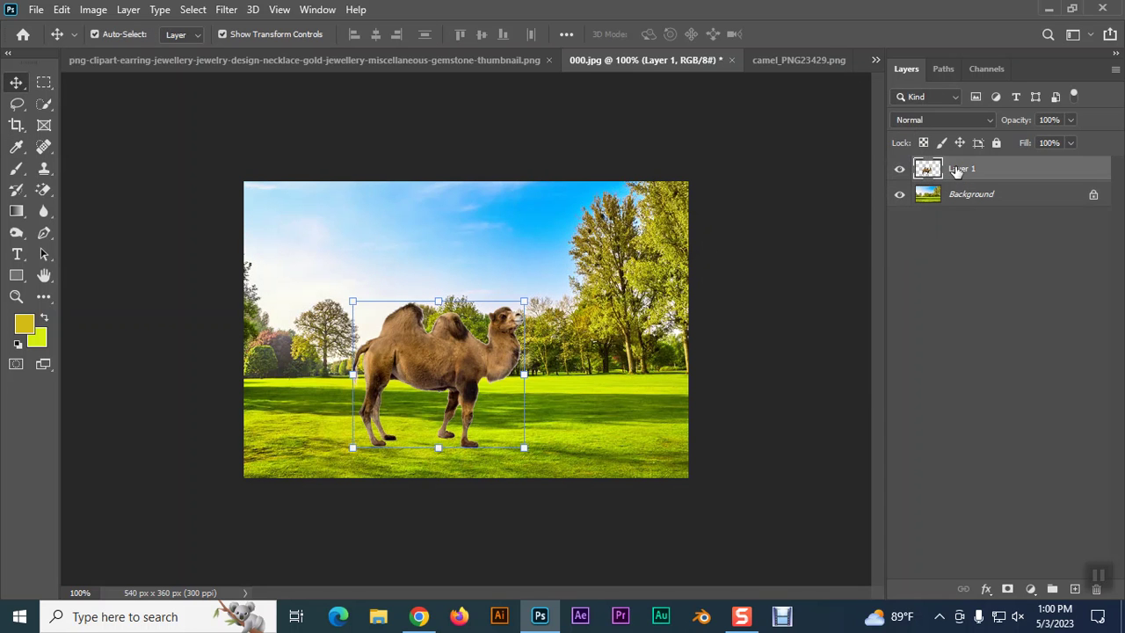
- Set the camel layer's Brightness to −29 and Contrast to 54
left_click(93, 10)
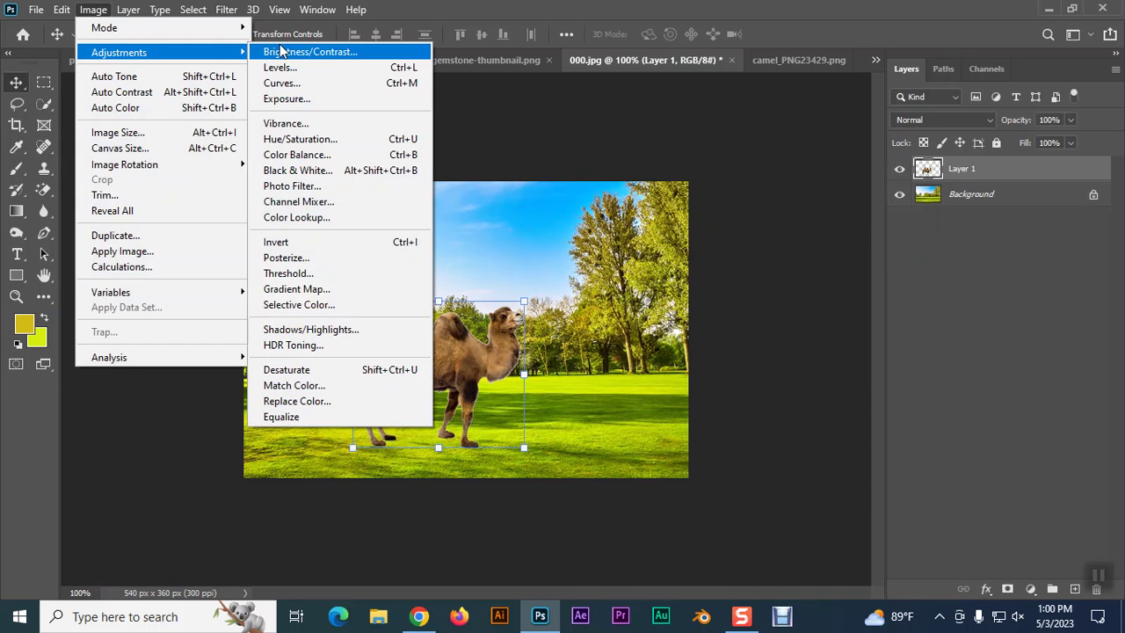
left_click(319, 45)
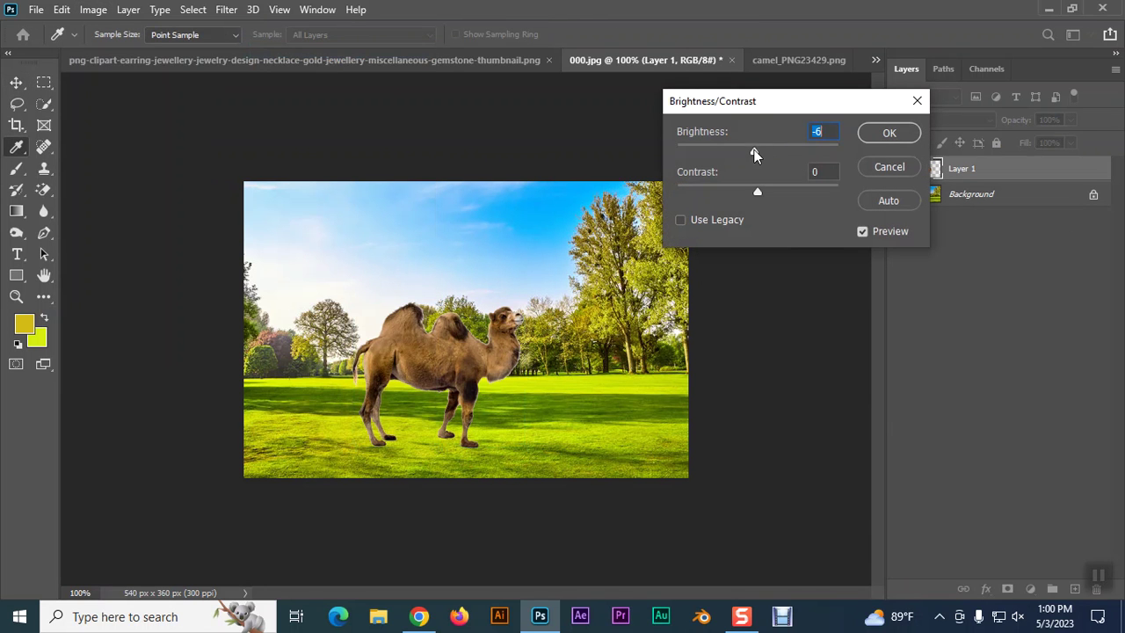
left_click_drag(757, 152, 744, 152)
left_click_drag(757, 190, 786, 191)
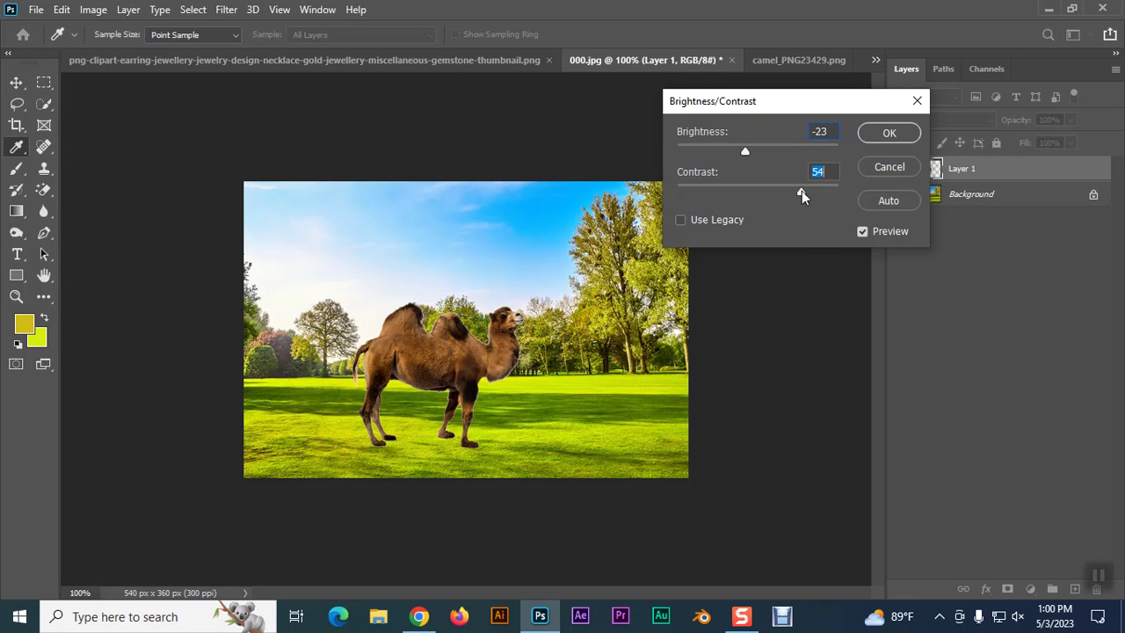
left_click_drag(744, 151, 742, 157)
left_click(883, 133)
key("v")
left_click(94, 10)
mouse_move(119, 52)
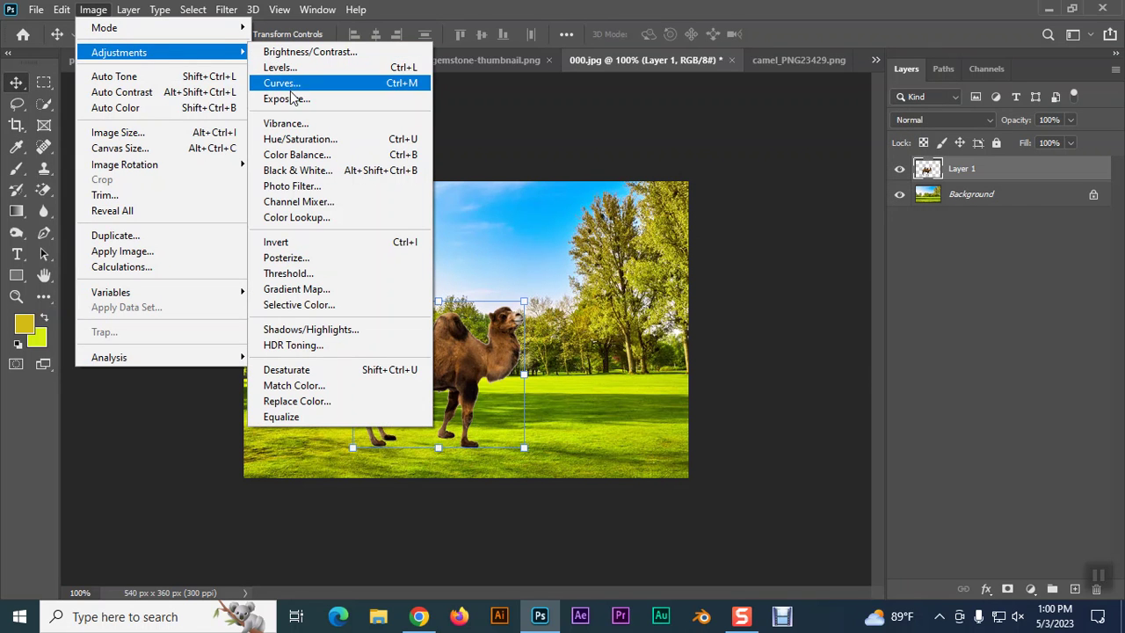
- Give the camel Exposure +0.13, Offset −0.0059 and Gamma Correction 1.14
left_click(289, 99)
left_click_drag(752, 187, 746, 190)
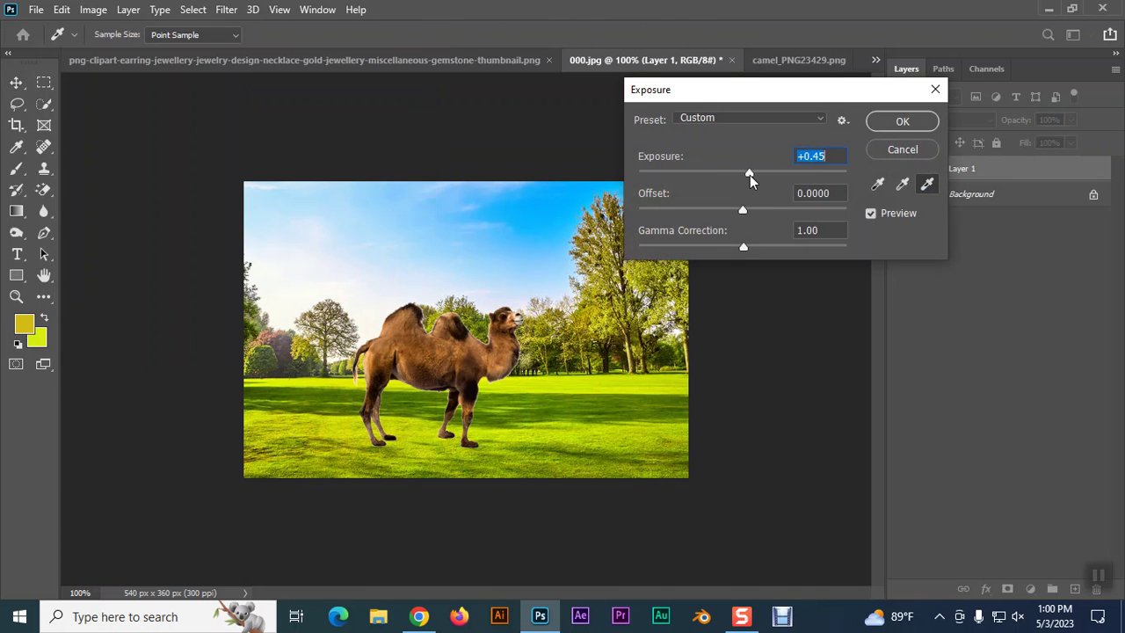
mouse_move(743, 211)
left_mouse_down()
mouse_move(726, 214)
mouse_move(743, 217)
mouse_move(736, 252)
left_mouse_up()
left_click_drag(727, 253, 736, 252)
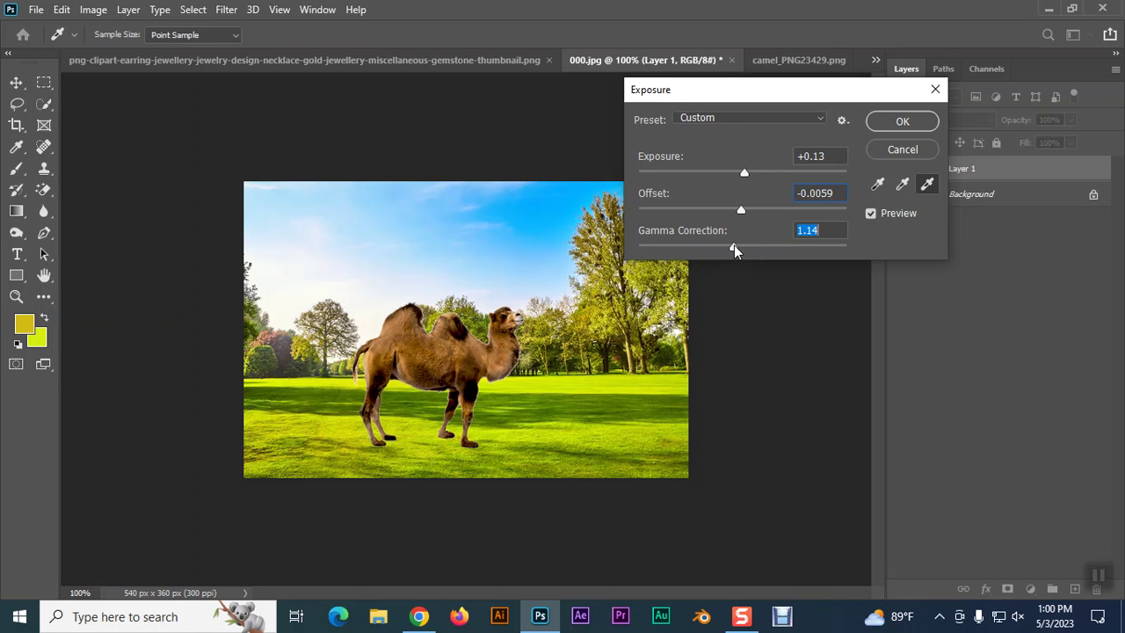
left_click(886, 128)
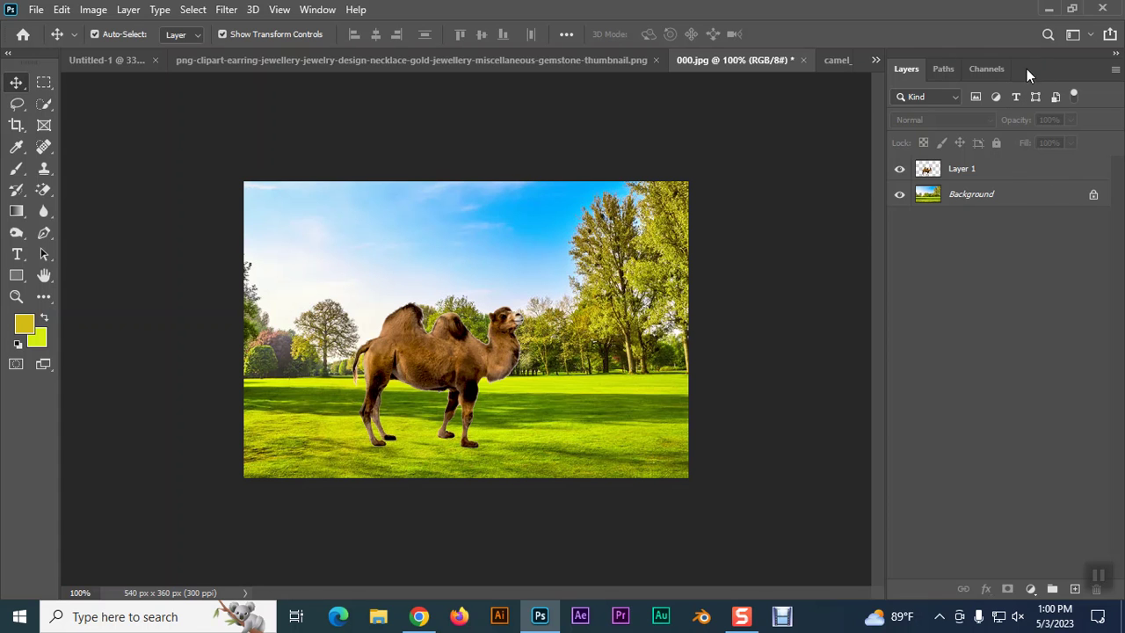
- Float the Layers panel, select camel Layer 1 and add a Drop Shadow effect
left_click_drag(1034, 62, 895, 55)
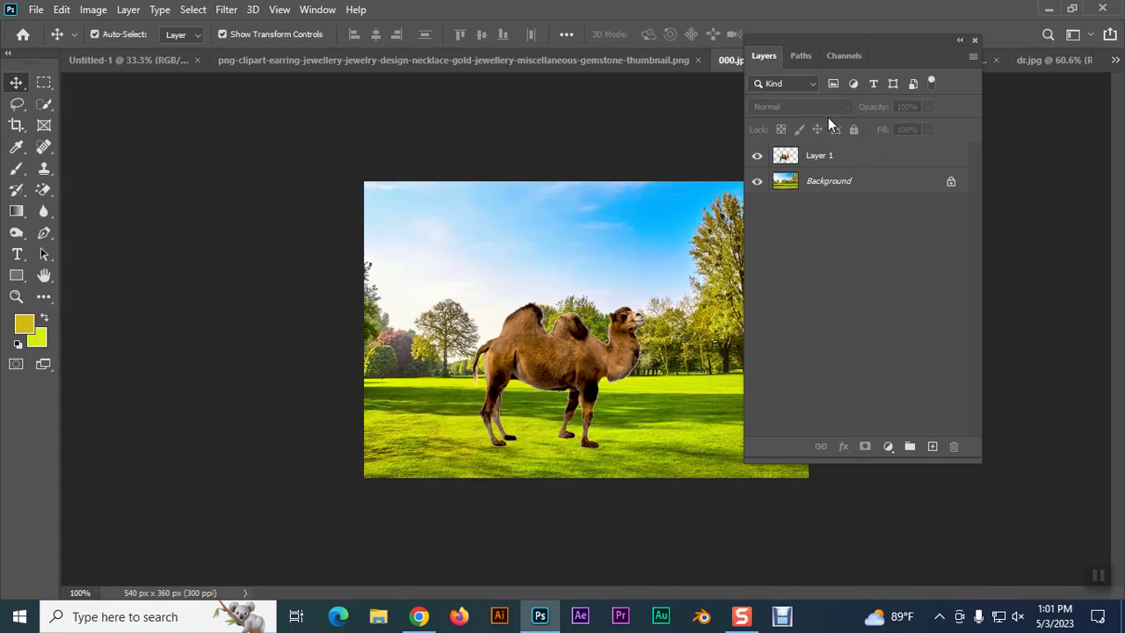
left_click(822, 155)
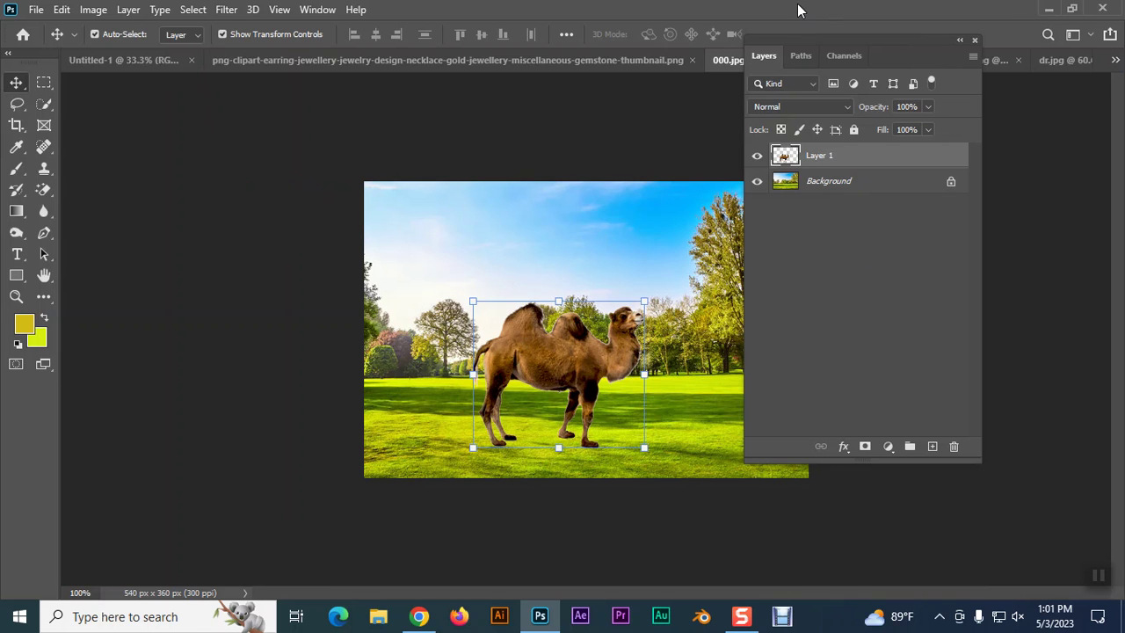
left_click_drag(842, 41, 797, 7)
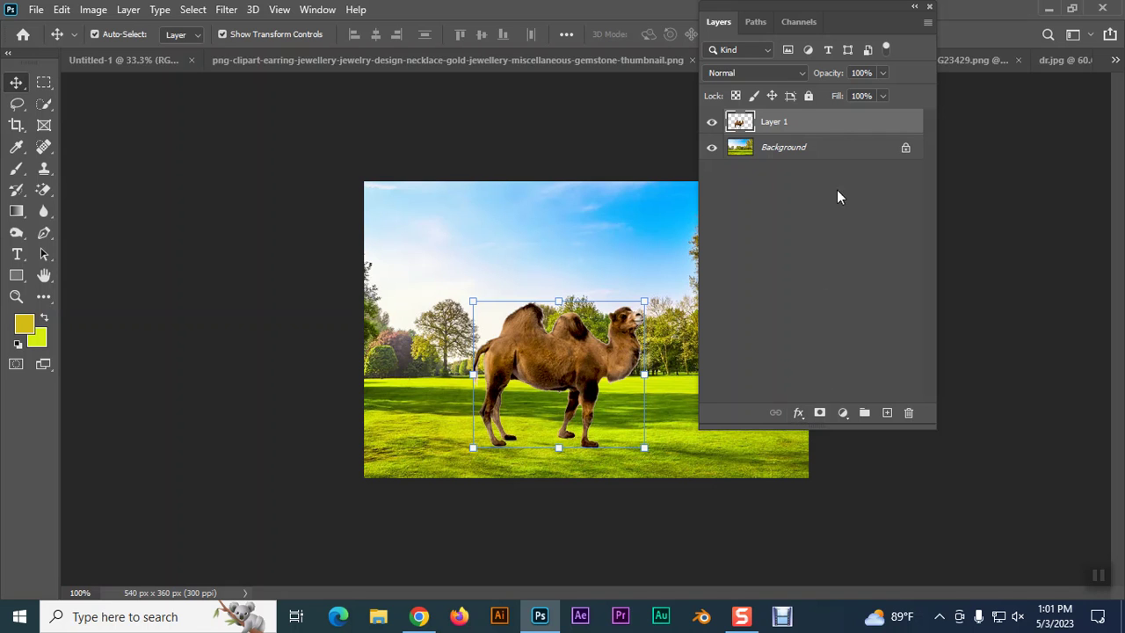
left_click(798, 413)
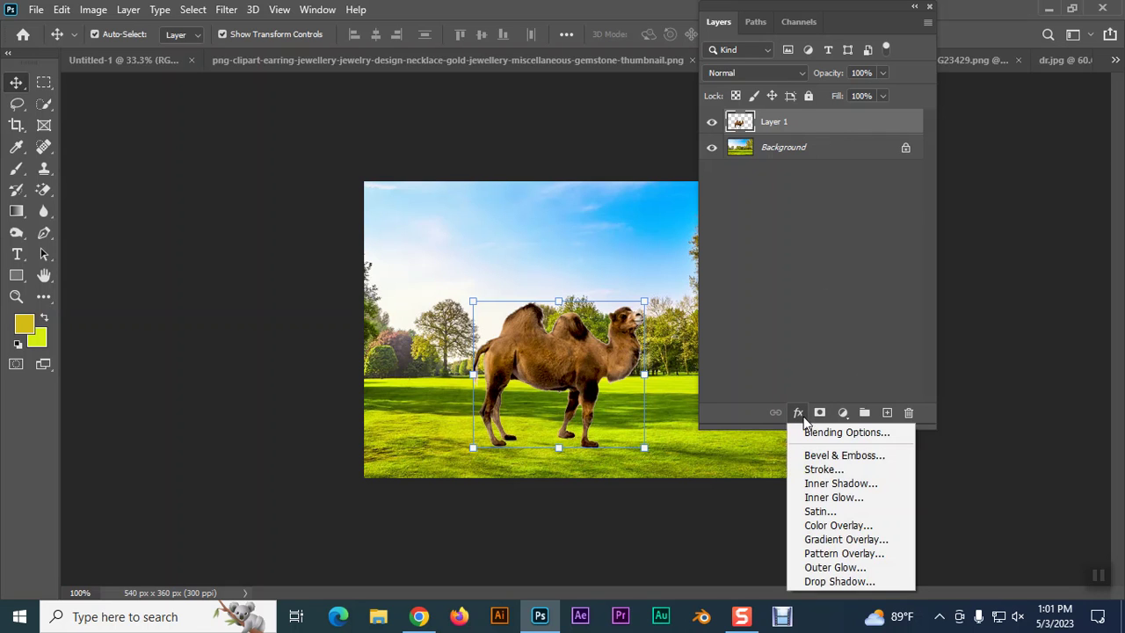
left_click(816, 582)
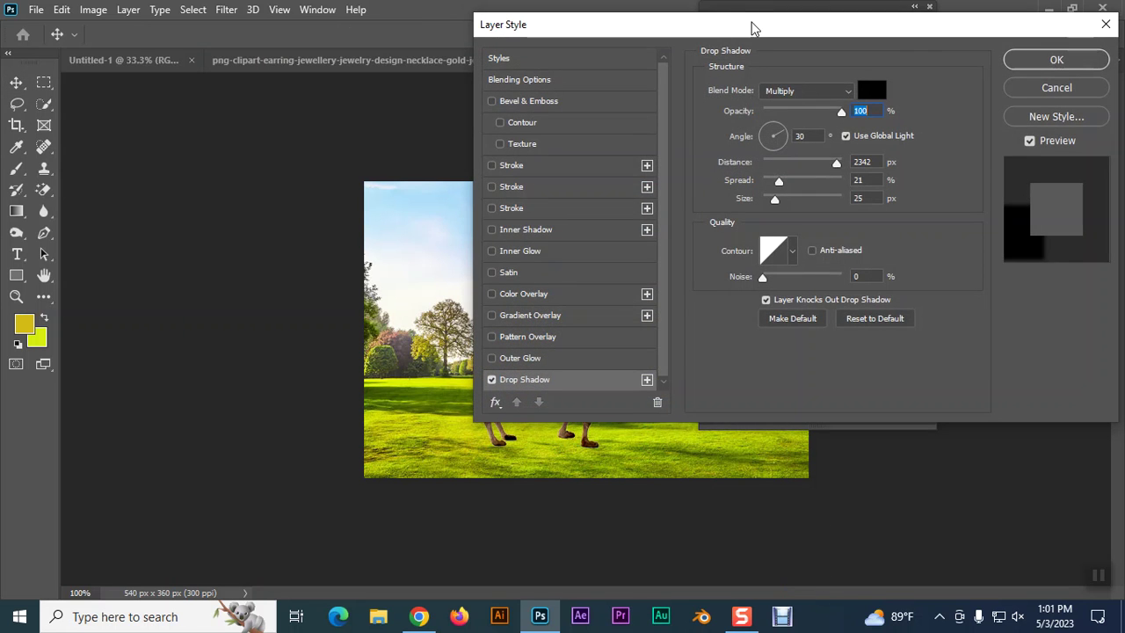
- Set the shadow to 73% opacity, 1 px distance and 3 px size, and apply it
left_click_drag(751, 28, 980, 44)
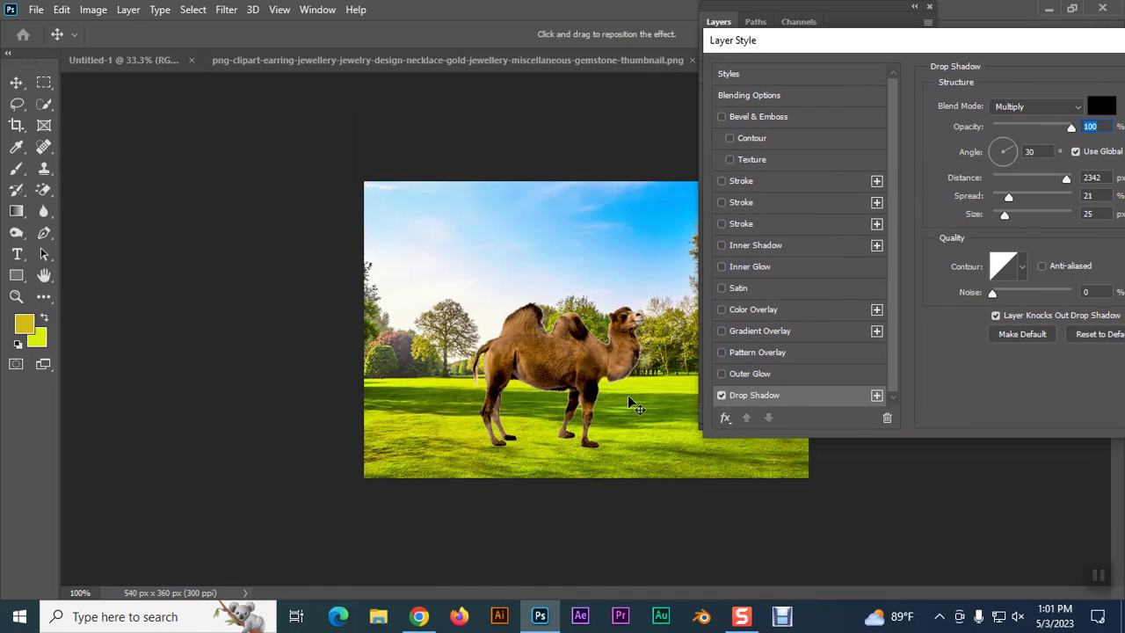
left_click_drag(630, 390, 640, 389)
left_click_drag(853, 42, 790, 43)
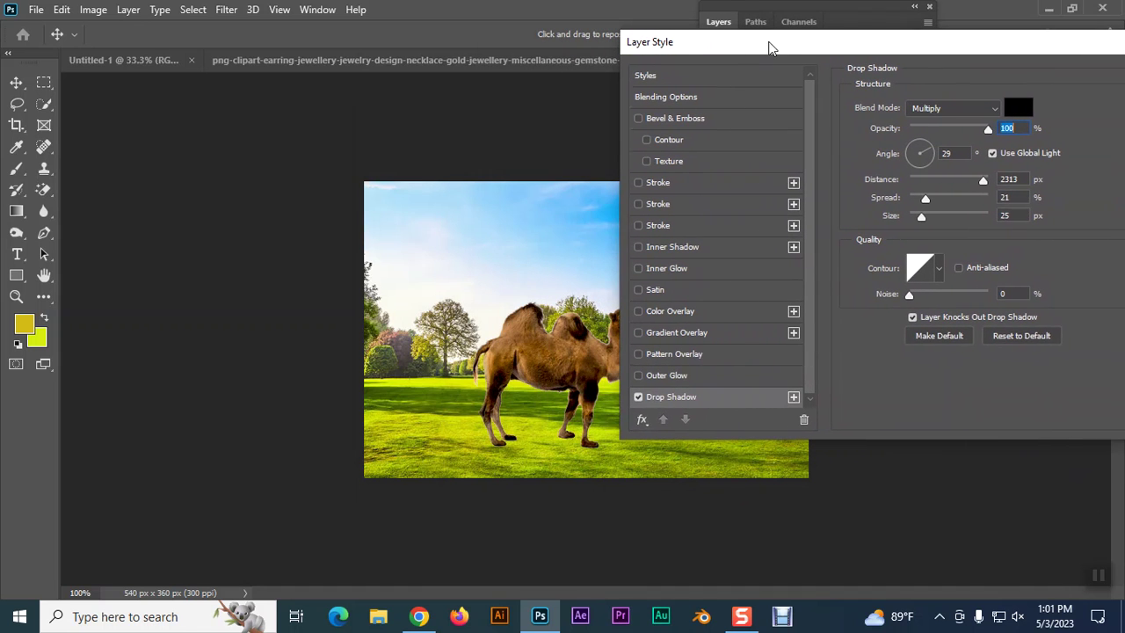
left_click_drag(1014, 131, 991, 131)
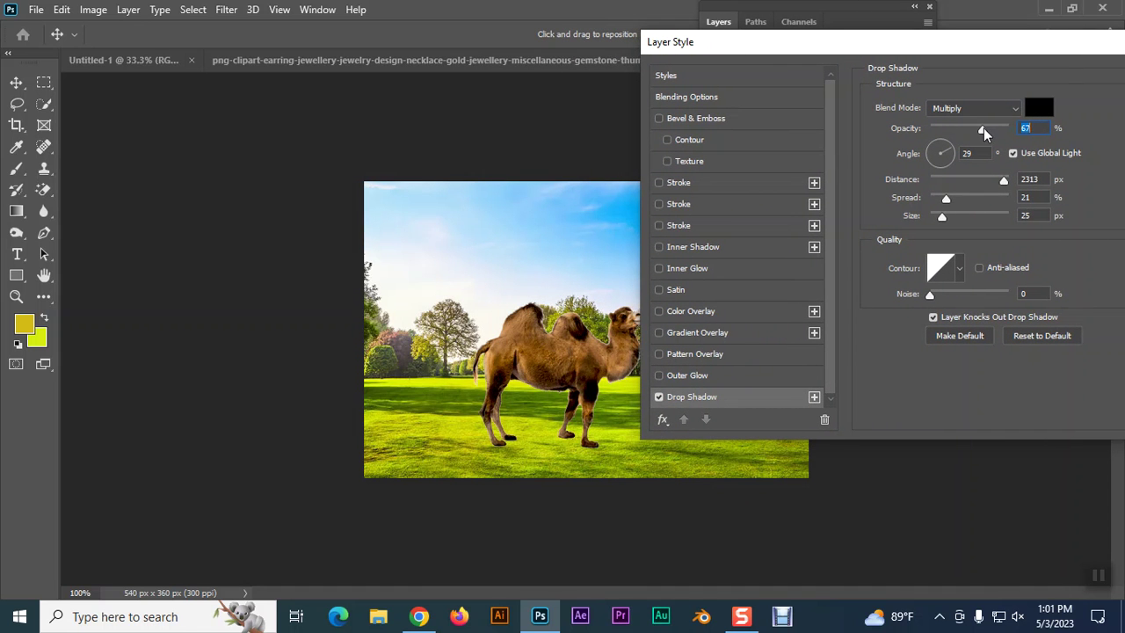
mouse_move(1006, 186)
left_mouse_down()
mouse_move(942, 186)
mouse_move(930, 199)
mouse_move(936, 220)
left_mouse_up()
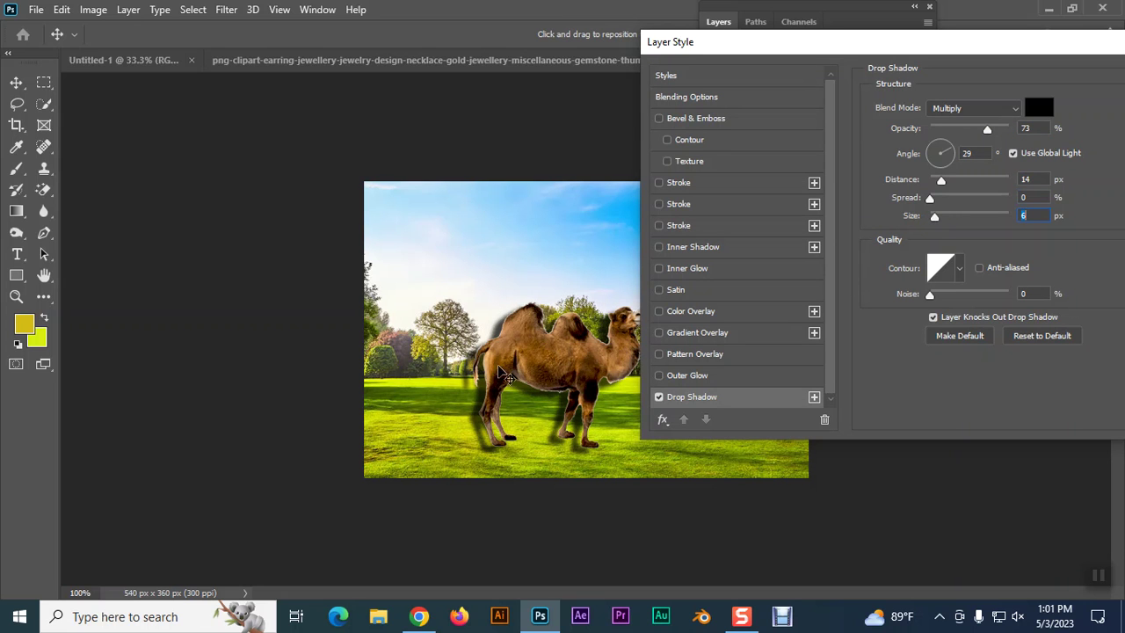
mouse_move(501, 392)
left_mouse_down()
mouse_move(519, 391)
mouse_move(503, 389)
left_mouse_up()
mouse_move(837, 46)
left_mouse_down()
mouse_move(961, 84)
mouse_move(920, 71)
left_mouse_up()
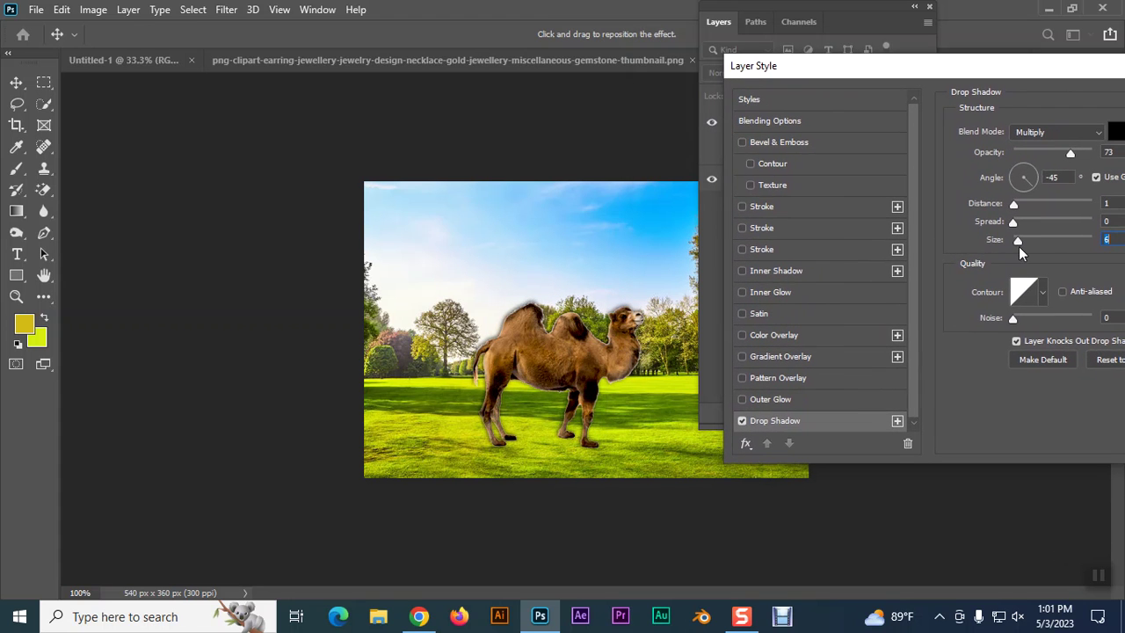
left_click_drag(1018, 242, 1015, 242)
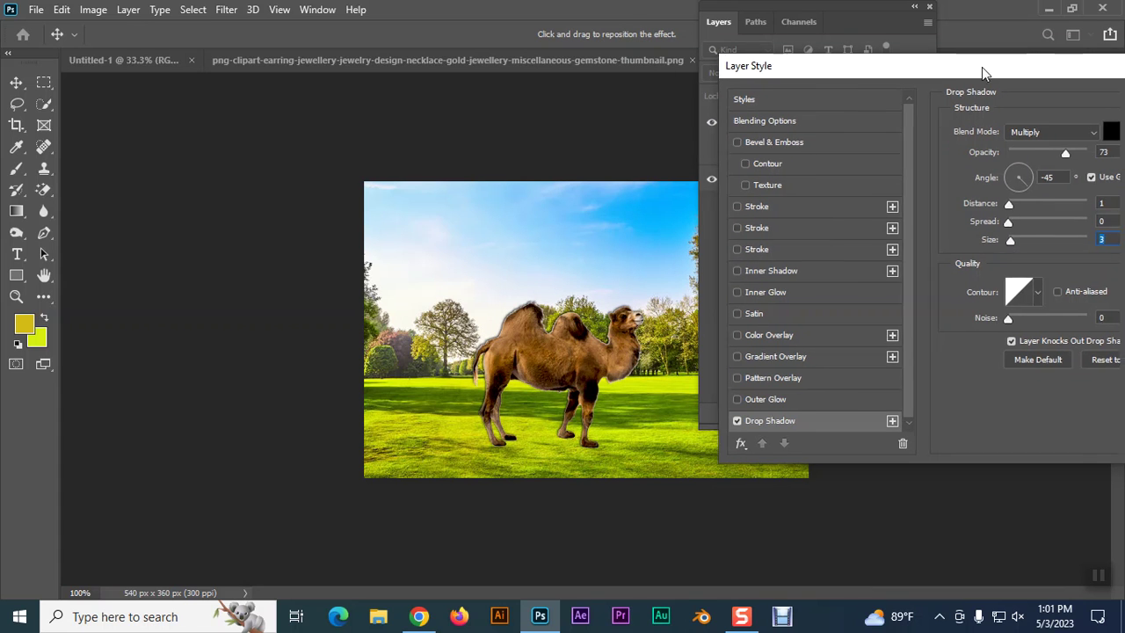
left_click_drag(992, 69, 786, 69)
left_click(1104, 105)
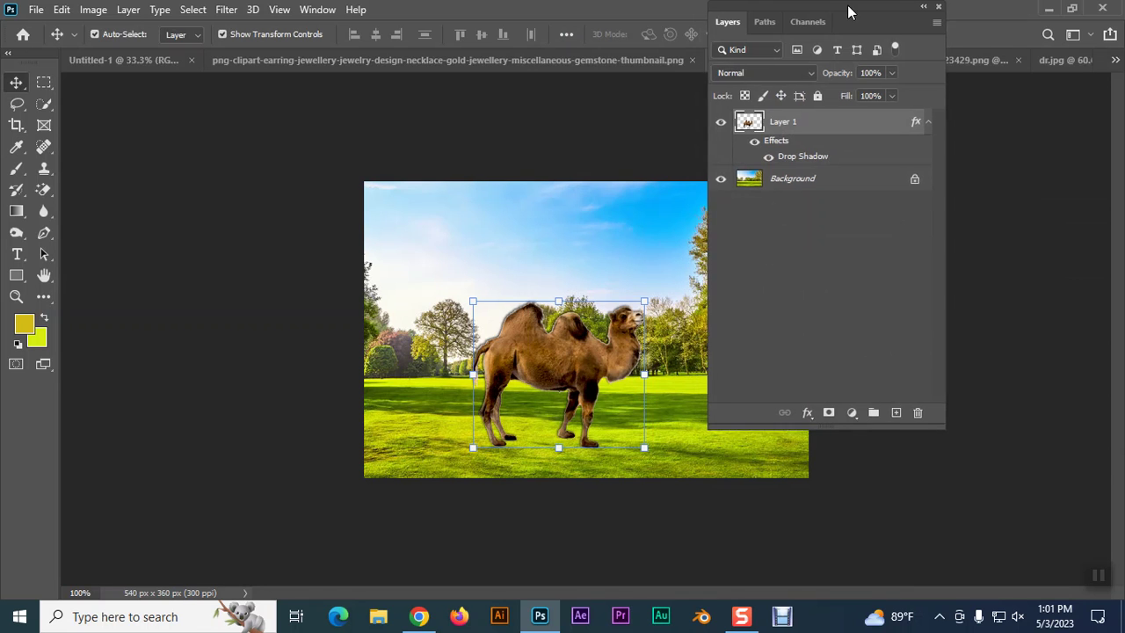
- Split the camel's drop shadow into its own layer, 'Layer 1's Drop Shadow', and start distorting it
left_click_drag(837, 11, 987, 79)
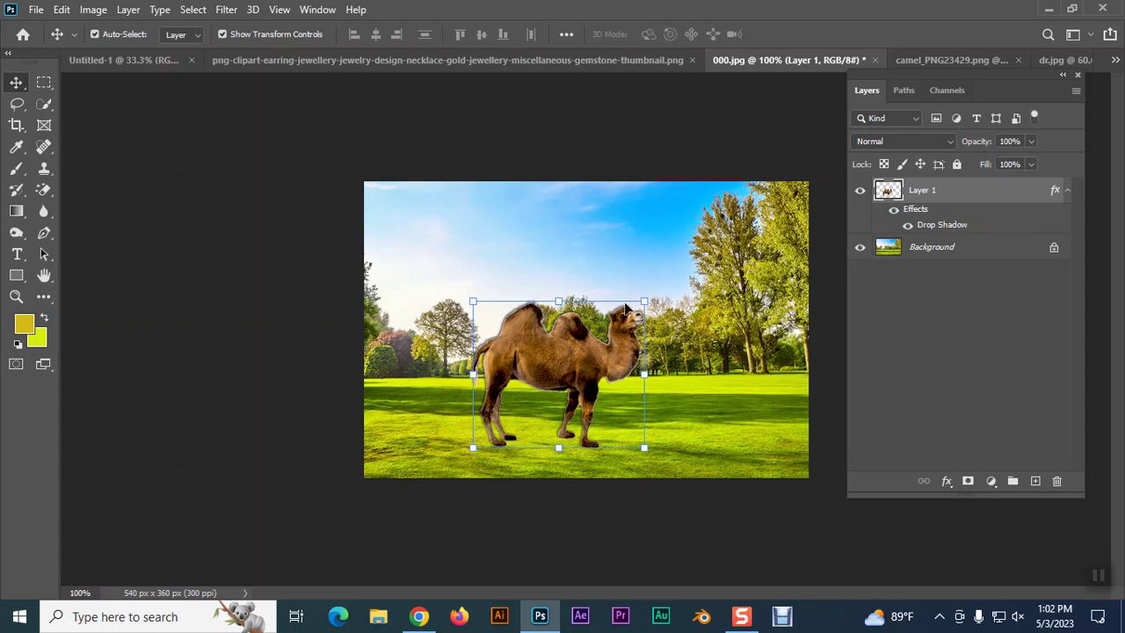
right_click(921, 211)
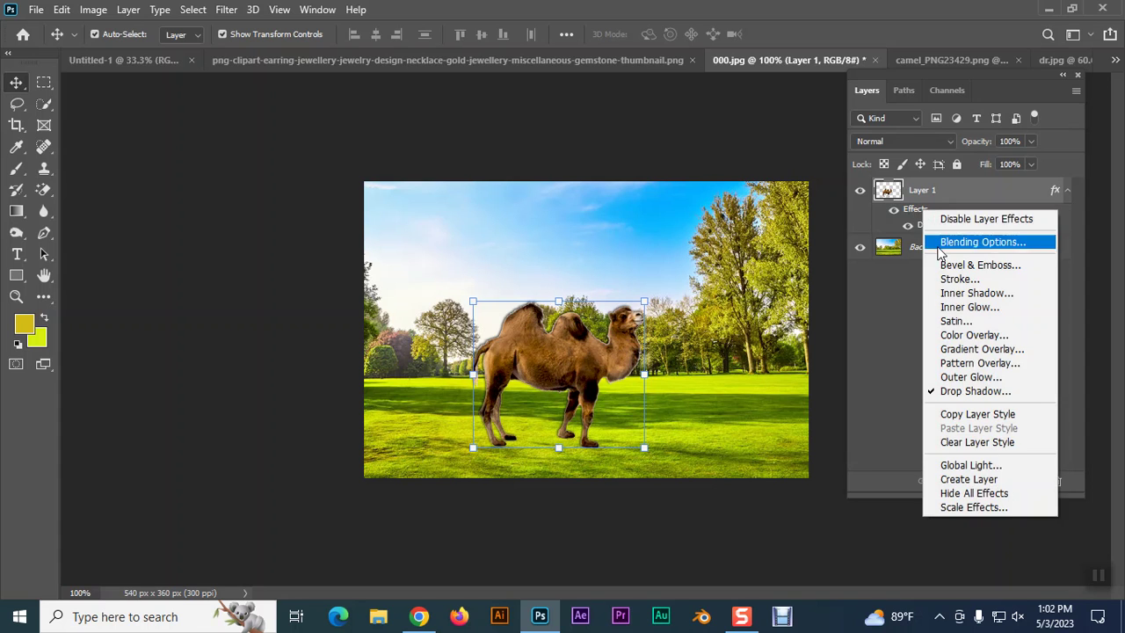
left_click(965, 479)
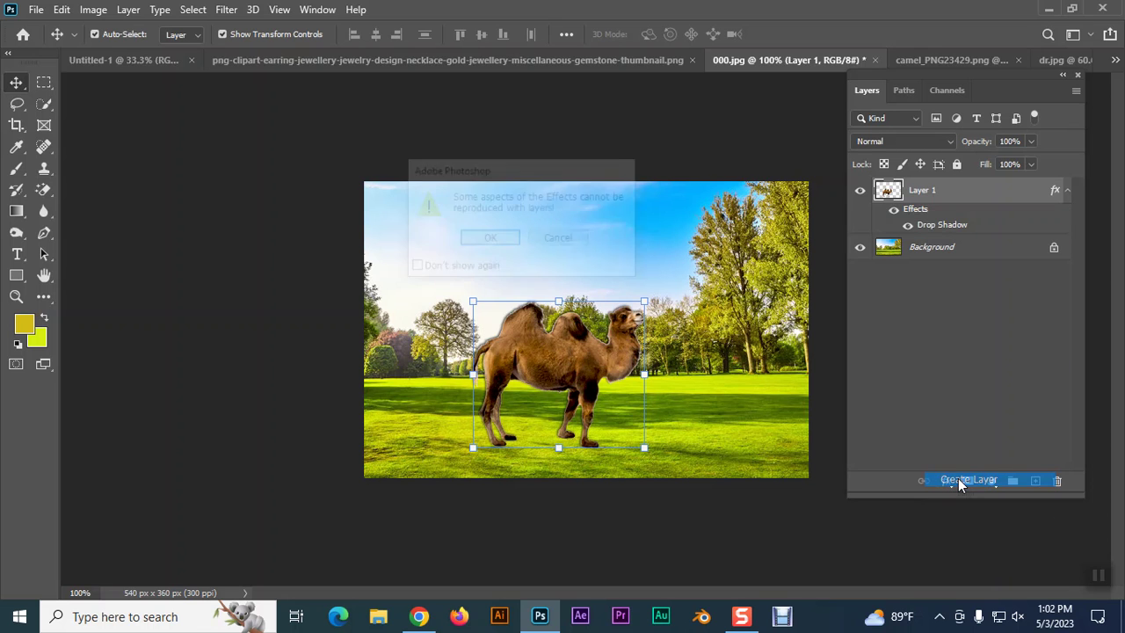
left_click(472, 242)
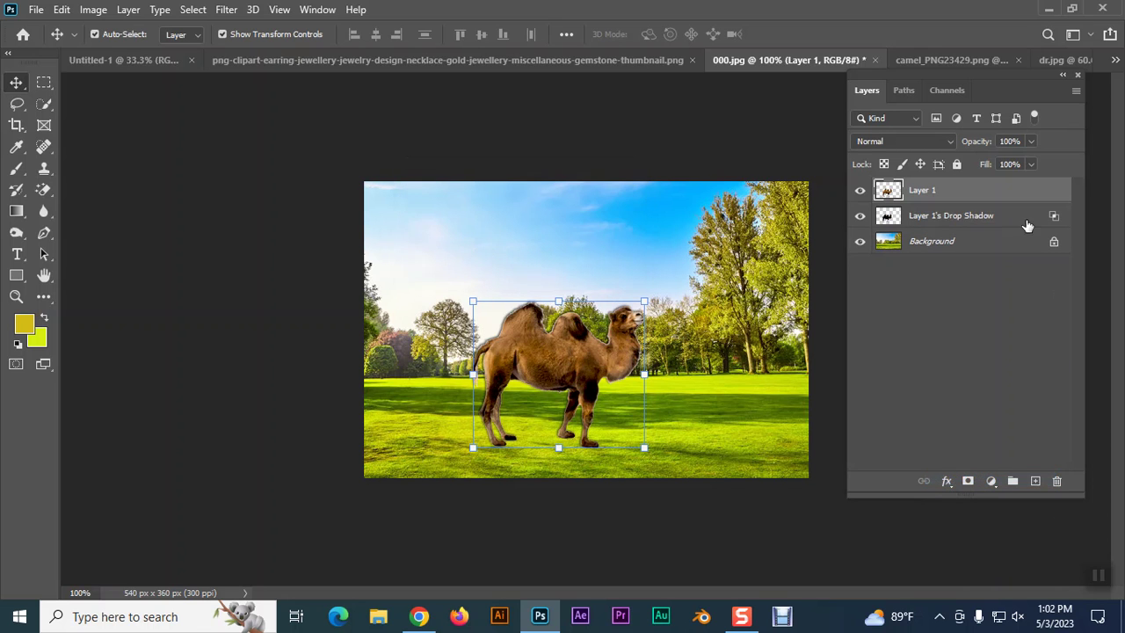
left_click(947, 218)
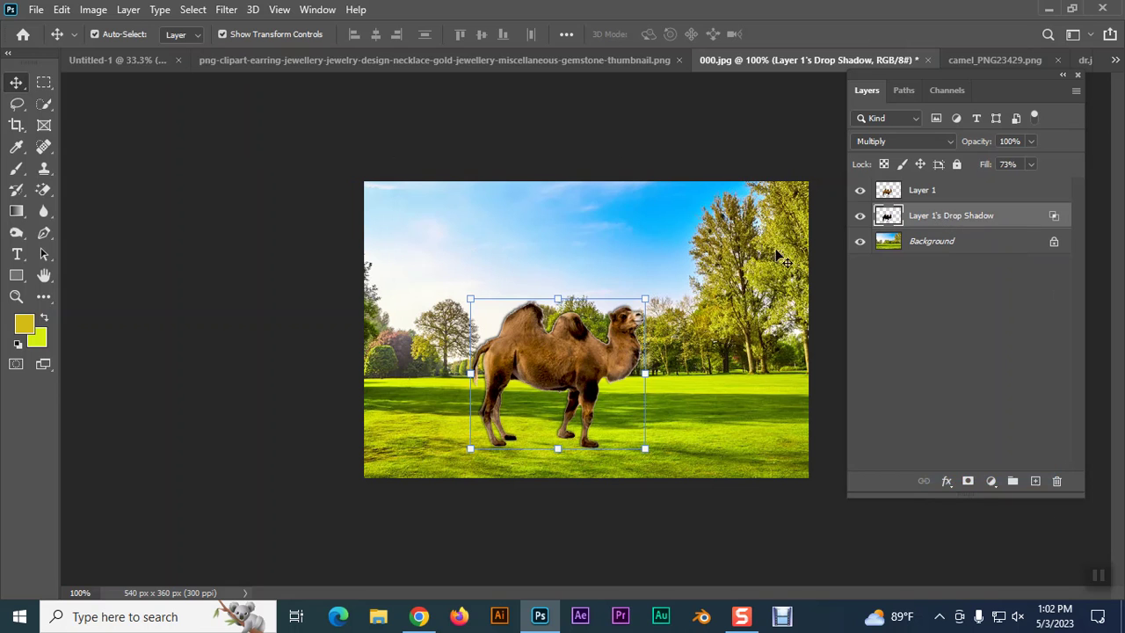
left_click(62, 10)
mouse_move(114, 384)
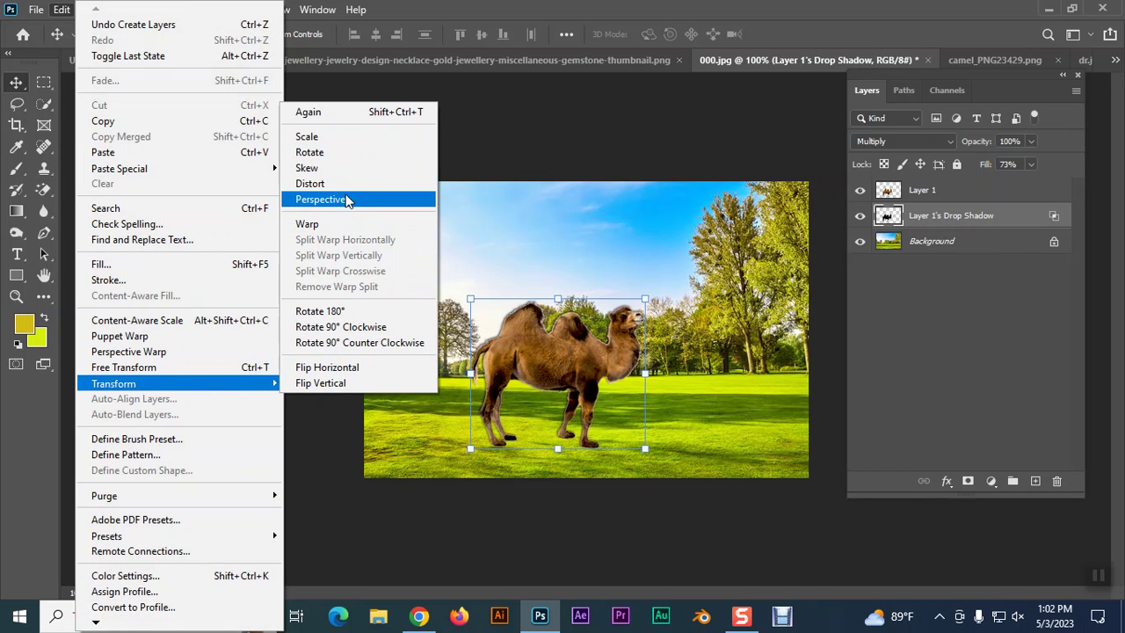
left_click(349, 184)
- Drag the shadow's corners to lay it flat across the grass to the camel's right, then commit
left_click_drag(648, 301, 808, 410)
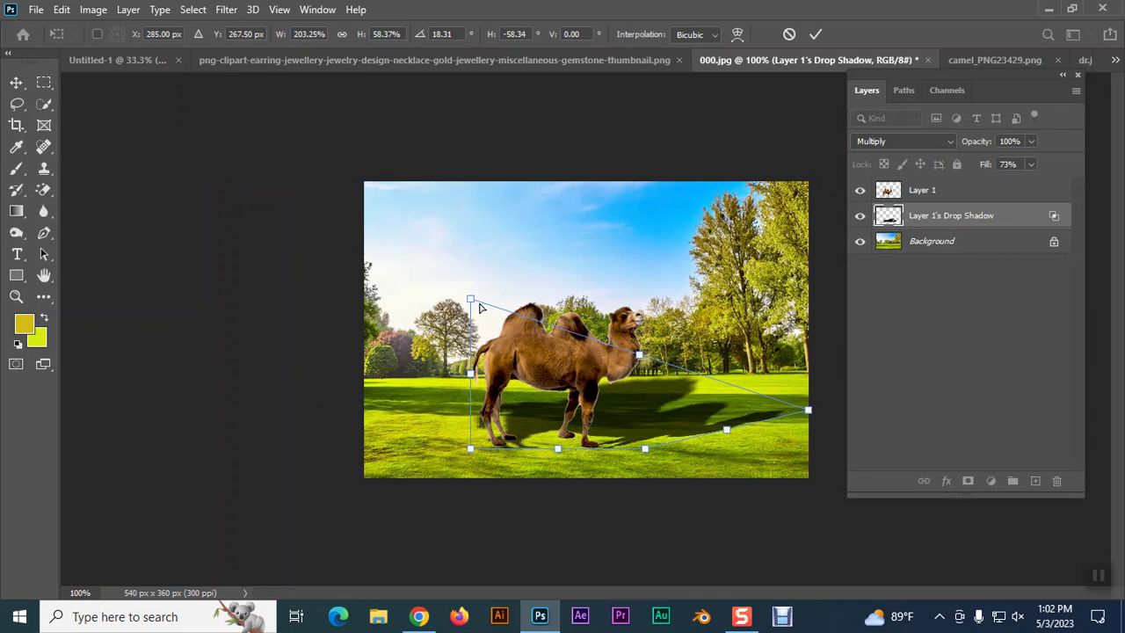
left_click_drag(471, 301, 650, 394)
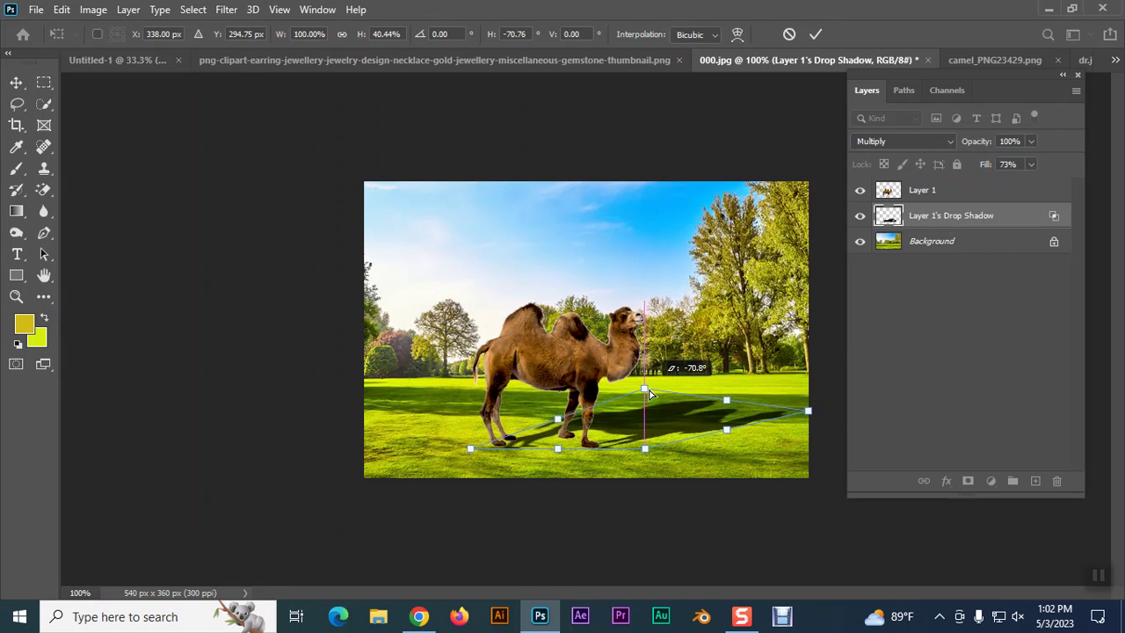
left_click_drag(470, 450, 463, 448)
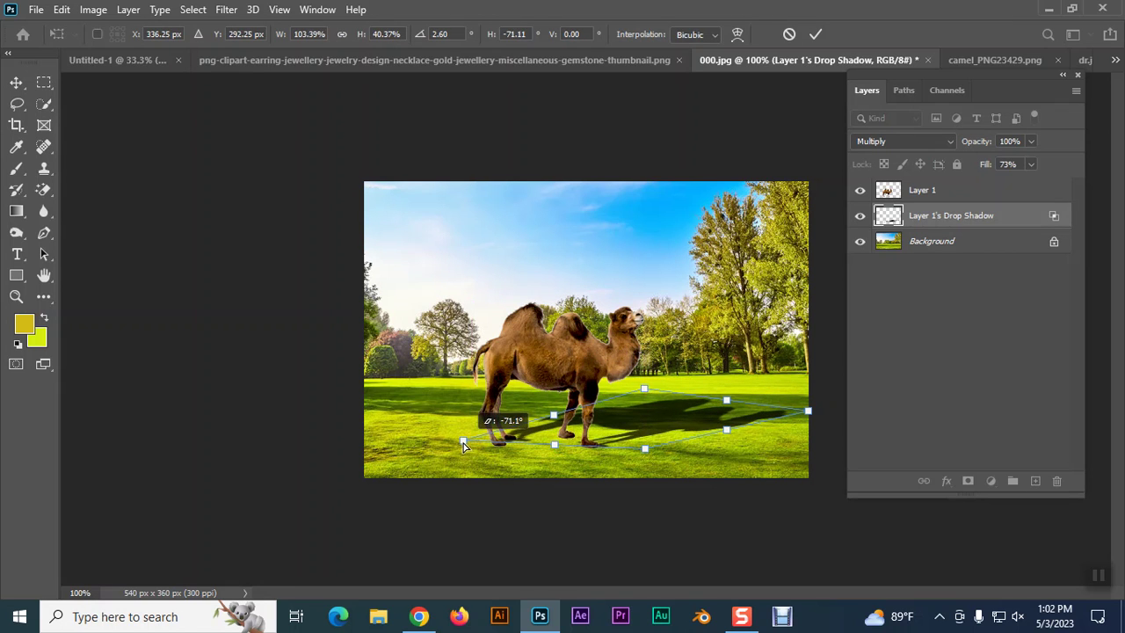
left_click_drag(810, 415, 810, 424)
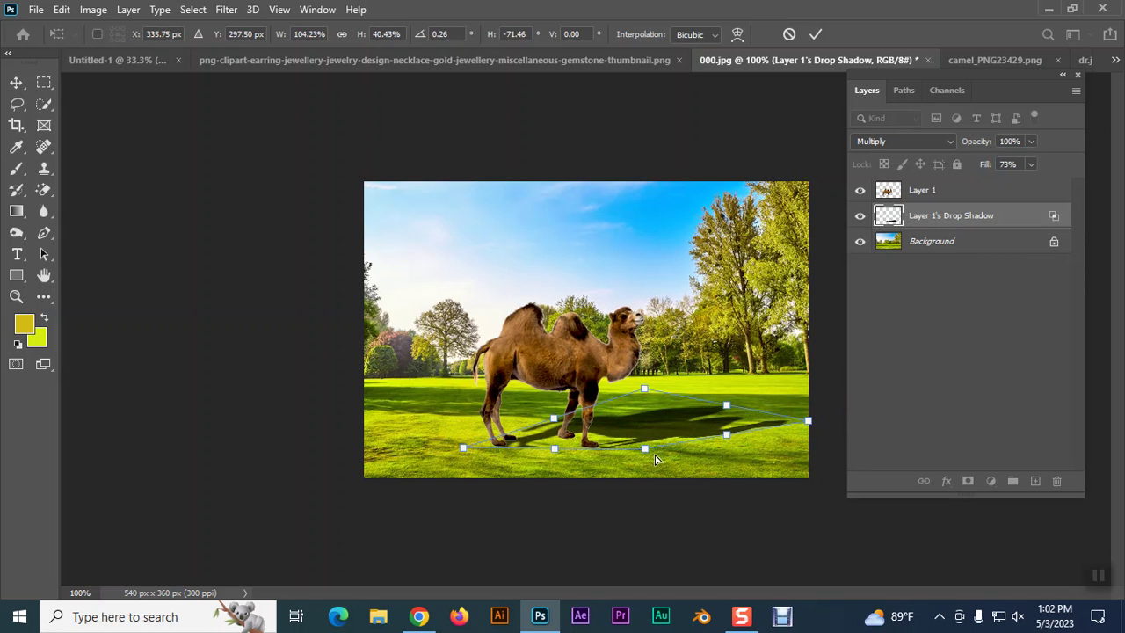
left_click_drag(645, 450, 635, 448)
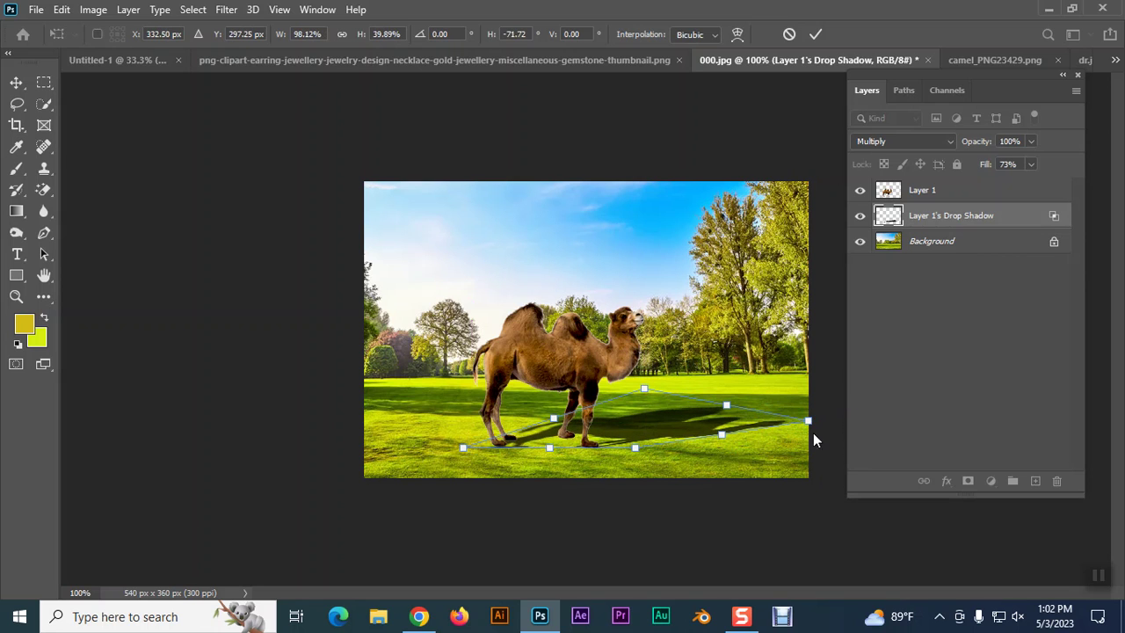
left_click_drag(644, 388, 597, 414)
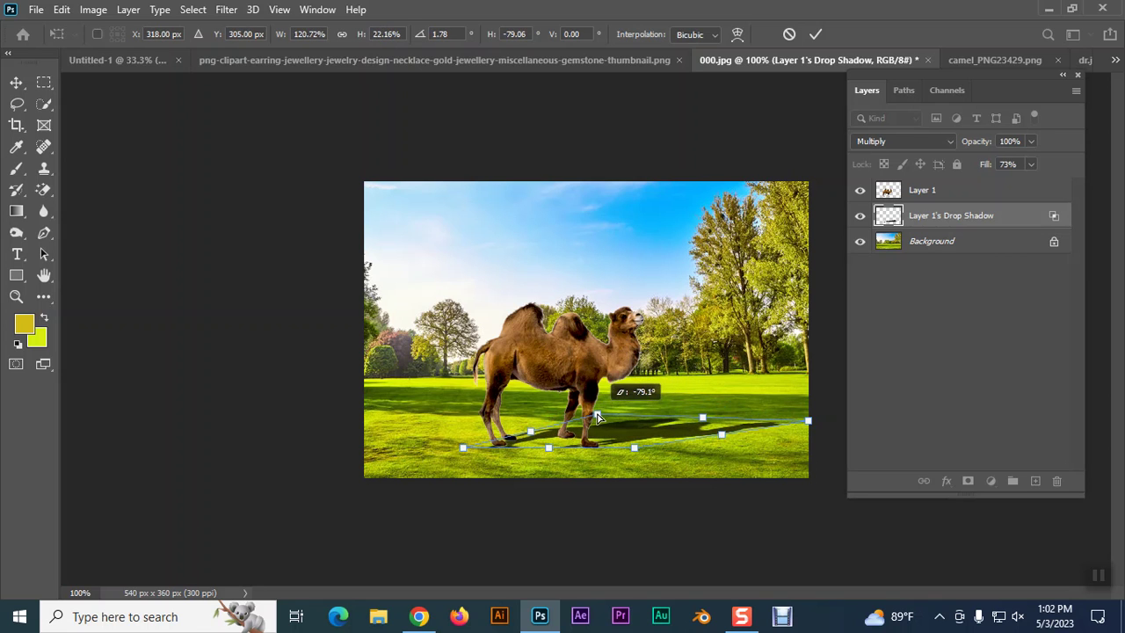
left_click_drag(808, 421, 724, 425)
left_click_drag(468, 450, 462, 449)
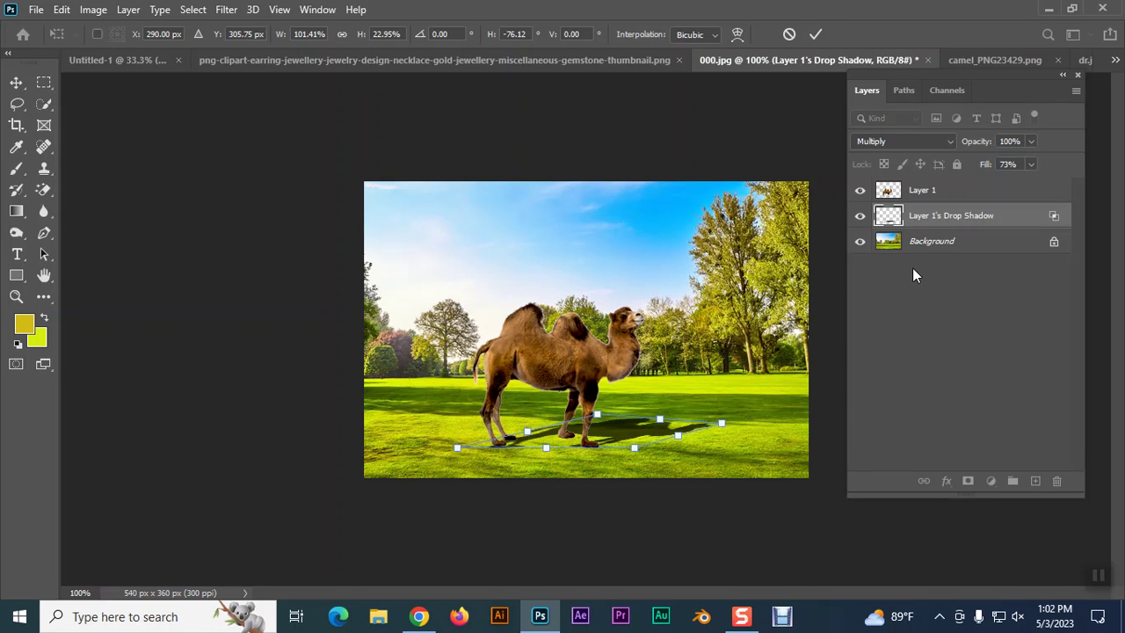
key("Return")
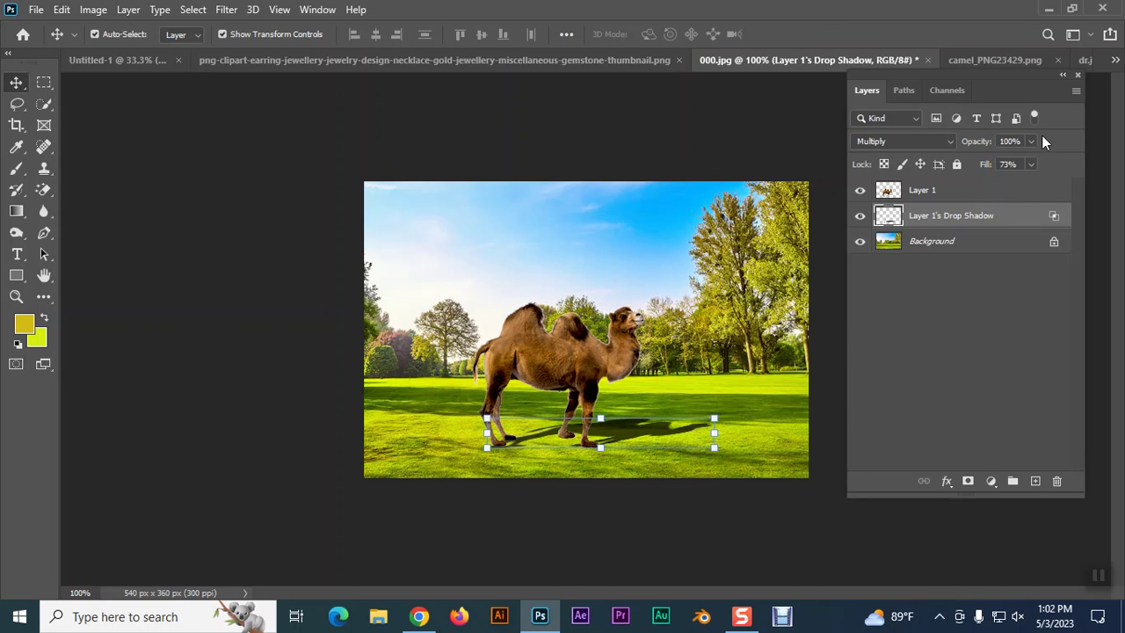
- Lower the shadow layer's opacity to fade it, then switch to the png-clipart-earring-jewellery document
left_click(1032, 141)
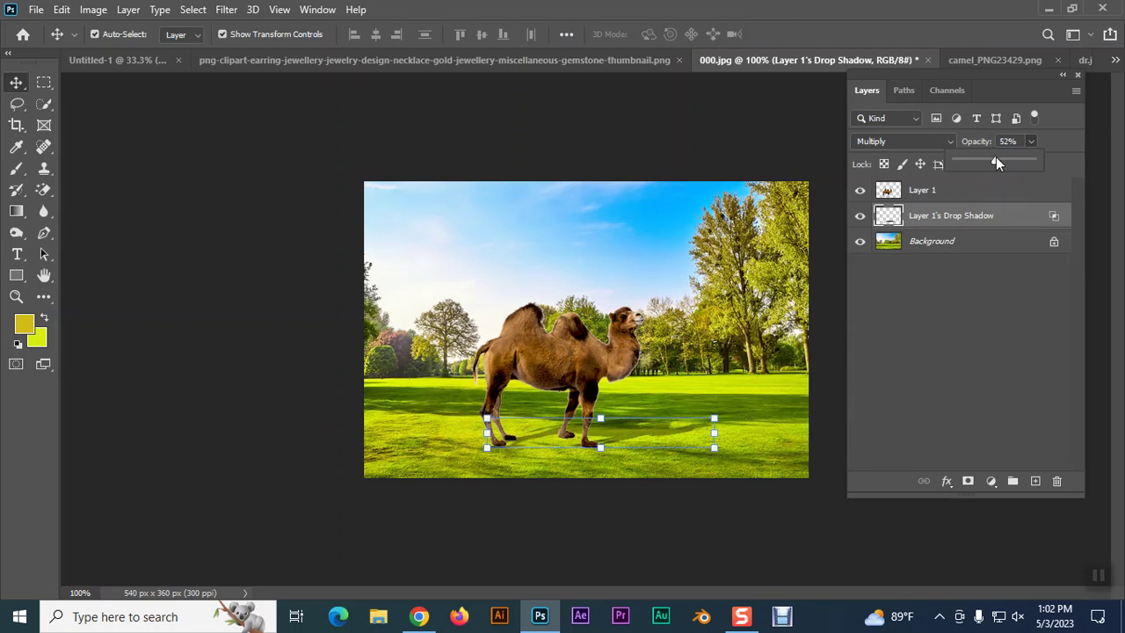
left_click(825, 251)
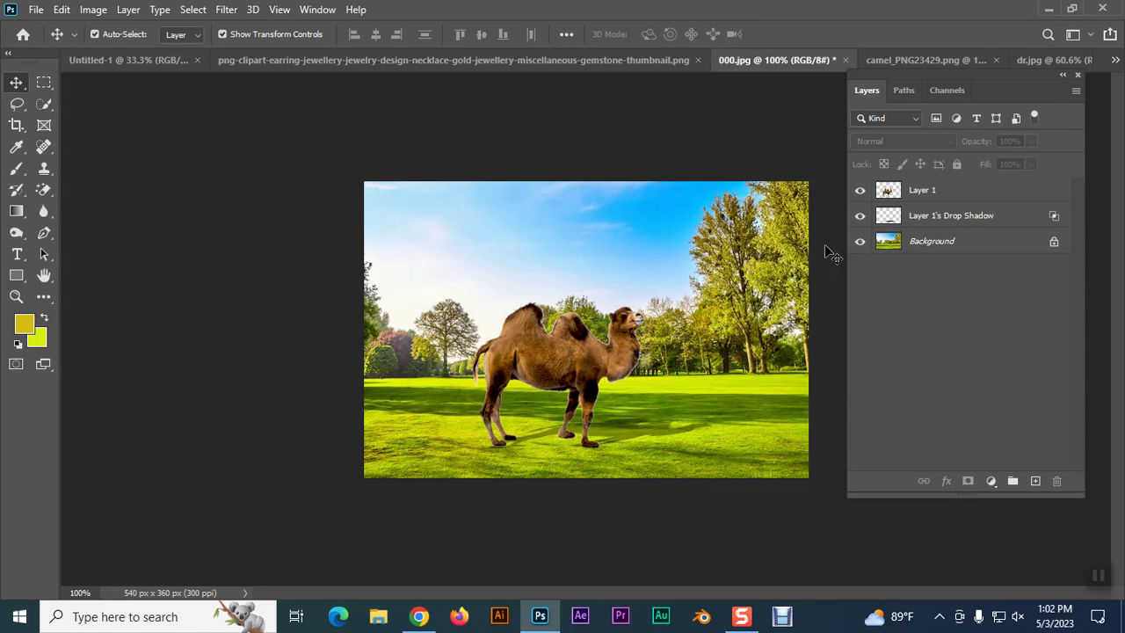
left_click(93, 10)
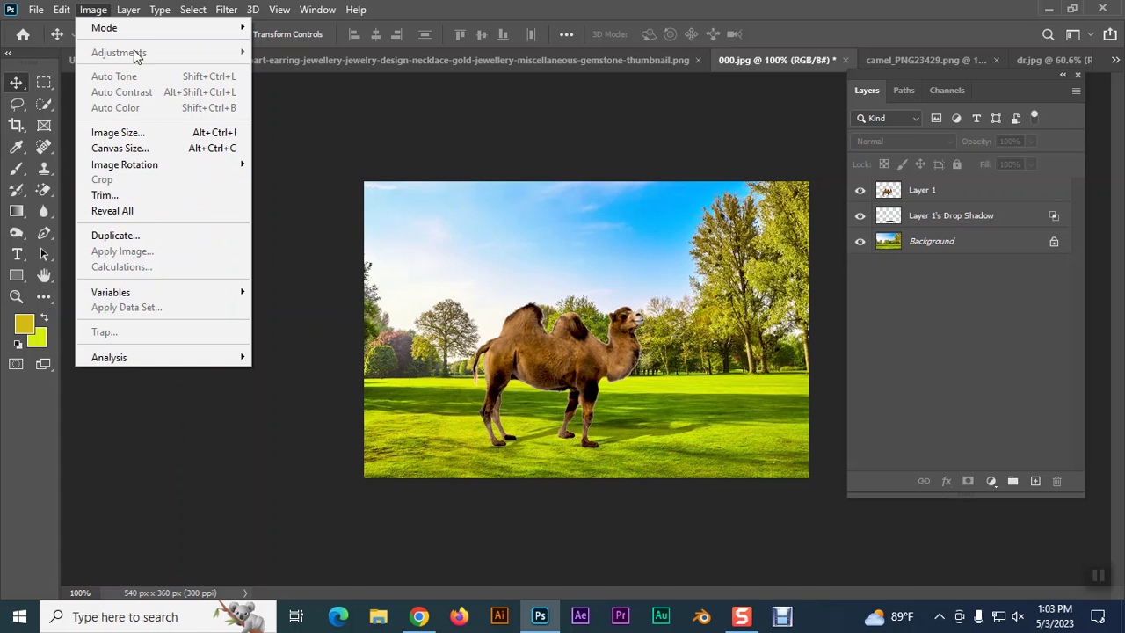
left_click(913, 241)
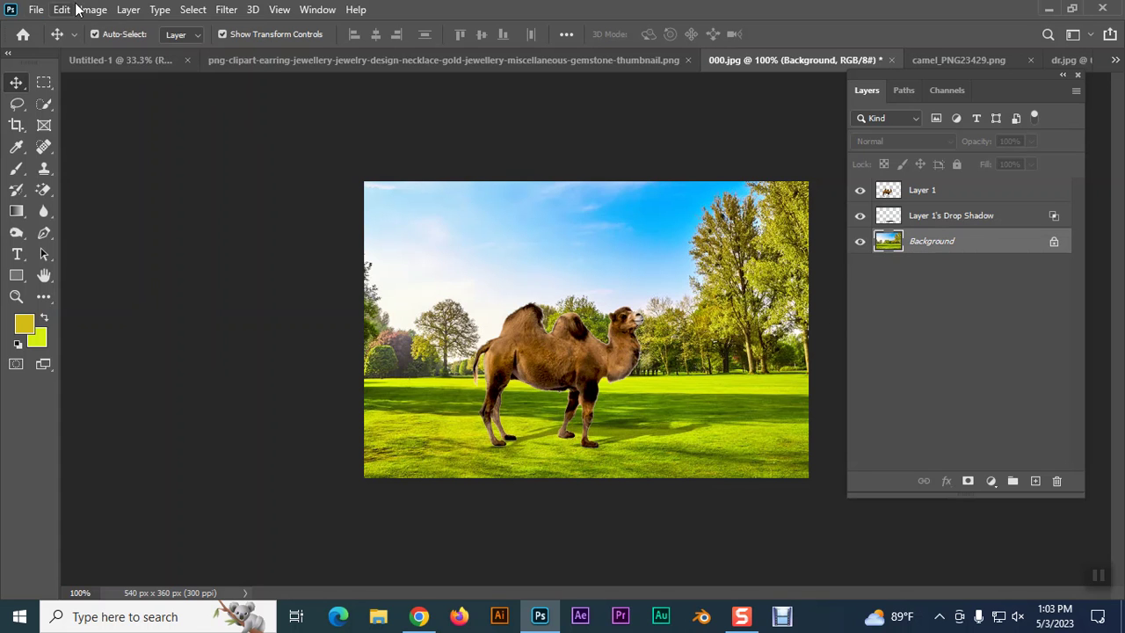
left_click(93, 10)
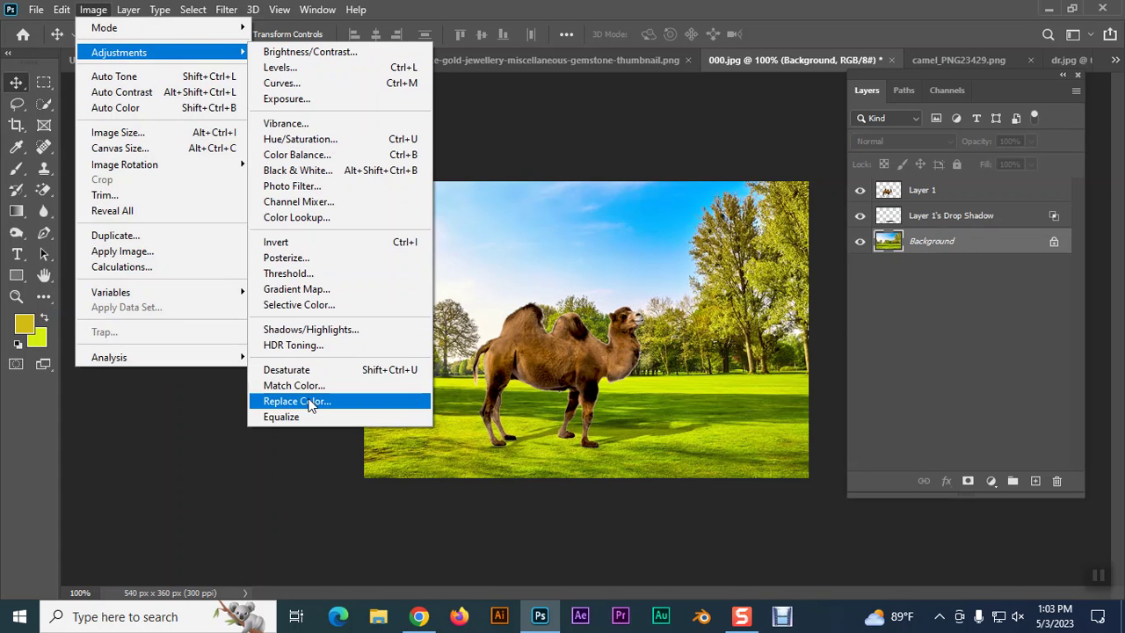
mouse_move(118, 52)
key("Escape")
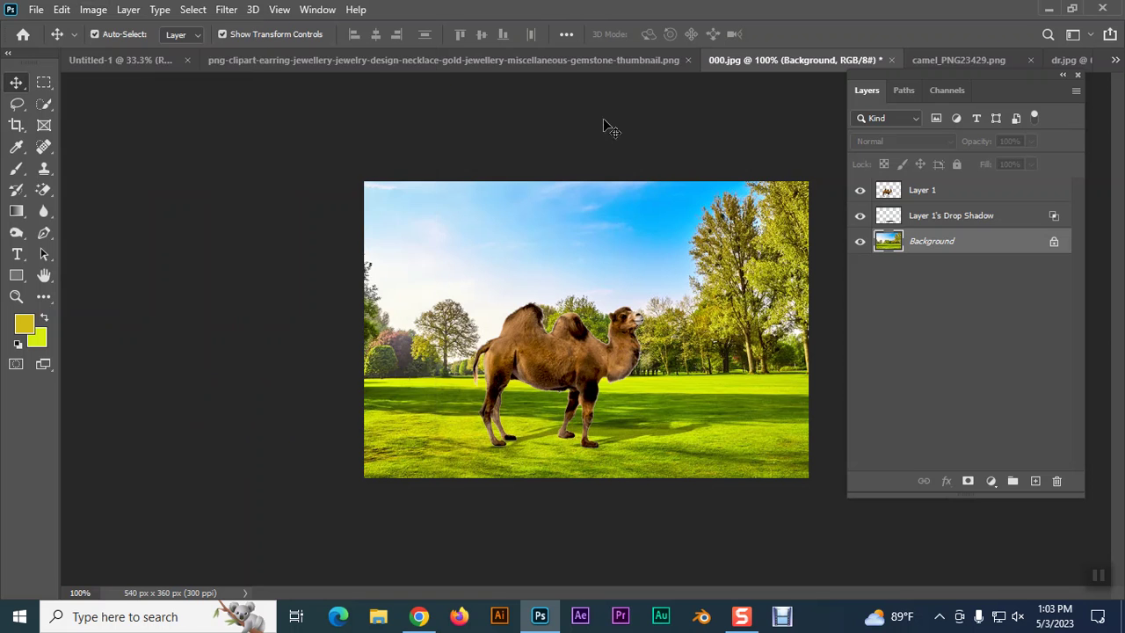
left_click(577, 61)
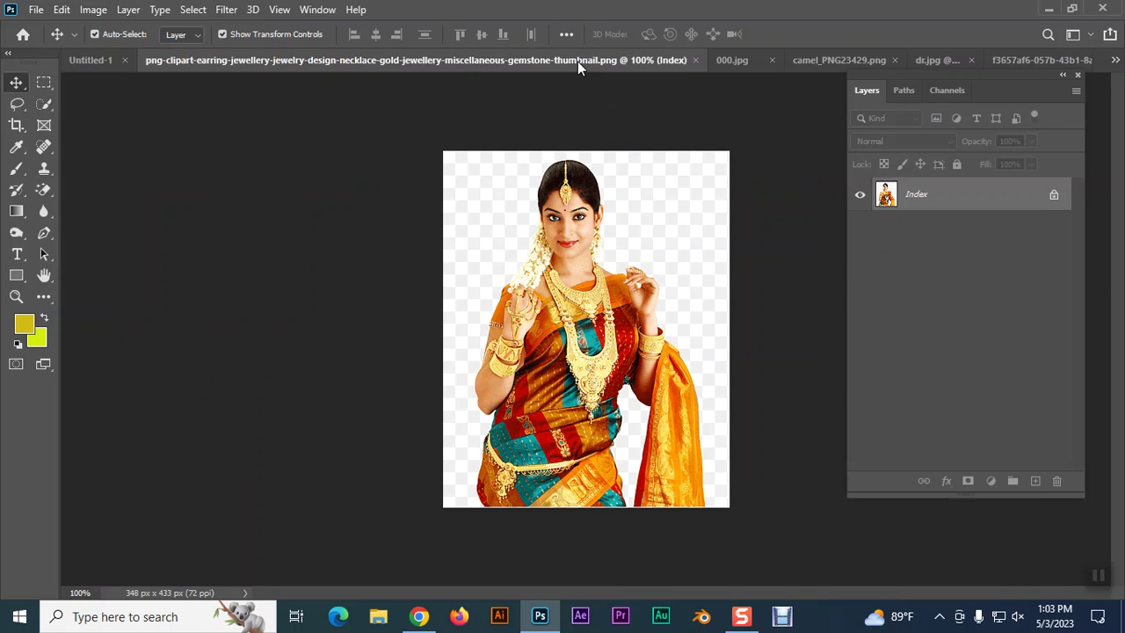
- Bring the Coca-Cola-logo.png document forward and open Image > Adjustments > Replace Color
left_click(821, 60)
left_click(969, 59)
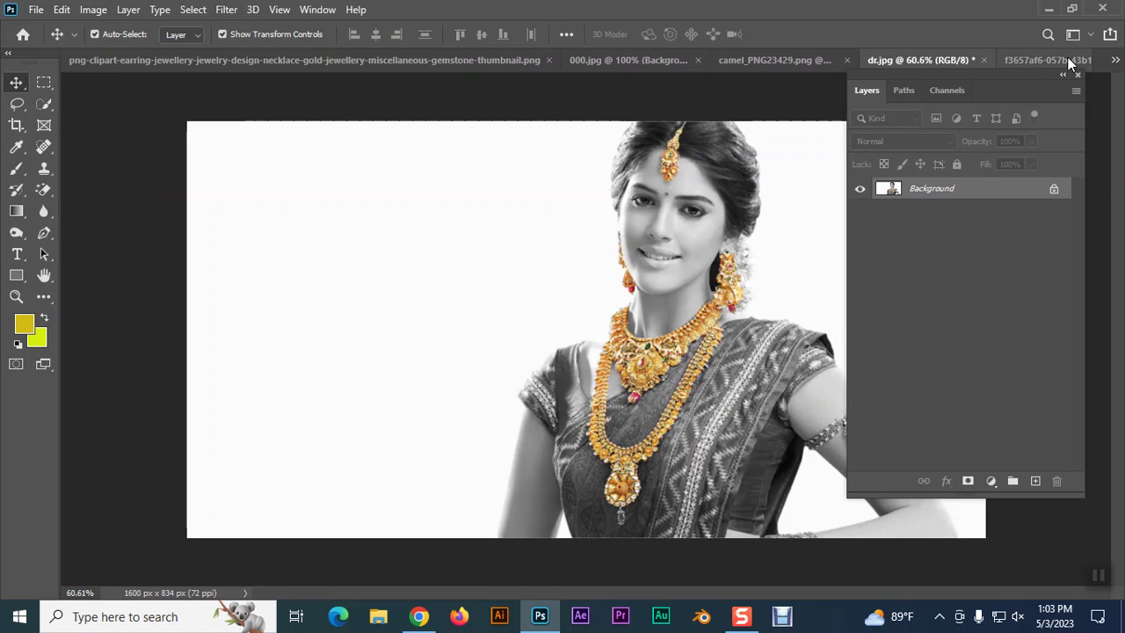
left_click(1063, 60)
left_click(1114, 60)
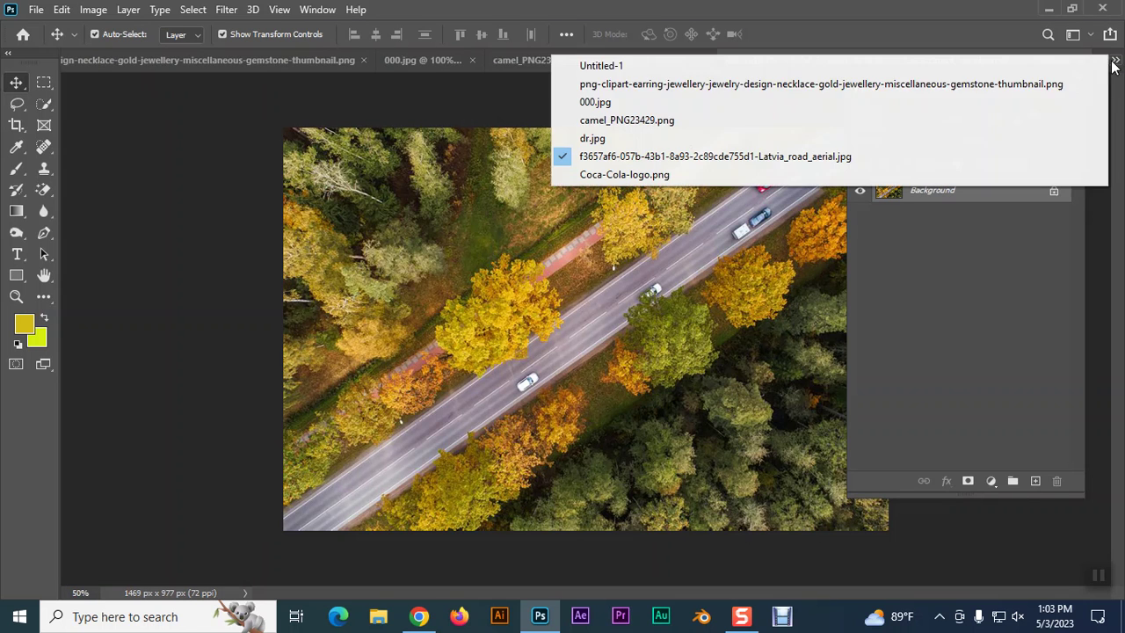
left_click(633, 174)
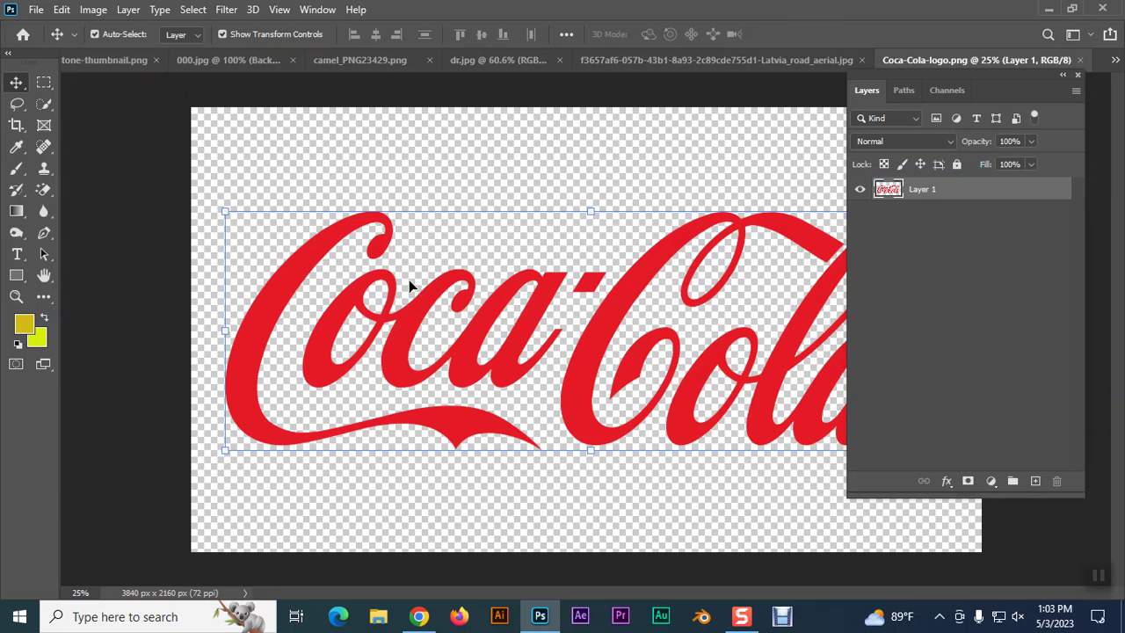
left_click(93, 10)
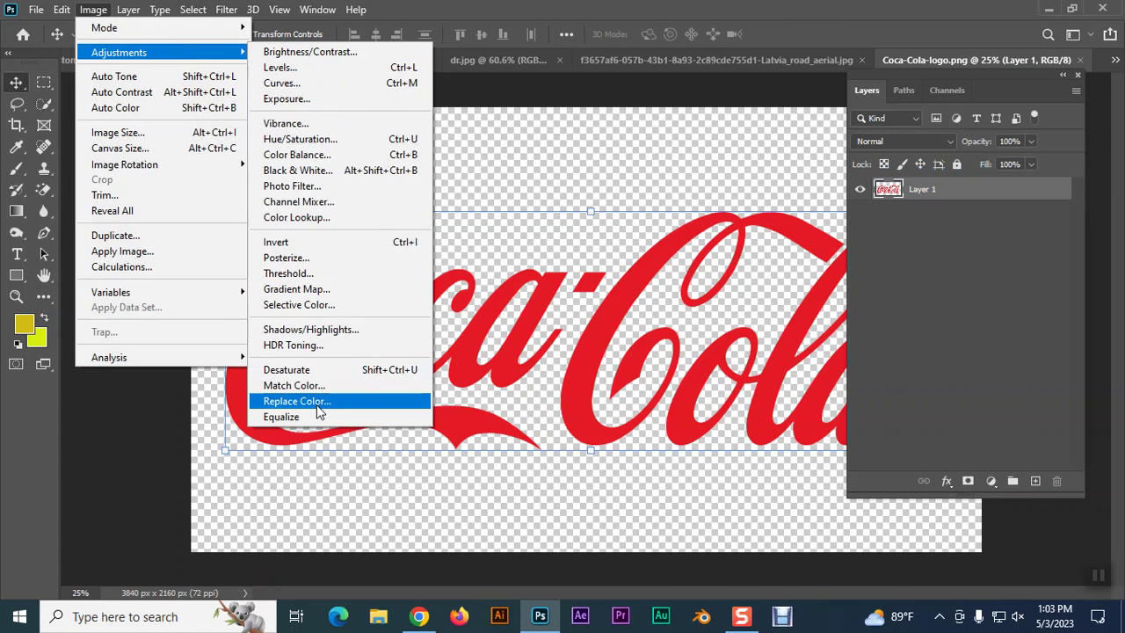
left_click(318, 402)
- Move the Replace Color dialog off the logo and set its preview to the full image
left_click_drag(548, 49, 837, 36)
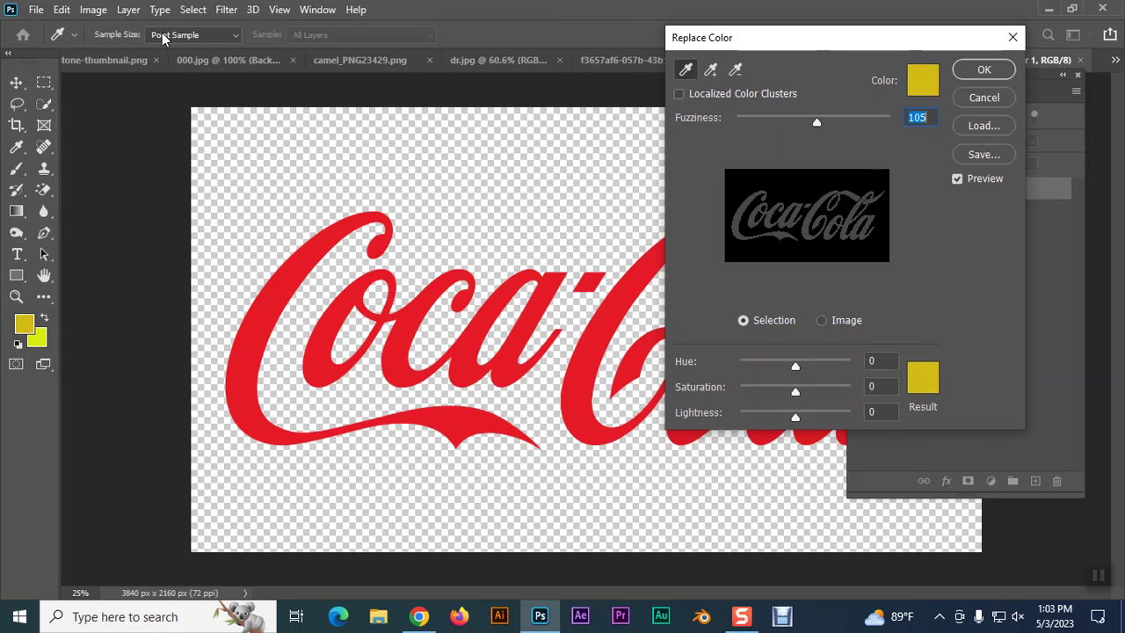
left_click(93, 10)
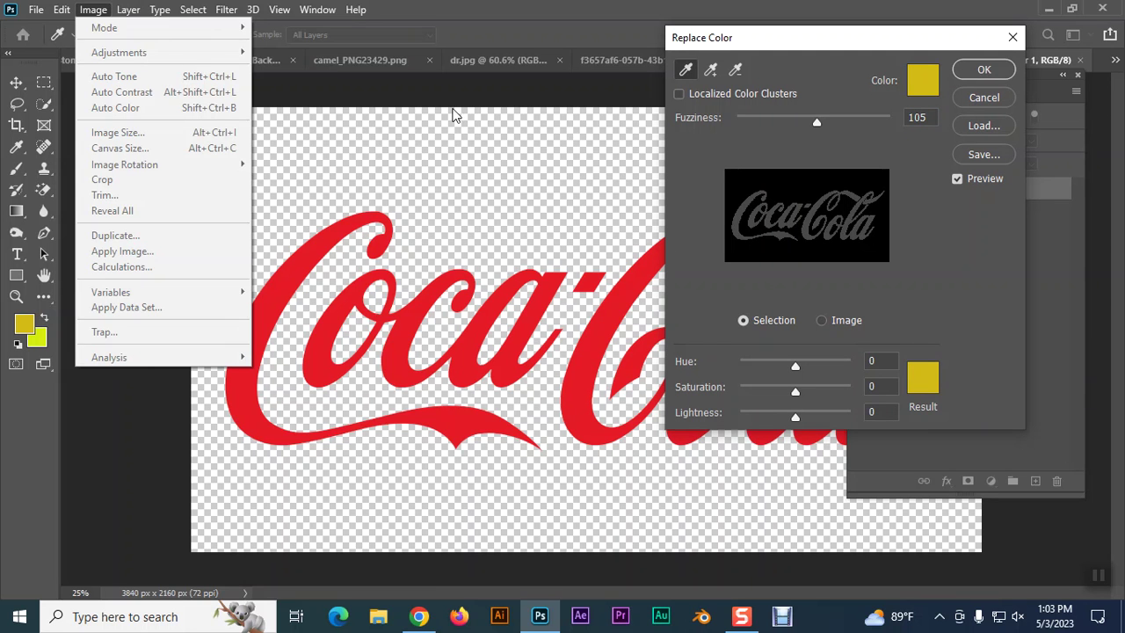
left_click(84, 17)
left_click(62, 10)
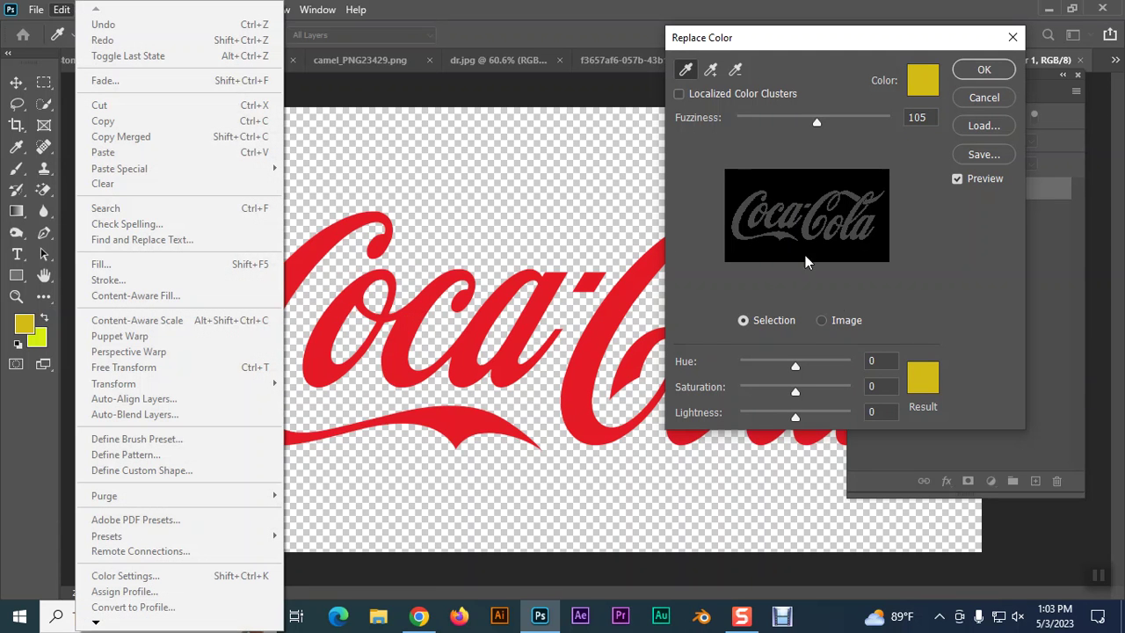
left_click(829, 320)
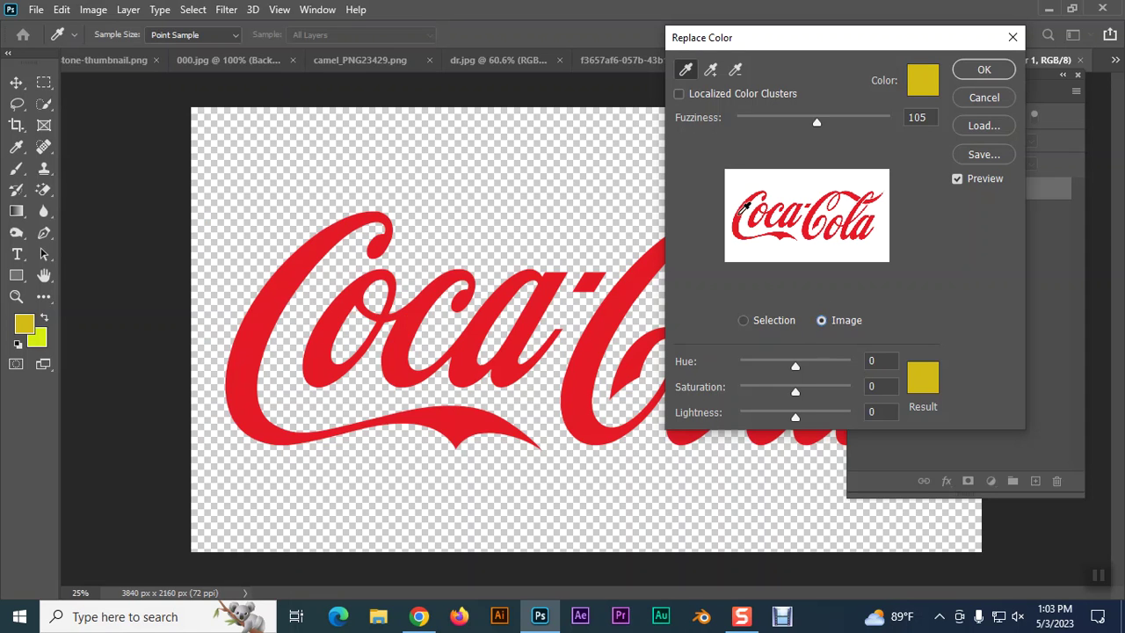
- Sample the logo's red, preview a shifted hue and darker lightness, then cancel to keep it red
left_click(745, 209)
left_click(744, 320)
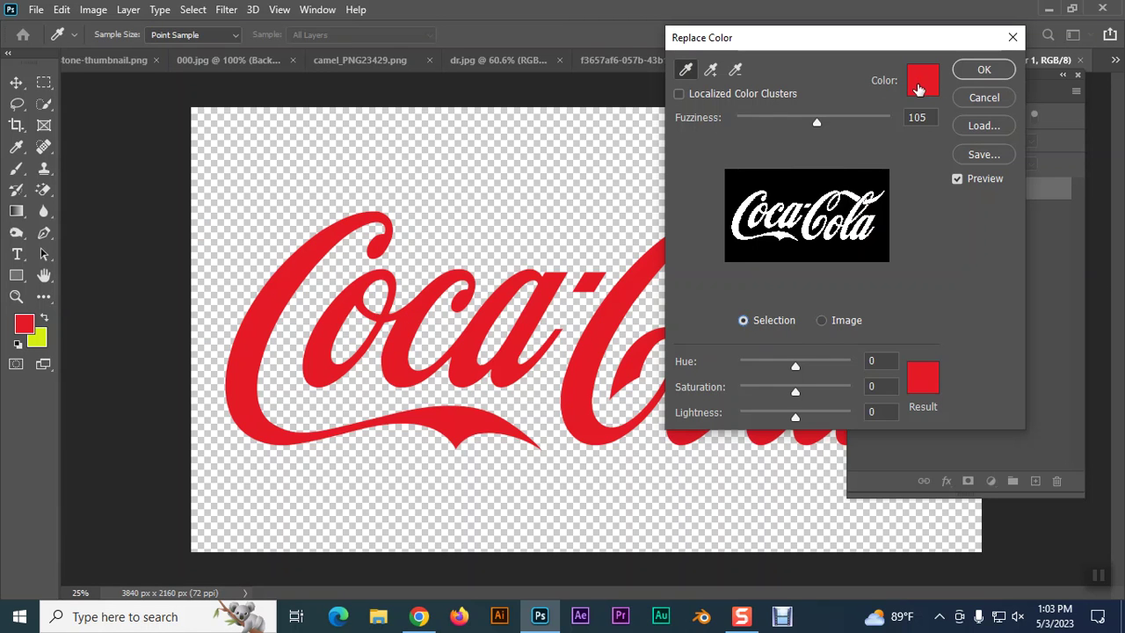
mouse_move(802, 362)
left_mouse_down()
mouse_move(716, 368)
mouse_move(845, 367)
left_mouse_up()
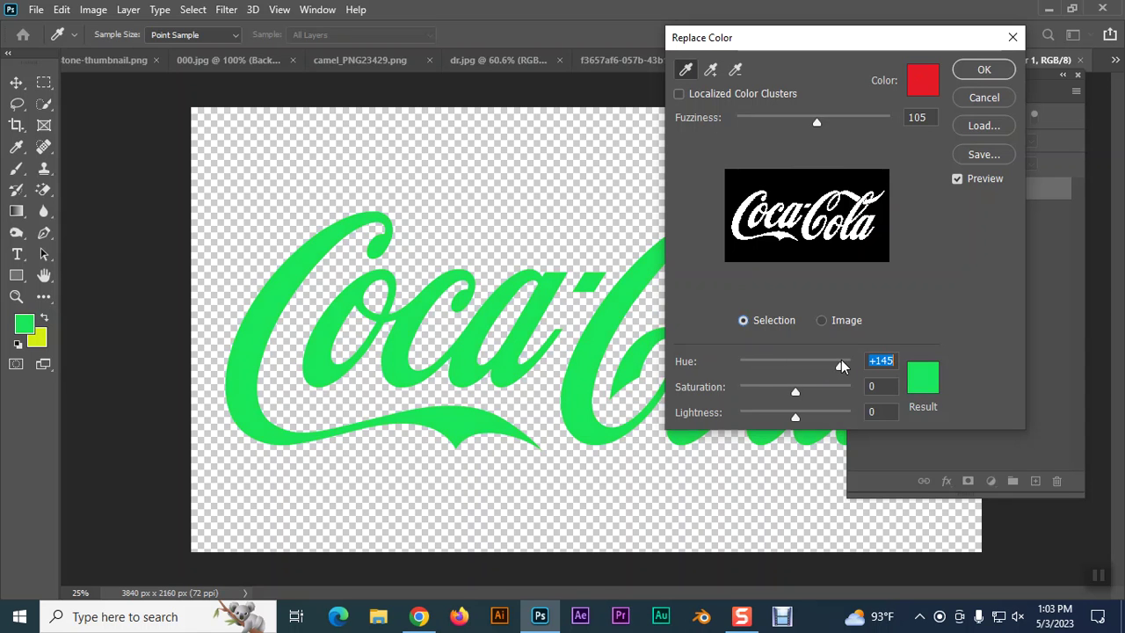
left_click_drag(845, 367, 850, 366)
mouse_move(800, 417)
left_mouse_down()
mouse_move(855, 415)
mouse_move(659, 423)
left_mouse_up()
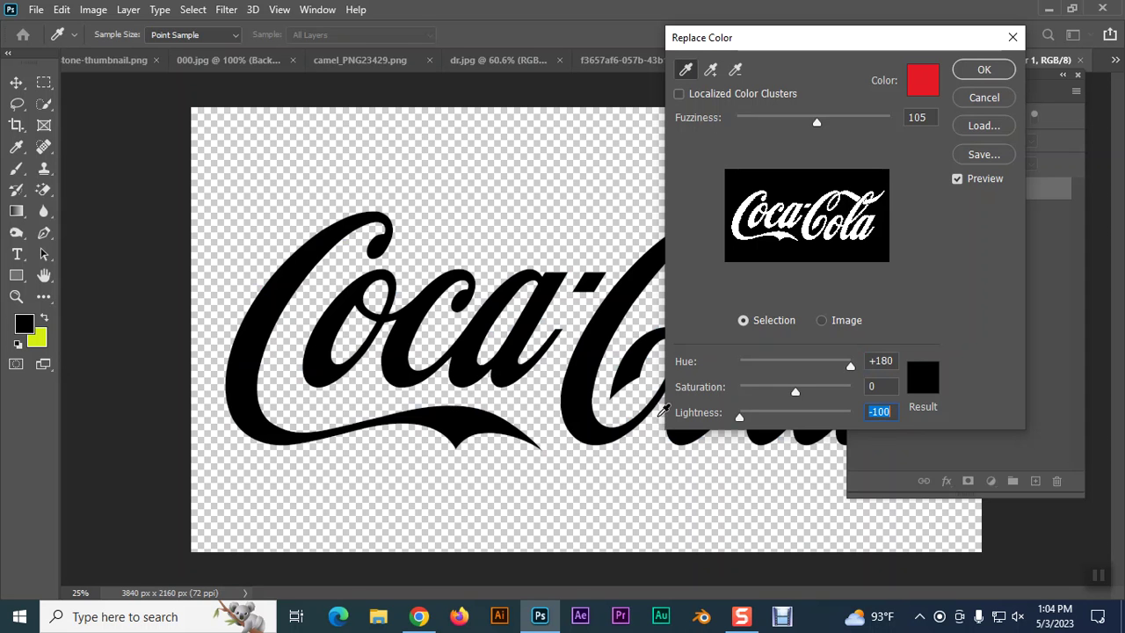
left_click(980, 99)
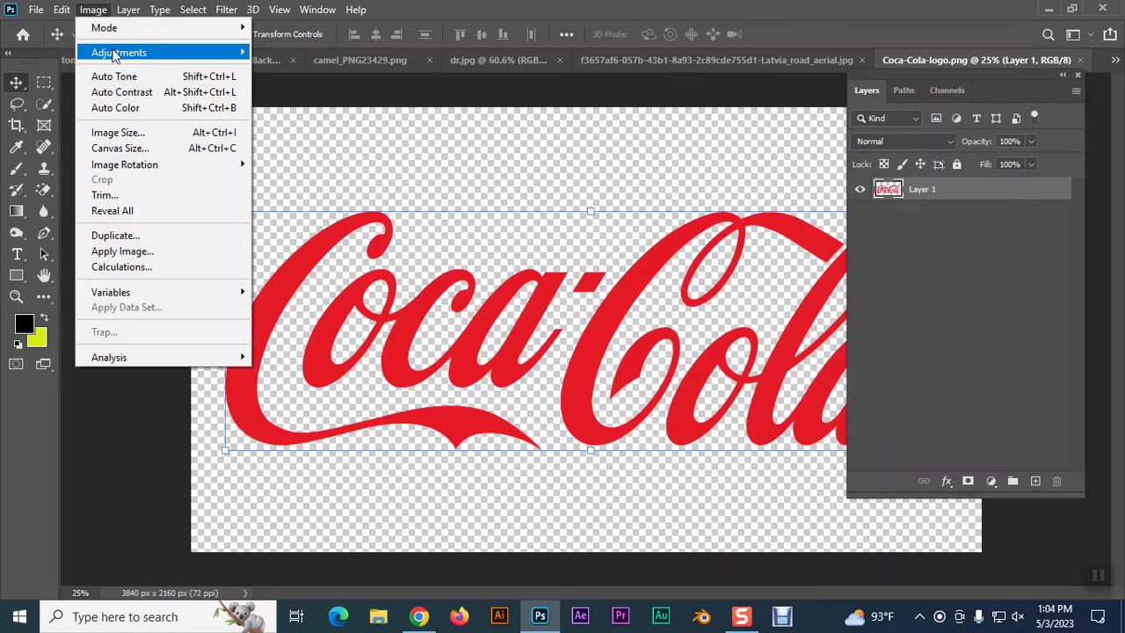
mouse_move(119, 52)
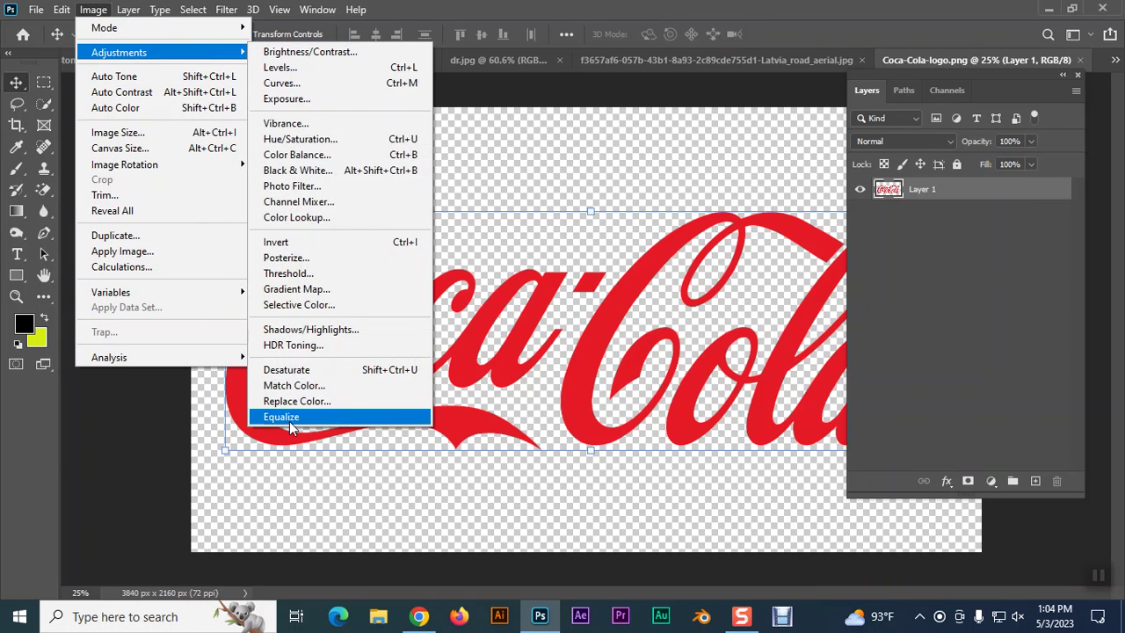
left_click(283, 419)
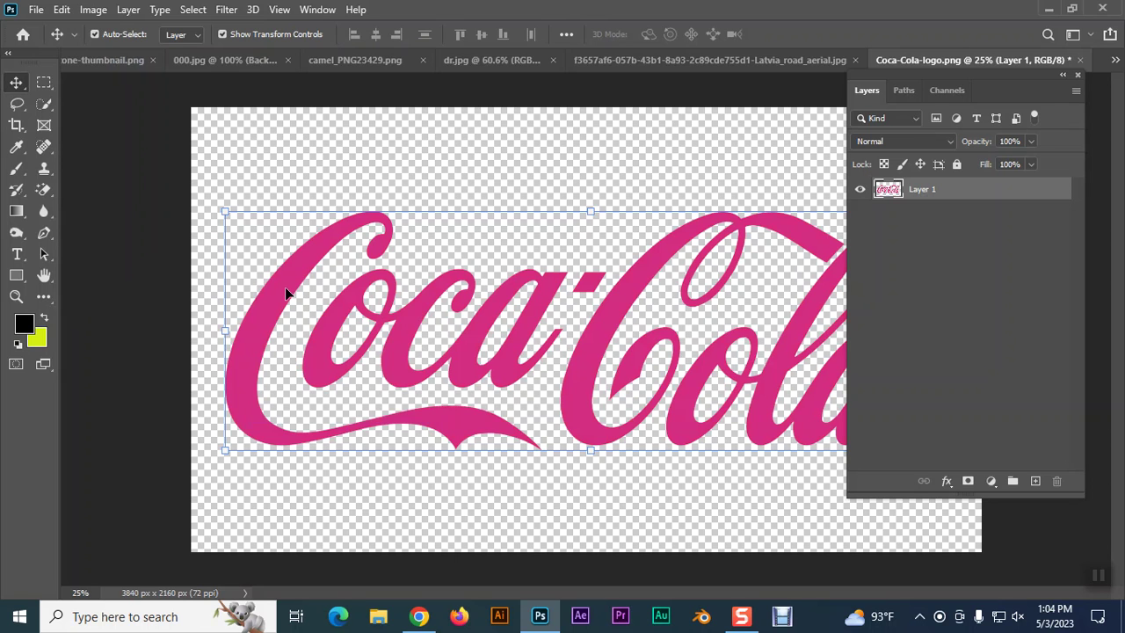
key("ctrl+z")
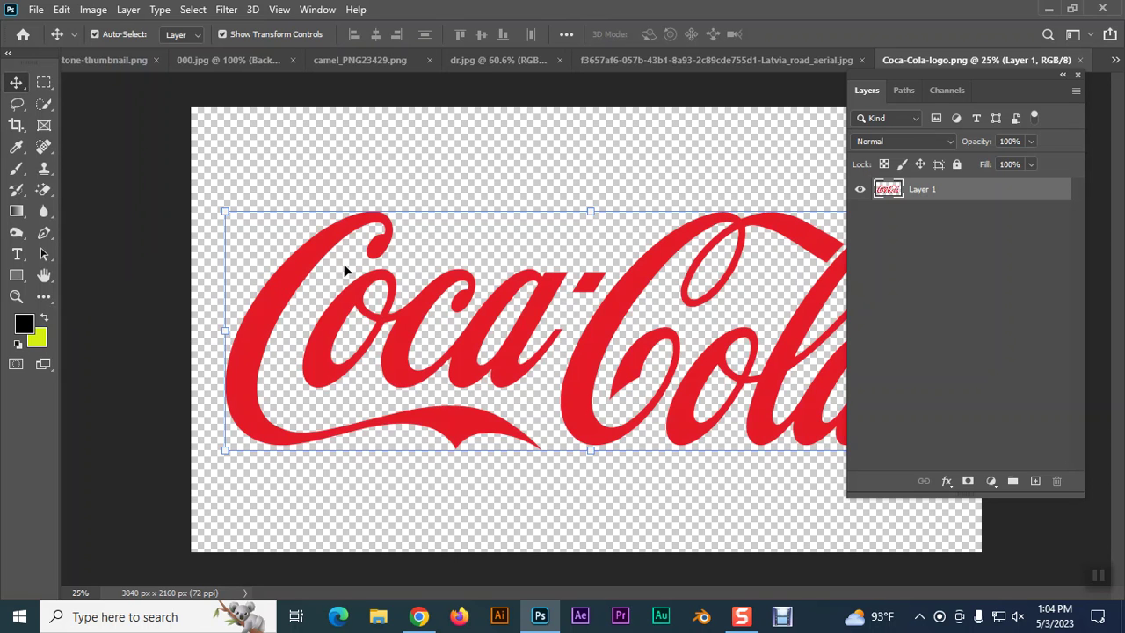
left_click(417, 193)
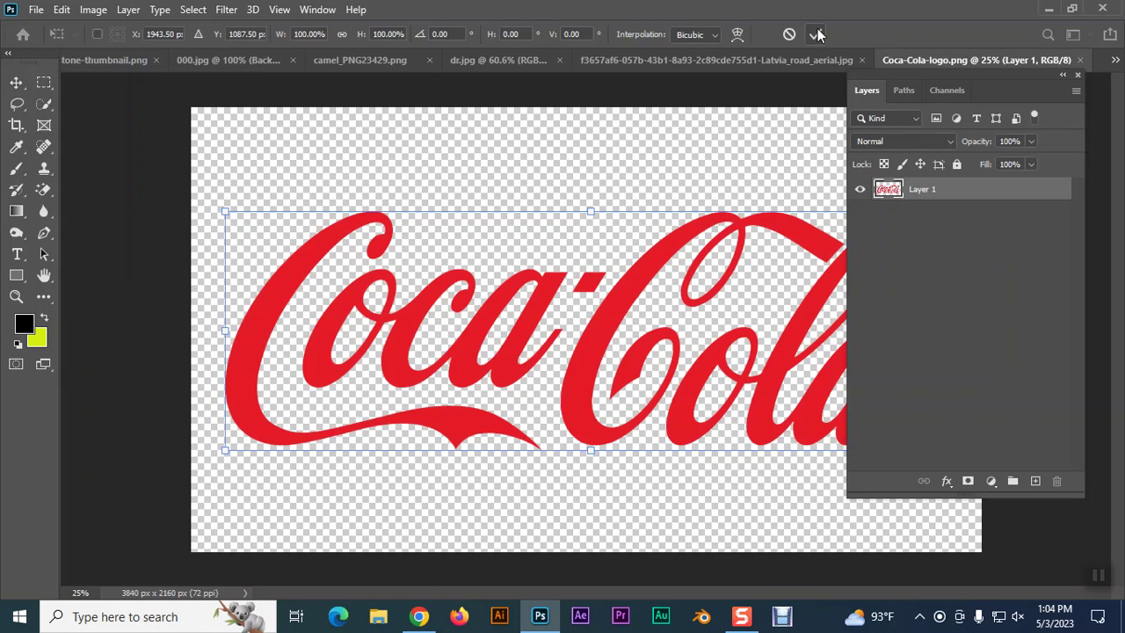
key("Return")
left_click(603, 137)
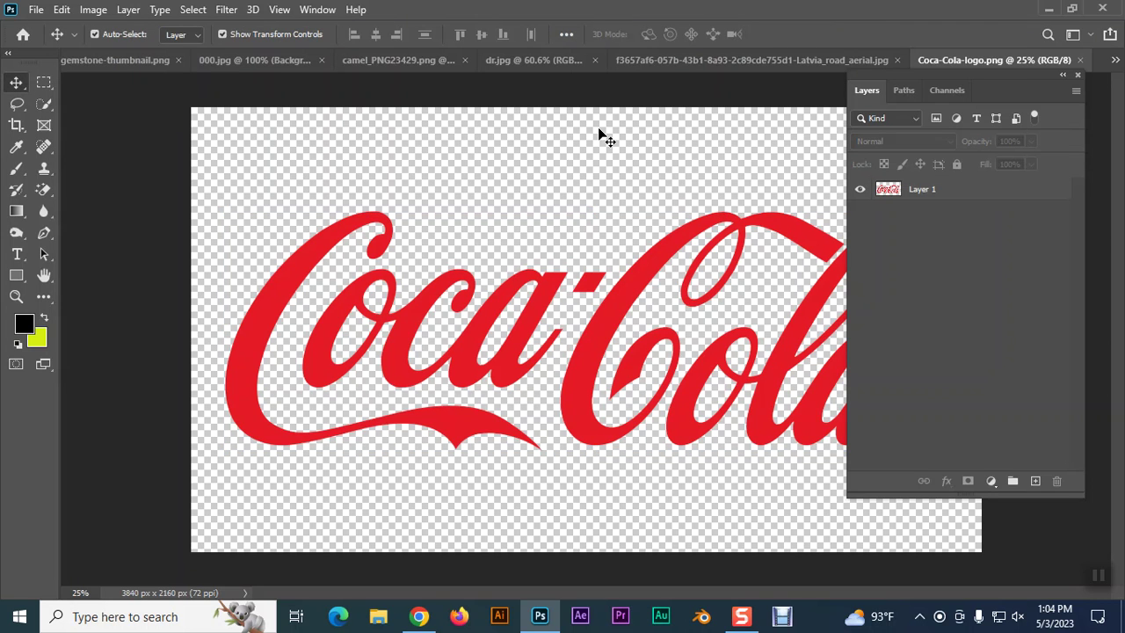